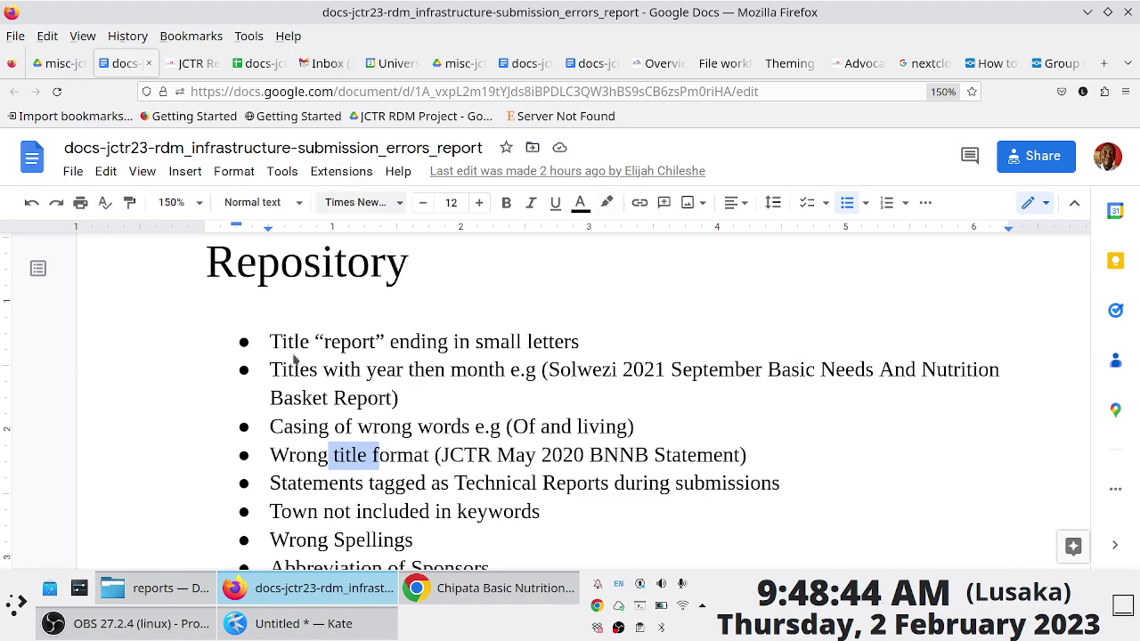
Sign in to the JCTR repository with the prefilled account credentials
left_click(194, 63)
scroll(722, 252, "up", 10)
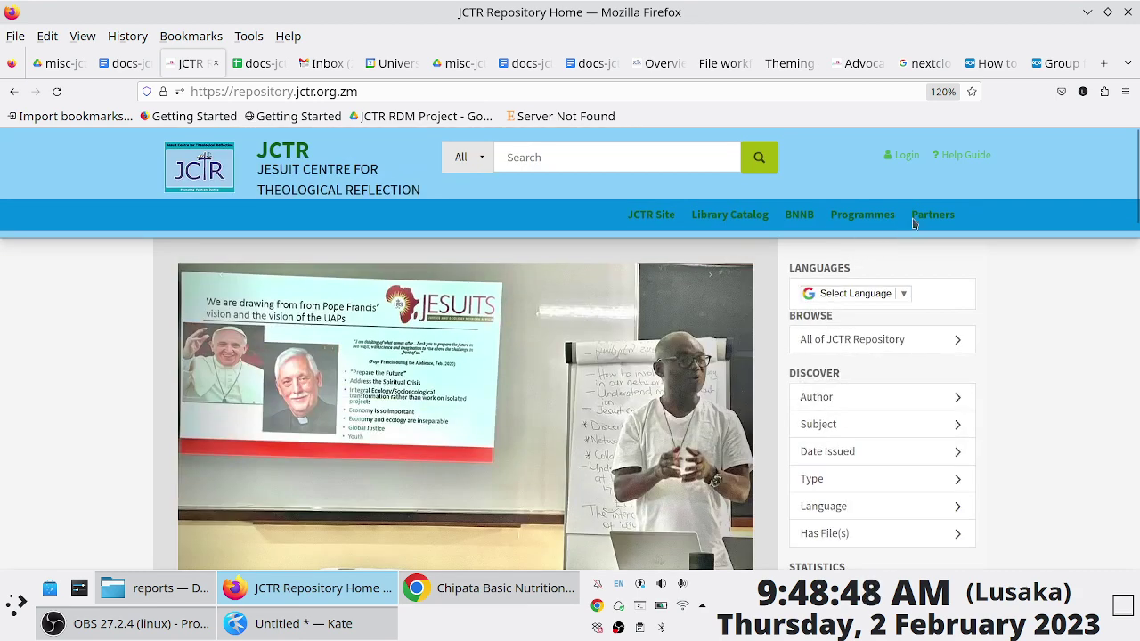
left_click(904, 155)
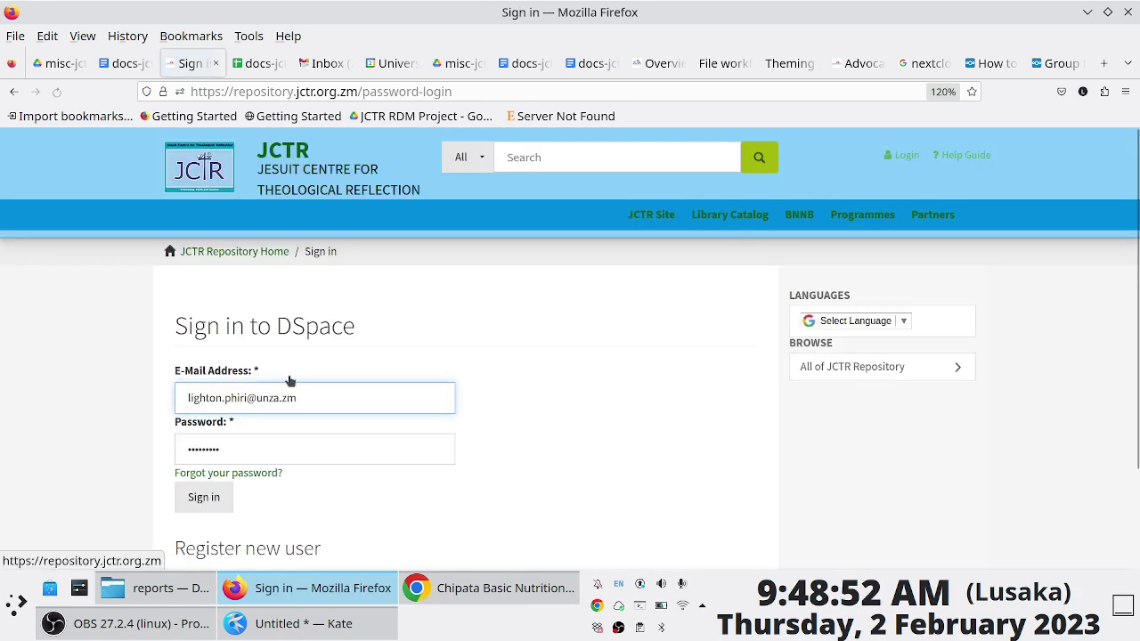
scroll(267, 383, "down", 2)
left_click(211, 384)
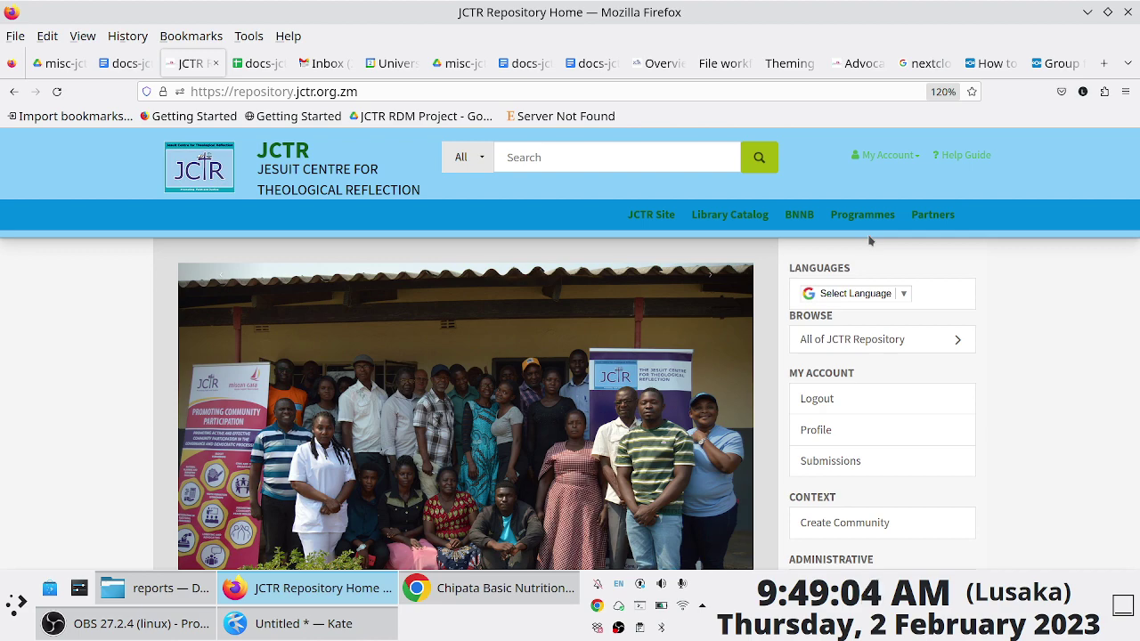
Enlarge the repository home page to 150% and expand the Content Administration options to show Batch Import (ZIP)
scroll(922, 320, "down", 2)
scroll(921, 320, "down", 4)
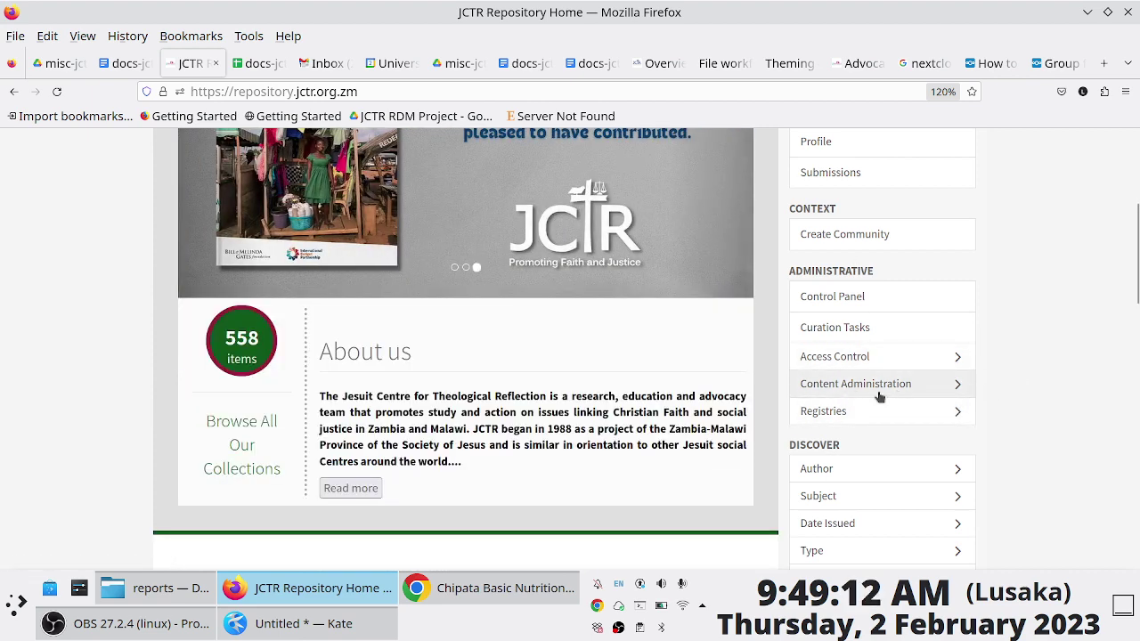
key("ctrl+plus")
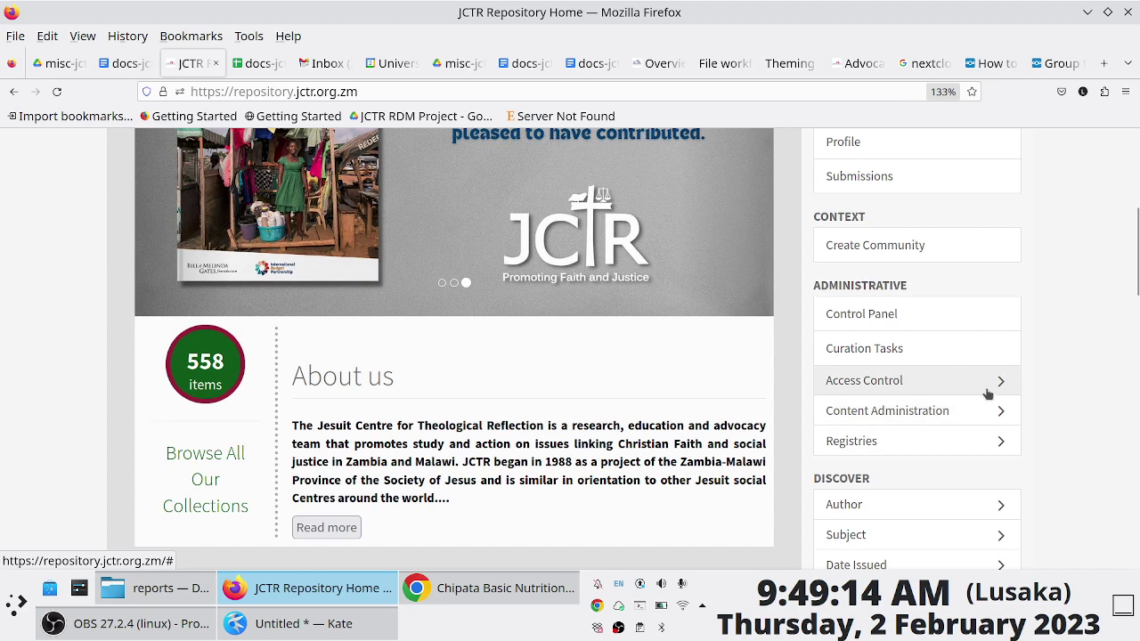
key("ctrl+plus")
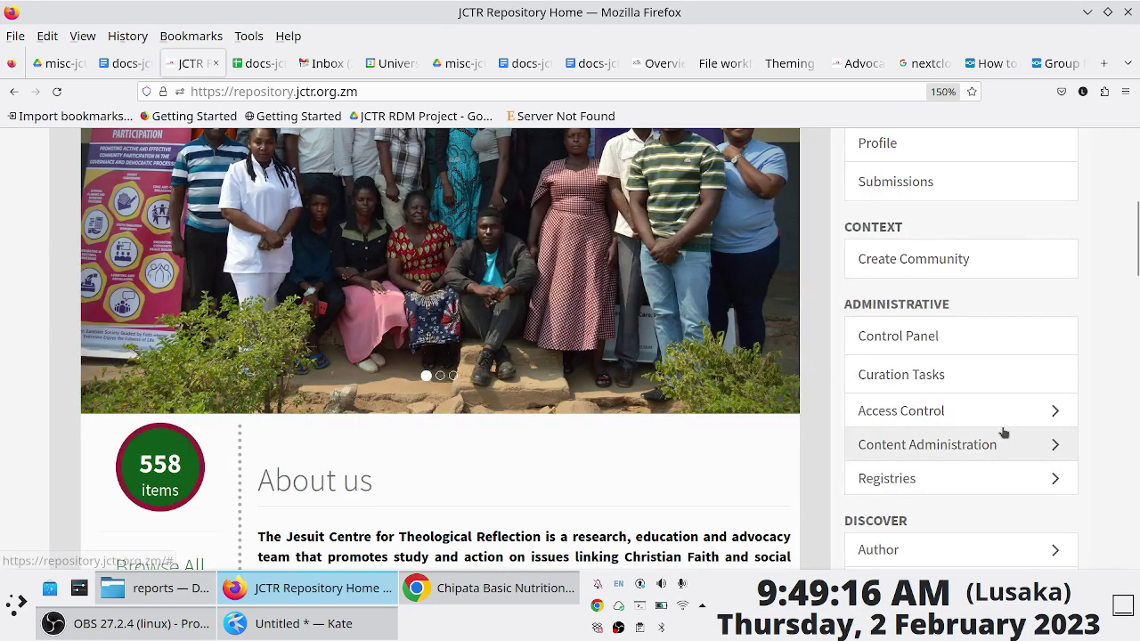
left_click(1012, 445)
scroll(1010, 445, "down", 3)
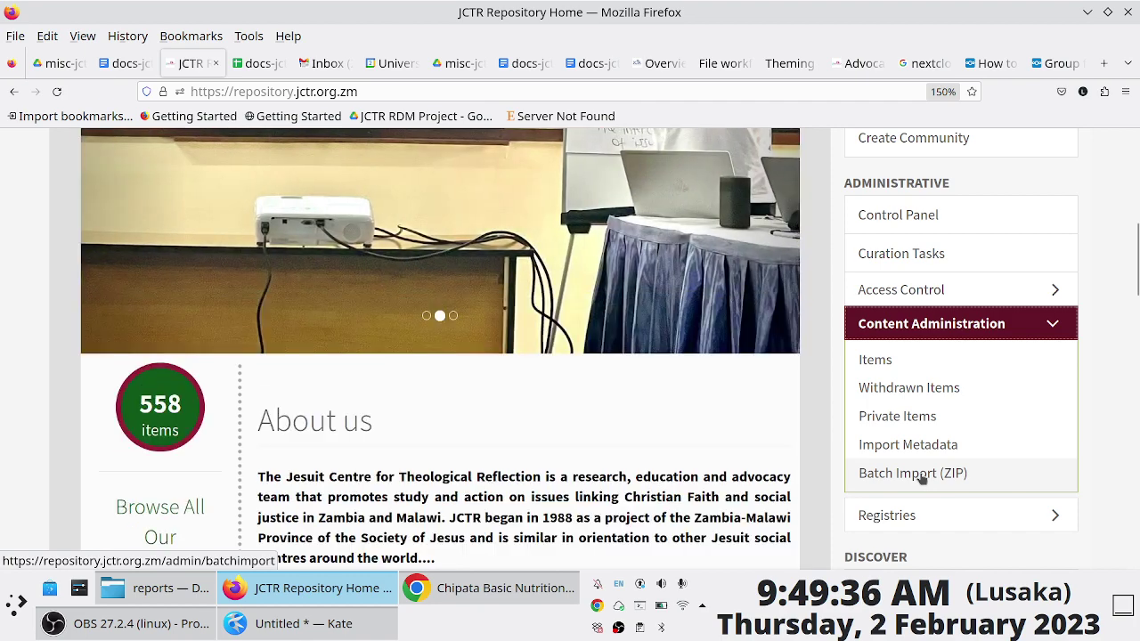
In the drop-down terminal, list the 20181130-bnnb directory and change into its reports folder
key("F12")
key("Return")
key("Return")
key("Return")
key("Return")
key("Return")
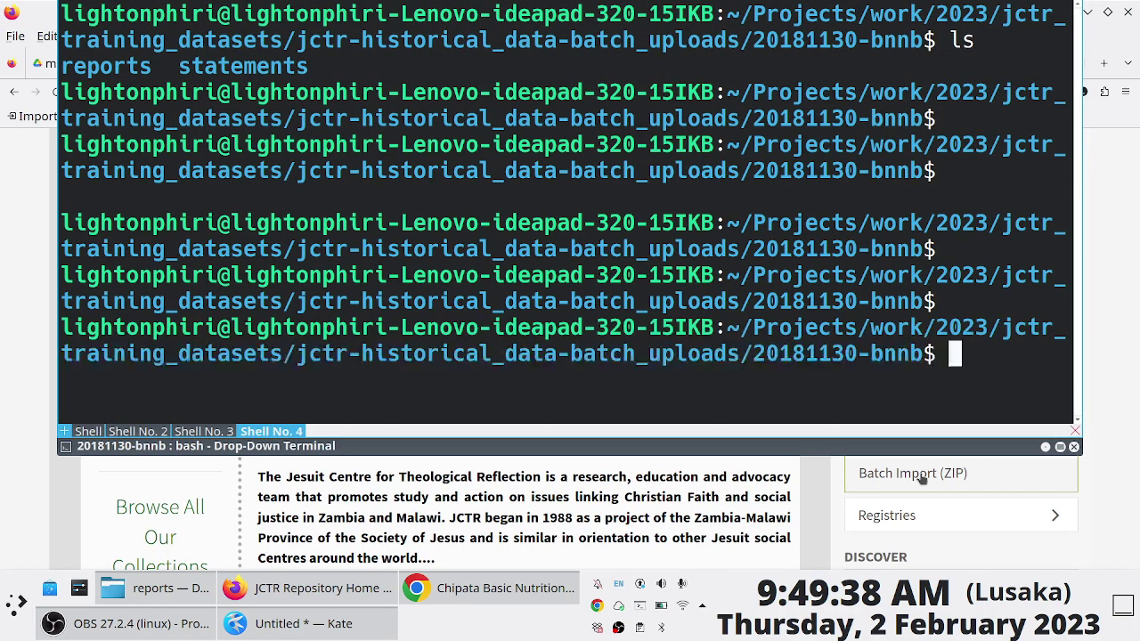
type("ls")
key("Return")
type("cd reports/")
key("Return")
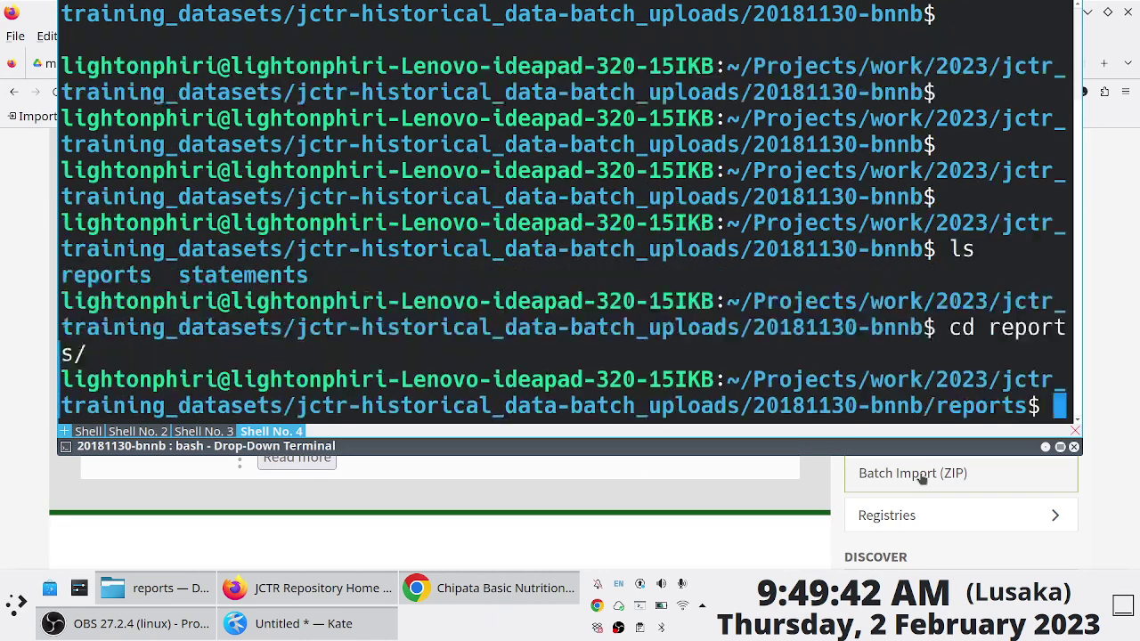
List the files in the reports directory, then return from the terminal to the repository page
type("ls")
key("Return")
type("ls")
key("Return")
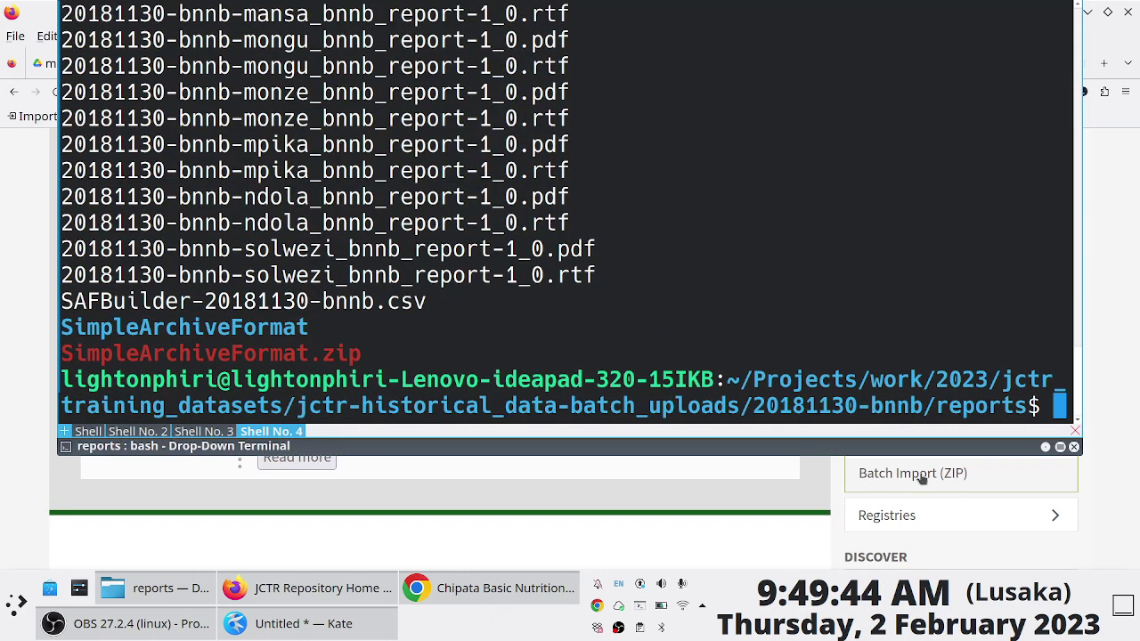
type("cd")
key("BackSpace")
key("BackSpace")
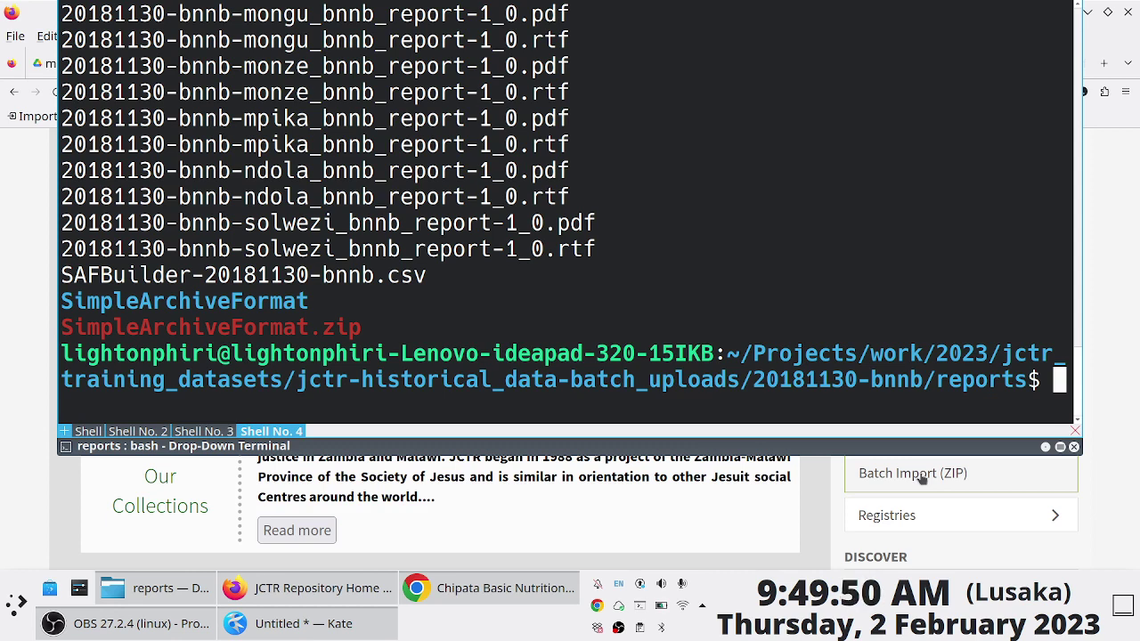
key("F12")
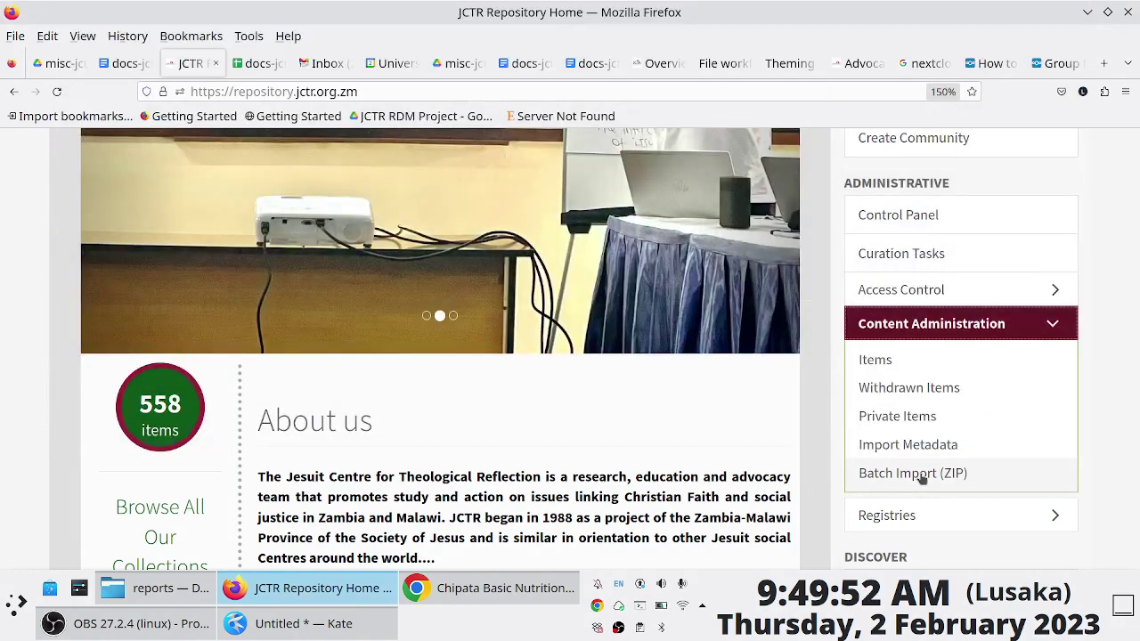
Examine the 2020 report and statement counts on the docs-jctr23-dams_report sheet of the report generator spreadsheet
left_click(260, 63)
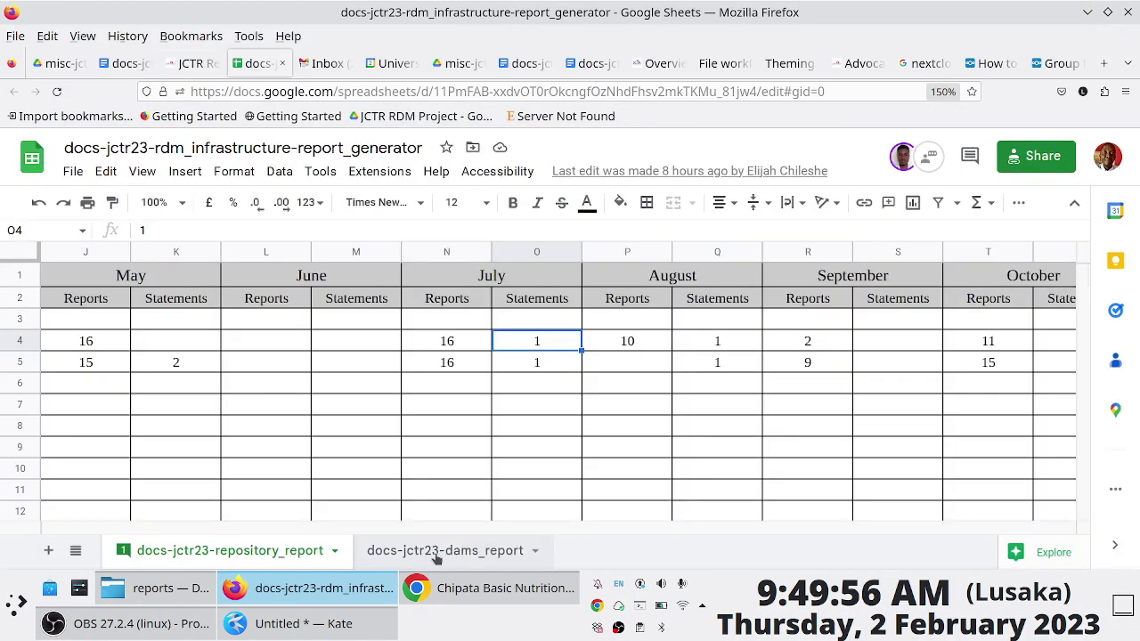
left_click(433, 554)
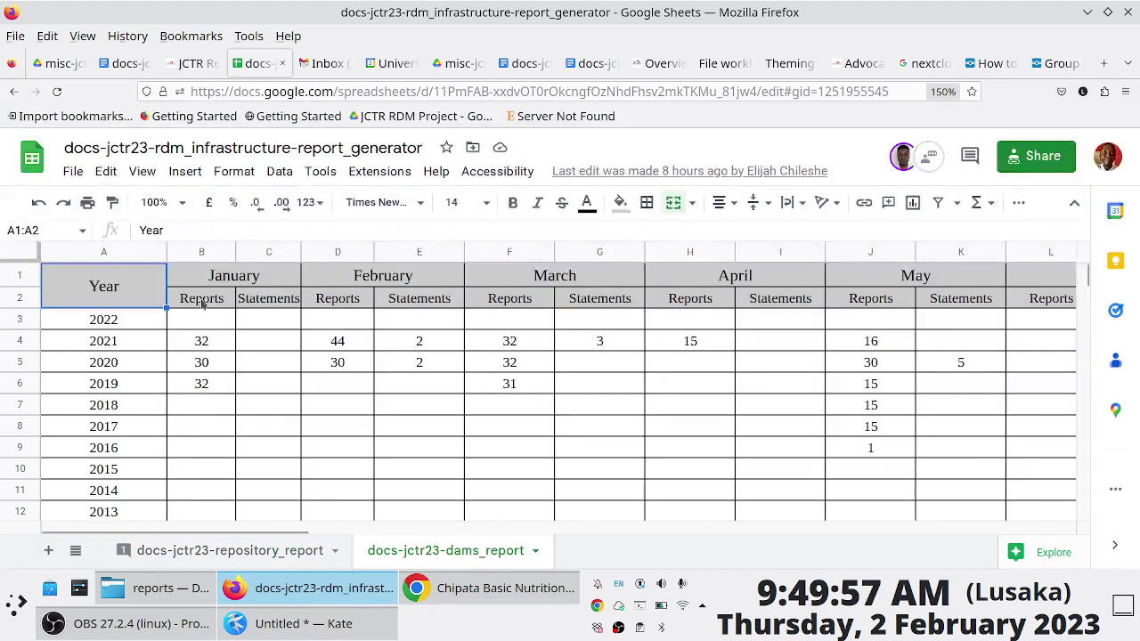
left_click(228, 363)
key("Down")
key("Down")
key("Up")
key("Up")
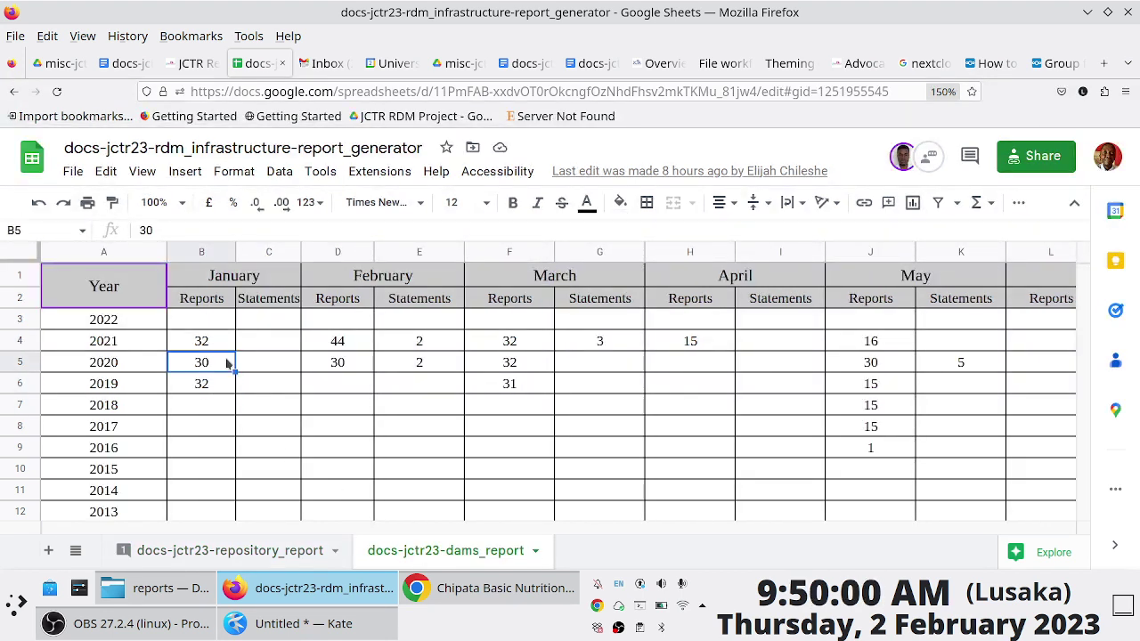
key("Right")
key("Right")
key("Right")
key("Right")
key("Right")
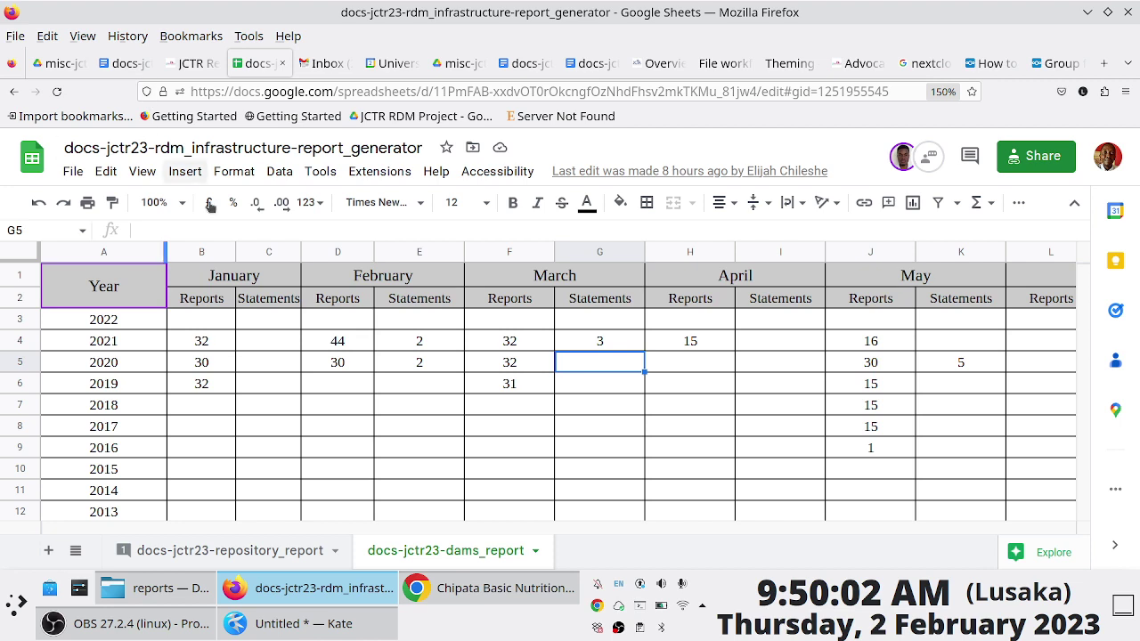
Check the docs-jctr23-repository_report sheet, then review the 2021 row on the docs-jctr23-dams_report sheet
left_click(212, 558)
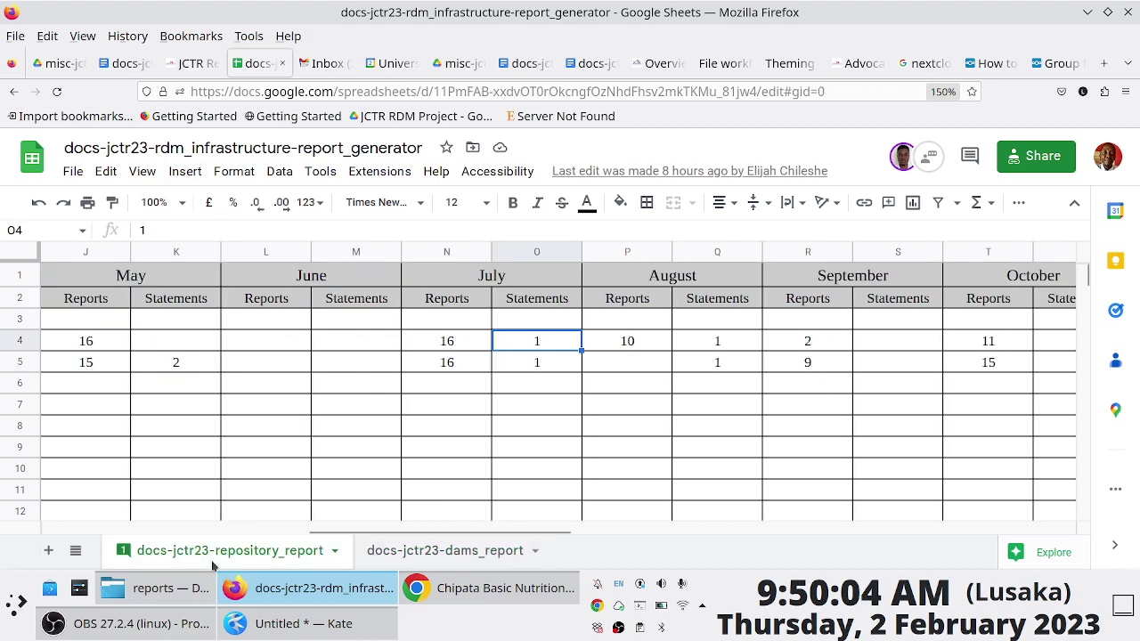
left_click(418, 551)
left_click(208, 347)
key("Right")
key("Right")
key("Right")
key("Right")
key("Left")
key("Left")
key("Left")
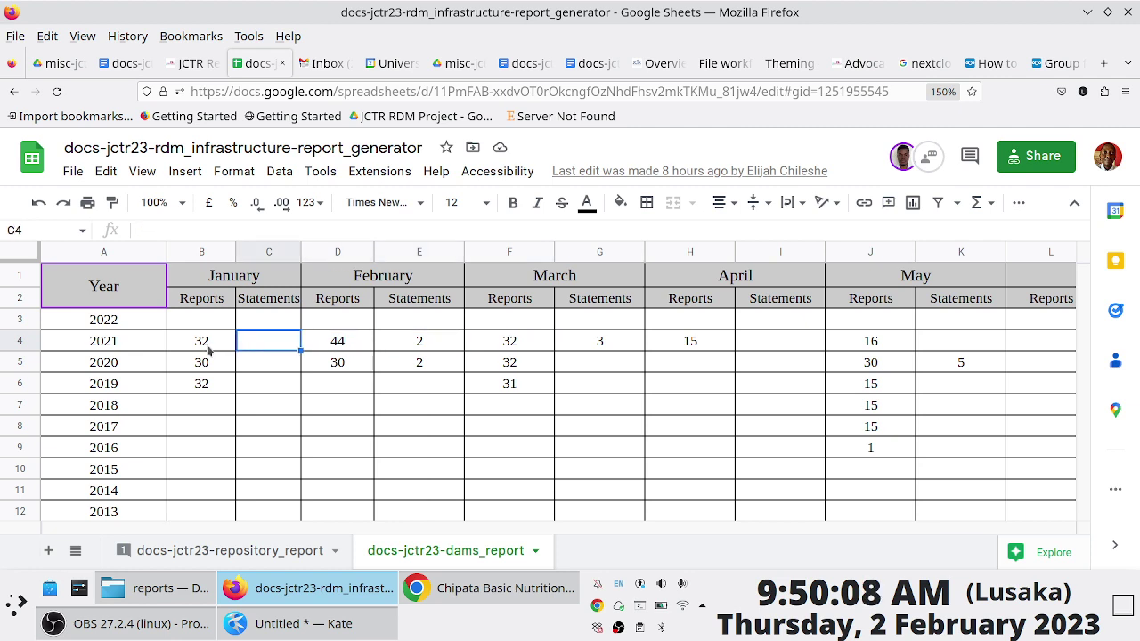
Print the working directory in the terminal with pwd and copy the full path of the reports folder
mouse_move(242, 597)
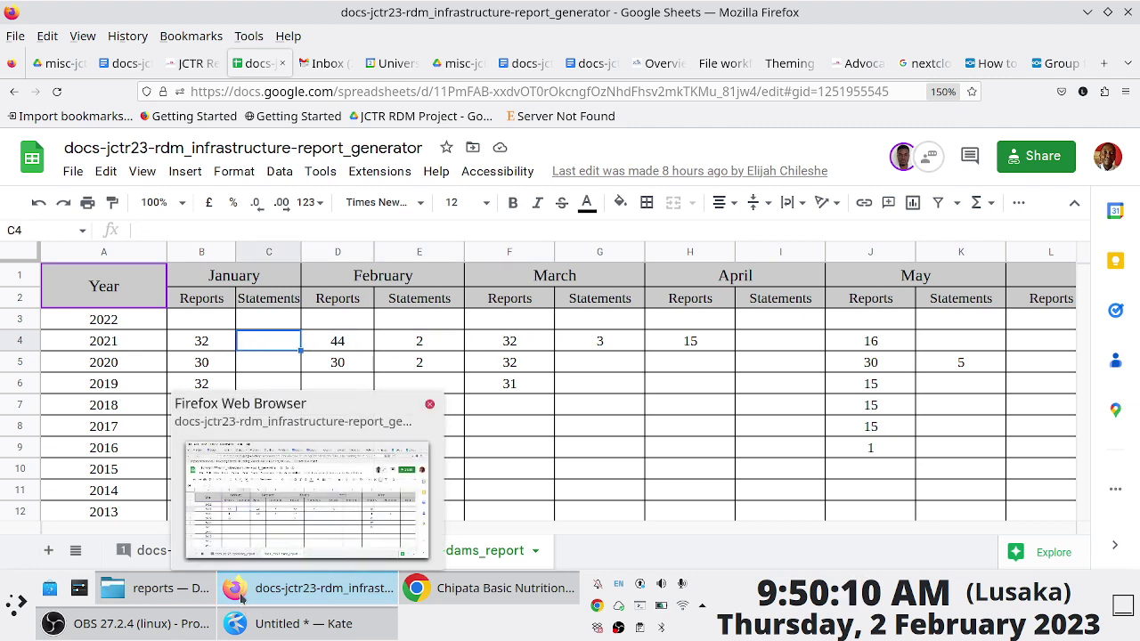
key("F12")
type("pwd")
key("Return")
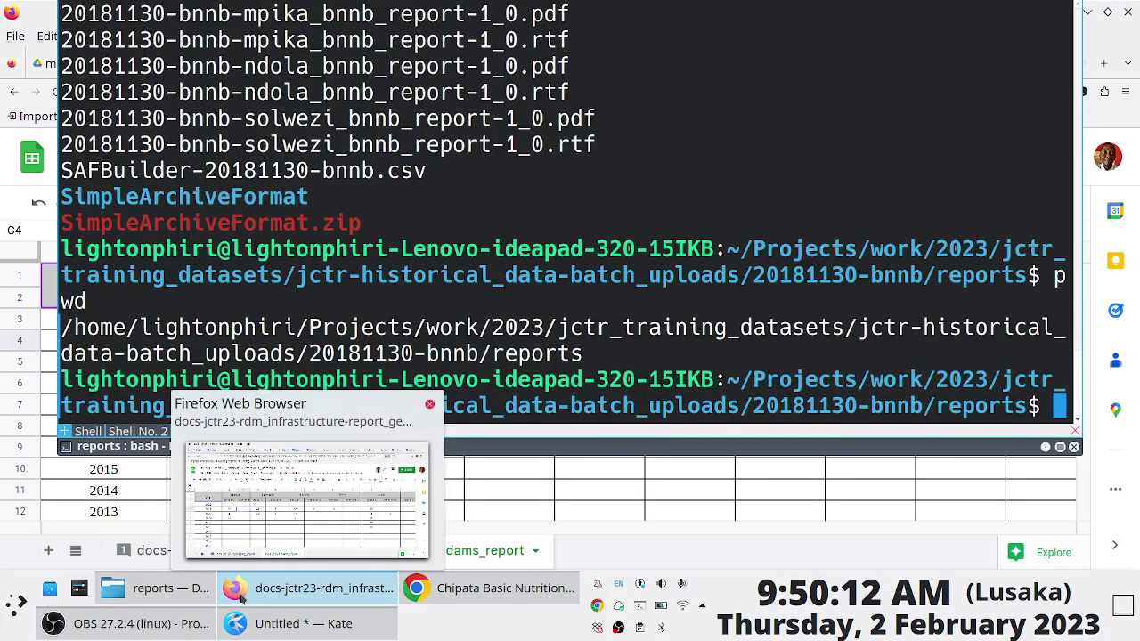
triple_click(523, 351)
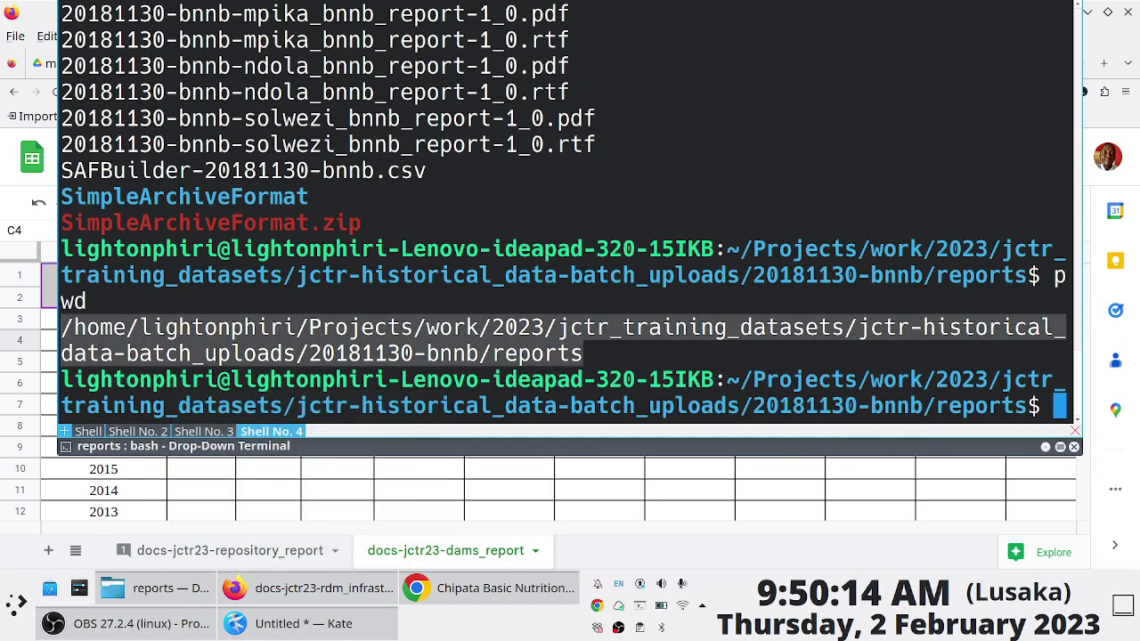
key("super+d")
key("F12")
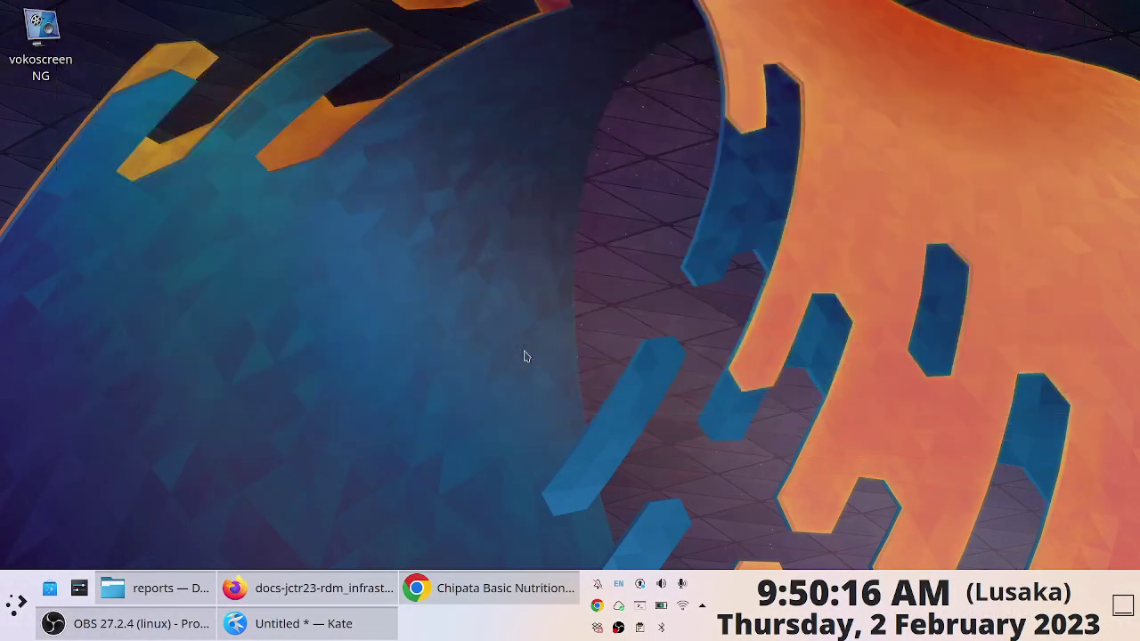
key("F12")
key("F12")
key("super+d")
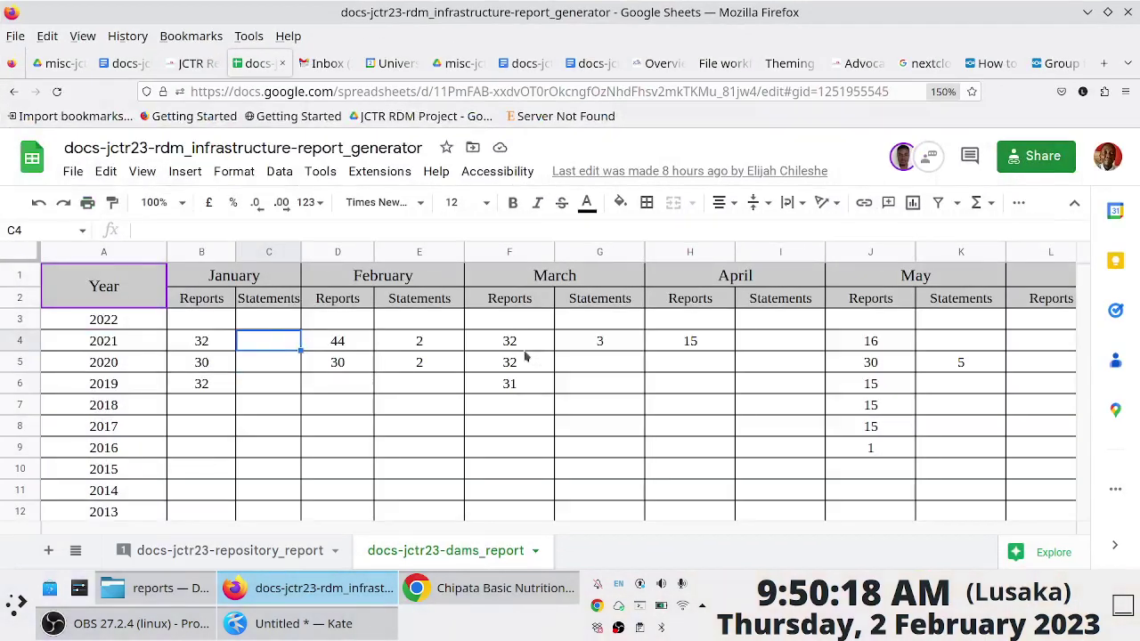
Switch to the Dolphin file manager and open the copied 20181130-bnnb/reports path in place of the 2019 statements folder
key("alt+Tab")
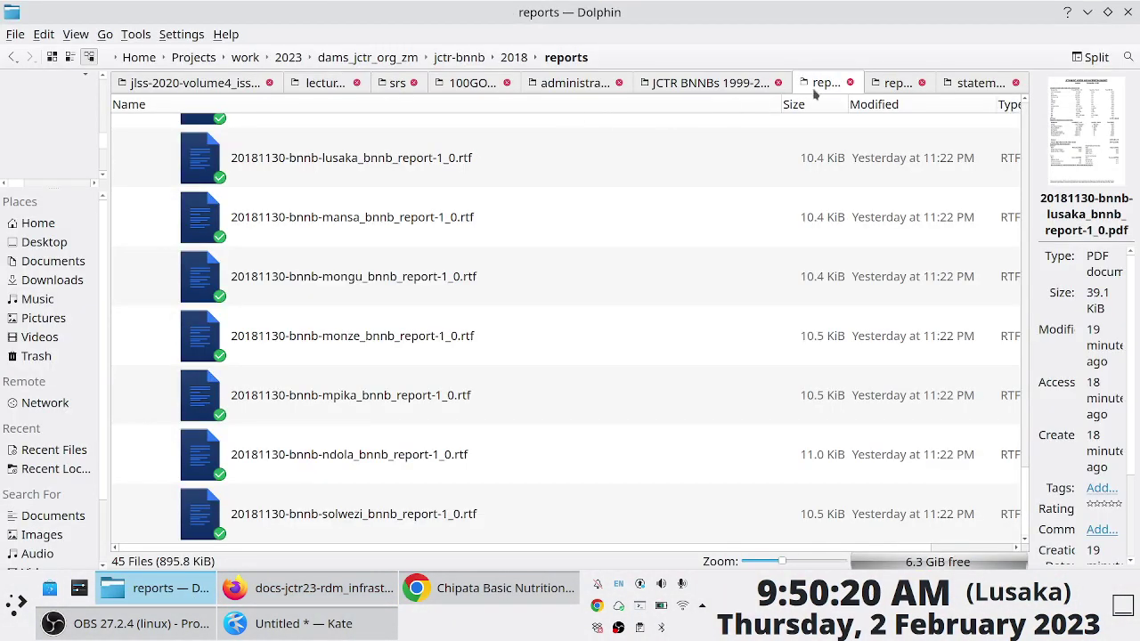
left_click(892, 89)
left_click(954, 93)
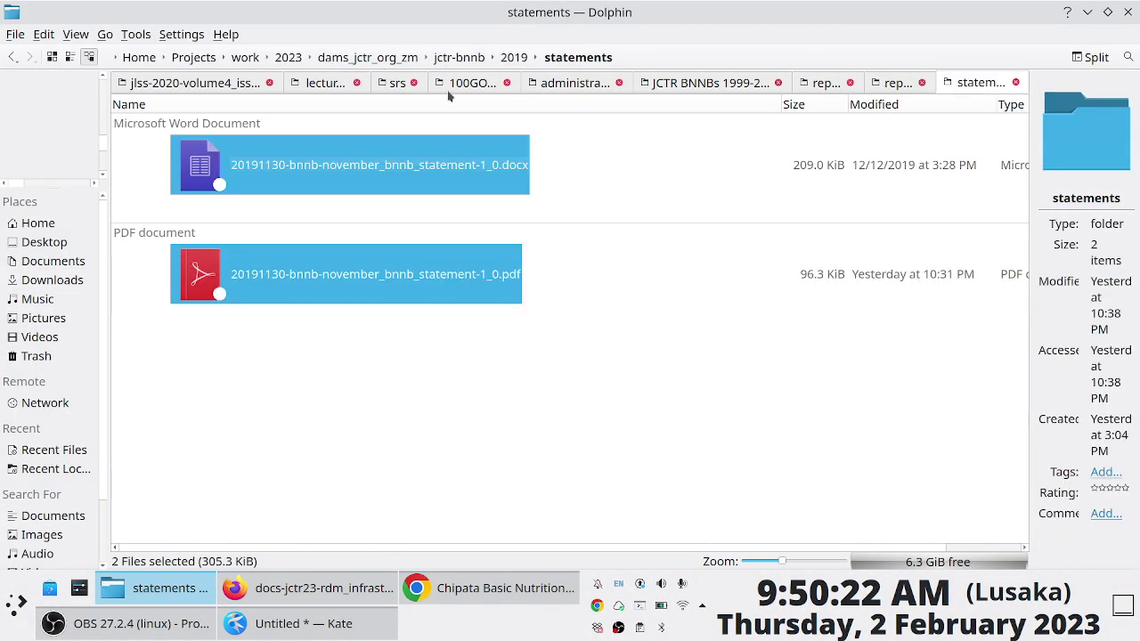
key("ctrl+l")
key("ctrl+v")
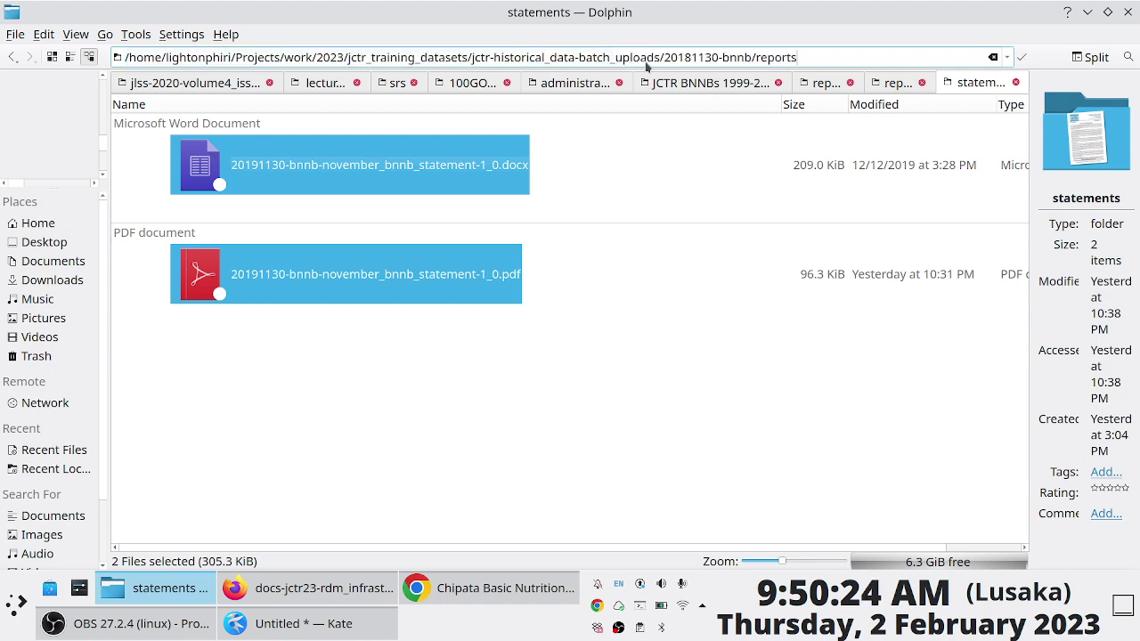
key("Return")
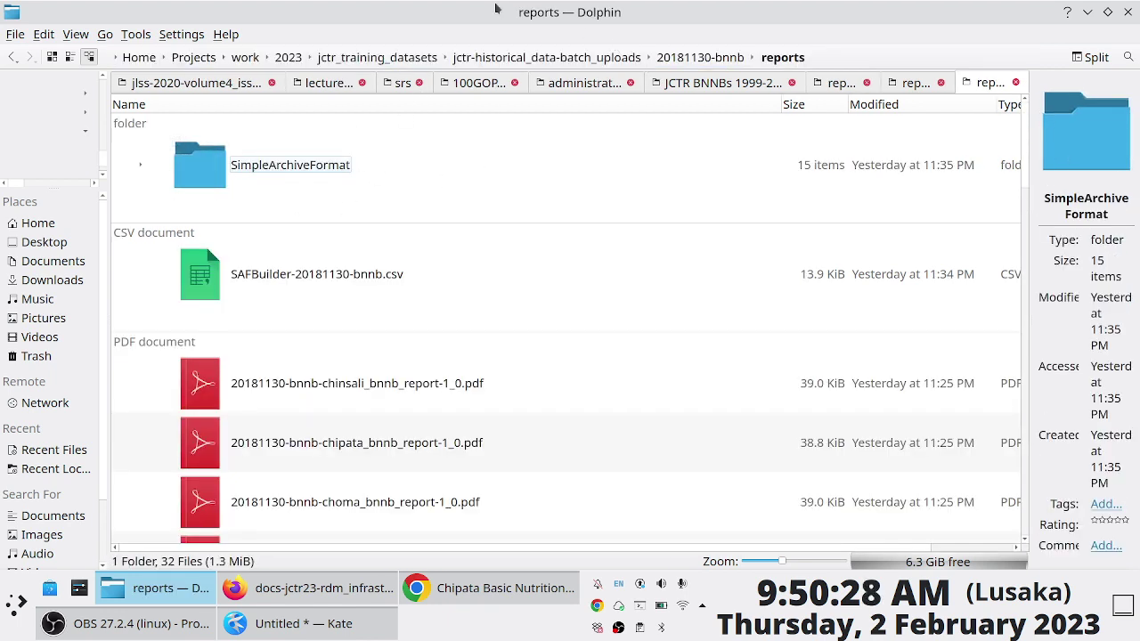
Enlarge the file icons, expand the SimpleArchiveFormat folder and look through its item folders
key("ctrl+plus")
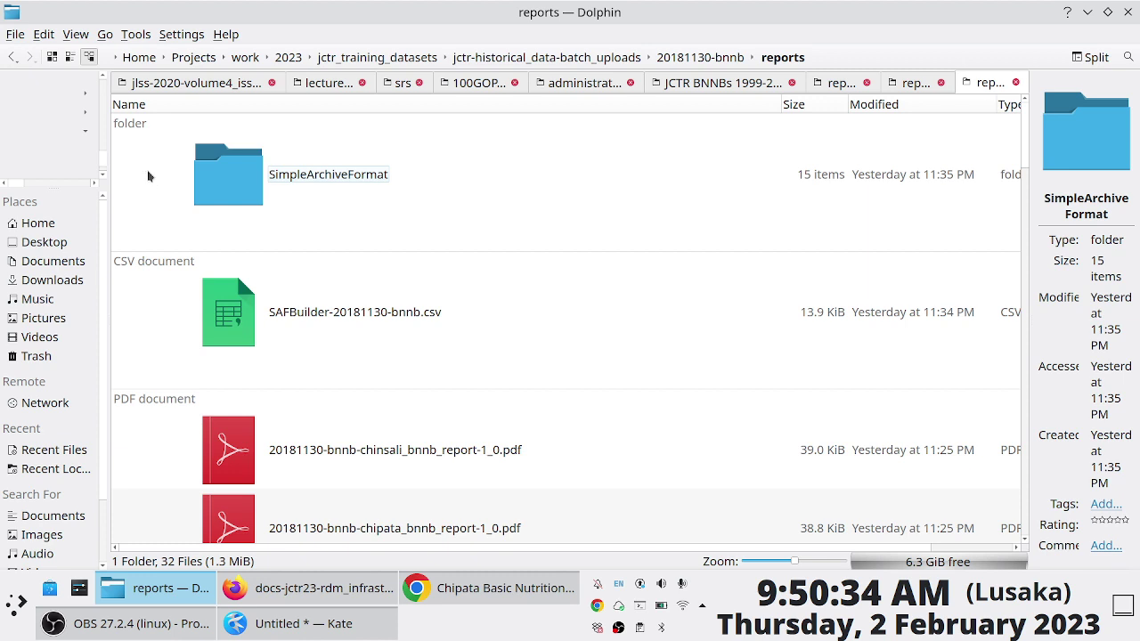
left_click(148, 175)
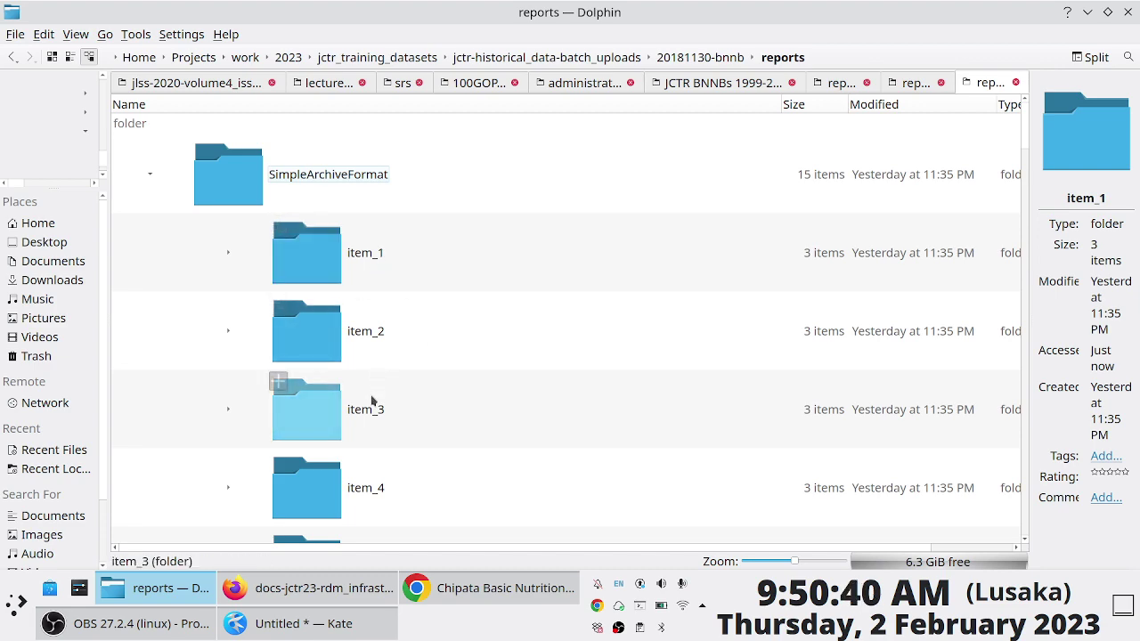
scroll(267, 276, "down", 4)
scroll(272, 281, "down", 10)
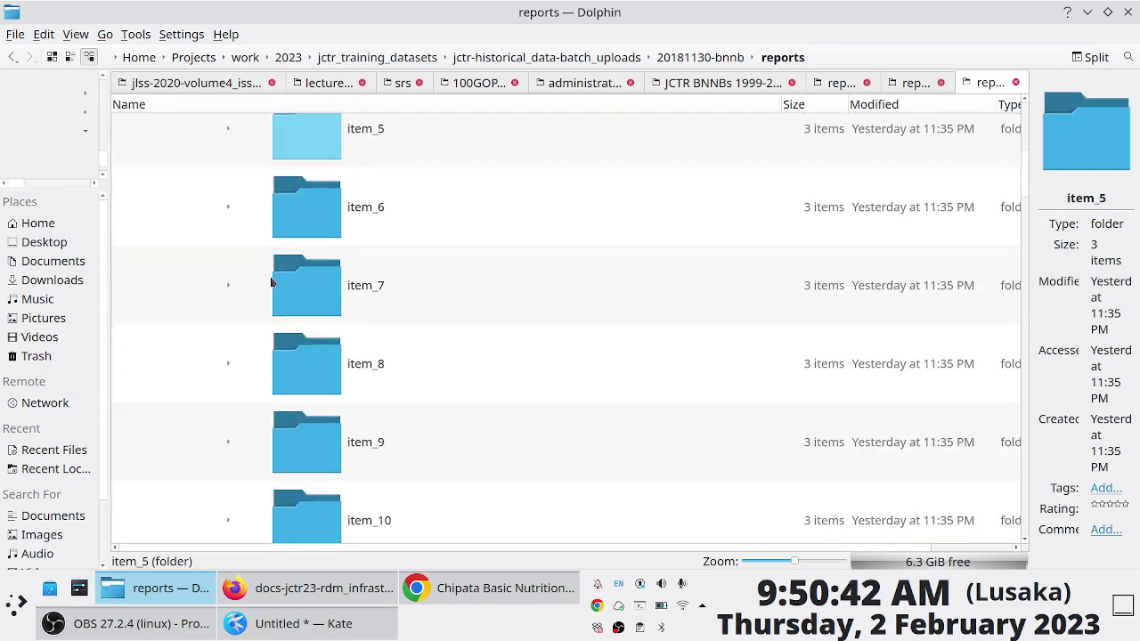
scroll(324, 300, "up", 2)
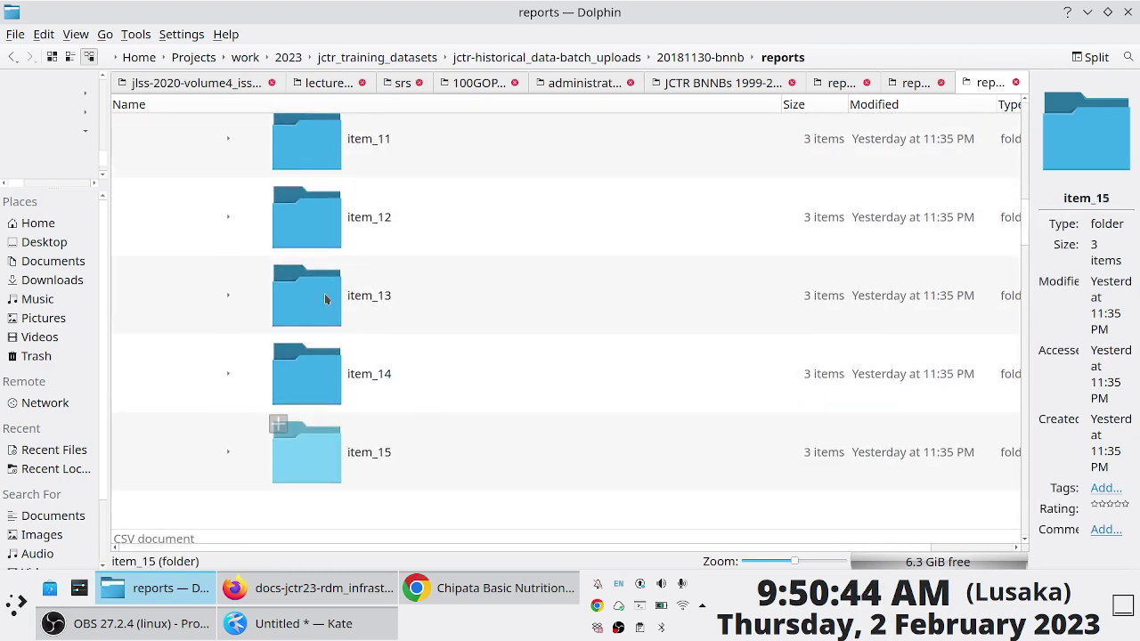
scroll(325, 300, "up", 11)
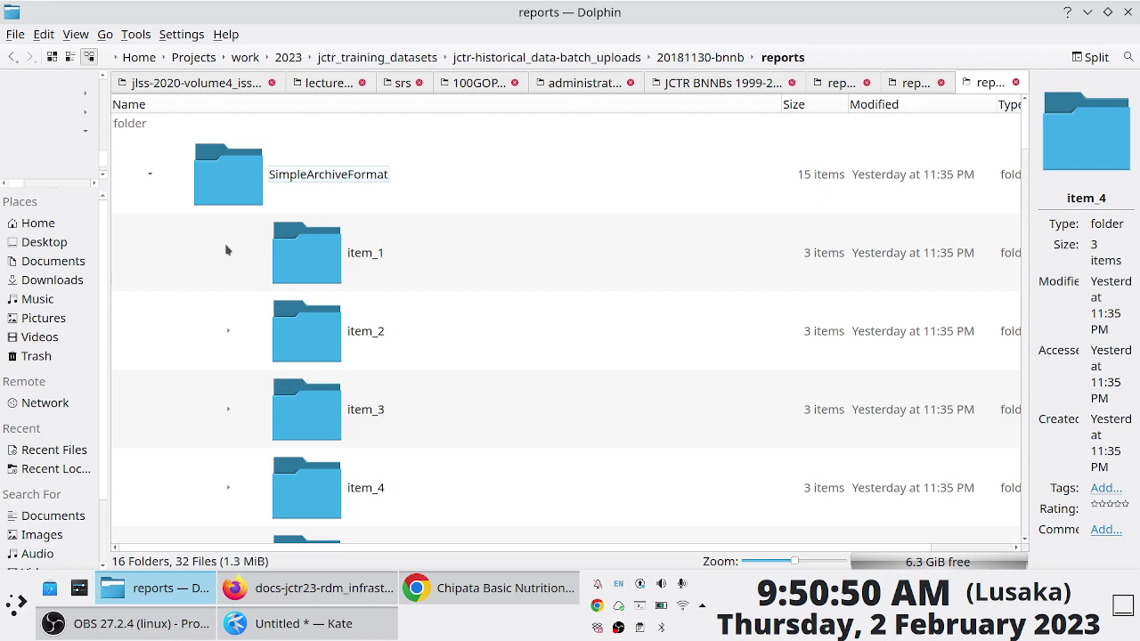
Expand the item_1 folder, review its contents and select 20181130-bnnb-chinsali_bnnb_report-1_0.pdf
left_click(227, 258)
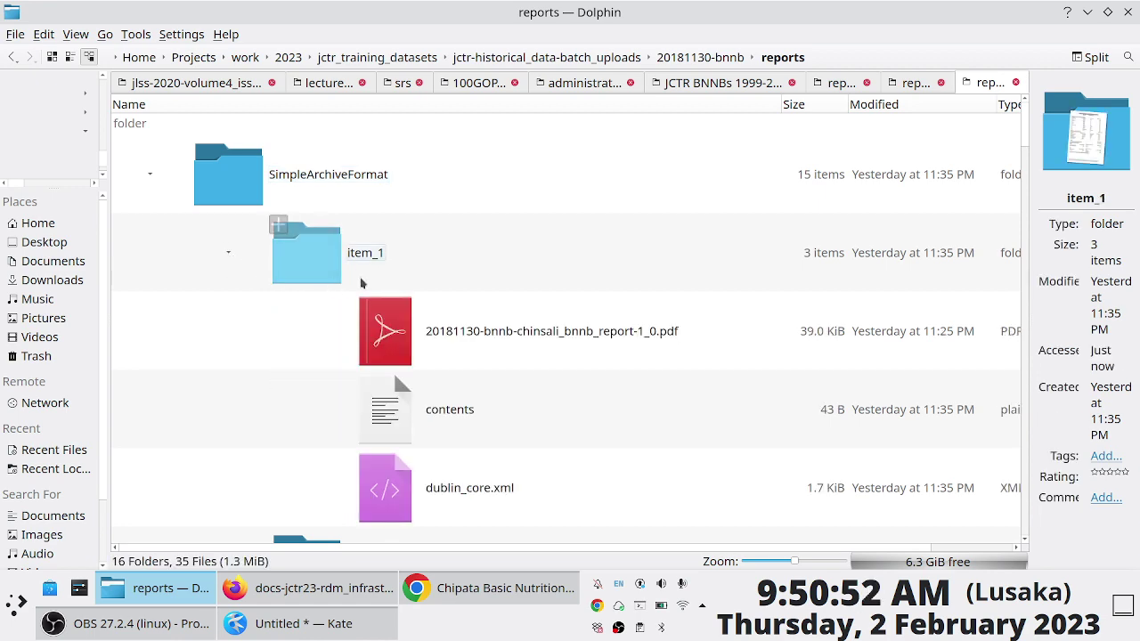
scroll(340, 238, "down", 3)
scroll(340, 239, "up", 4)
left_click(340, 239)
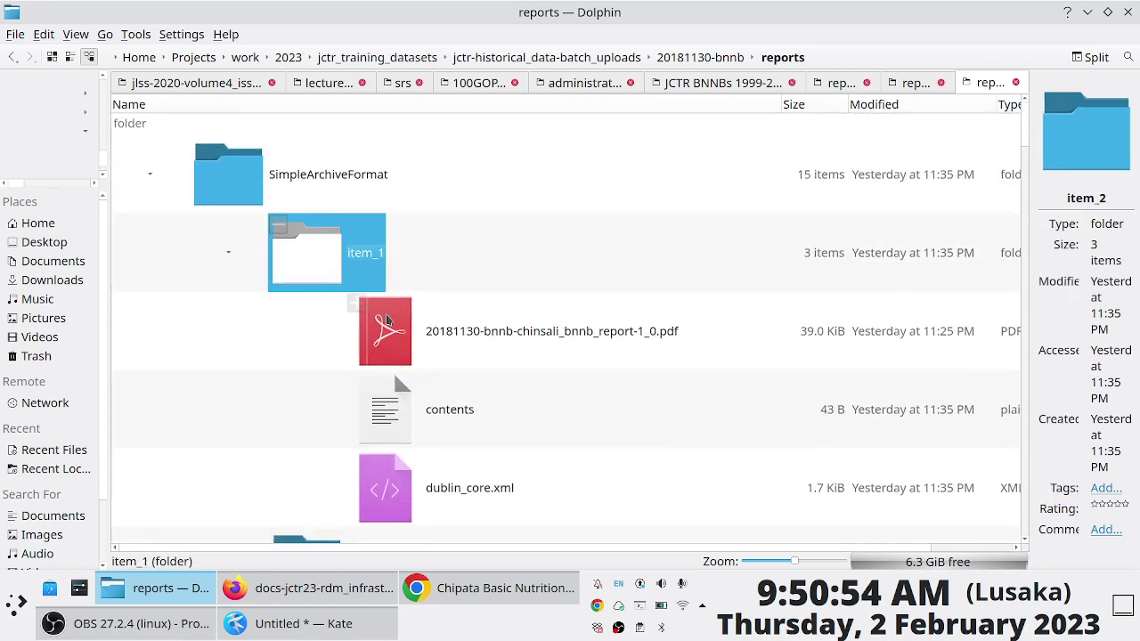
left_click(392, 330)
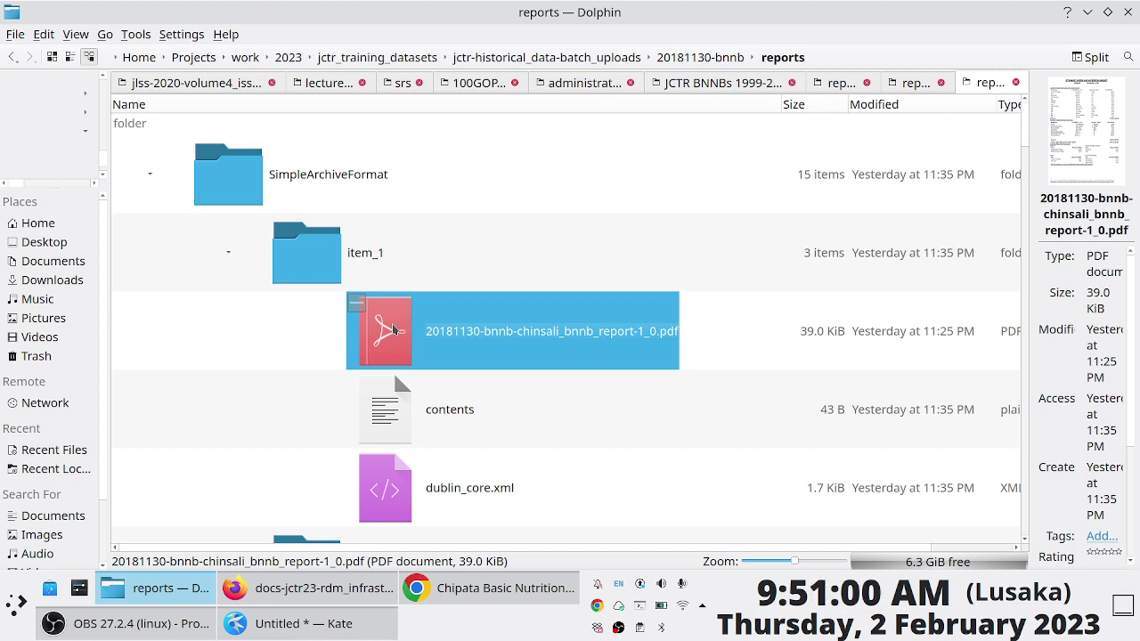
Open item_1's contents file in Kate, enlarge the text to read the listed file name, and return to Dolphin
left_click(385, 396)
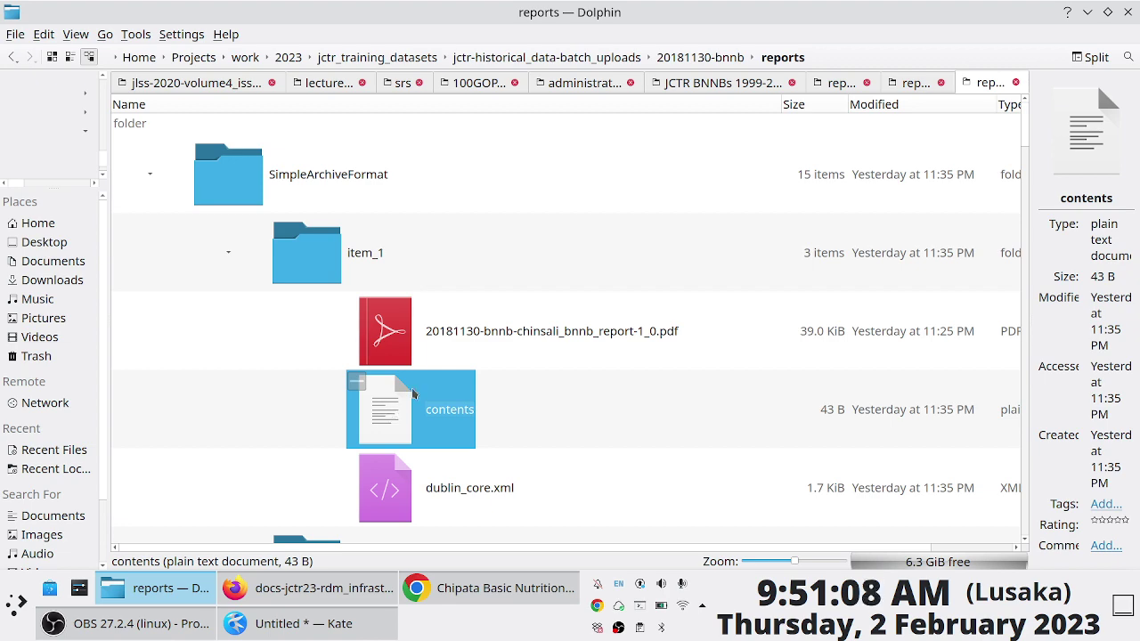
right_click(400, 401)
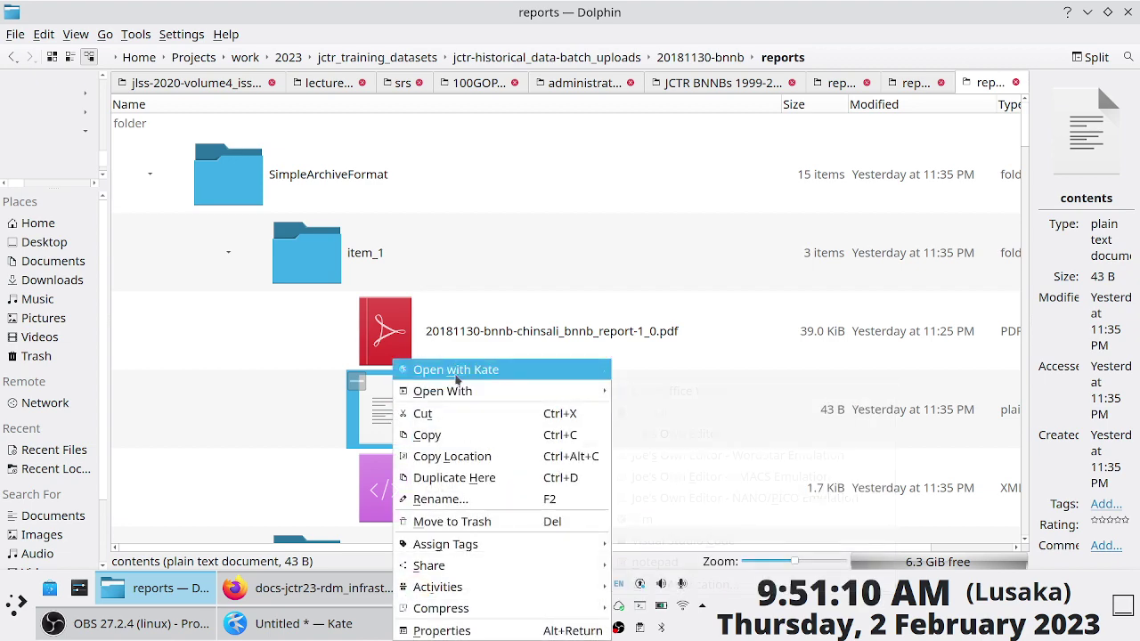
left_click(456, 372)
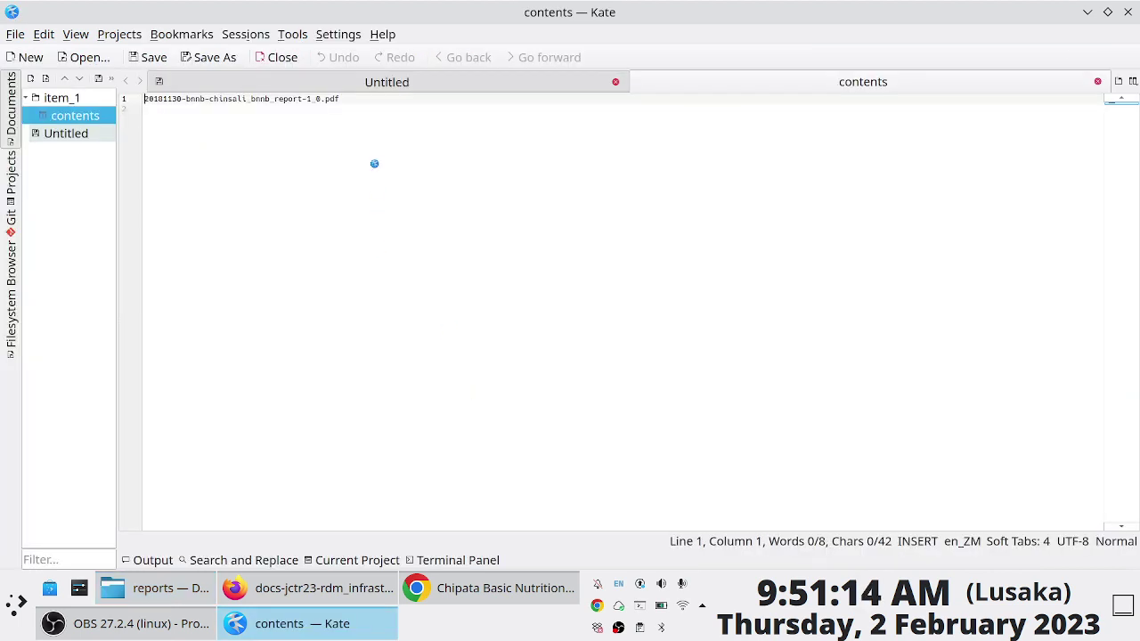
scroll(355, 144, "up", 10)
scroll(374, 163, "up", 1)
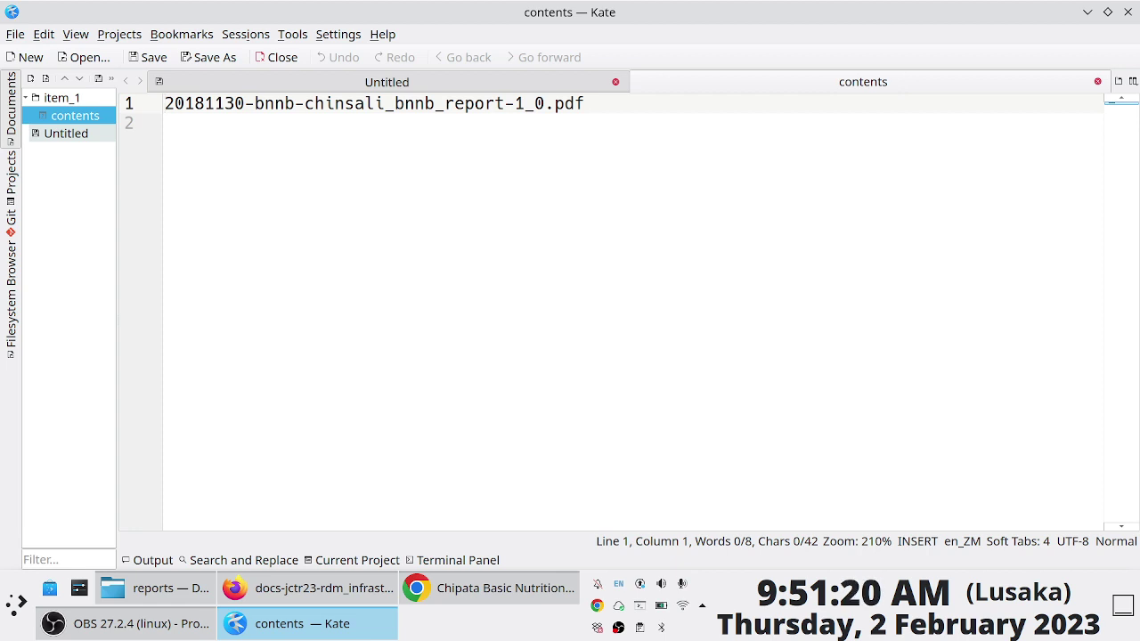
key("alt+Tab")
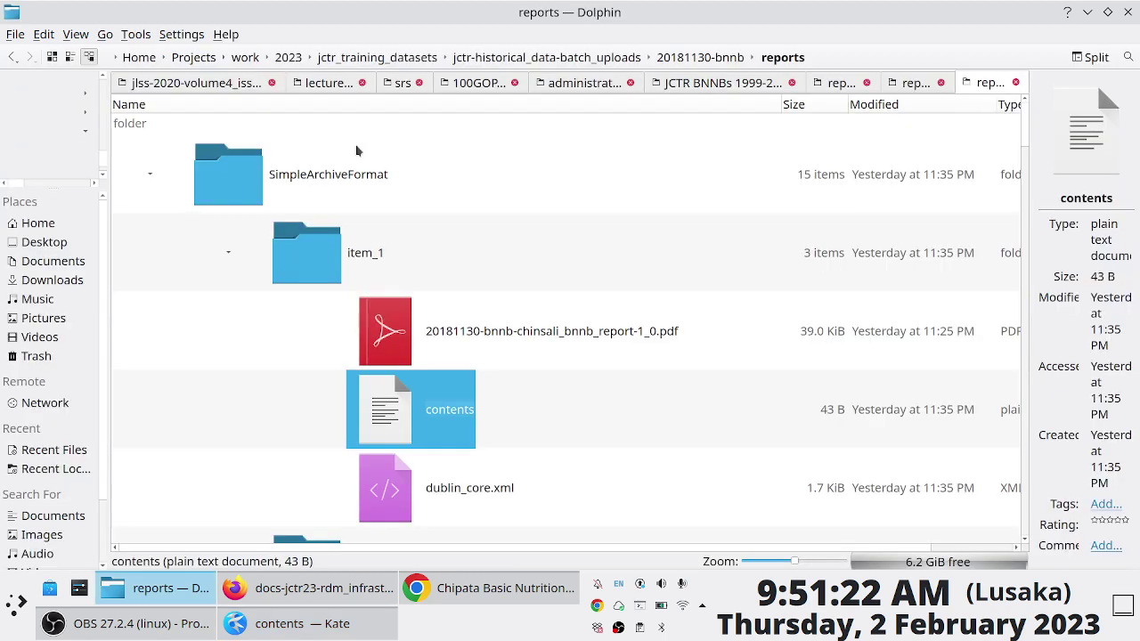
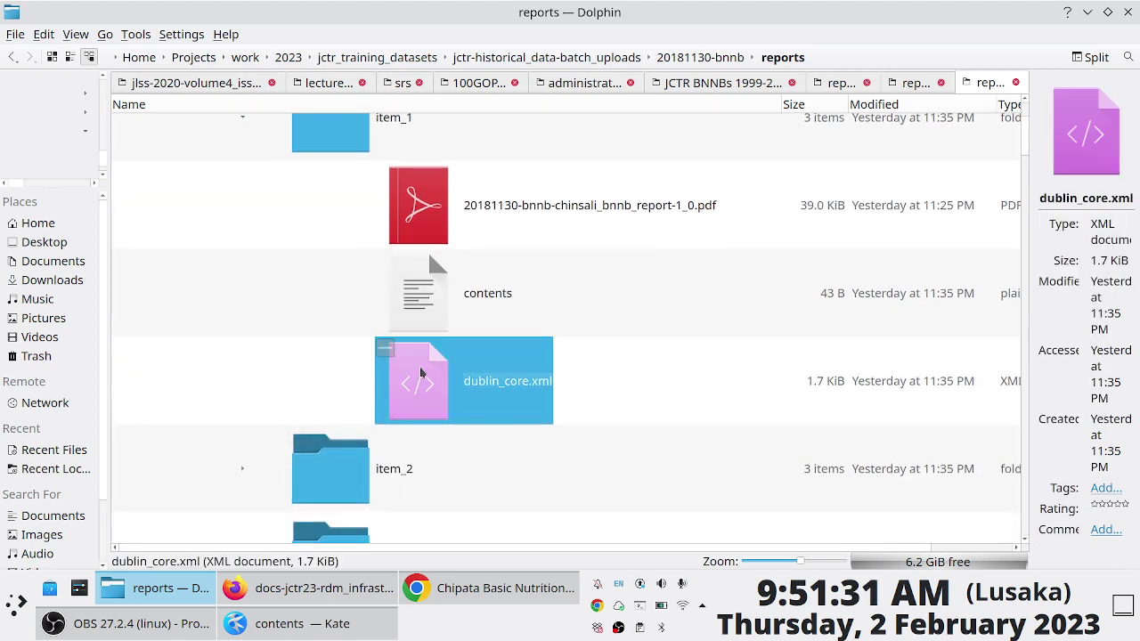
Open item_1's dublin_core.xml in Kate, enlarge the text and hide the documents sidebar to read the metadata
scroll(454, 427, "up", 1, "ctrl")
right_click(464, 440)
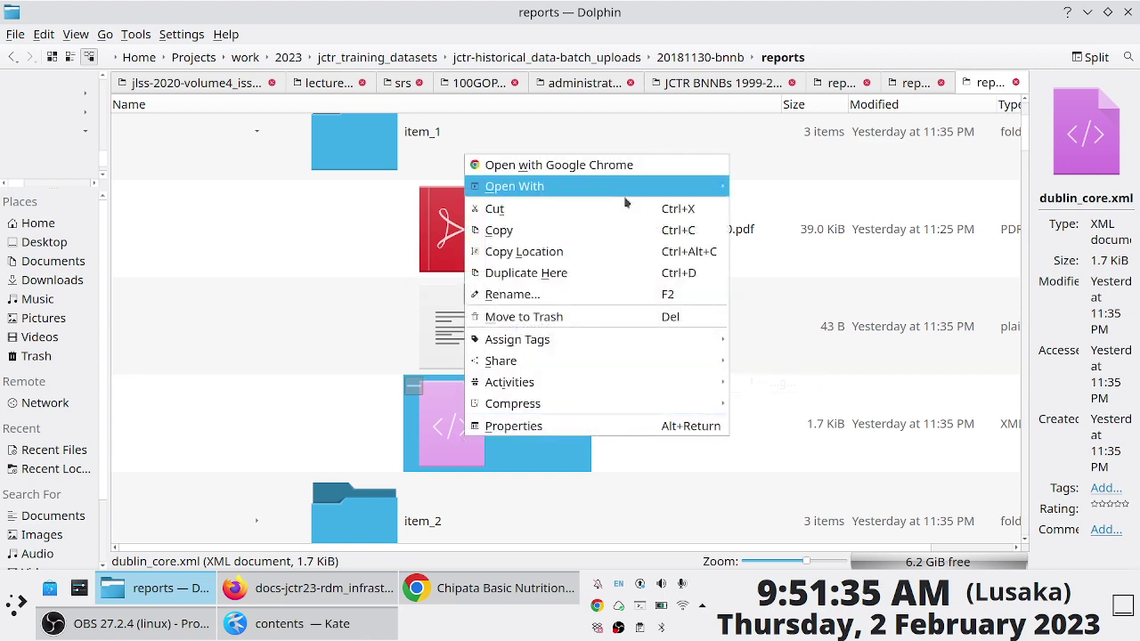
mouse_move(535, 189)
left_click(759, 228)
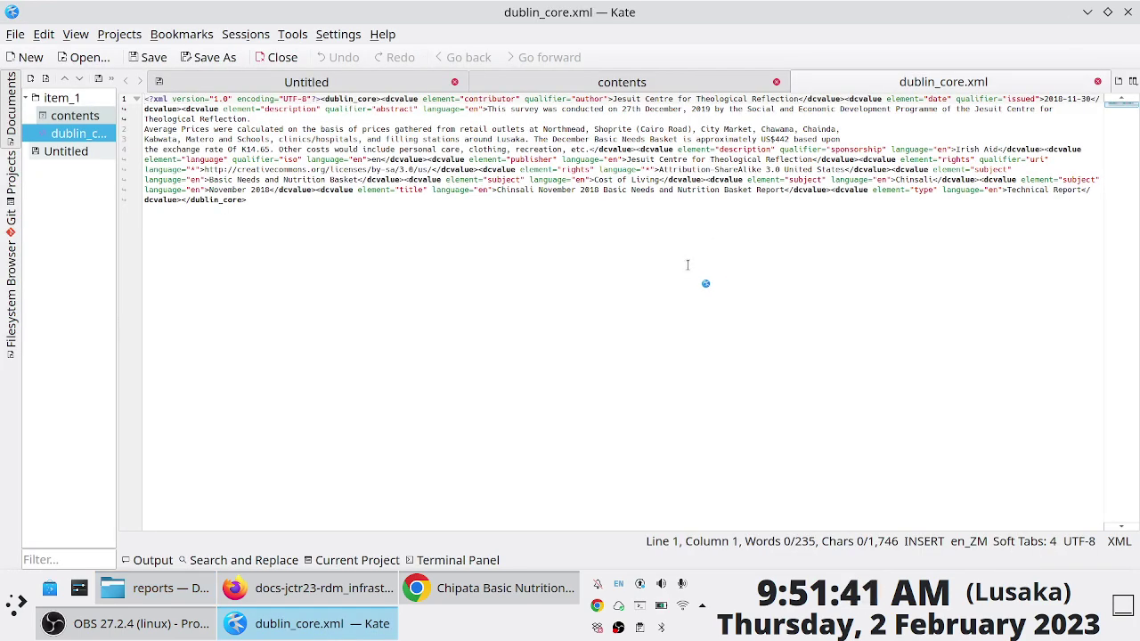
scroll(687, 265, "up", 7)
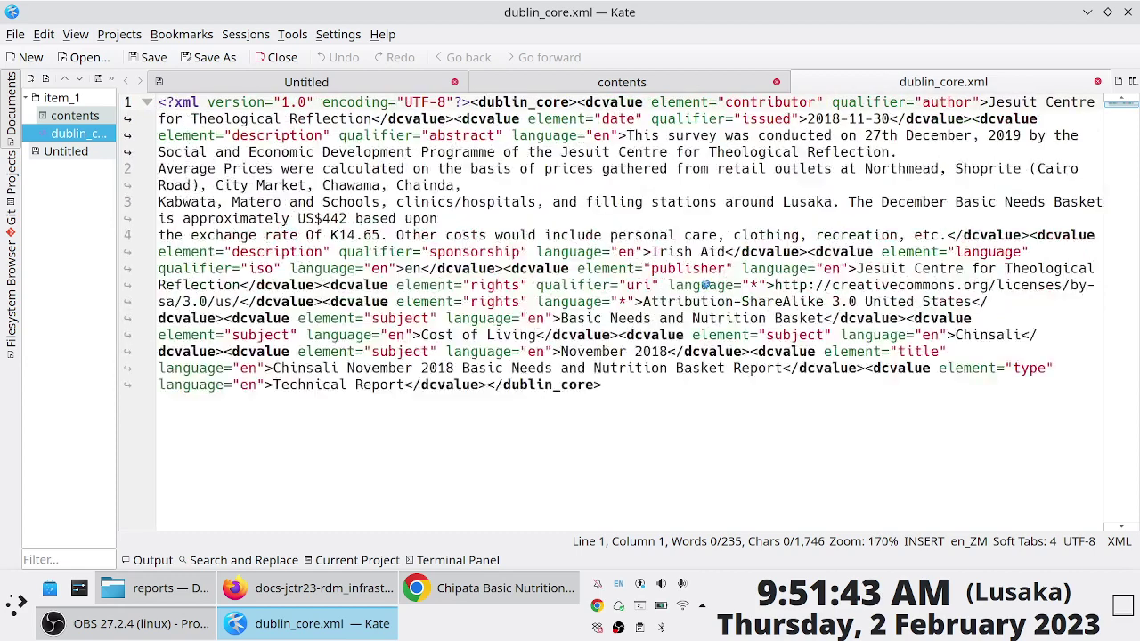
scroll(703, 285, "up", 2)
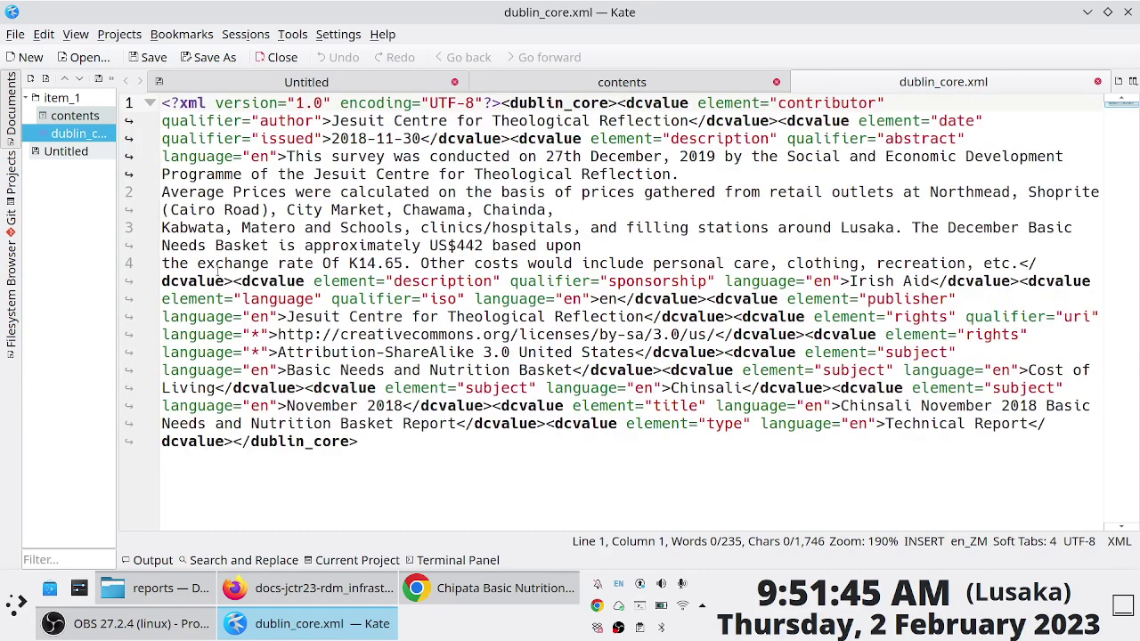
left_click(14, 118)
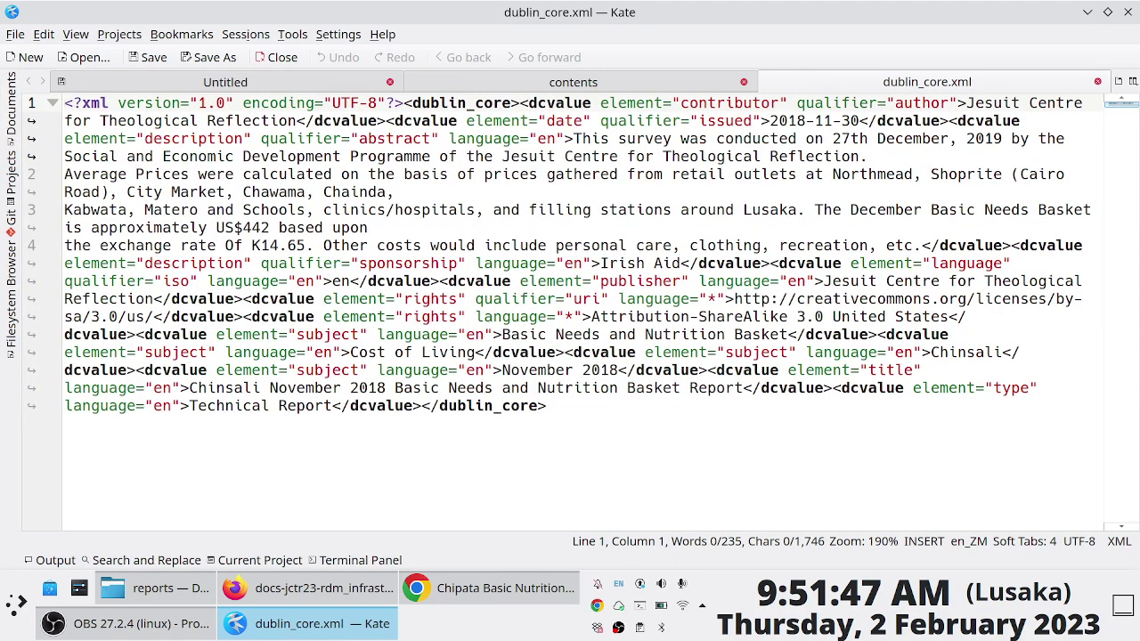
scroll(283, 299, "up", 1)
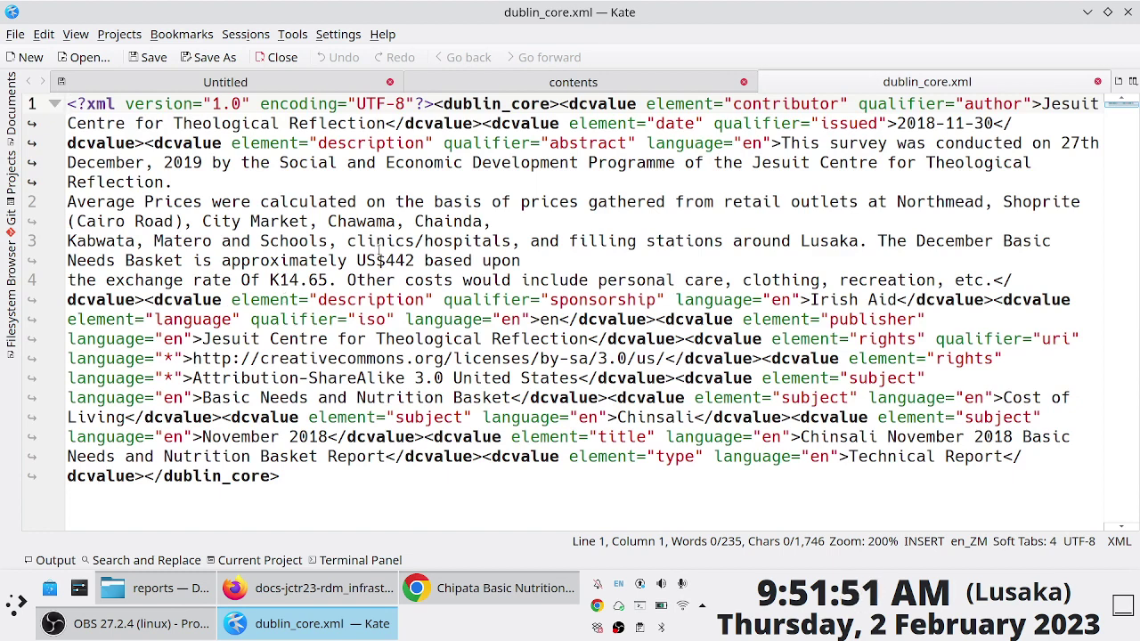
Highlight the language element and the abstract and sponsorship qualifiers of the description elements in dublin_core.xml
double_click(195, 319)
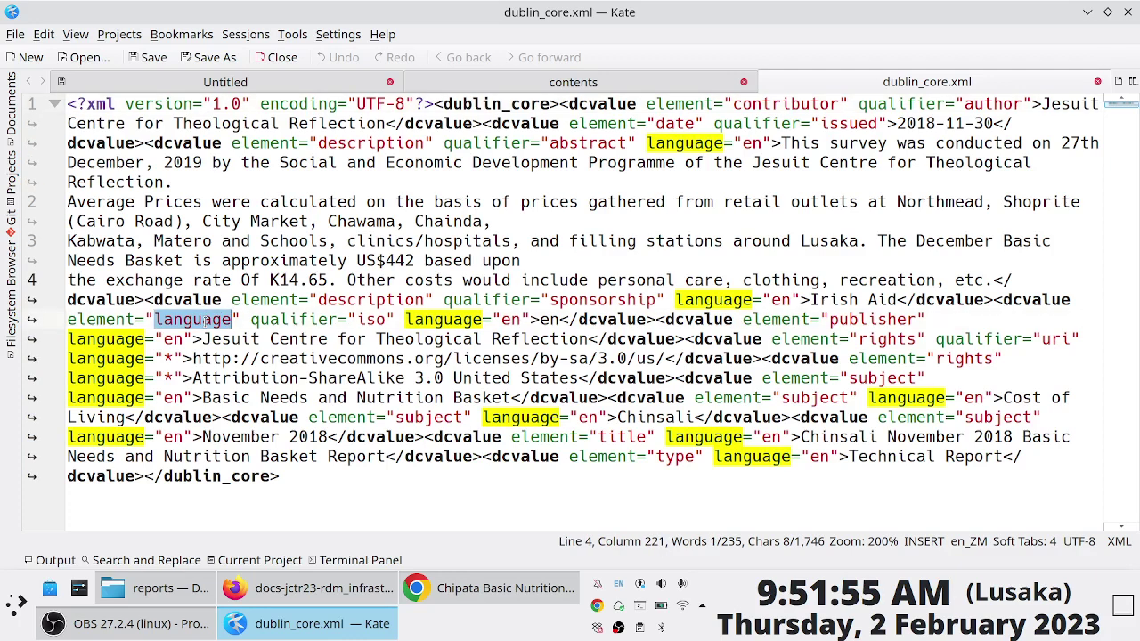
double_click(586, 143)
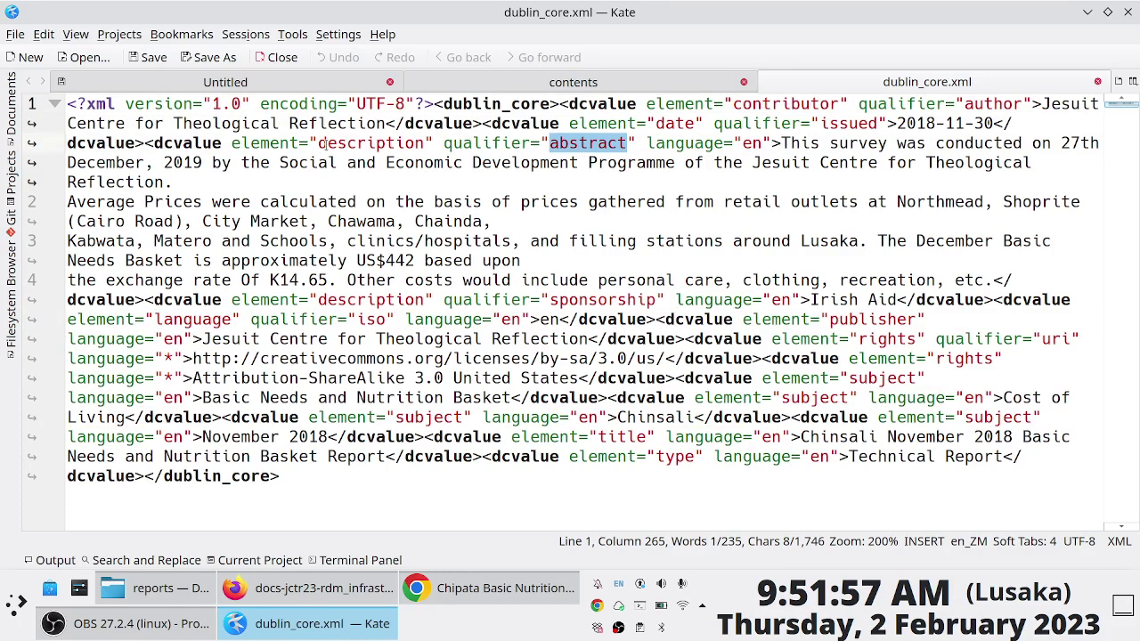
double_click(590, 299)
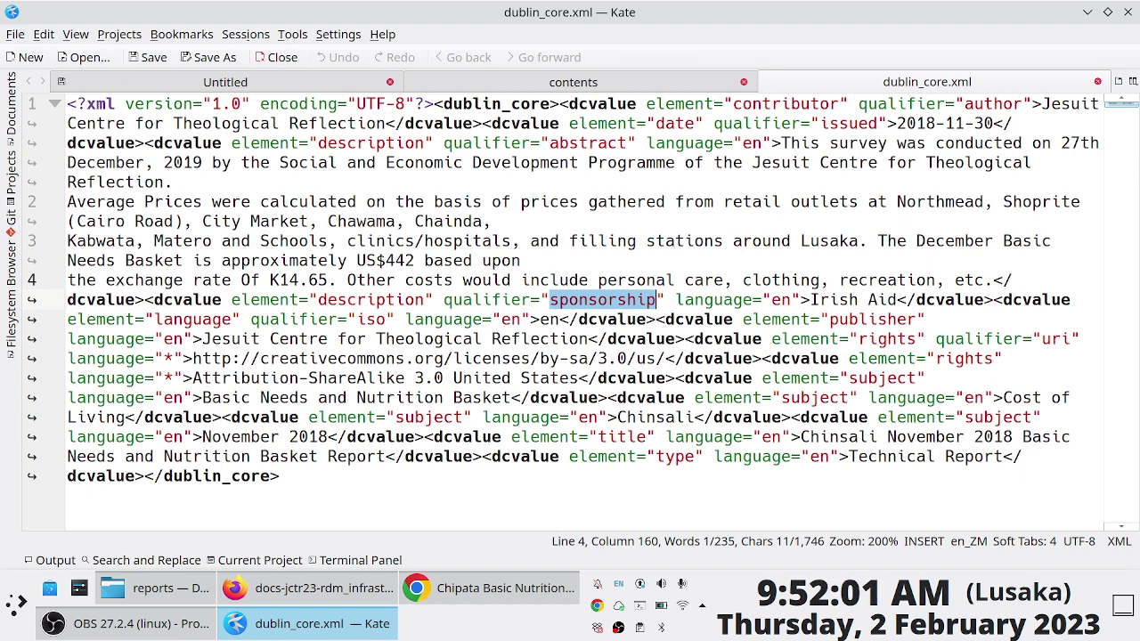
Switch back to Dolphin and review item_1's PDF report, contents file and dublin_core.xml by selecting each in turn
key("alt+Tab")
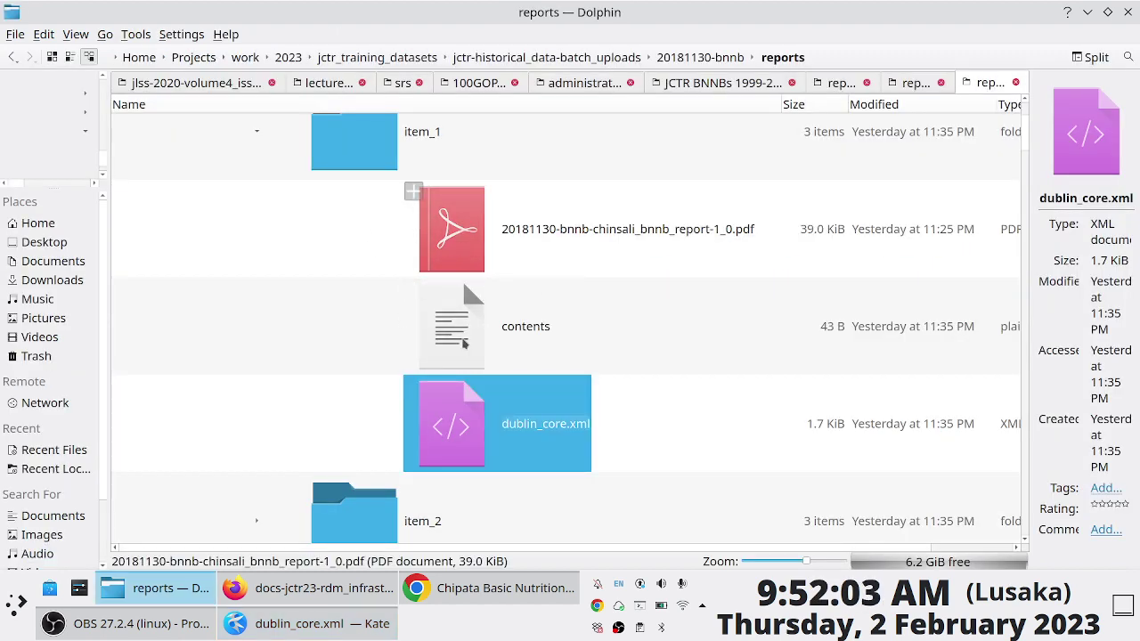
left_click(452, 229)
scroll(364, 174, "up", 2)
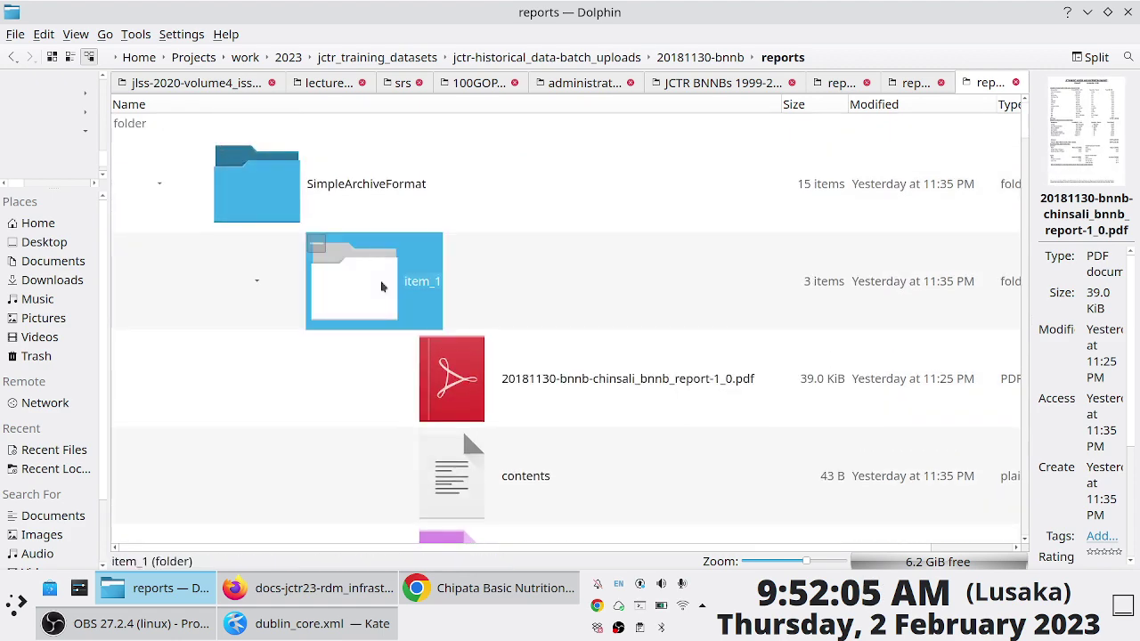
scroll(461, 366, "down", 2)
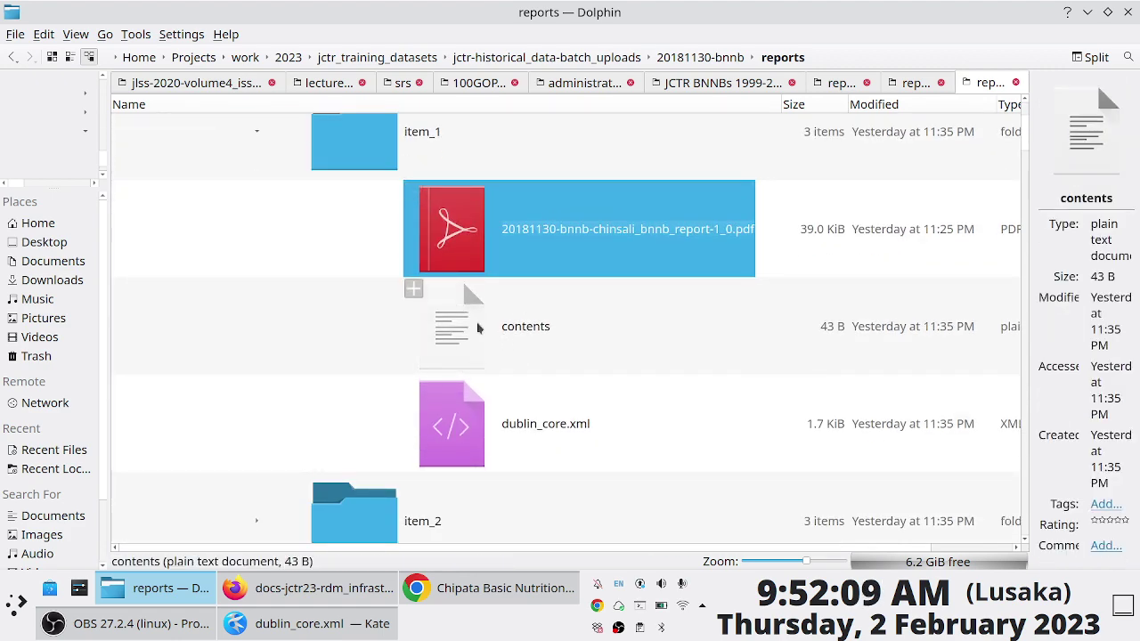
left_click(478, 329)
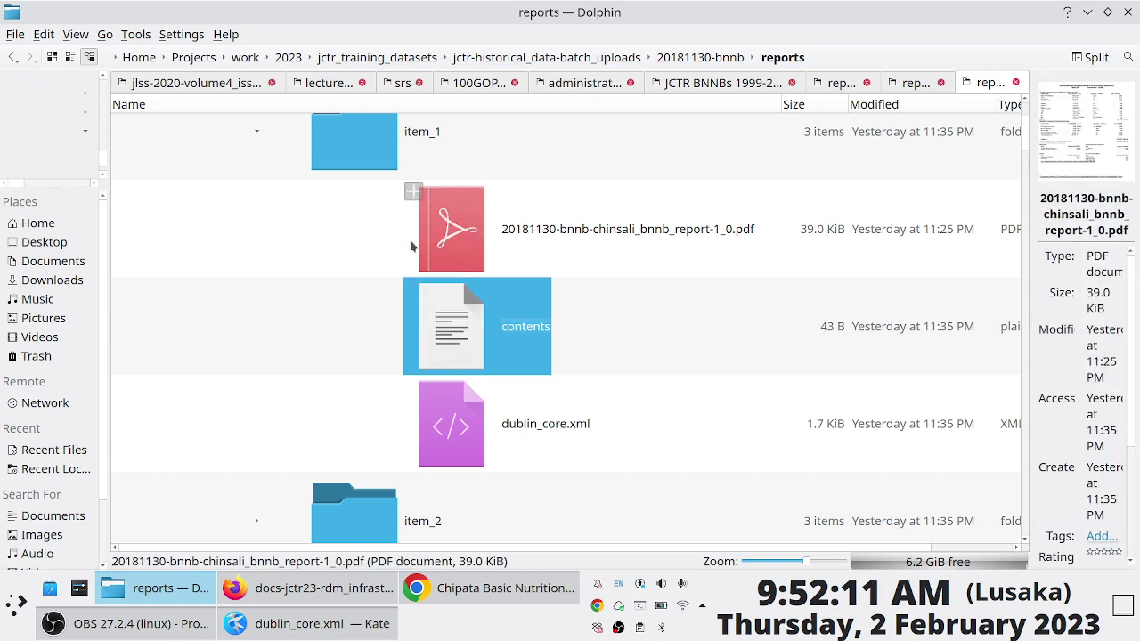
left_click(493, 431)
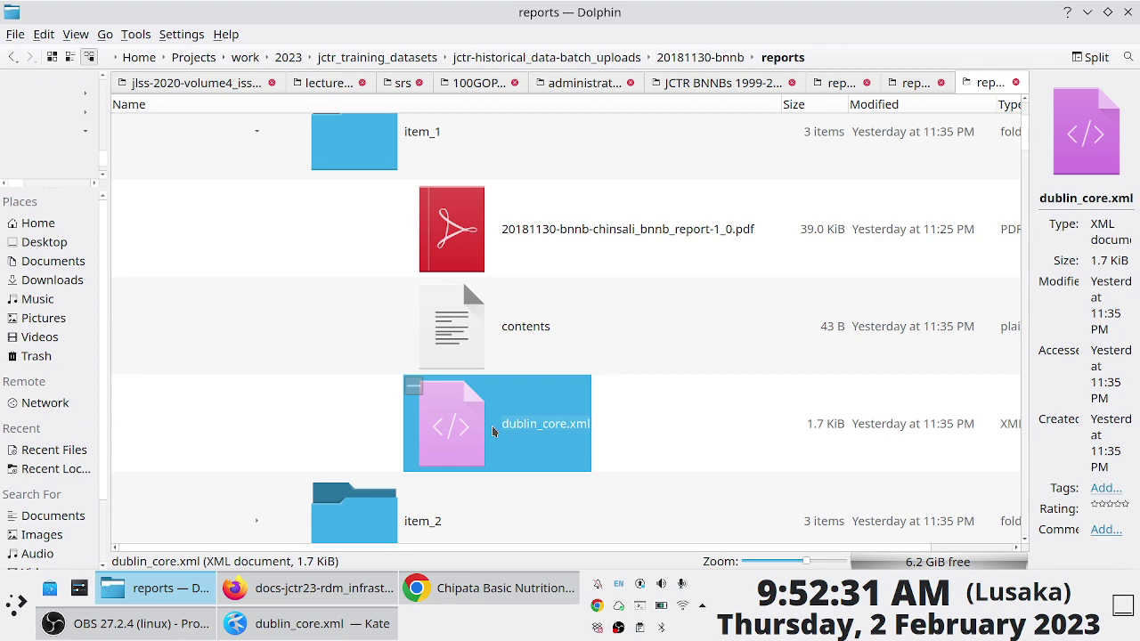
Collapse the SimpleArchiveFormat folder, look through the report files below it, and select the folder with larger icons
scroll(359, 401, "up", 2)
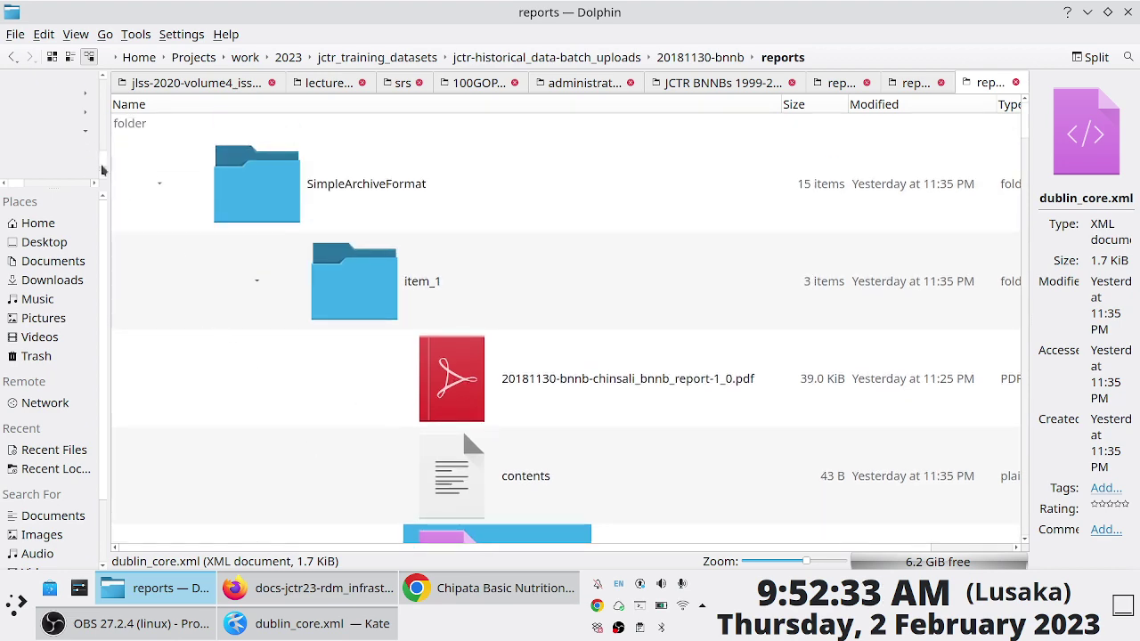
left_click(162, 192)
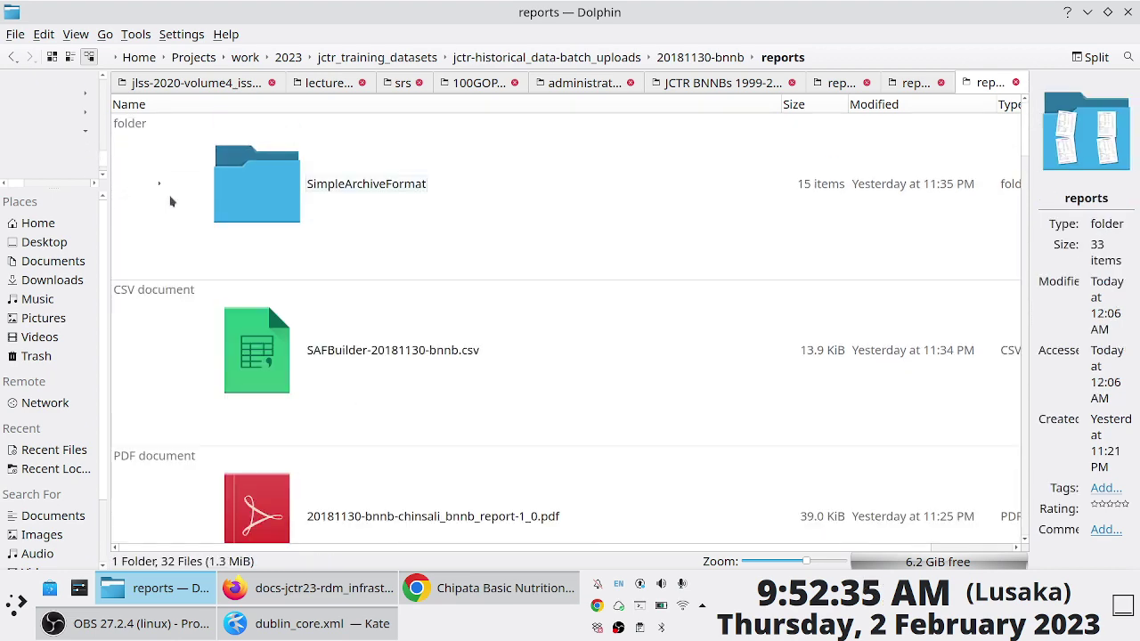
scroll(377, 364, "down", 10)
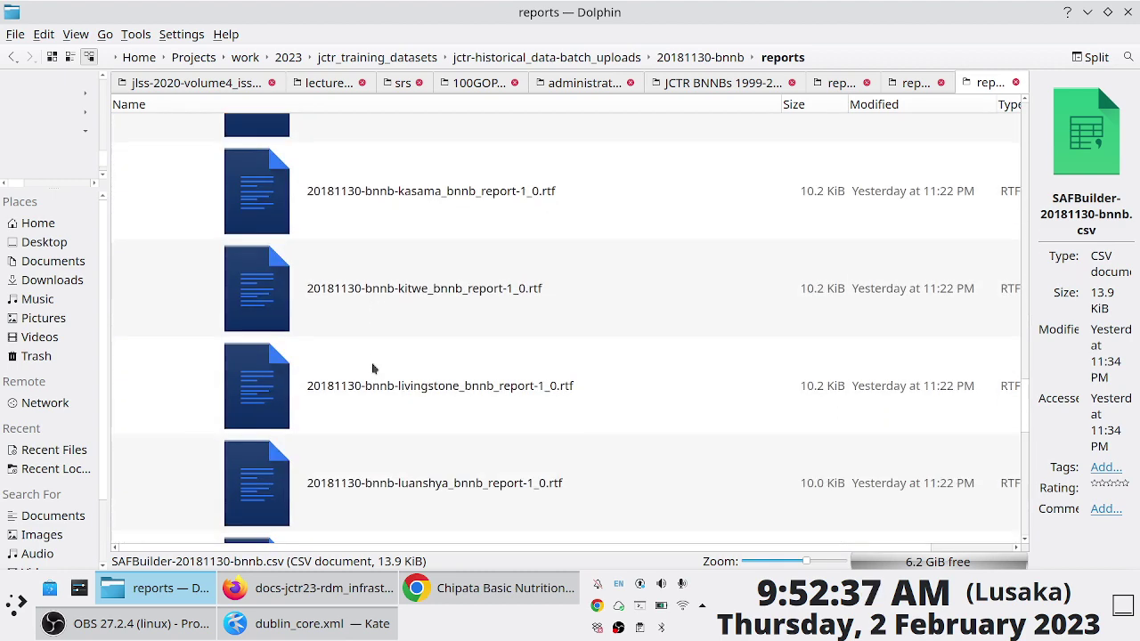
scroll(372, 368, "up", 10)
left_click(320, 189)
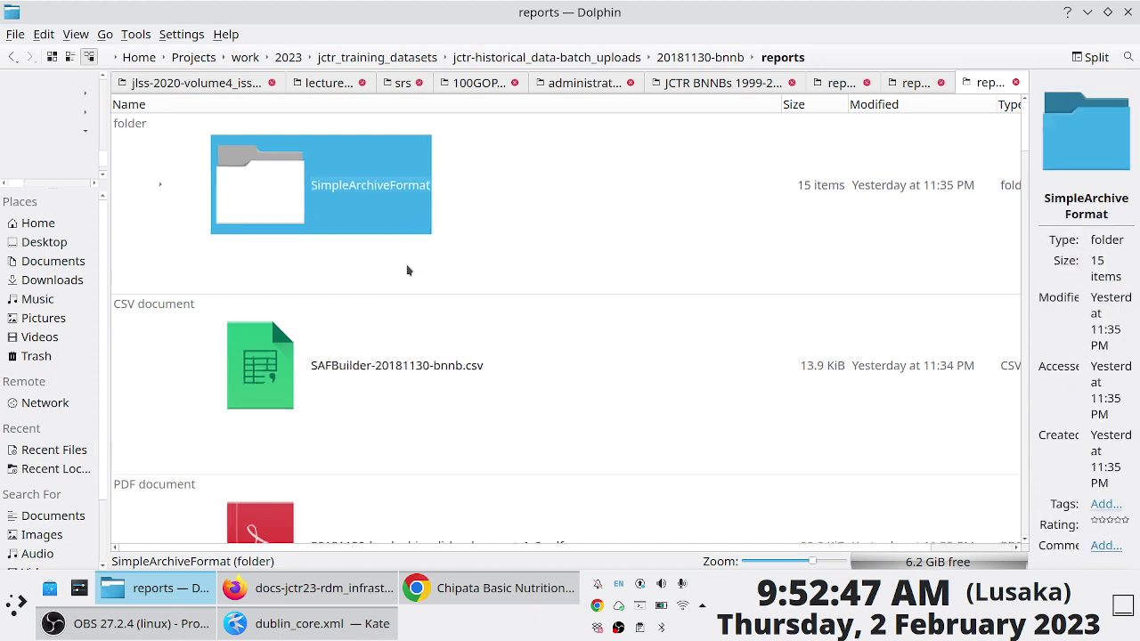
scroll(407, 270, "up", 1, "ctrl")
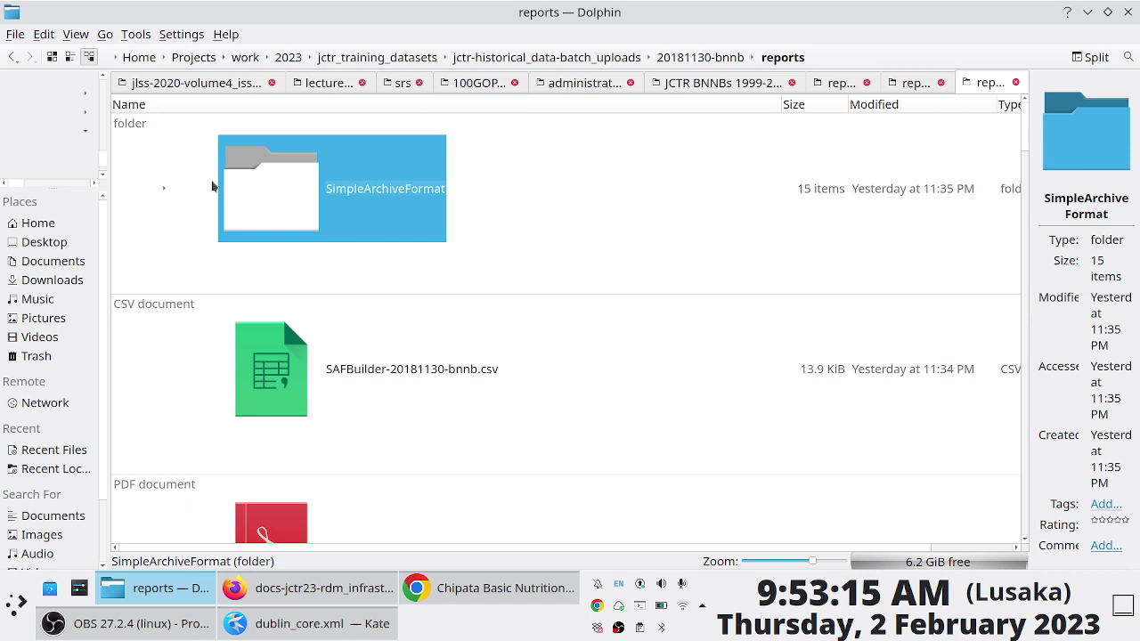
Open SAFBuilder-20181130-bnnb.csv from the reports folder in LibreOffice and clear the file selection
left_click(268, 377)
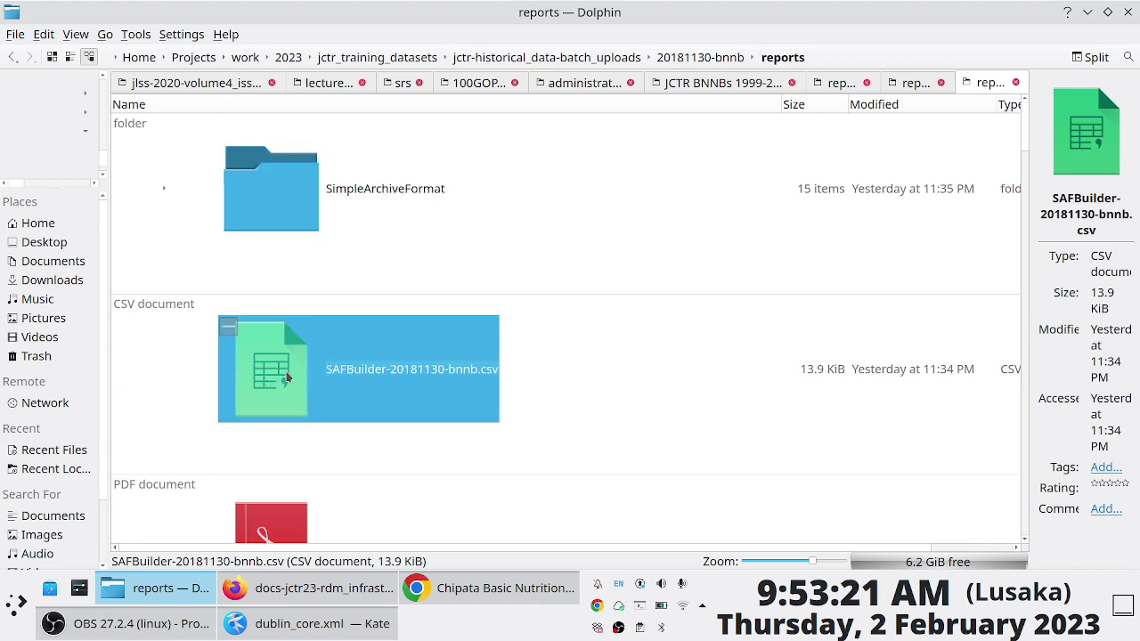
double_click(286, 377)
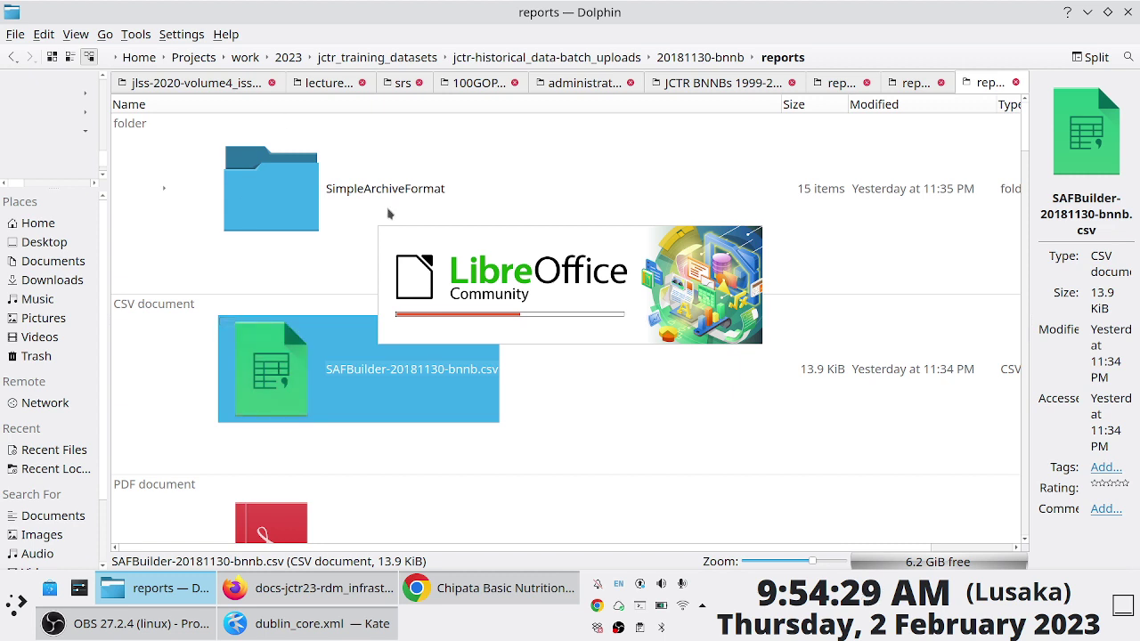
left_click(604, 150)
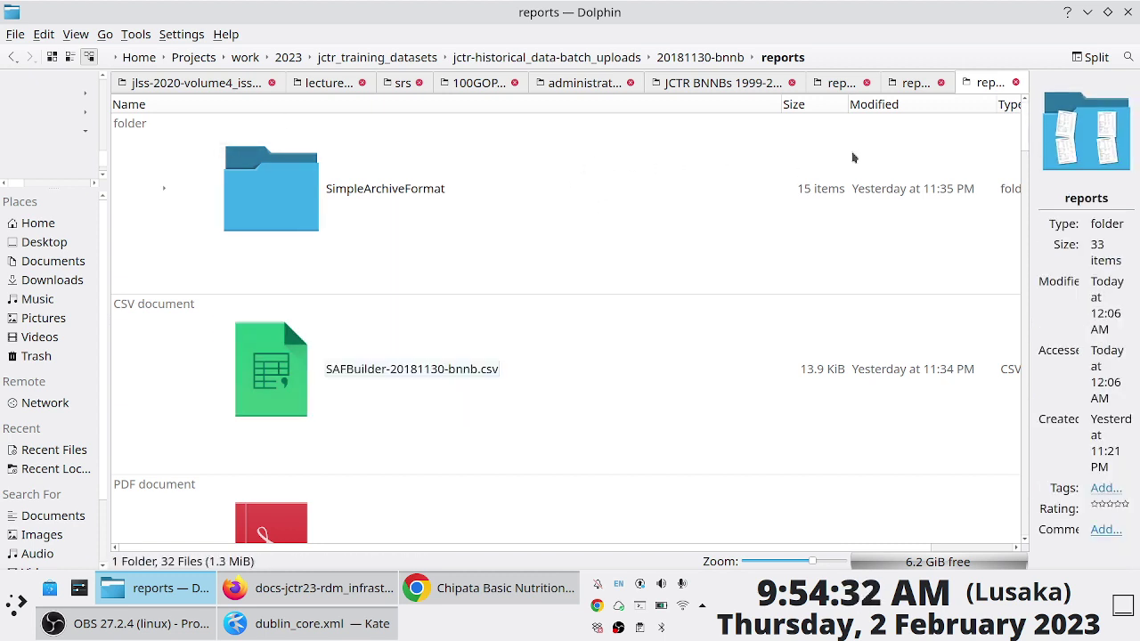
Minimise the Kate, Dolphin, Firefox and Chrome windows to clear the desktop
left_click(287, 634)
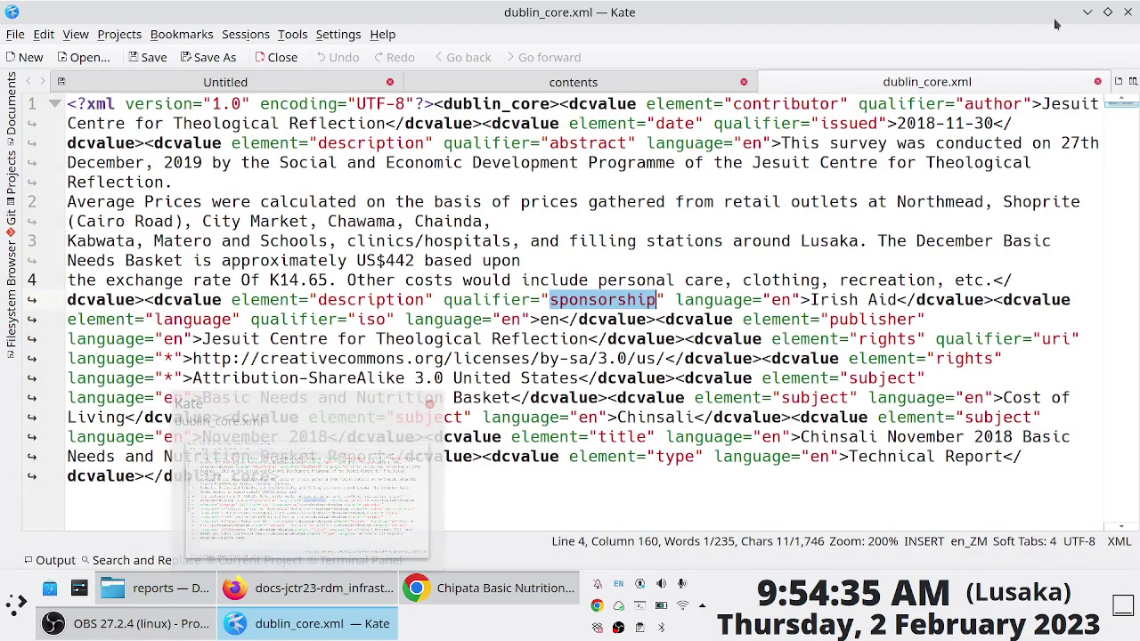
left_click(1087, 13)
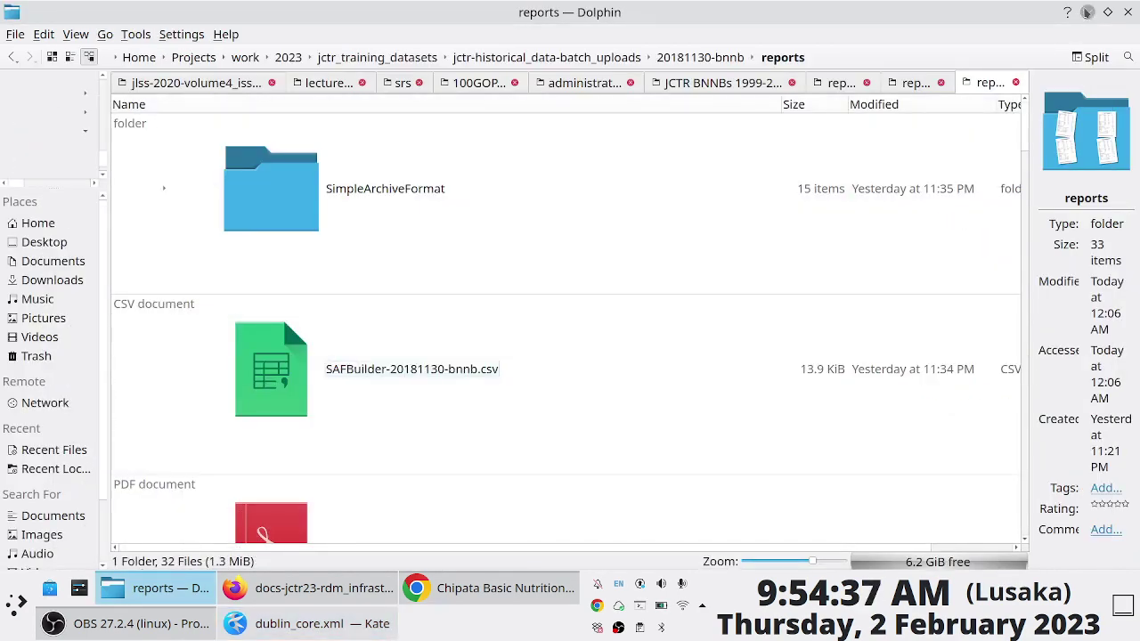
left_click(1088, 12)
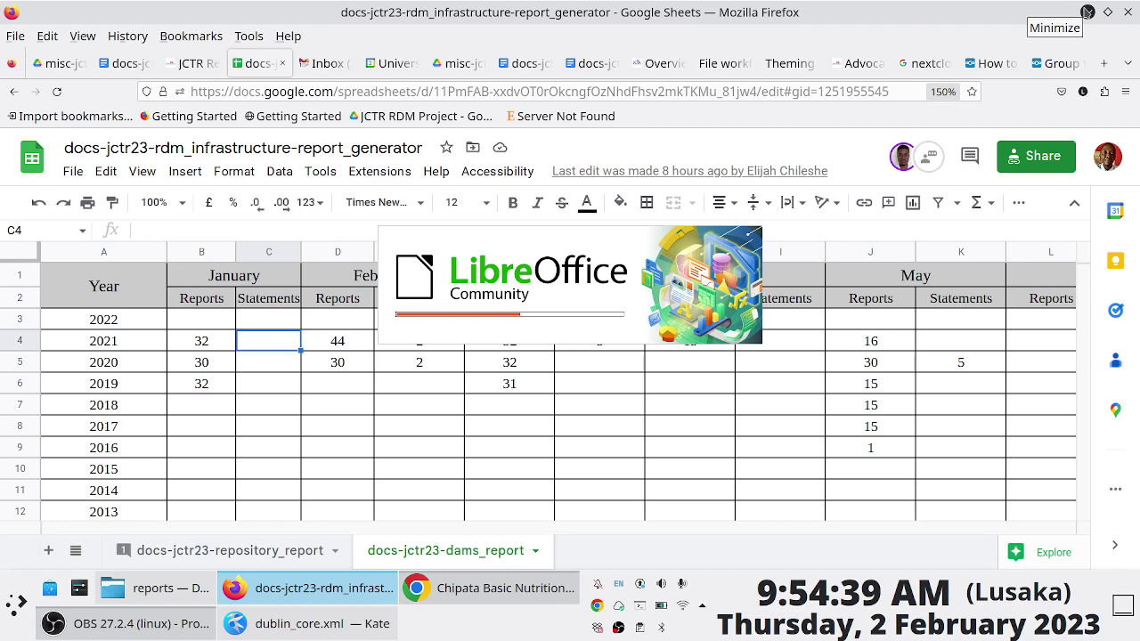
left_click(1087, 12)
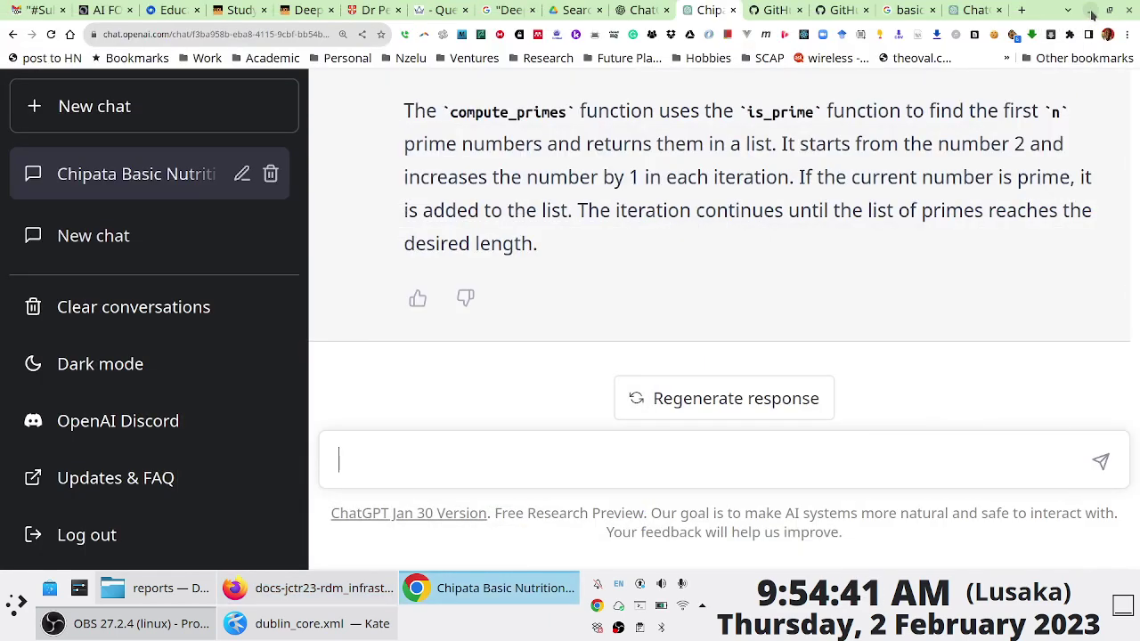
left_click(1088, 12)
left_click(1088, 12)
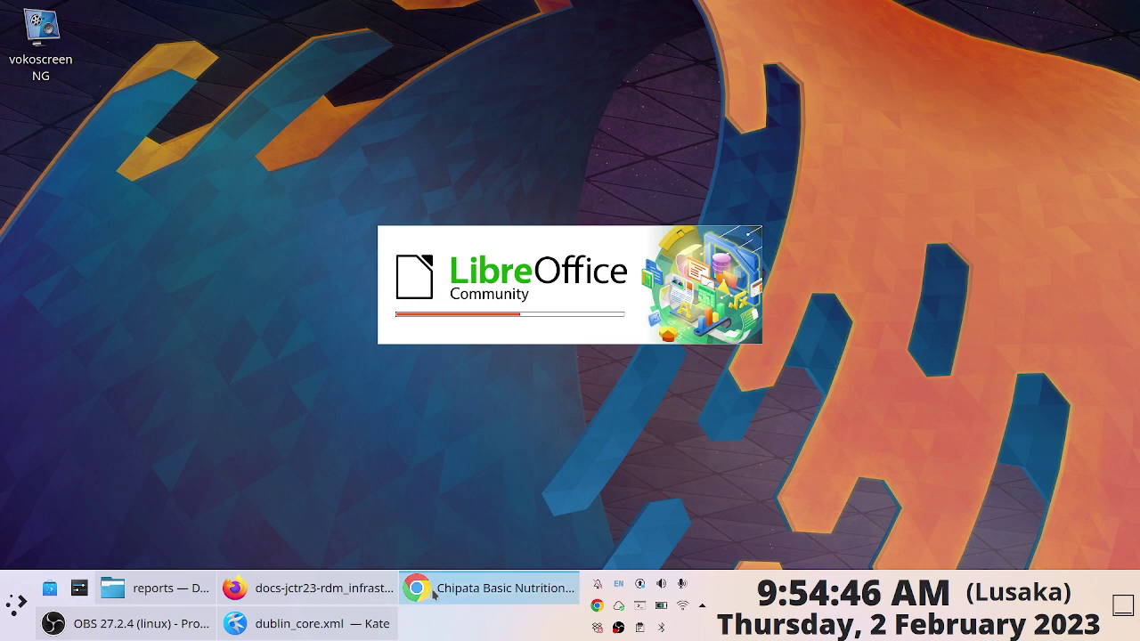
Switch to the ChatGPT conversation in Chrome and ask "tell me about the catholic church in zambia"
mouse_move(458, 593)
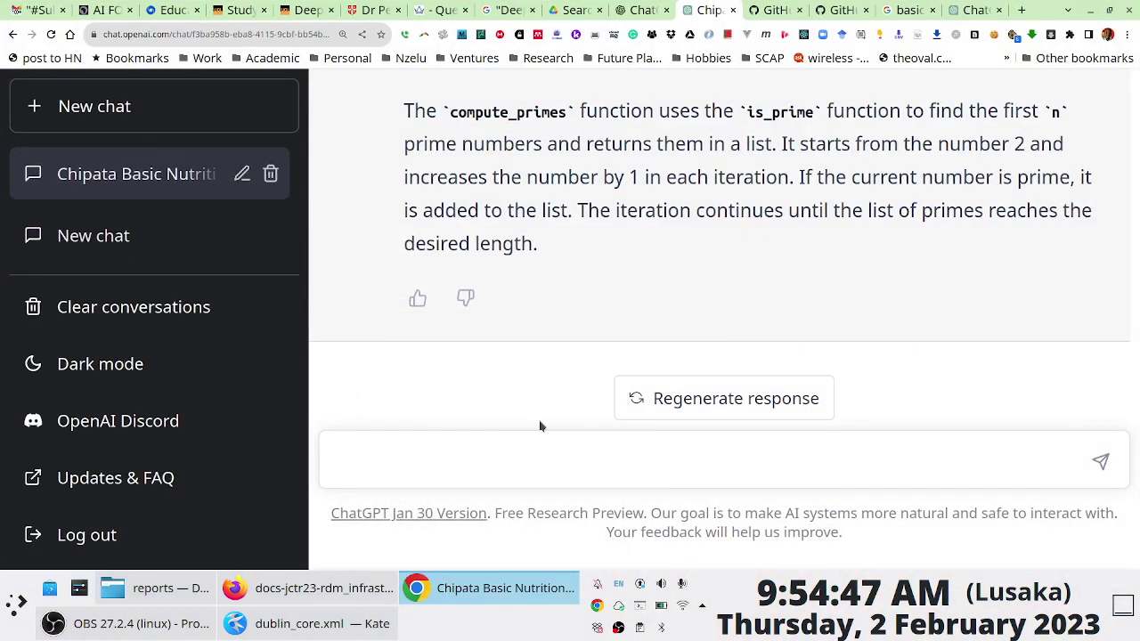
type("tell me ")
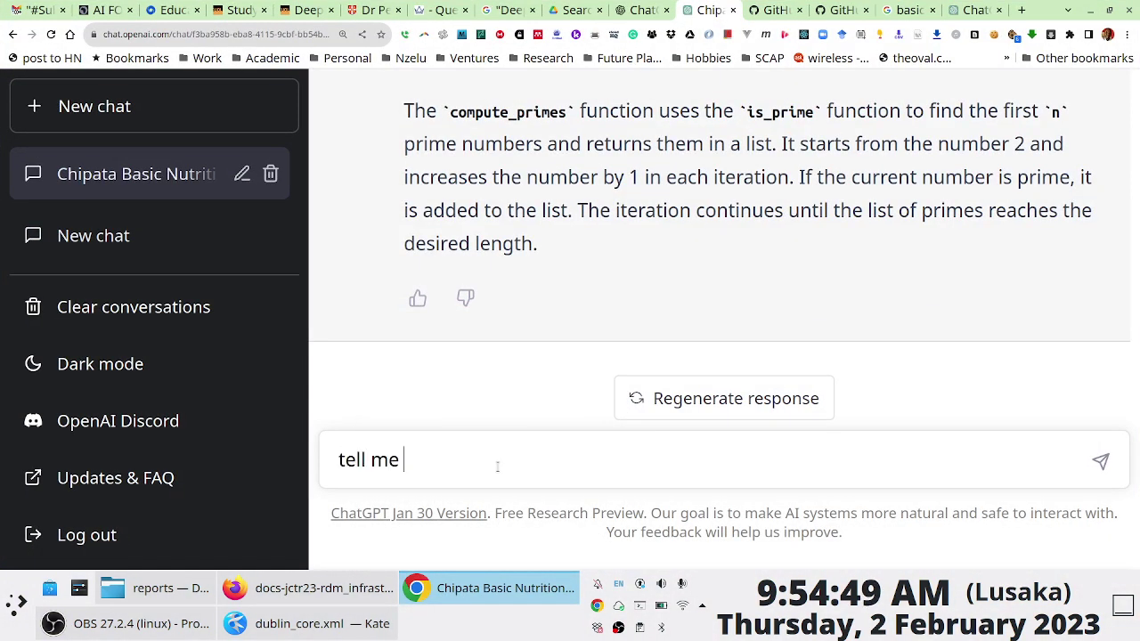
type("about the cathol")
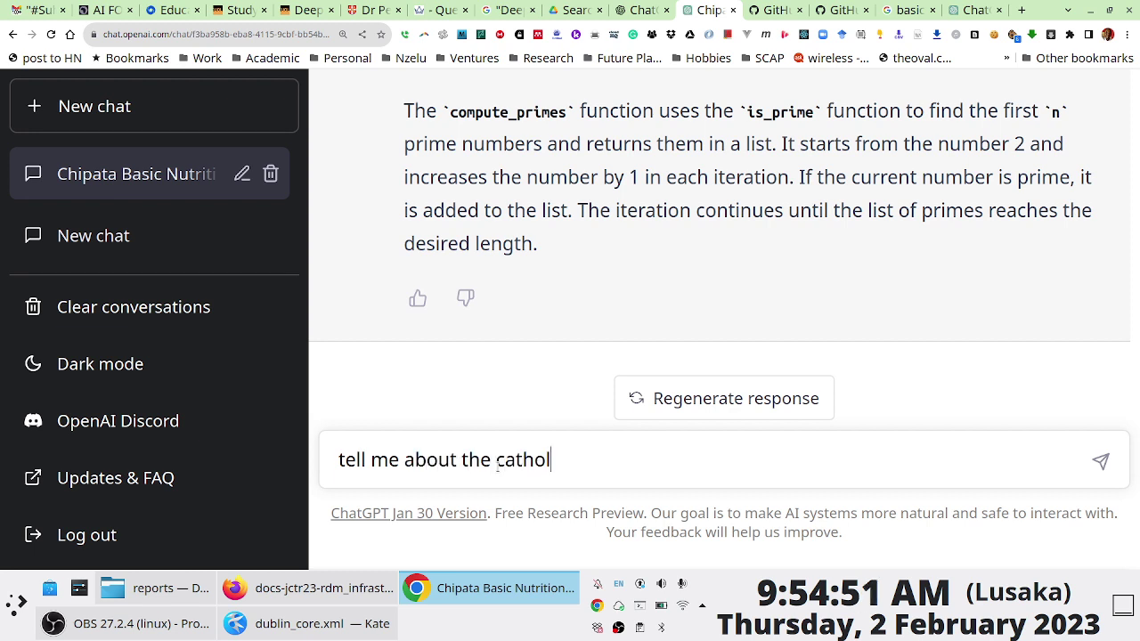
type("ic church in zambia")
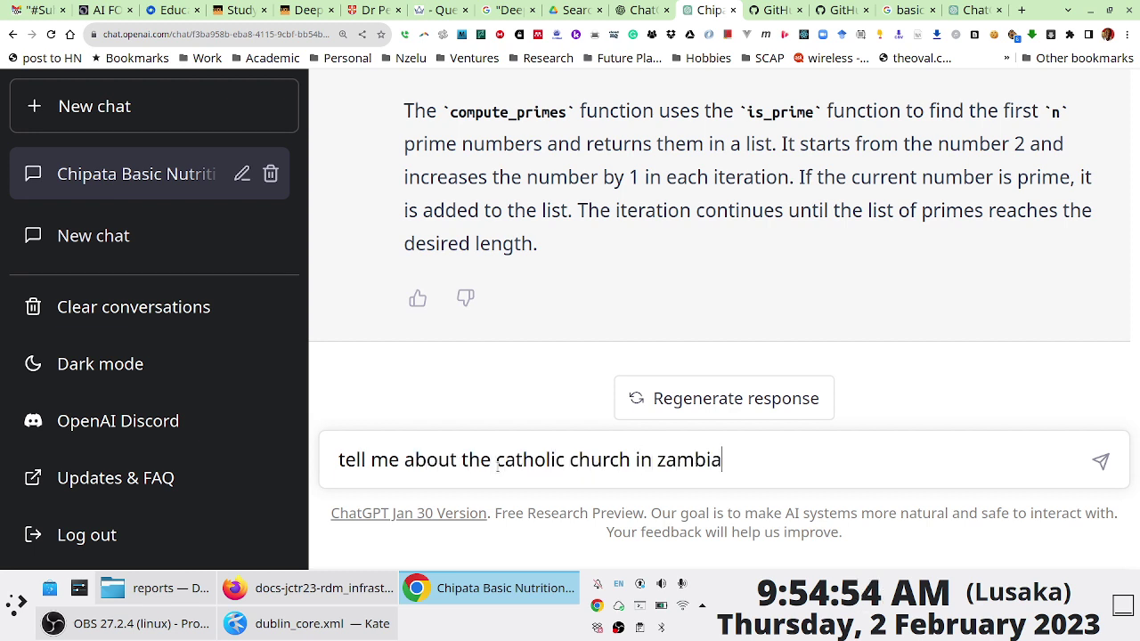
key("Return")
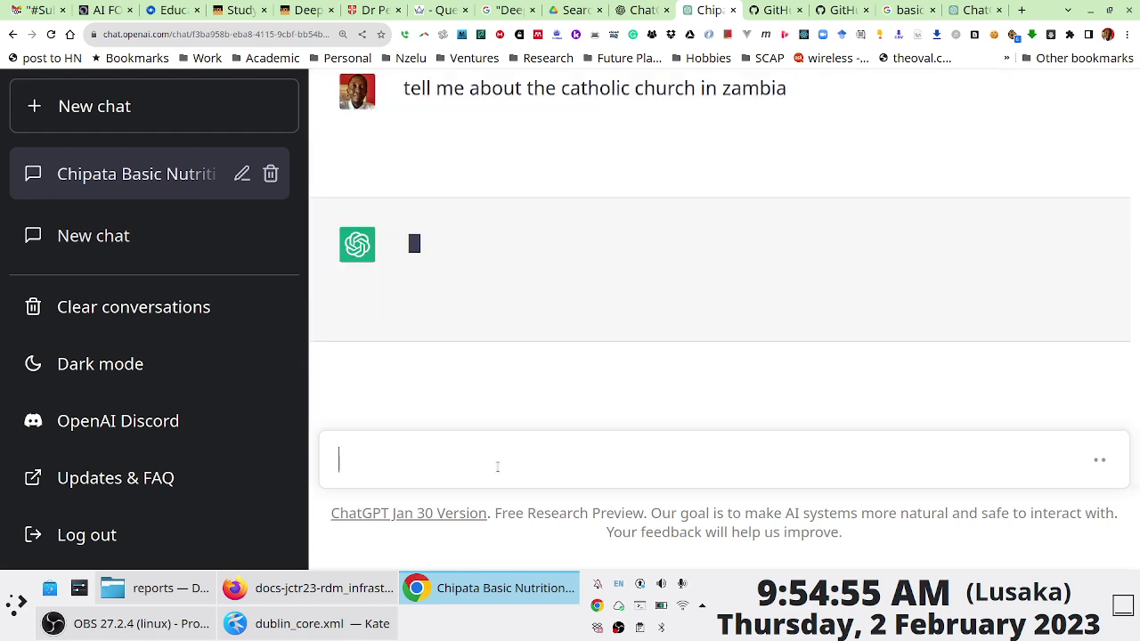
Read ChatGPT's answer with full screen turned on and off again, and minimise the browser windows
key("F11")
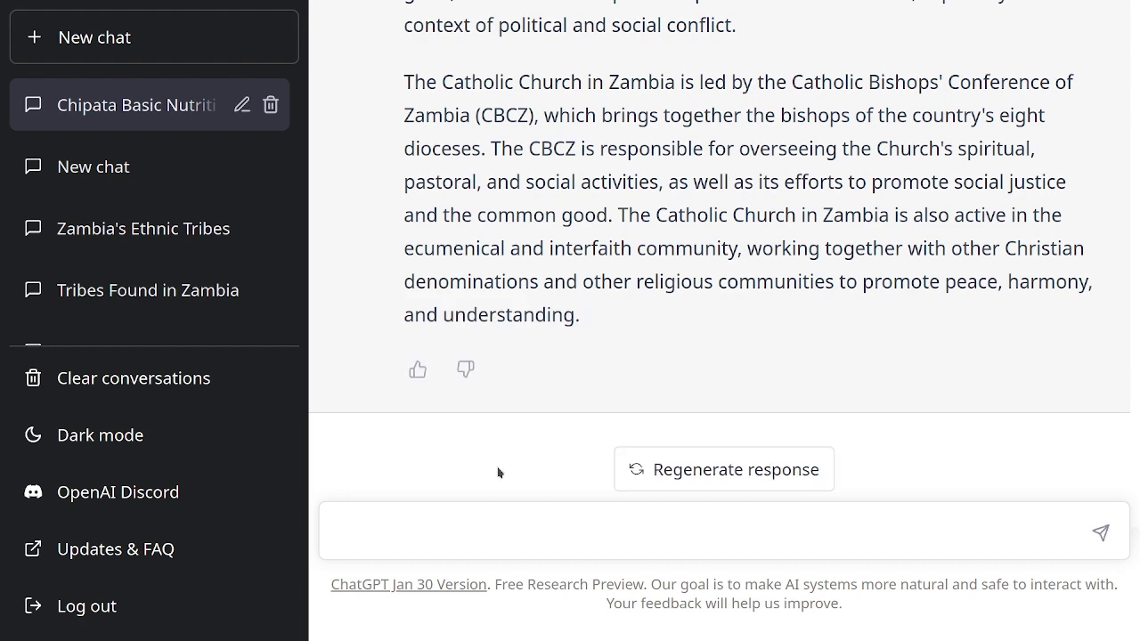
key("F11")
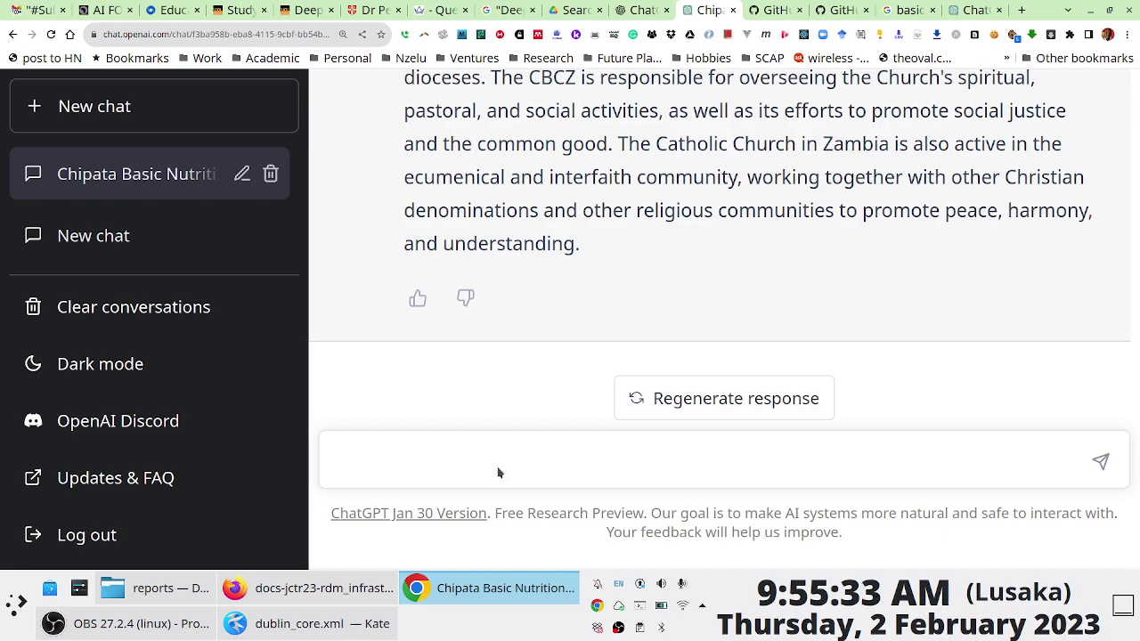
key("alt+Tab")
key("alt+Tab")
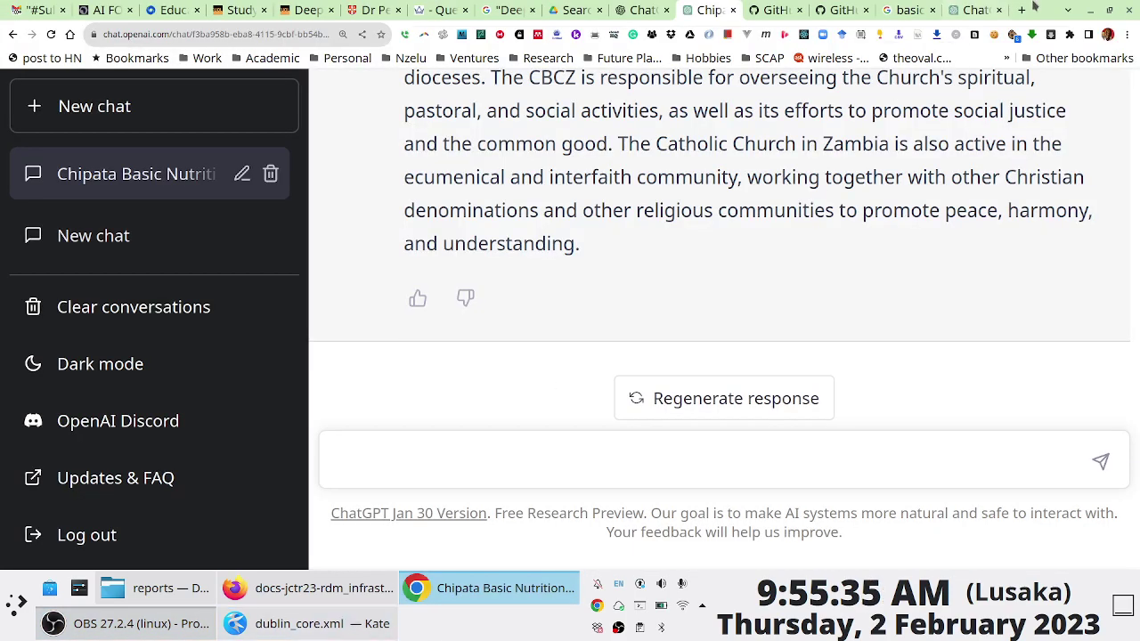
left_click(1089, 9)
left_click(1088, 12)
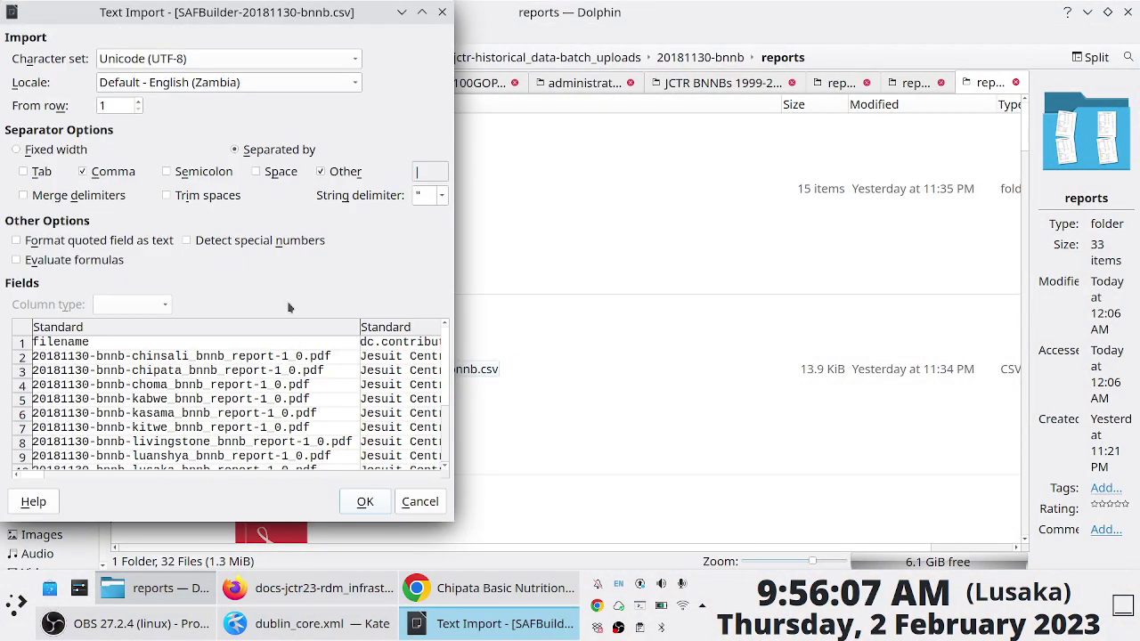
Maximise the Text Import window, import SAFBuilder-20181130-bnnb.csv with the preset options, and dismiss the Tip of the Day
double_click(239, 15)
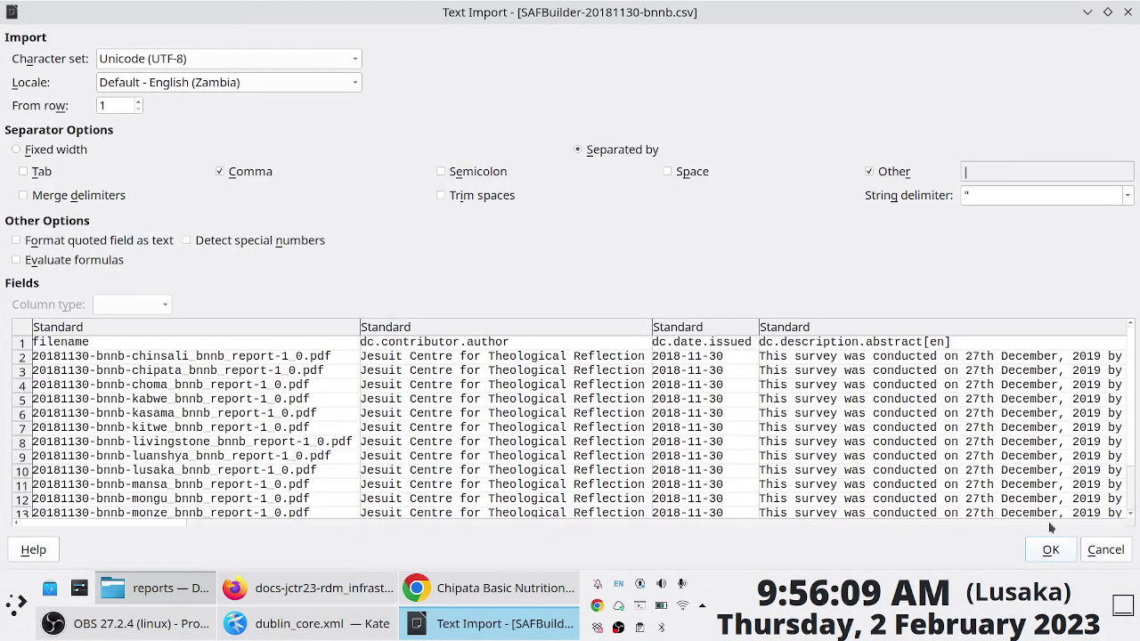
left_click(1050, 550)
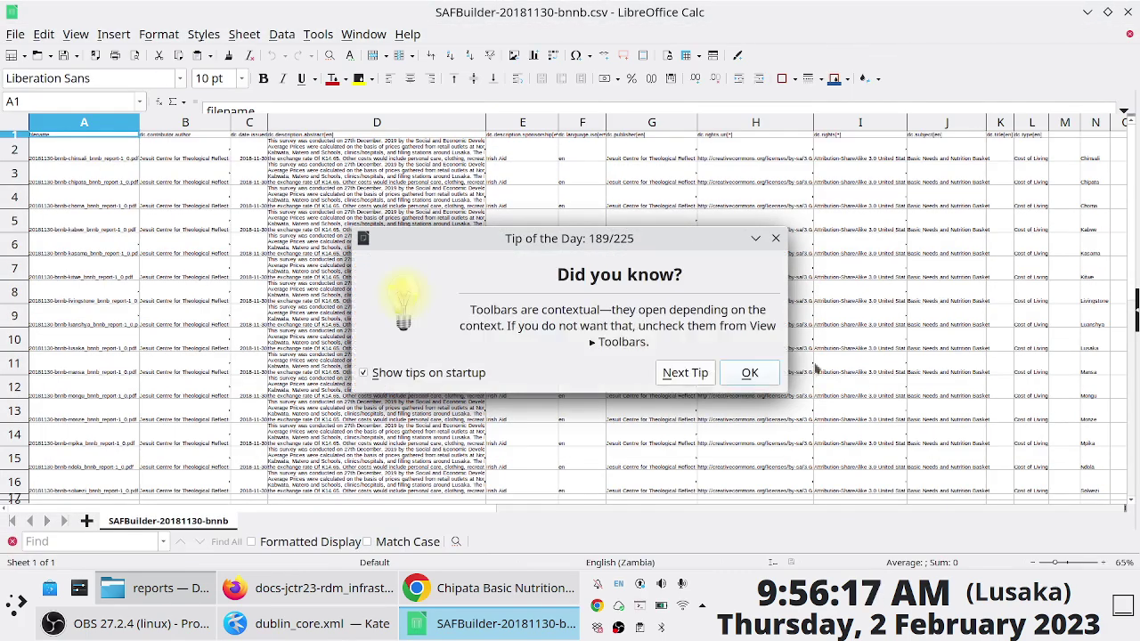
left_click(747, 372)
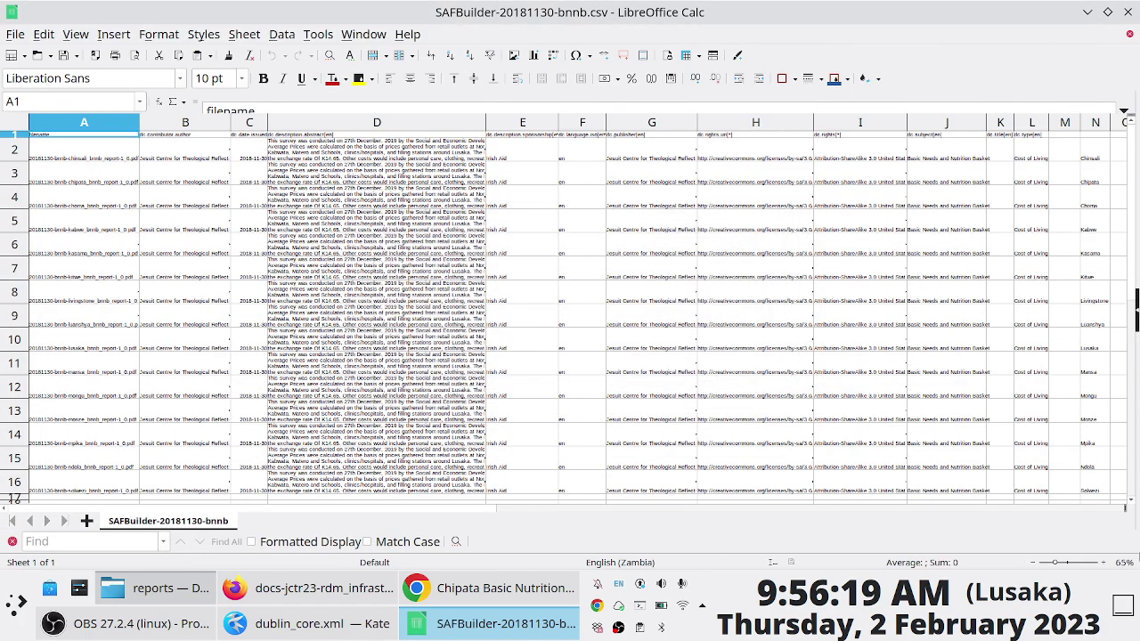
Review the filename, dc.contributor.author and dc.date.issued headings and the first report's values at 250% zoom
left_click(1108, 564)
left_click(1108, 564)
left_click(1108, 564)
left_click(1108, 563)
left_click(1107, 564)
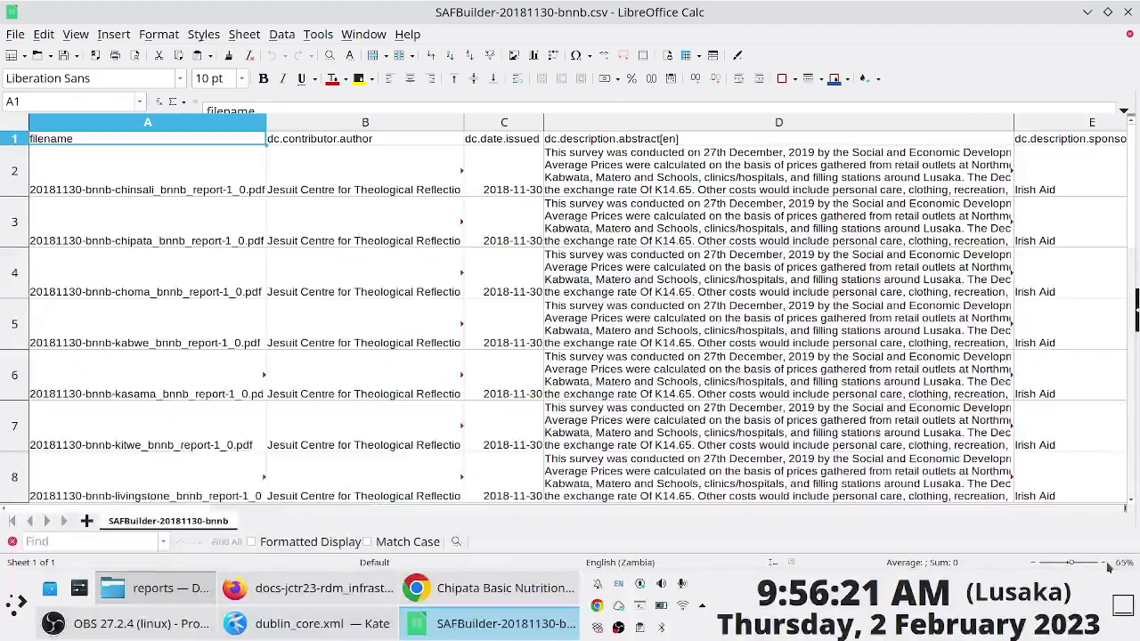
left_click(1108, 564)
left_click(1108, 564)
left_click(1108, 564)
left_click(1108, 564)
left_click(1108, 563)
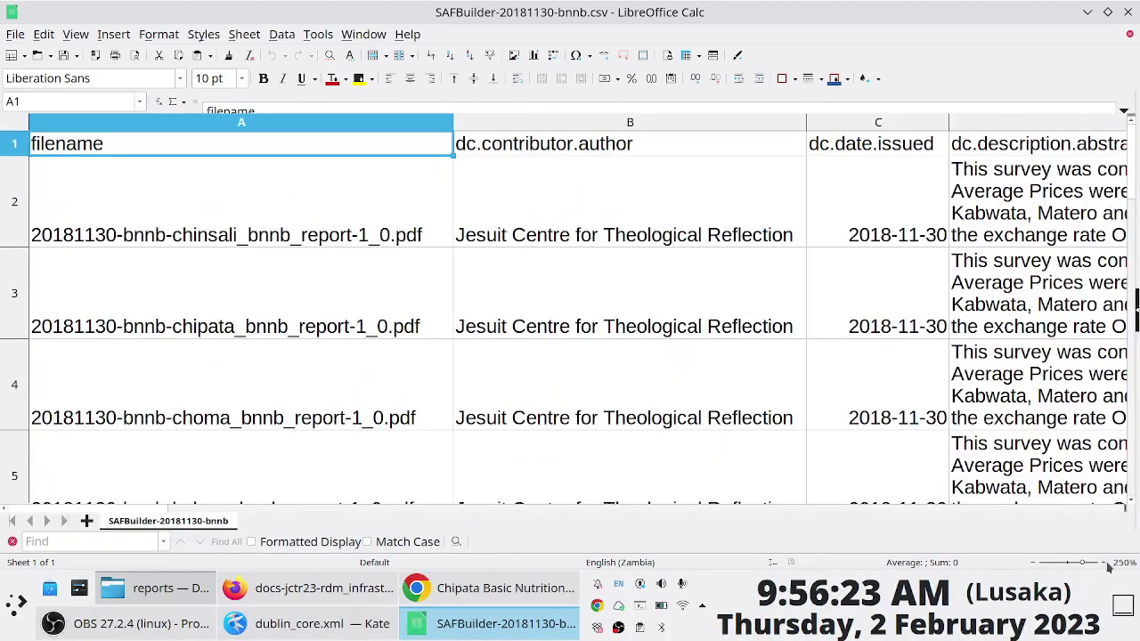
left_click(280, 244)
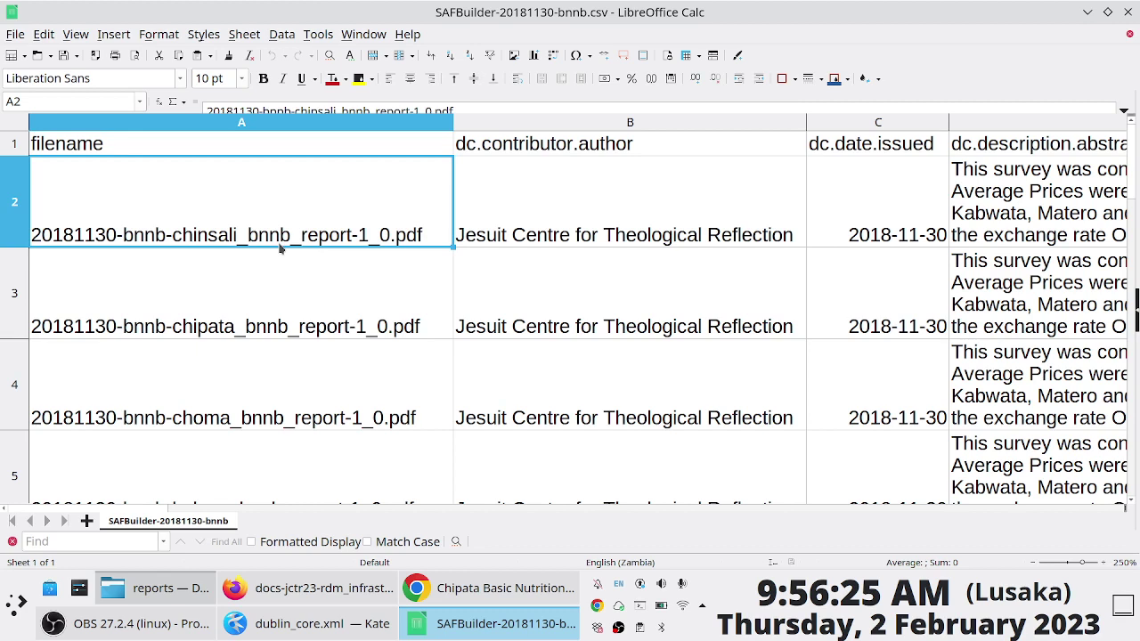
left_click(580, 152)
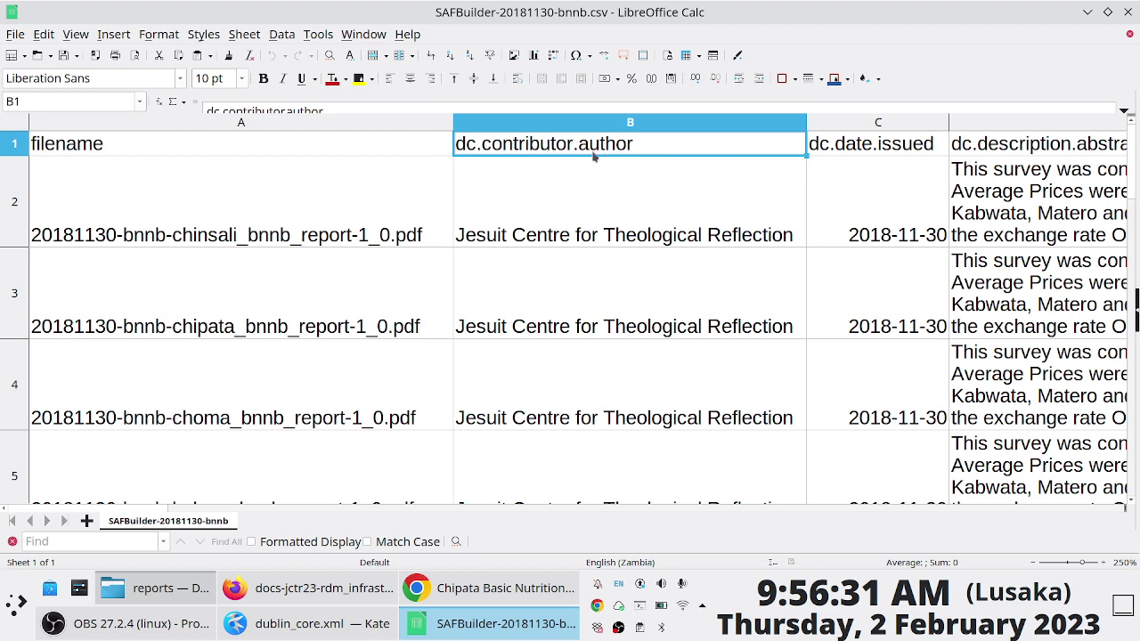
left_click(608, 207)
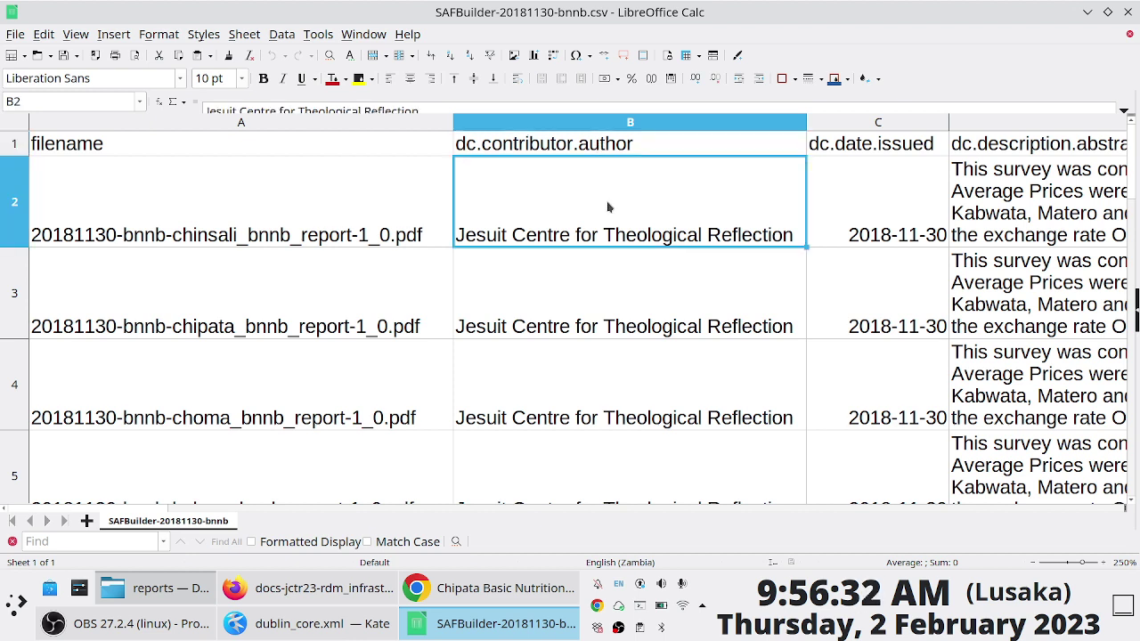
left_click(882, 153)
left_click(906, 245)
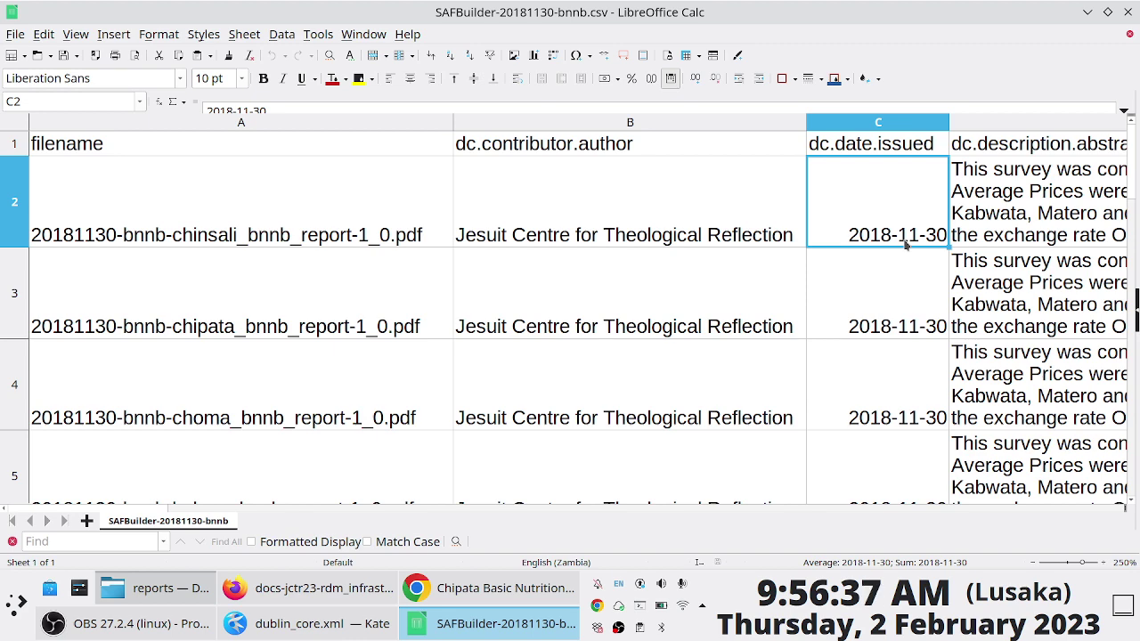
Read the full dc.description.abstract text of the first report in its cell and leave it without editing
key("Right")
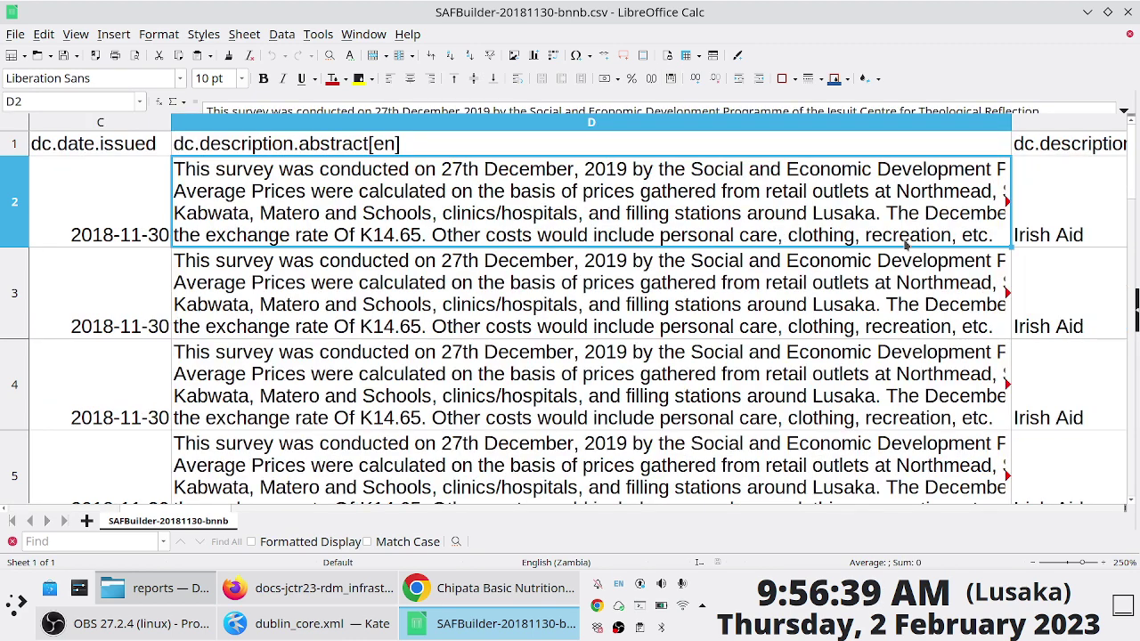
left_click(363, 146)
double_click(341, 198)
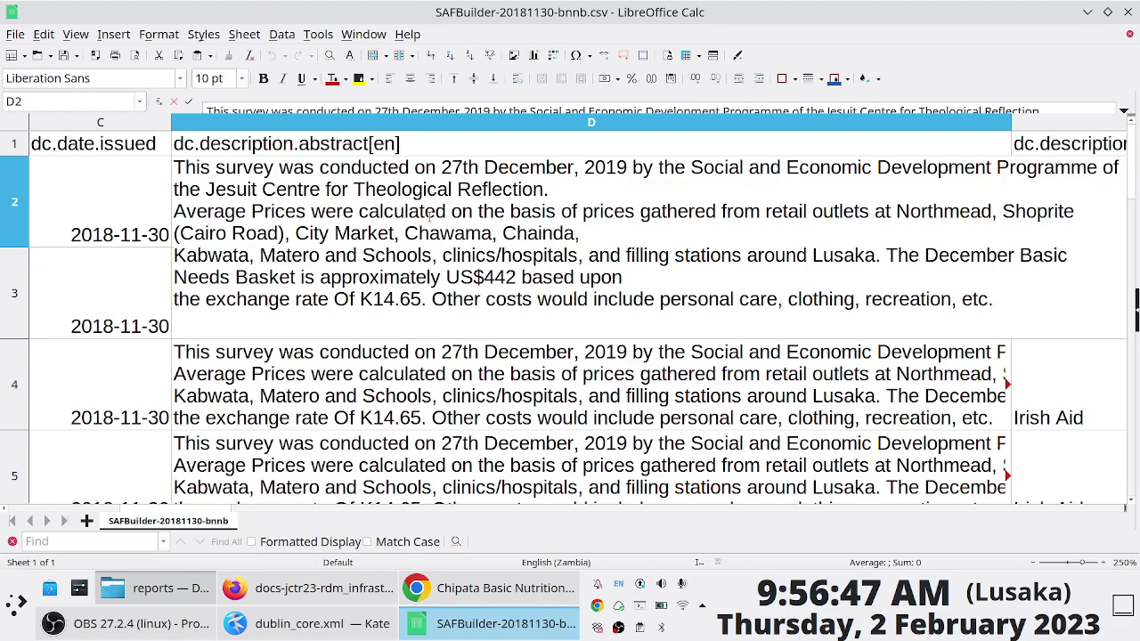
key("Escape")
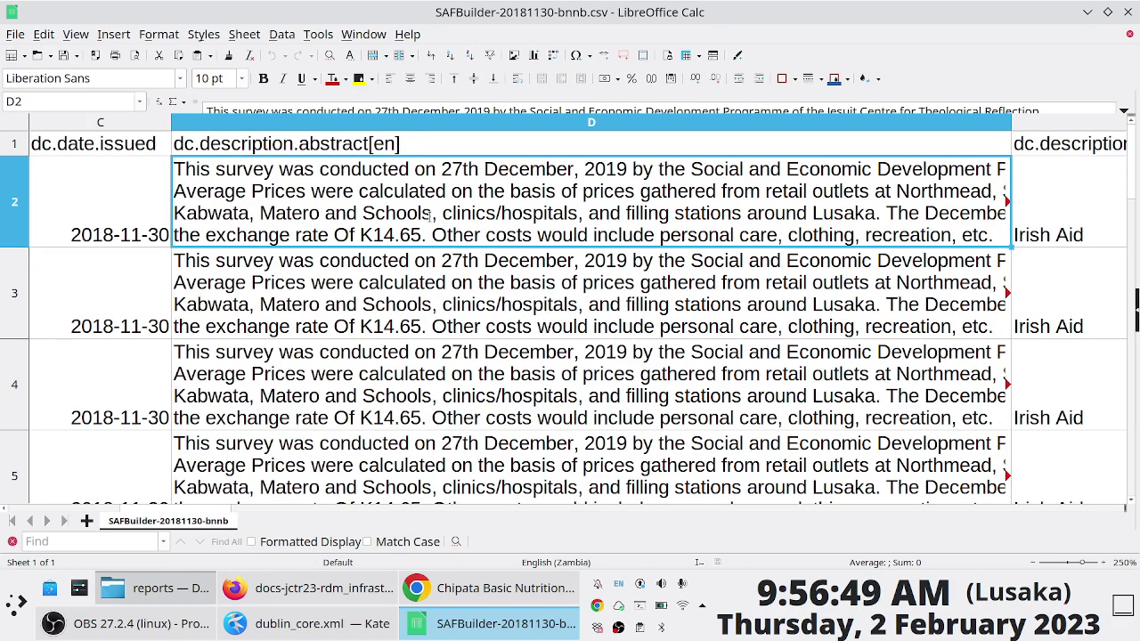
Review the first report's sponsorship, language, publisher and rights URI fields, and return to its filename cell
key("Right")
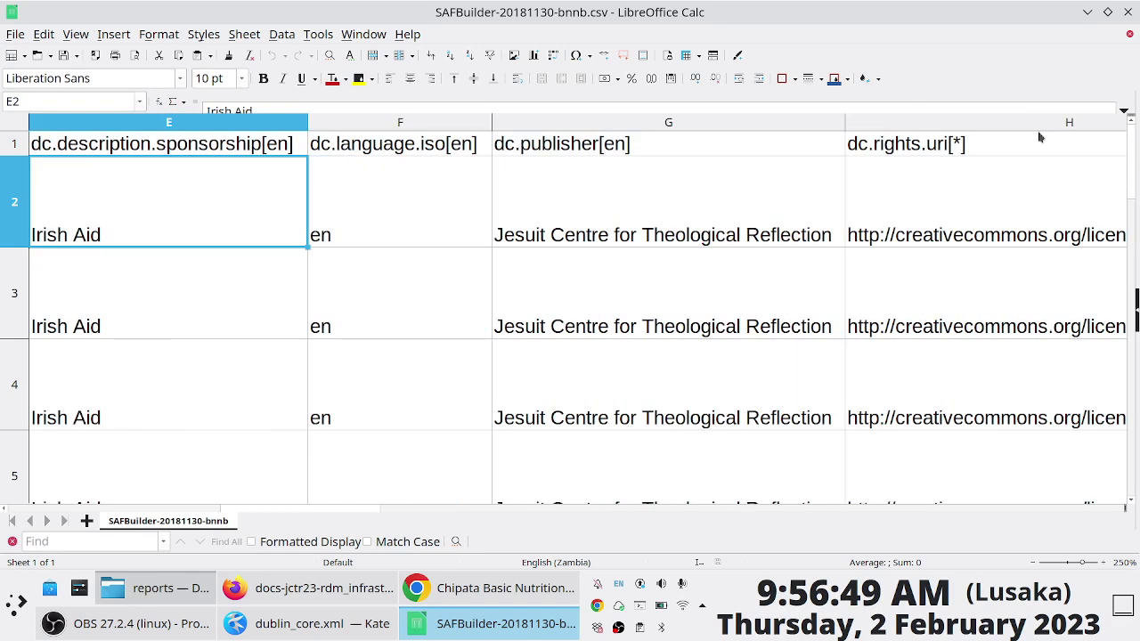
left_click(179, 149)
left_click(401, 206)
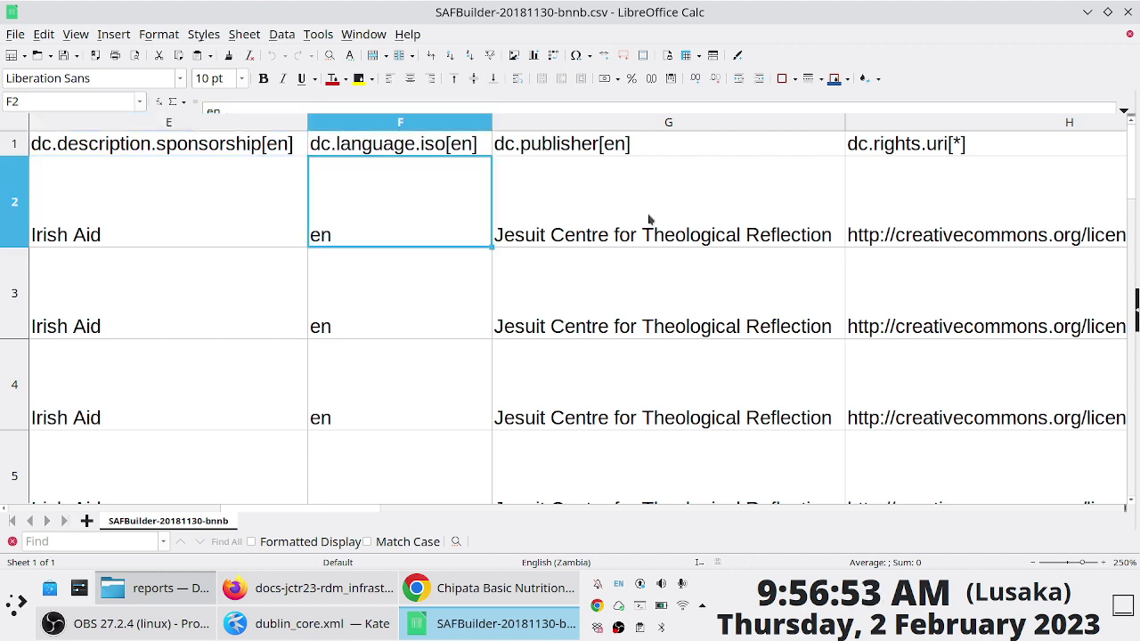
left_click(650, 219)
left_click(888, 225)
key("Left")
key("Left")
key("Left")
key("Left")
key("Left")
key("Left")
key("Left")
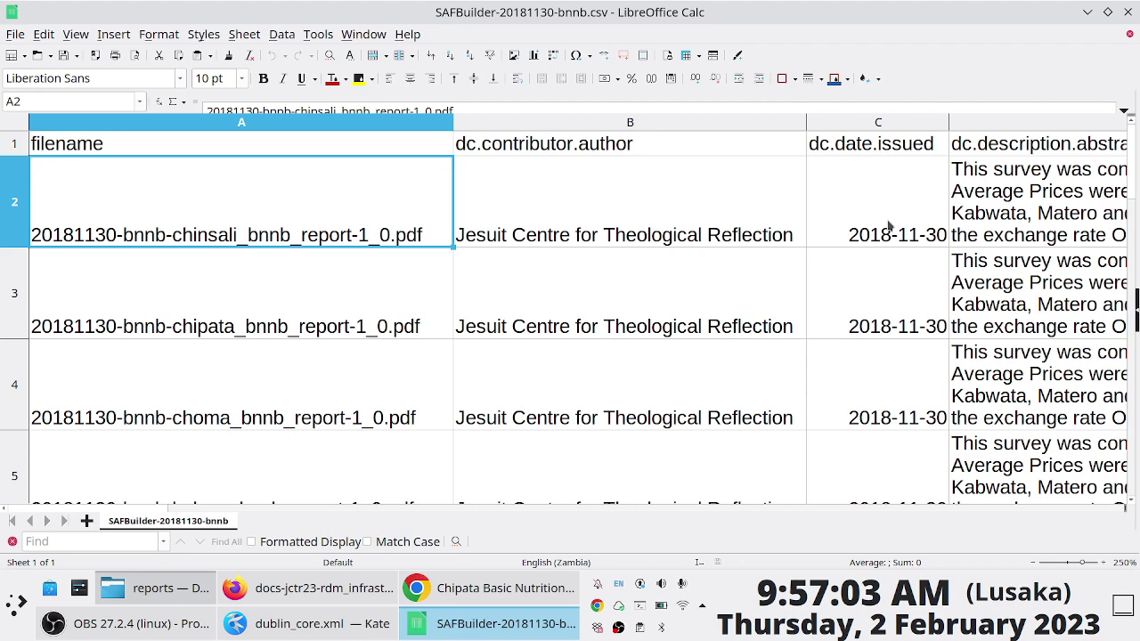
Switch to Dolphin, expand the SimpleArchiveFormat folder to show its item structure, and collapse it again
left_click(143, 588)
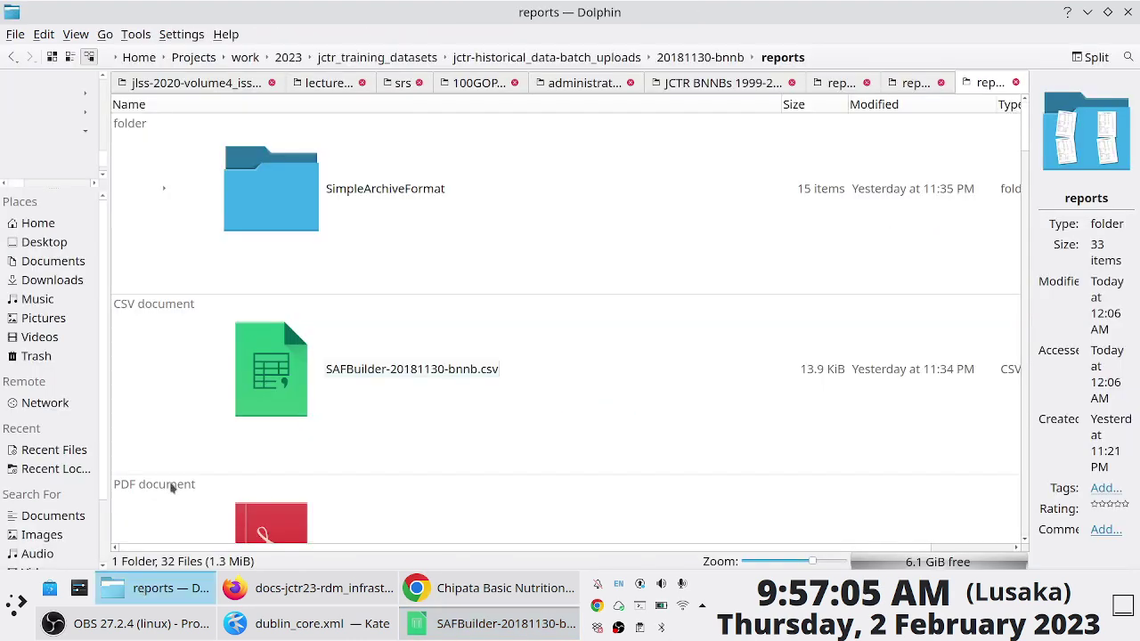
left_click(164, 191)
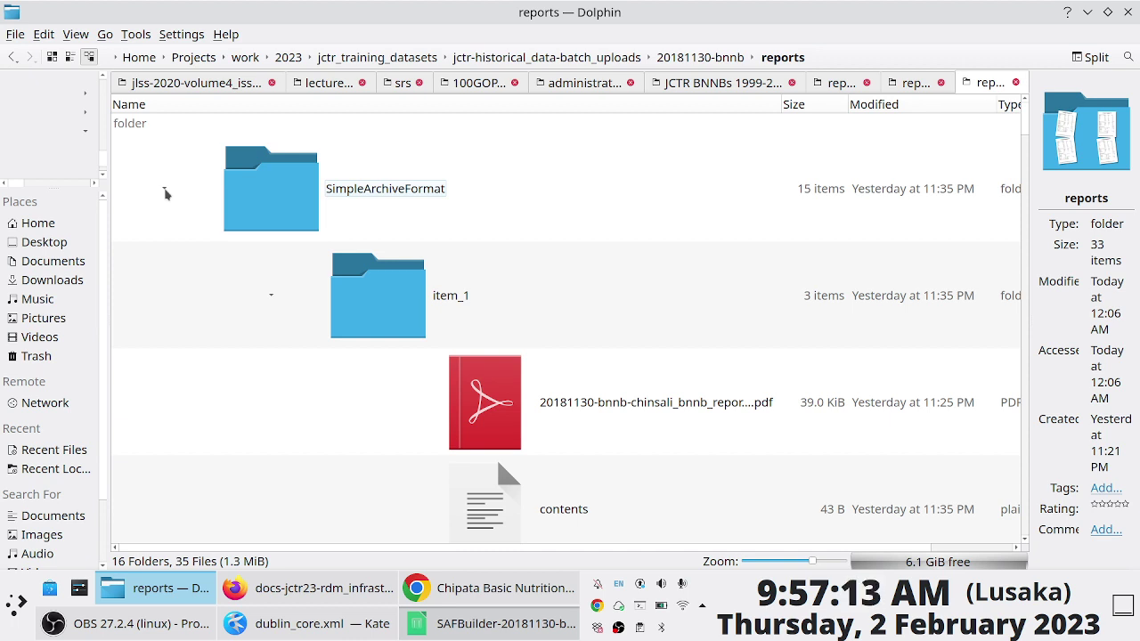
left_click(165, 192)
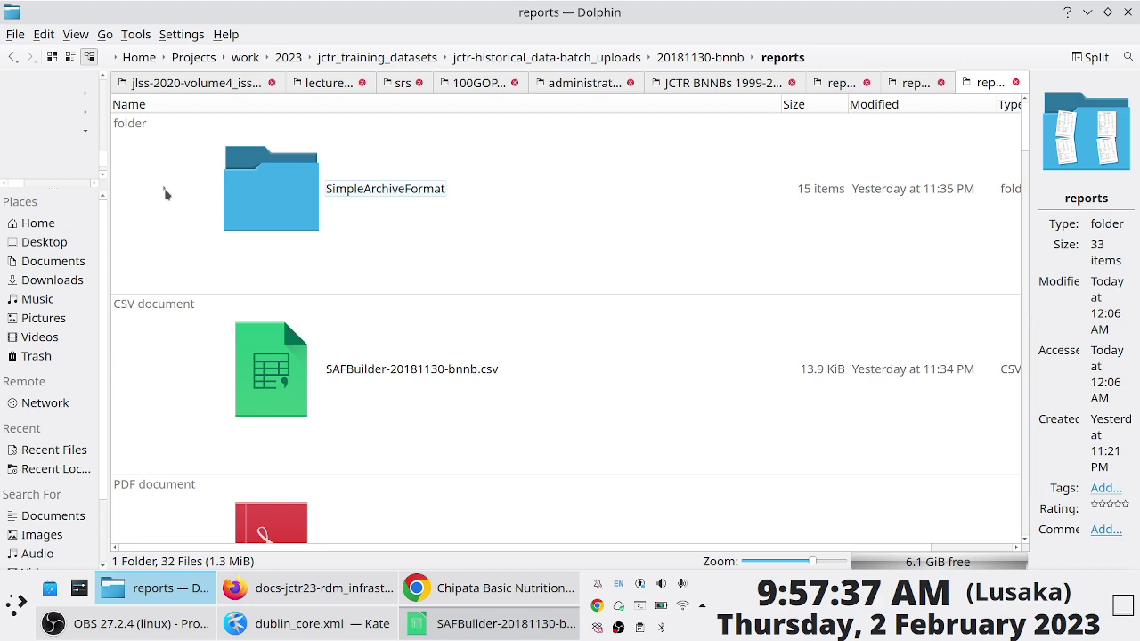
Go up to jctr-historical_data-batch_uploads in both the current tab and the adjacent reports tab
left_click(597, 58)
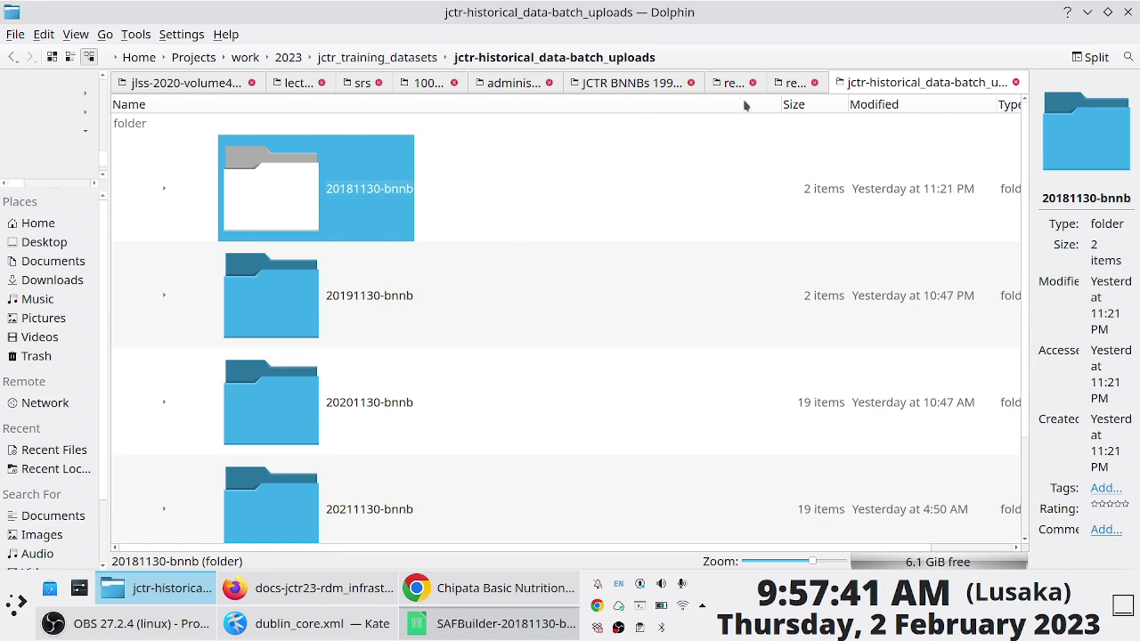
left_click(790, 85)
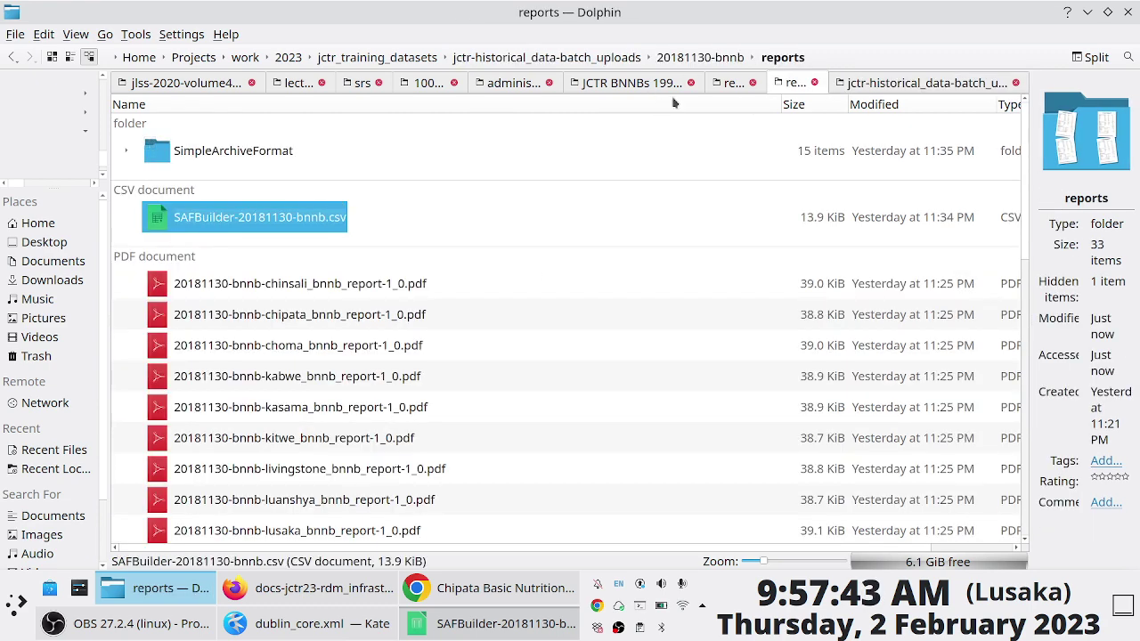
left_click(575, 59)
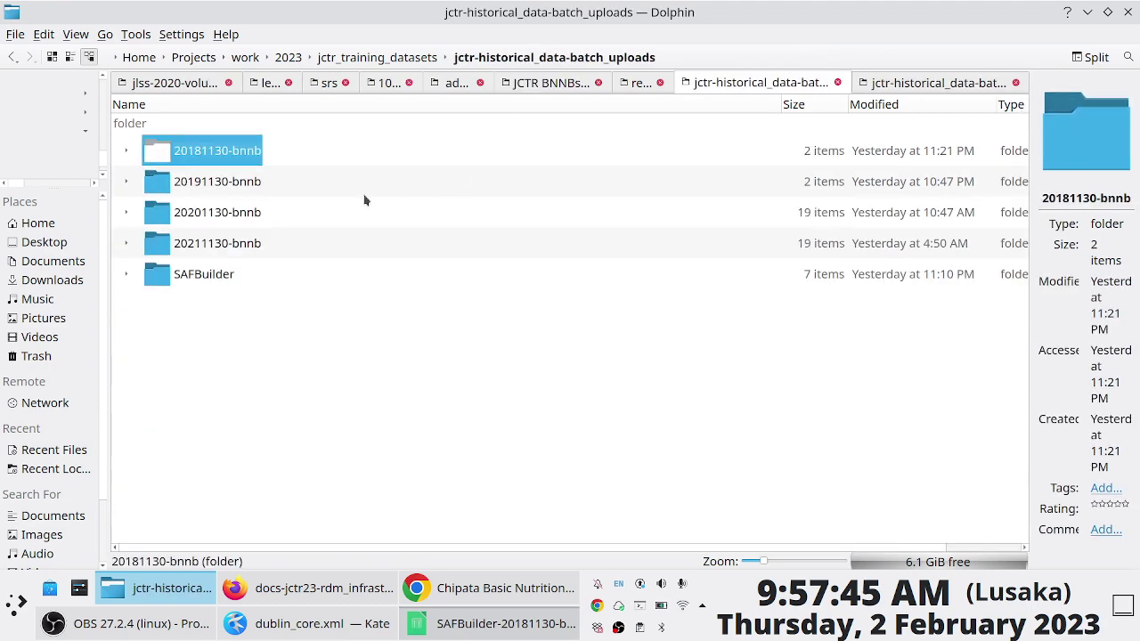
Go up to jctr_training_datasets, open 1999_2021-jctr_bnnb_reports, and enter its JCTR BNNBs 1999-2021 folder
left_click(419, 57)
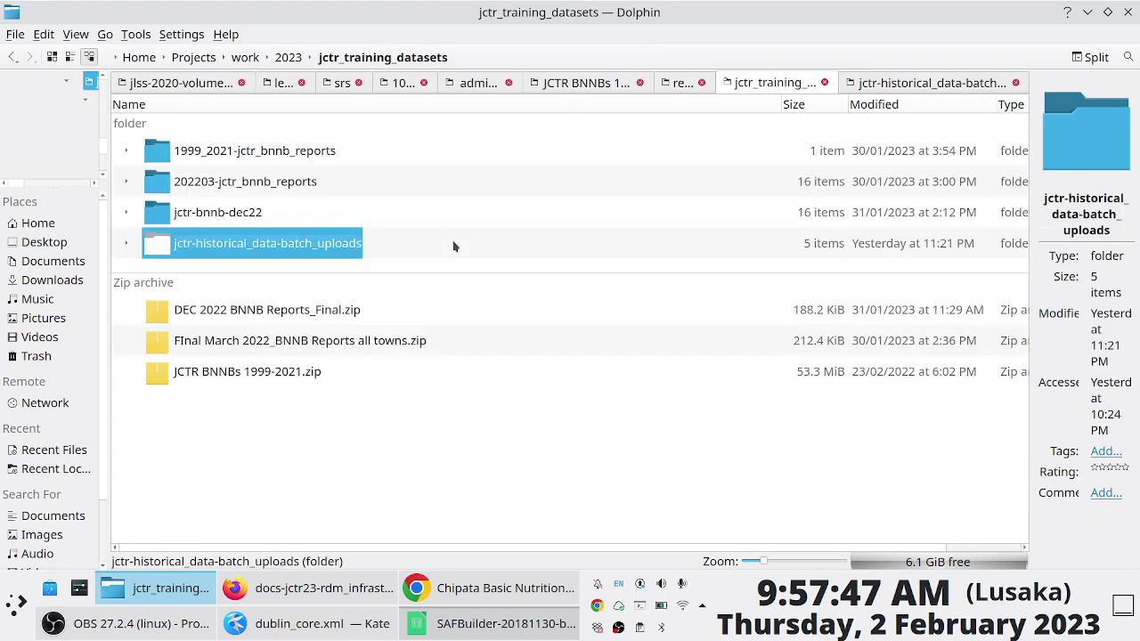
key("Up")
key("Up")
key("Up")
key("Return")
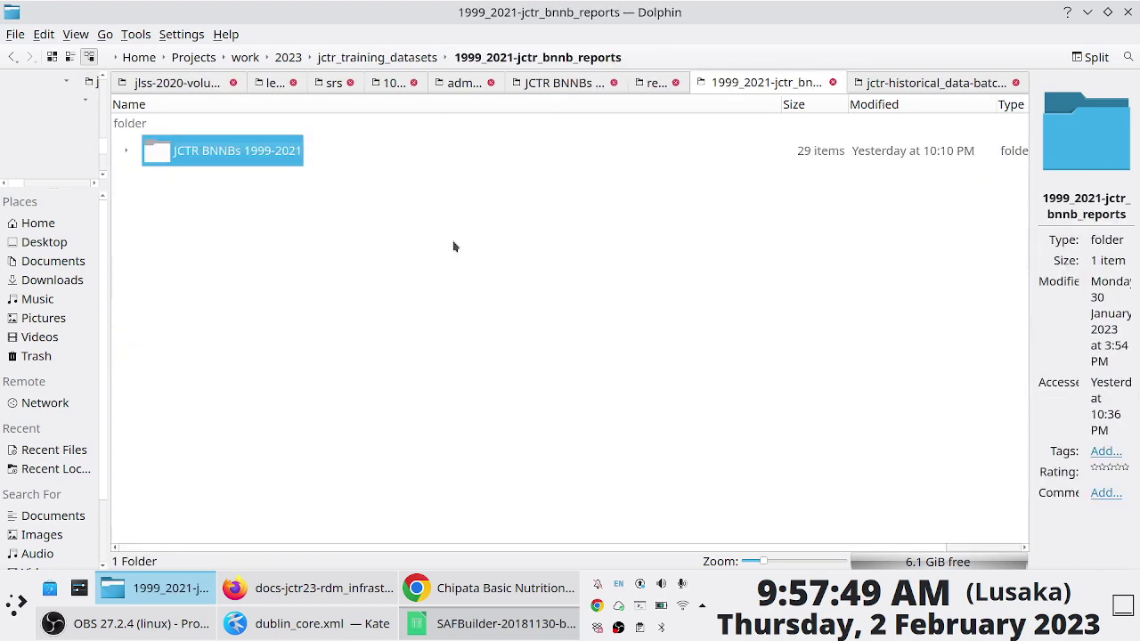
key("Return")
Look through the yearly BNNB report folders and open jctr-2017-bnnb
key("Down")
key("Down")
key("Down")
key("Down")
key("Down")
key("Down")
key("Down")
key("Down")
key("Down")
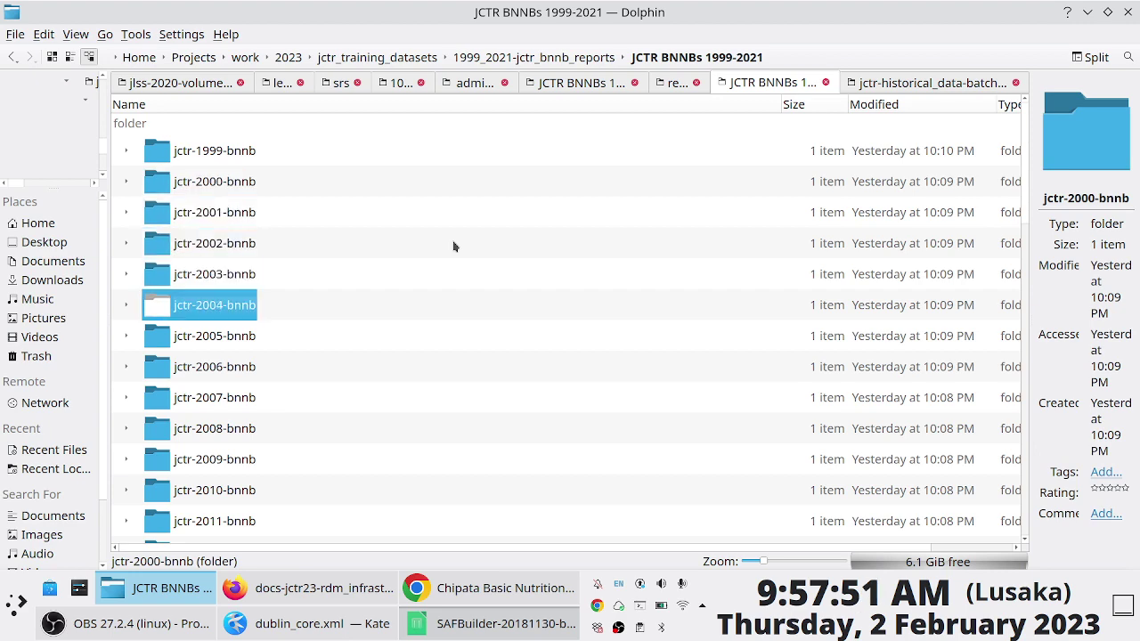
key("Down")
key("Down")
key("Down")
key("Down")
key("Down")
key("Down")
key("Down")
key("Down")
key("Down")
key("Down")
key("Down")
key("Down")
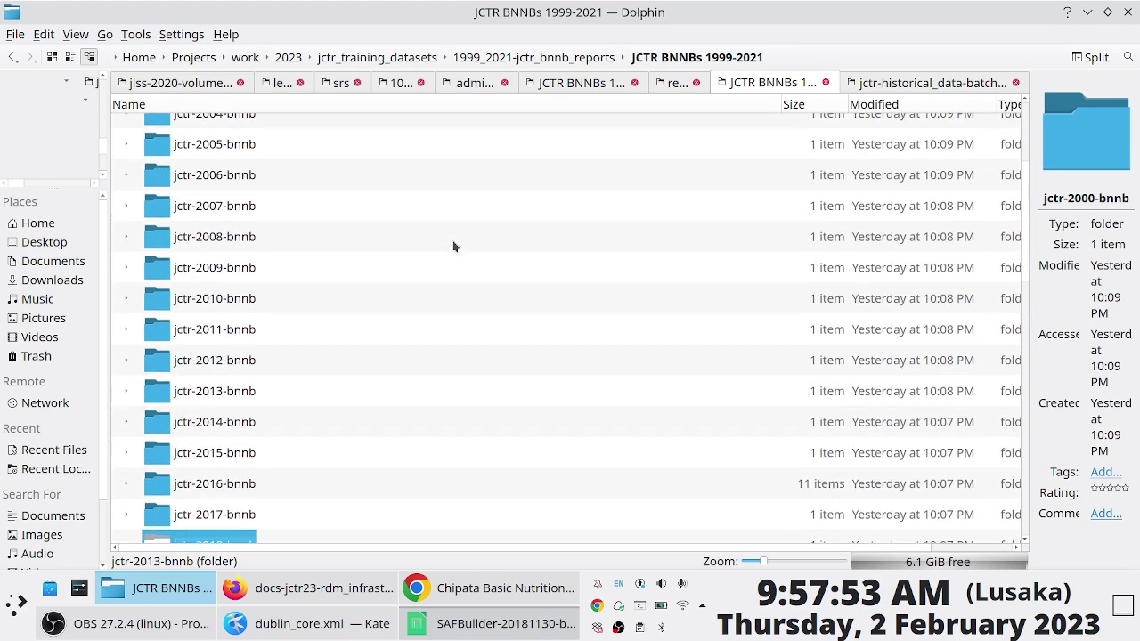
key("Up")
key("Up")
key("Up")
key("Return")
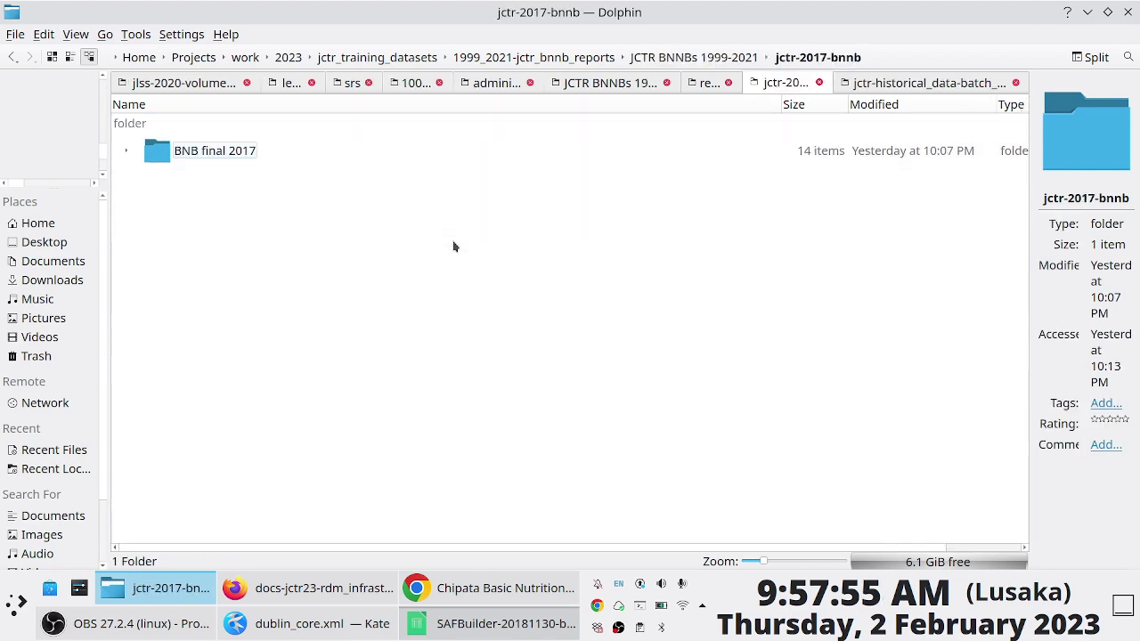
Enter the BNB final 2017 folder, look through its monthly folders, and open November BNB 2017
key("Return")
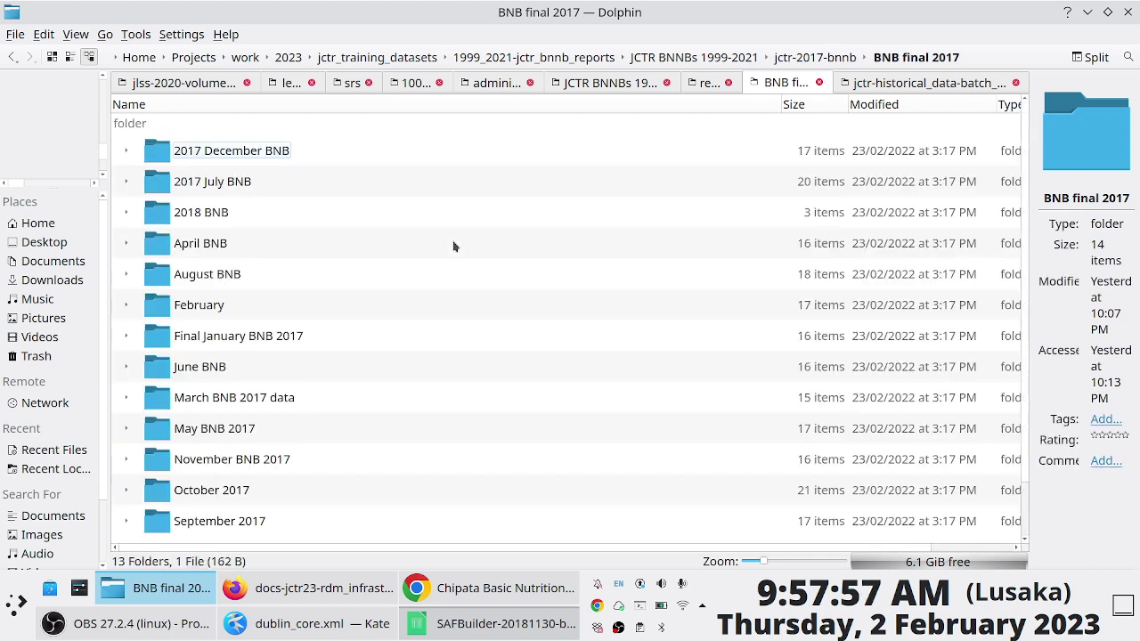
key("Down")
key("Down")
key("Down")
key("Down")
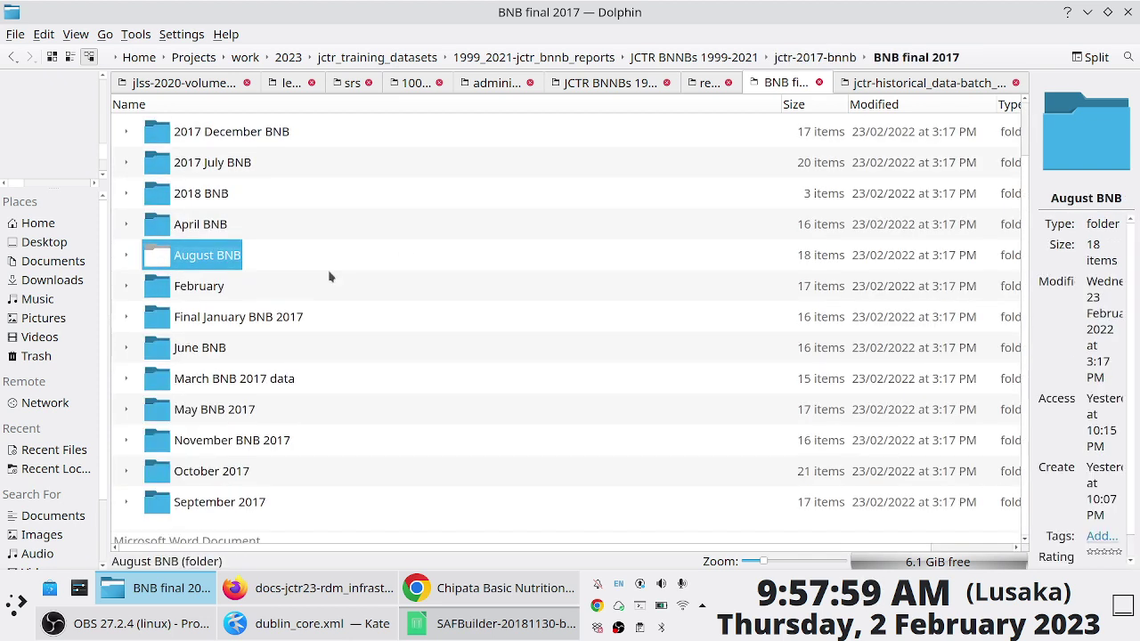
key("Home")
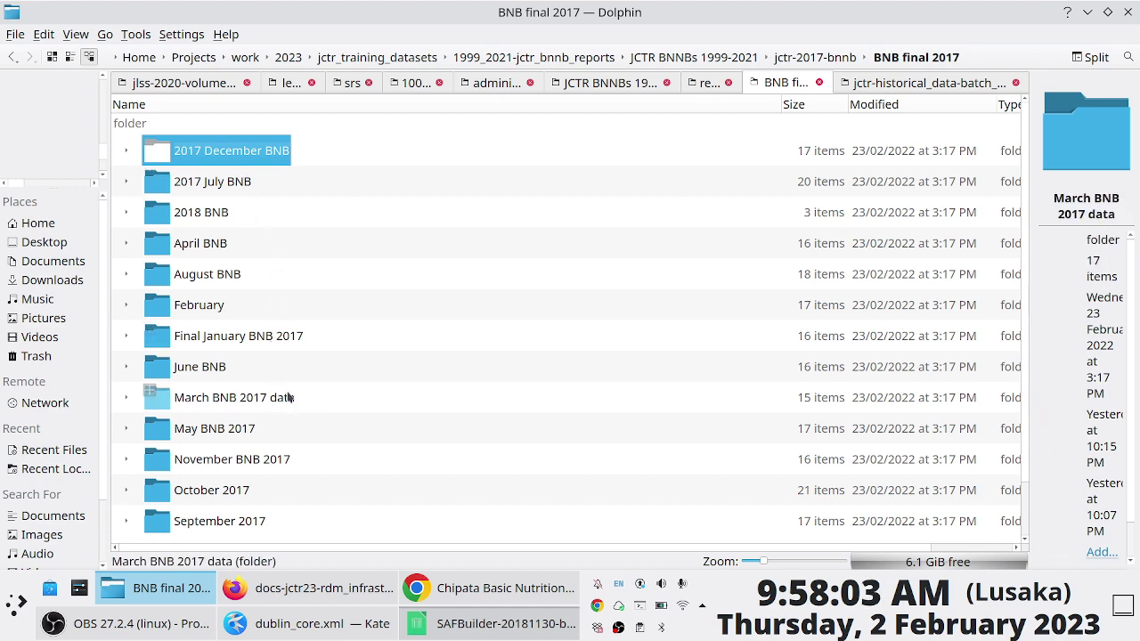
left_click(259, 462)
double_click(260, 462)
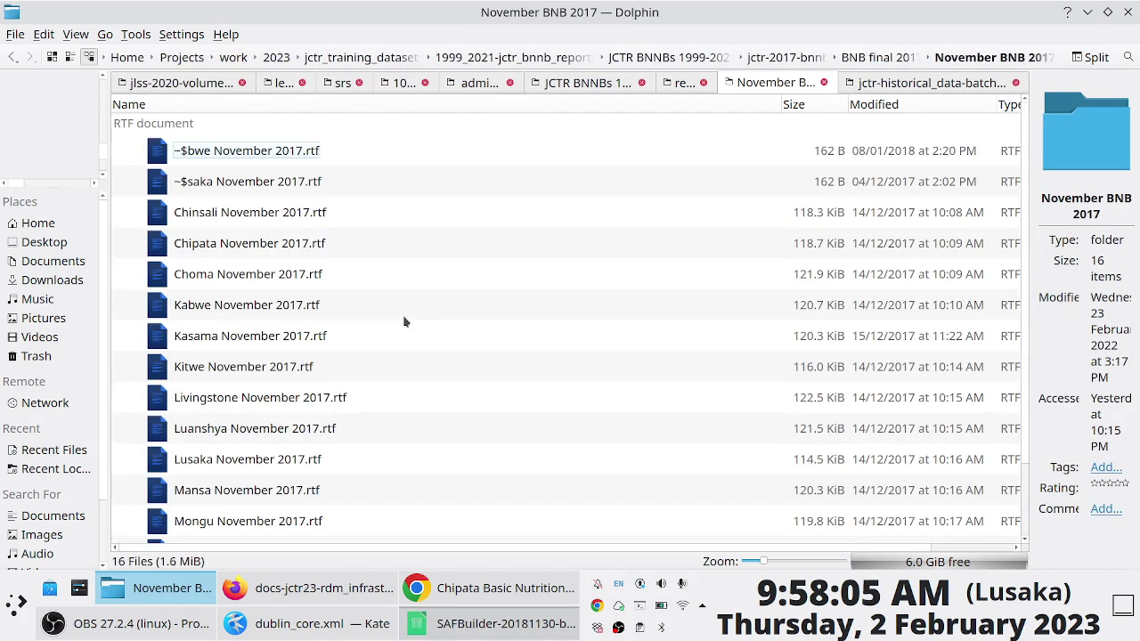
Permanently delete the temporary files ~$bwe November 2017.rtf and ~$saka November 2017.rtf, and enlarge the file icons
left_click(263, 178, "shift")
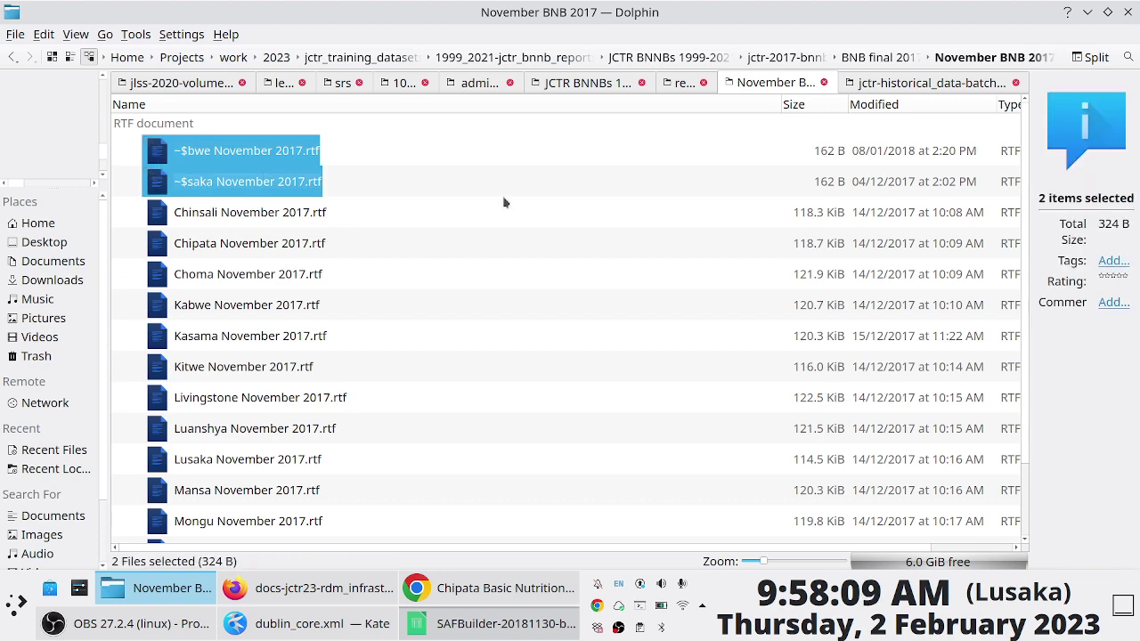
key("shift+Delete")
key("Escape")
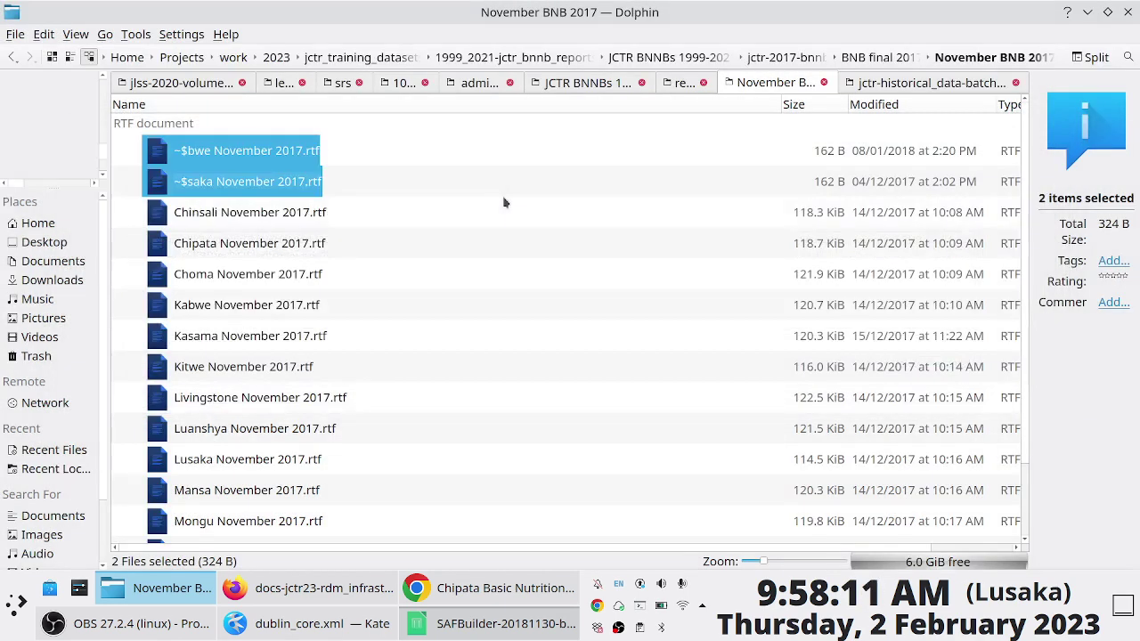
scroll(447, 209, "up", 2, "ctrl")
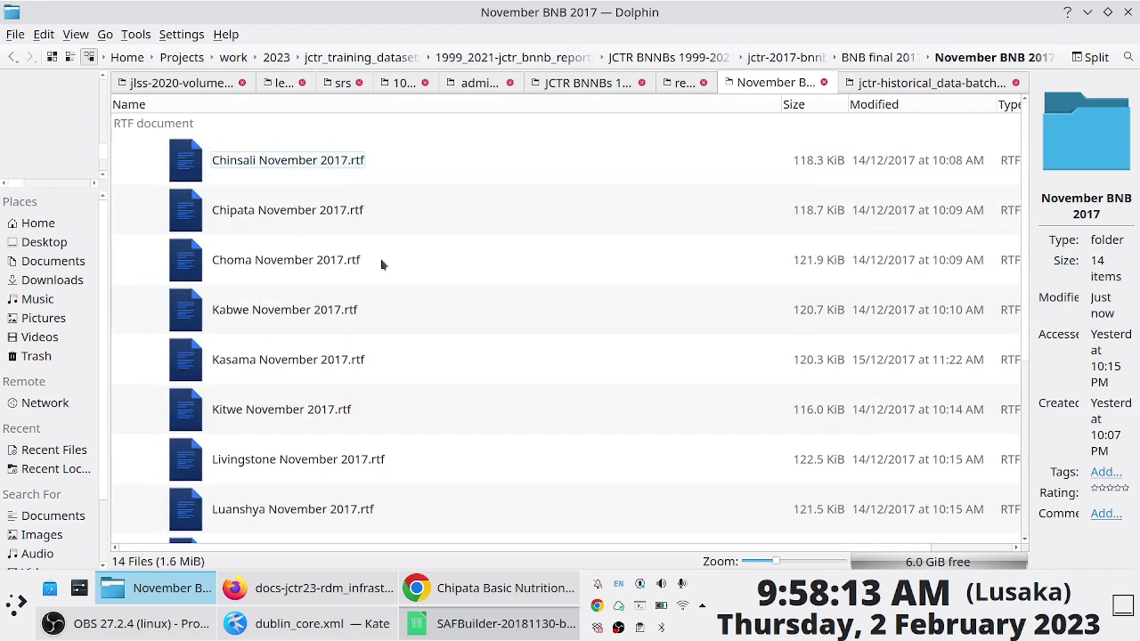
In the batch uploads tab, open the reports folder of 20181130-bnnb and copy the Lusaka report's base file name
left_click(879, 83)
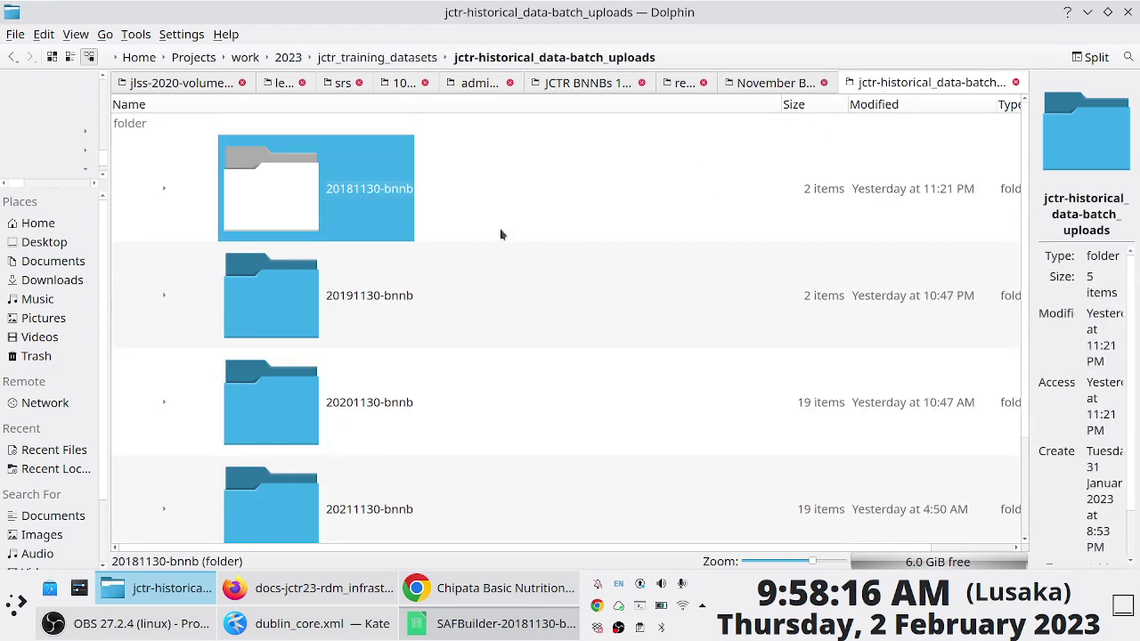
left_click(386, 197)
left_click(340, 188)
scroll(355, 194, "down", 10)
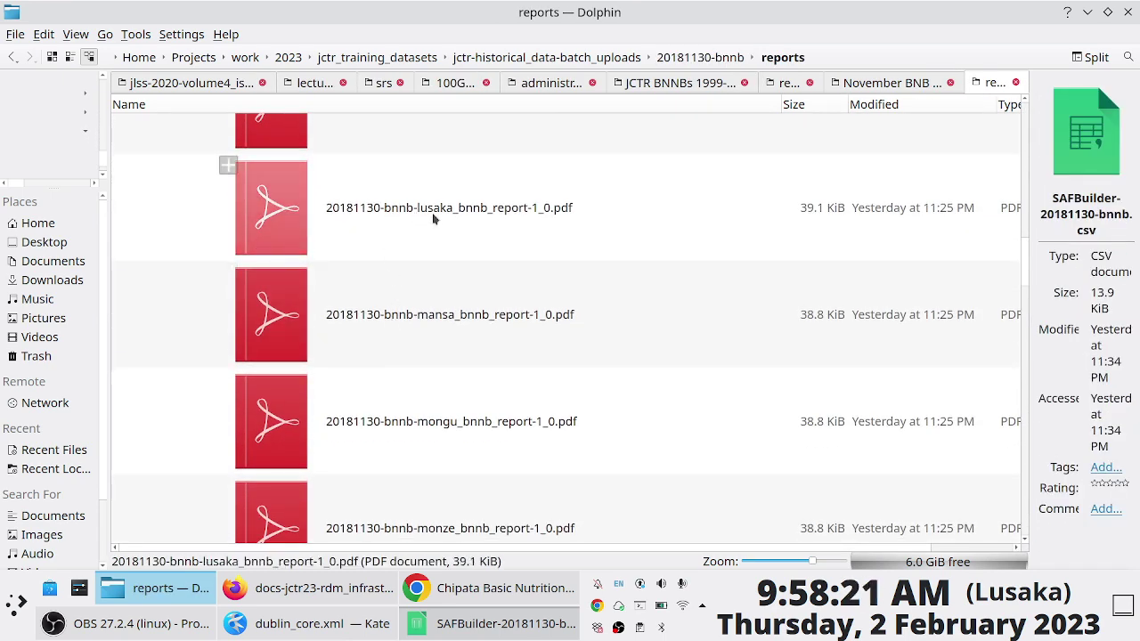
left_click(499, 222)
key("F2")
key("ctrl+c")
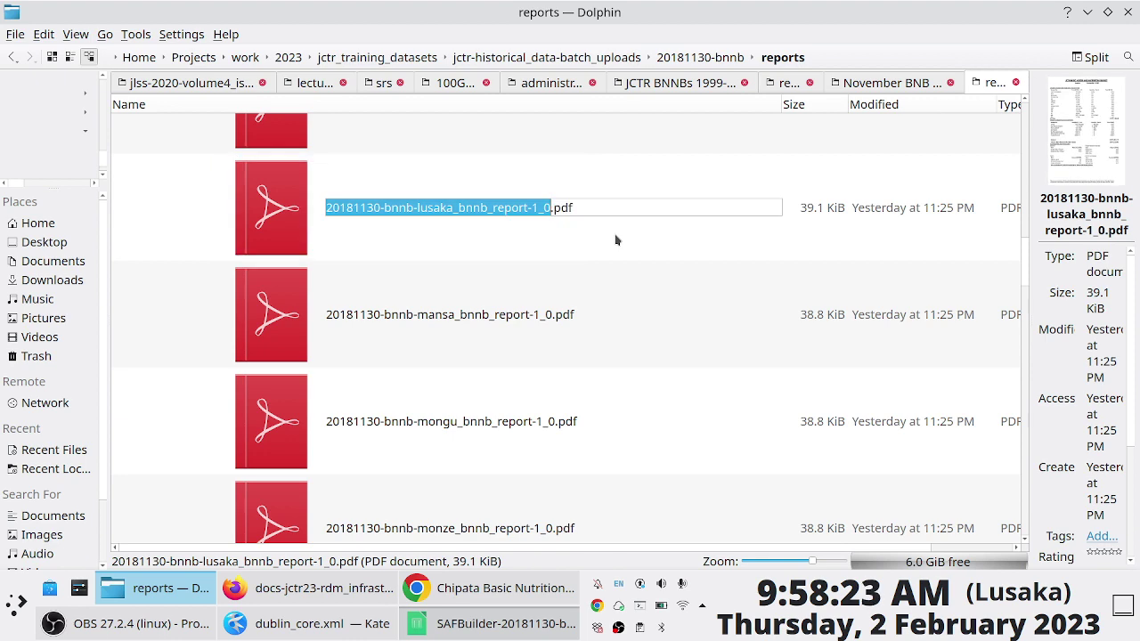
Back in November BNB 2017, rename the Chinsali file to 20171130-bnnb-chinsali_bnnb_report-1_0.rtf and copy its new base name
left_click(878, 82)
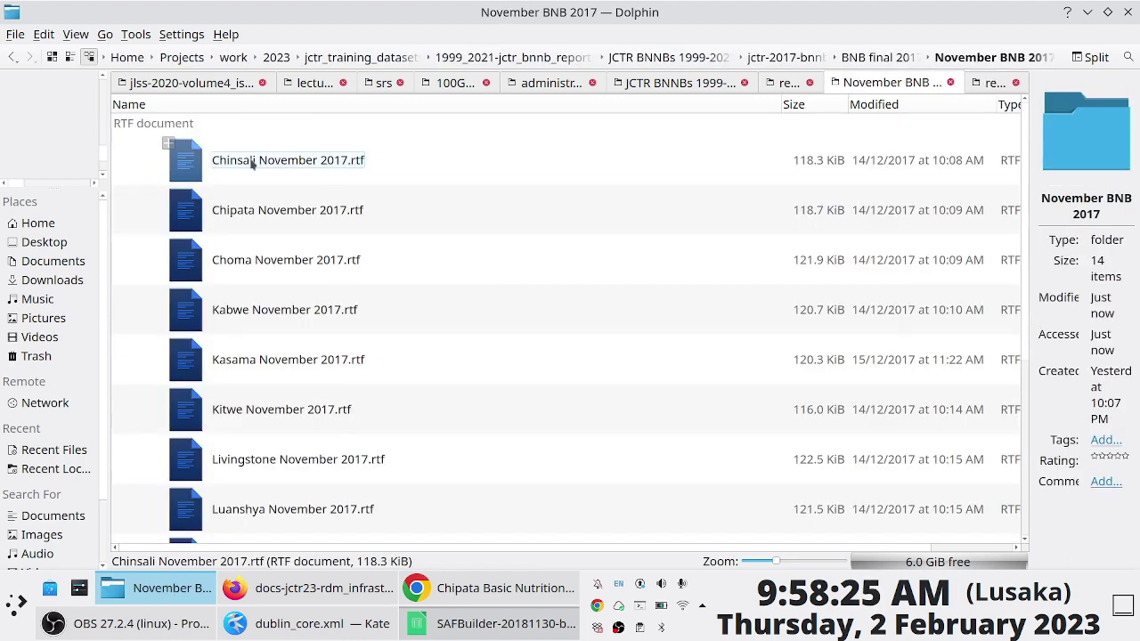
left_click(296, 167)
key("F2")
key("ctrl+v")
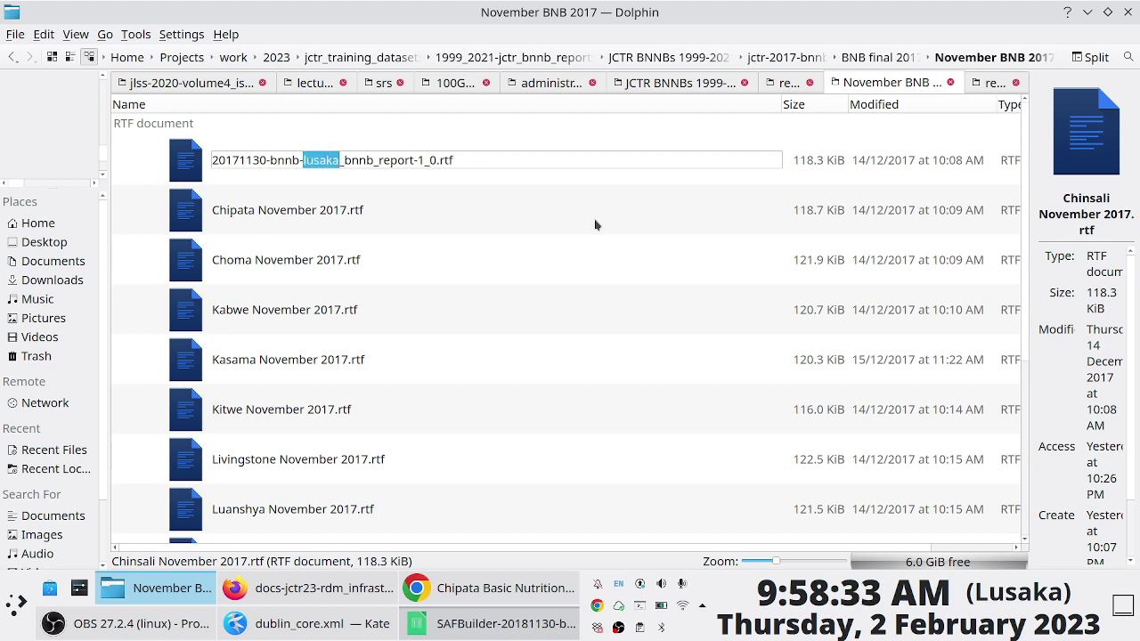
type("chinsali")
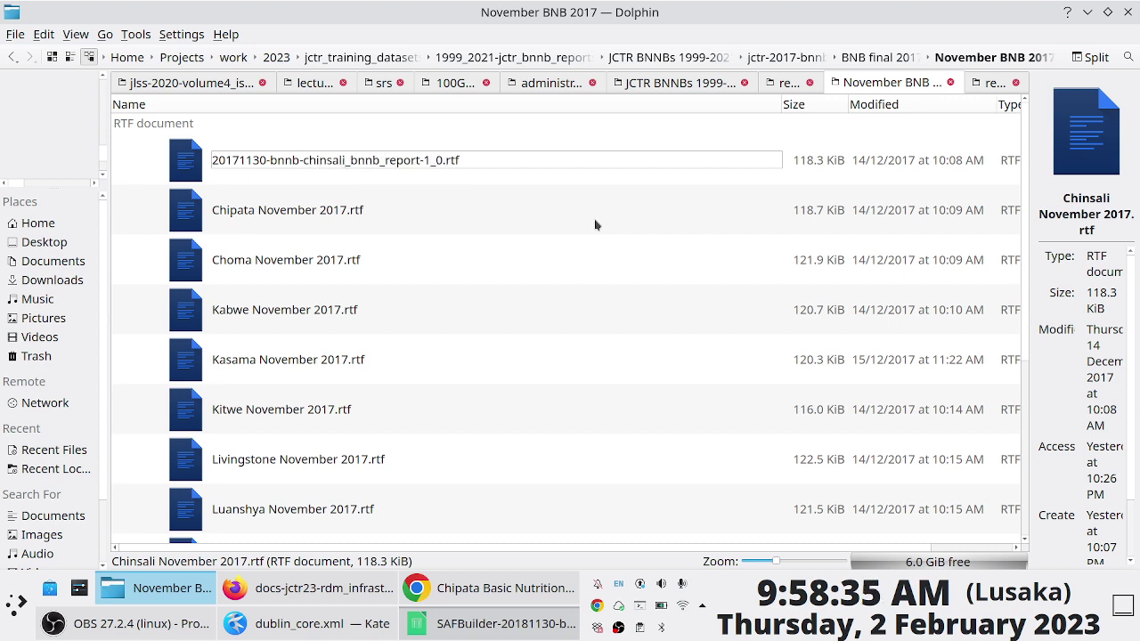
key("shift+Home")
key("ctrl+c")
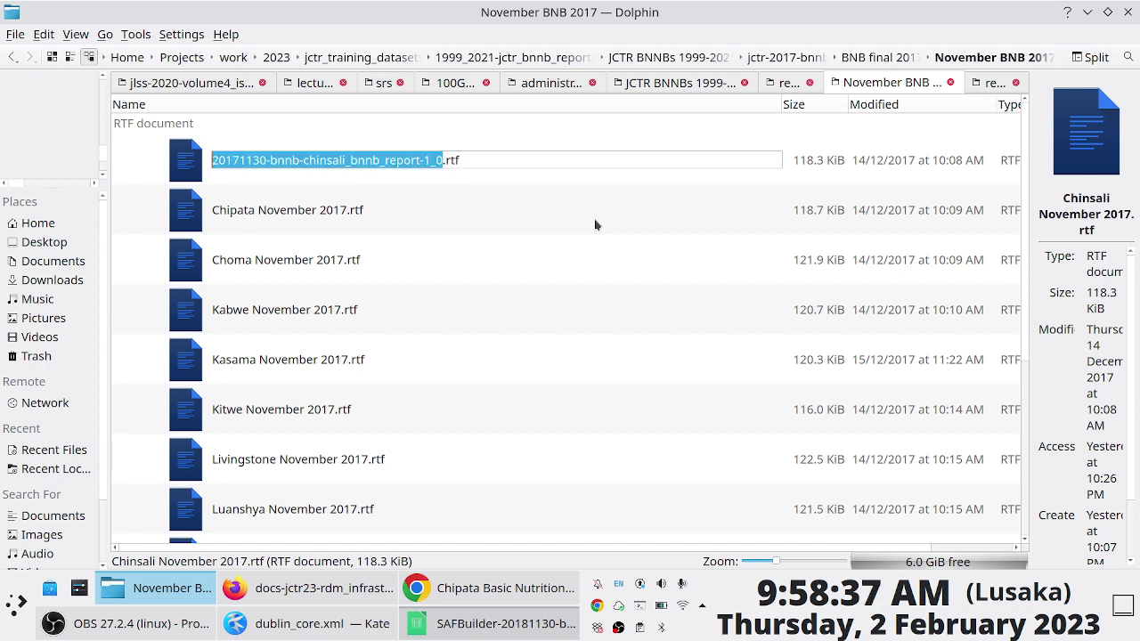
key("Return")
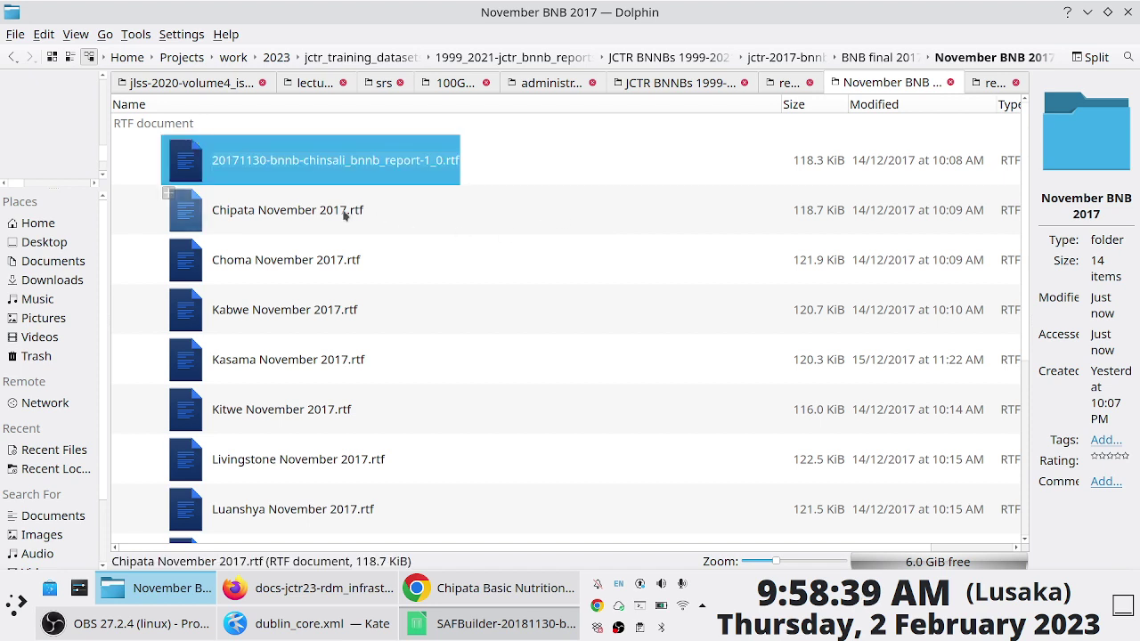
Rename Chipata November 2017.rtf to 20171130-bnnb-chipata_bnnb_report-1_0.rtf, reusing the copied name
left_click(336, 217)
key("F2")
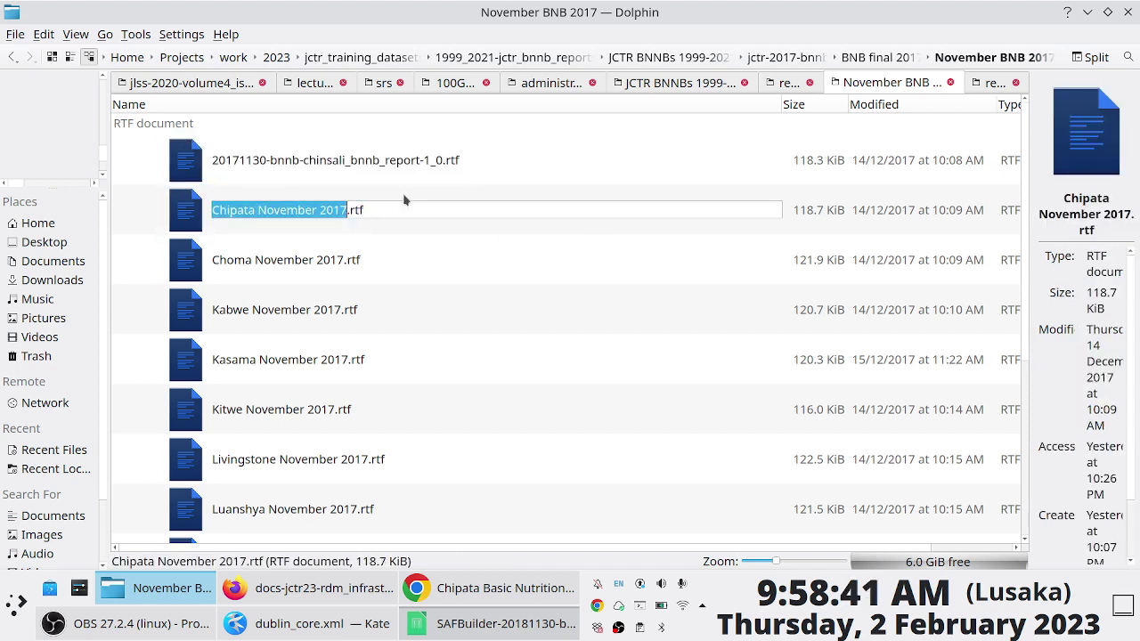
key("ctrl+v")
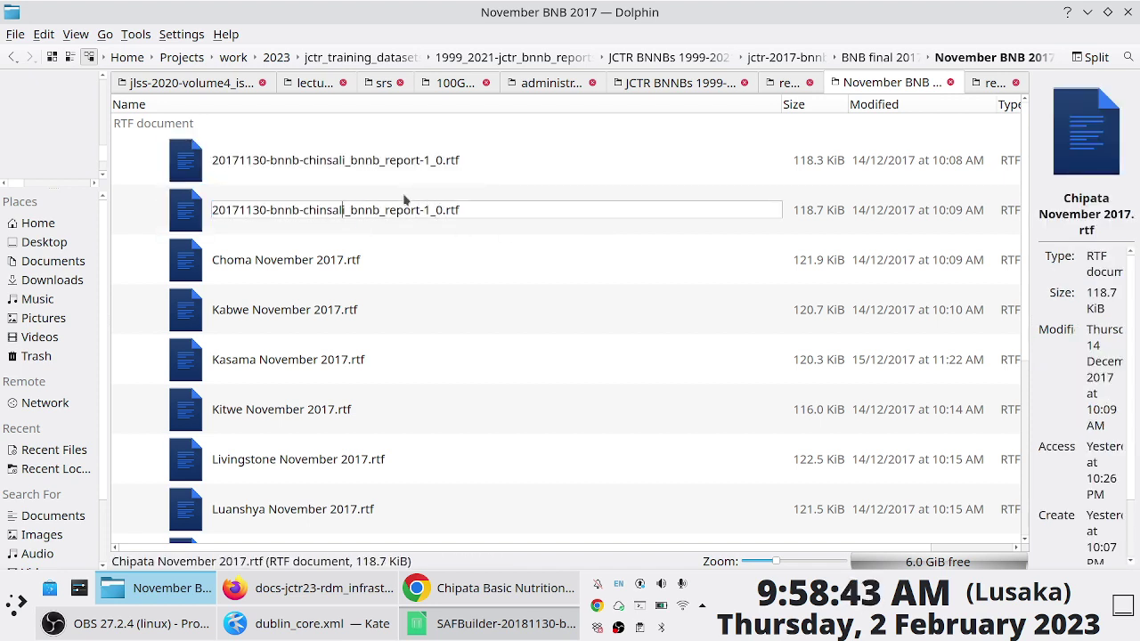
key("BackSpace")
key("BackSpace")
key("BackSpace")
key("BackSpace")
key("BackSpace")
type("pata")
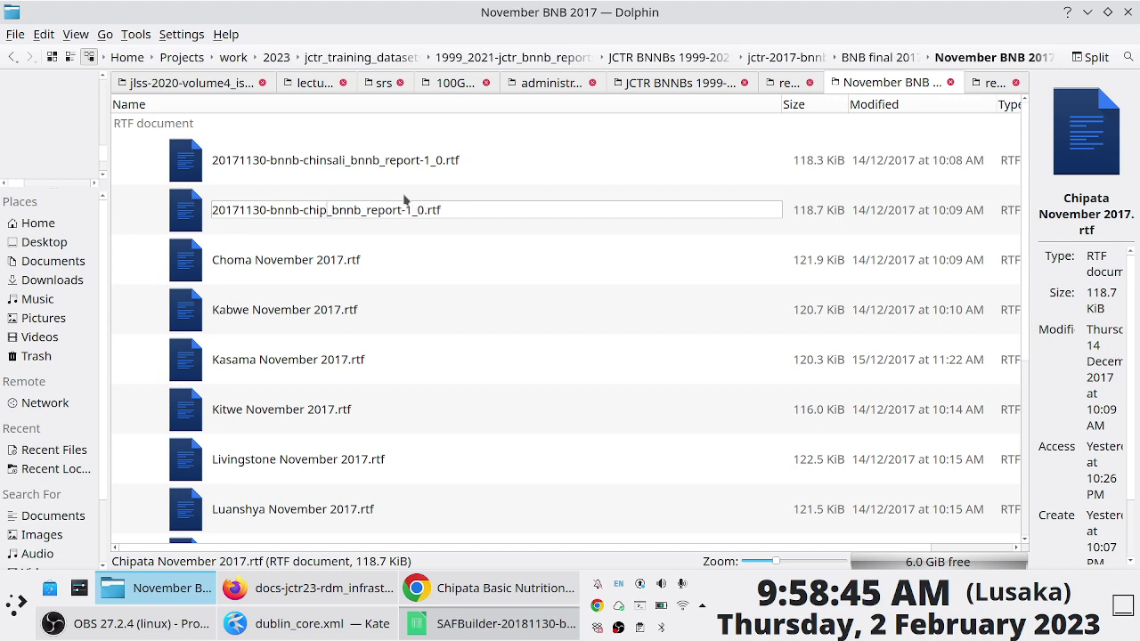
key("Return")
Rename Choma November 2017.rtf to 20171130-bnnb-choma_bnnb_report-1_0.rtf, based on the copied name
left_click(342, 262)
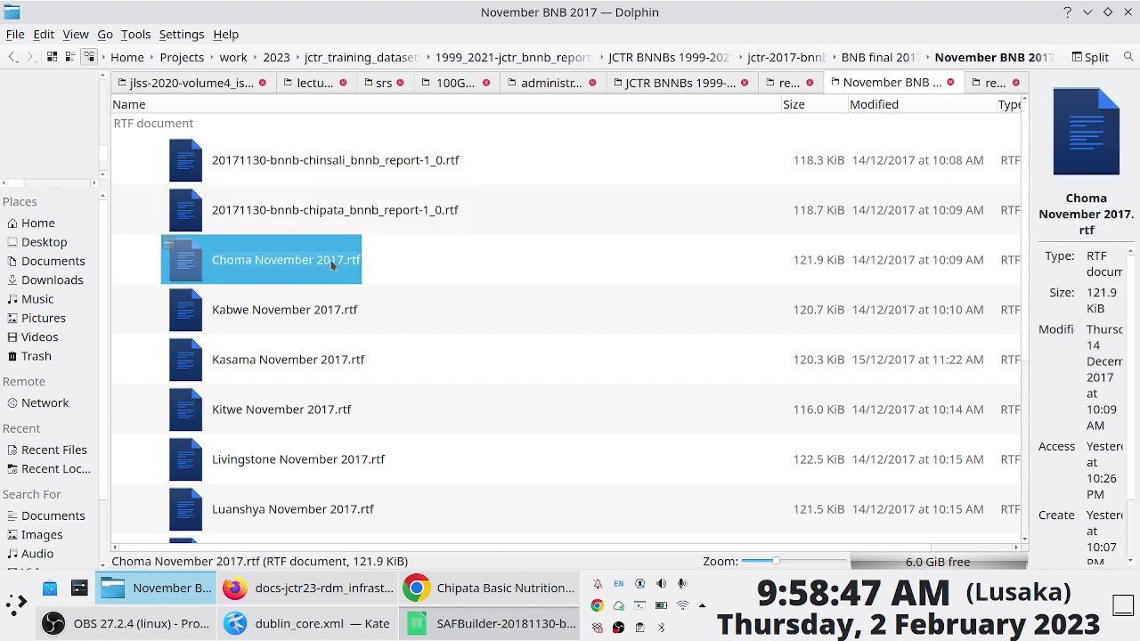
key("F2")
key("ctrl+v")
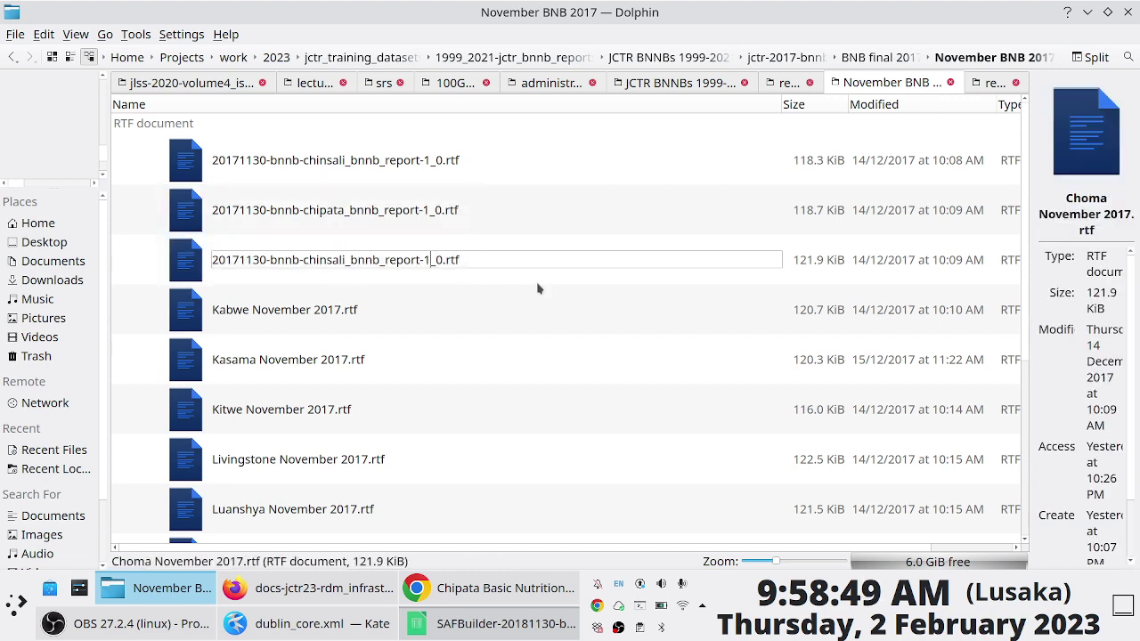
key("Left")
key("Left")
key("BackSpace")
key("BackSpace")
key("BackSpace")
key("BackSpace")
key("BackSpace")
key("BackSpace")
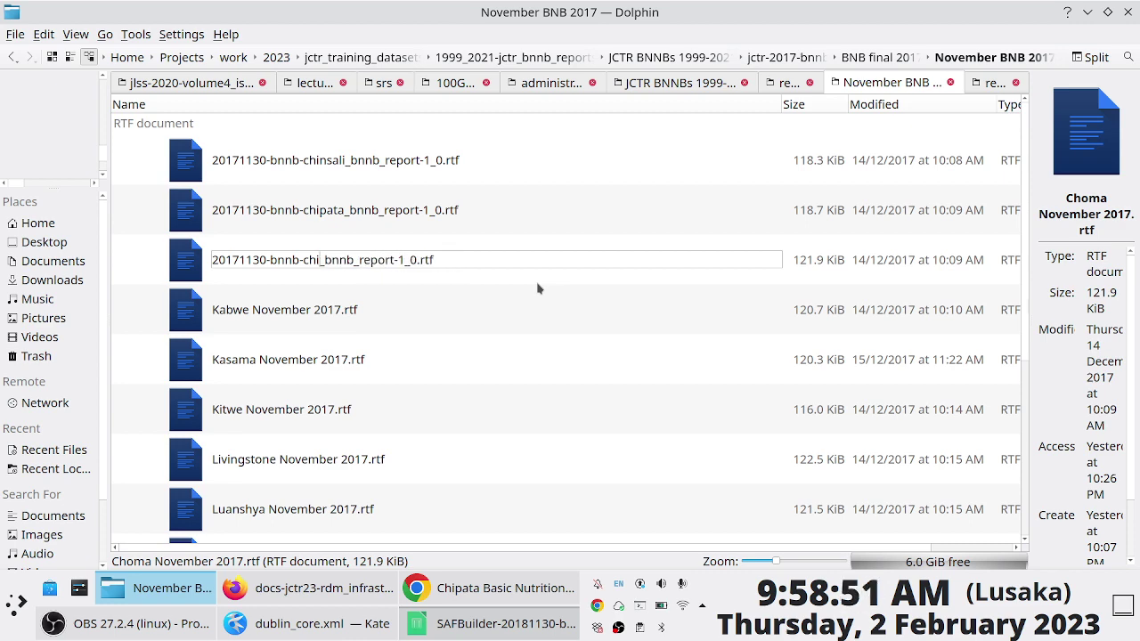
type("oma")
key("Return")
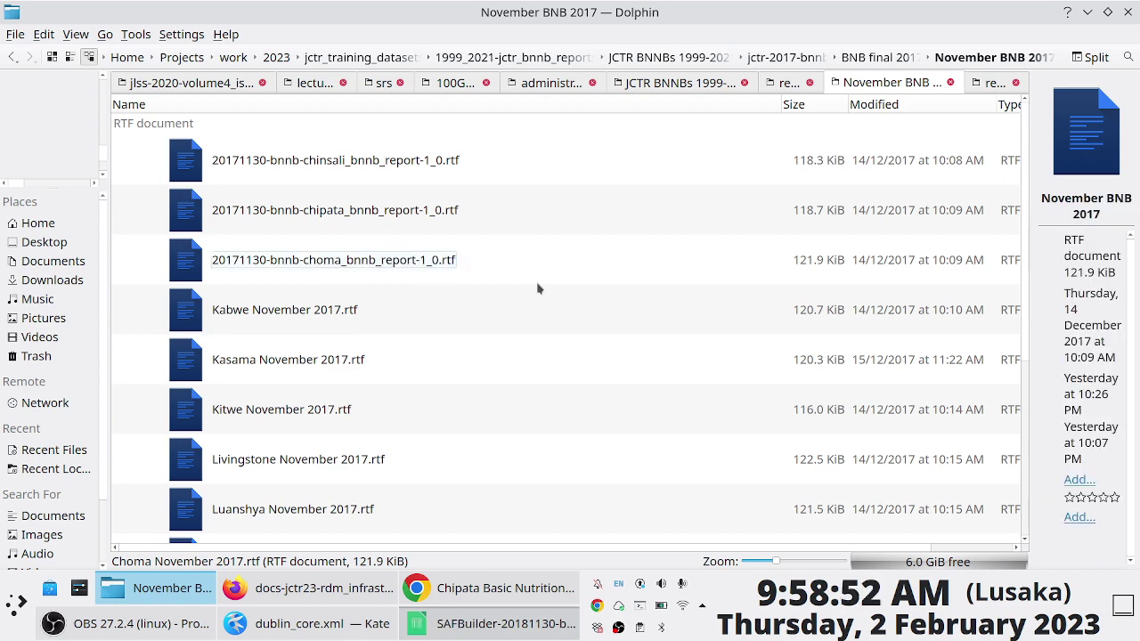
Rename Kabwe November 2017.rtf to 20171130-bnnb-kabwe_bnnb_report-1_0.rtf, based on the copied name
left_click(316, 326)
key("F2")
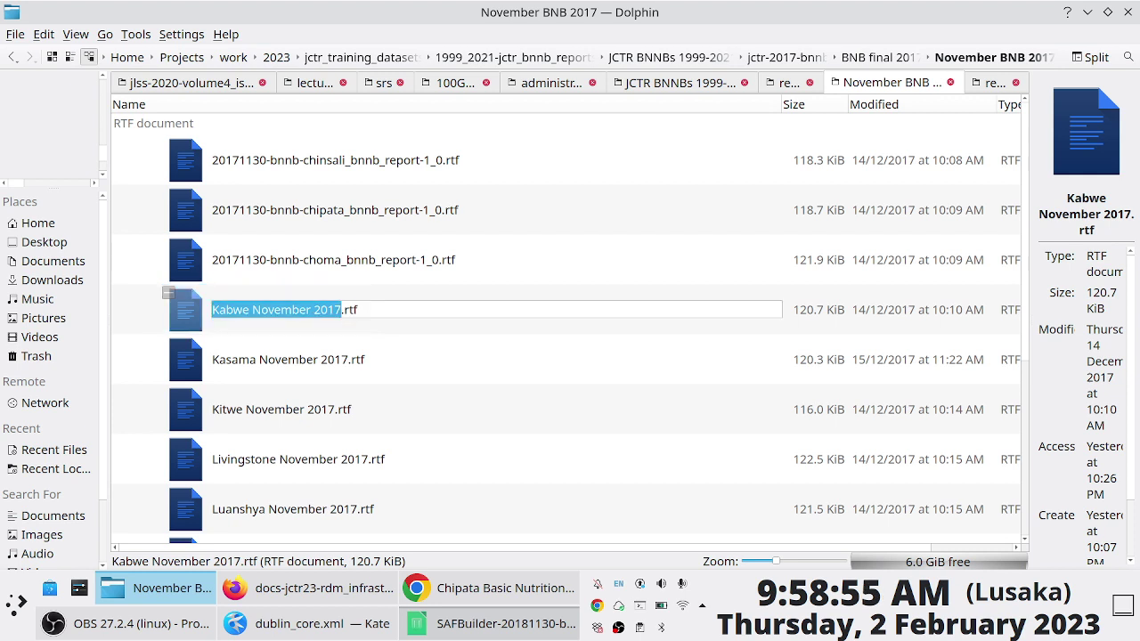
key("ctrl+v")
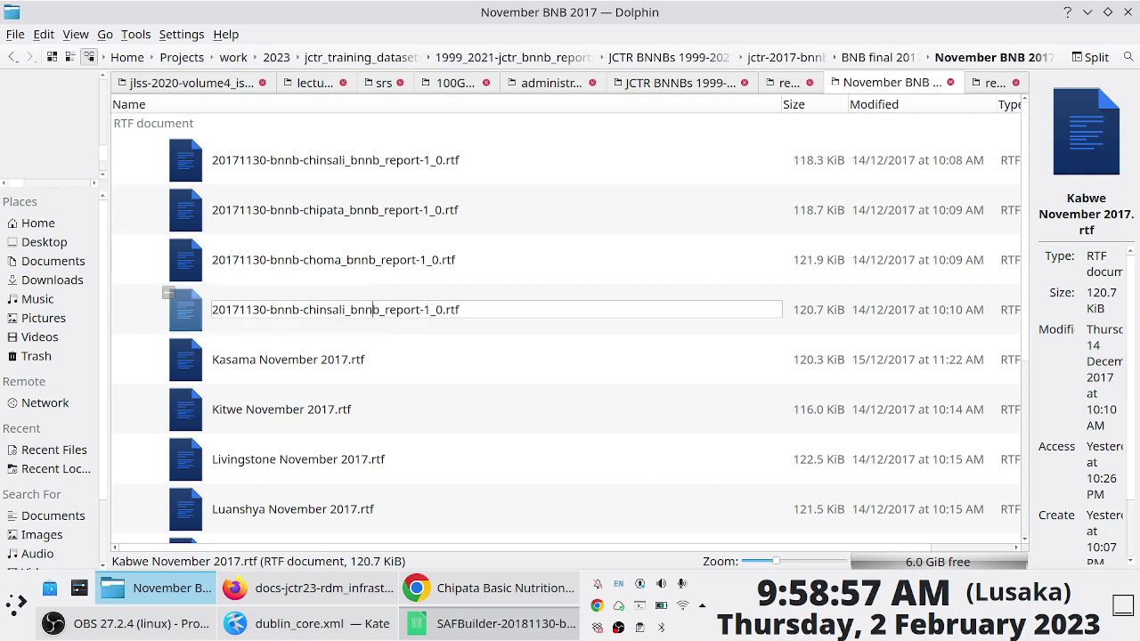
key("BackSpace")
key("BackSpace")
key("BackSpace")
key("BackSpace")
key("BackSpace")
key("BackSpace")
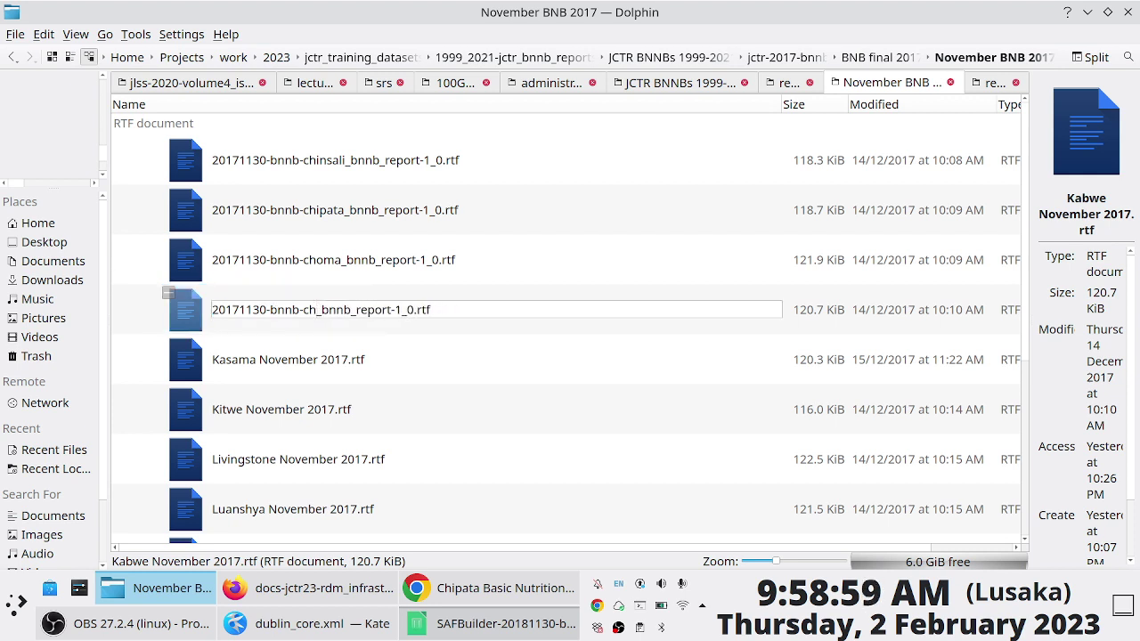
key("ctrl+z")
key("ctrl+z")
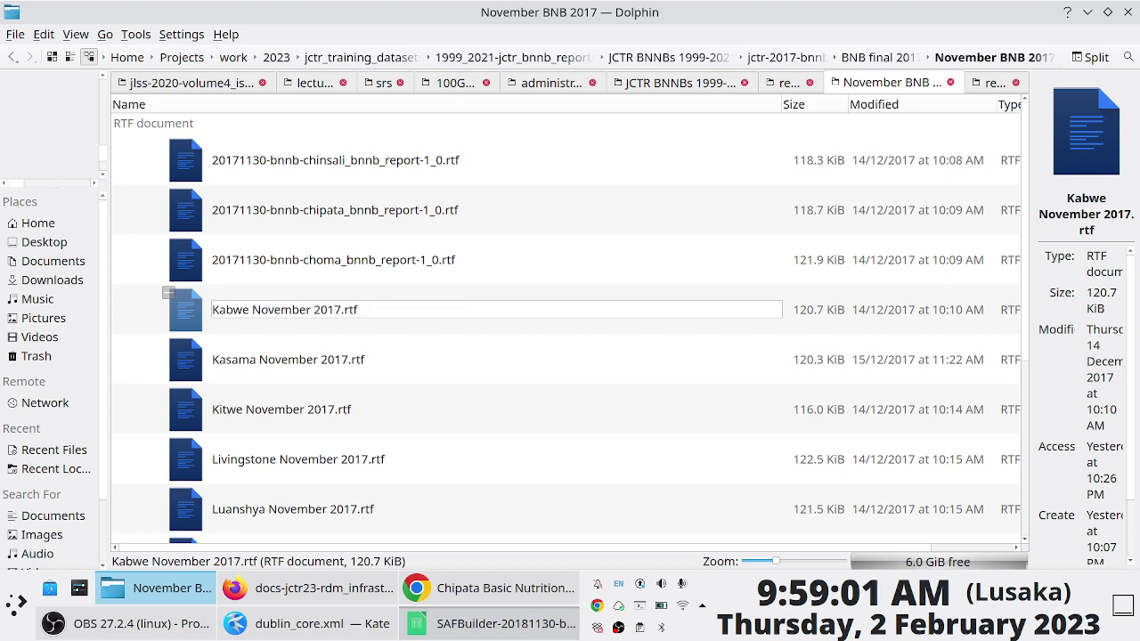
key("ctrl+shift+z")
key("ctrl+shift+z")
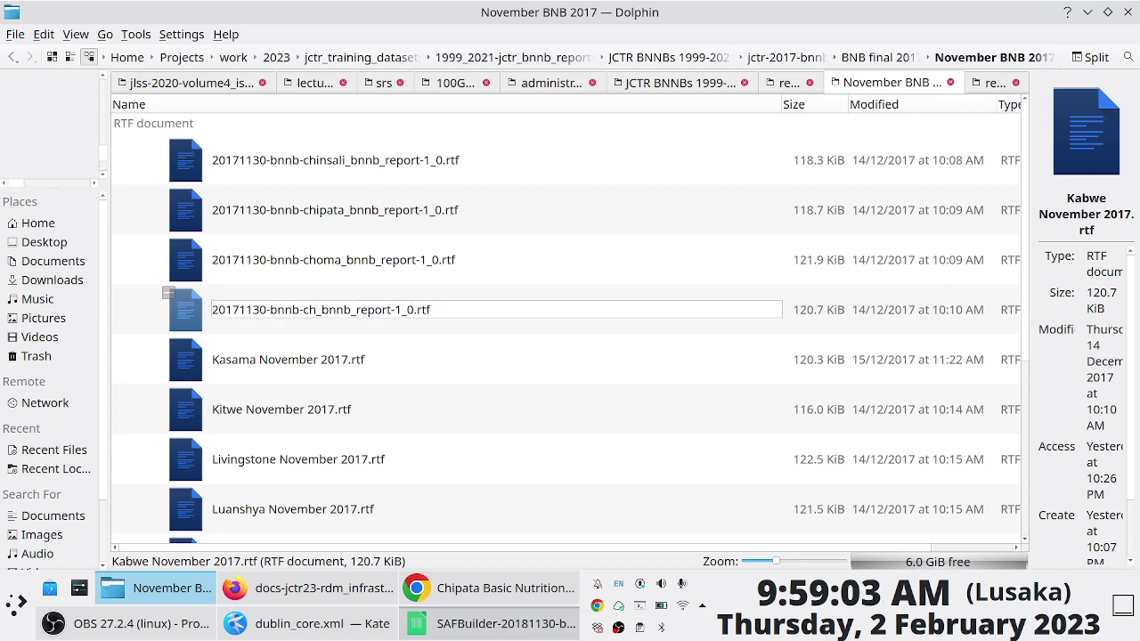
key("BackSpace")
key("BackSpace")
type("kabwe")
key("Return")
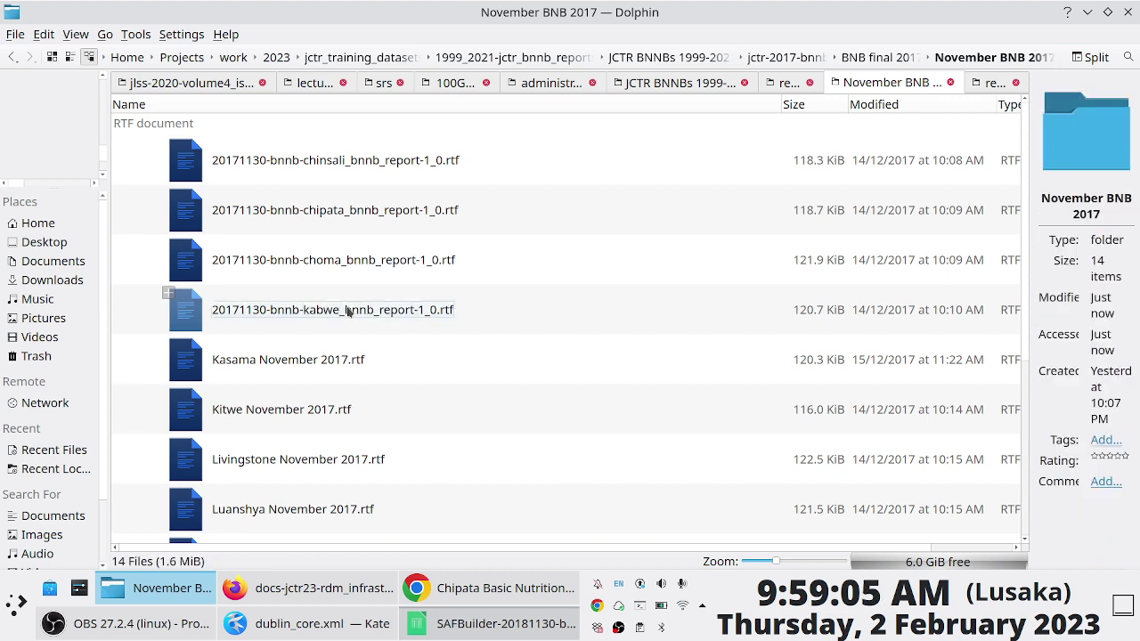
Rename Kasama November 2017.rtf to 20171130-bnnb-kasama_bnnb_report-1_0.rtf, based on the copied name
left_click(285, 363)
key("F2")
key("ctrl+v")
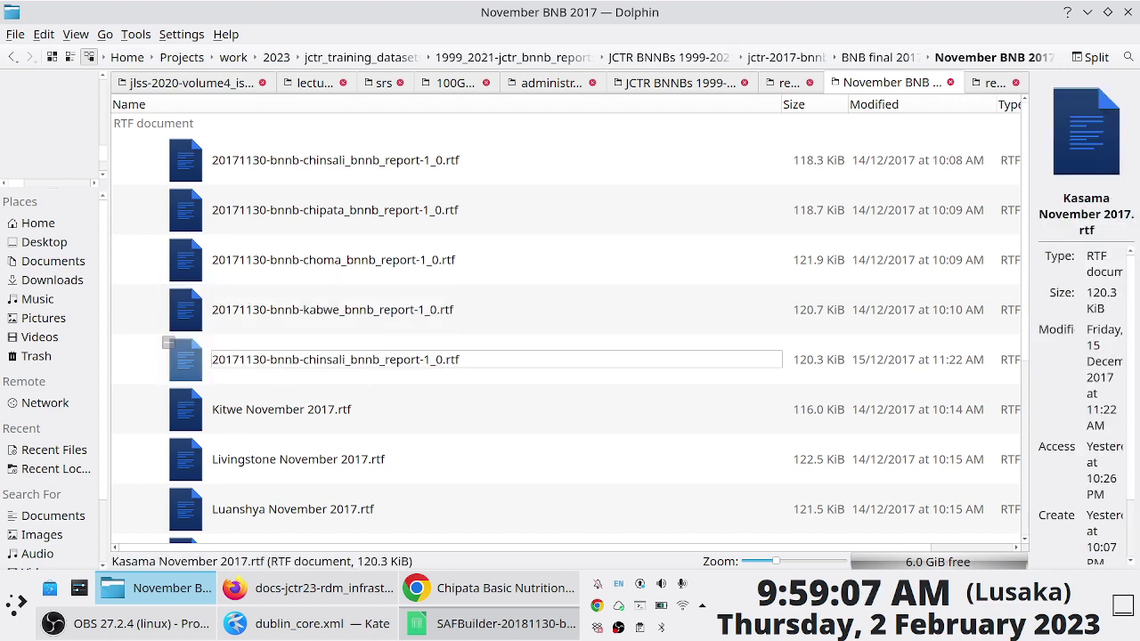
key("BackSpace")
key("BackSpace")
key("BackSpace")
key("BackSpace")
key("BackSpace")
key("BackSpace")
key("BackSpace")
key("BackSpace")
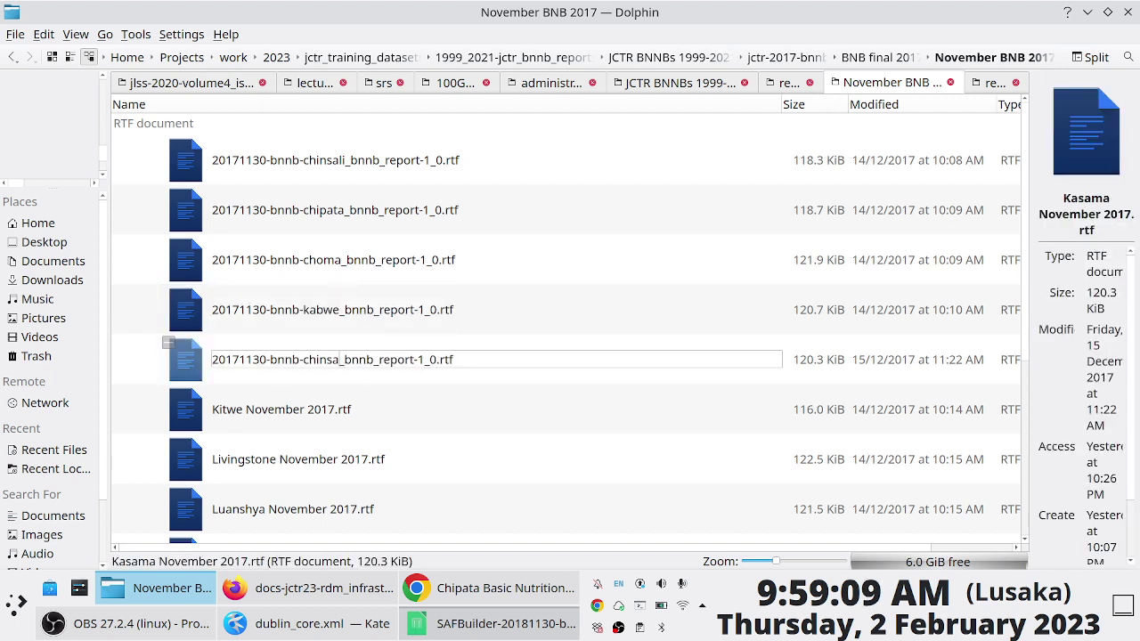
type("kasama")
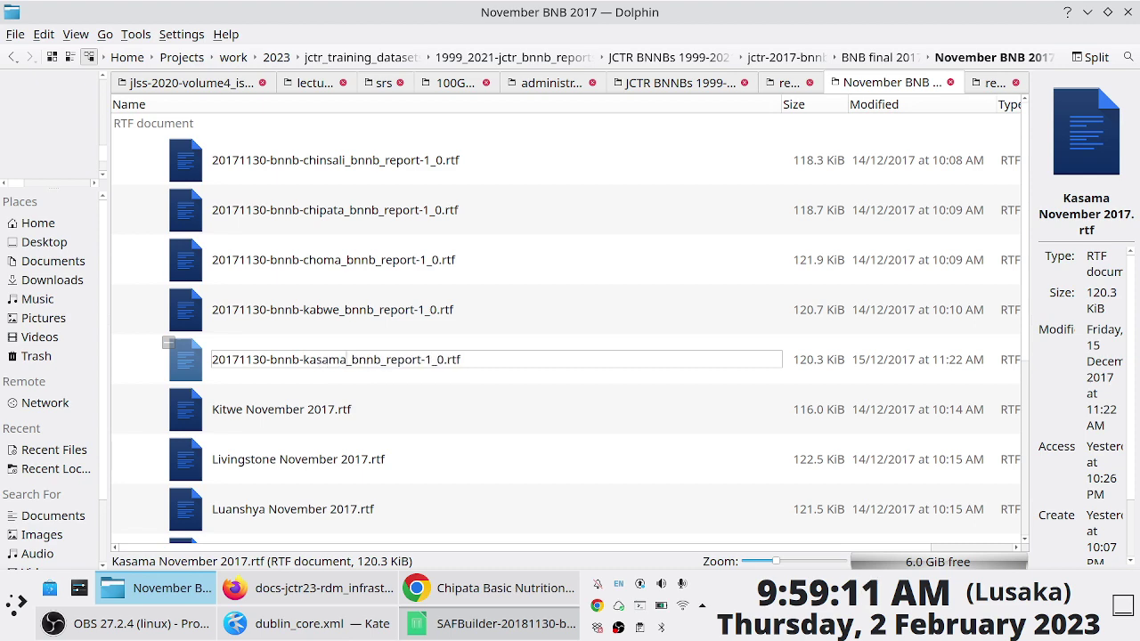
key("Return")
Rename Kitwe November 2017.rtf to 20171130-bnnb-kitwe_bnnb_report-1_0.rtf, based on the copied name
left_click(270, 403)
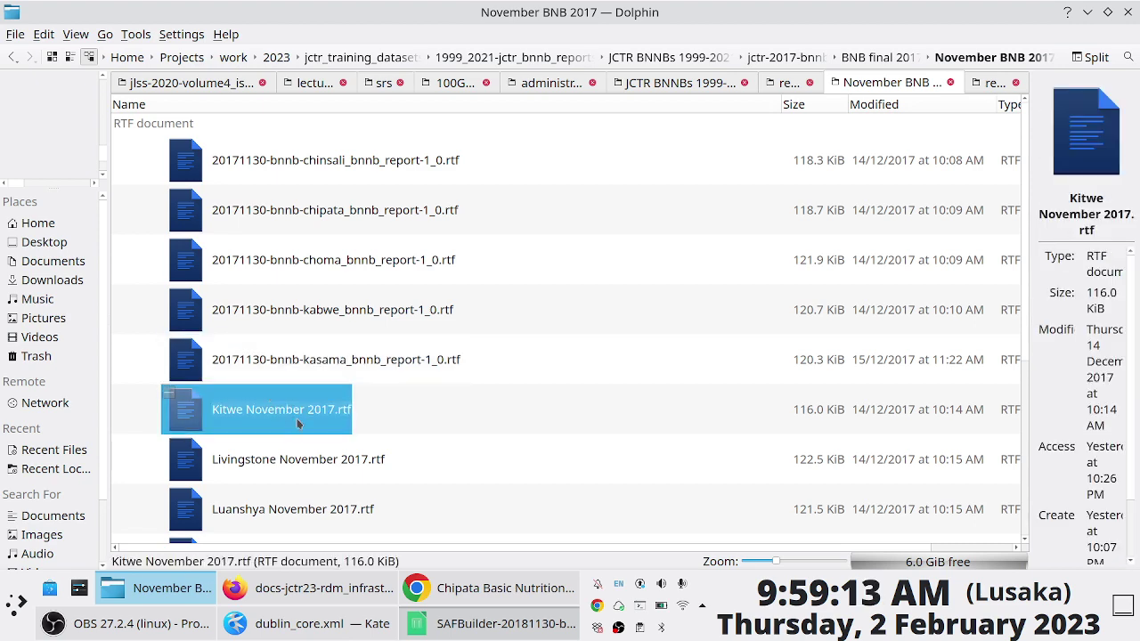
key("F2")
key("ctrl+v")
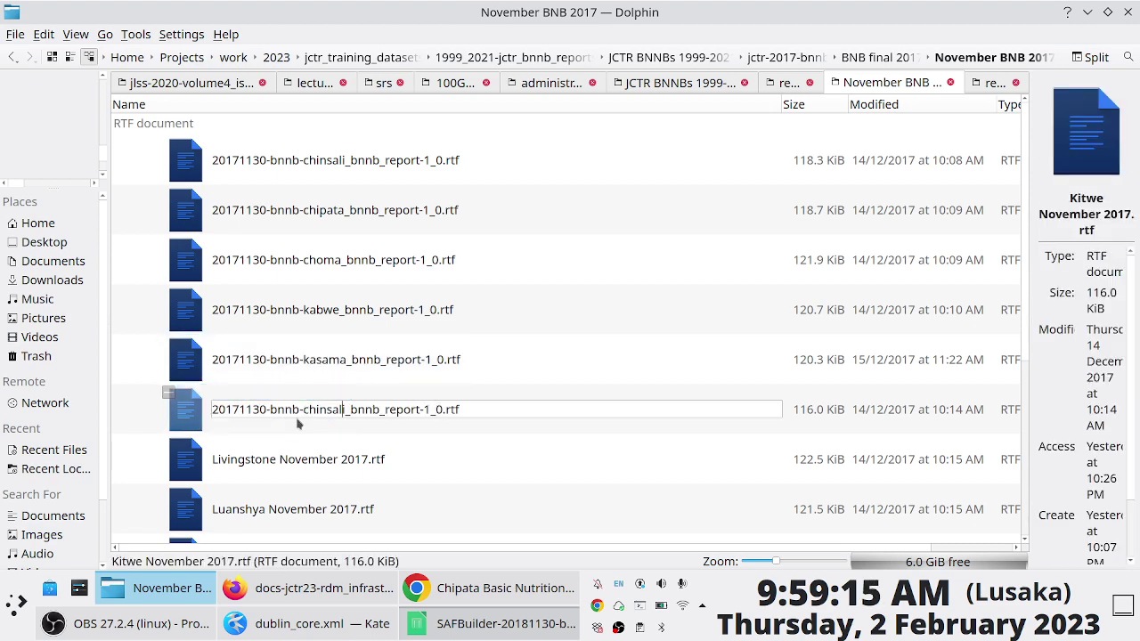
type("kitwe")
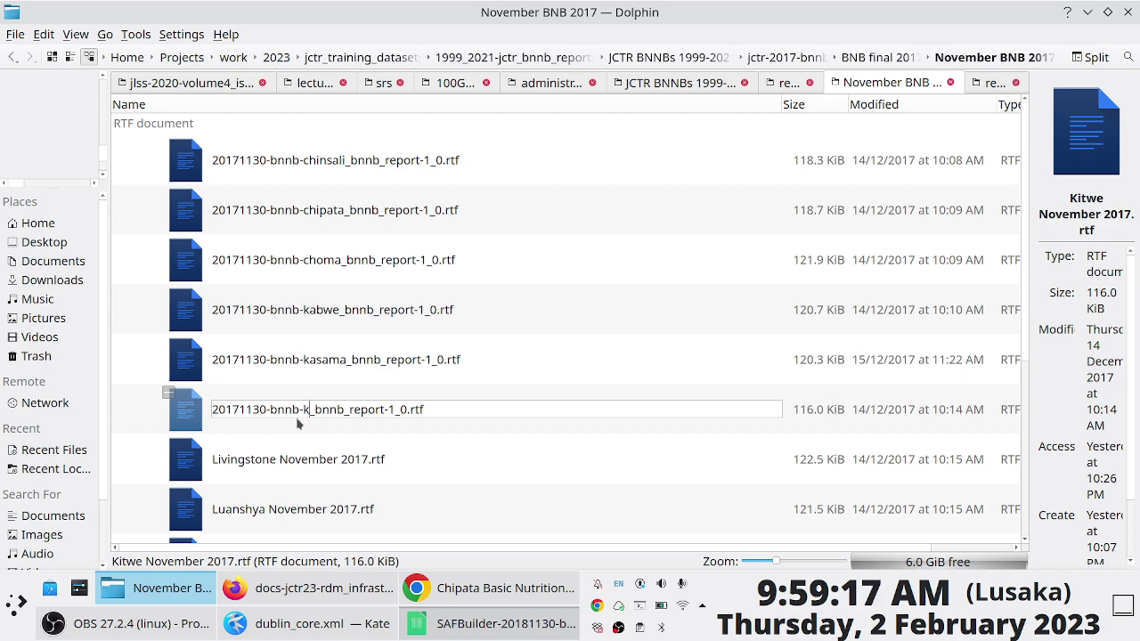
key("Return")
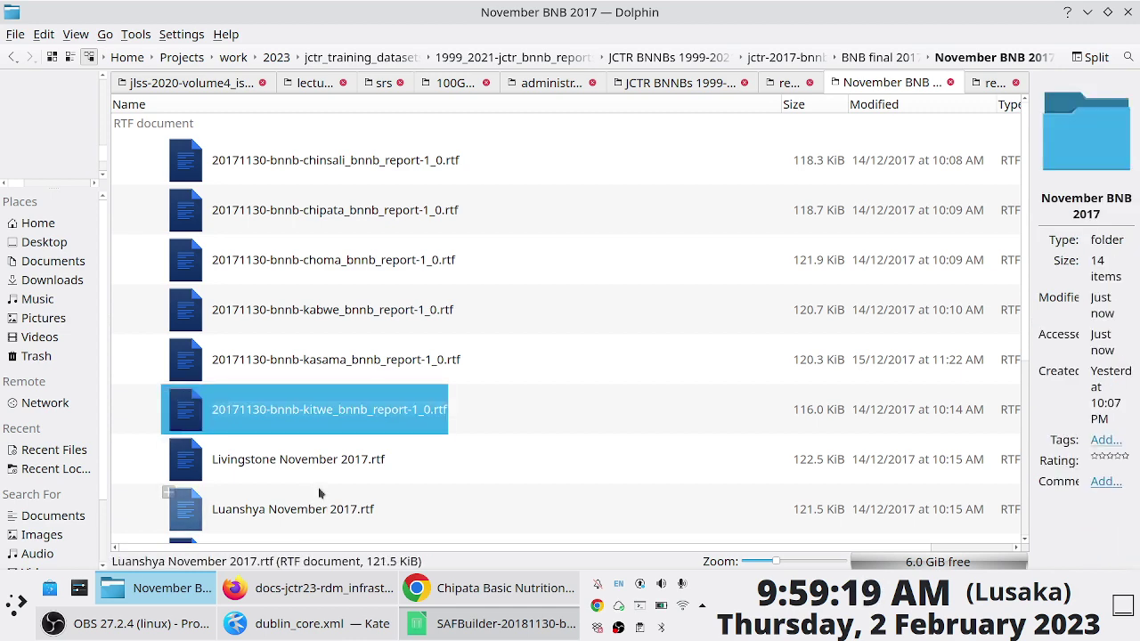
Rename Livingstone November 2017.rtf to 20171130-bnnb-livingstone_bnnb_report-1_0.rtf, based on the copied name
left_click(305, 458)
key("F2")
key("ctrl+v")
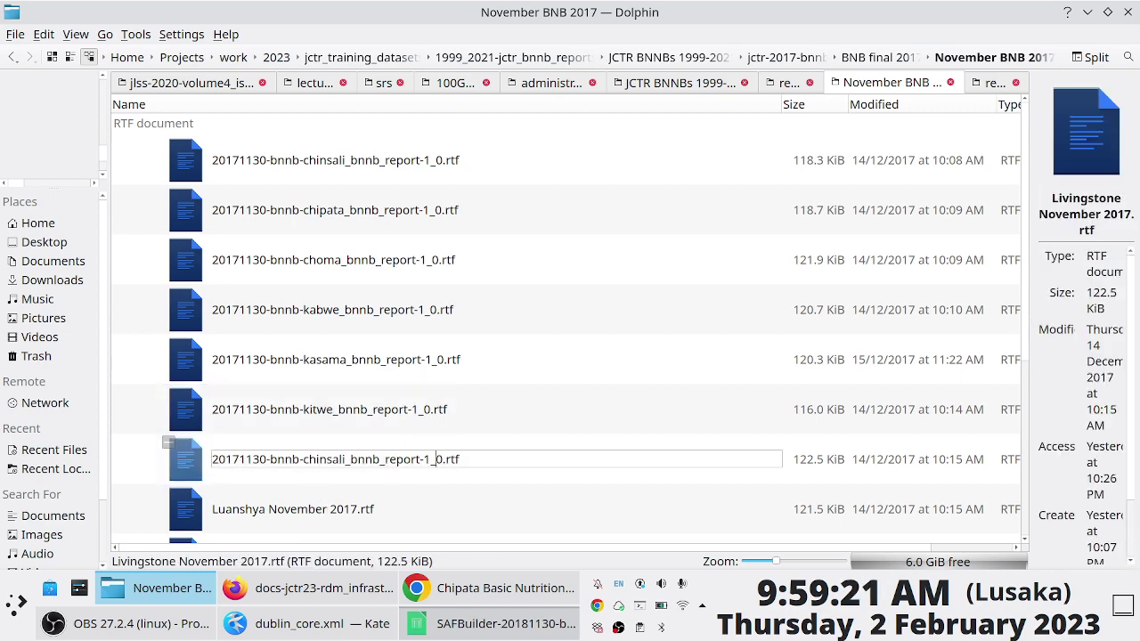
key("BackSpace")
key("BackSpace")
key("BackSpace")
key("BackSpace")
key("BackSpace")
key("BackSpace")
key("BackSpace")
key("BackSpace")
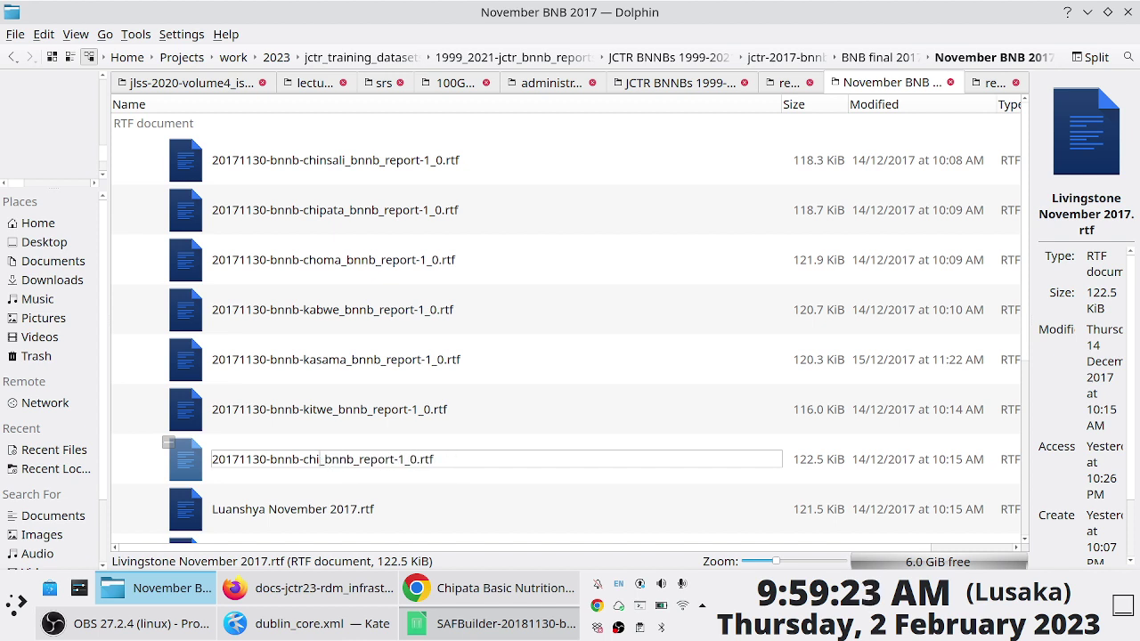
type("livingstone")
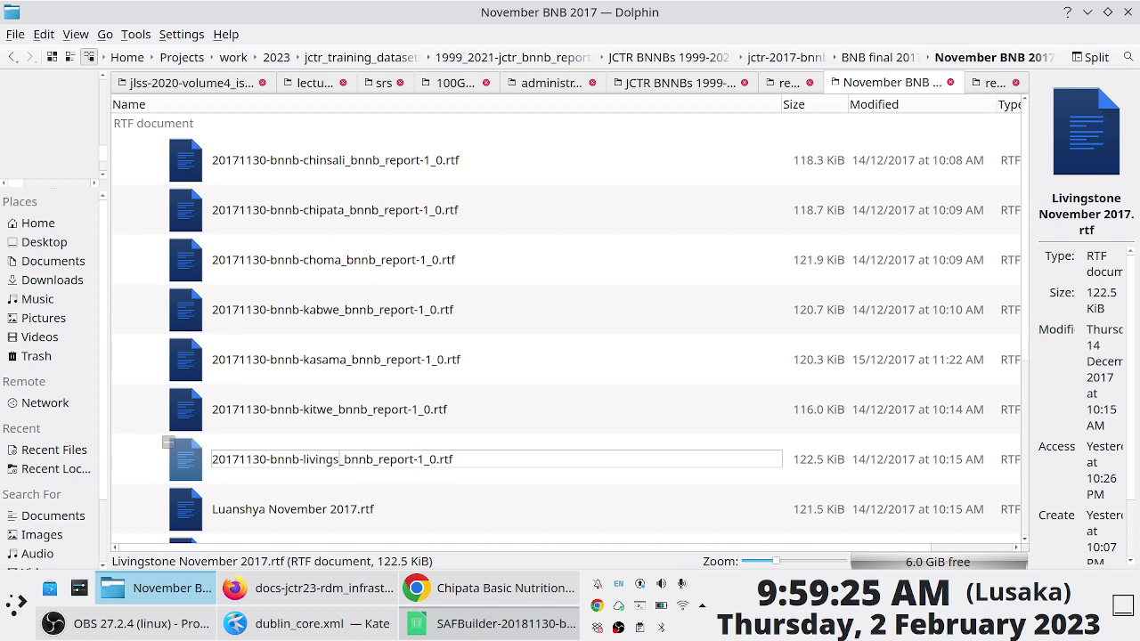
key("Return")
Rename Luanshya November 2017.rtf to 20171130-bnnb-luanshya_bnnb_report-1_0.rtf, based on the copied name
key("Down")
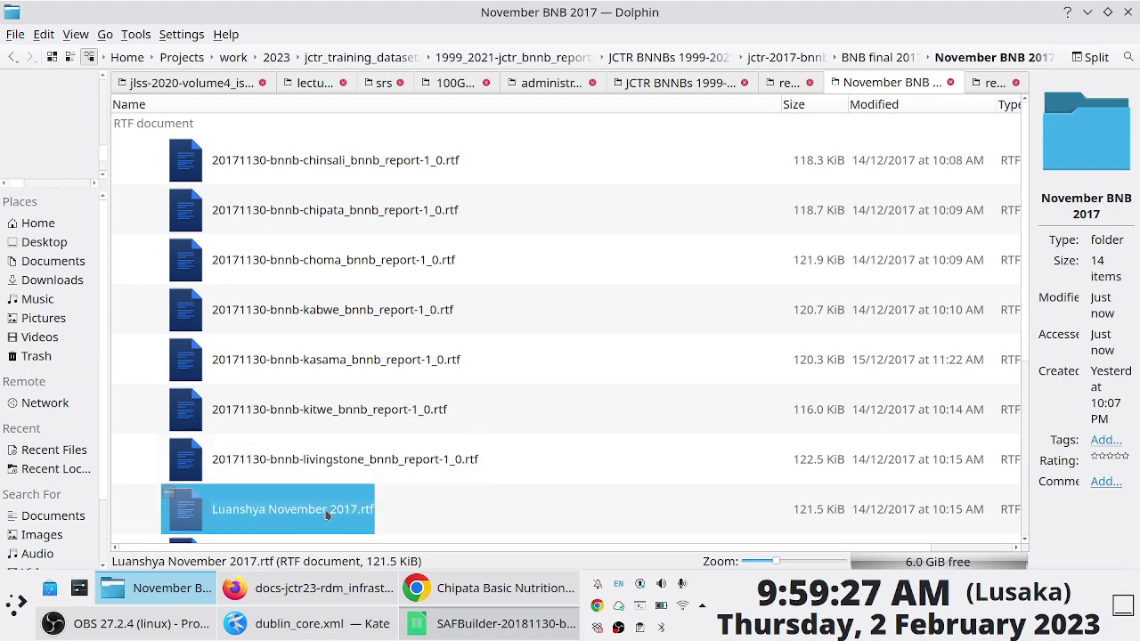
key("F2")
type("20171130-bnnb-chinsali_bnnb_report-1_0")
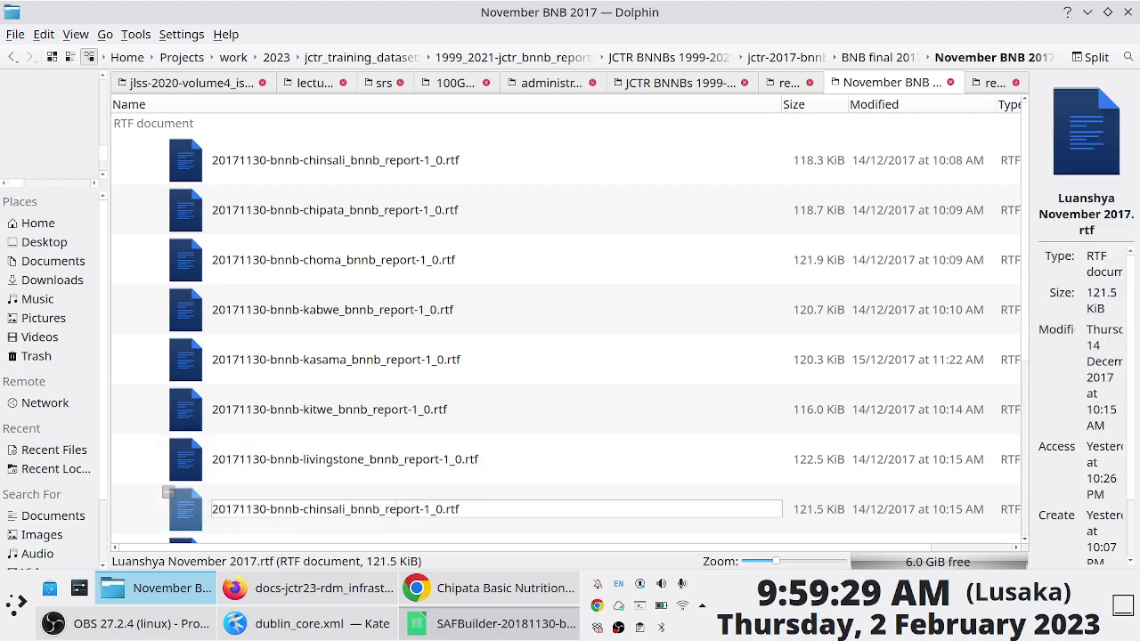
key("BackSpace")
key("BackSpace")
key("BackSpace")
key("BackSpace")
key("BackSpace")
key("BackSpace")
key("BackSpace")
key("BackSpace")
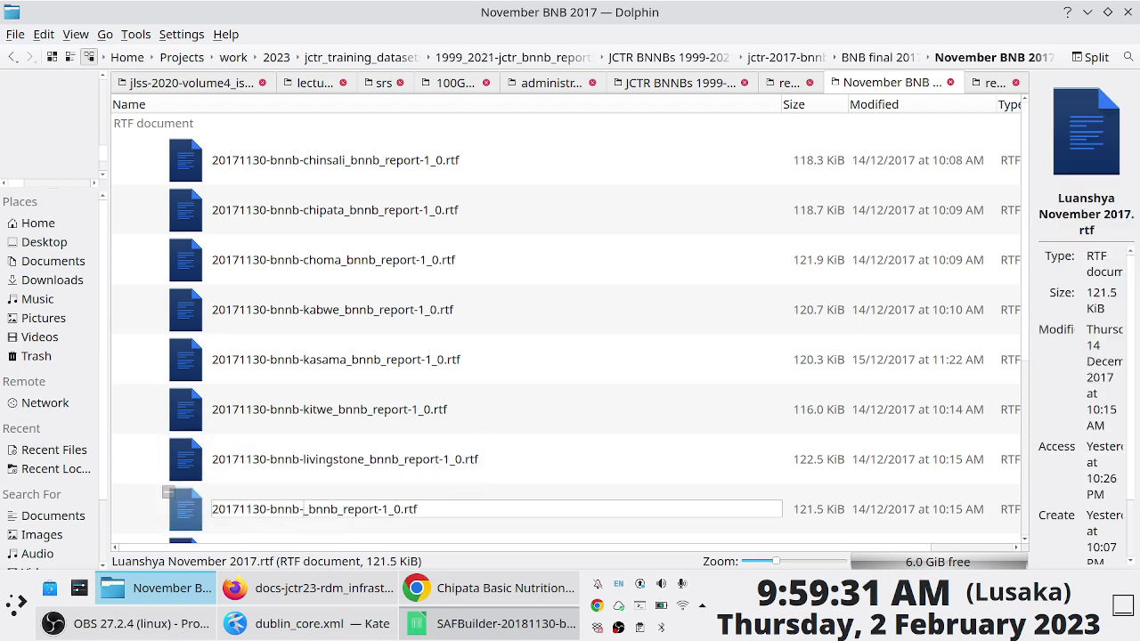
type("luan")
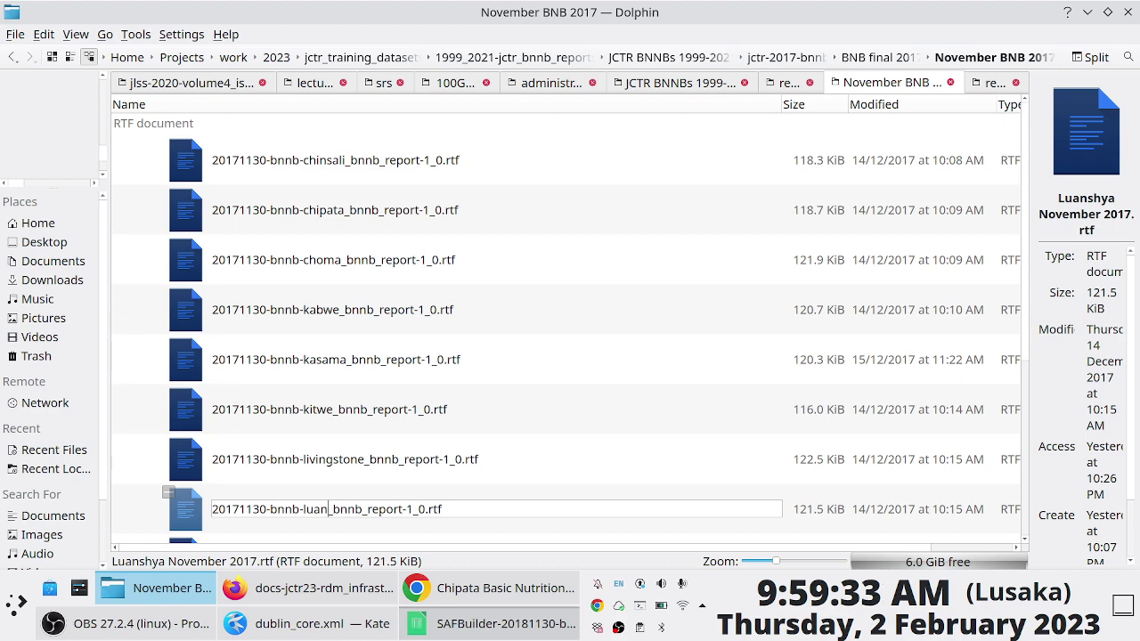
type("shya")
key("Return")
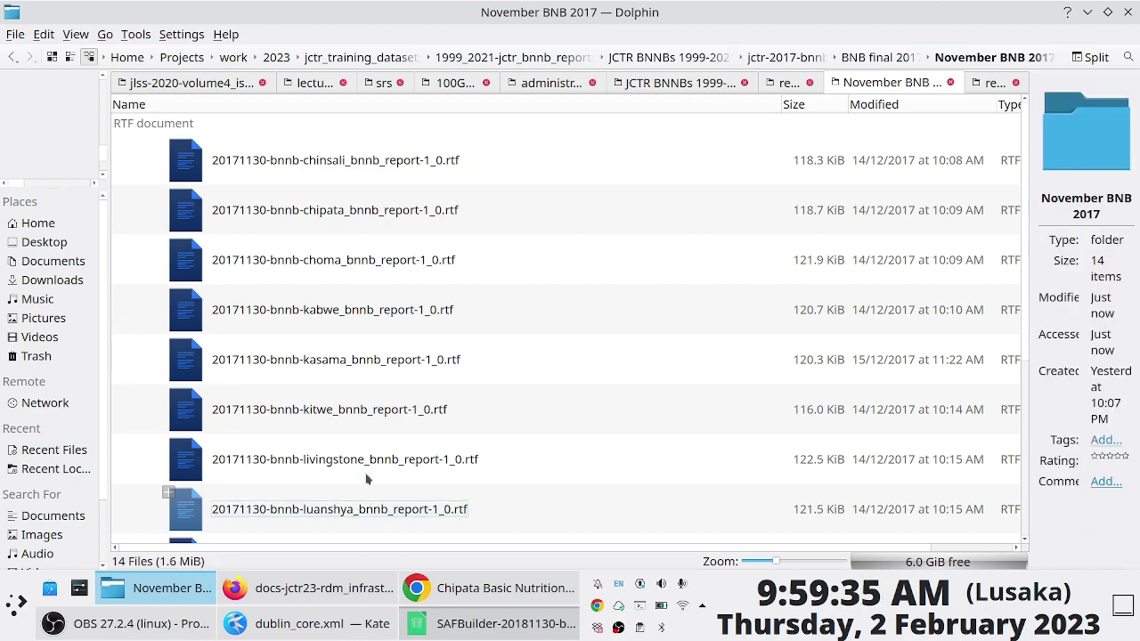
Rename Lusaka November 2017.rtf to 20171130-bnnb-lusaka_bnnb_report-1_0.rtf, based on the copied name
scroll(351, 433, "down", 3)
left_click(275, 287)
key("F2")
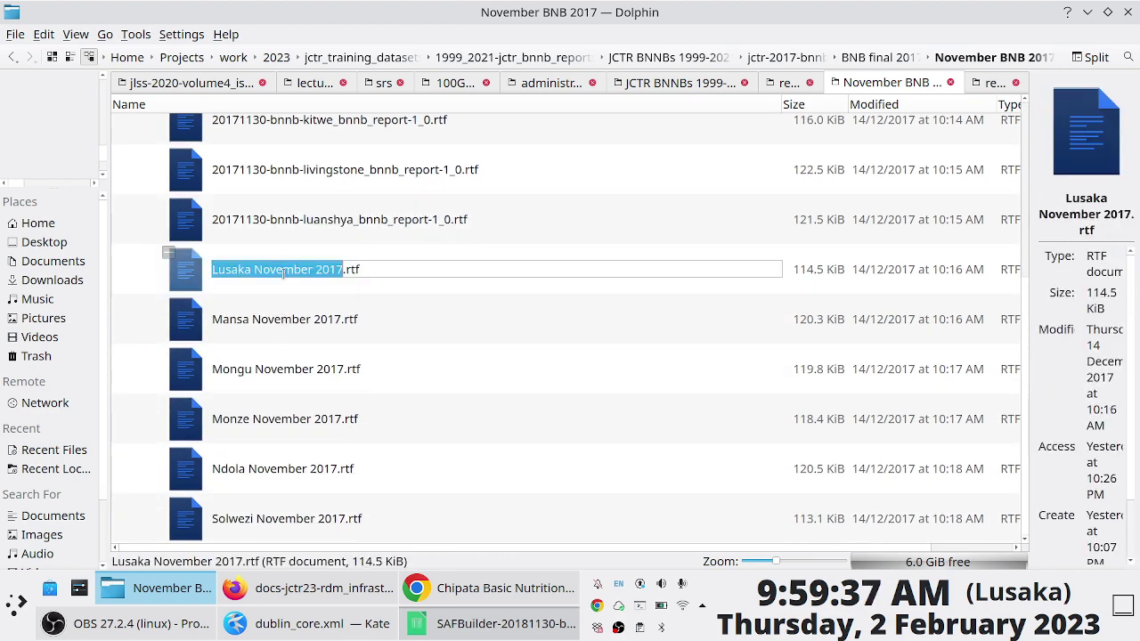
type("20171130-bnnb-chinsali_bnnb_report-1_0")
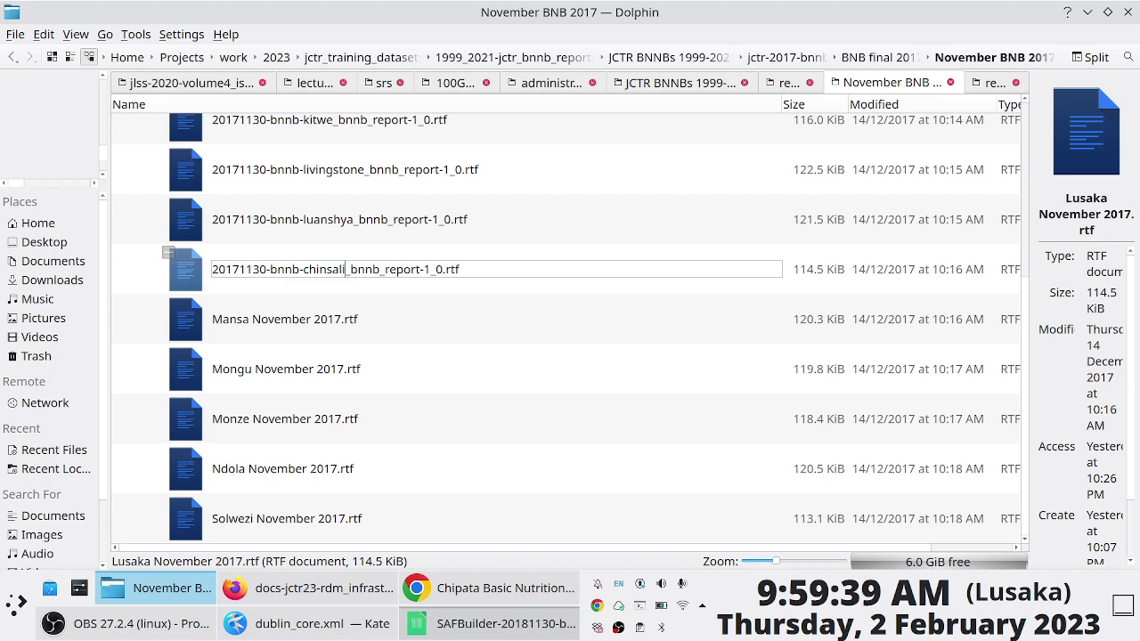
key("BackSpace")
key("BackSpace")
key("BackSpace")
key("BackSpace")
key("BackSpace")
key("BackSpace")
key("BackSpace")
key("BackSpace")
type("lusa")
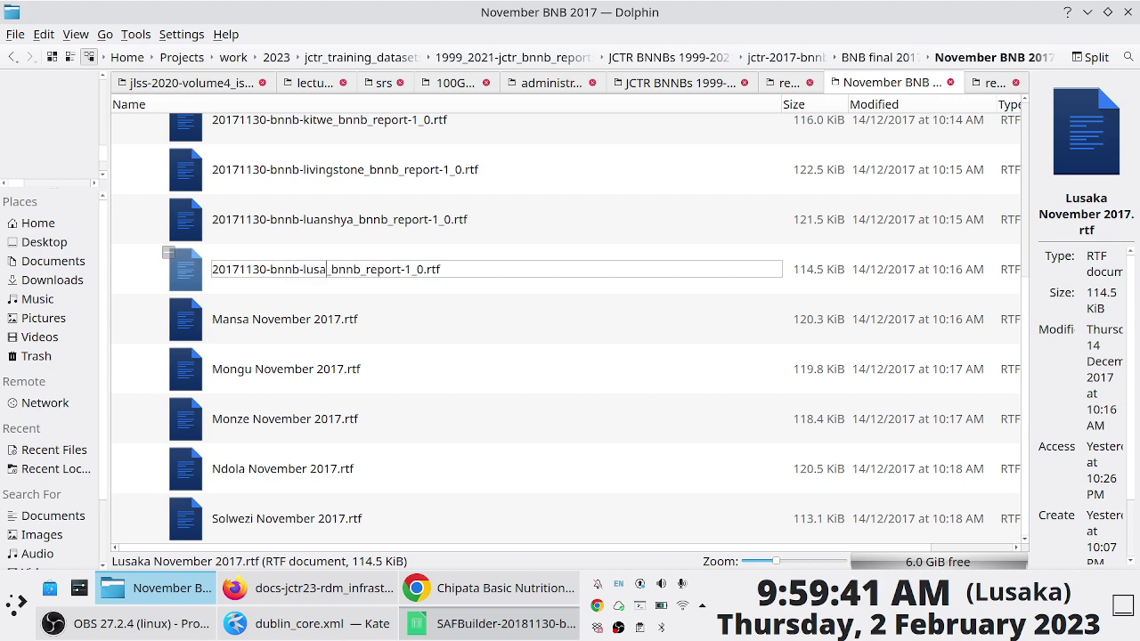
type("ka")
key("Return")
Rename Mansa November 2017.rtf to 20171130-bnnb-mansa_bnnb_report-1_0.rtf, based on the copied name
left_click(323, 326)
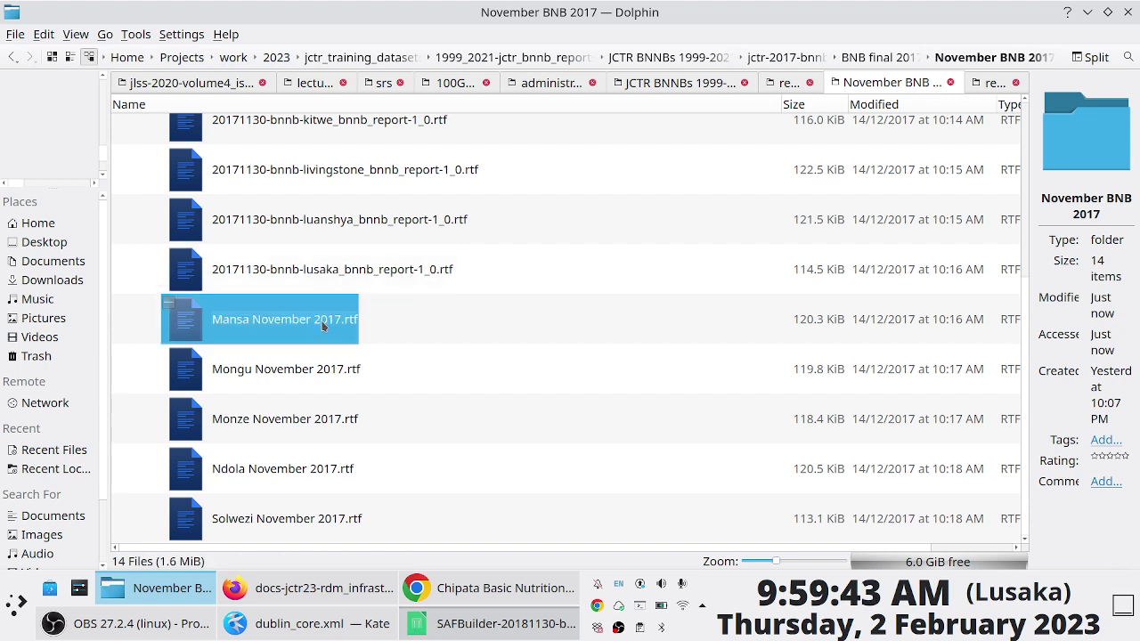
key("F2")
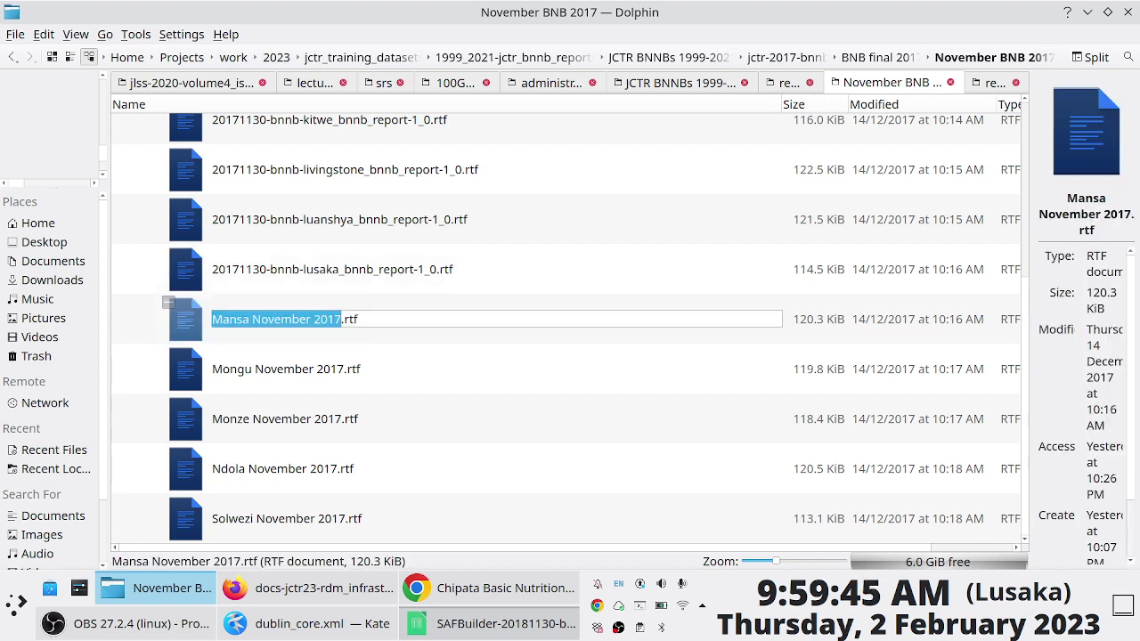
type("20171130-bnnb-chinsali_bnnb_report-1_0")
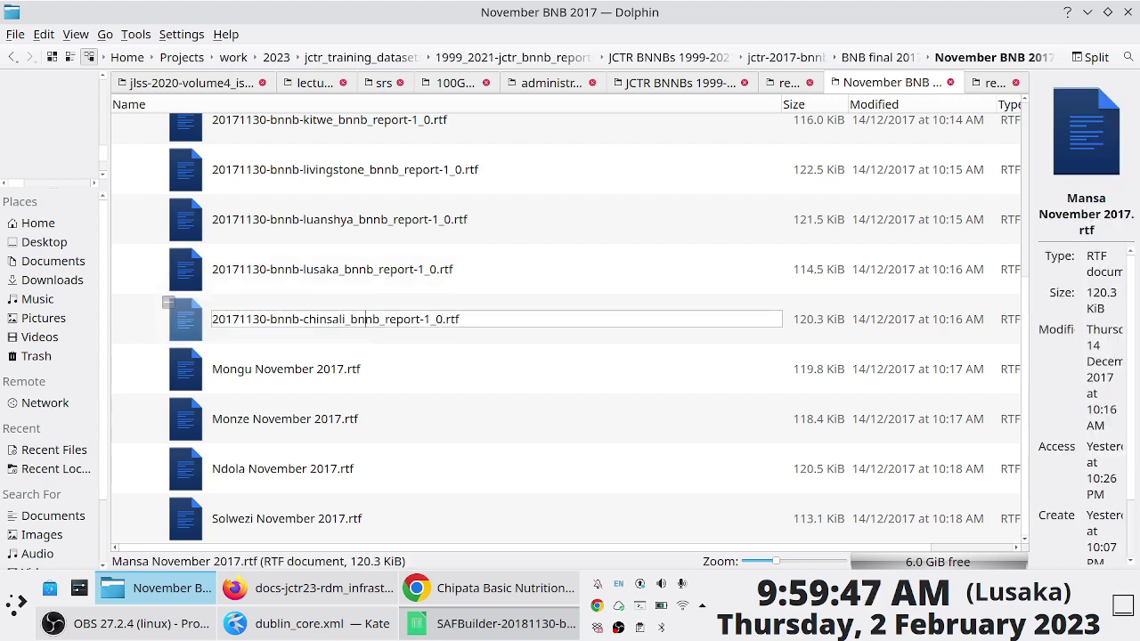
key("ctrl+z")
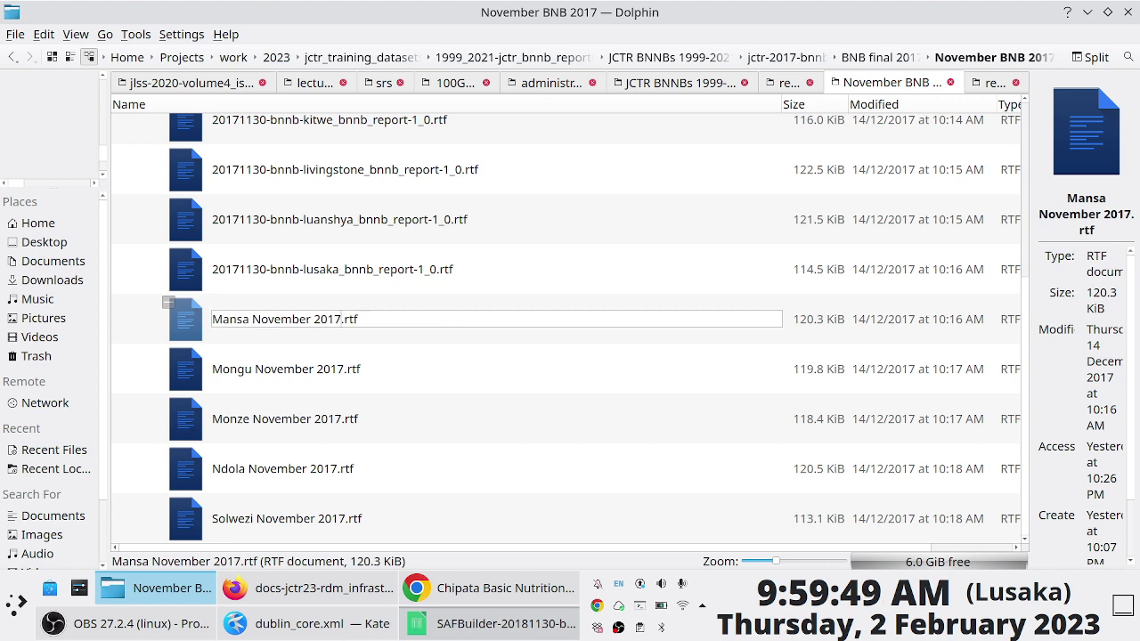
key("ctrl+shift+z")
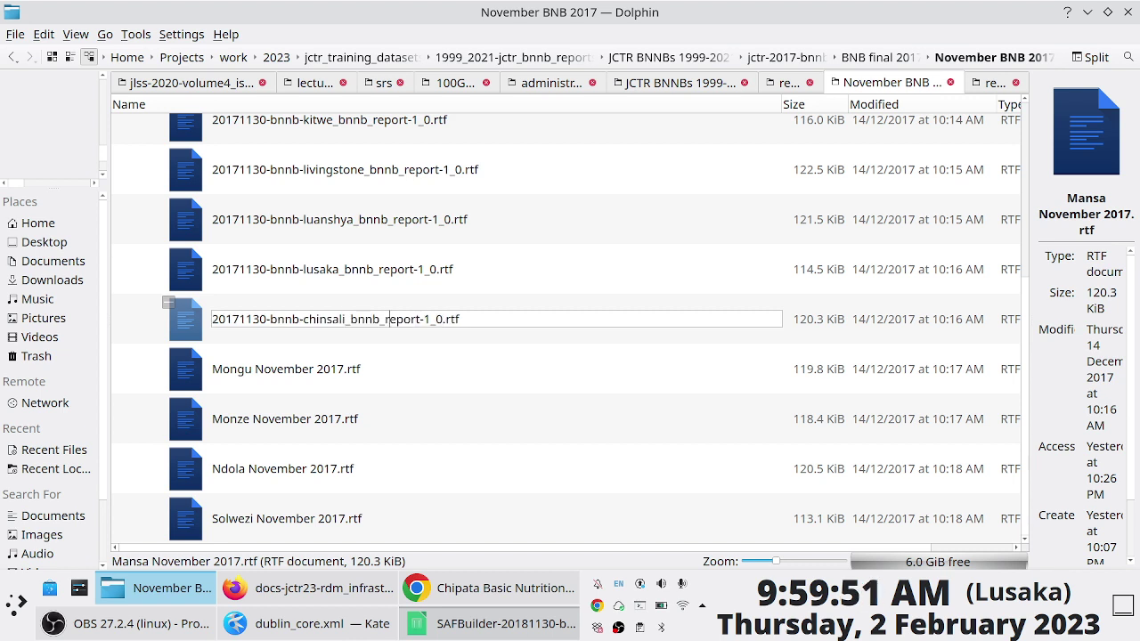
key("BackSpace")
key("BackSpace")
key("BackSpace")
key("BackSpace")
key("BackSpace")
key("BackSpace")
key("BackSpace")
key("BackSpace")
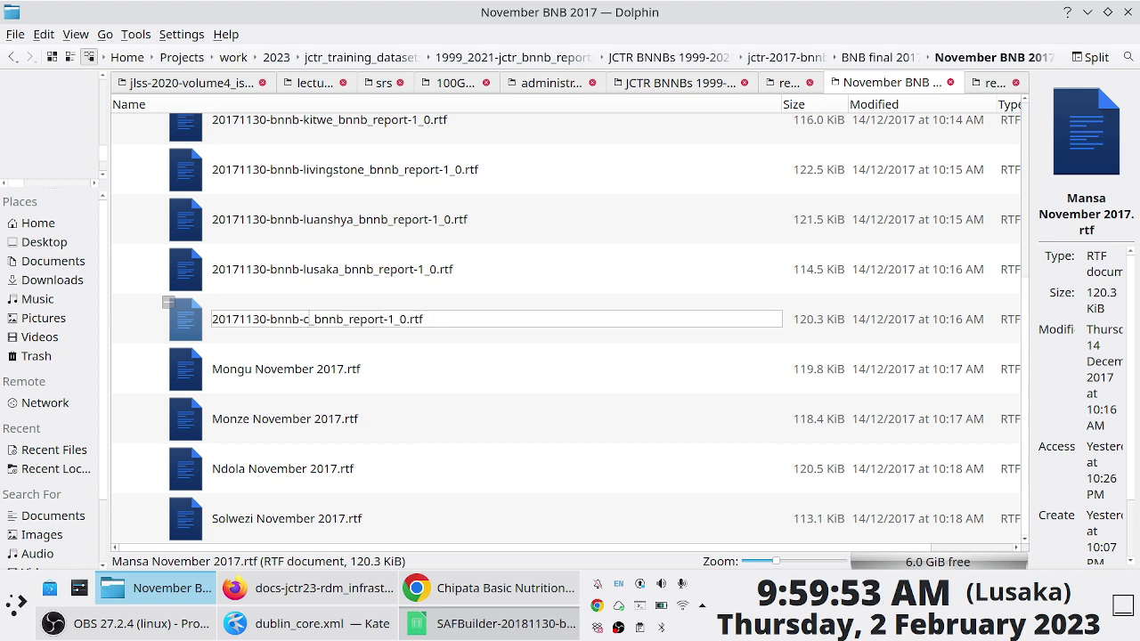
type("mansa")
key("Return")
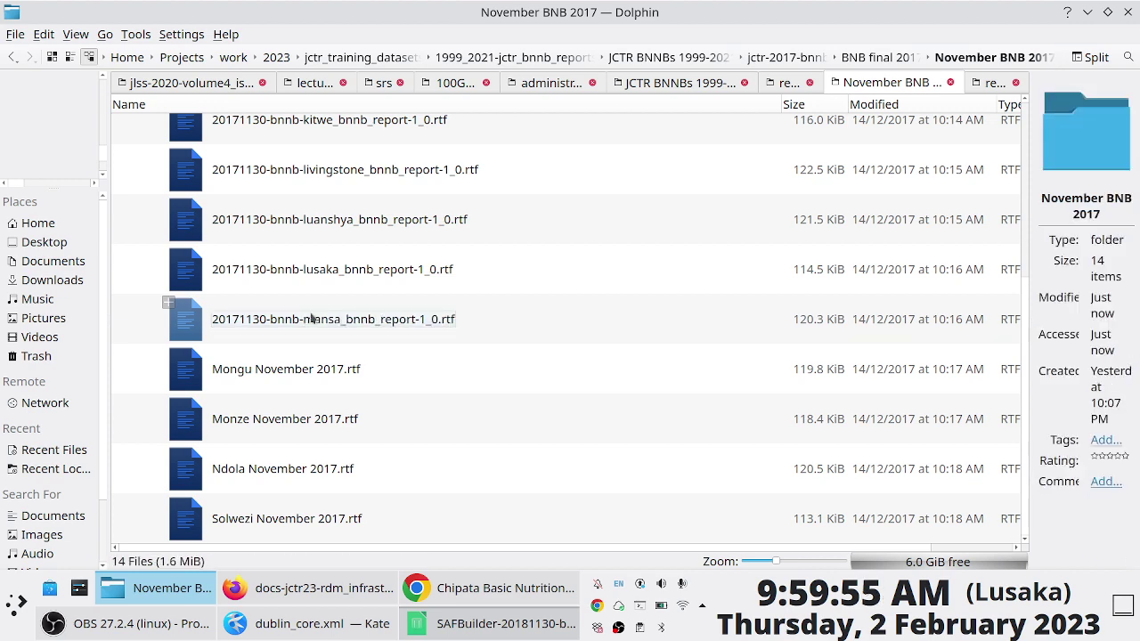
Rename Mongu November 2017.rtf to 20171130-bnnb-mongu_bnnb_report-1_0.rtf, based on the copied name
left_click(321, 367)
key("F2")
type("20171130-bnnb-chinsali_bnnb_report-1_0")
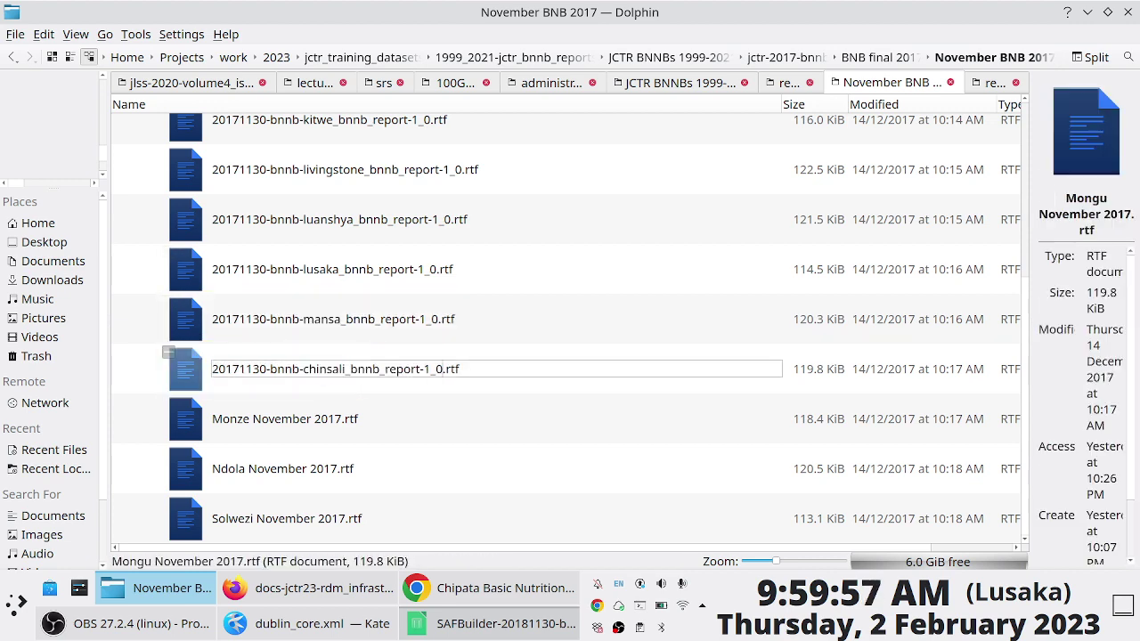
key("BackSpace")
key("BackSpace")
key("BackSpace")
key("BackSpace")
key("BackSpace")
key("BackSpace")
key("BackSpace")
key("BackSpace")
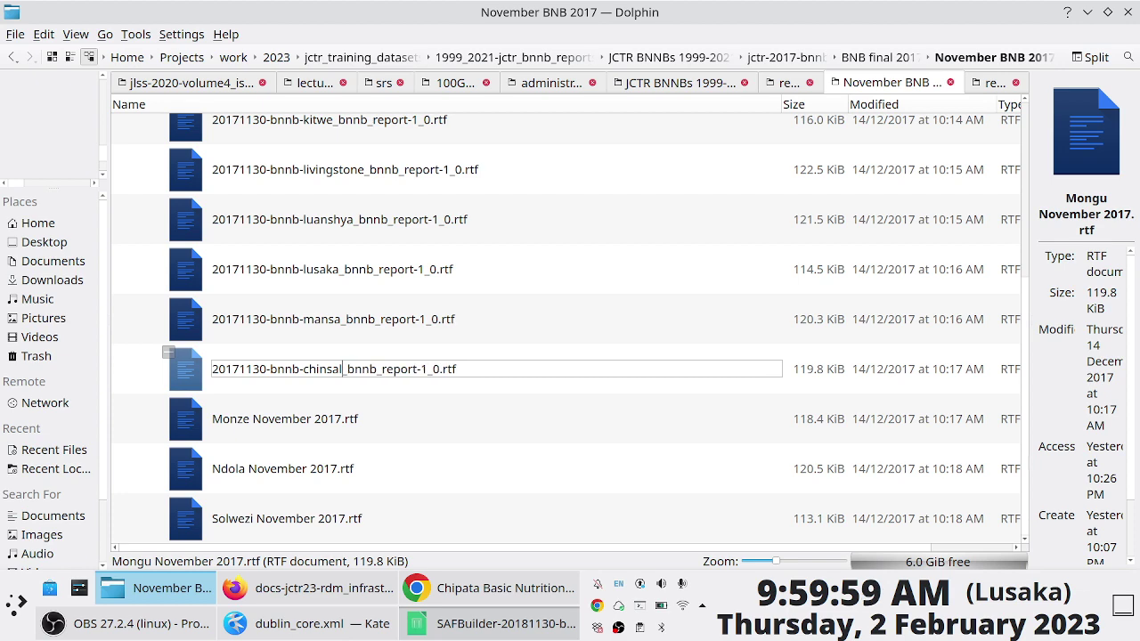
type("mongu")
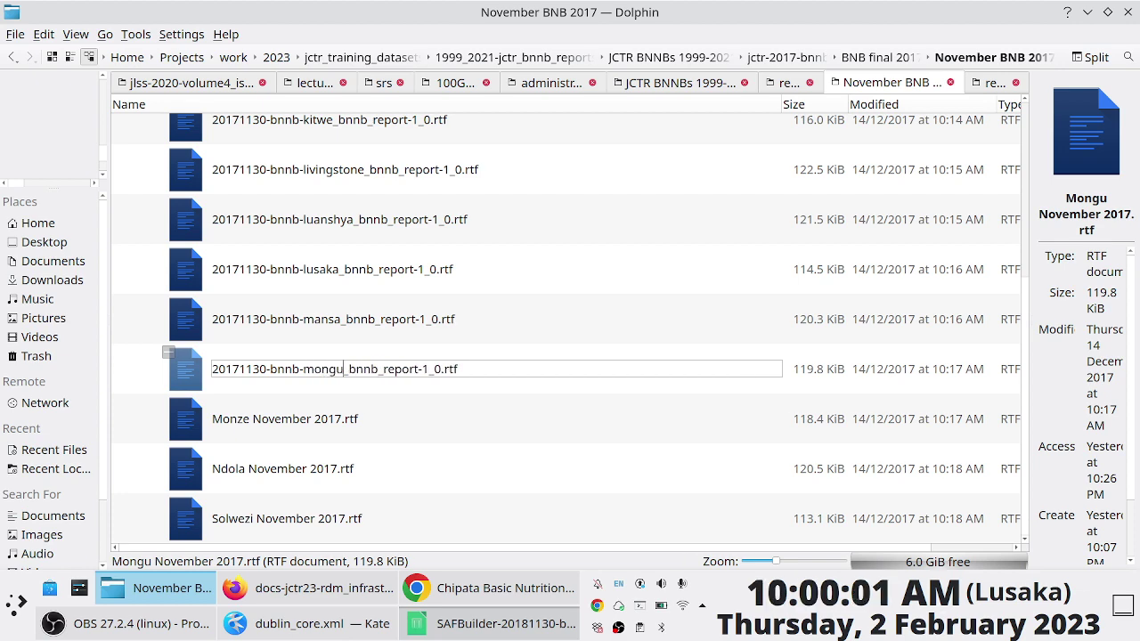
key("Return")
Rename Monze November 2017.rtf to 20171130-bnnb-monze_bnnb_report-1_0.rtf, based on the copied name
left_click(282, 425)
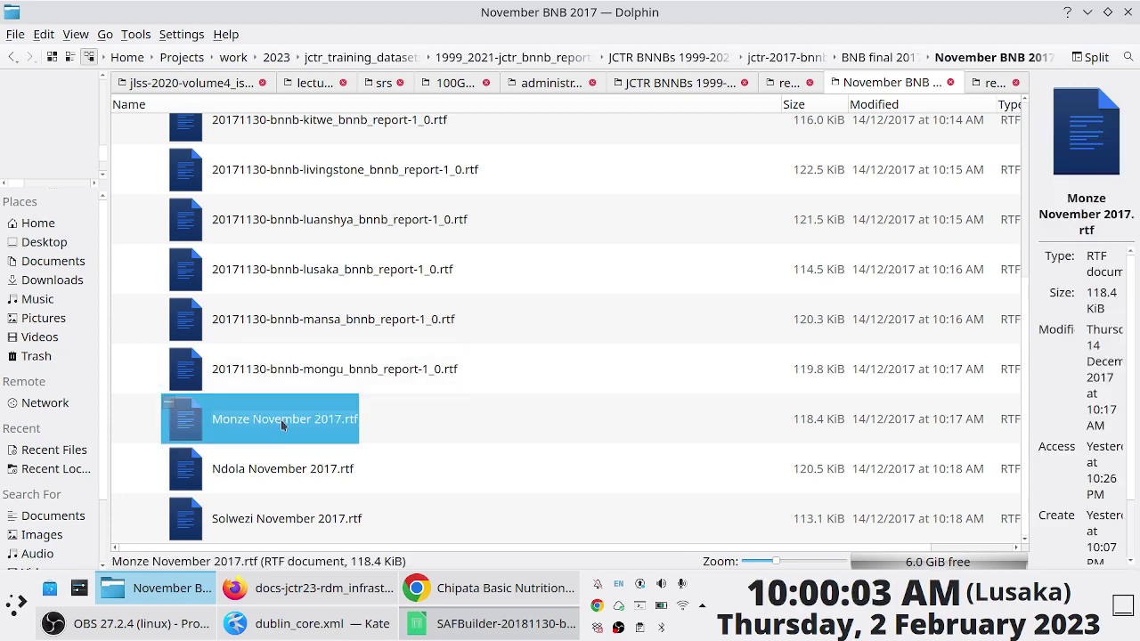
key("ctrl+v")
key("Escape")
key("F2")
type("20171130-bnnb-chinsali_bnnb_report-1_0")
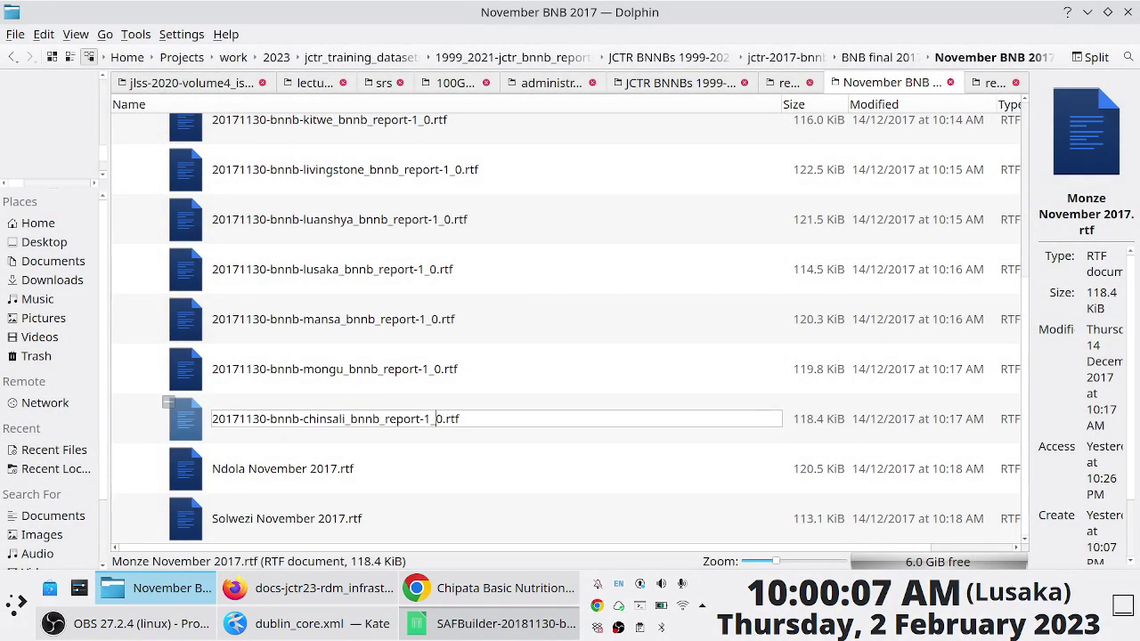
key("BackSpace")
key("BackSpace")
key("BackSpace")
key("BackSpace")
key("BackSpace")
key("BackSpace")
key("BackSpace")
key("BackSpace")
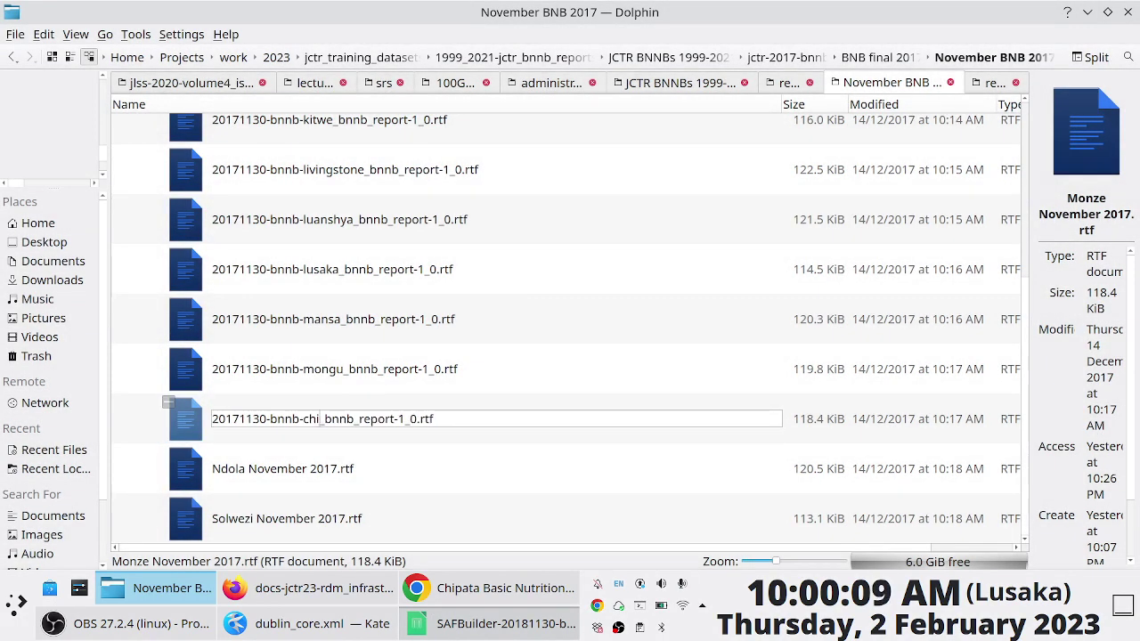
type("monze")
key("Return")
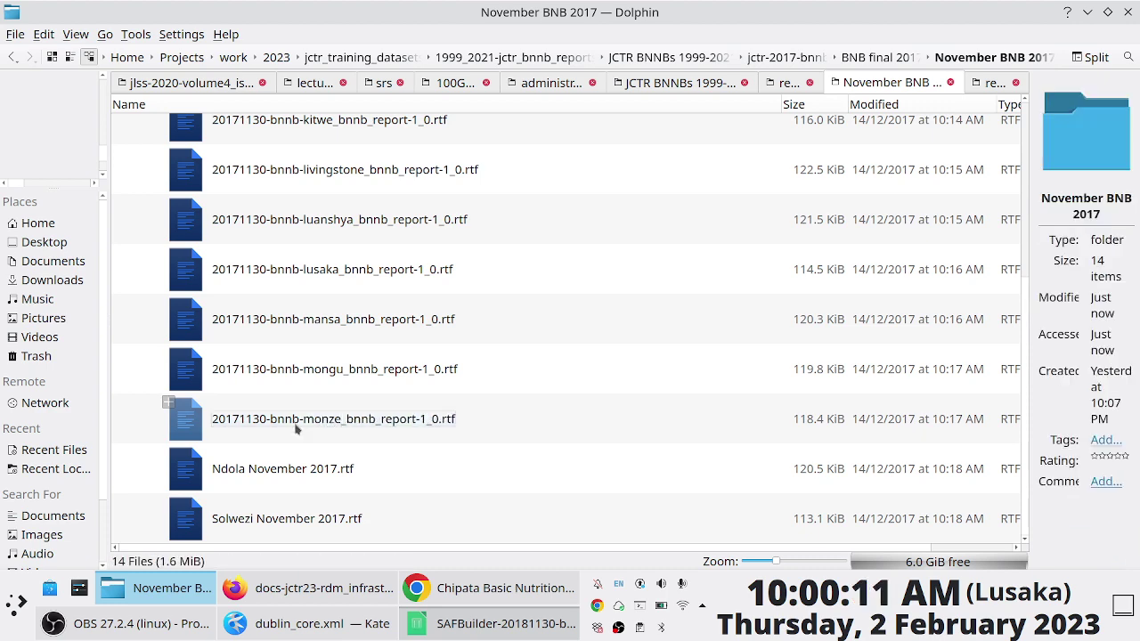
Rename Ndola November 2017.rtf to 20171130-bnnb-ndola_bnnb_report-1_0.rtf, based on the copied name
left_click(250, 484)
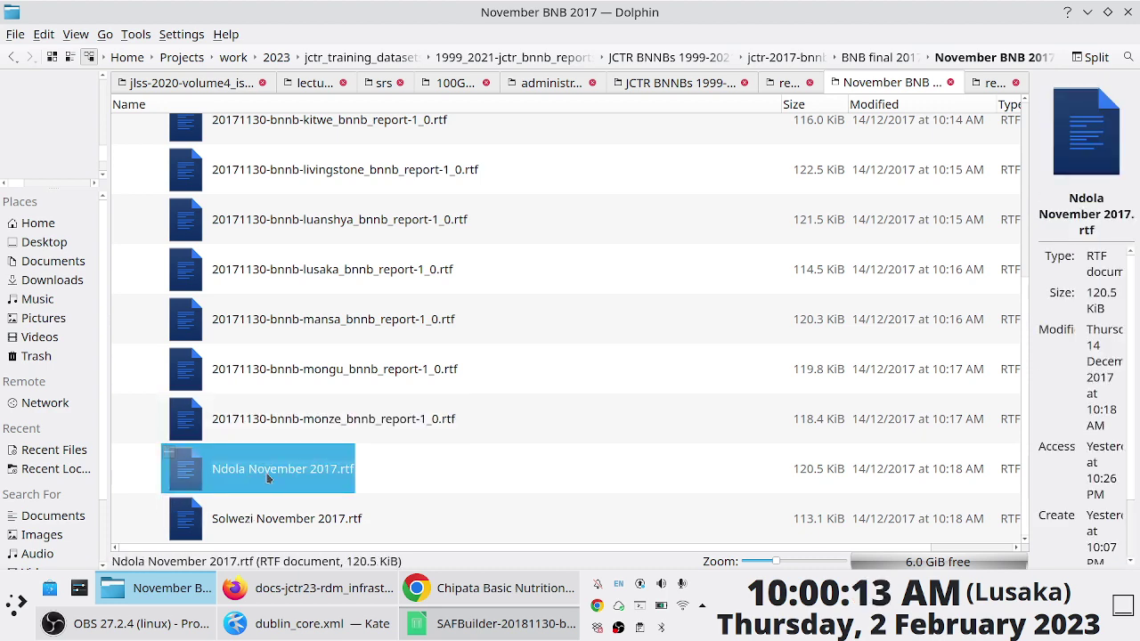
key("F2")
type("20171130-bnnb-chinsali_bnnb_report-1_0")
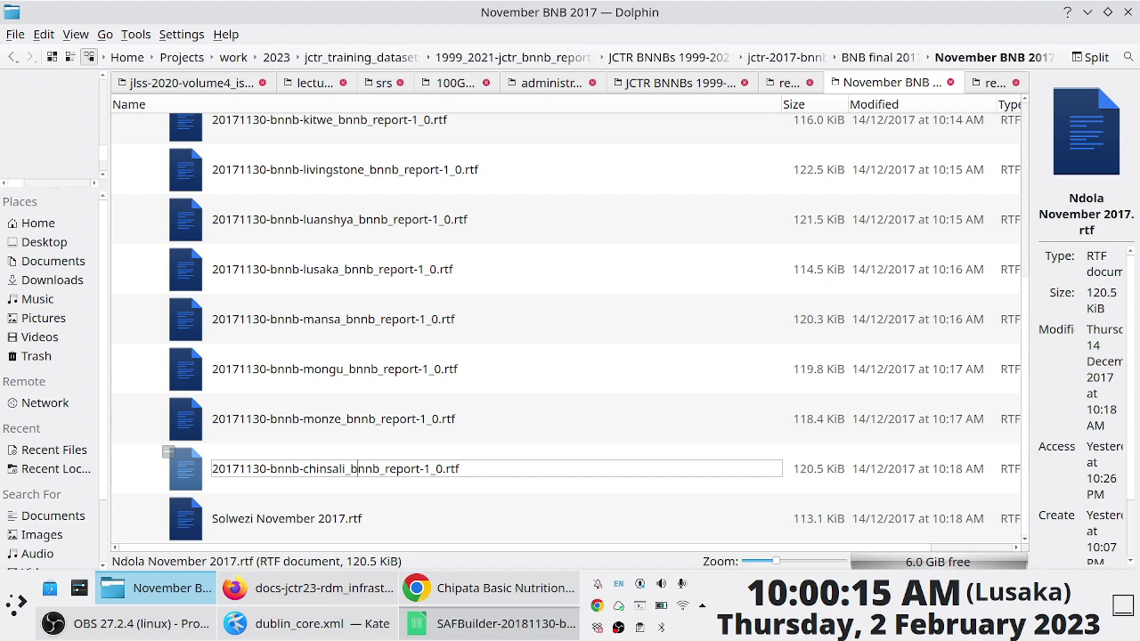
key("BackSpace")
key("BackSpace")
key("BackSpace")
key("BackSpace")
key("BackSpace")
key("BackSpace")
key("BackSpace")
key("BackSpace")
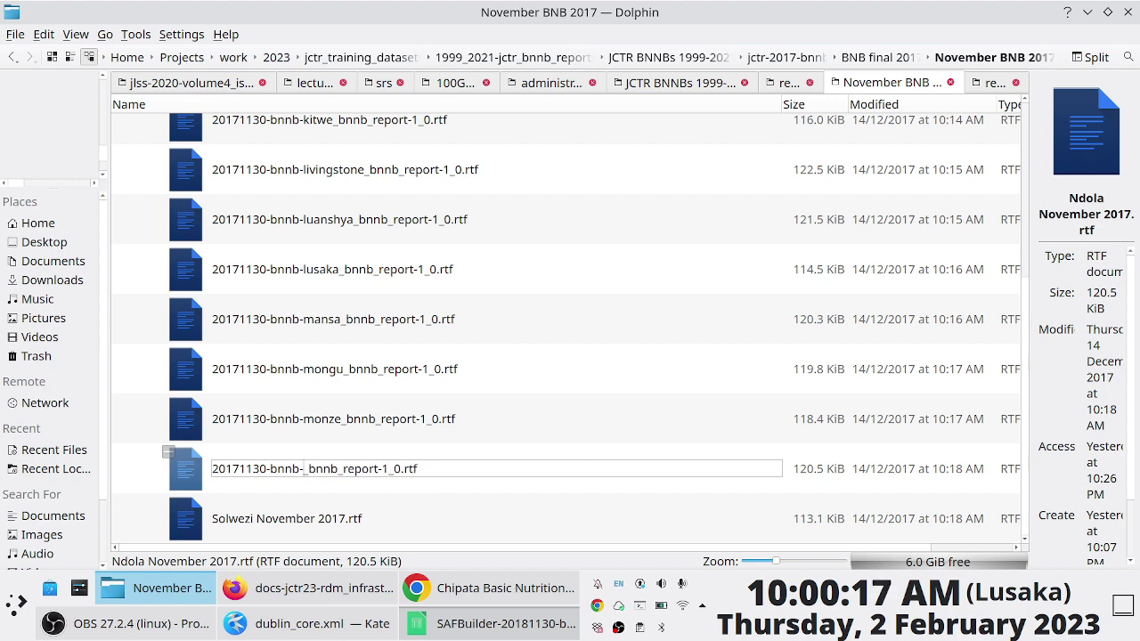
type("ndola")
key("Return")
Rename Solwezi November 2017.rtf to 20171130-bnnb-solwezi_bnnb_report-1_0.rtf, based on the copied name
left_click(318, 523)
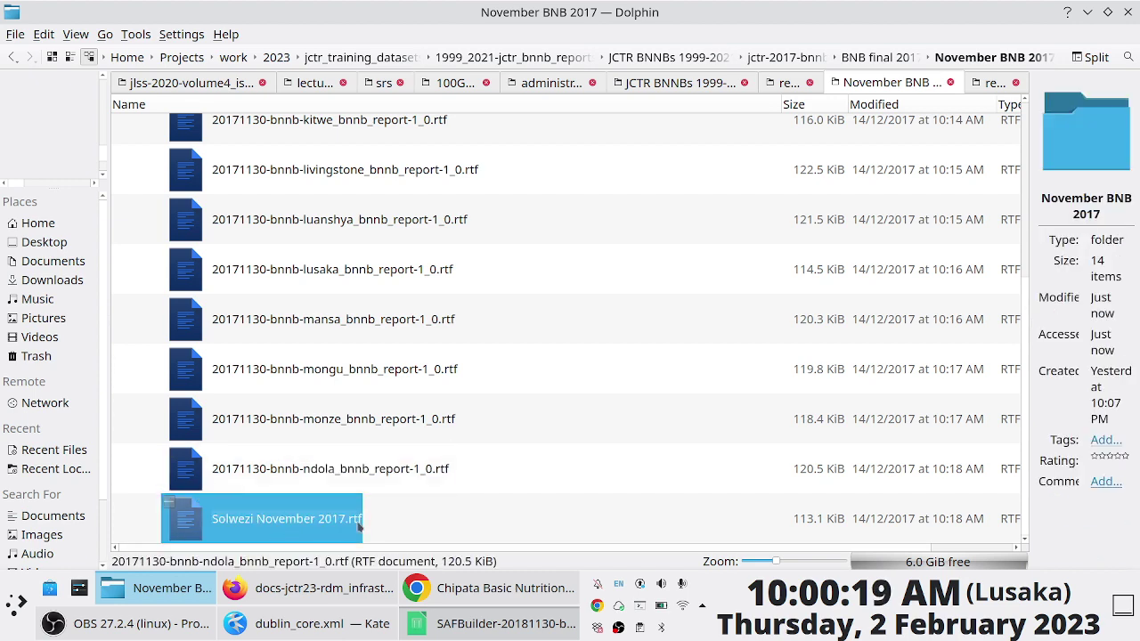
key("F2")
type("20171130-bnnb-chinsali_bnnb_report-1_0")
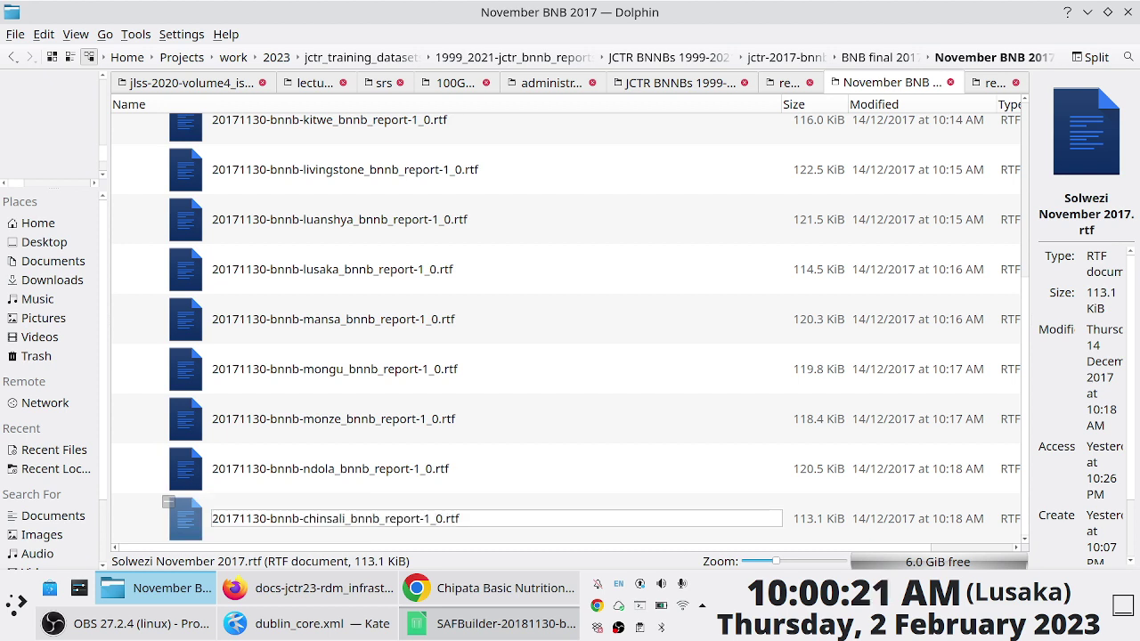
key("BackSpace")
key("BackSpace")
key("BackSpace")
key("BackSpace")
key("BackSpace")
key("BackSpace")
key("BackSpace")
key("BackSpace")
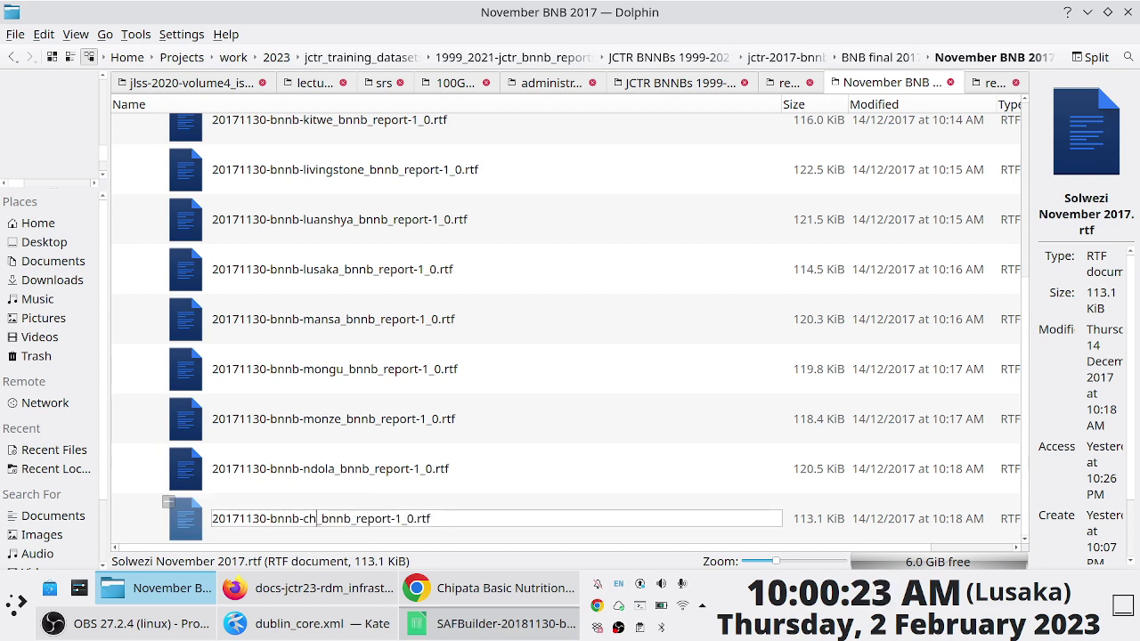
type("solwezi")
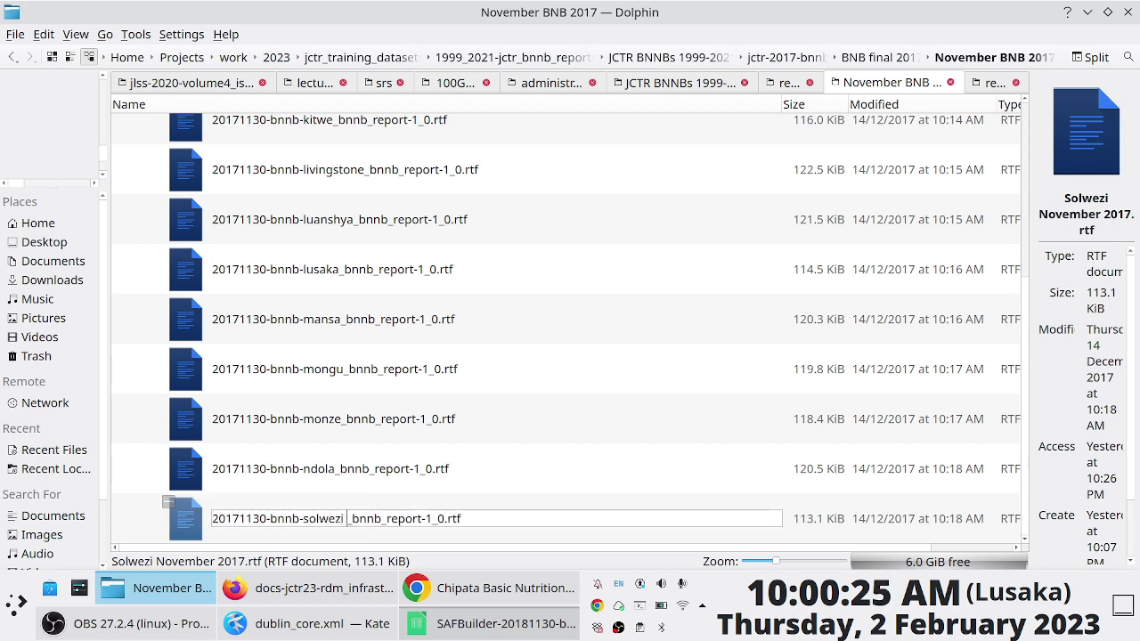
key("Return")
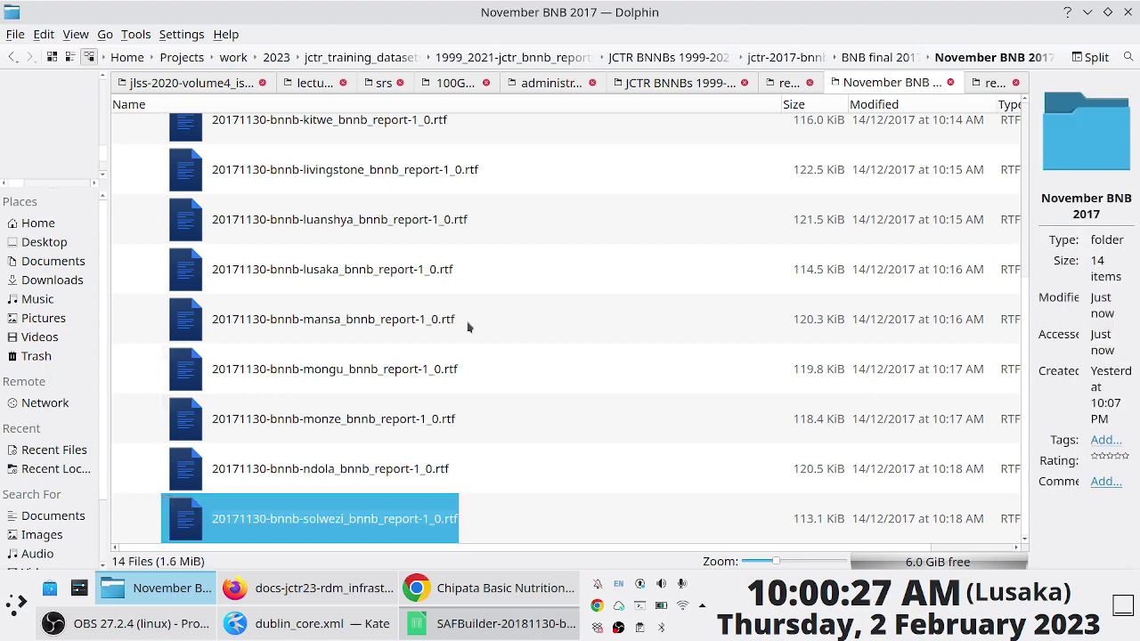
Select all the renamed November 2017 RTF reports, from 20171130-bnnb-chinsali_bnnb_report-1_0.rtf through 20171130-bnnb-solwezi_bnnb_report-1_0.rtf
scroll(372, 286, "up", 5)
left_click(356, 161)
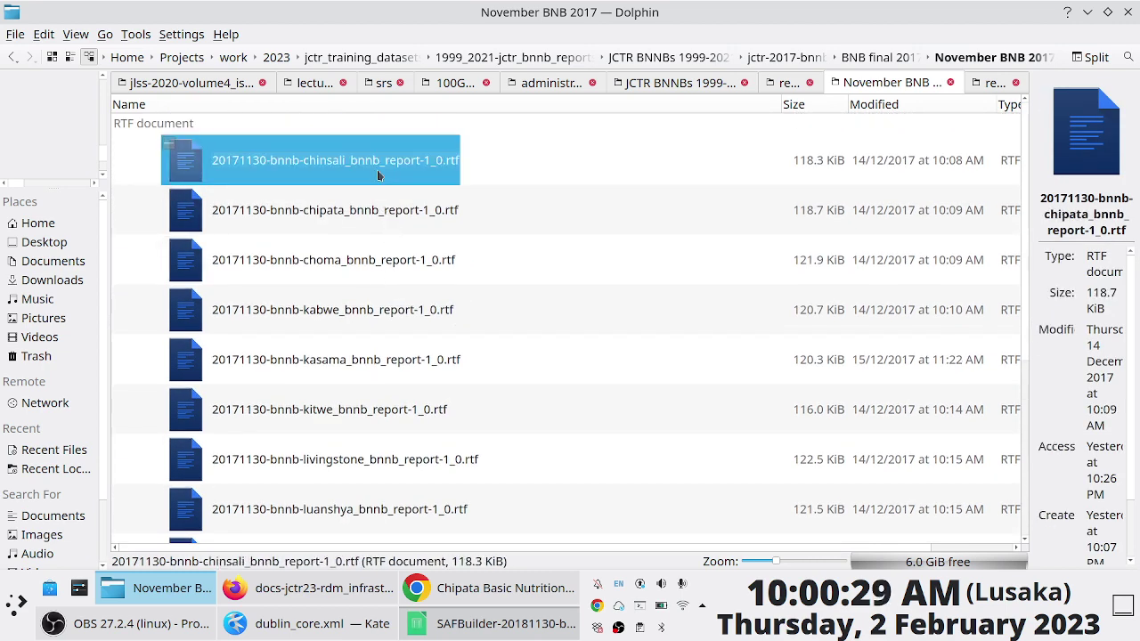
scroll(408, 439, "down", 5)
left_click(392, 520, "shift")
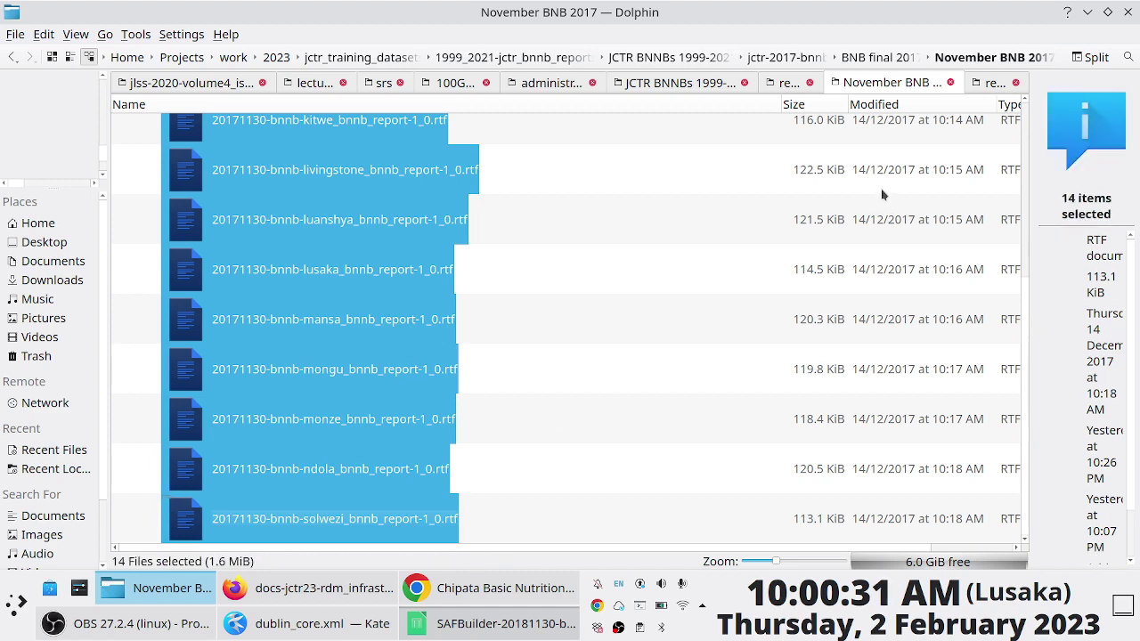
Create a folder named 20171130-bnnb inside jctr-historical_data-batch_uploads
left_click(989, 82)
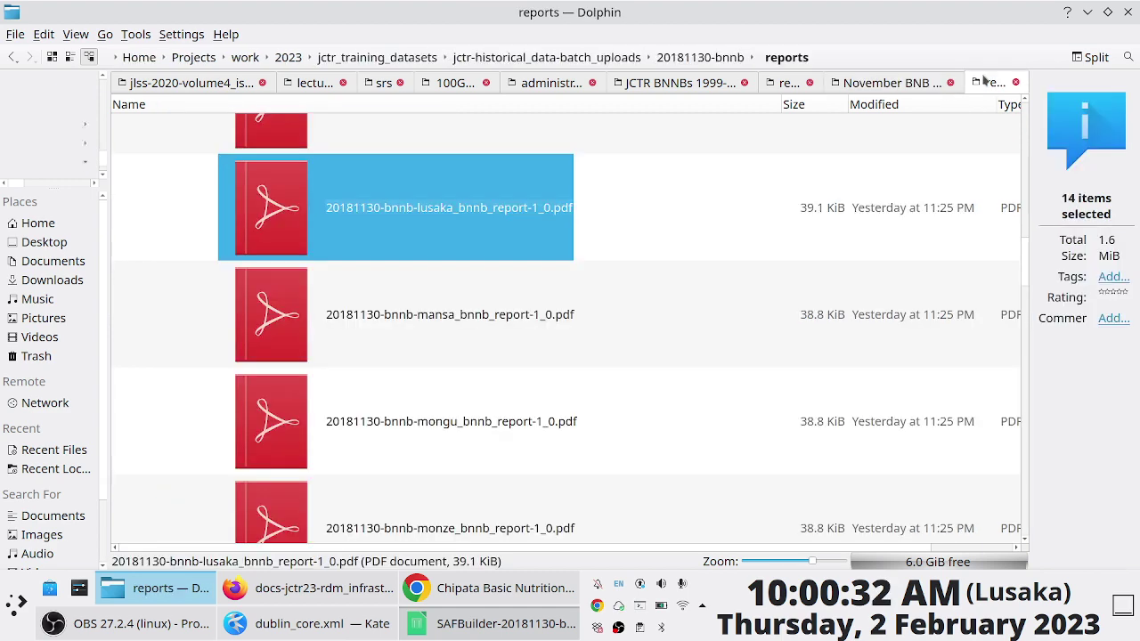
left_click(700, 57)
left_click(591, 59)
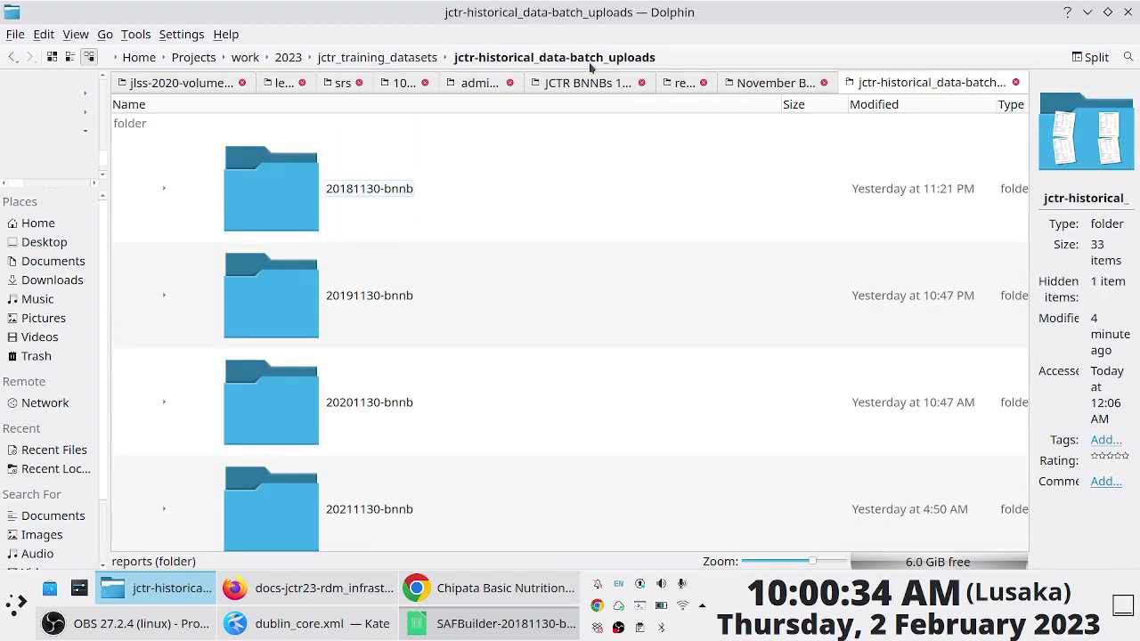
right_click(619, 249)
mouse_move(676, 255)
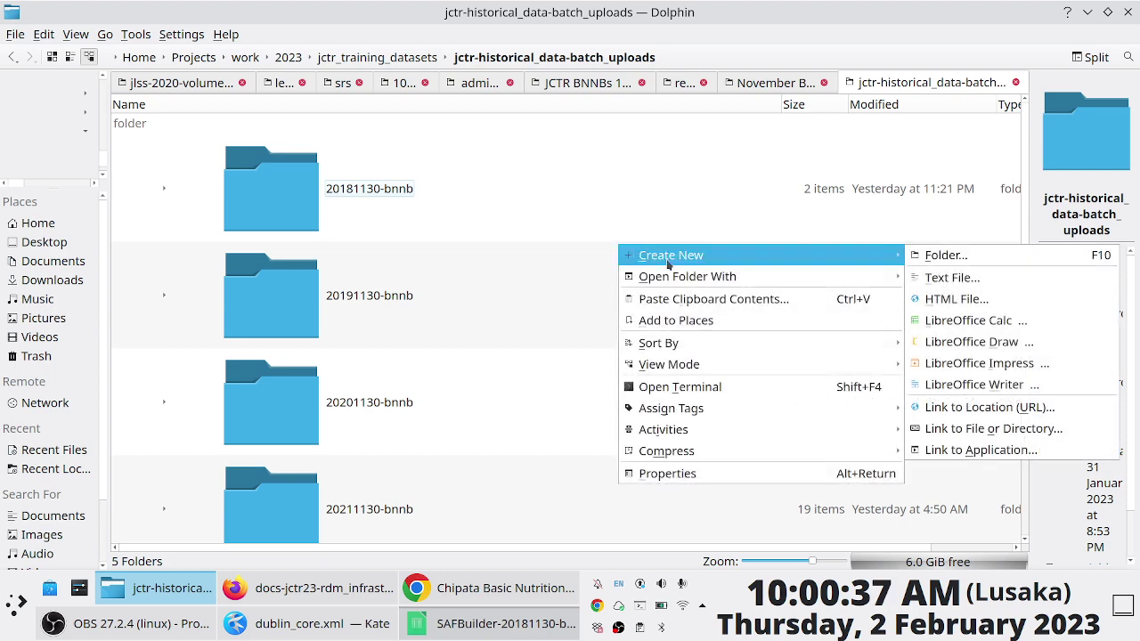
left_click(922, 260)
type("2")
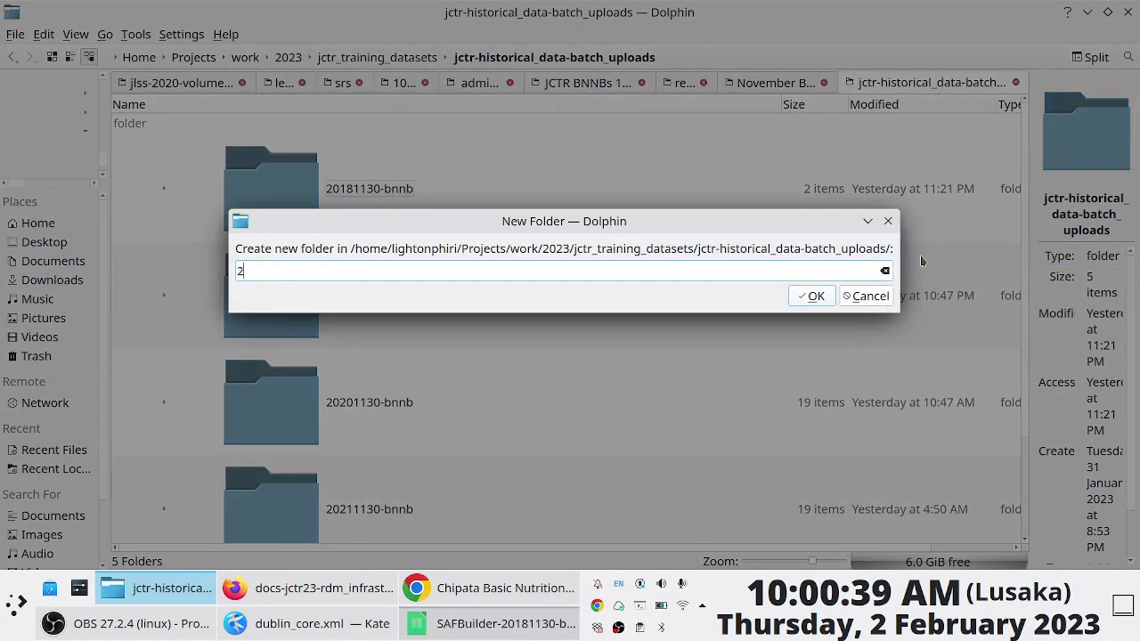
type("0171130-bnnb")
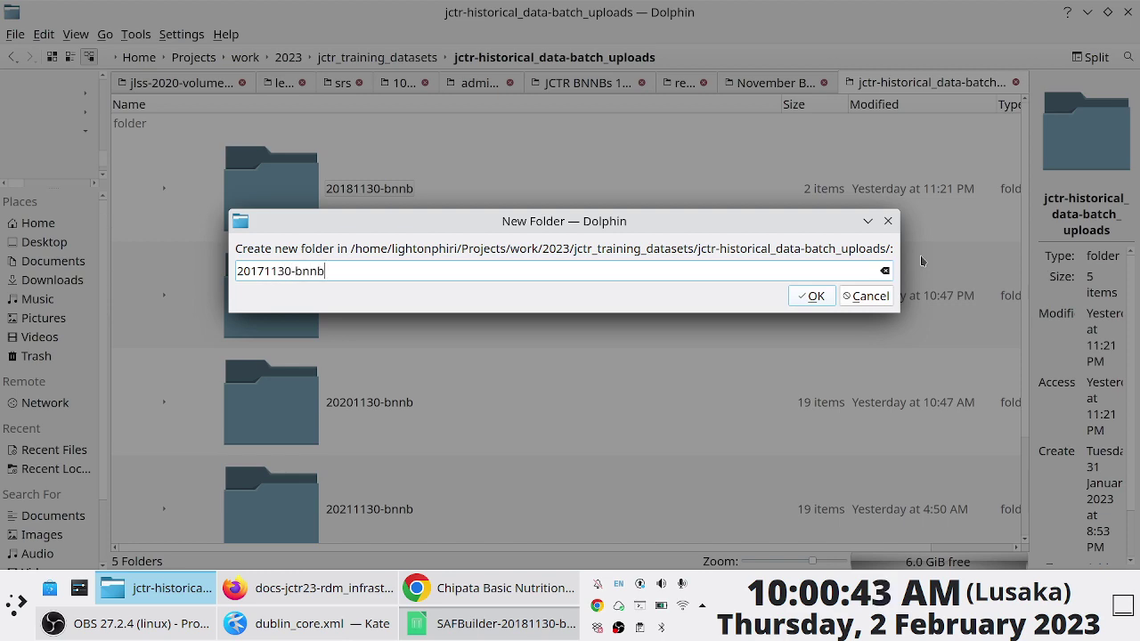
key("Return")
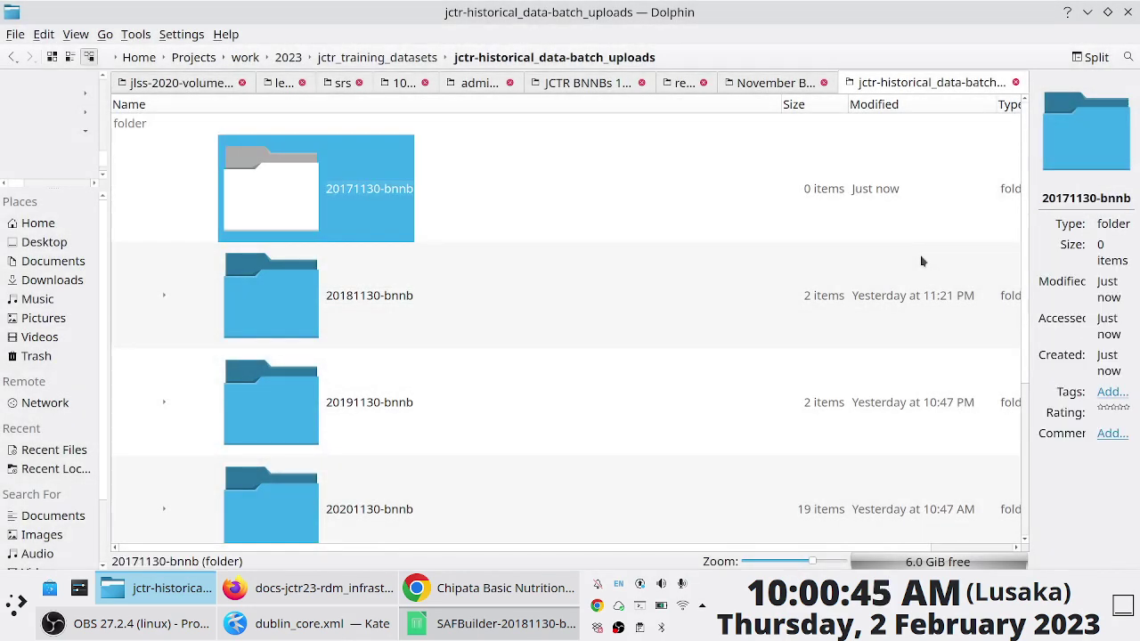
Check the subfolder layout of 20181130-bnnb, and create and open a matching reports subfolder inside 20171130-bnnb
key("Down")
key("Return")
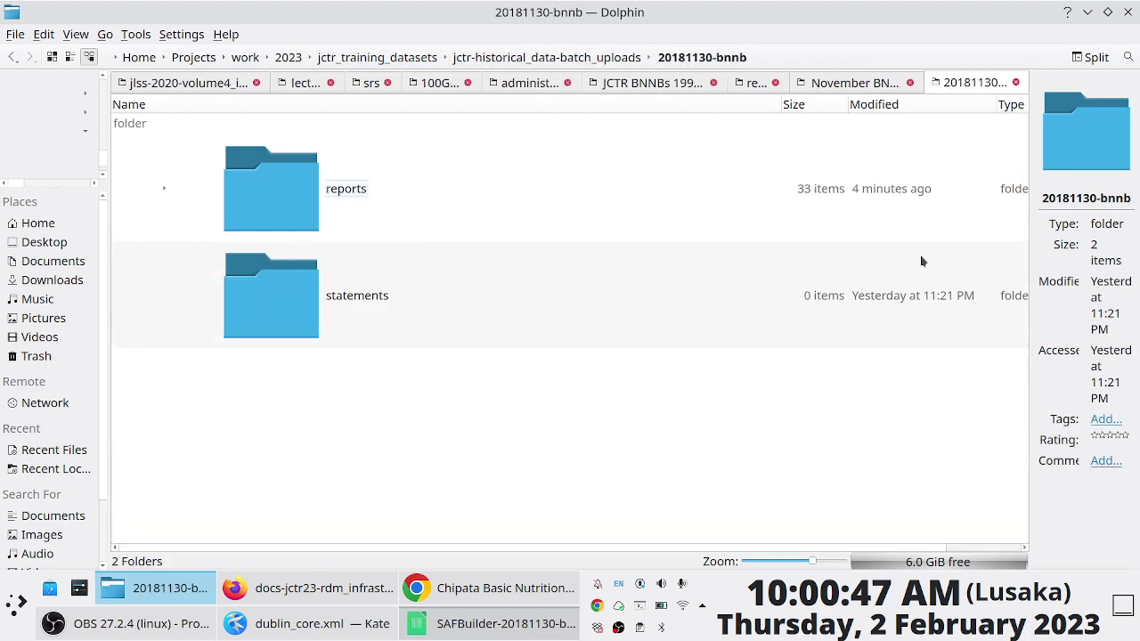
key("BackSpace")
key("Up")
key("Return")
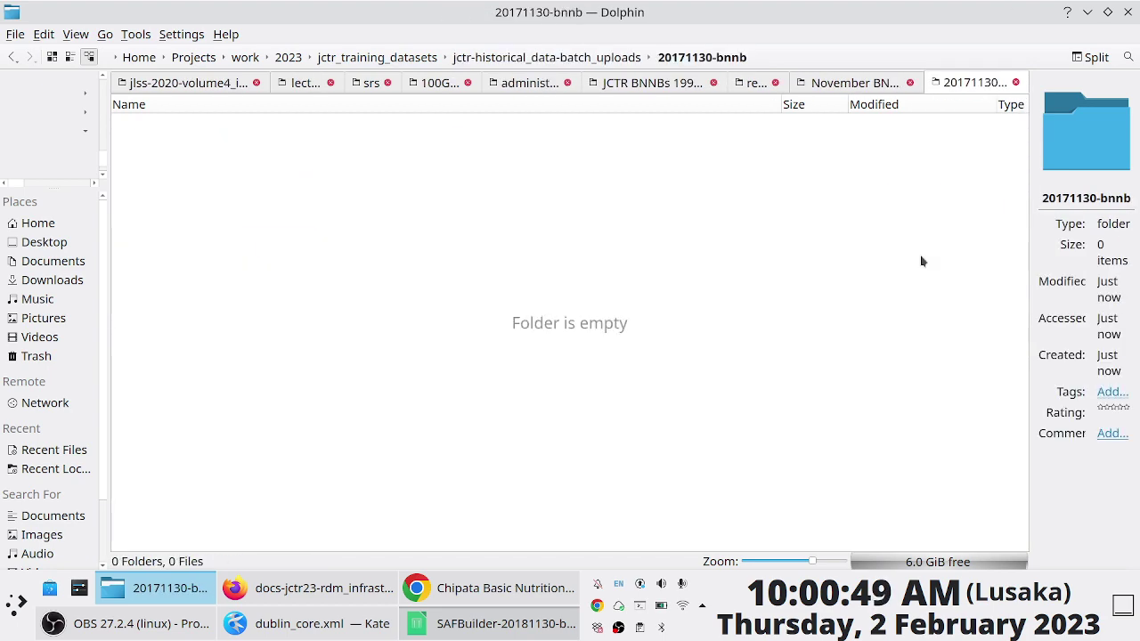
right_click(641, 235)
mouse_move(659, 241)
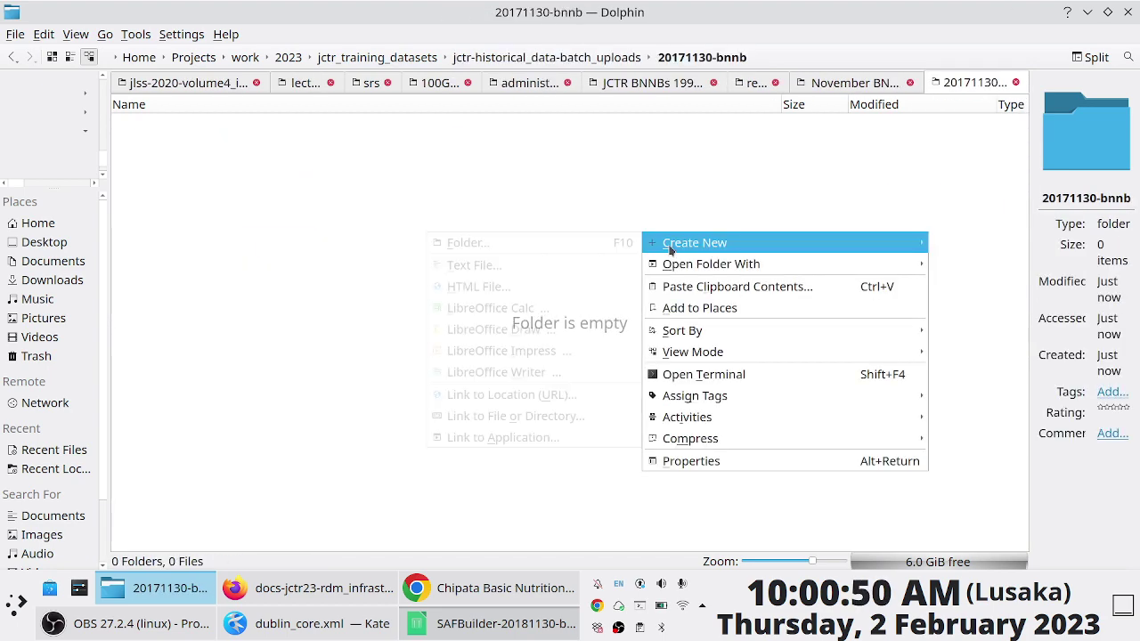
left_click(591, 249)
type("reports")
key("Return")
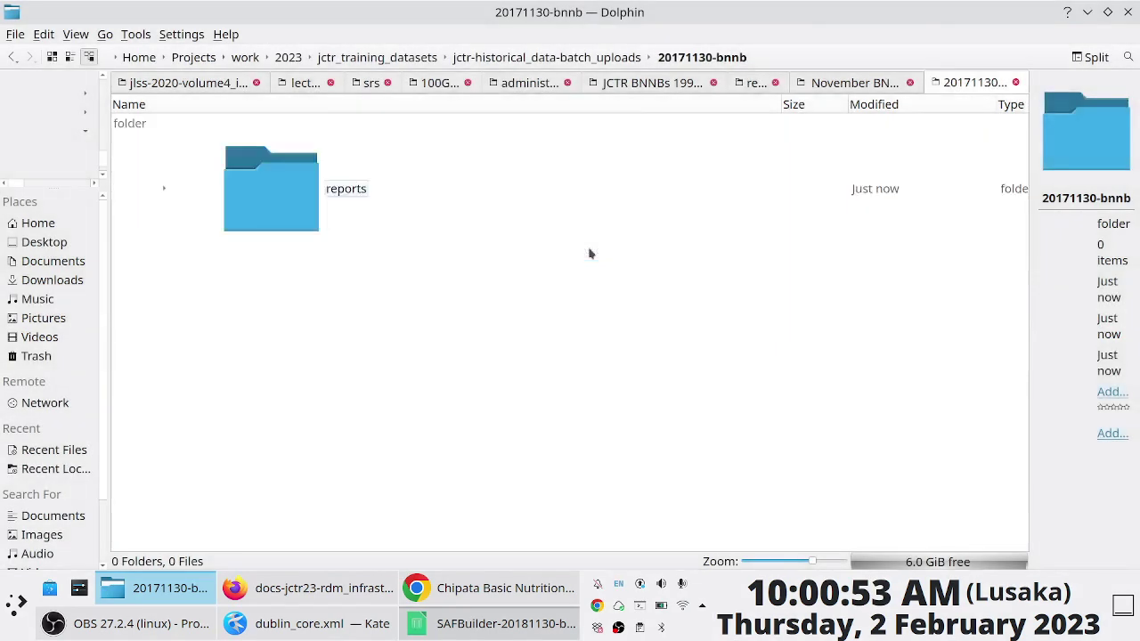
key("Return")
Copy the selected RTF reports from November BNB 2017 into the 20171130-bnnb reports folder
left_click(917, 84)
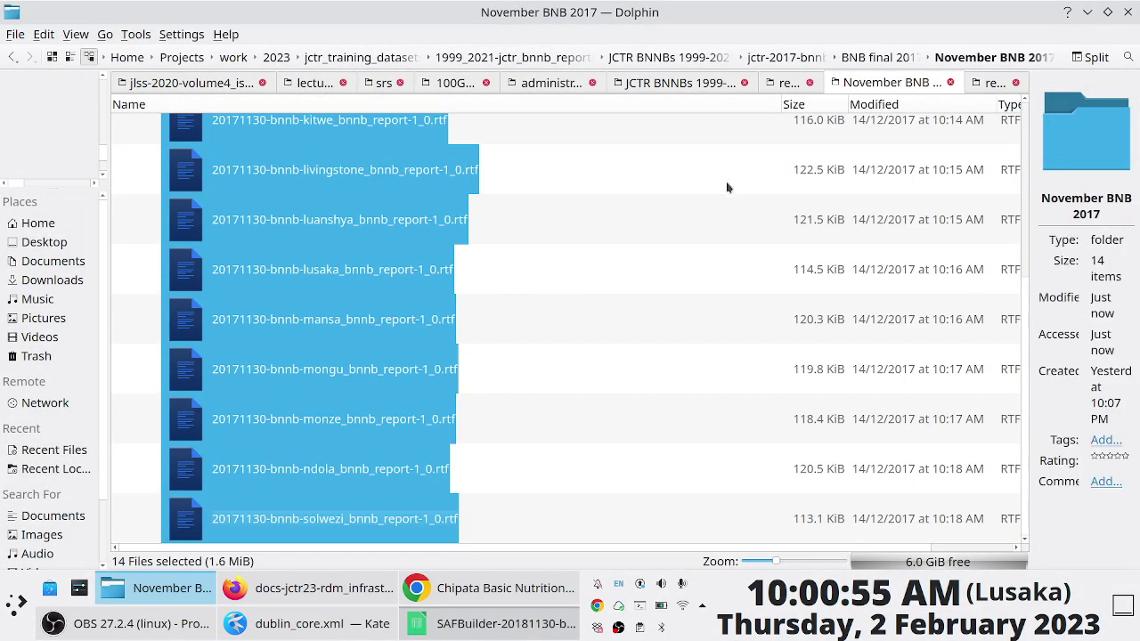
left_click(991, 82)
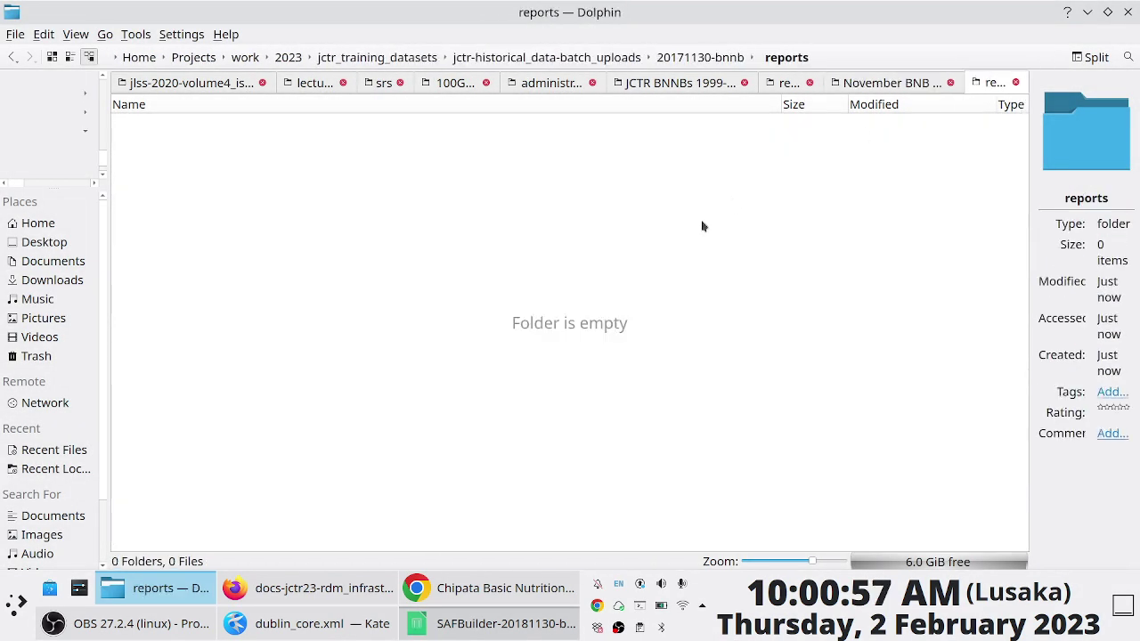
key("ctrl+v")
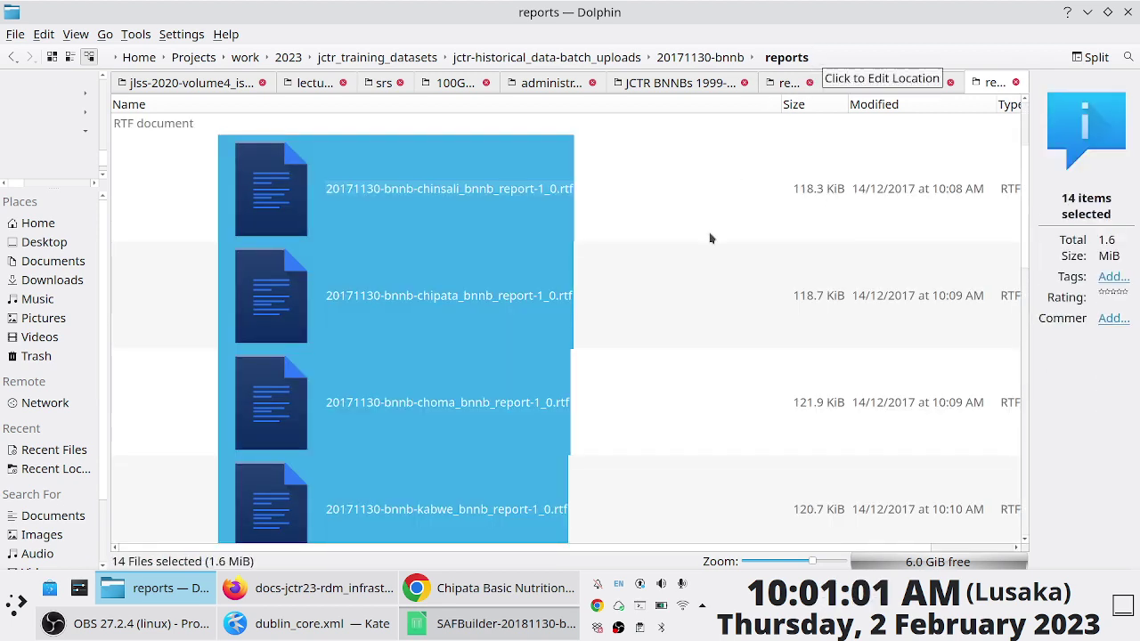
scroll(709, 238, "down", 5)
scroll(710, 238, "up", 5)
Open the drop-down terminal and change the working directory to ../../20171130-bnnb/
key("F12")
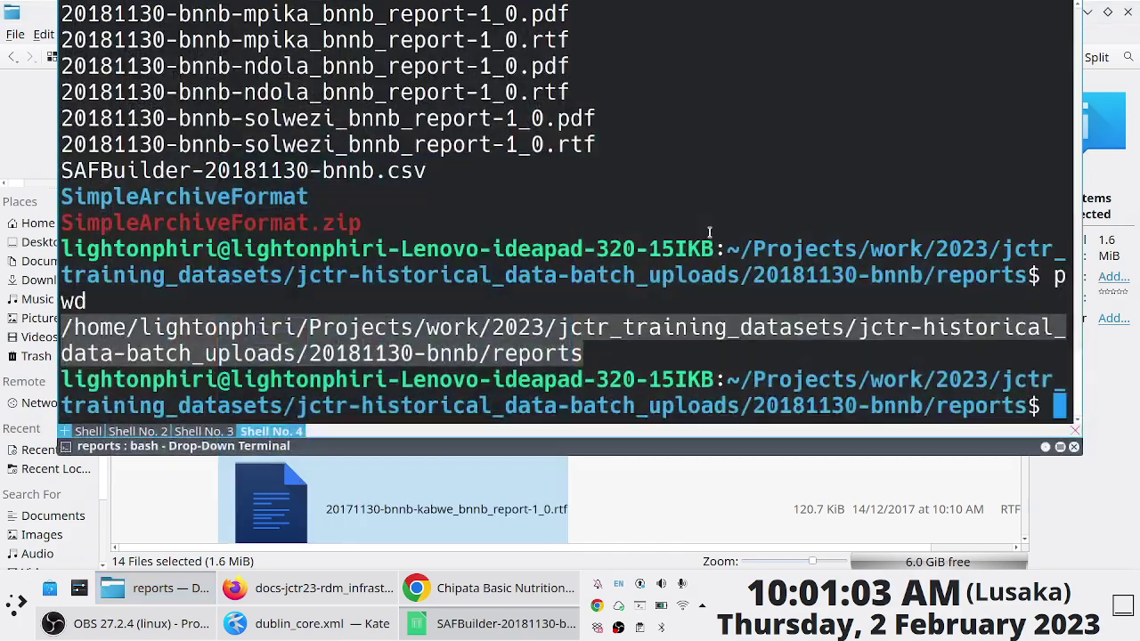
key("Return")
key("Return")
key("Return")
type("cd")
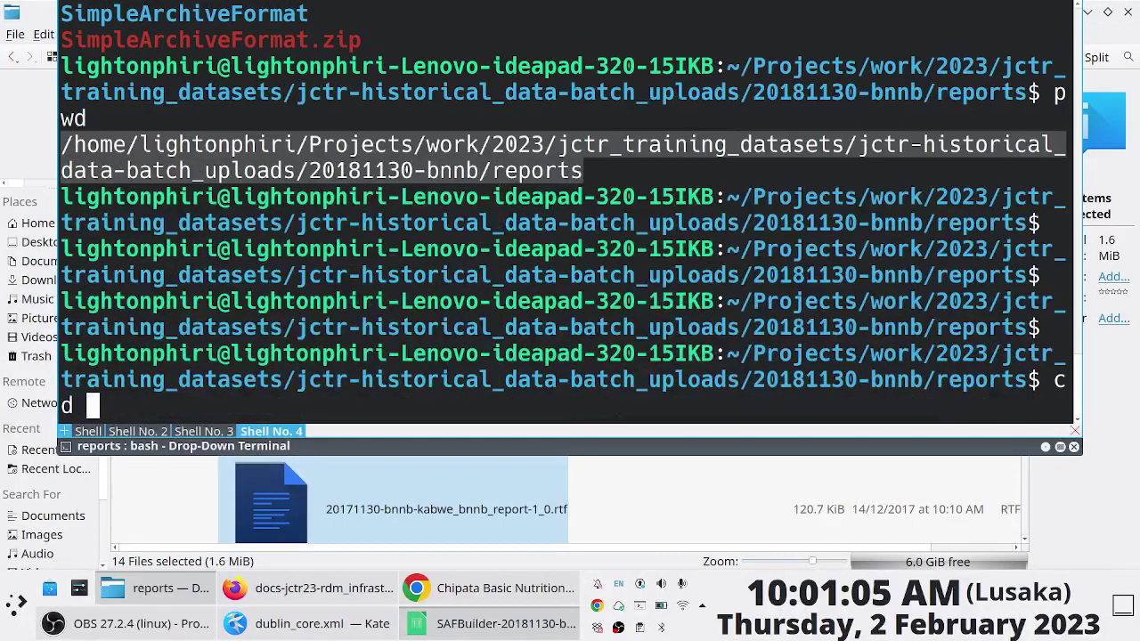
key("BackSpace")
key("BackSpace")
type("cd ../../")
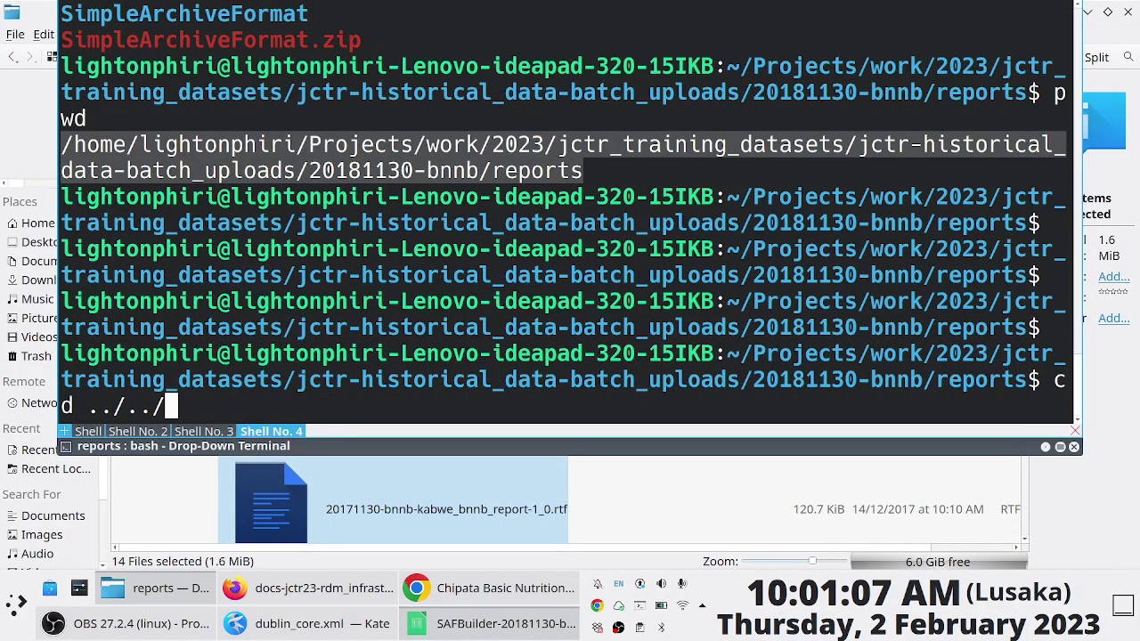
type("2017")
key("Tab")
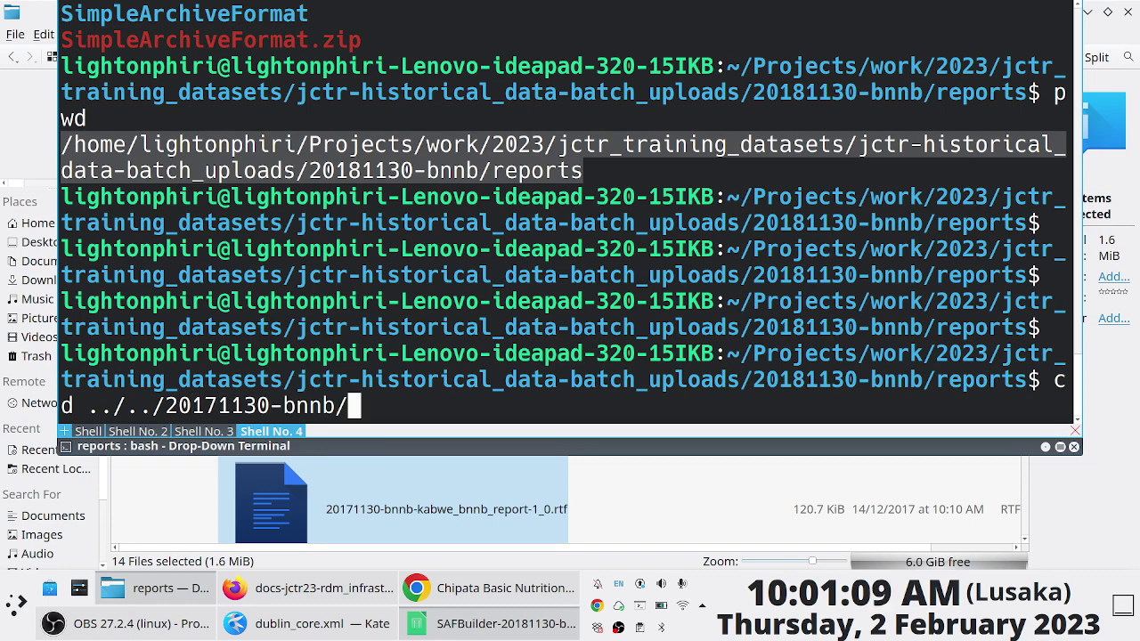
key("Return")
List the contents of 20171130-bnnb, change into reports/ and list its files
type("ls")
key("Return")
type("cd reports/")
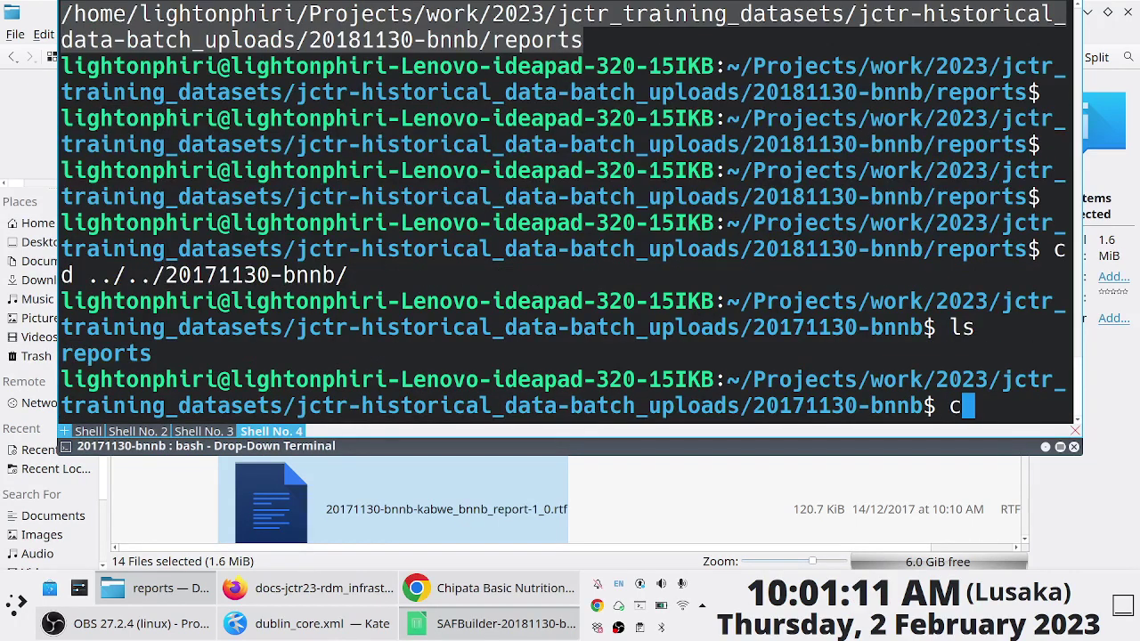
key("Return")
type("ls")
key("Return")
Search the shell history for the LibreOffice conversion command with history | grep libre
type("h")
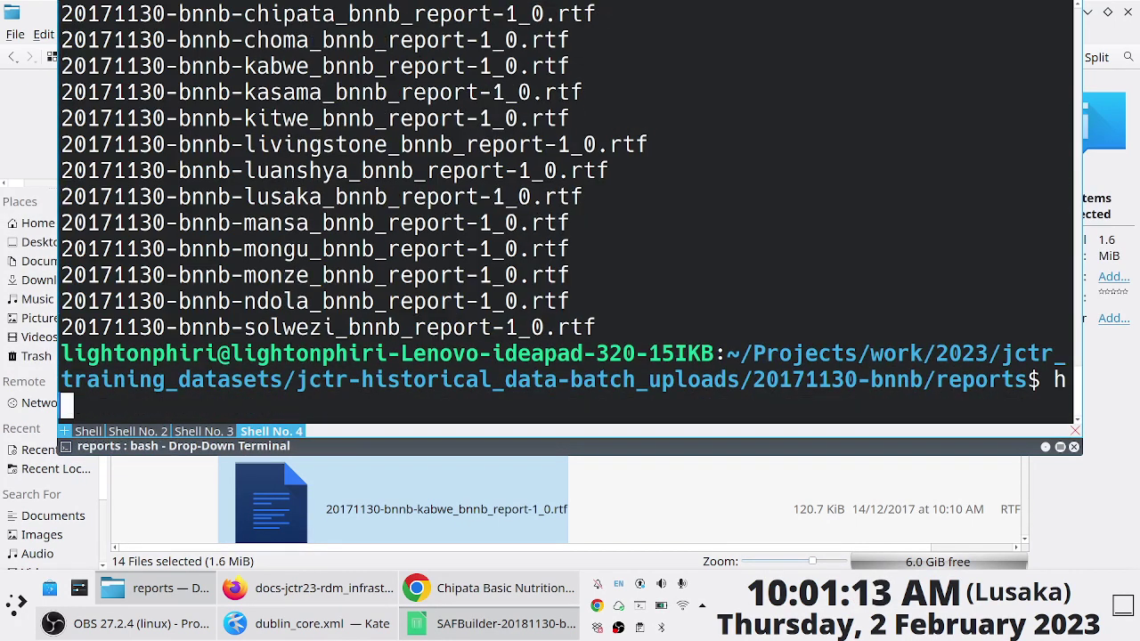
type("istory | grep ")
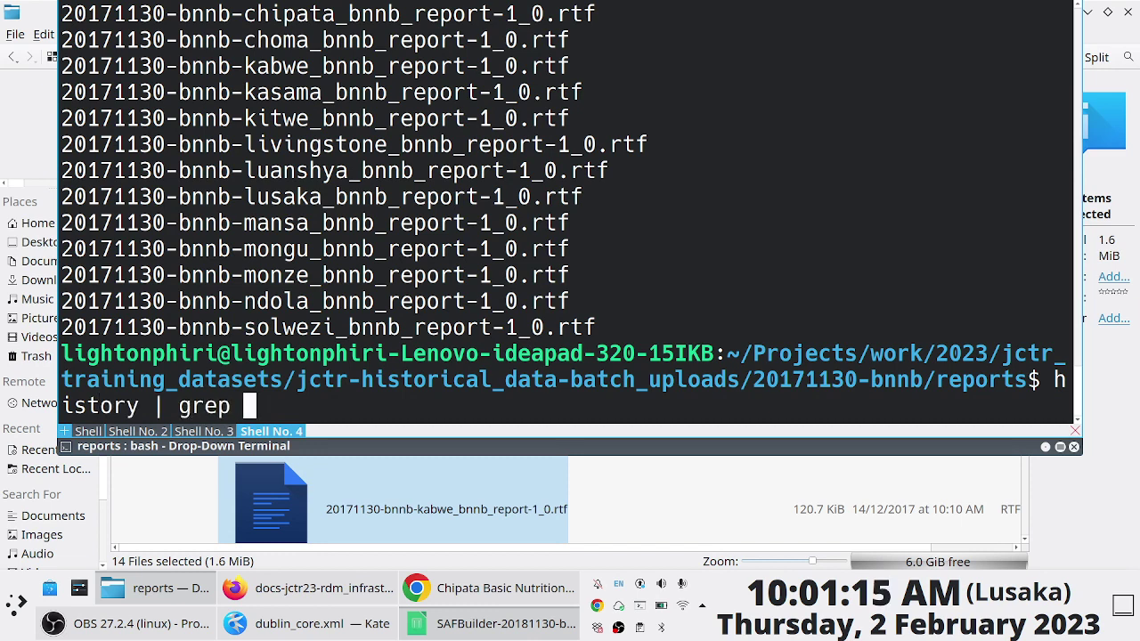
type("libre")
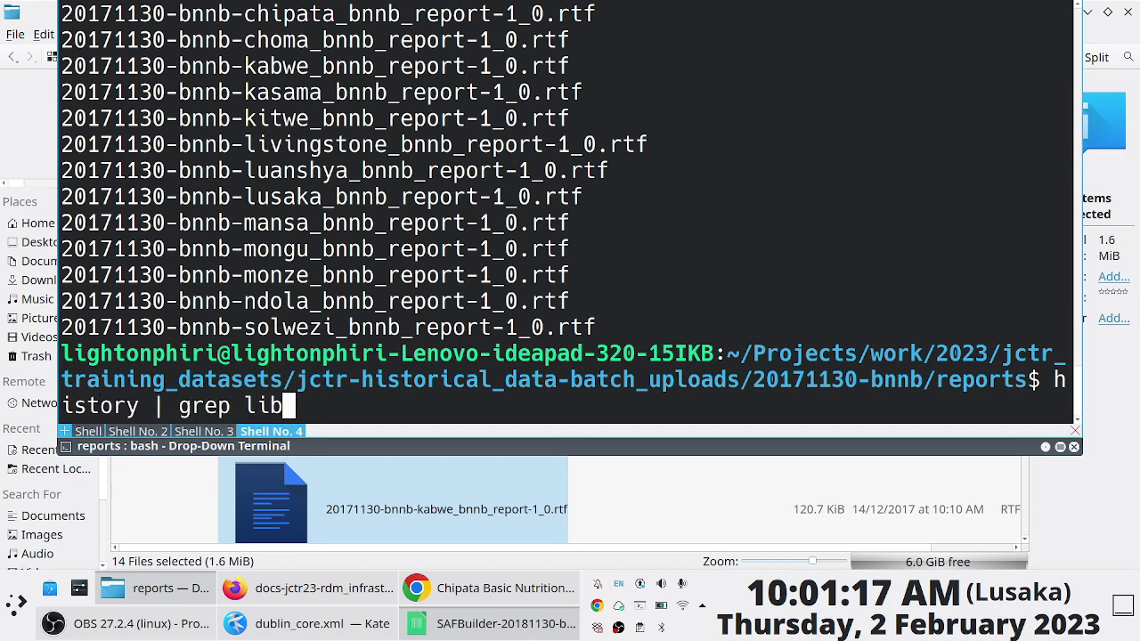
key("Return")
type("\\")
key("BackSpace")
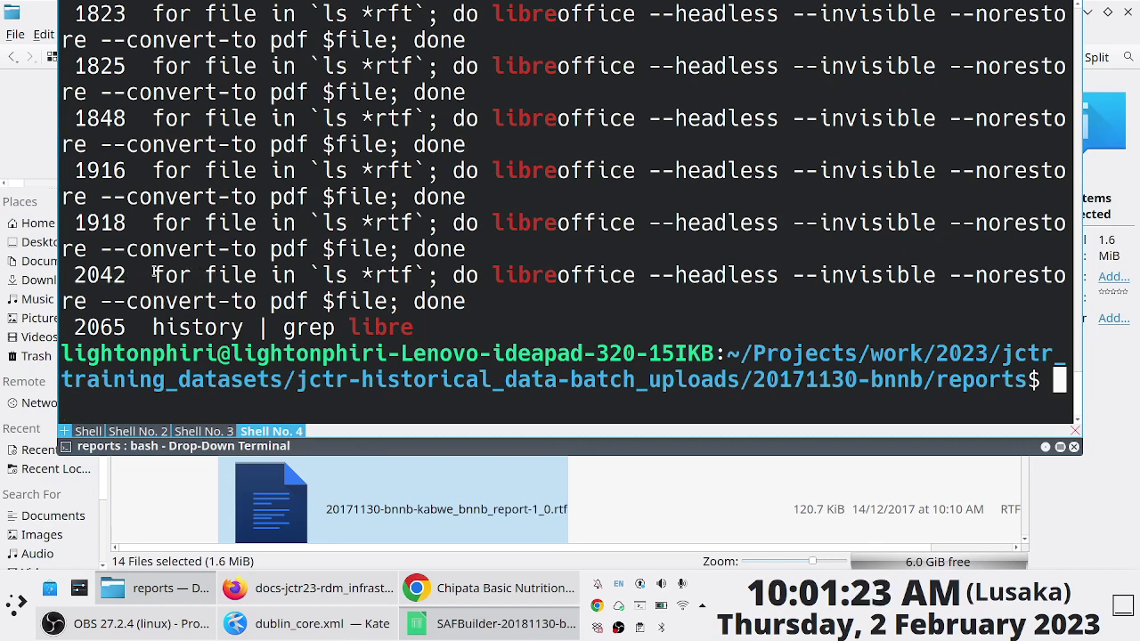
Clear the terminal and rerun the latest LibreOffice loop from the history to convert every RTF file in the folder to PDF
left_click_drag(154, 275, 465, 306)
key("ctrl+c")
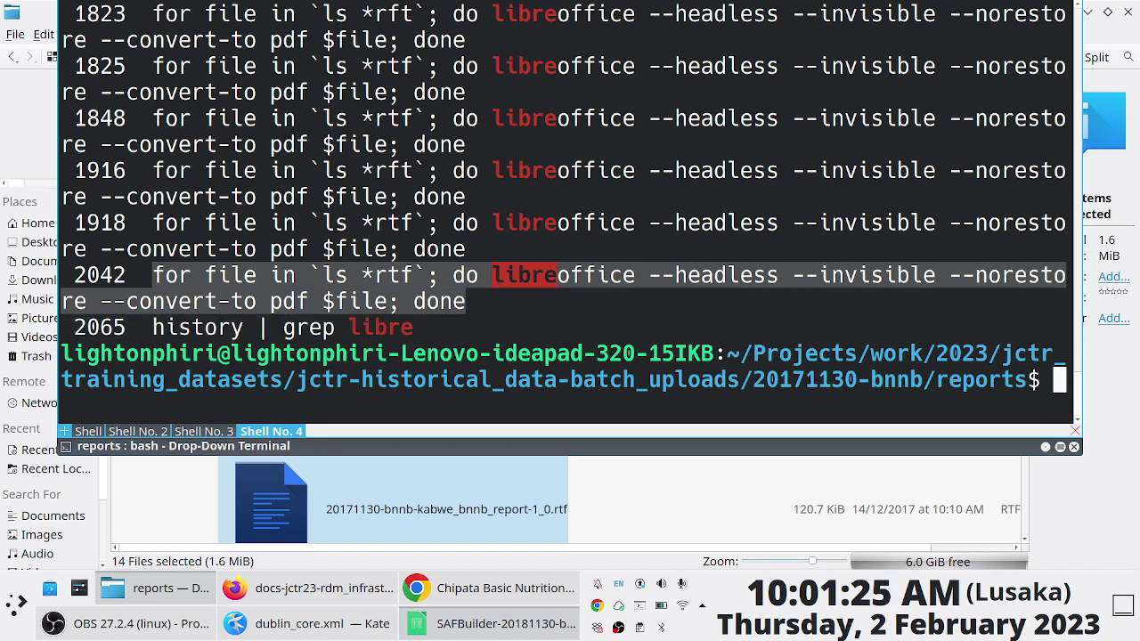
key("Return")
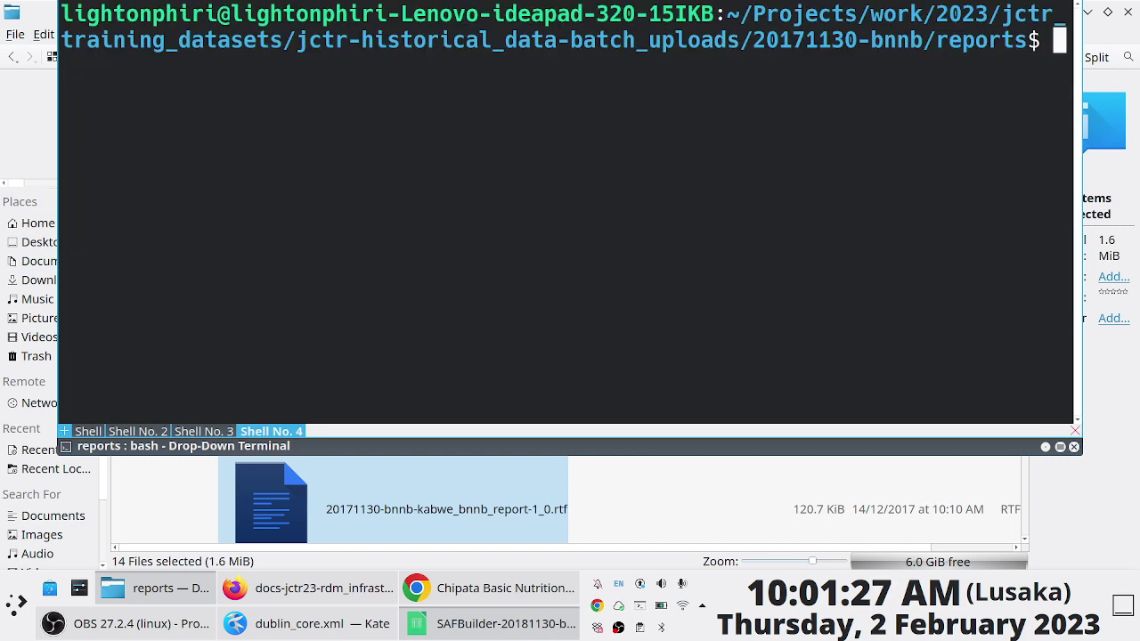
key("ctrl+shift+v")
key("Return")
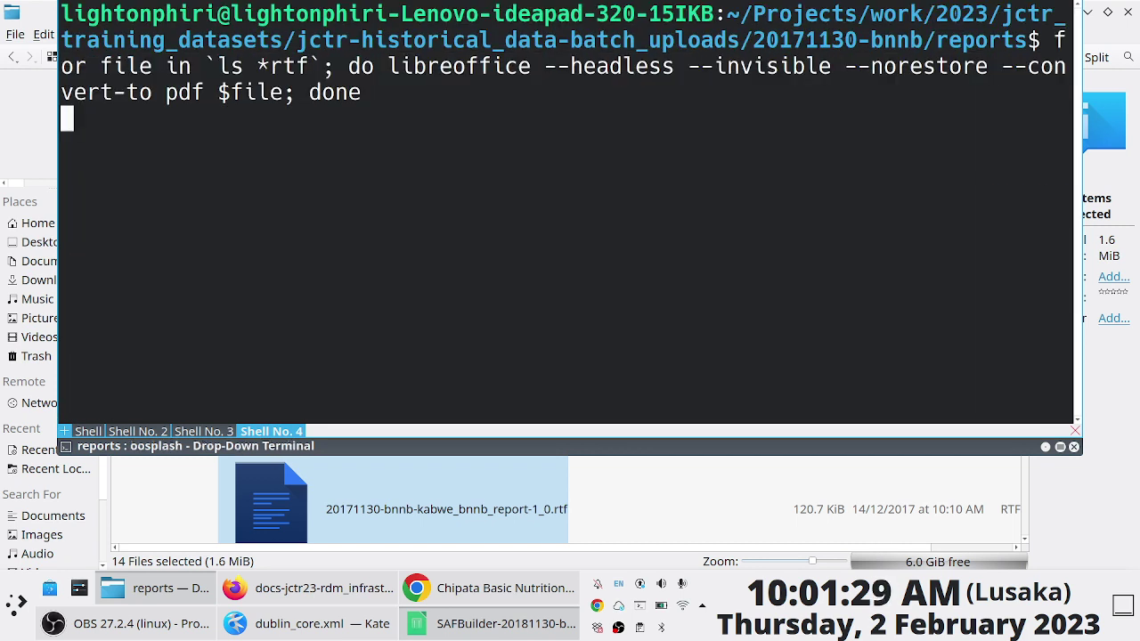
Check the conversion's progress in the terminal and the generated PDF files in the reports folder
key("F12")
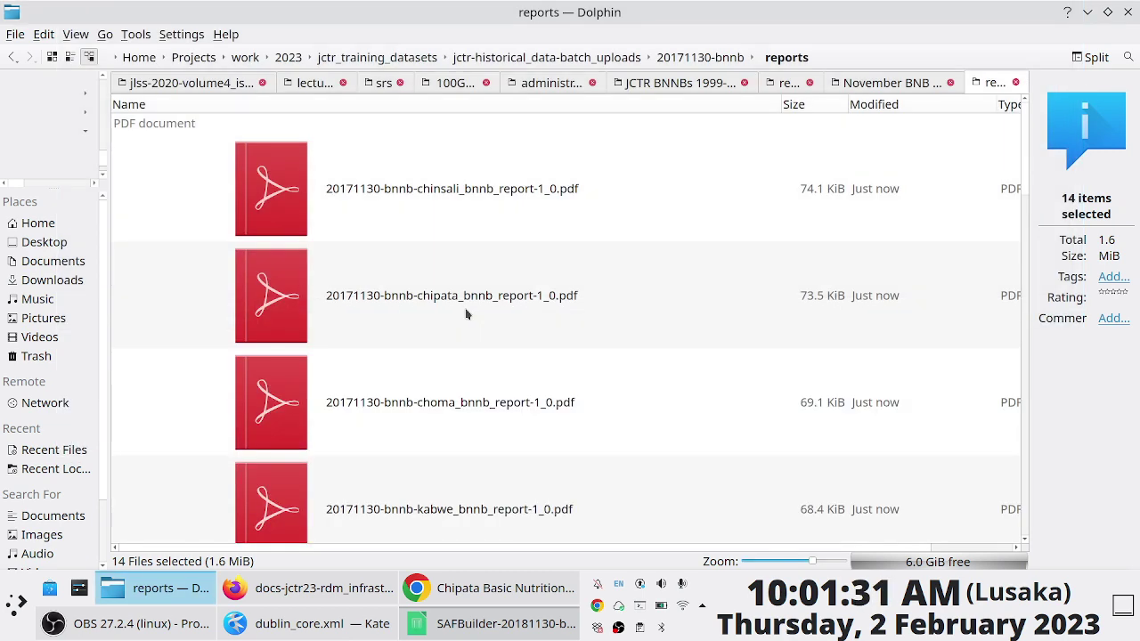
key("F12")
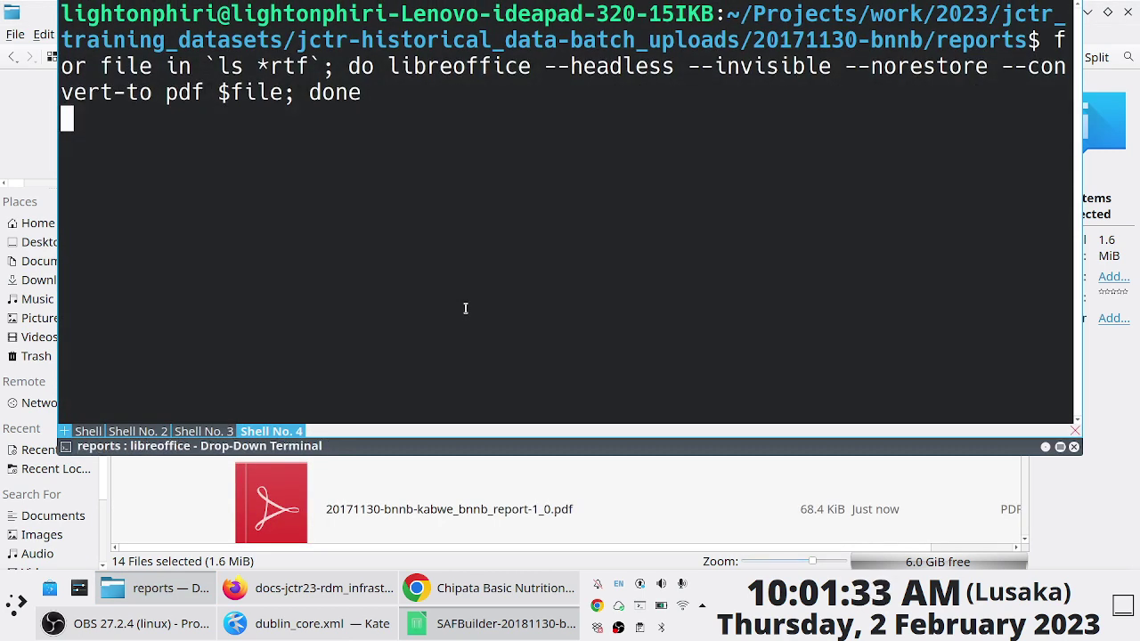
key("F12")
scroll(465, 314, "down", 10)
key("F12")
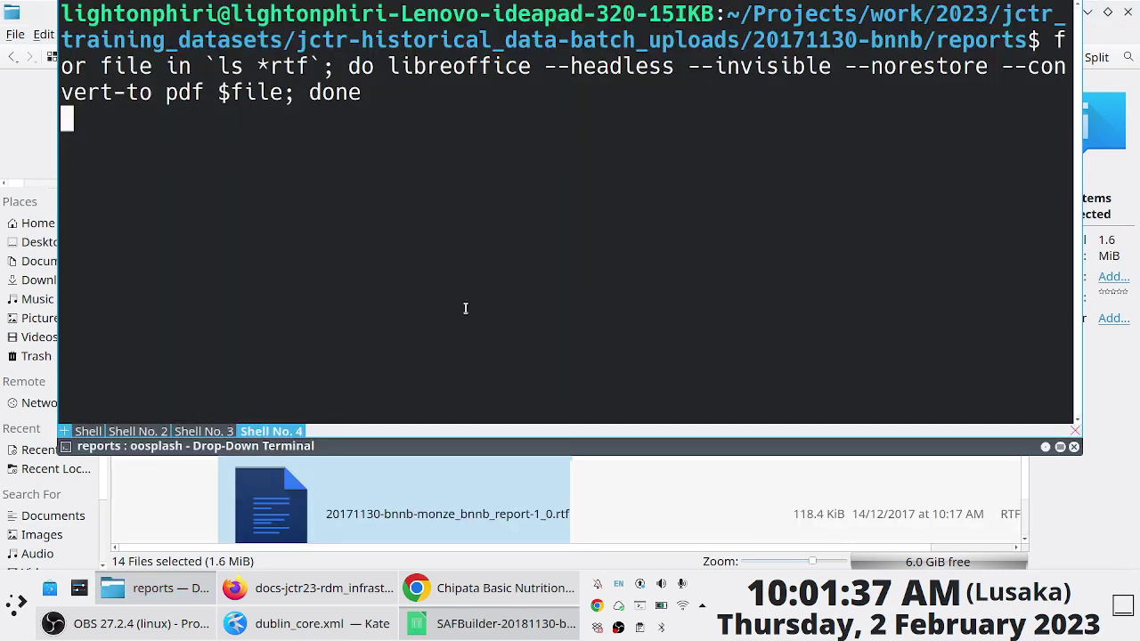
key("Return")
key("Return")
key("F12")
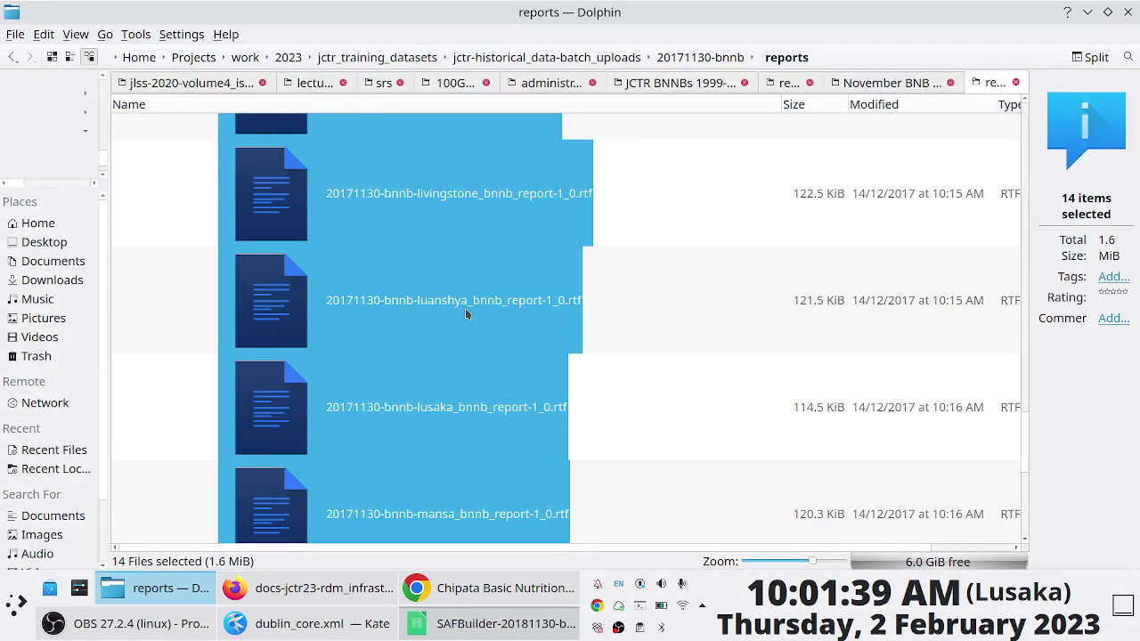
Review the file list and select all the PDF and RTF reports in the 20171130-bnnb reports folder
scroll(465, 308, "up", 10)
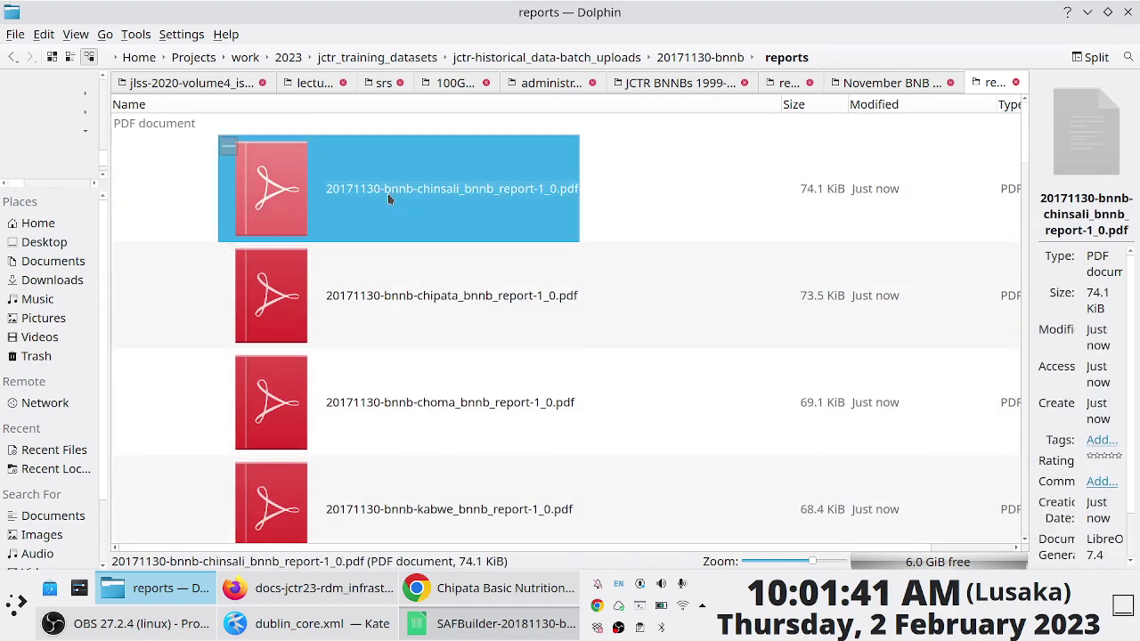
scroll(487, 319, "down", 10)
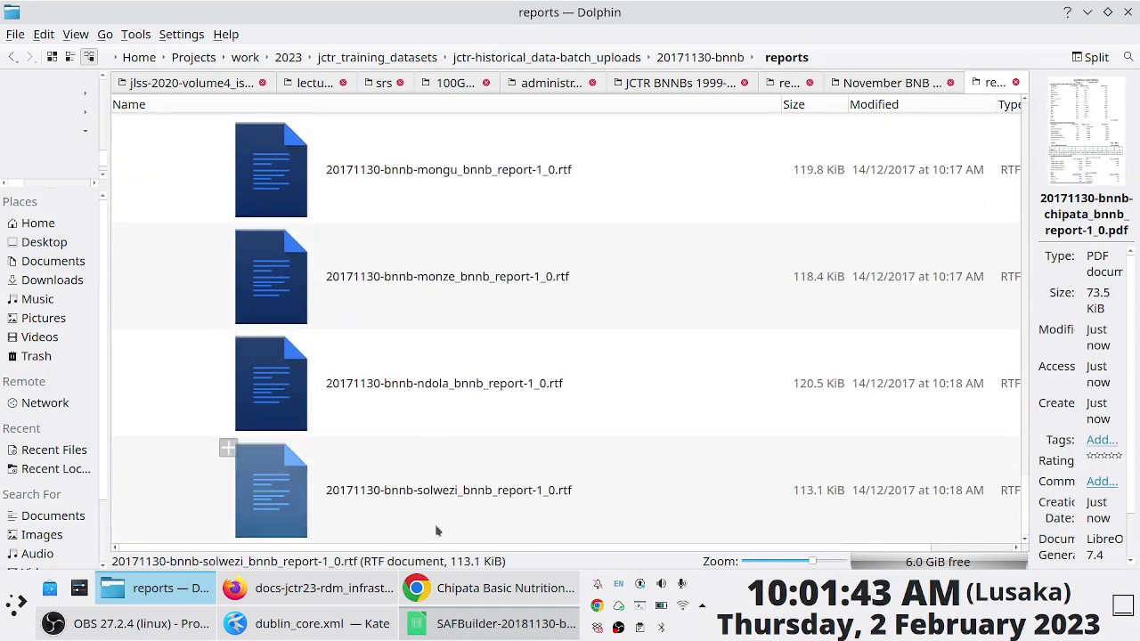
key("ctrl+a")
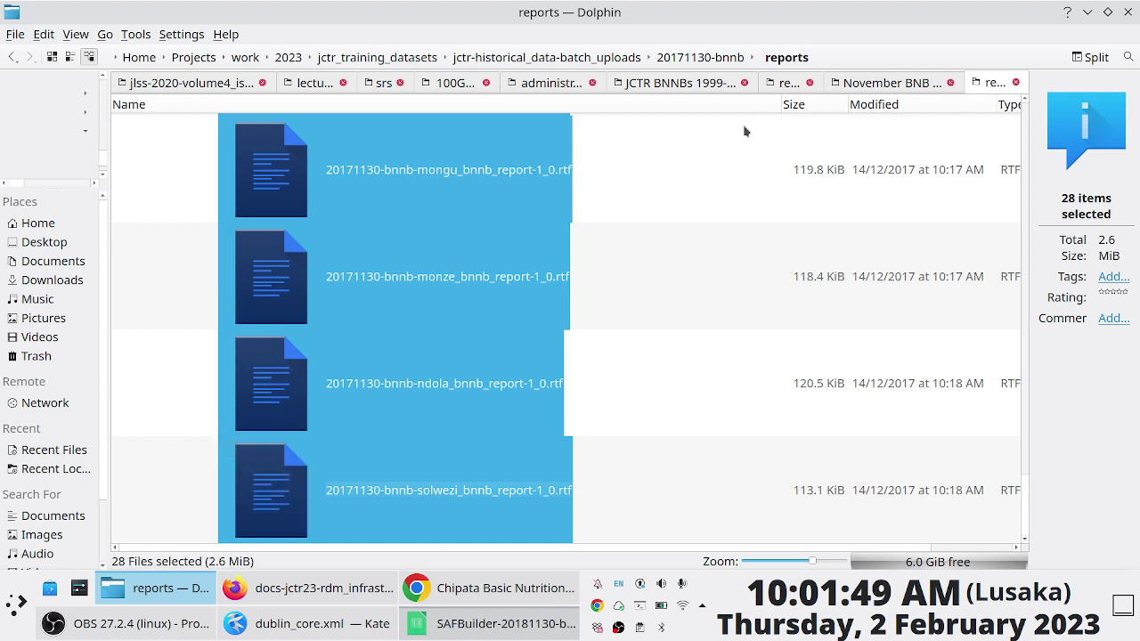
Paste the copied November 2017 PDF and RTF reports into dams_jctr_org_zm/jctr-bnnb/2017/reports
left_click(787, 83)
left_click(357, 57)
left_click(256, 343)
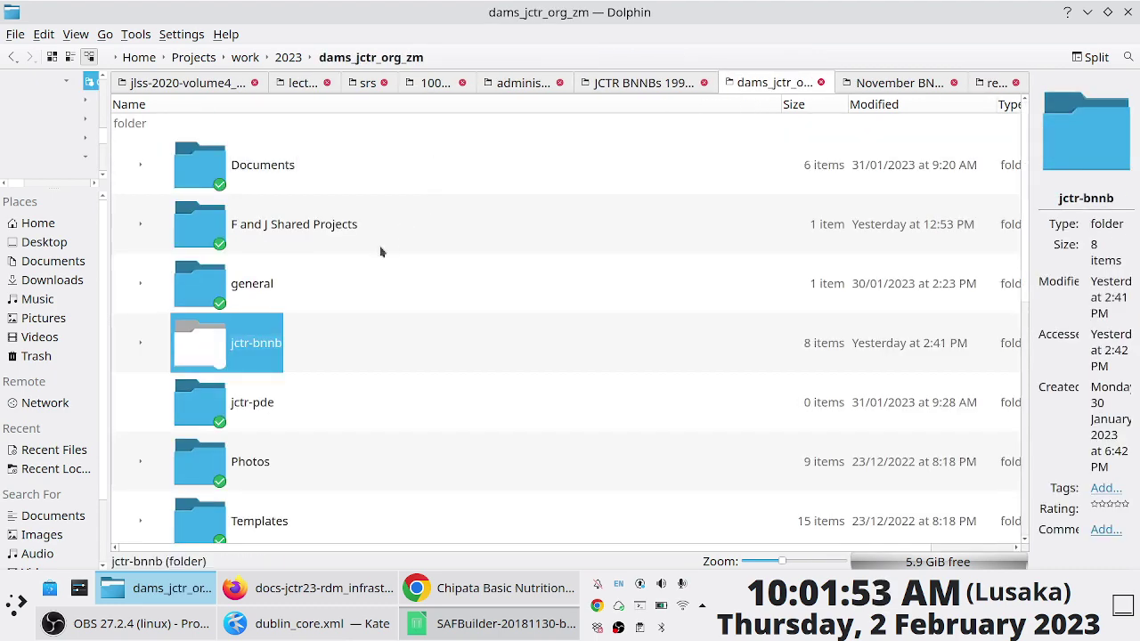
double_click(255, 343)
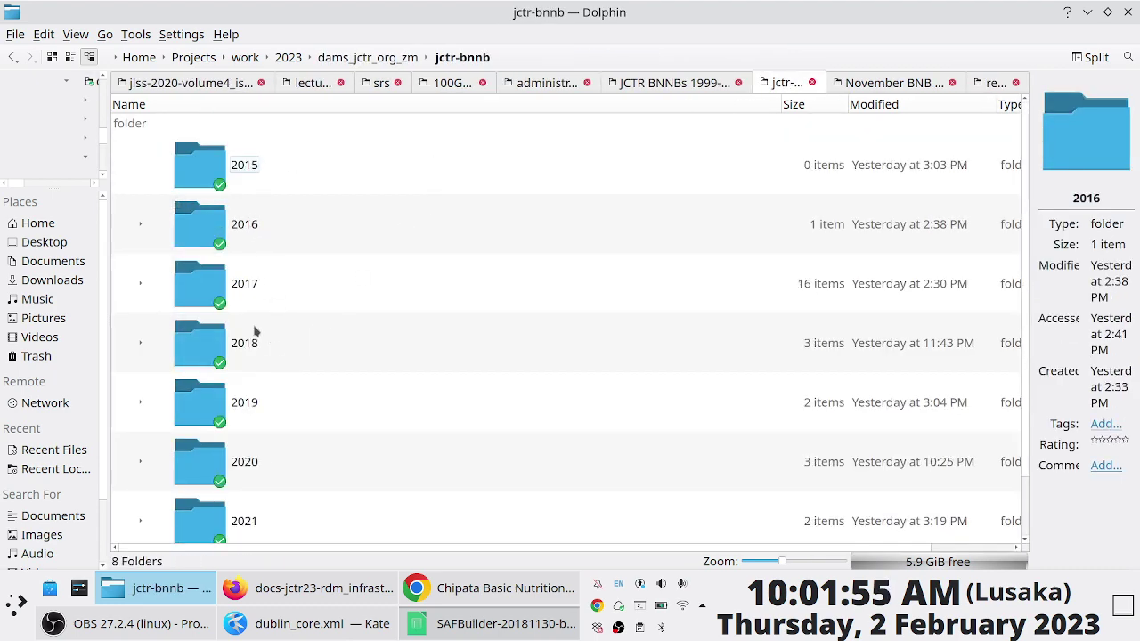
double_click(240, 287)
double_click(249, 165)
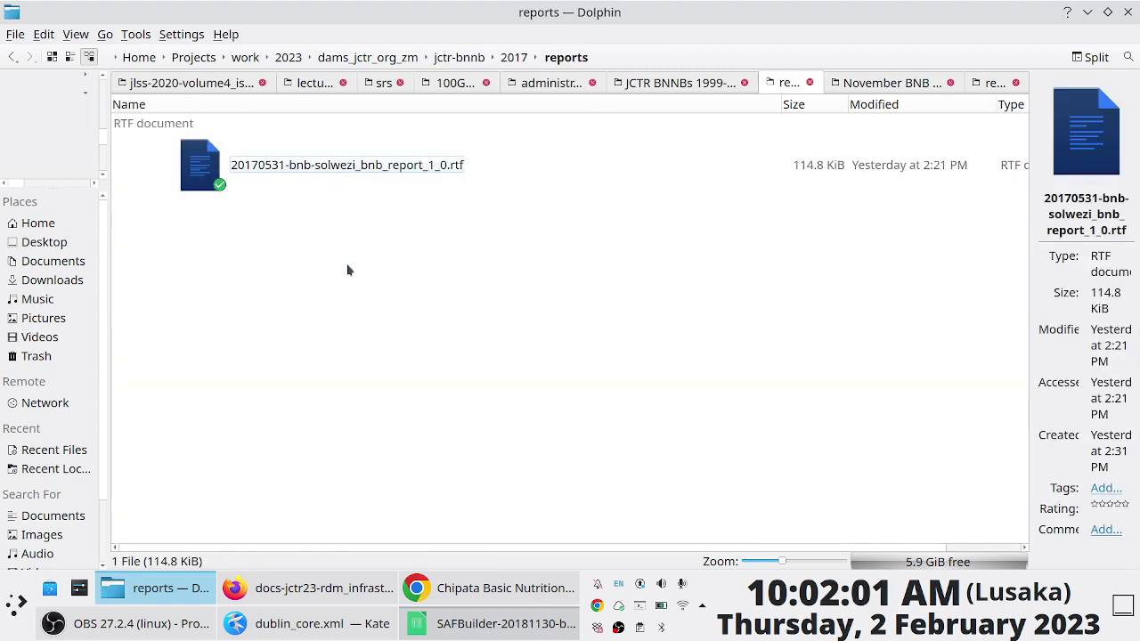
key("ctrl+v")
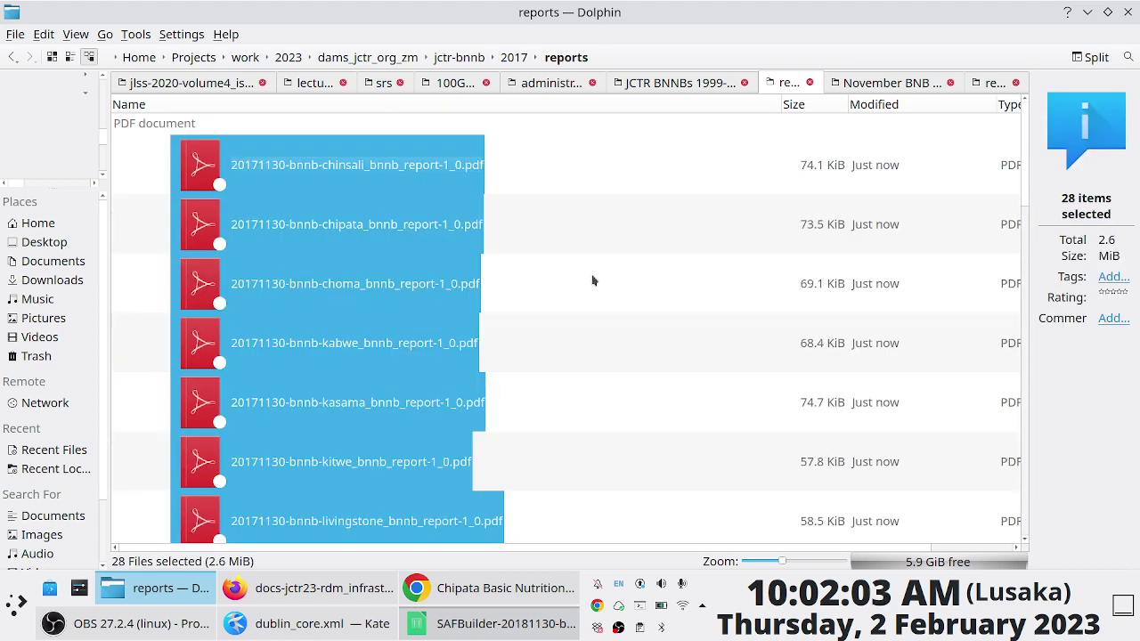
left_click(591, 281)
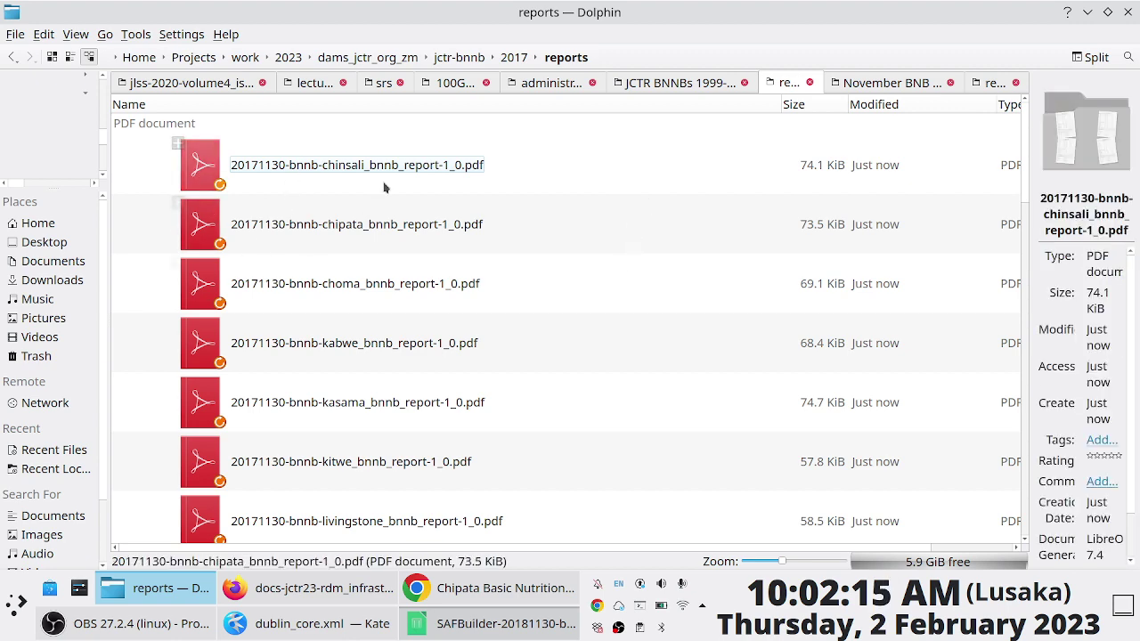
Copy SAFBuilder-20181130-bnnb.csv from the 20181130-bnnb reports folder into the 20171130-bnnb reports folder
left_click(989, 82)
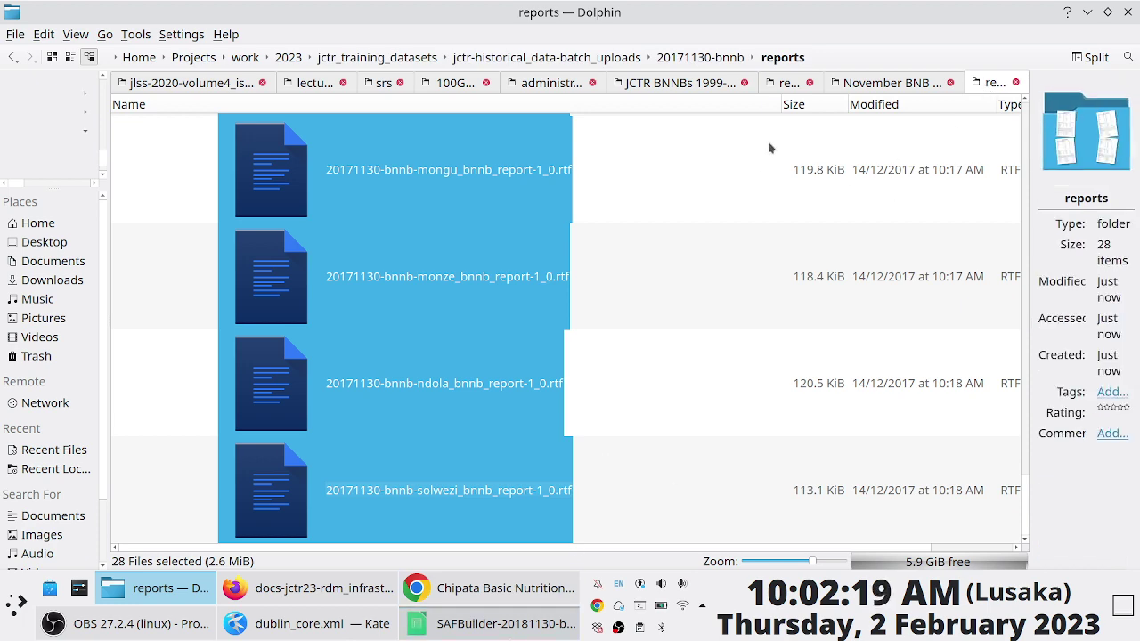
left_click(629, 234)
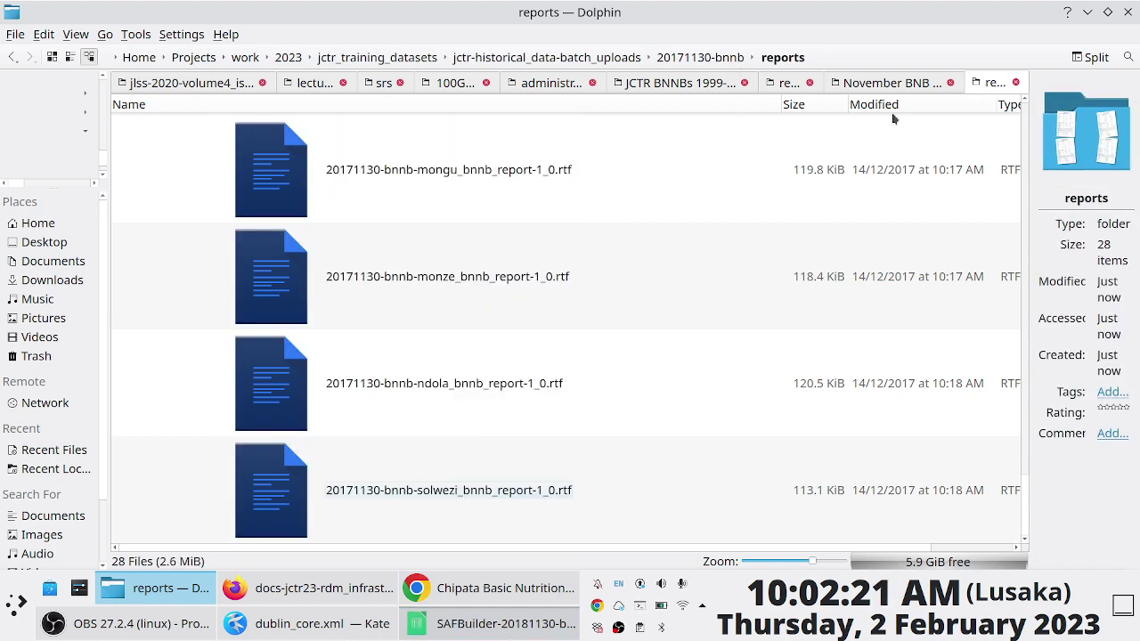
left_click(687, 57)
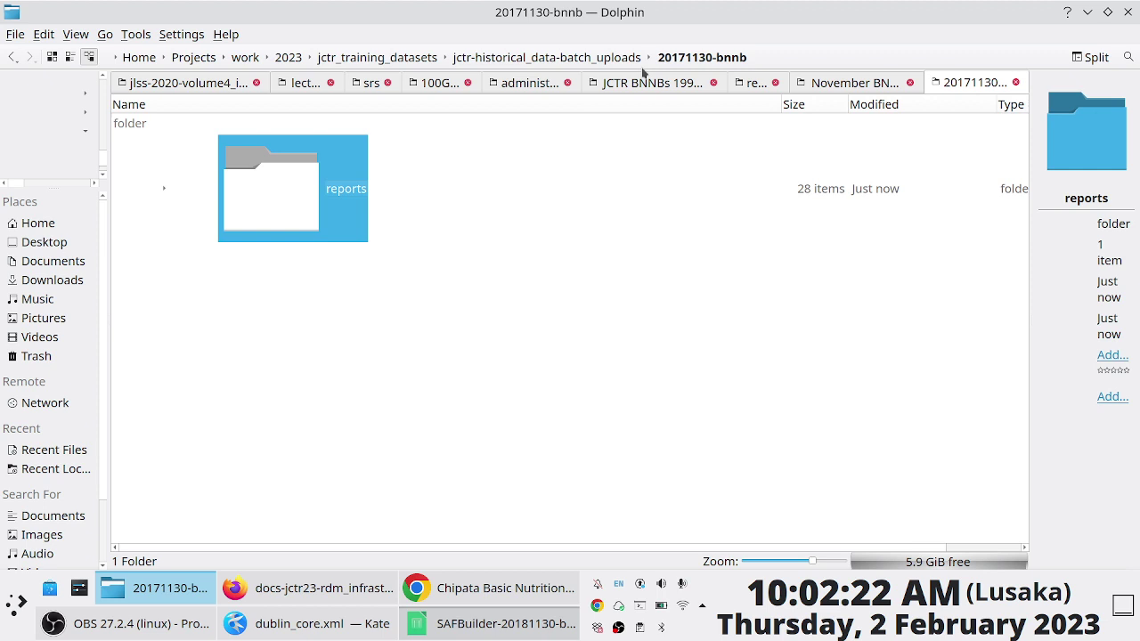
left_click(595, 64)
left_click(330, 290)
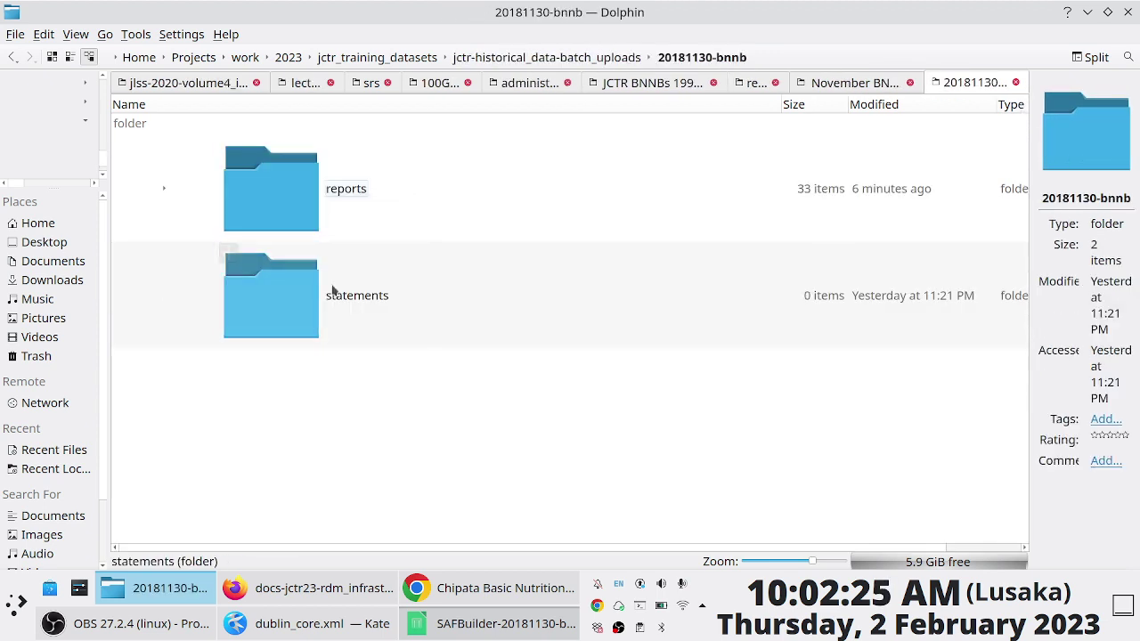
left_click(314, 219)
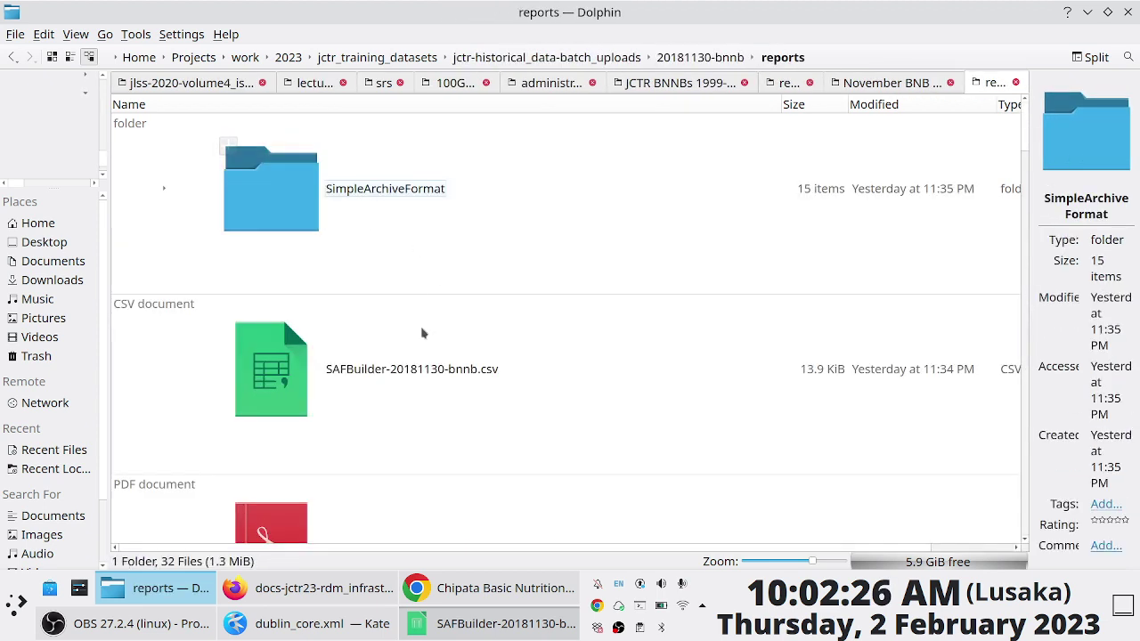
left_click(364, 387)
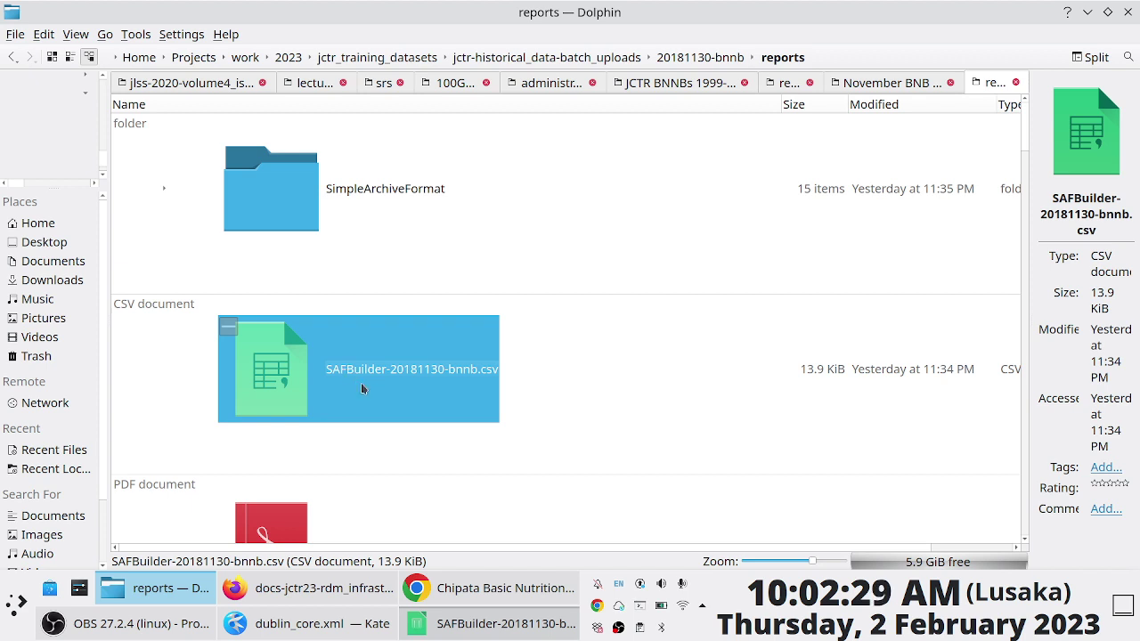
left_click(620, 61)
left_click(374, 198)
left_click(350, 210)
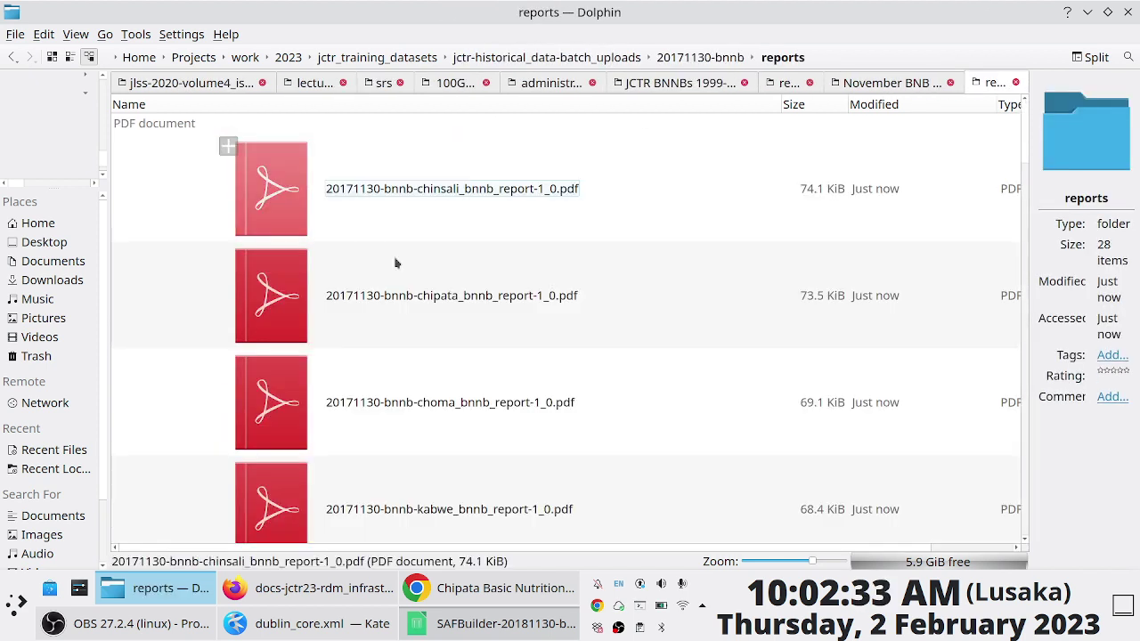
Rename the copied CSV file to SAFBuilder-20171130-bnnb.csv
left_click(431, 188)
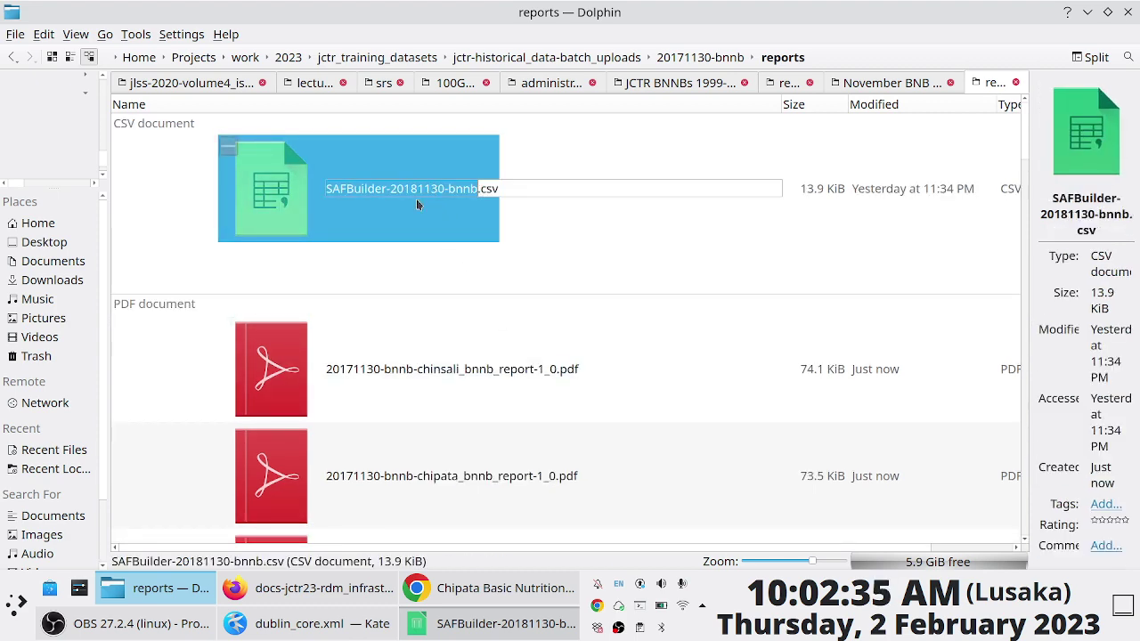
type("7")
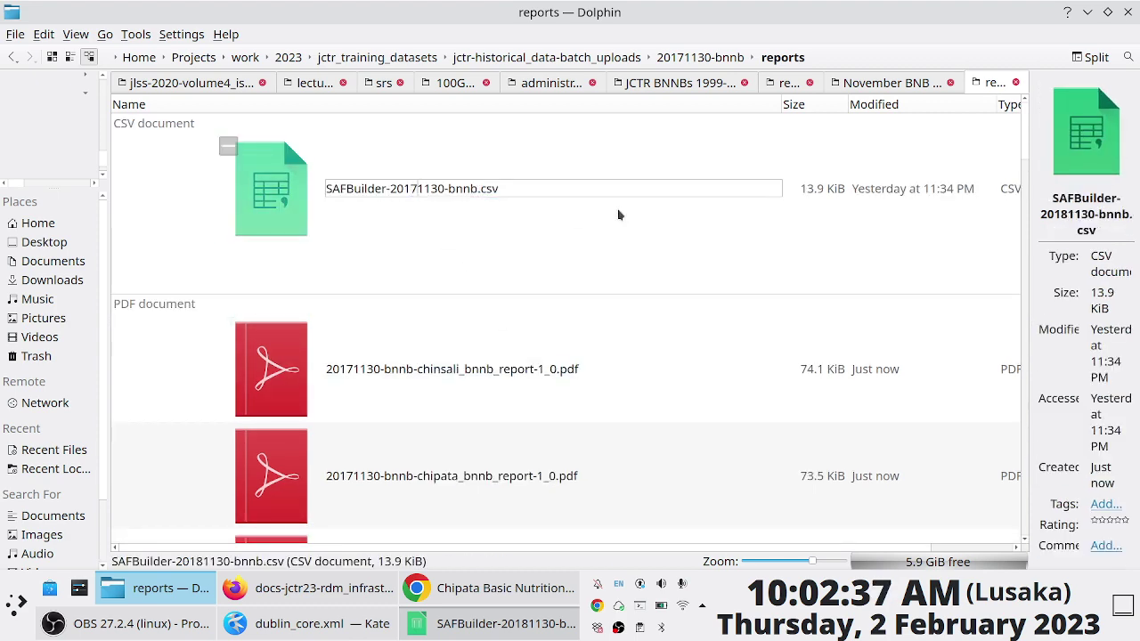
key("Return")
left_click(311, 239)
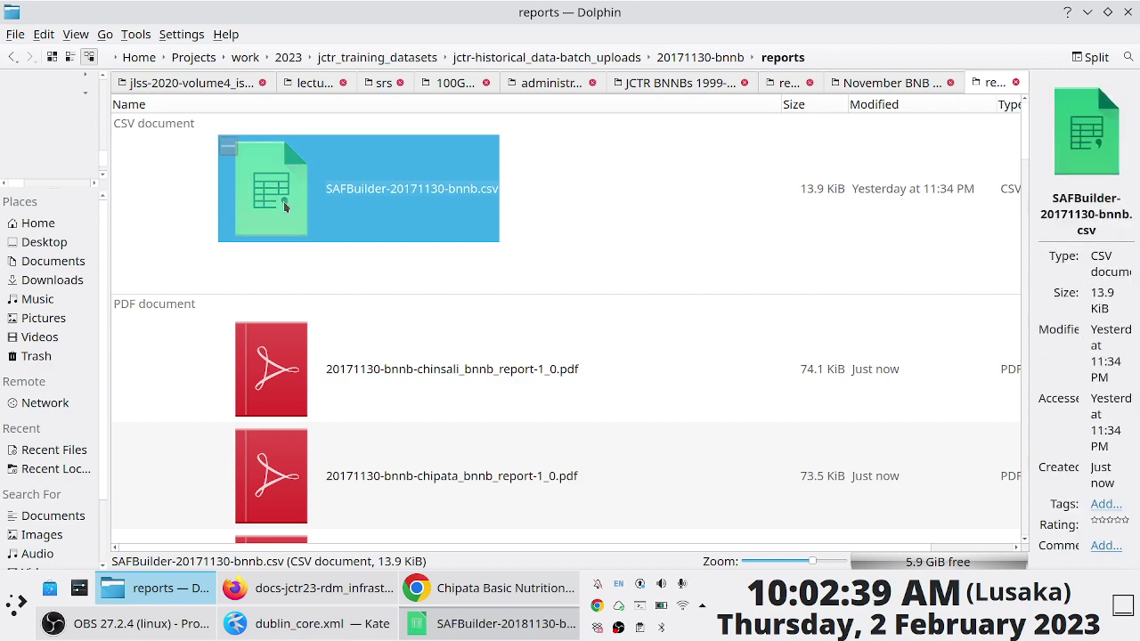
Open SAFBuilder-20171130-bnnb.csv with the preset import options and clear columns A to N from row 2 down, keeping the header row
double_click(284, 202)
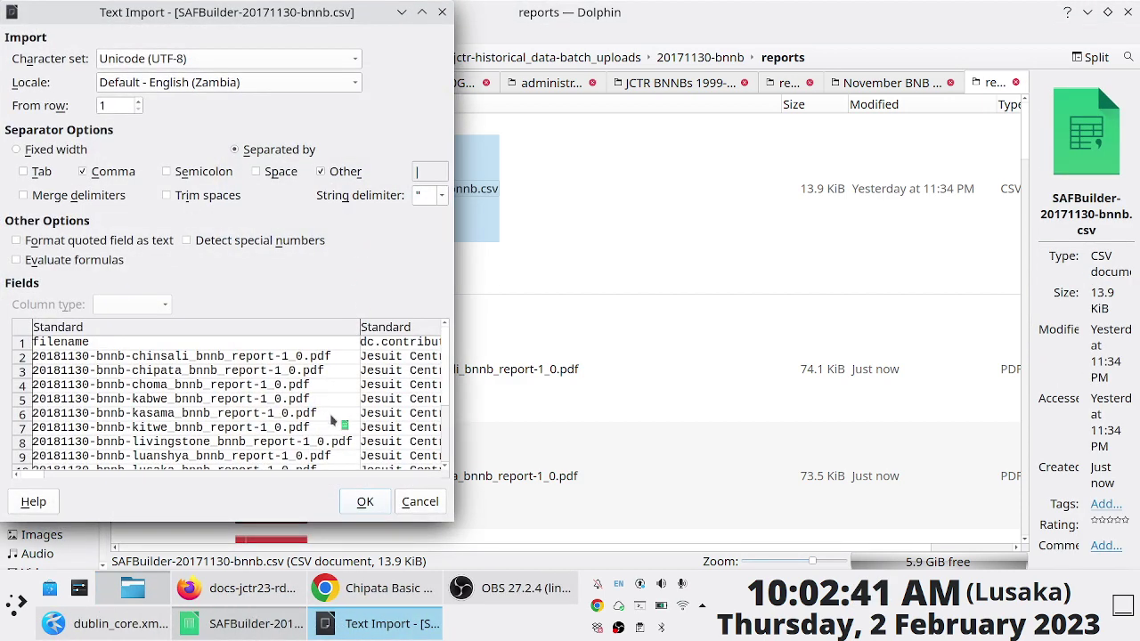
left_click(367, 502)
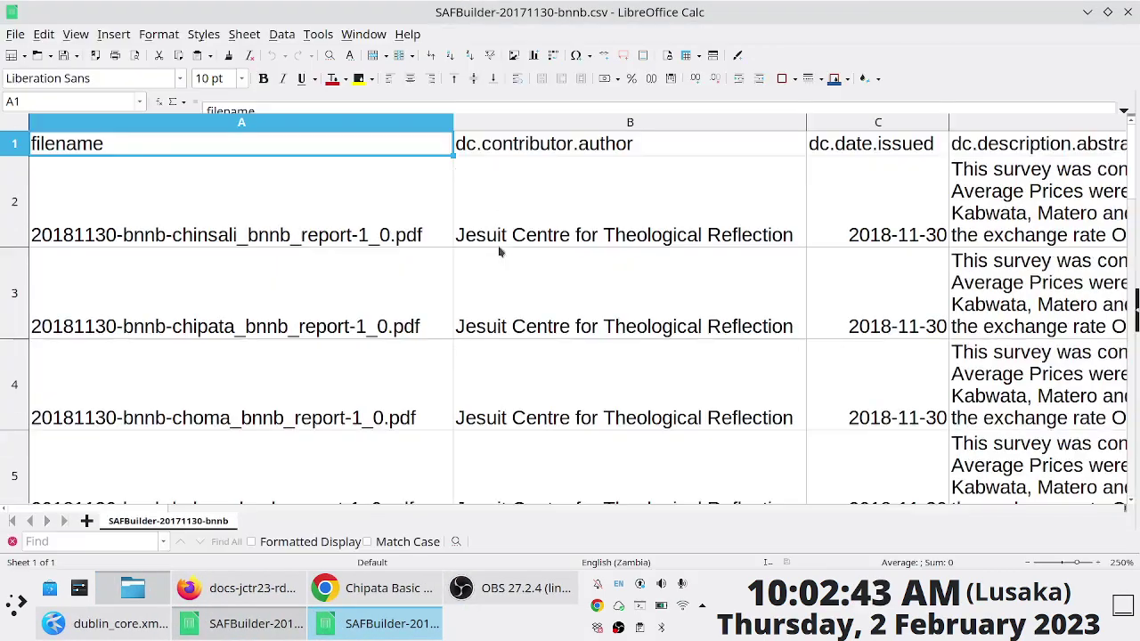
left_click(167, 212)
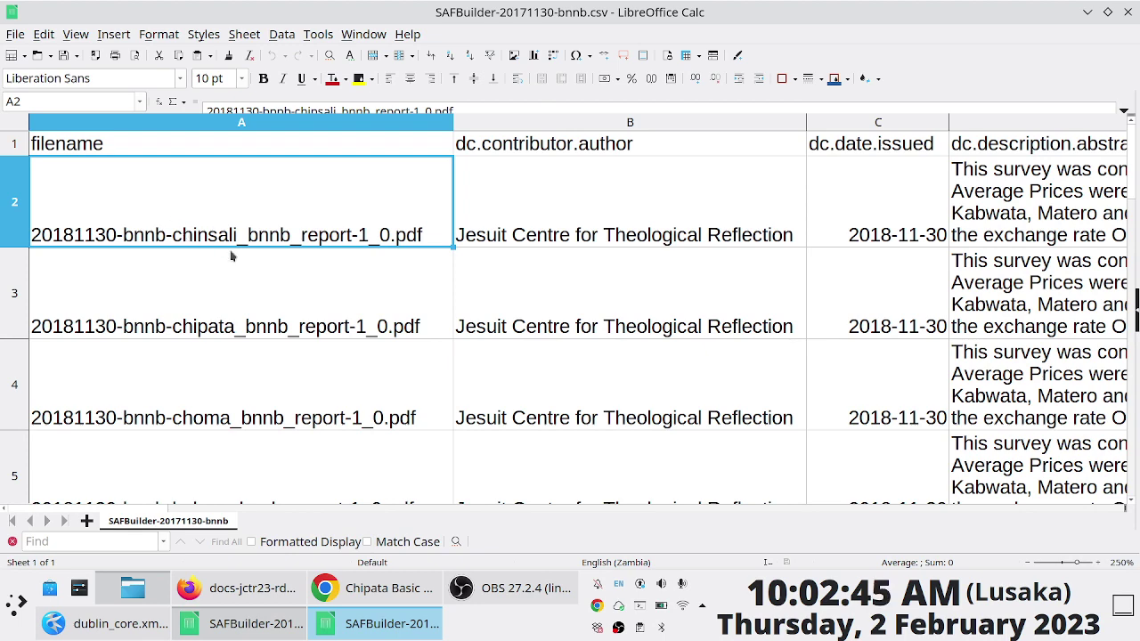
key("ctrl+shift+Right")
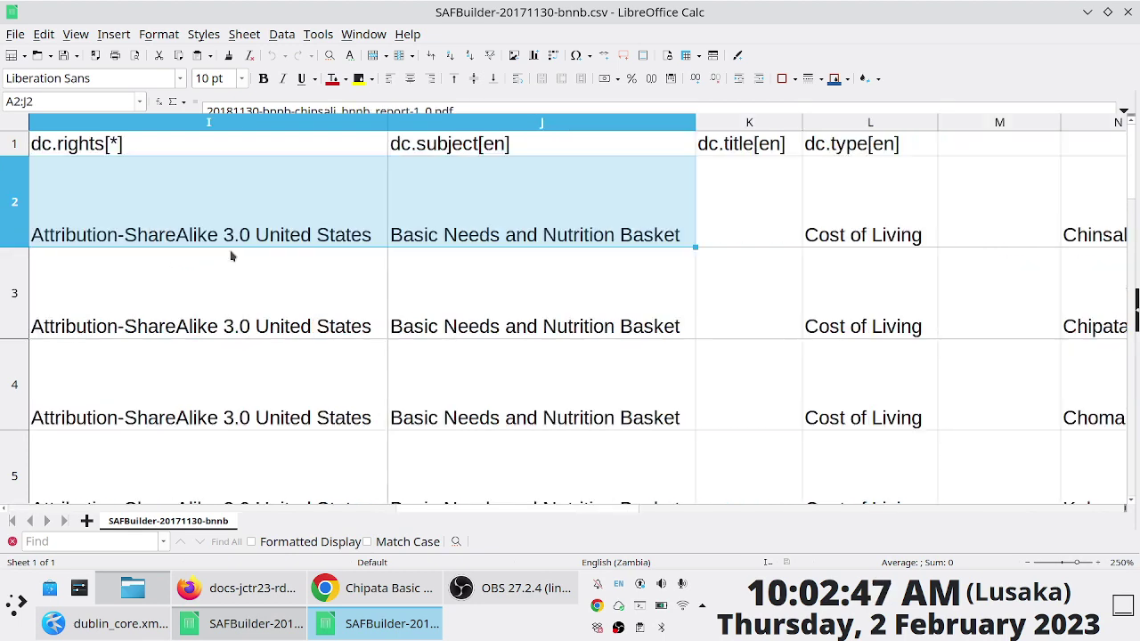
key("shift+Right")
key("shift+Right")
key("shift+Right")
key("shift+Right")
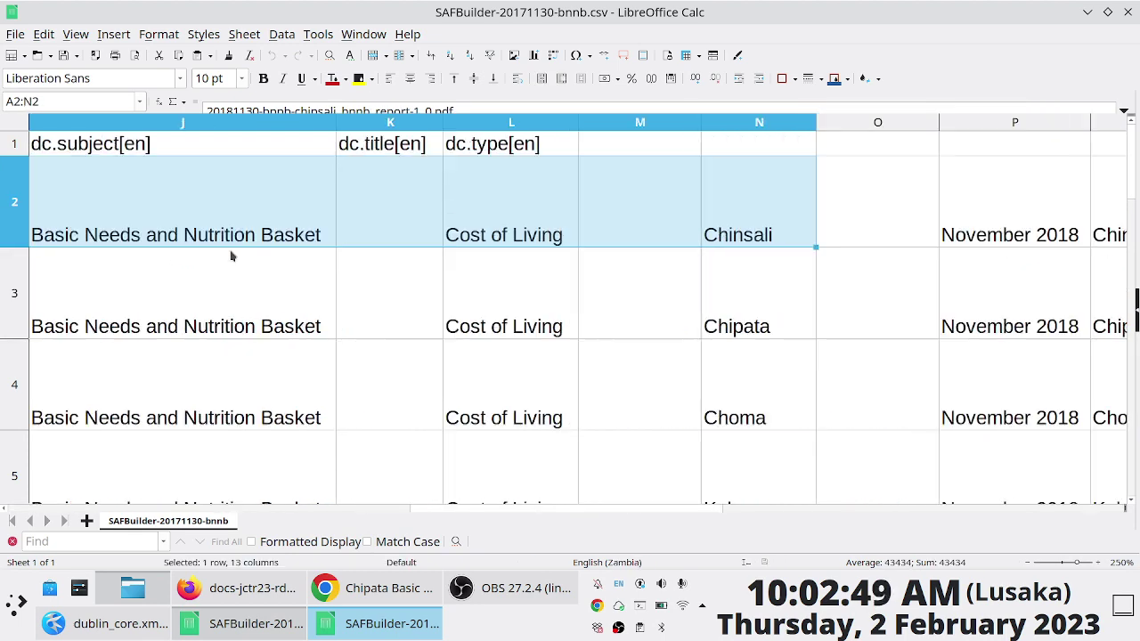
key("ctrl+shift+Down")
key("ctrl+shift+Down")
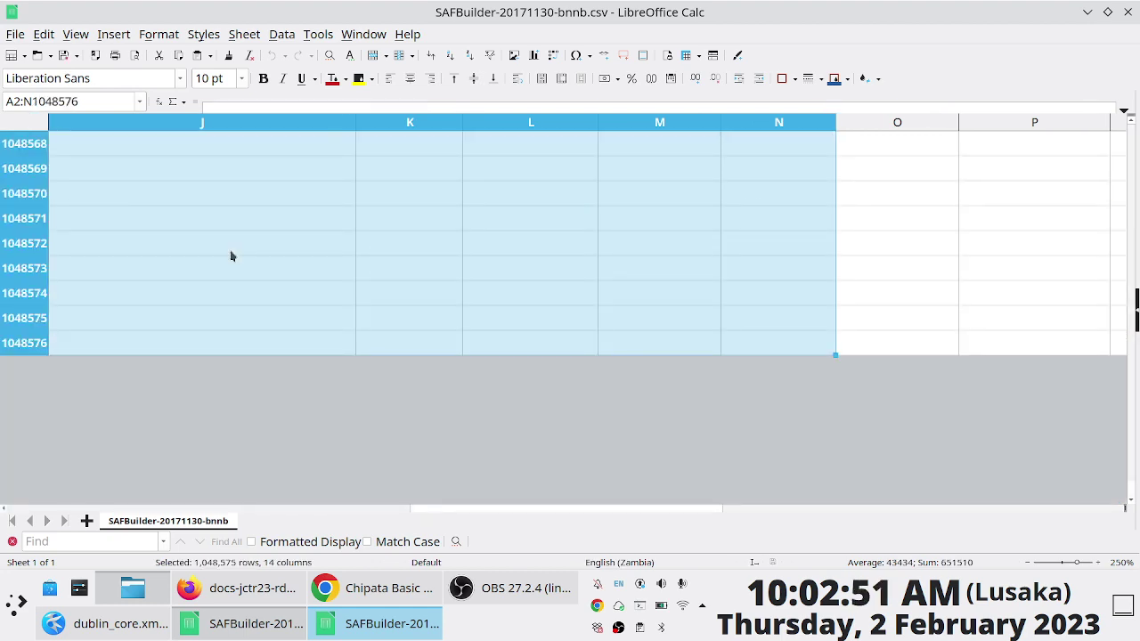
scroll(493, 267, "up", 3)
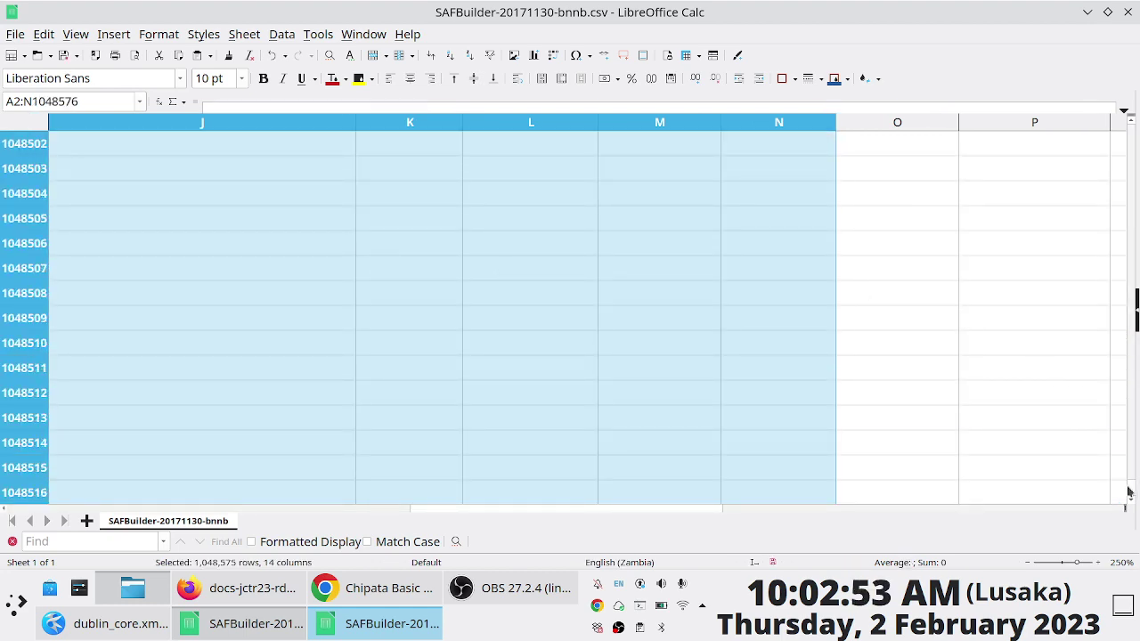
Clear all contents of columns O to AH, return to cell A1 and save the sheet in Text CSV format
left_click_drag(1131, 488, 1113, 127)
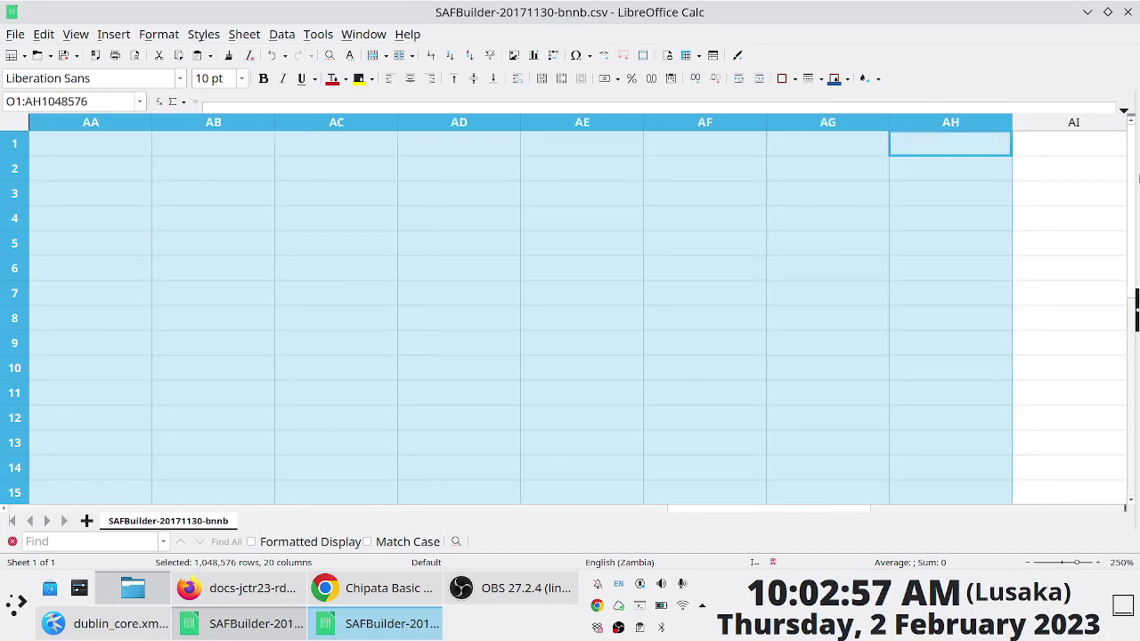
key("Left")
key("Left")
key("Left")
key("Left")
key("Left")
key("Left")
key("Left")
key("Left")
key("Left")
key("Left")
key("Left")
key("Left")
key("Left")
key("Left")
key("Left")
key("Left")
key("Left")
key("Left")
key("Left")
key("Left")
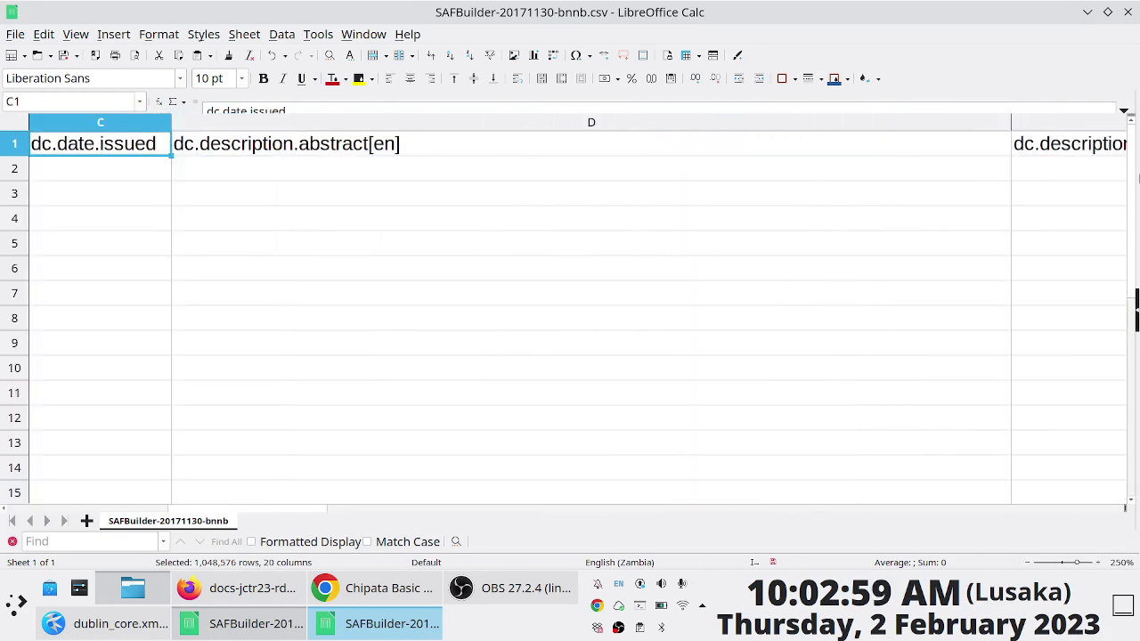
key("Left")
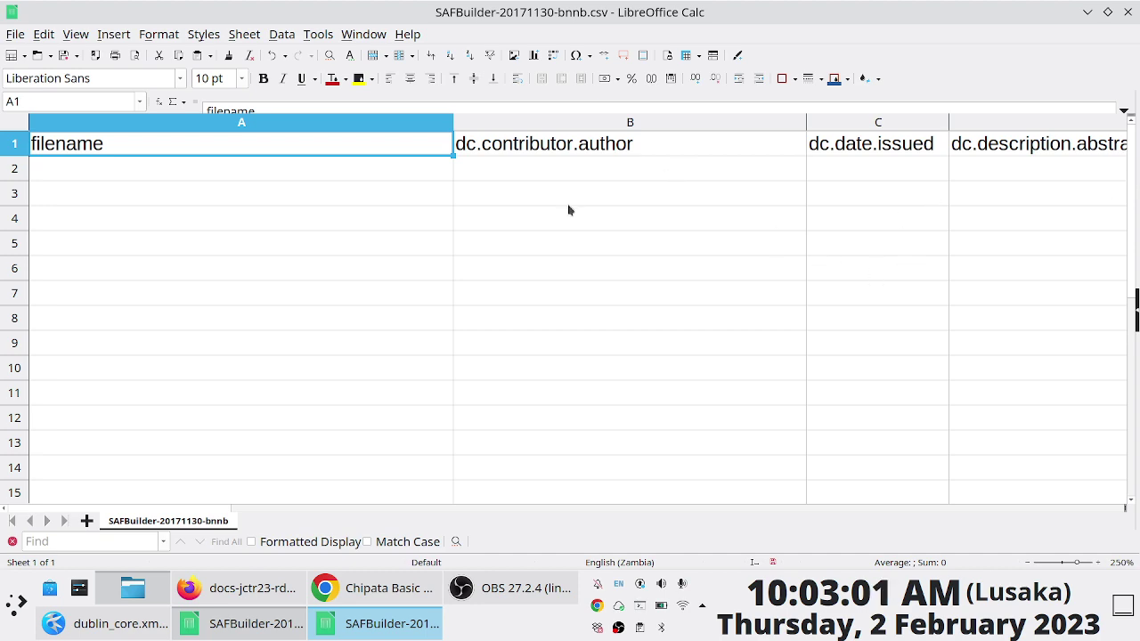
key("ctrl+s")
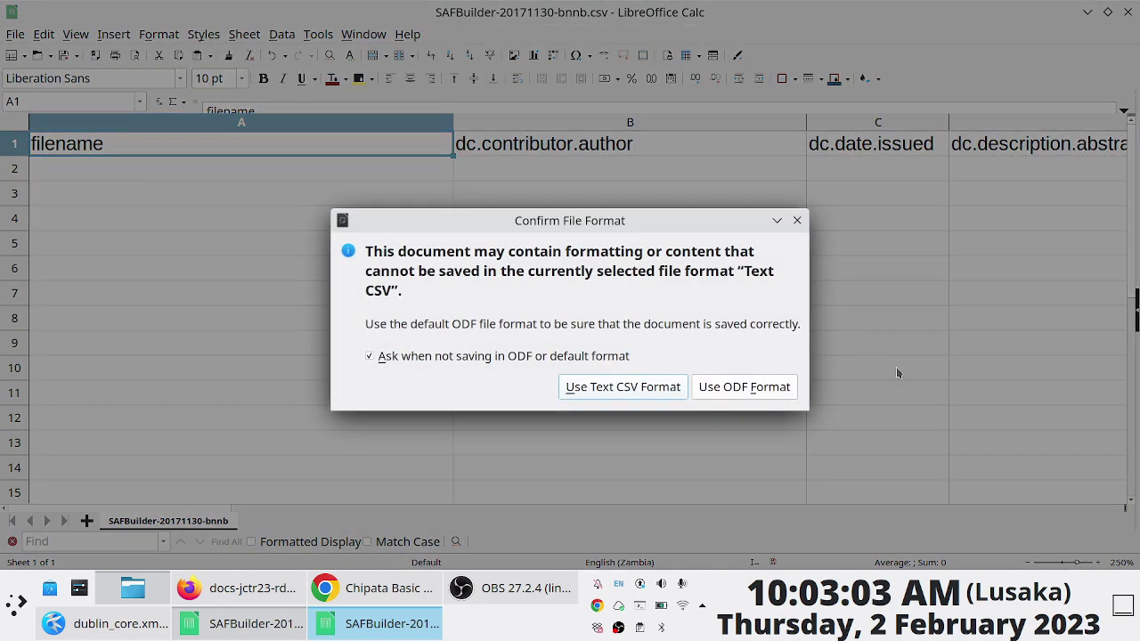
left_click(670, 390)
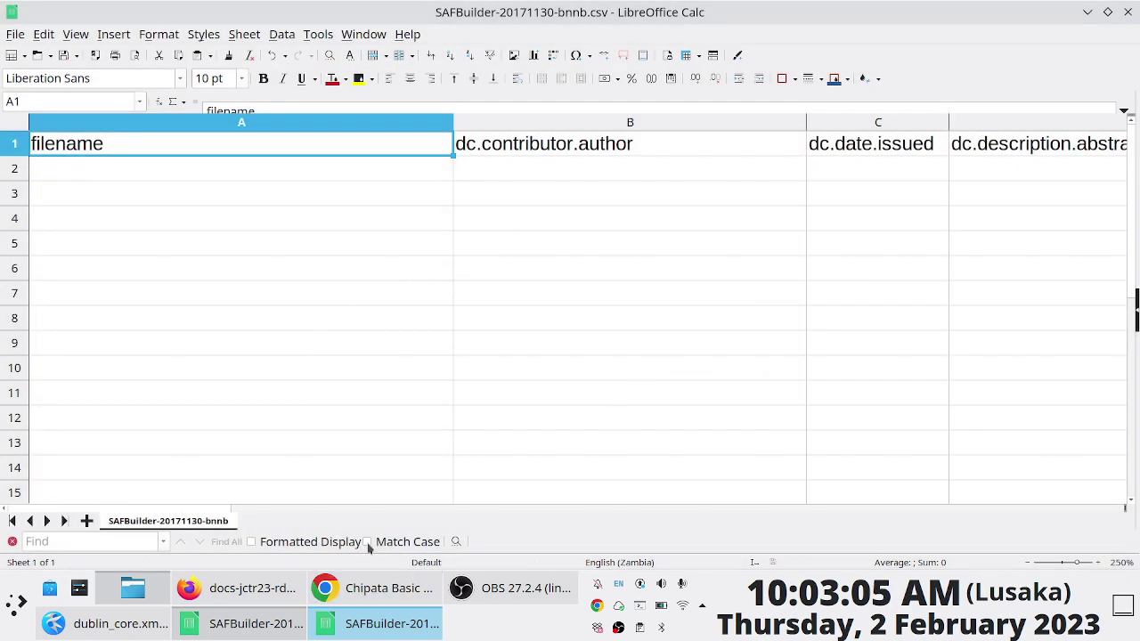
Switch to Kate and create a new blank document with enlarged text
left_click(98, 626)
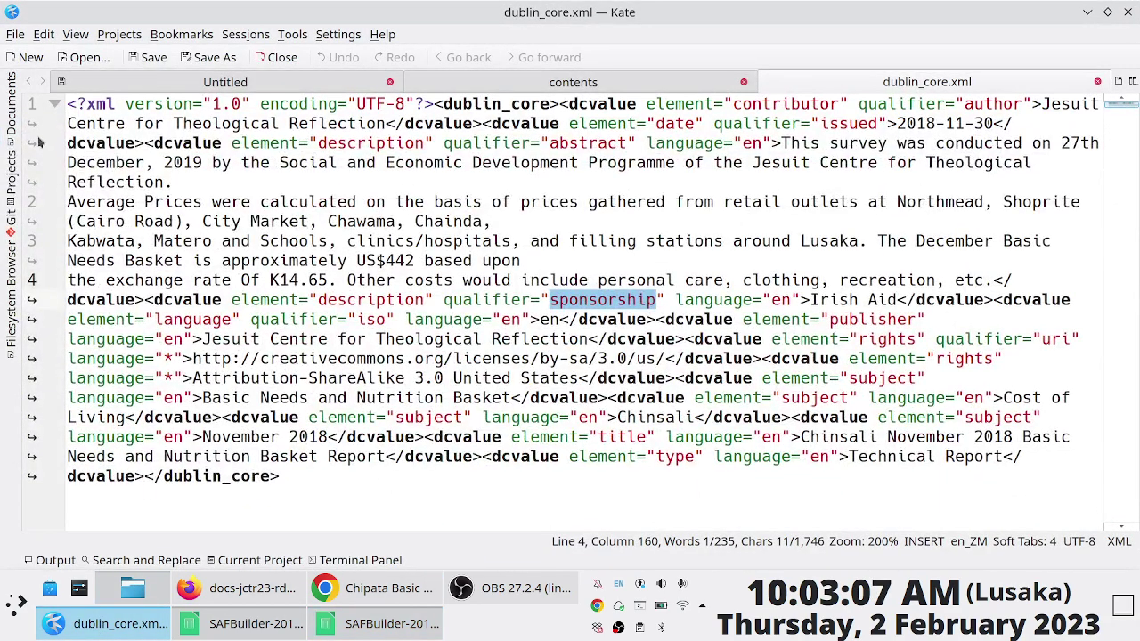
left_click(10, 61)
scroll(341, 267, "up", 11)
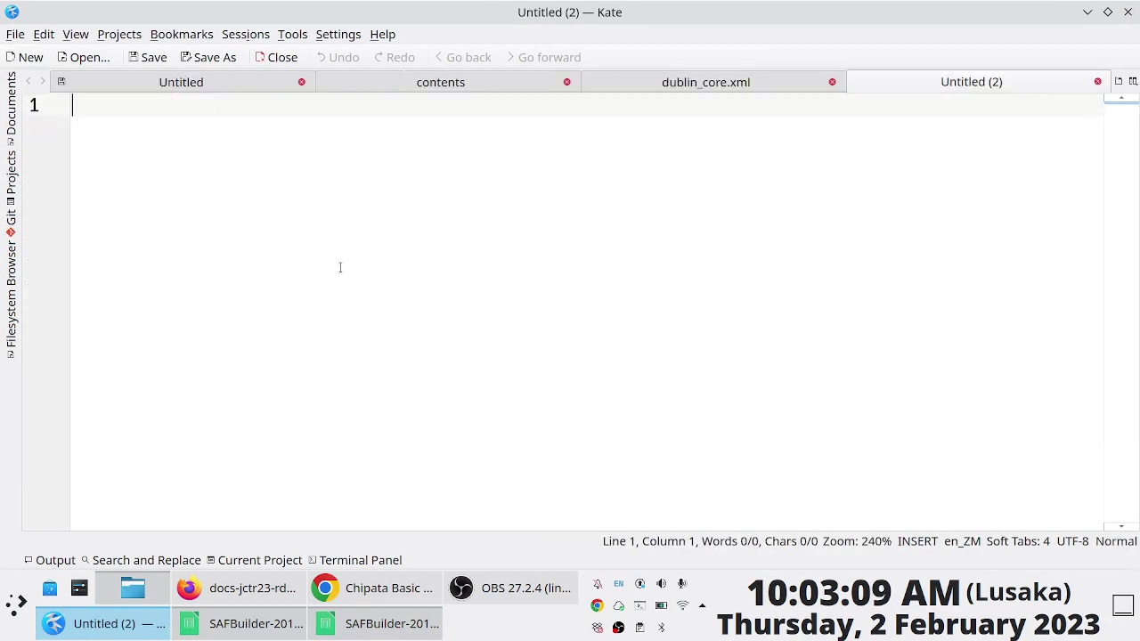
key("F12")
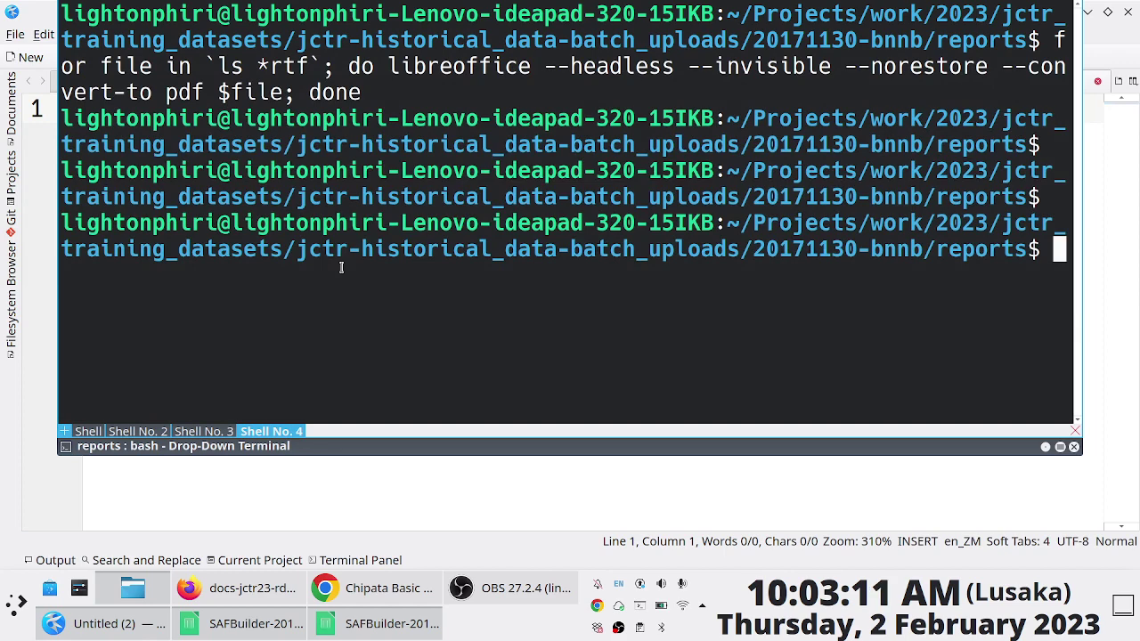
key("F12")
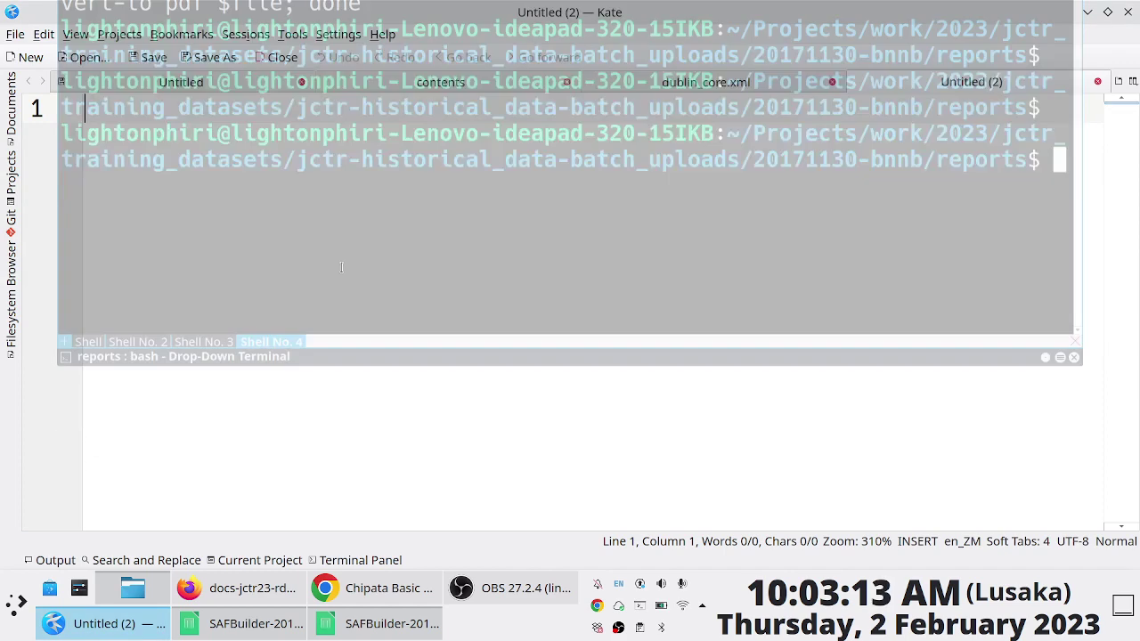
Switch to the reports folder and select all the 20171130-bnnb PDF reports, from chinsali to solwezi
left_click(245, 624)
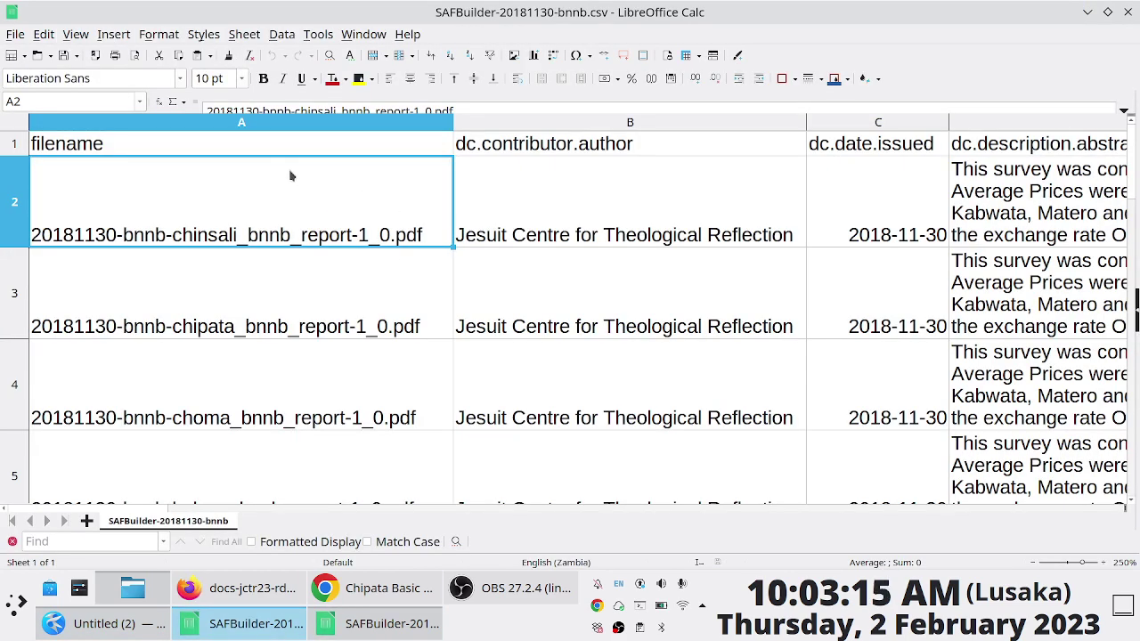
key("F12")
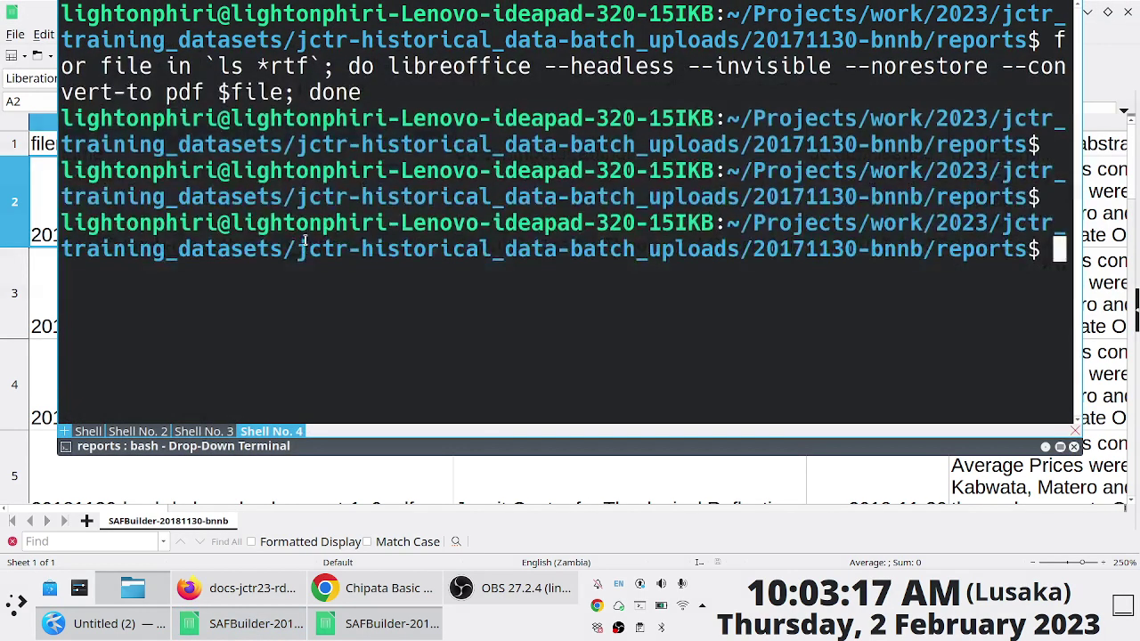
key("F12")
left_click(131, 597)
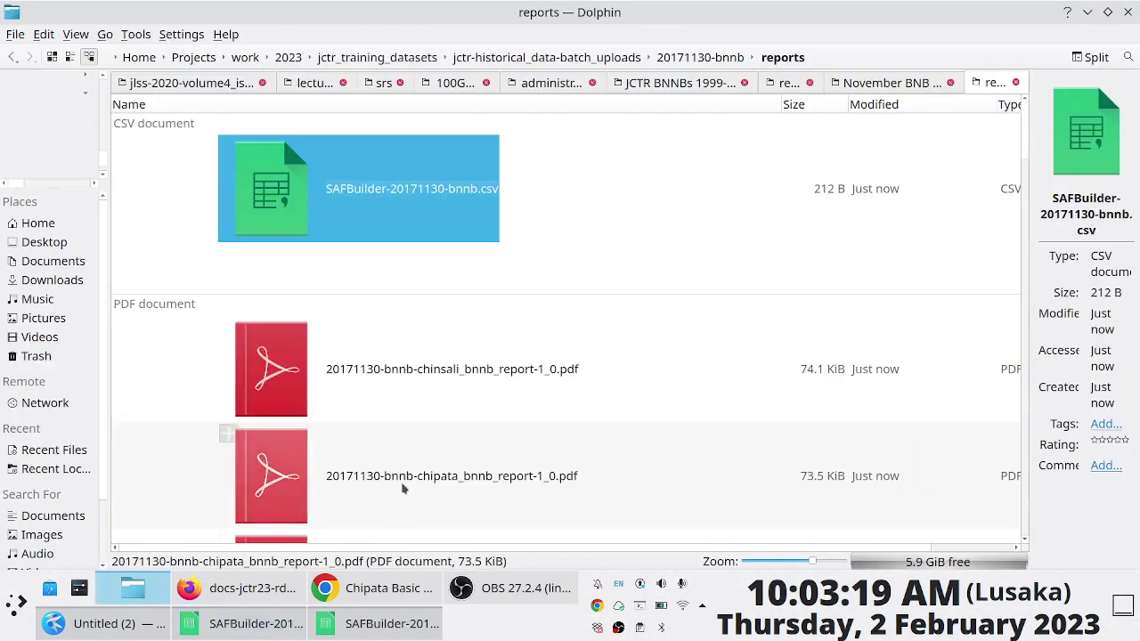
left_click(425, 374)
scroll(425, 374, "down", 3)
scroll(425, 378, "down", 10)
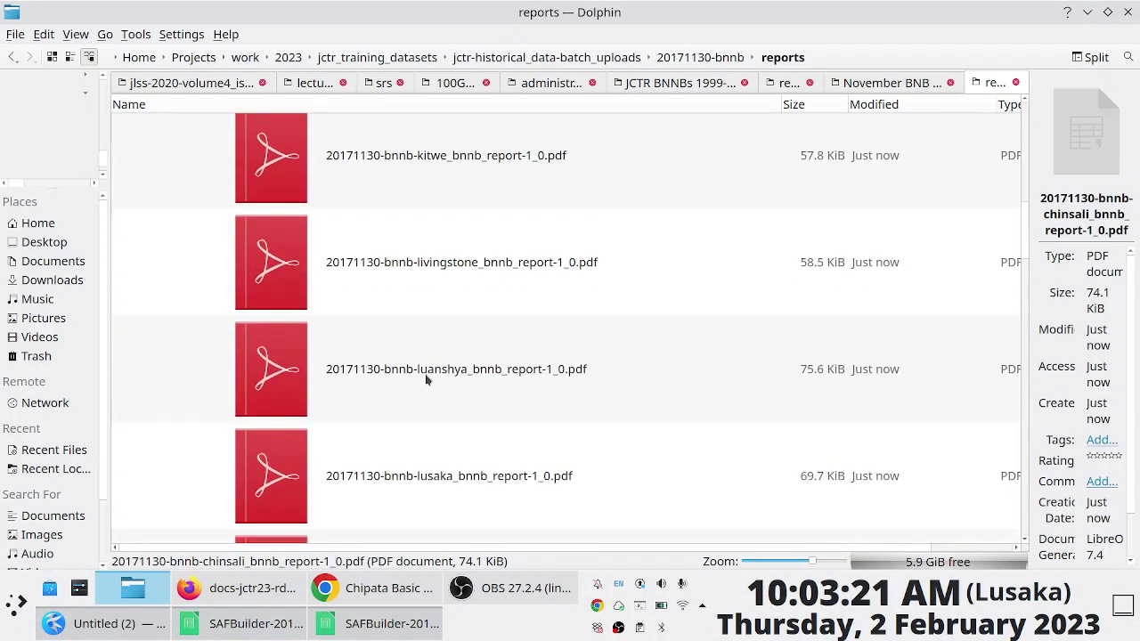
left_click(399, 283, "shift")
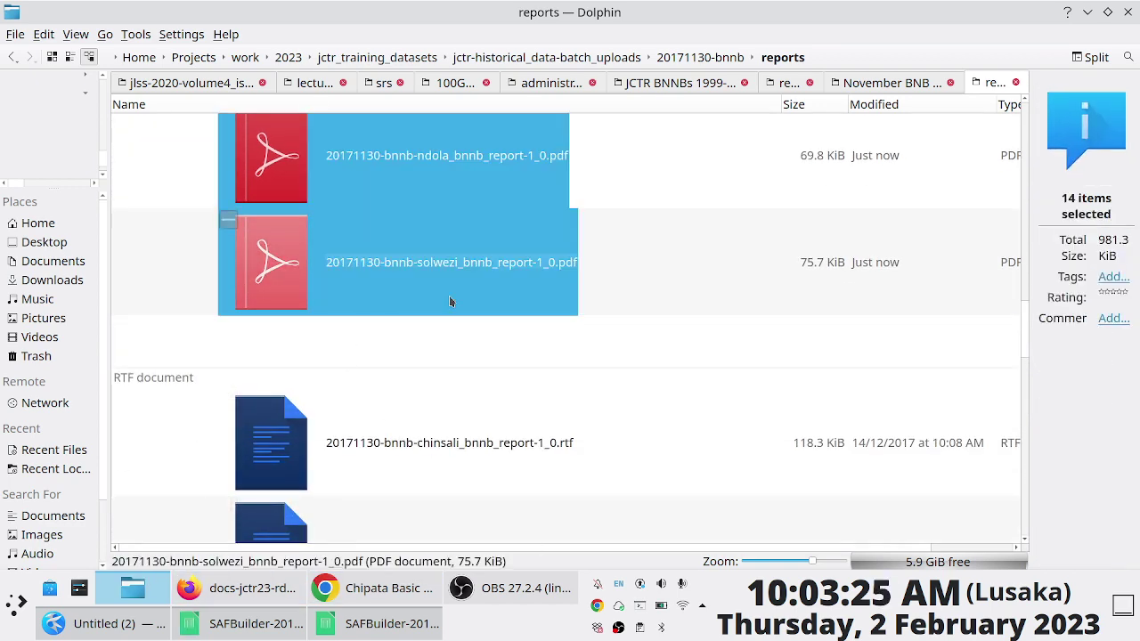
Examine the example record in row 2 of SAFBuilder-20181130-bnnb.csv, from filename through dc.type[en] and the town and month columns beyond it
key("alt+Tab")
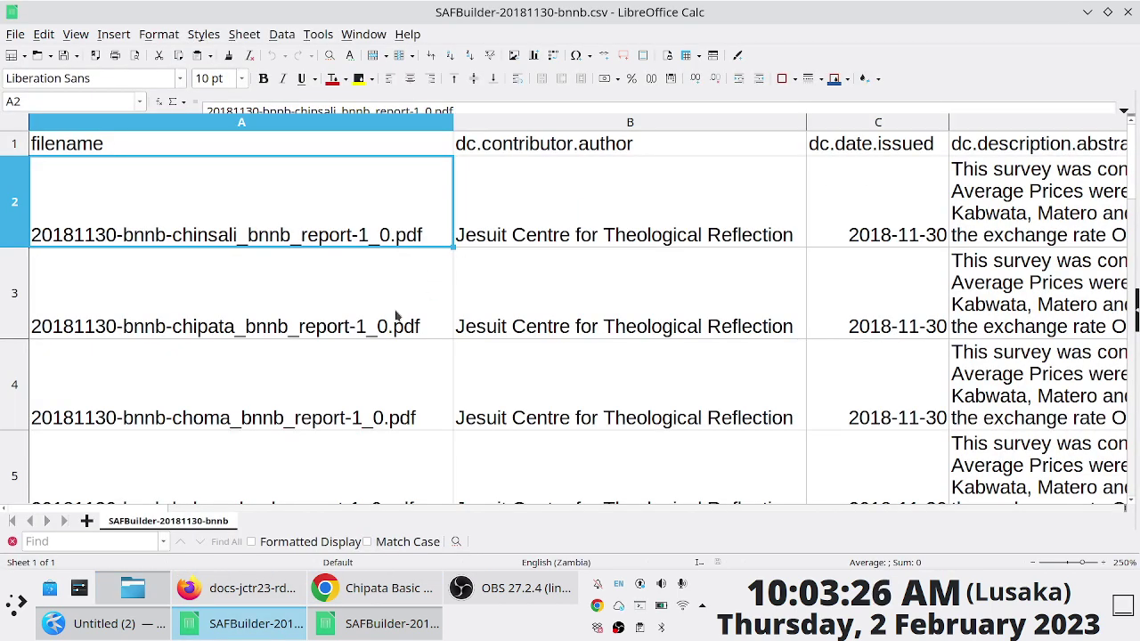
left_click(508, 217)
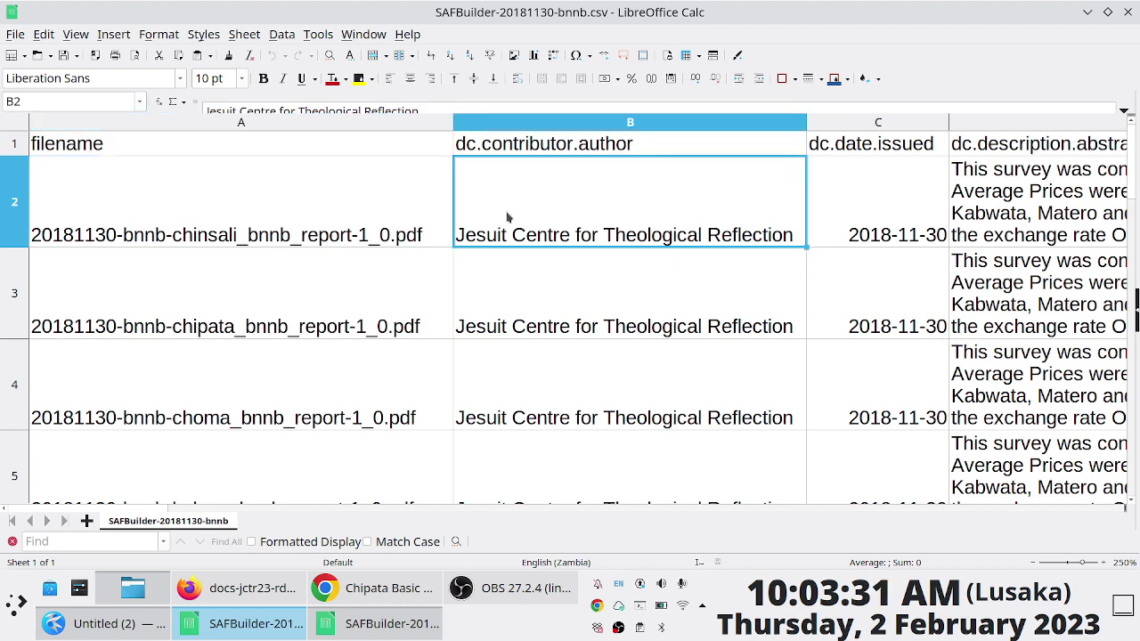
key("Right")
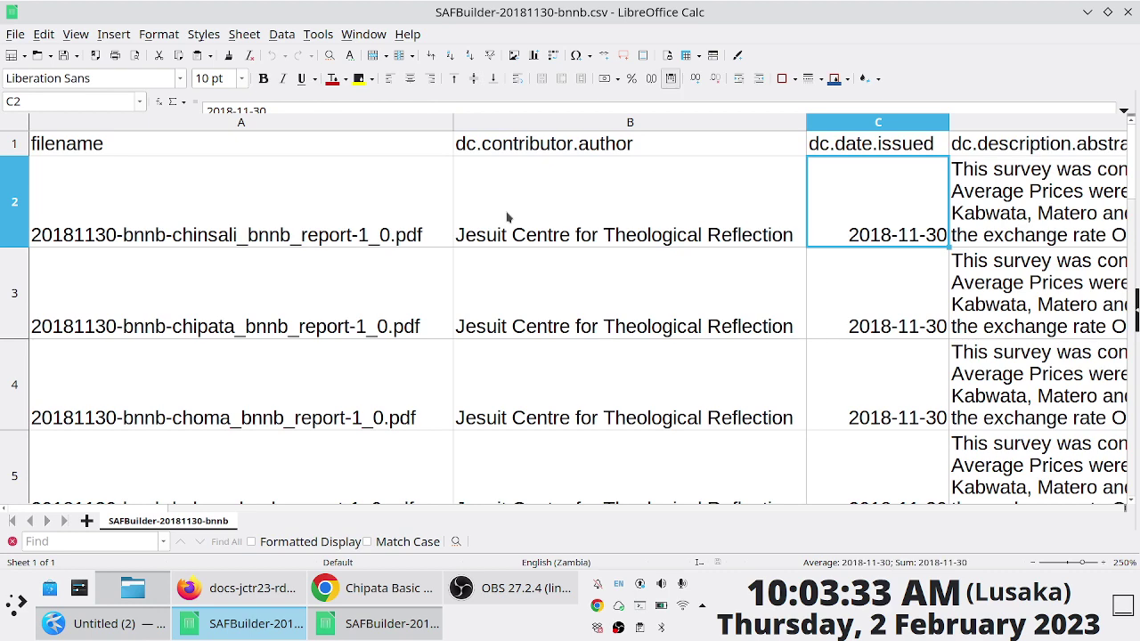
key("Right")
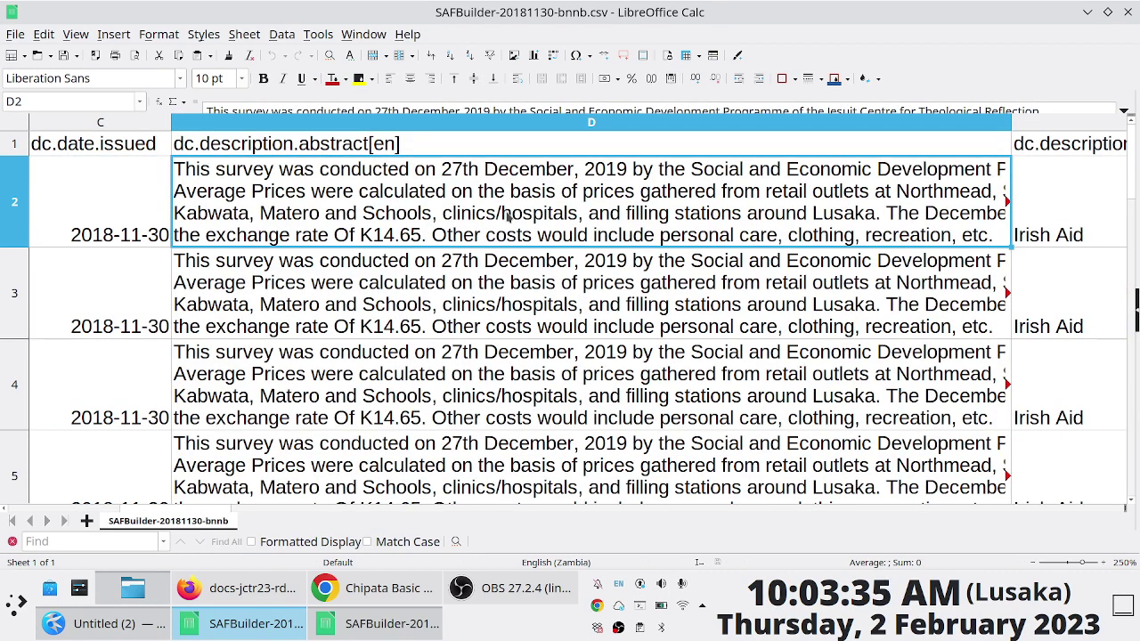
key("Right")
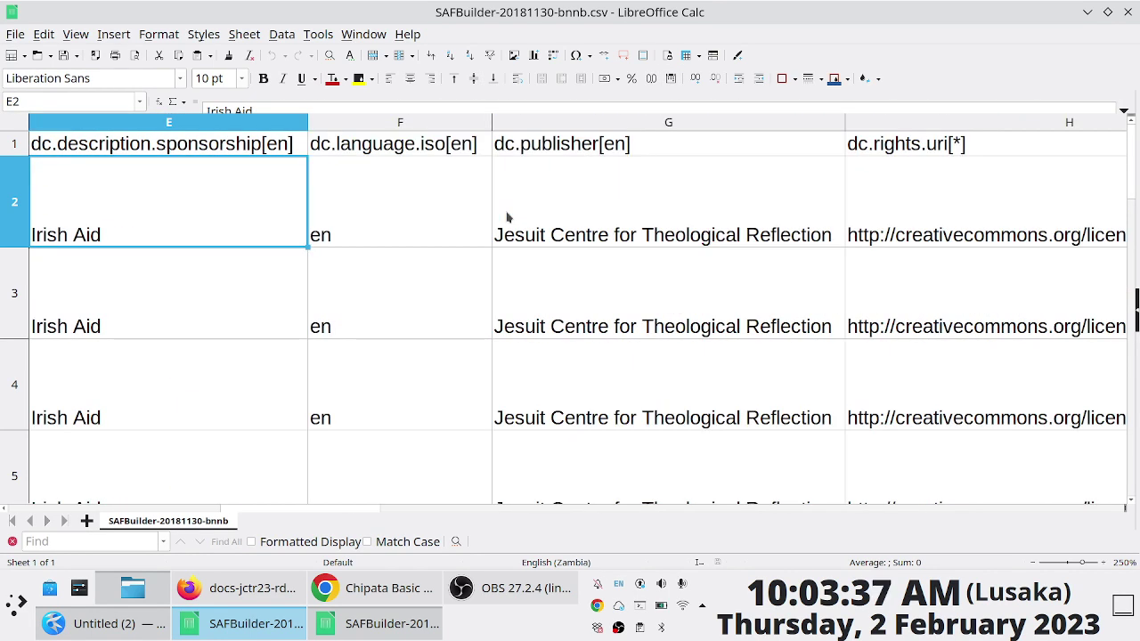
key("Right")
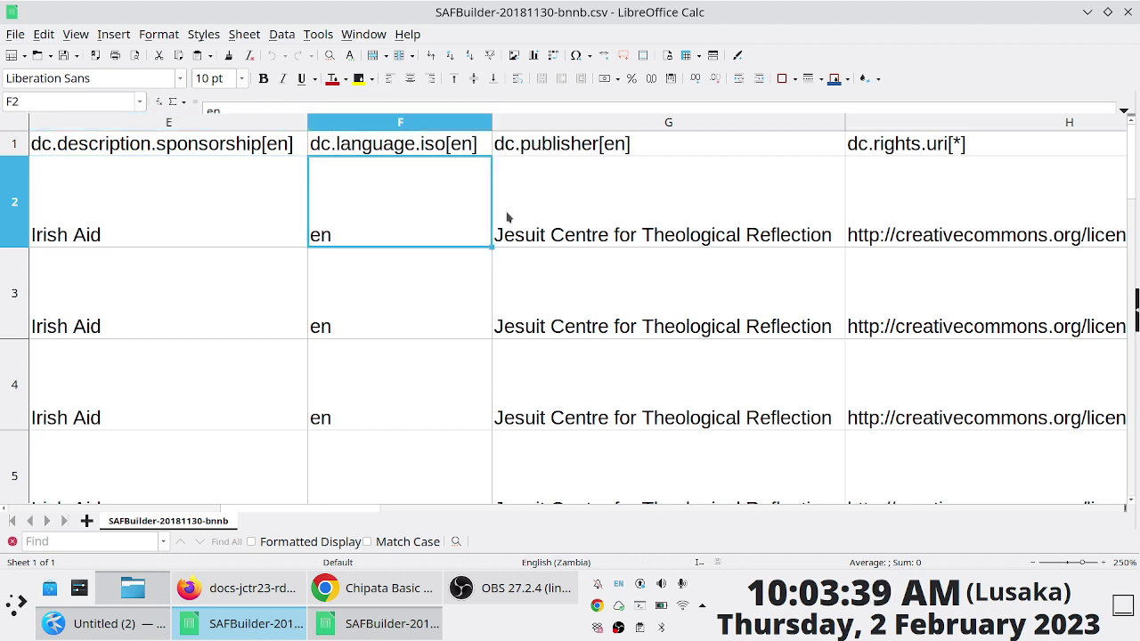
key("Right")
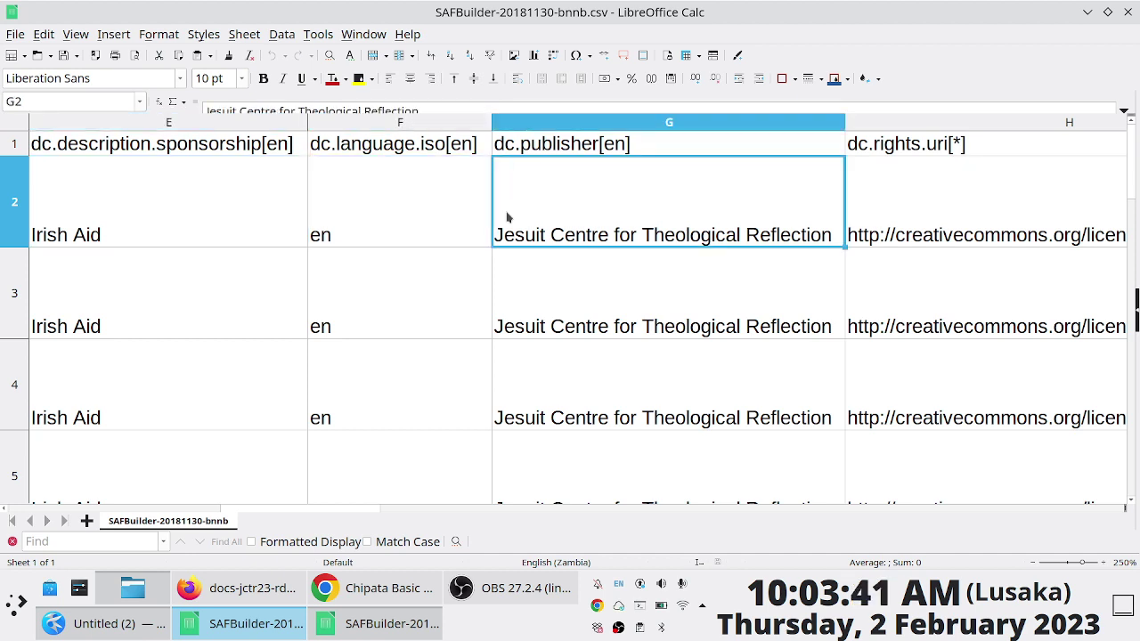
key("Right")
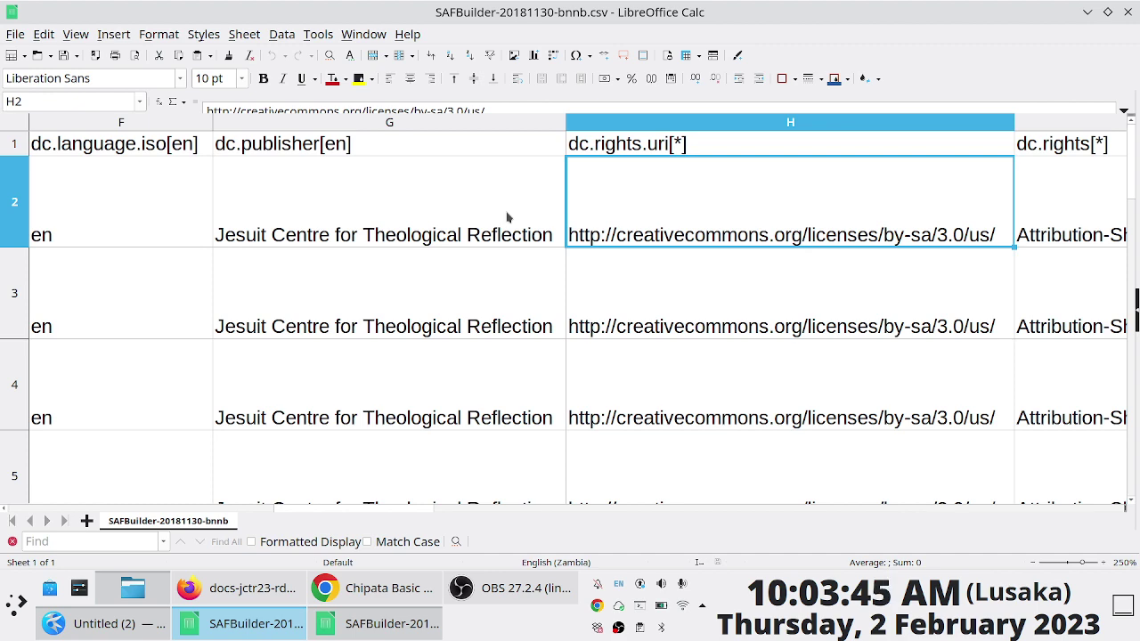
key("Right")
key("Left")
key("Right")
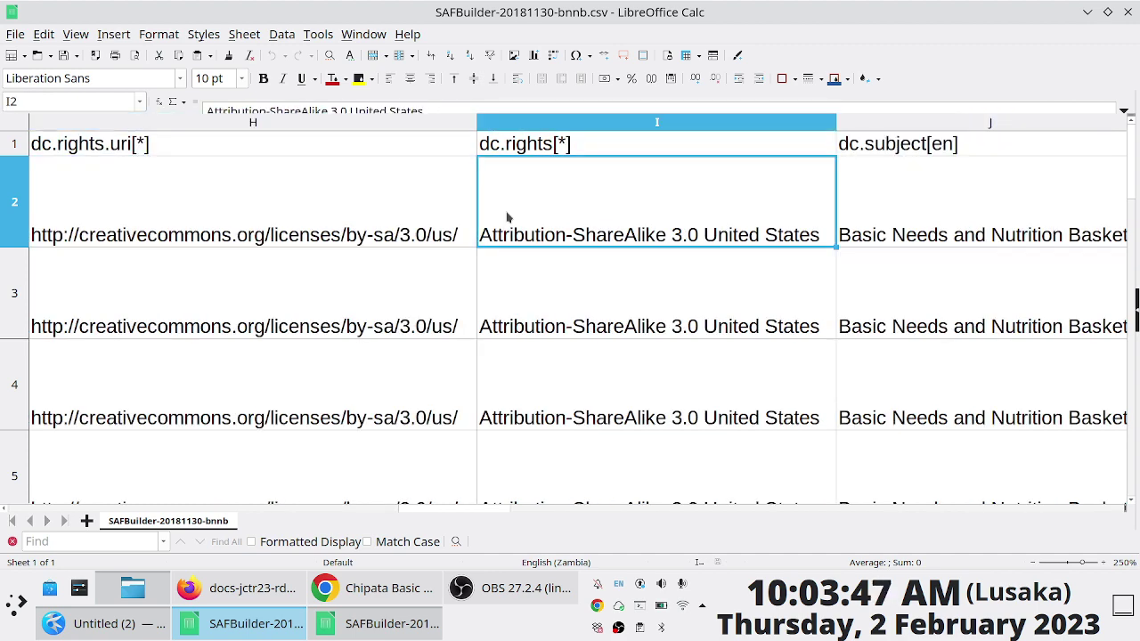
key("Right")
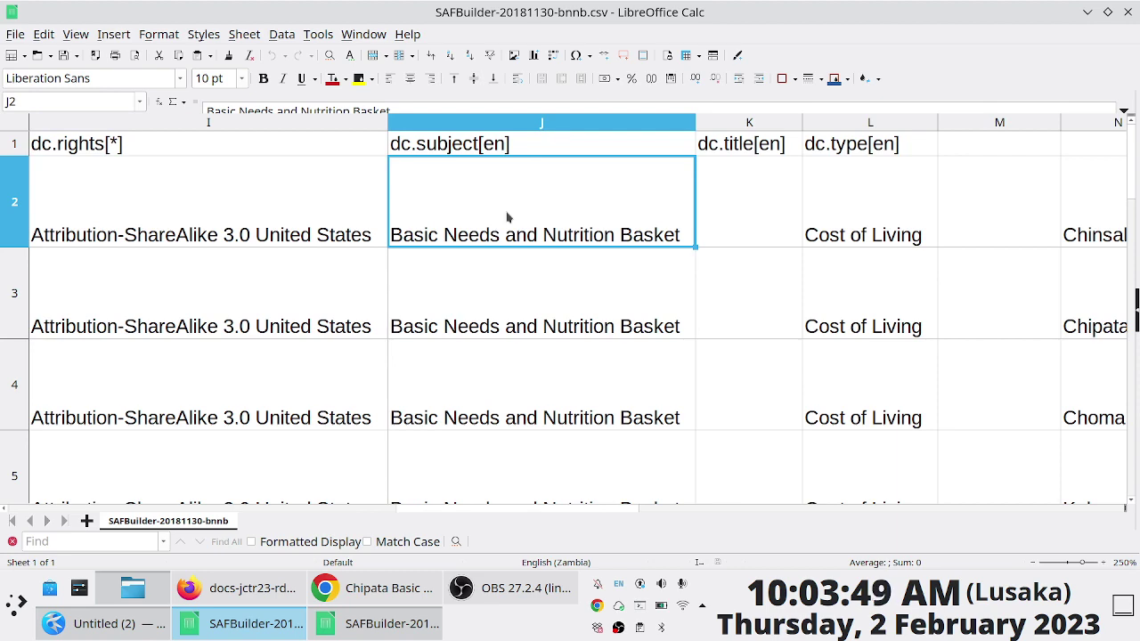
key("Right")
key("Right")
key("Right")
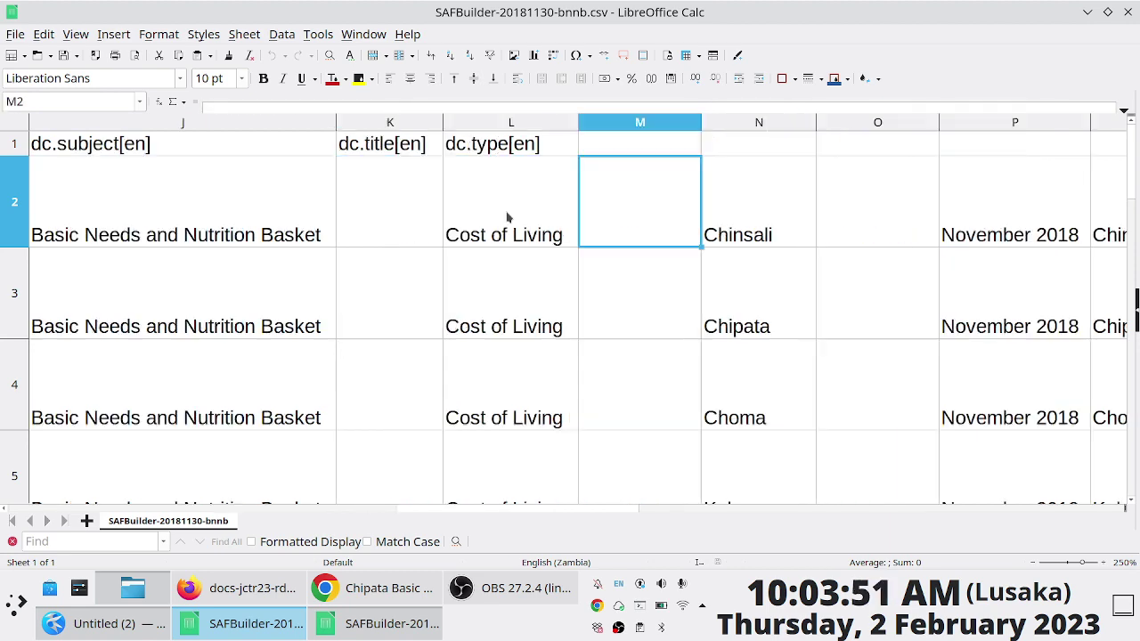
key("Right")
key("Right")
key("Right")
key("Left")
key("Left")
key("Left")
key("Left")
key("Left")
key("Left")
key("Left")
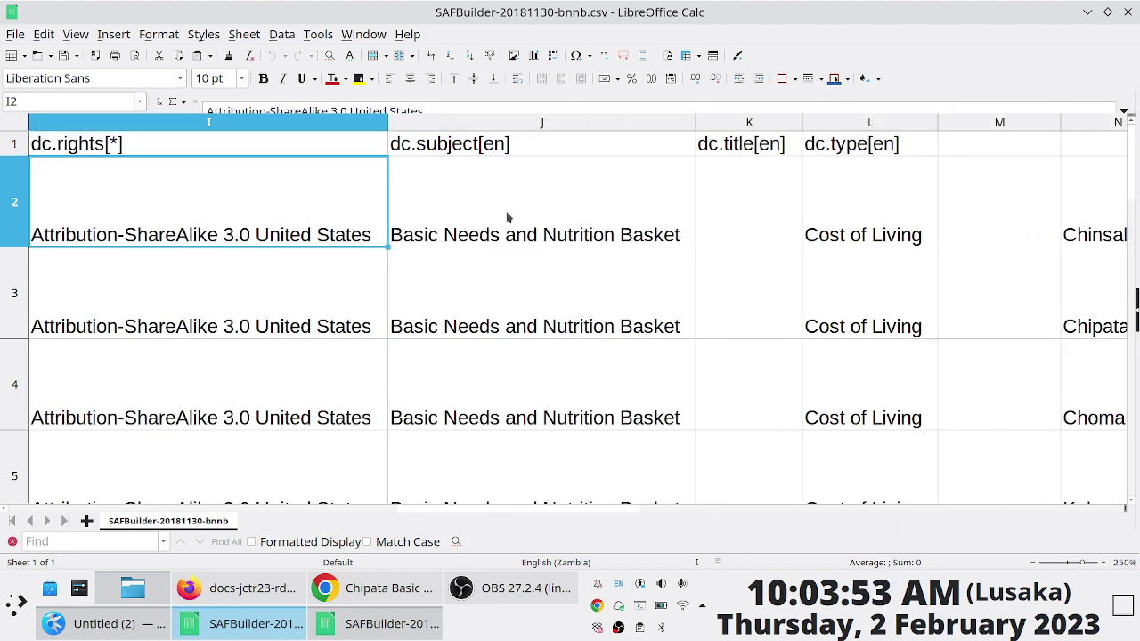
key("Home")
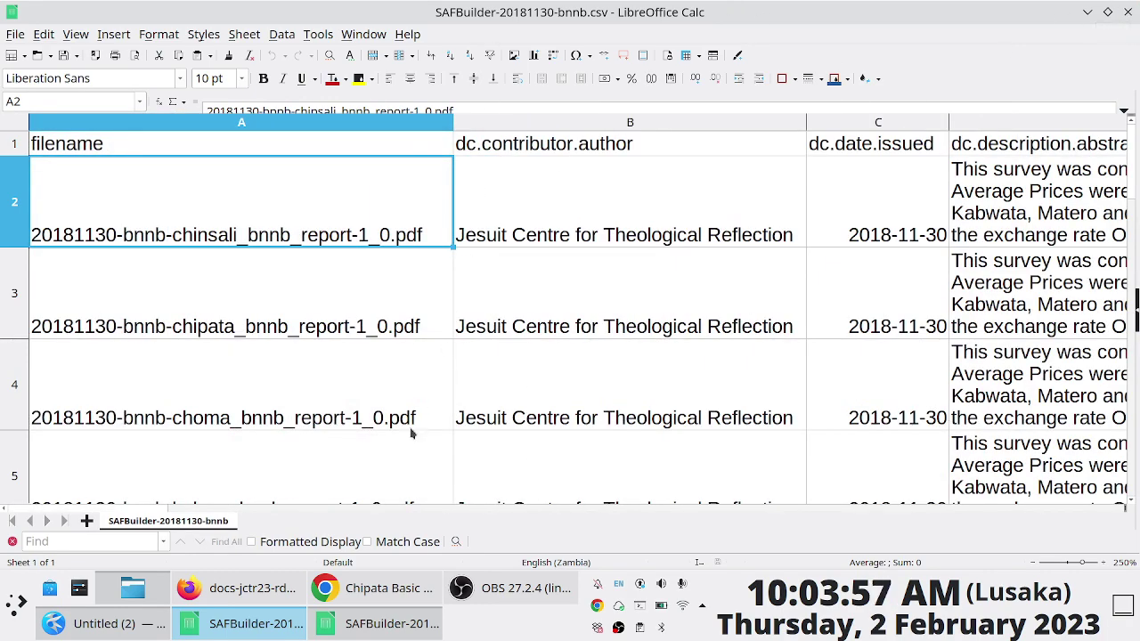
Close SAFBuilder-20181130-bnnb.csv, return to SAFBuilder-20171130-bnnb.csv and reduce the sheet zoom to 180%
key("alt+Tab")
left_click(504, 623)
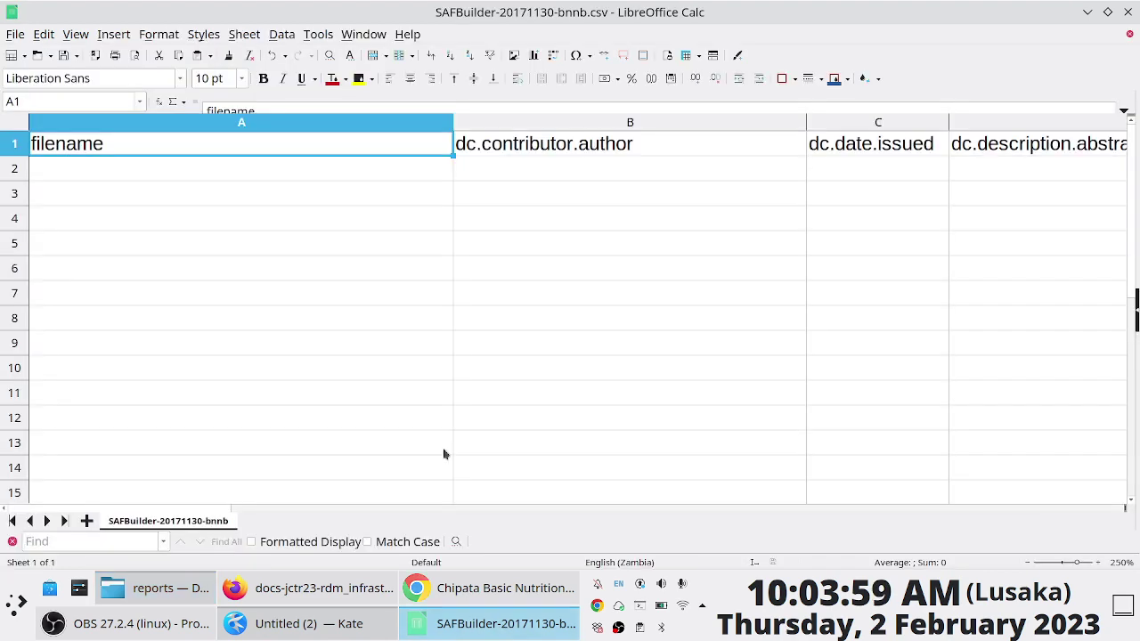
left_click(499, 623)
left_click(494, 623)
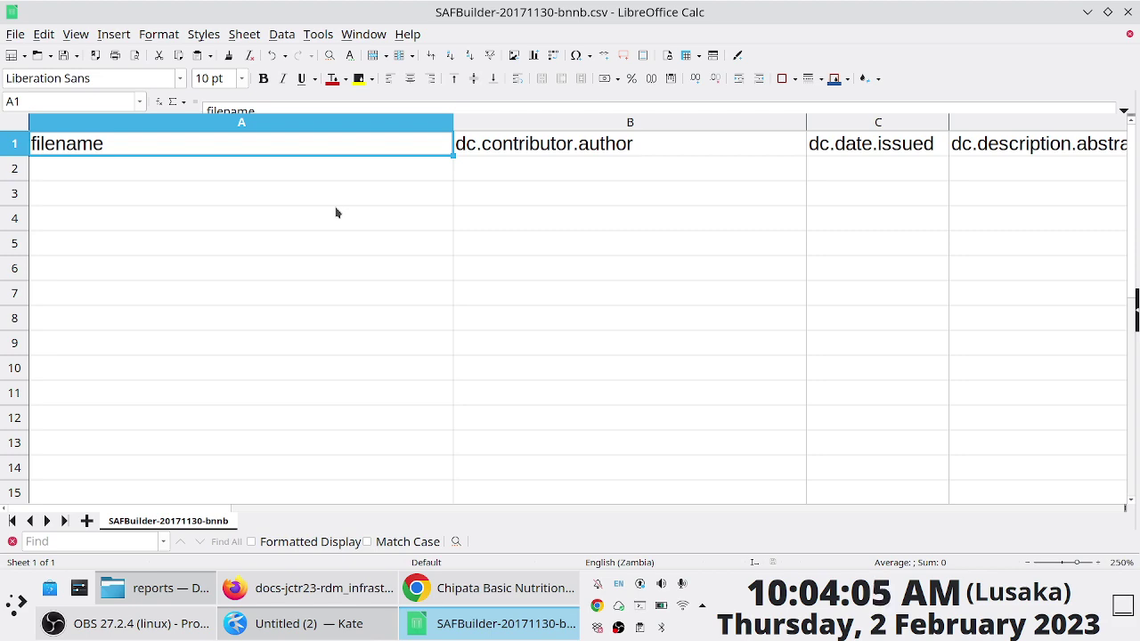
key("ctrl+minus")
key("Escape")
left_click(1027, 563)
left_click(1027, 563)
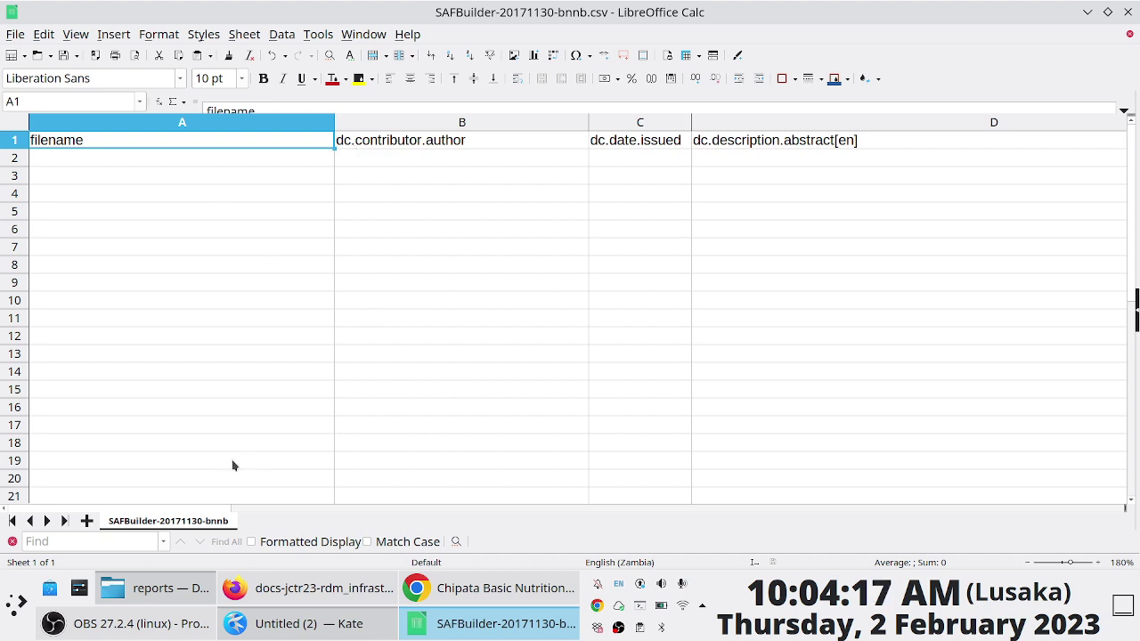
Review the blank metadata columns from dc.contributor.author to dc.publisher[en] in the 2017 sheet
left_click(415, 157)
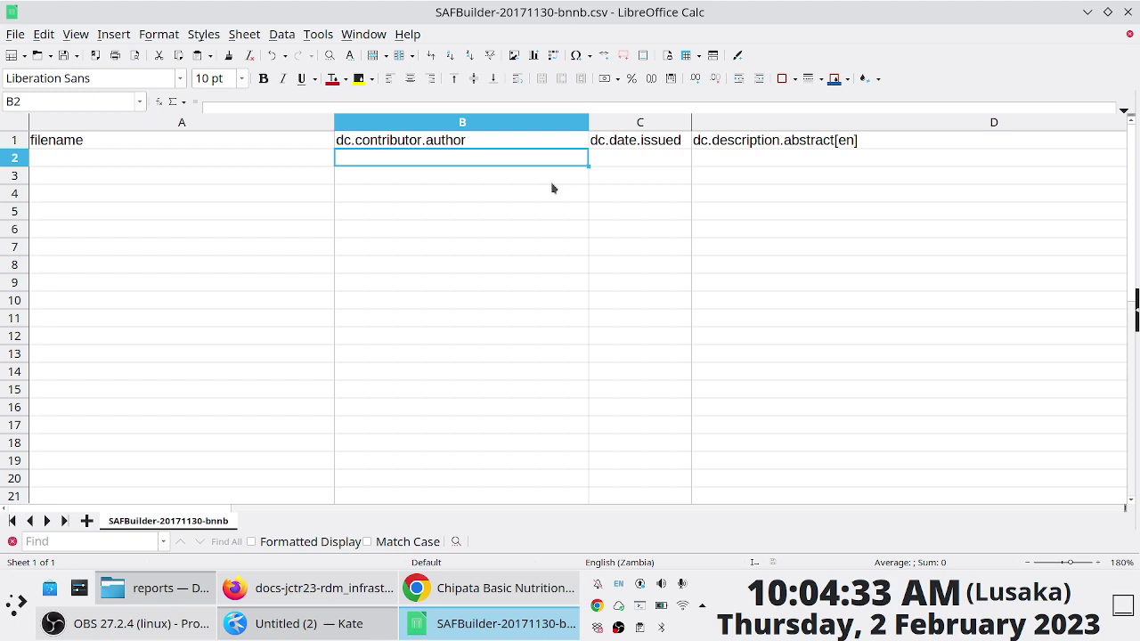
left_click(469, 174)
left_click_drag(652, 161, 662, 285)
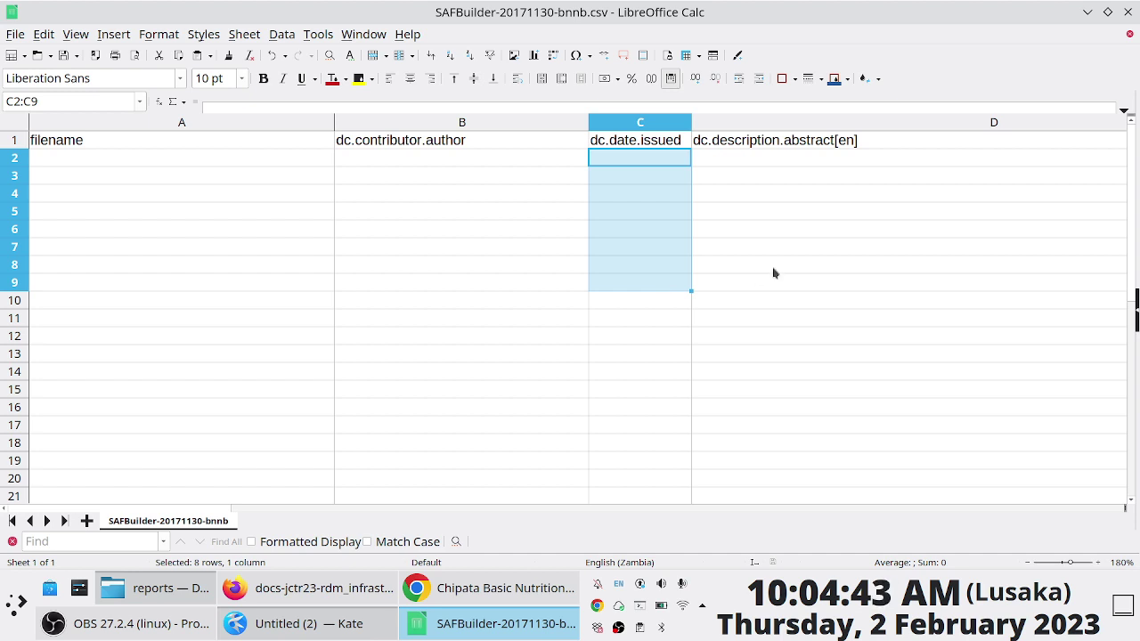
left_click(796, 162)
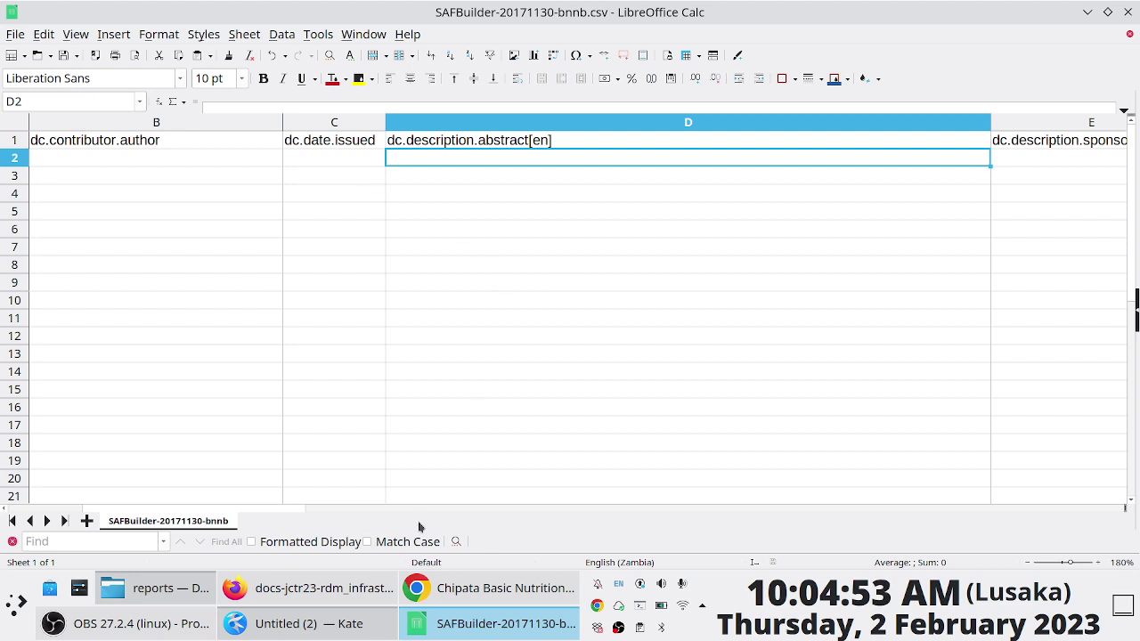
left_click(1033, 161)
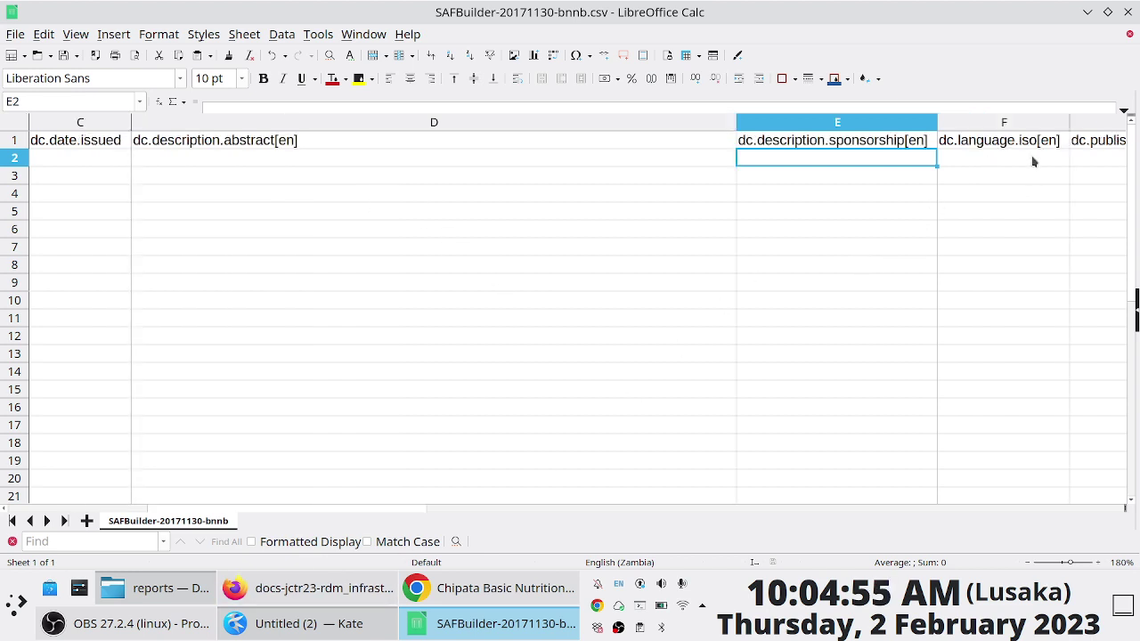
key("Right")
key("Right")
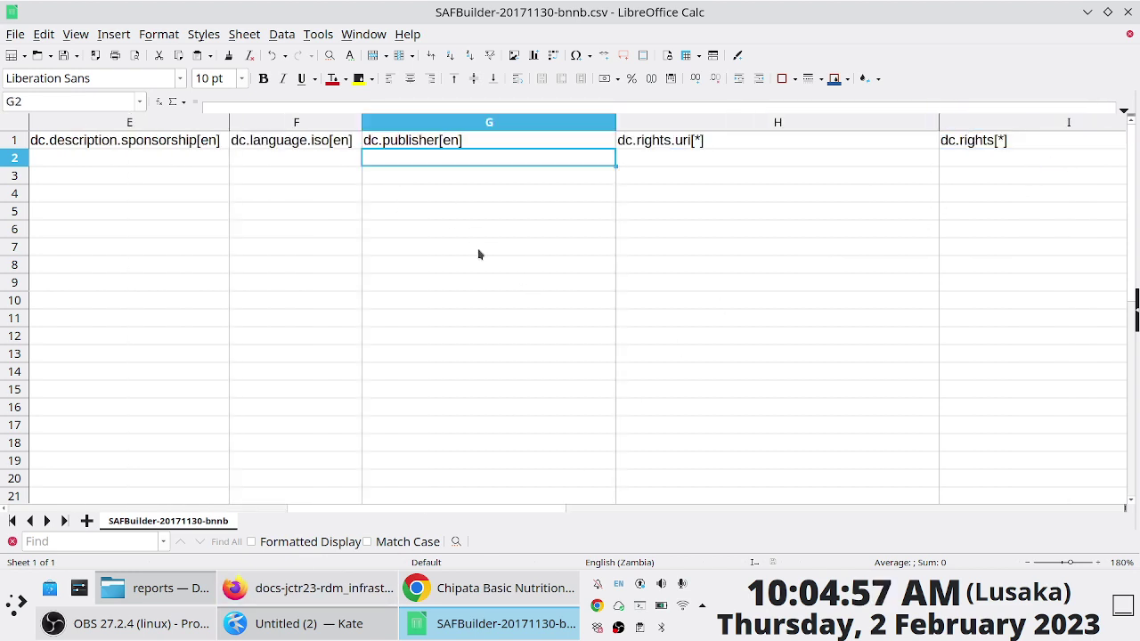
Switch to Google Drive in Firefox and open the jctr-historical_data_handson folder inside misc-jctr22-rdm_training_workshop
left_click(327, 589)
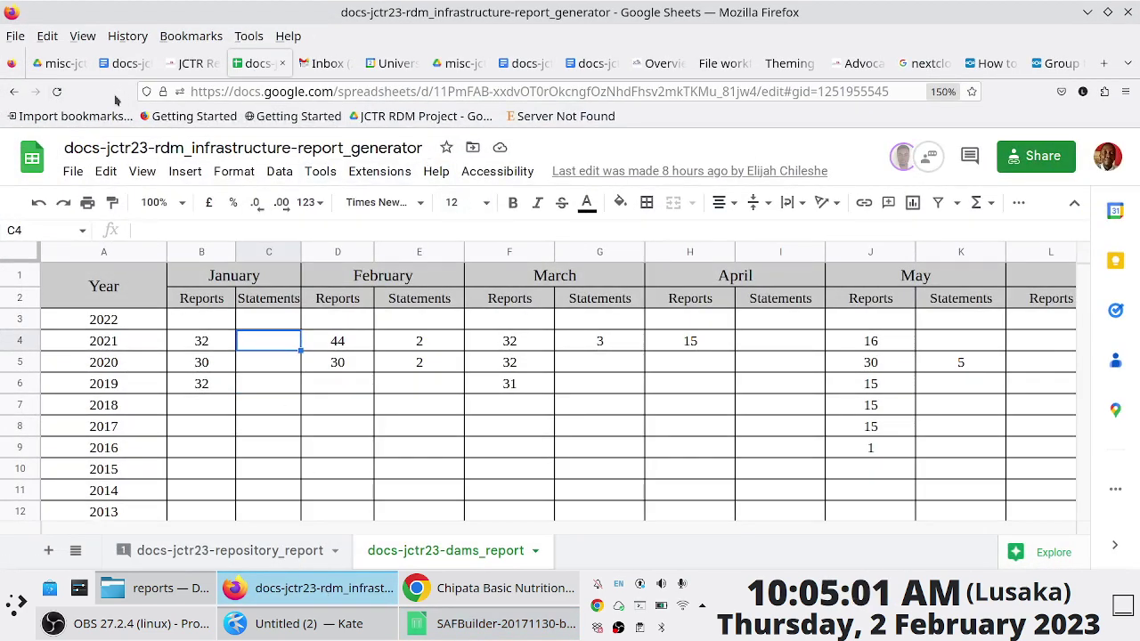
left_click(47, 68)
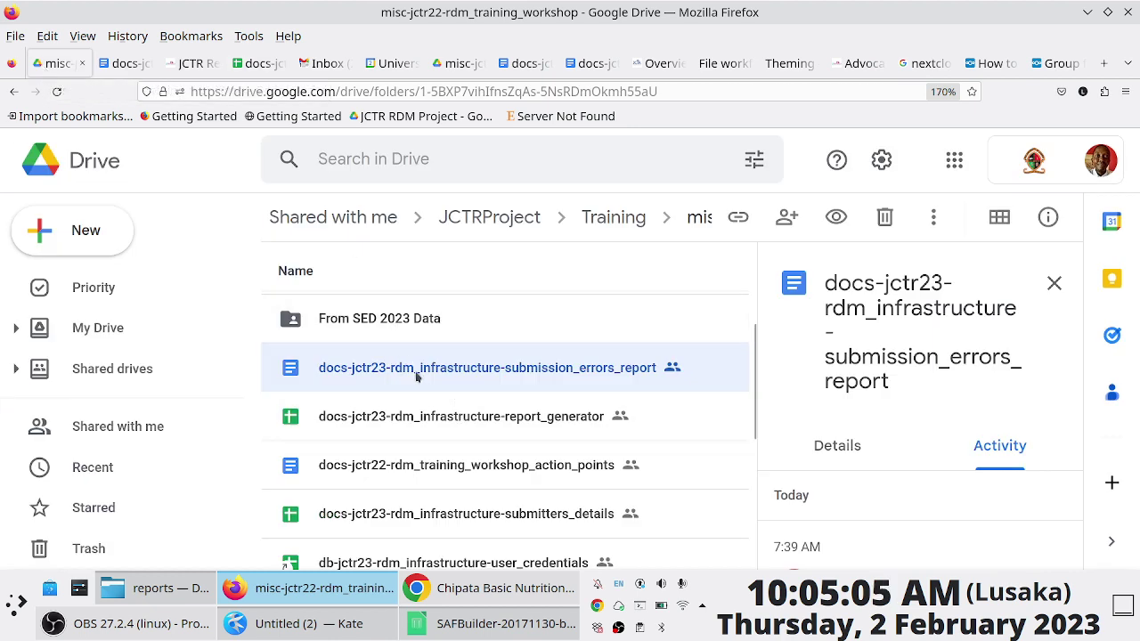
scroll(415, 374, "down", 3)
scroll(415, 374, "up", 5)
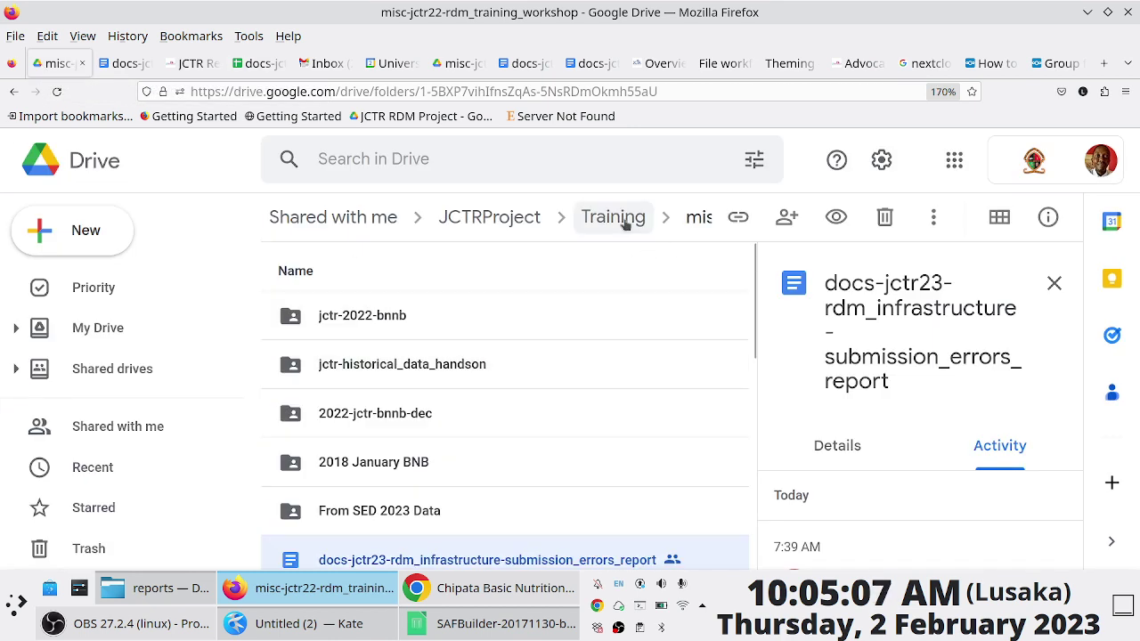
key("ctrl+minus")
key("ctrl+minus")
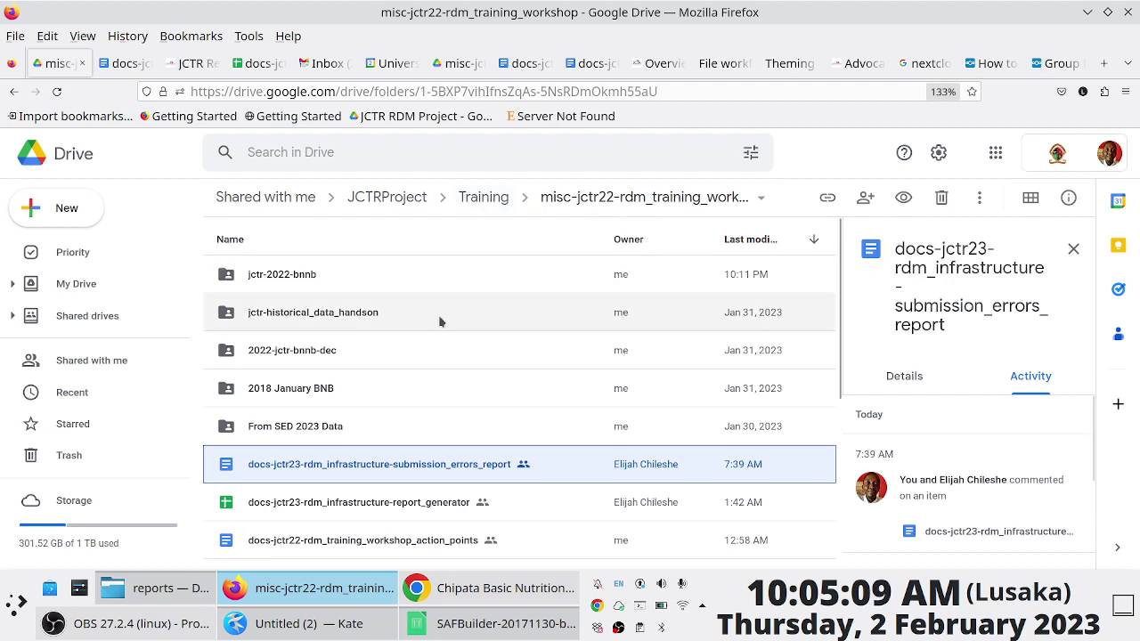
left_click(633, 198)
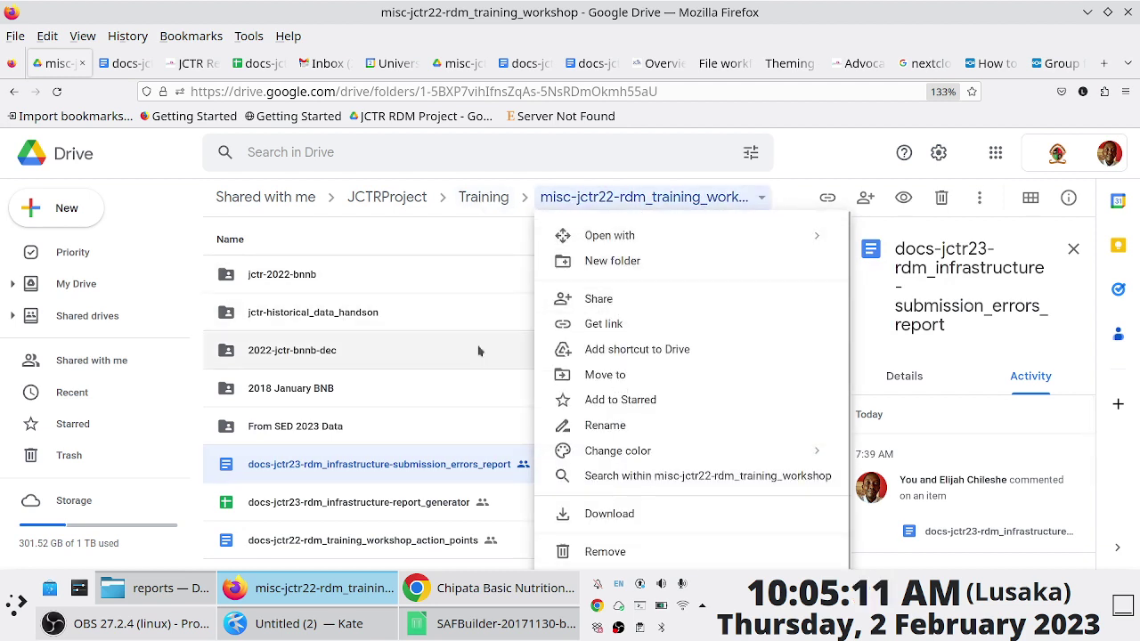
left_click(401, 319)
left_click(401, 319)
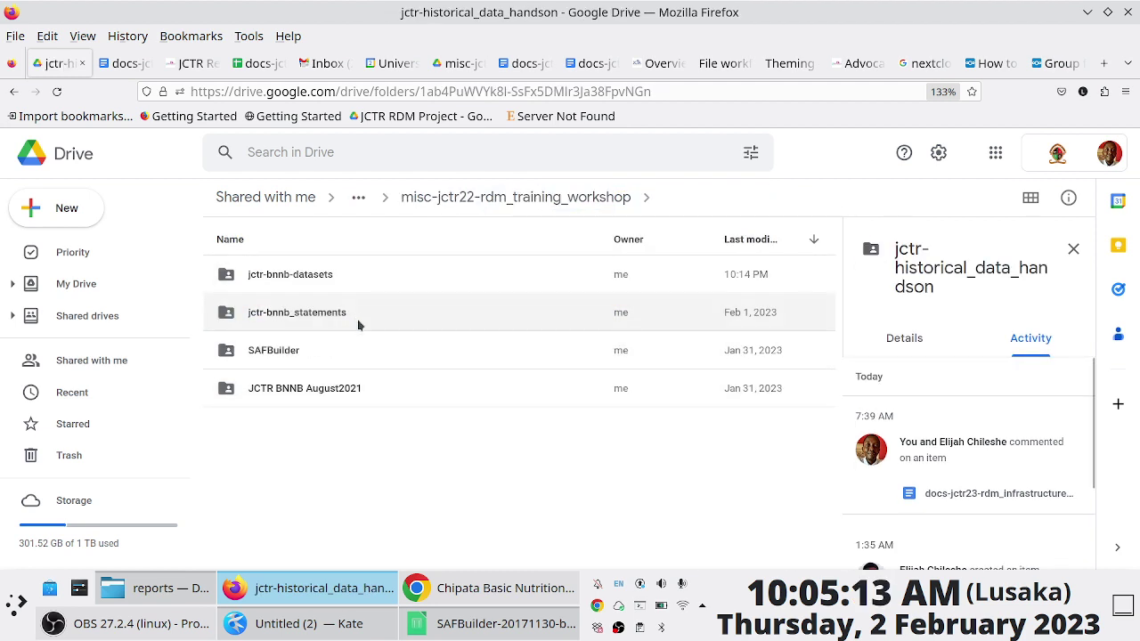
Open the docs-jctr23-rdm_infrastructure-SAFBuilder_template spreadsheet from the SAFBuilder folder and enlarge the page view
double_click(287, 348)
double_click(374, 274)
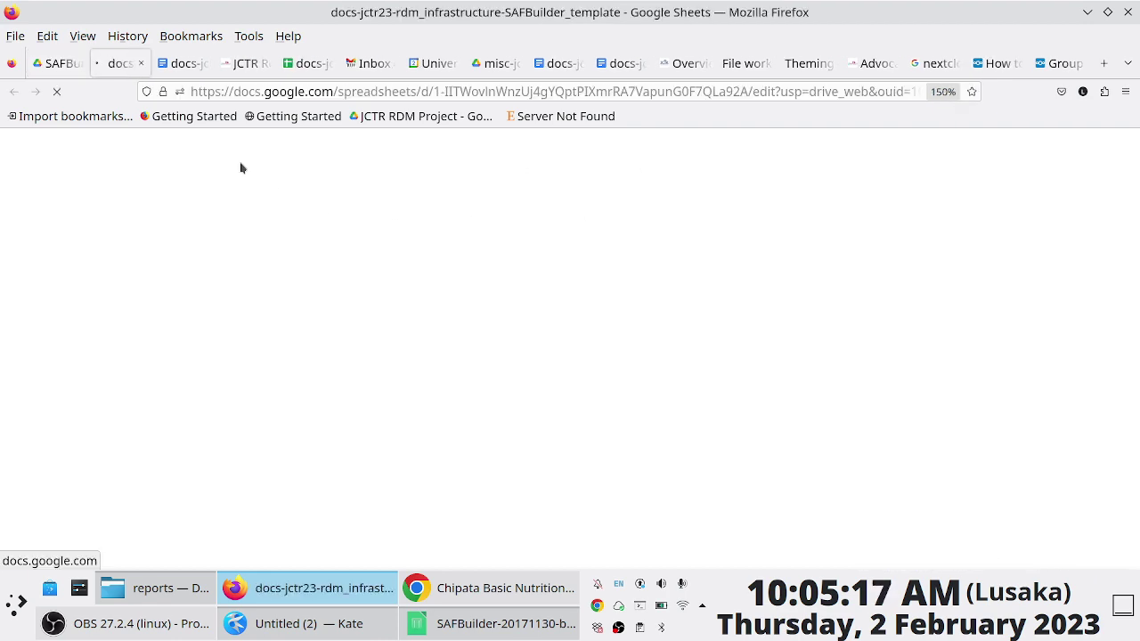
key("ctrl+plus")
key("ctrl+plus")
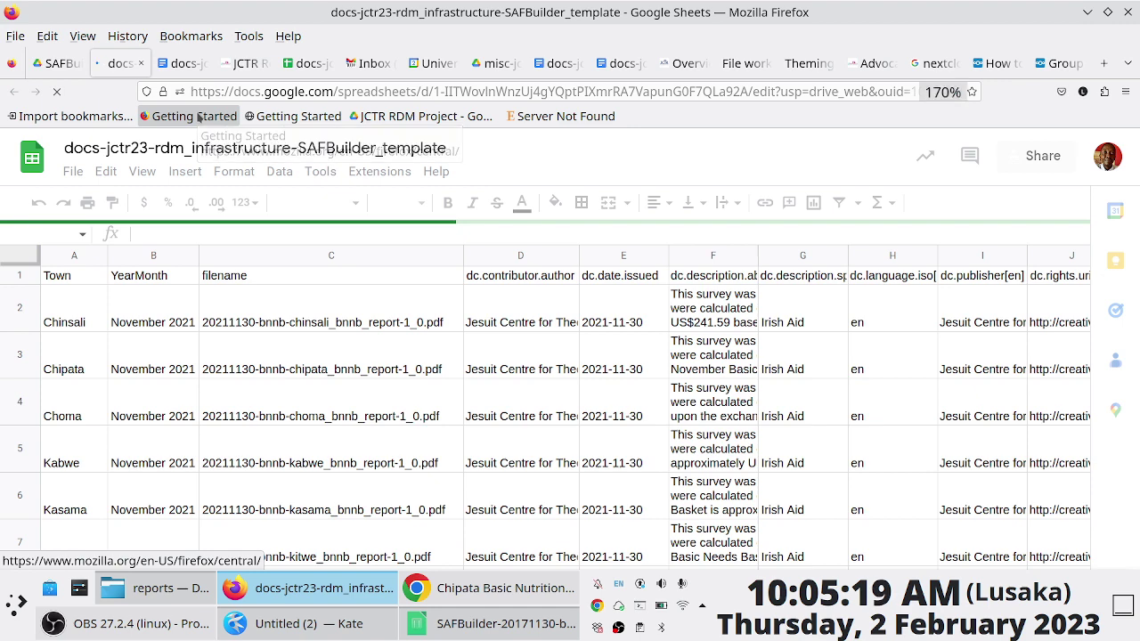
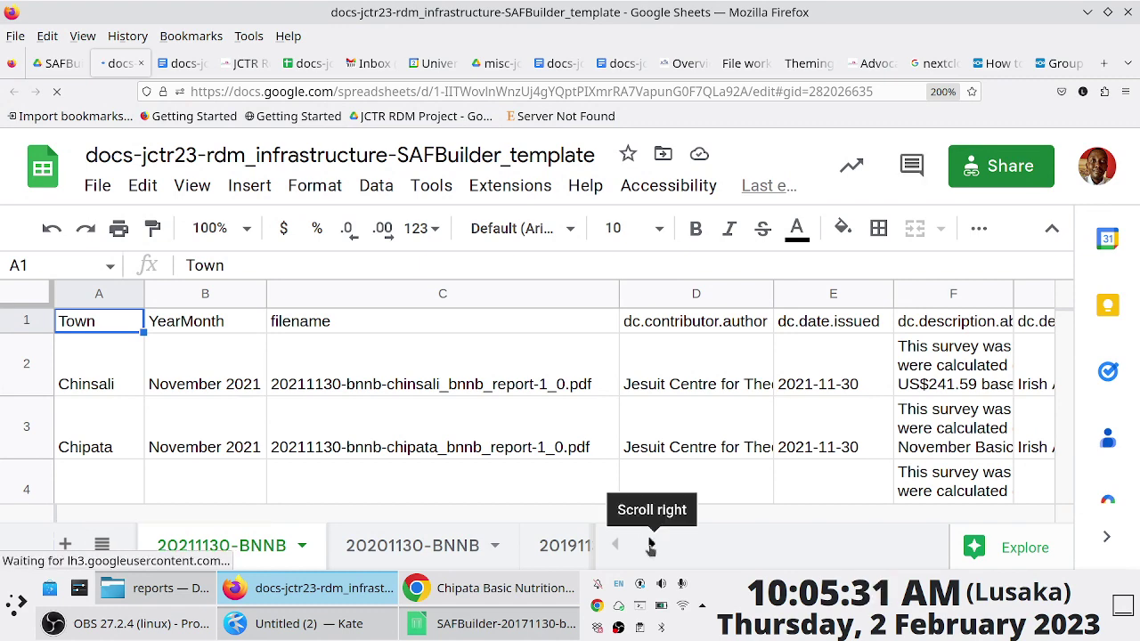
Reduce the page view and duplicate the 20181130-BNNB sheet of the SAFBuilder template
key("ctrl+minus")
key("ctrl+minus")
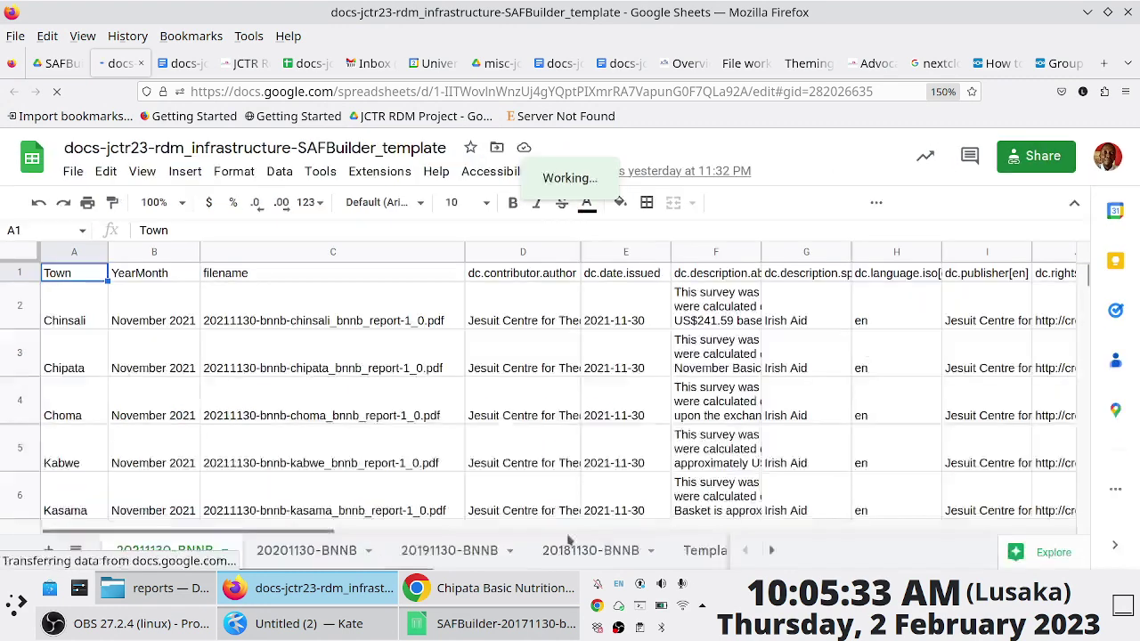
left_click(588, 551)
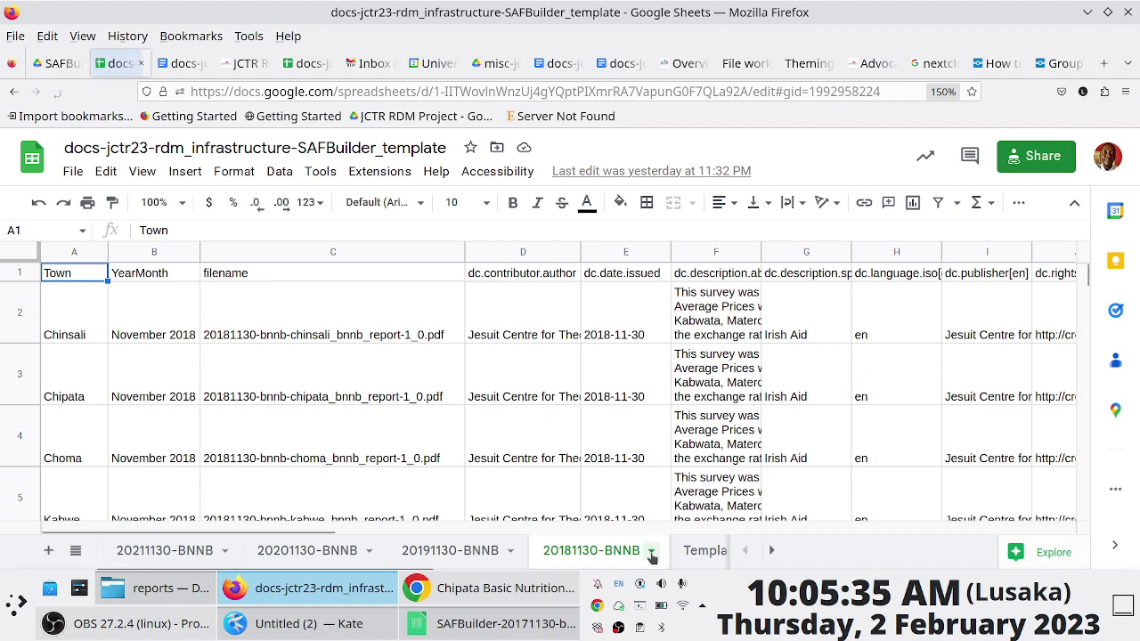
left_click(651, 552)
left_click(577, 272)
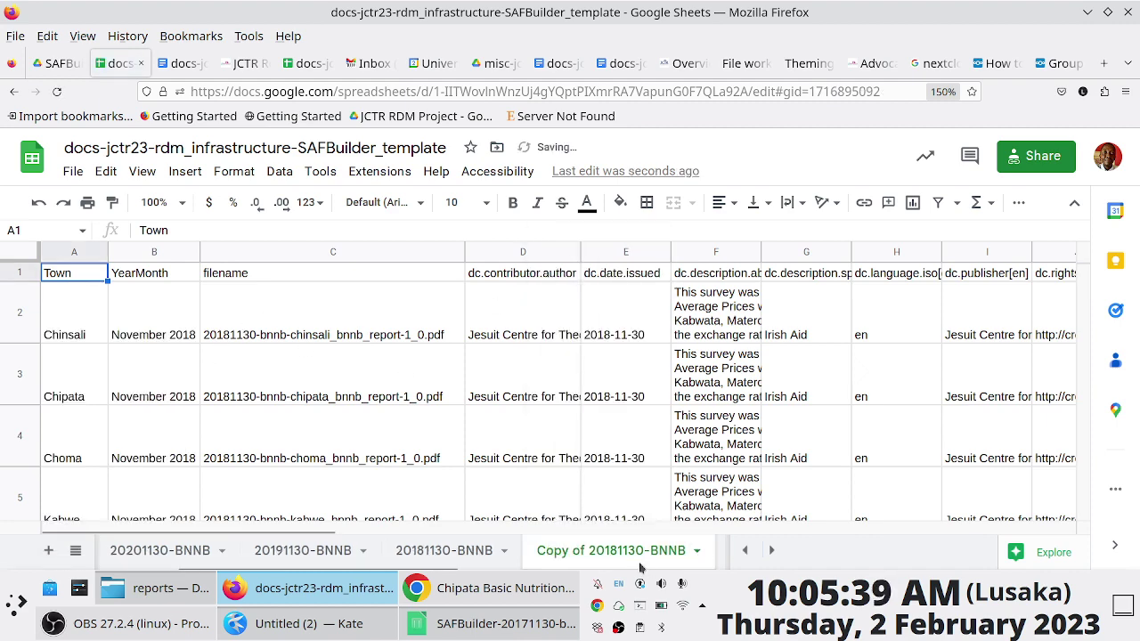
Rename the duplicated sheet as 20171130-BNNB
double_click(618, 553)
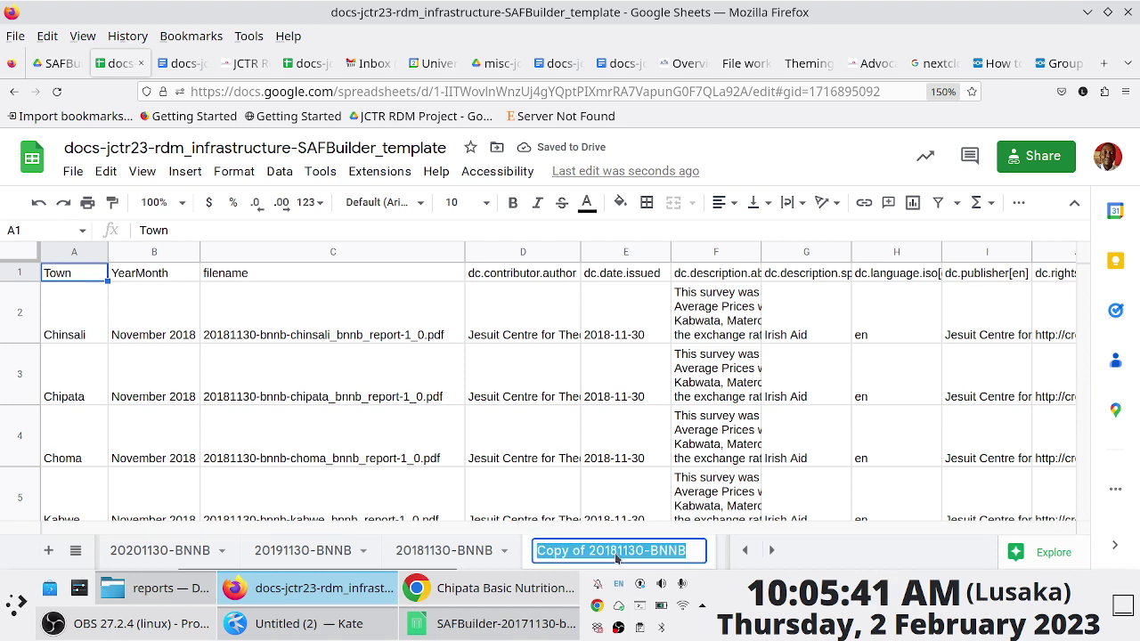
left_click(619, 553)
type("7")
key("ctrl+Left")
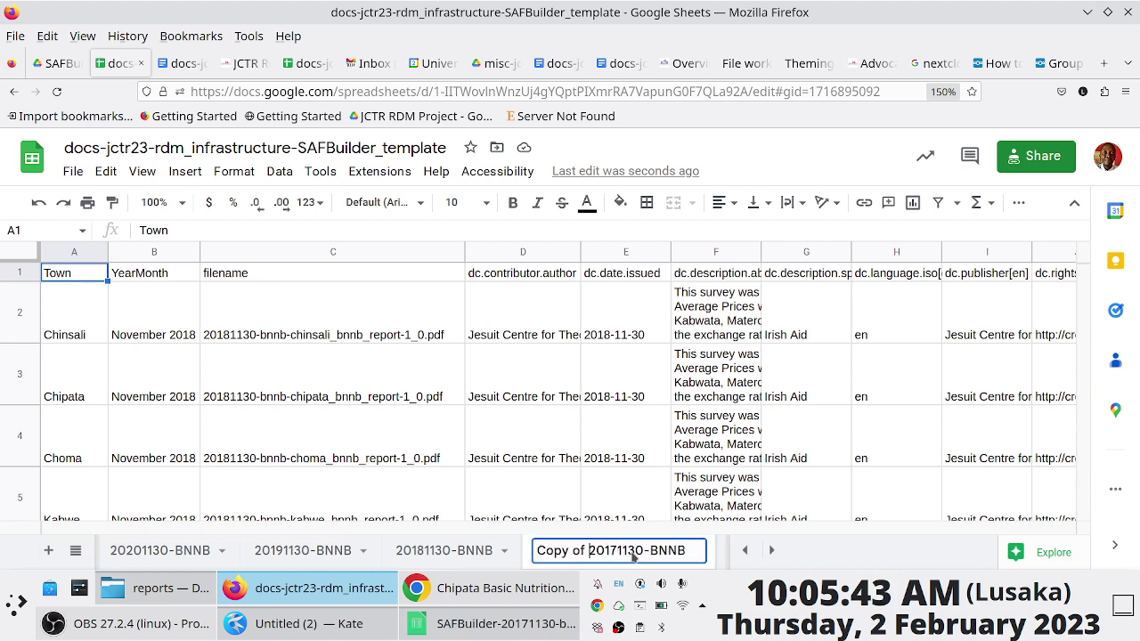
key("ctrl+BackSpace")
key("ctrl+BackSpace")
key("Return")
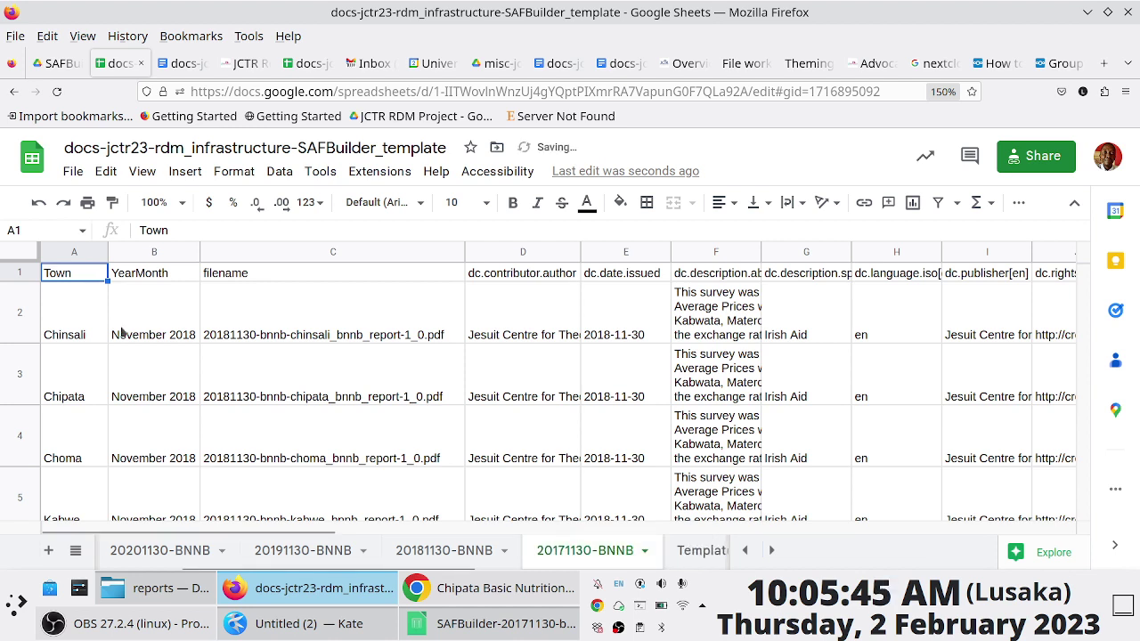
Clear all report rows from row 3 downward in the 20171130-BNNB sheet, keeping the header and the Chinsali row
left_click(108, 374)
key("ctrl+shift+End")
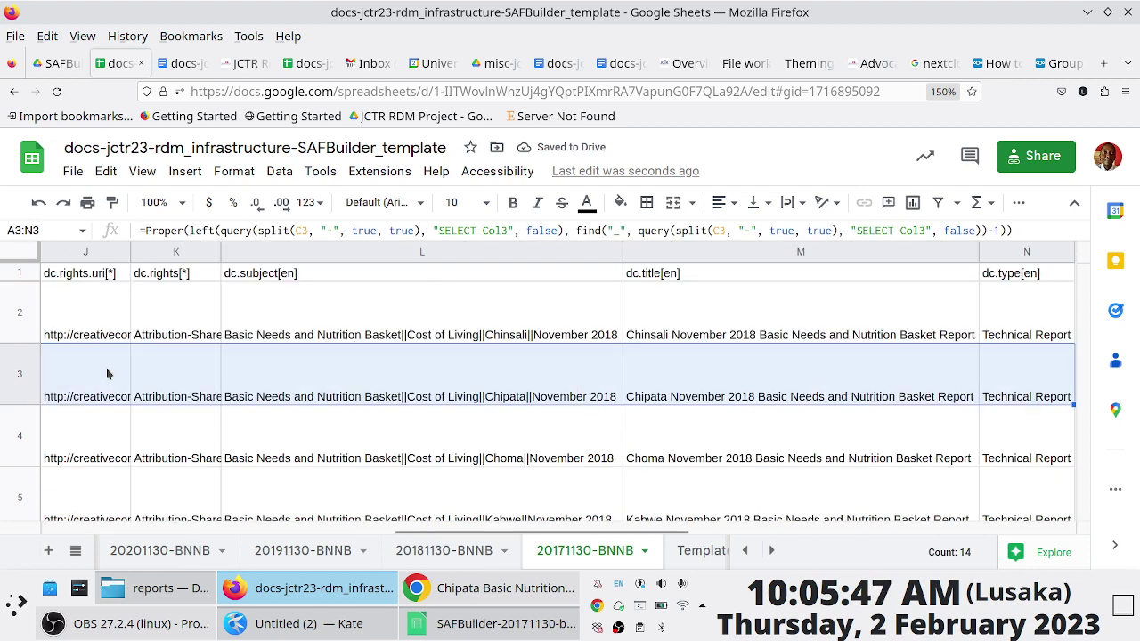
key("Delete")
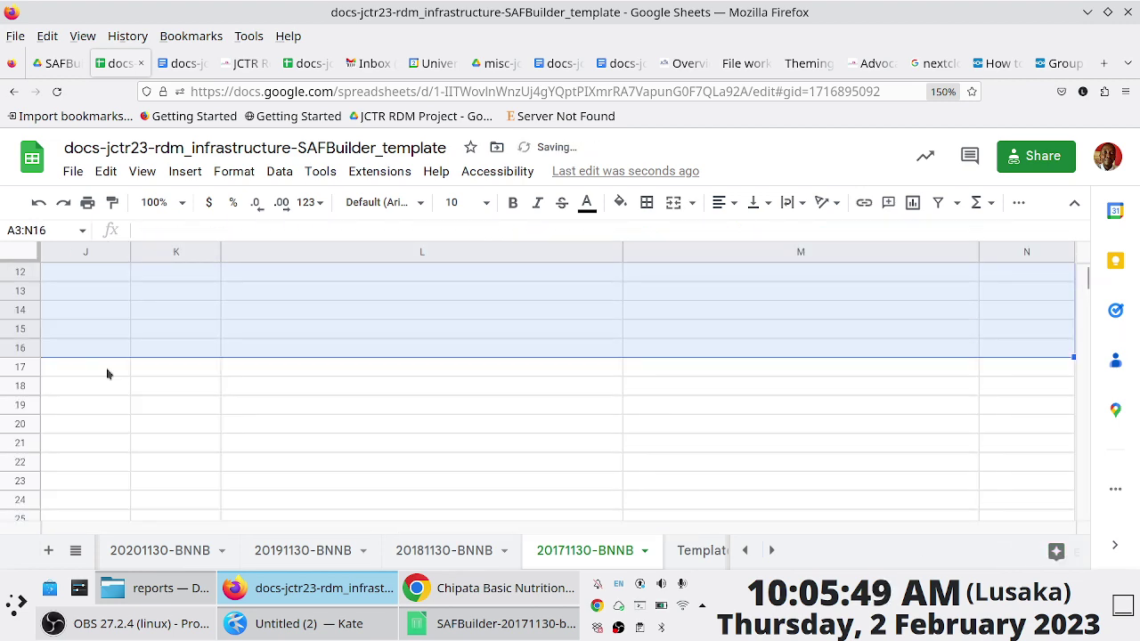
Examine the Town and YearMonth formulas and the filename they reference in the Chinsali row, enlarging the page view
key("ctrl+Home")
key("Up")
key("Down")
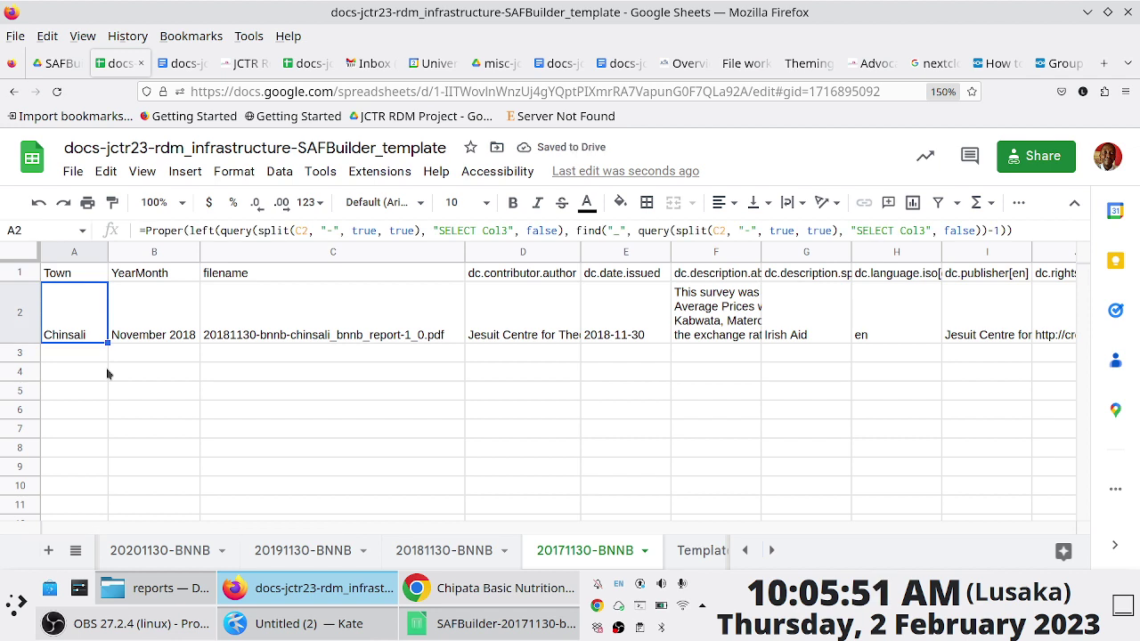
key("Right")
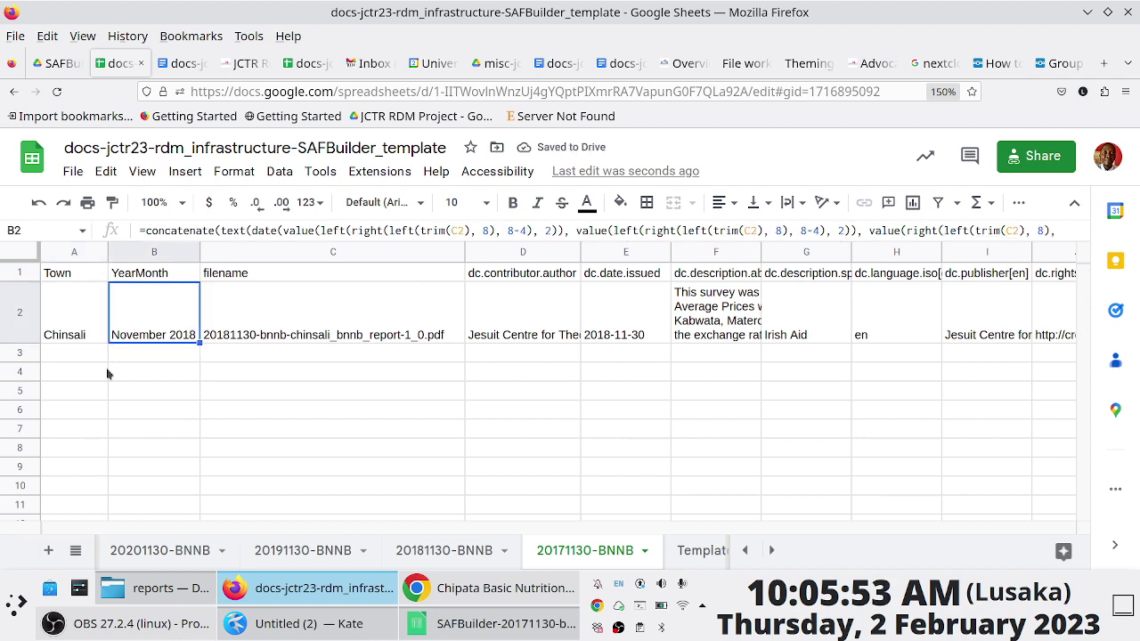
key("Right")
key("Right")
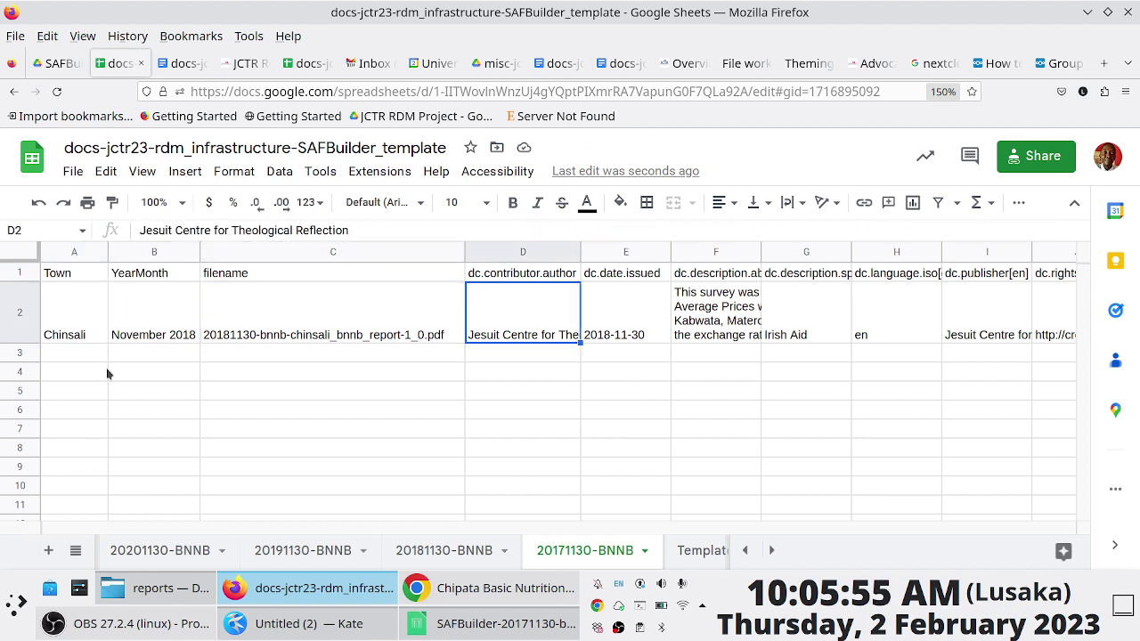
key("Left")
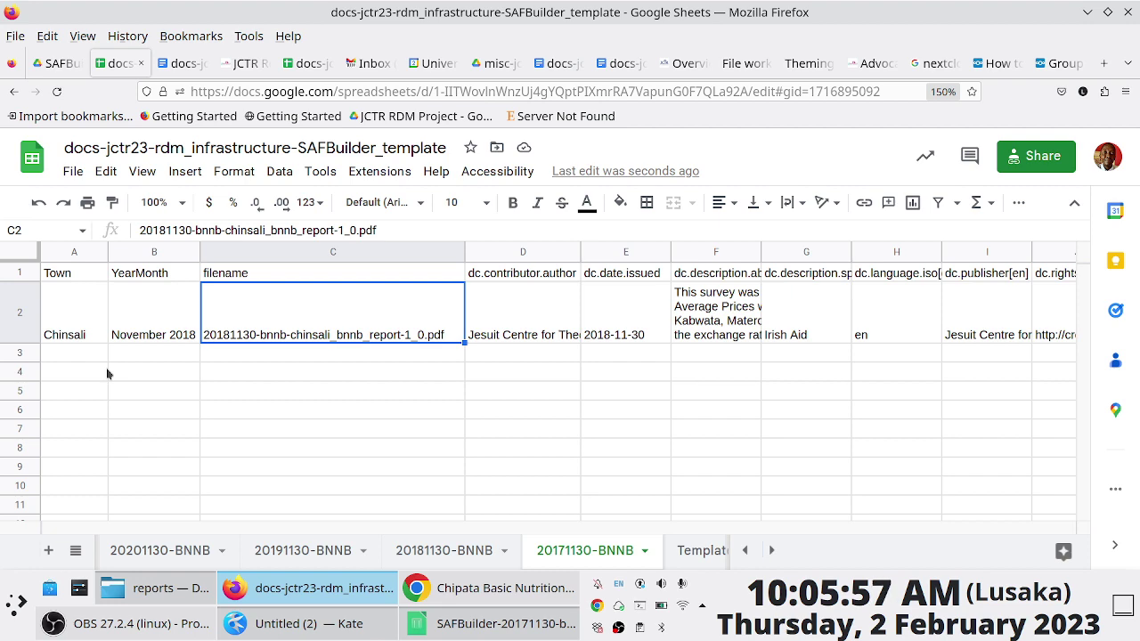
key("ctrl+plus")
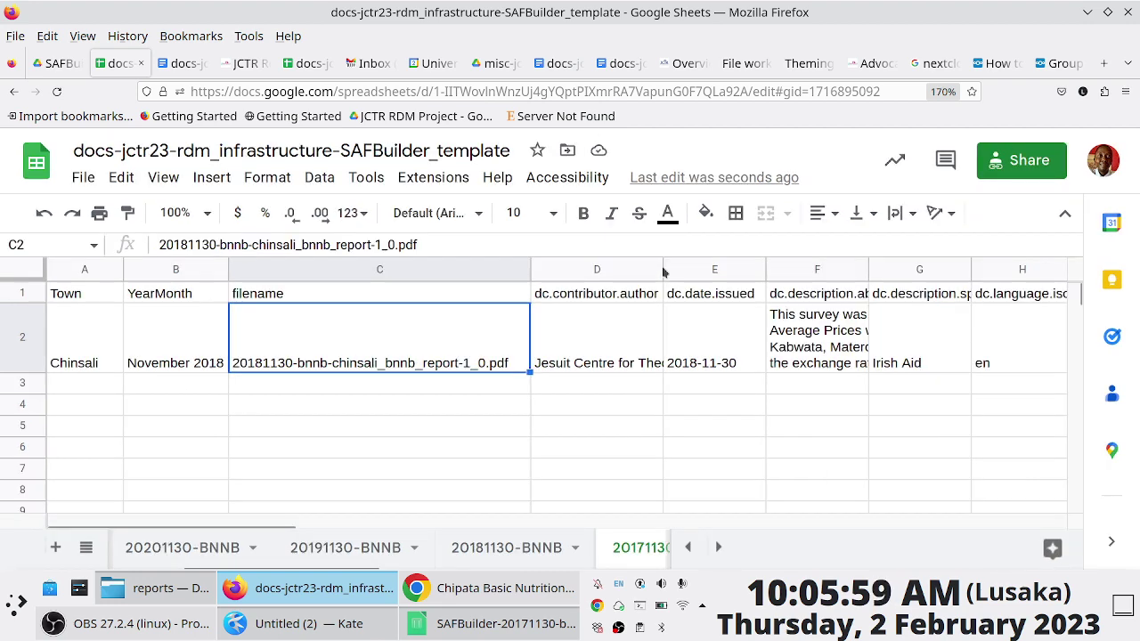
left_click(172, 339)
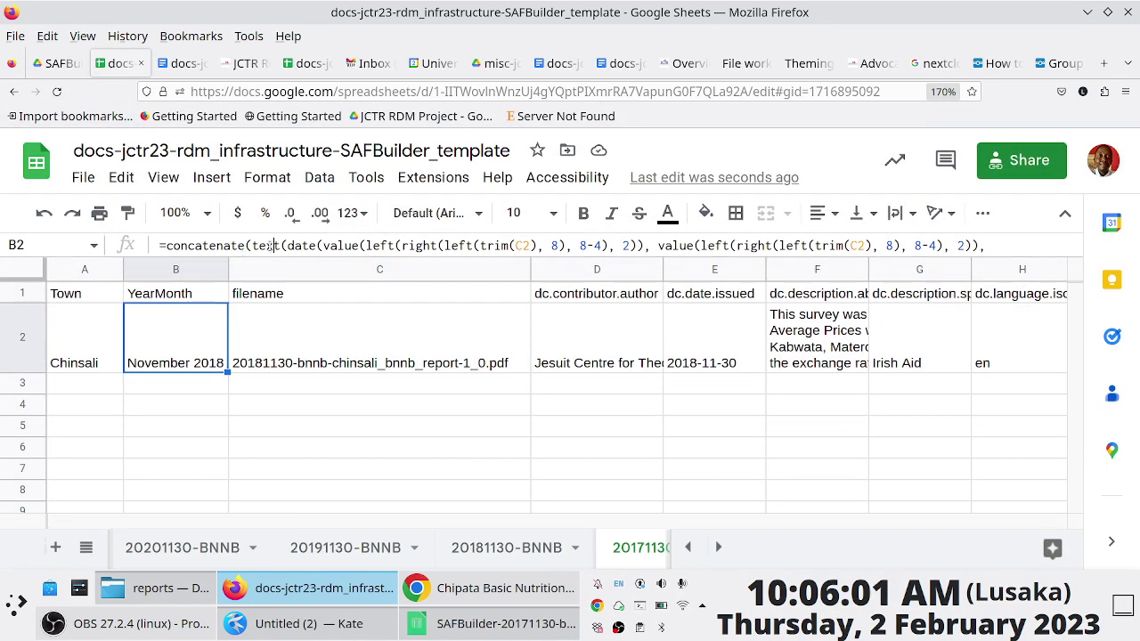
left_click(265, 246)
key("ctrl+a")
key("Escape")
left_click(262, 368)
left_click(330, 292)
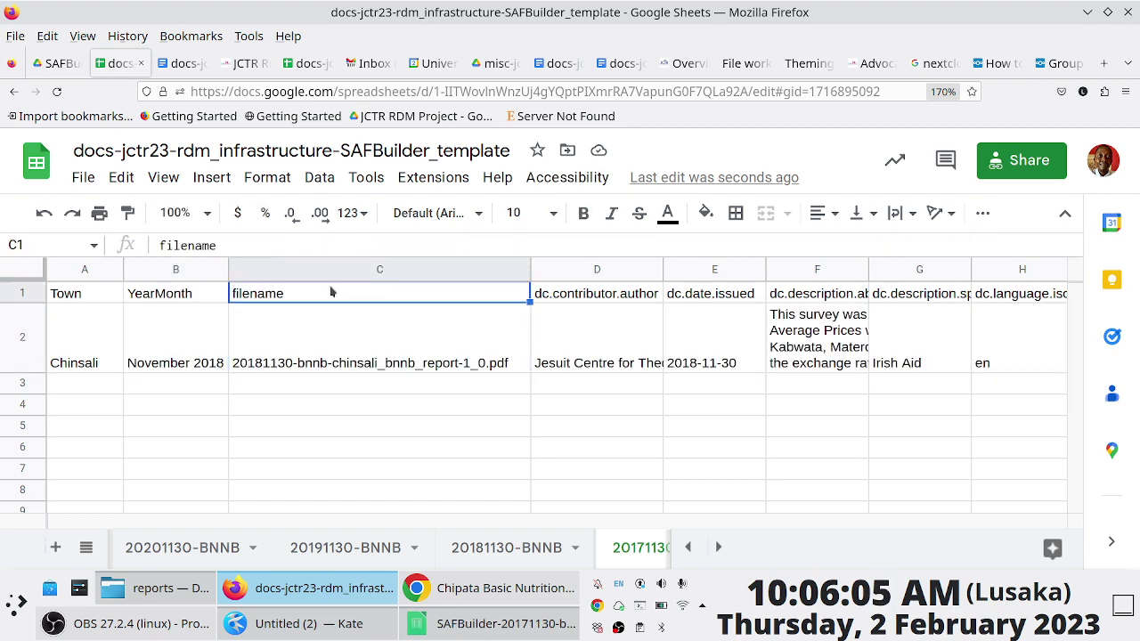
left_click(332, 271)
left_click(323, 367)
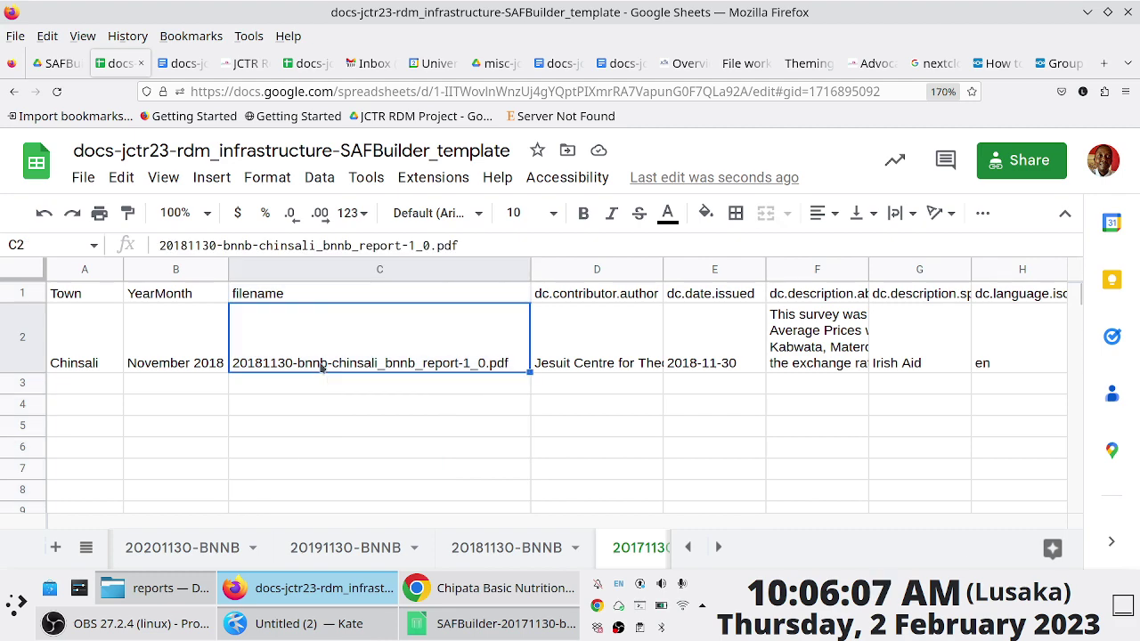
Switch to the drop-down terminal and list the PDF files in the 20171130-bnnb/reports folder with ls | grep pdf
mouse_move(189, 590)
key("F12")
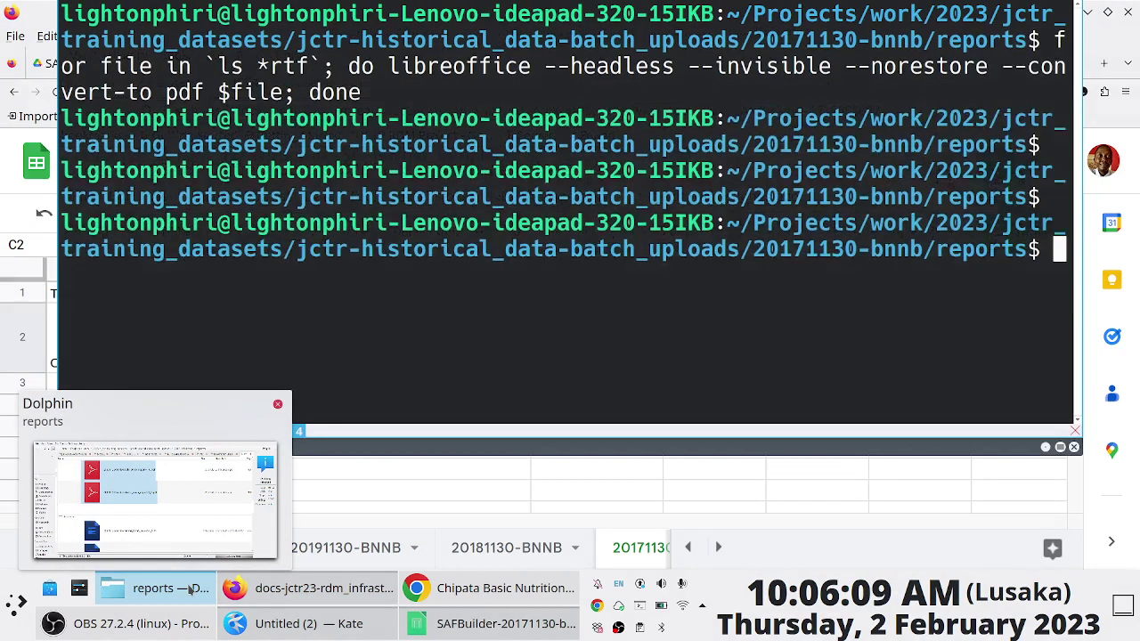
type("ls")
key("Return")
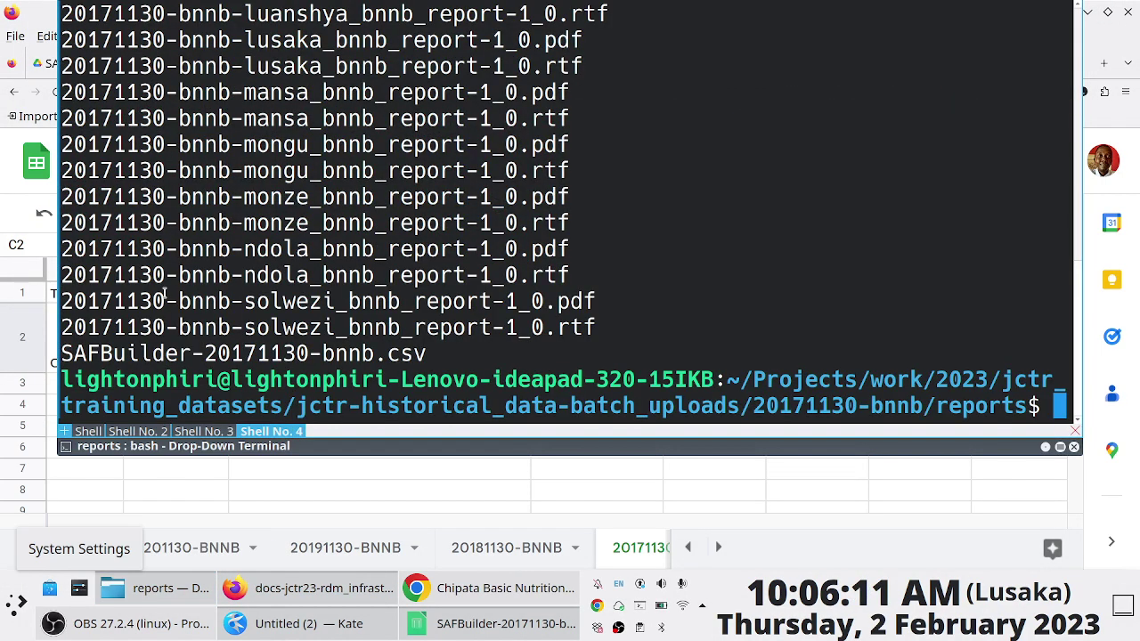
type("ls | grep pdf")
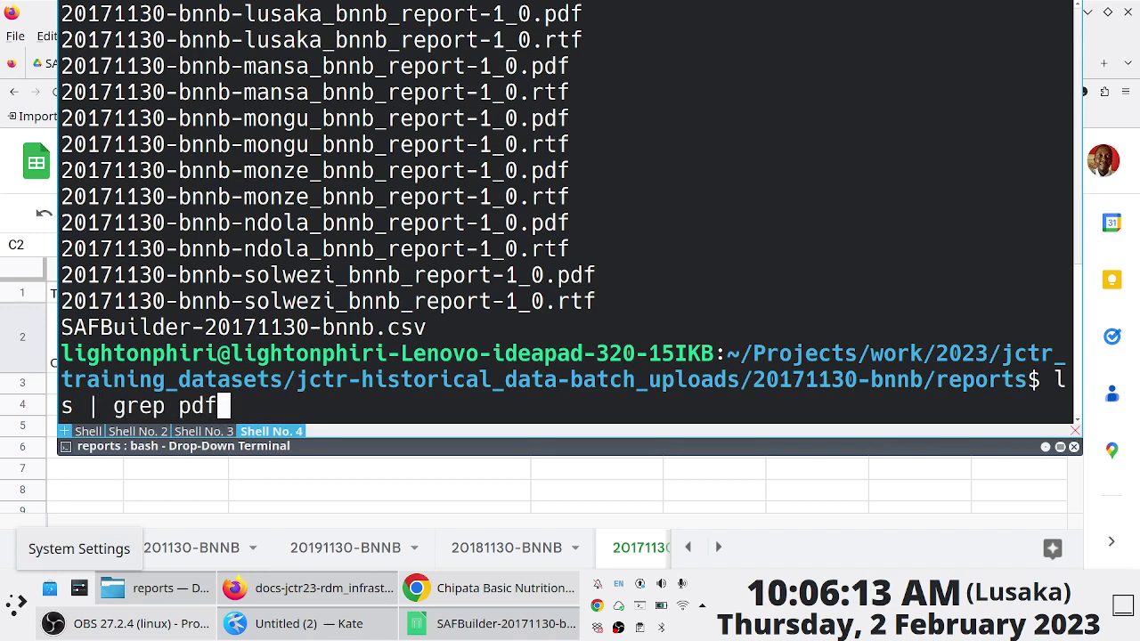
key("Return")
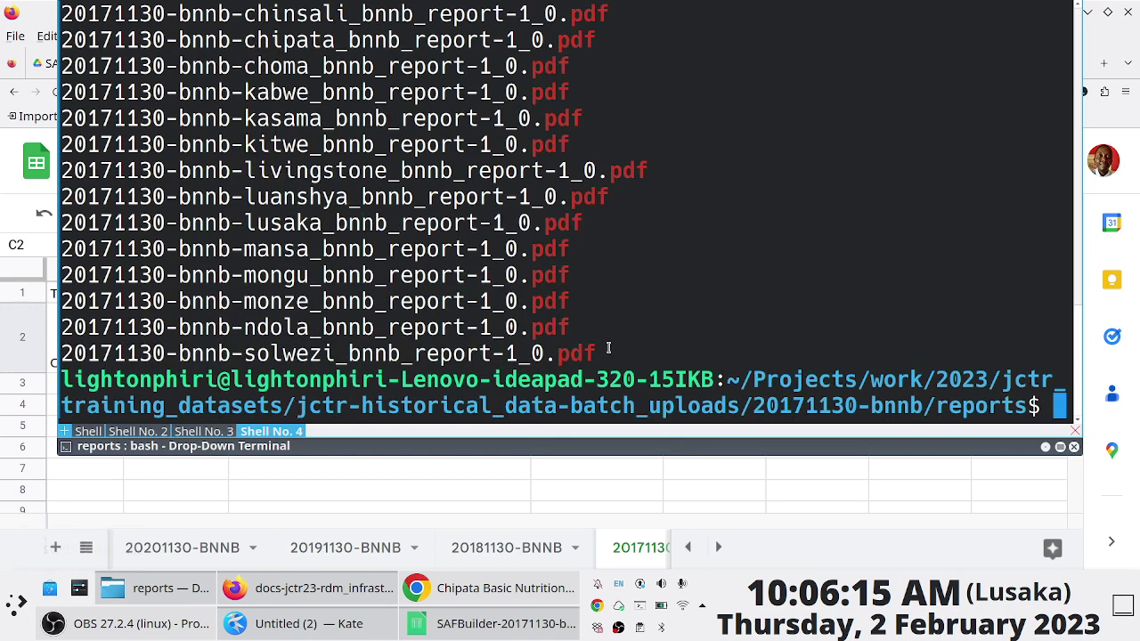
Copy the listed PDF filenames from the terminal and paste them into the empty Untitled (2) document in Kate
left_click_drag(608, 353, 61, 41)
right_click(114, 49)
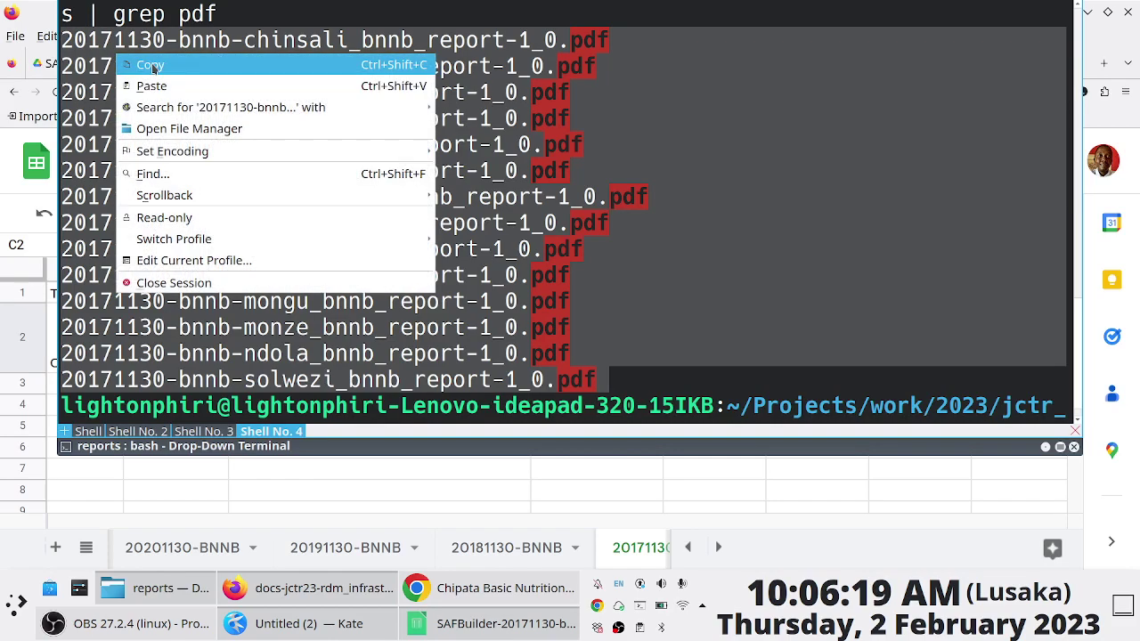
left_click(147, 65)
left_click(254, 592)
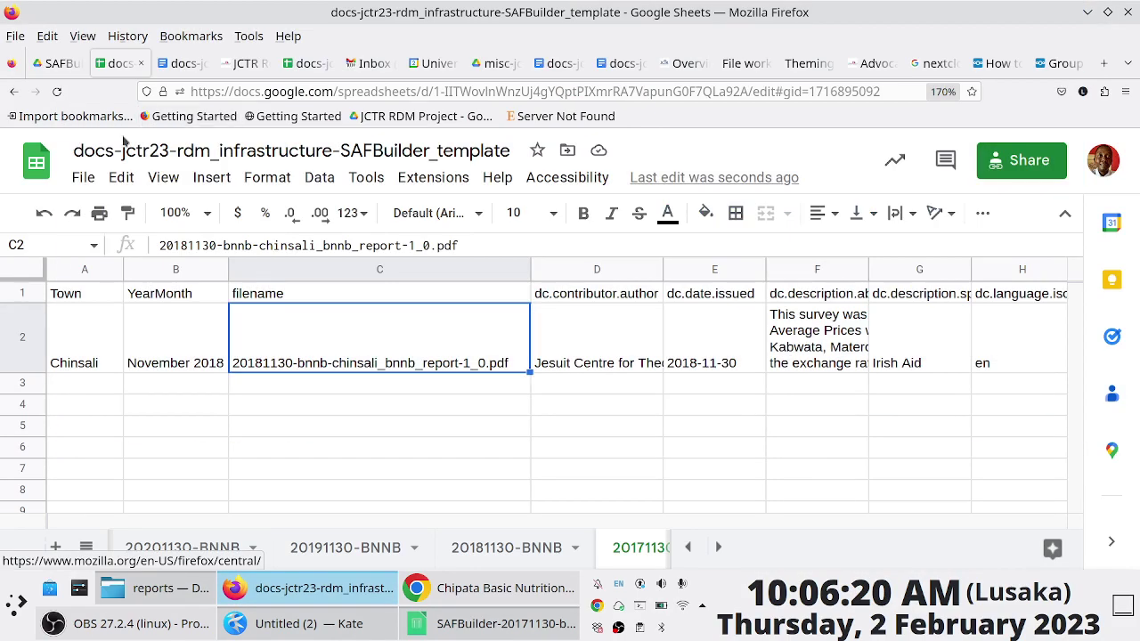
left_click(258, 623)
key("ctrl+v")
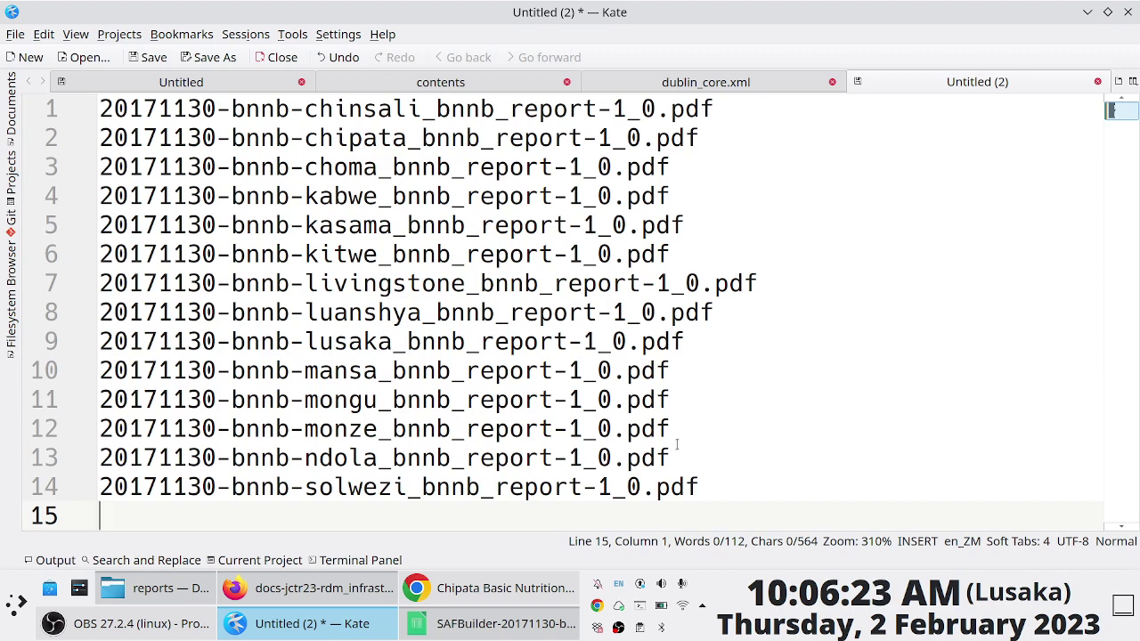
Copy the 20171130 PDF filenames from Kate and paste them into the filename column of the 20171130-BNNB sheet, starting at C2
left_click_drag(702, 486, 19, 98)
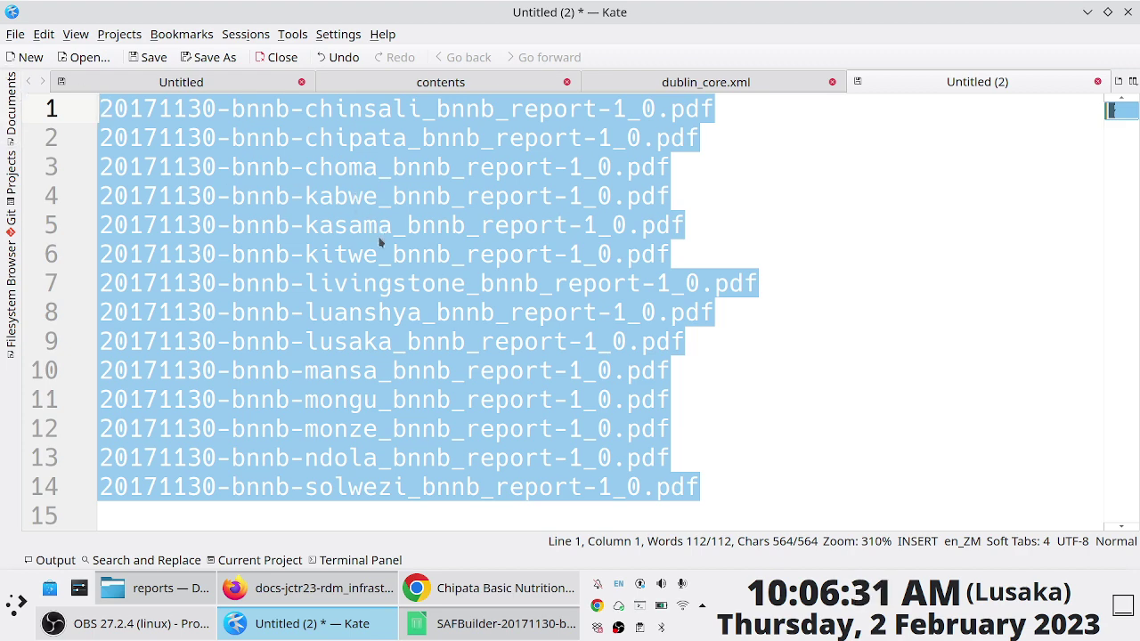
right_click(408, 221)
left_click(402, 222)
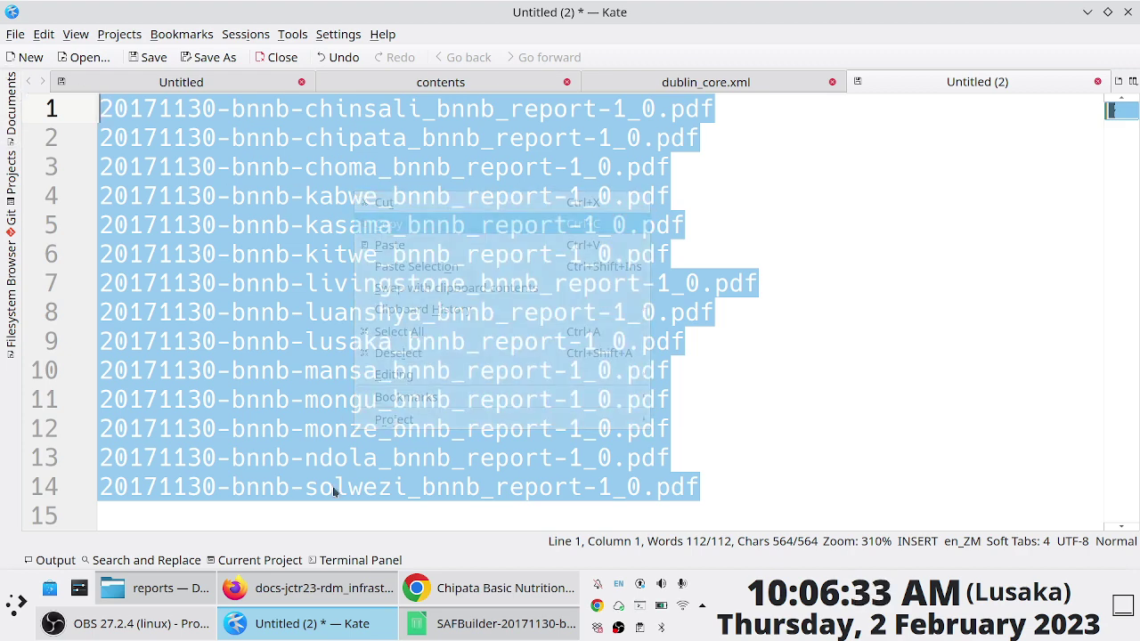
left_click(327, 598)
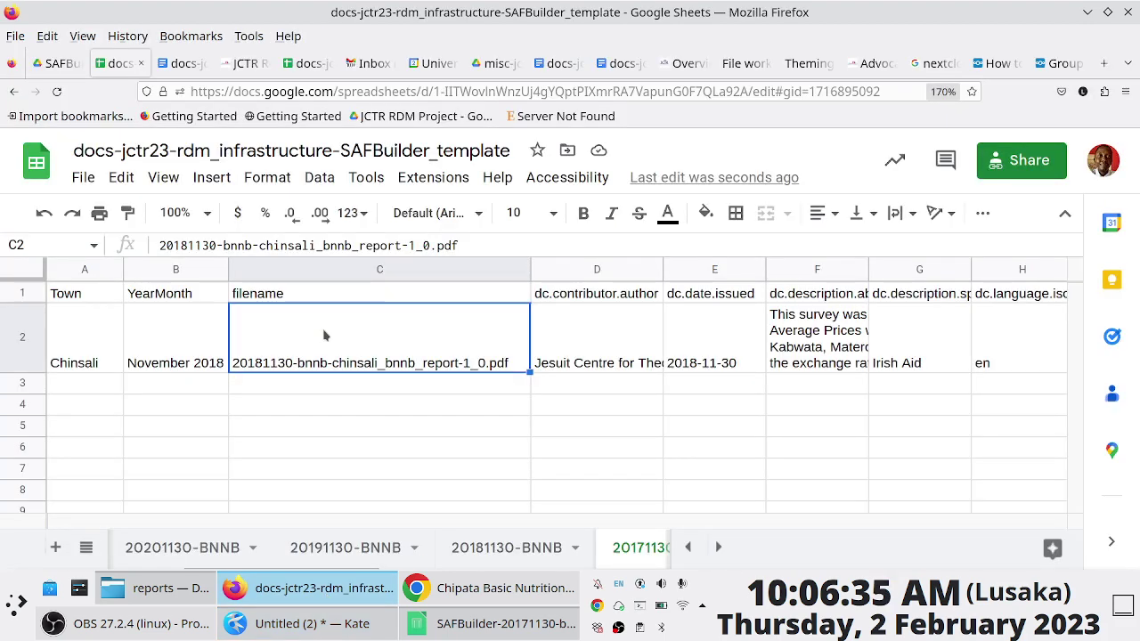
key("ctrl+v")
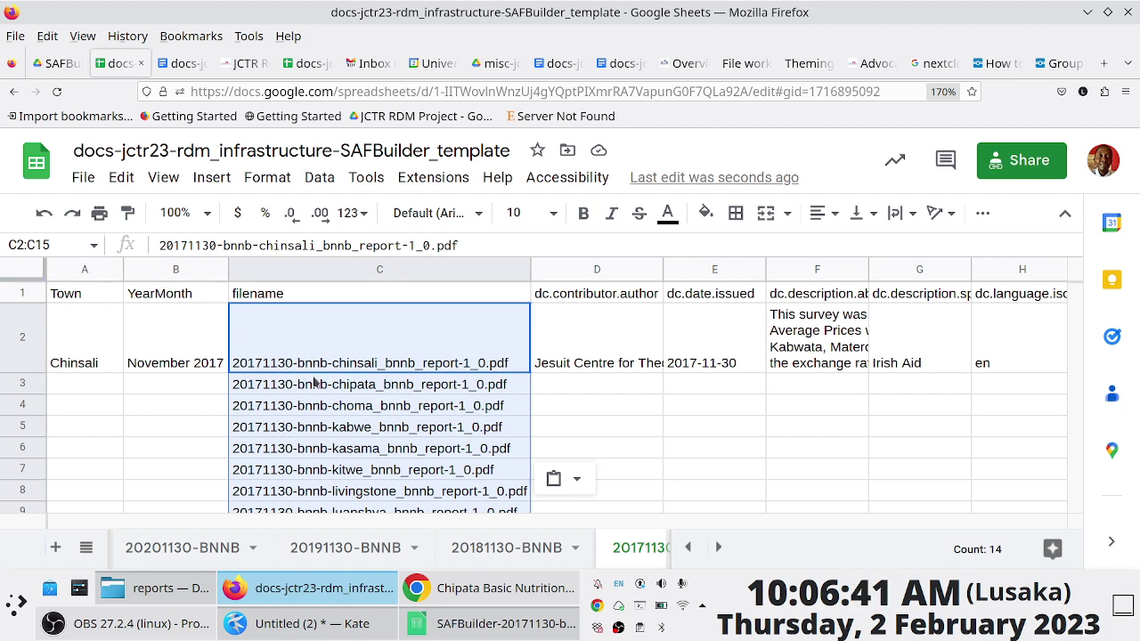
key("ctrl+z")
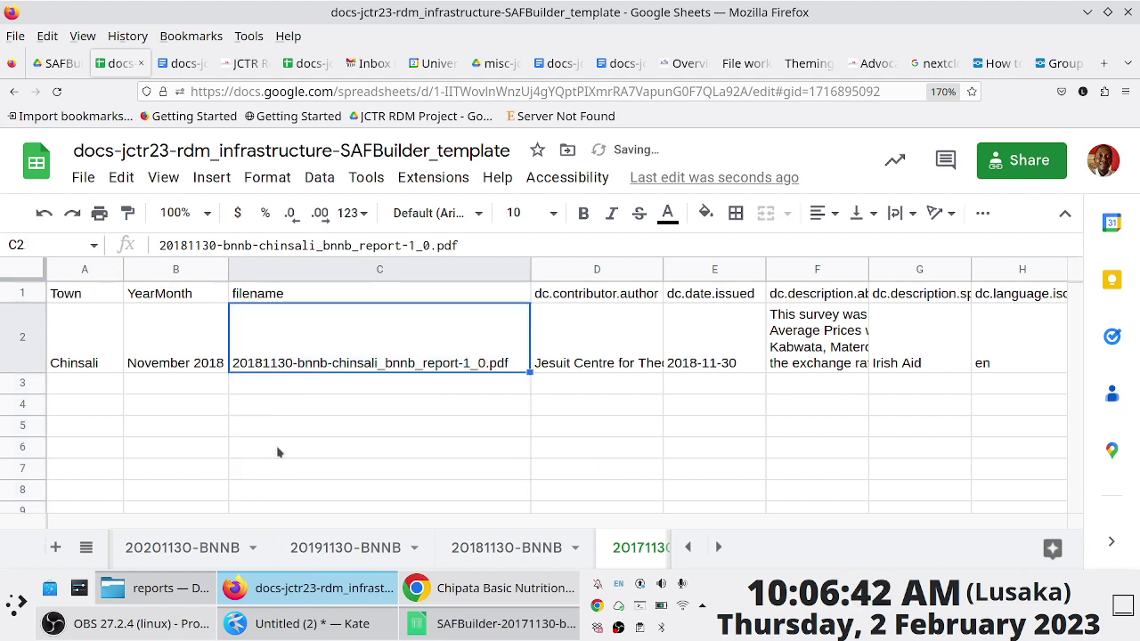
left_click(85, 363)
left_click(207, 358)
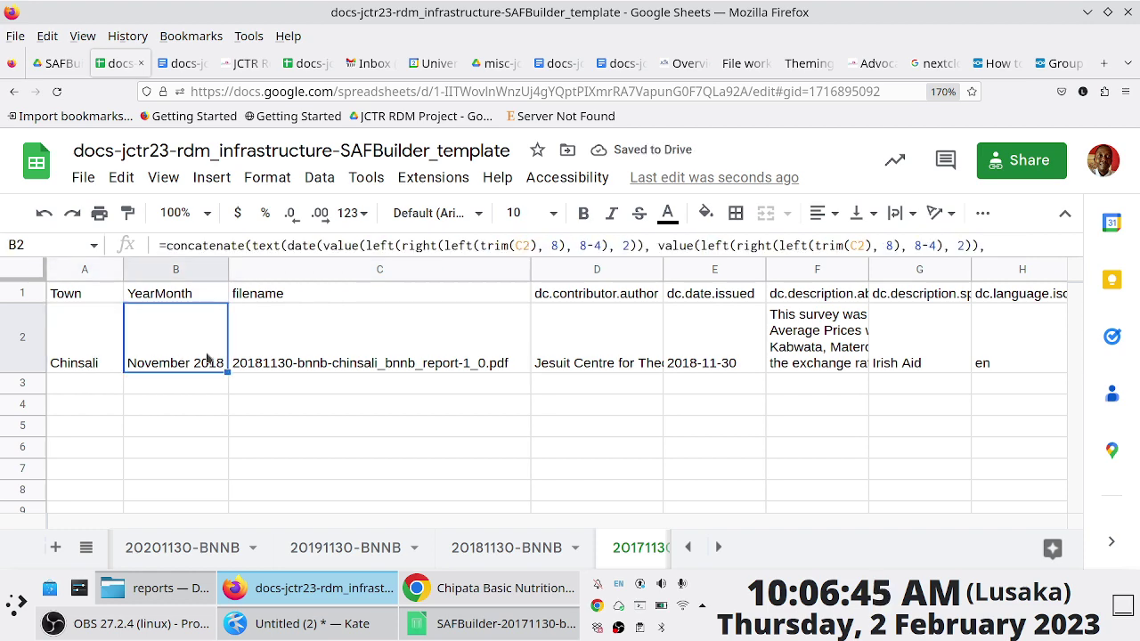
left_click(328, 367)
key("ctrl+v")
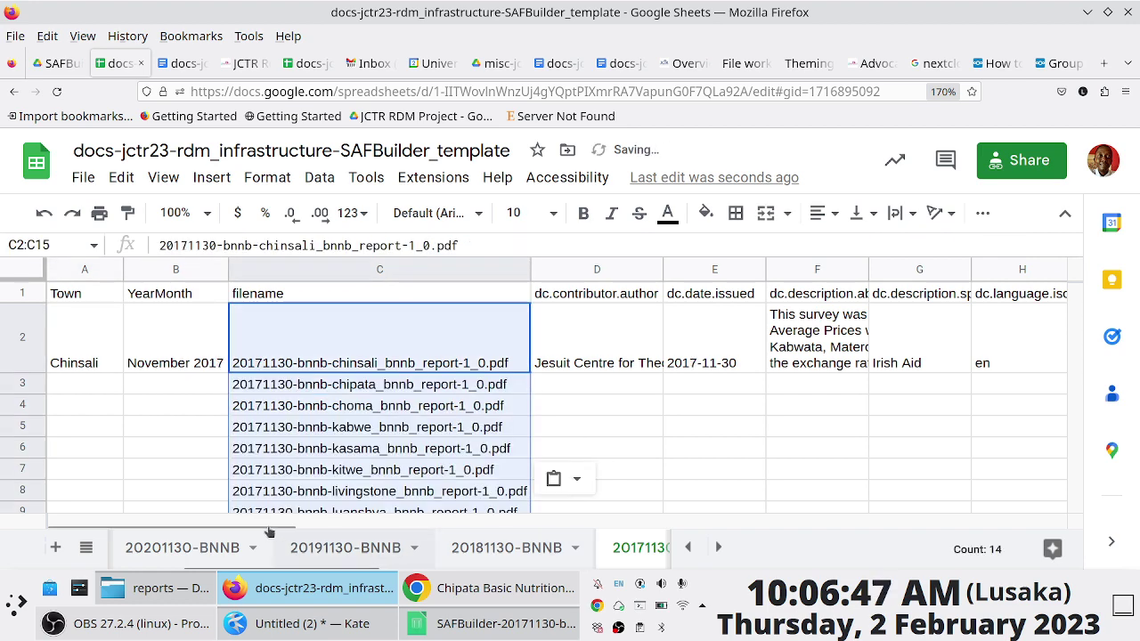
Check the Chinsali row's YearMonth, filename, dc.contributor.author, dc.date.issued and abstract cells against the pasted filename
left_click(199, 370)
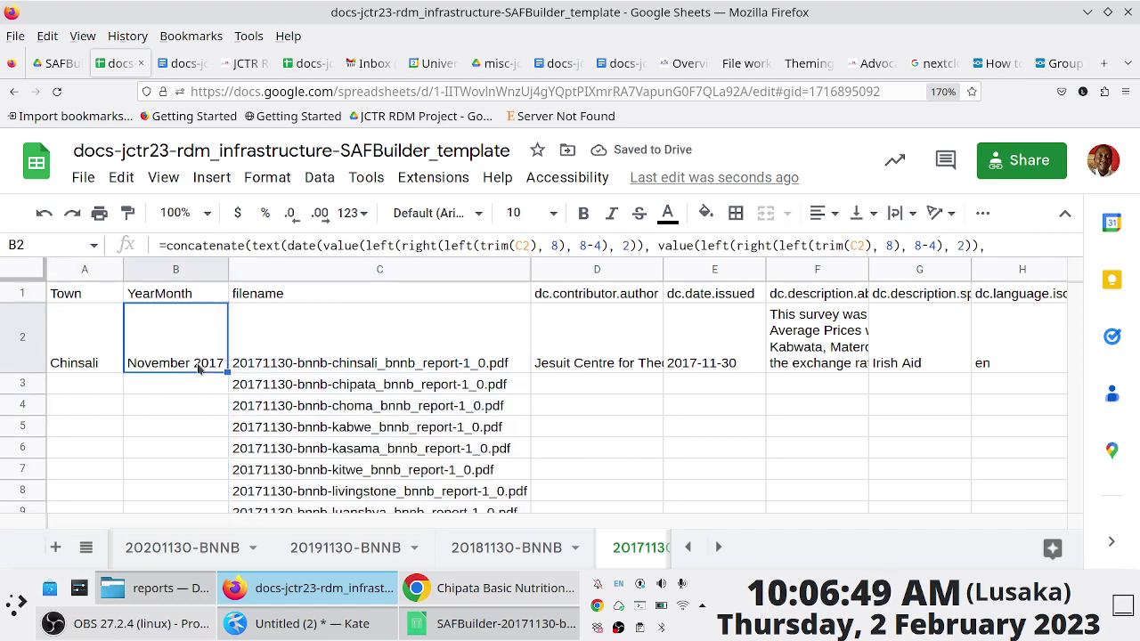
key("Right")
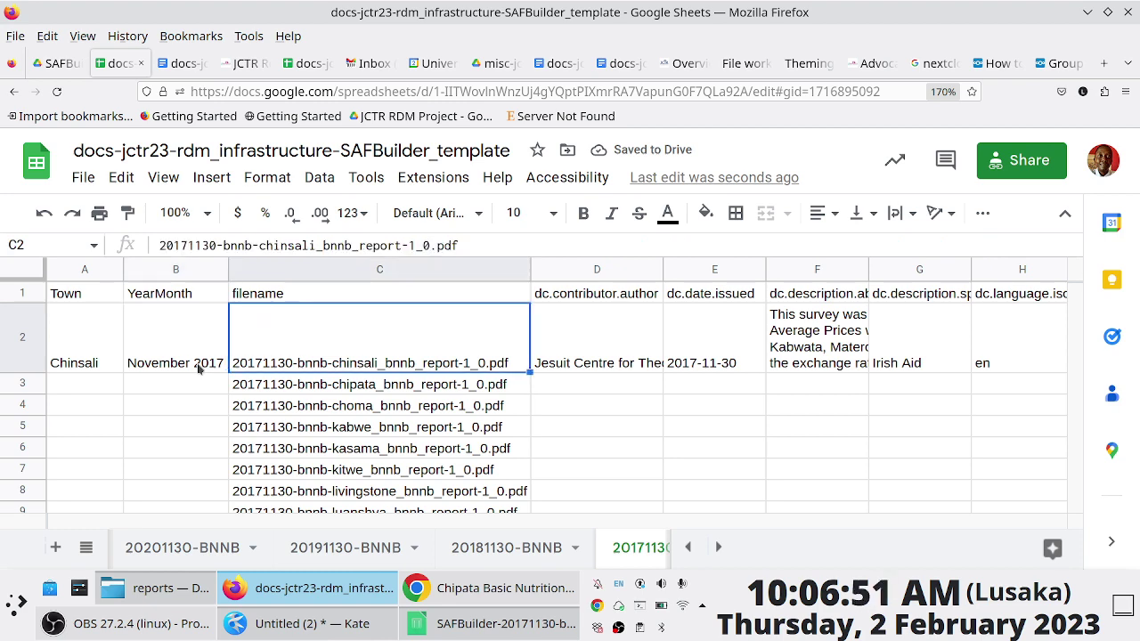
key("Right")
key("Left")
key("Right")
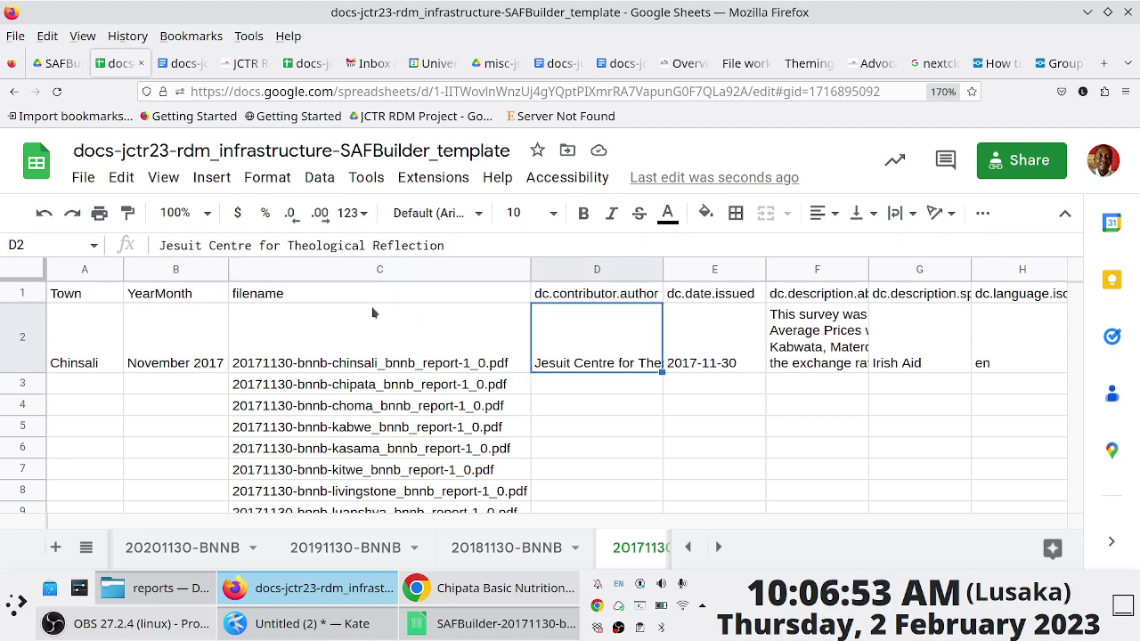
key("Right")
left_click(276, 369)
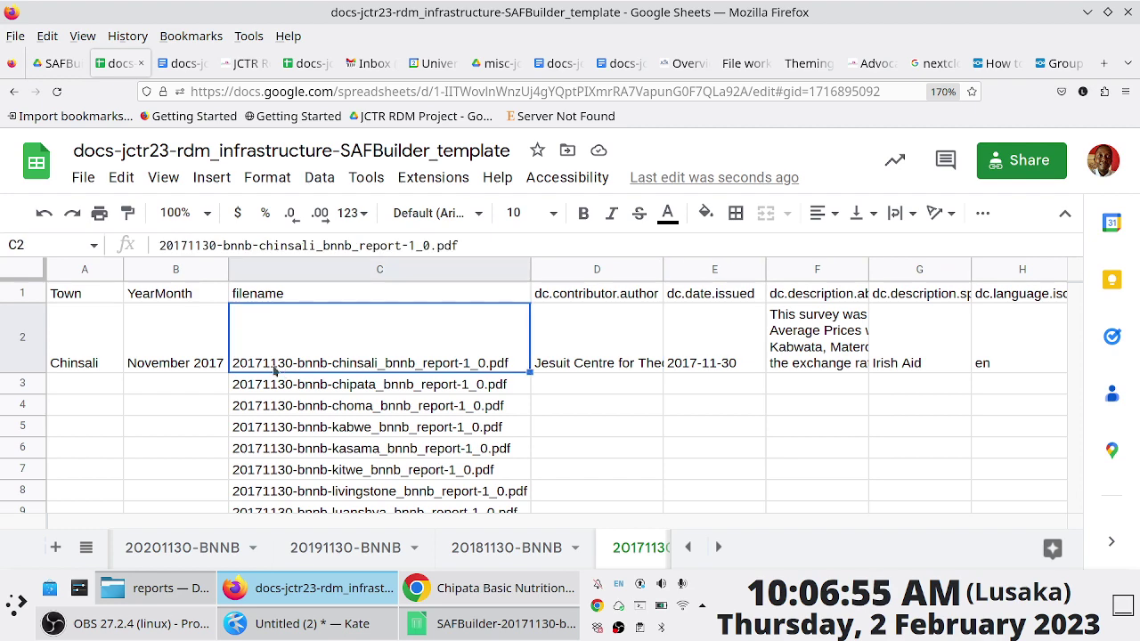
left_click(717, 363)
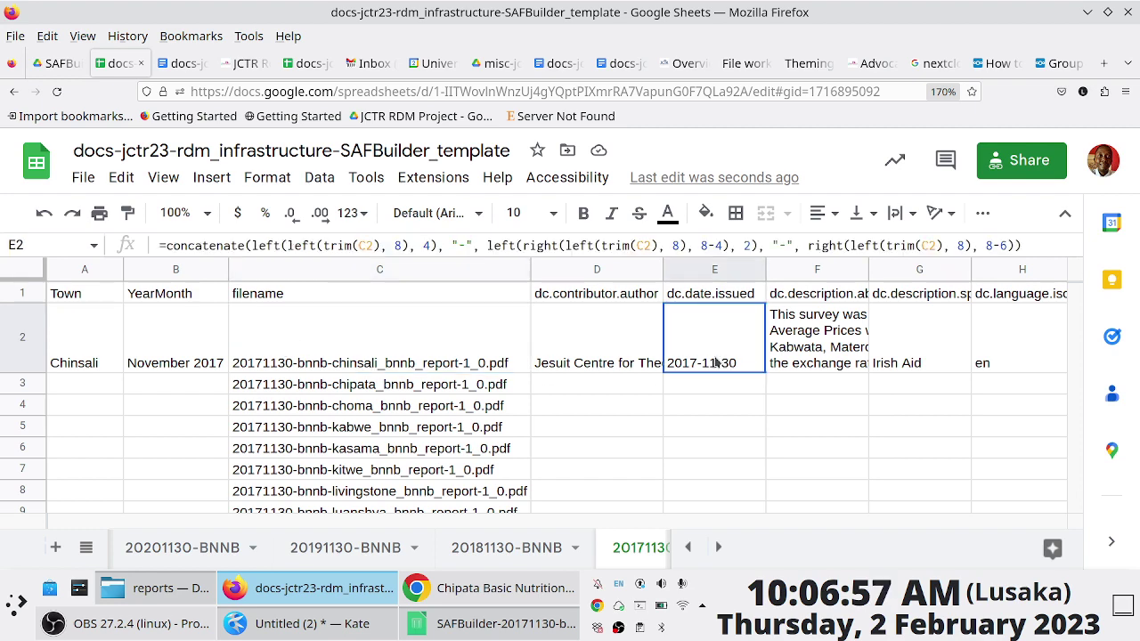
left_click(314, 366)
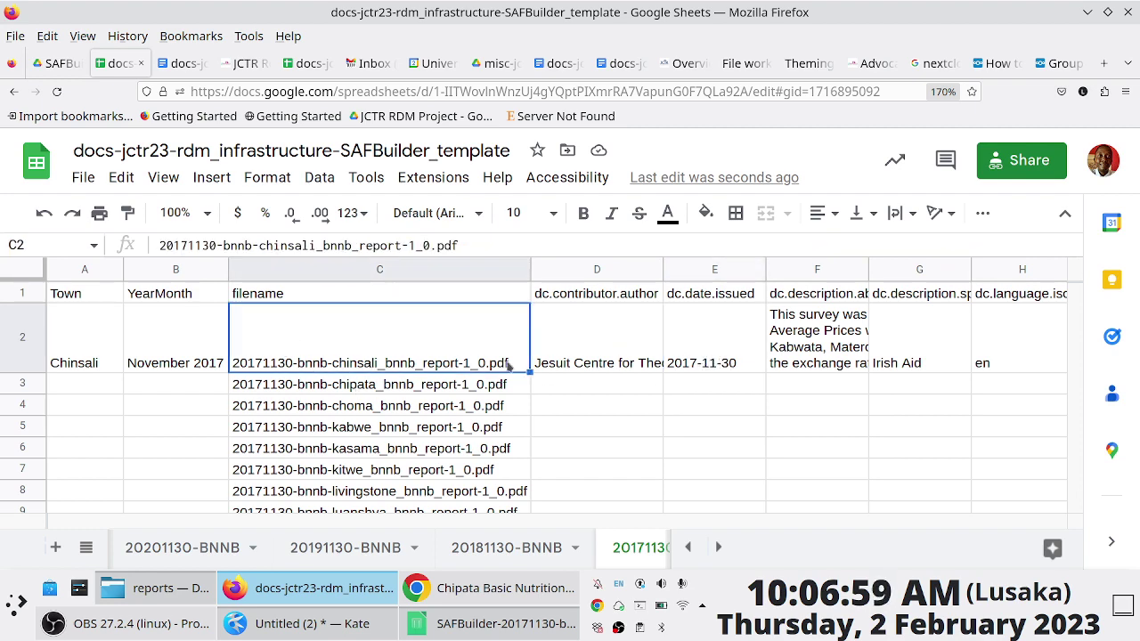
left_click(830, 347)
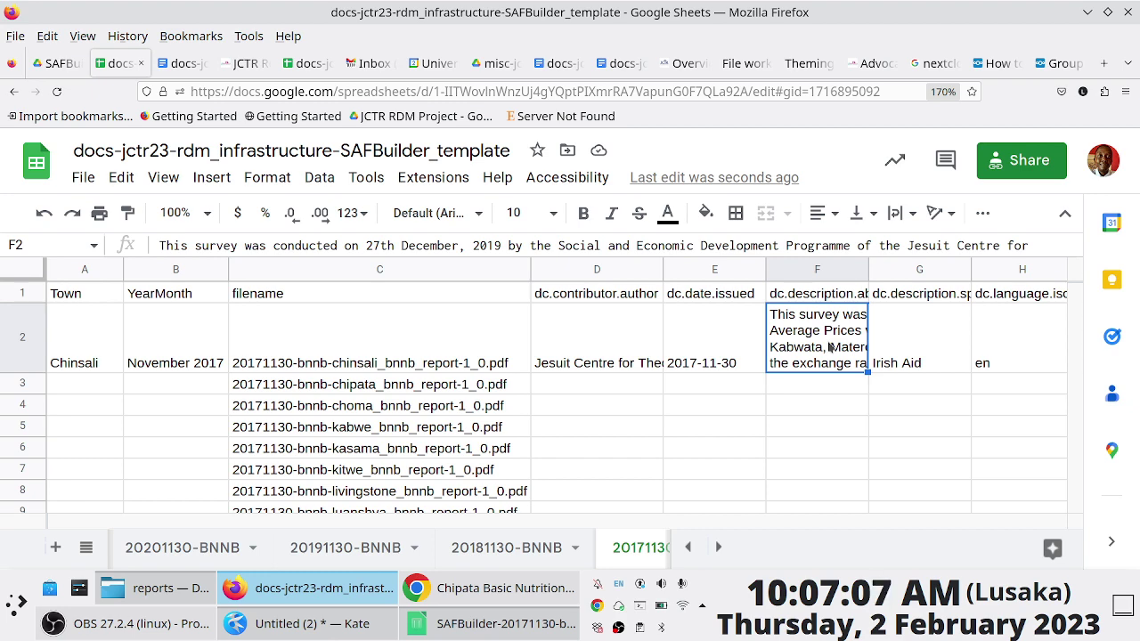
Examine the metadata values and formulas in row 2, from the description columns through dc.subject[en] and dc.title[en], and return to Town
key("Right")
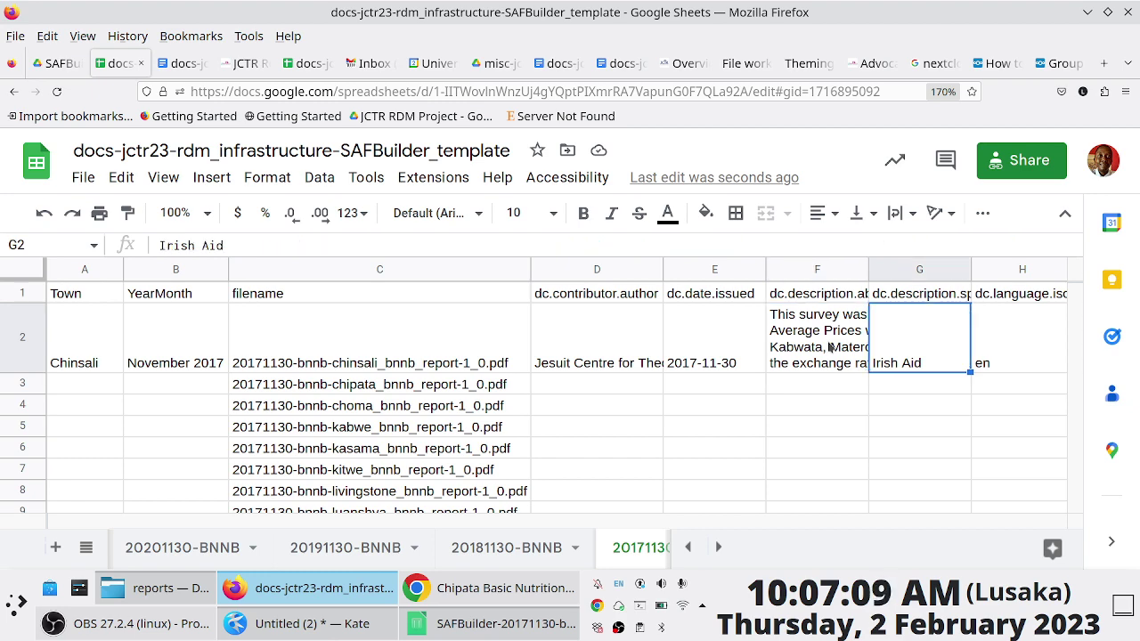
key("Right")
key("Right")
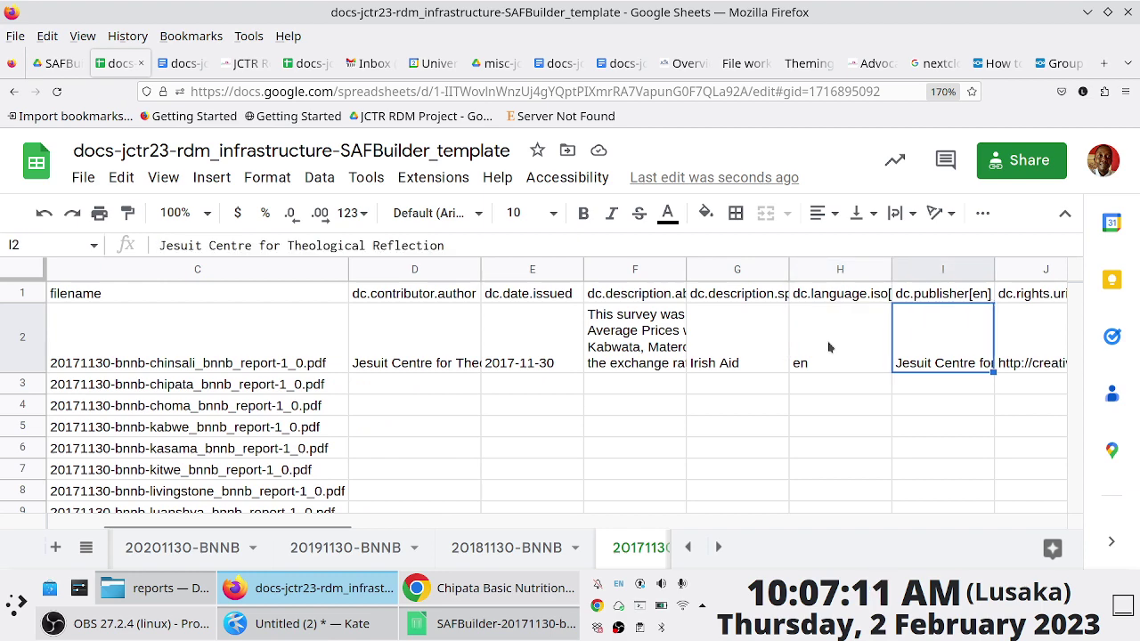
key("Right")
key("Right")
key("Right")
key("Right")
key("Right")
key("Left")
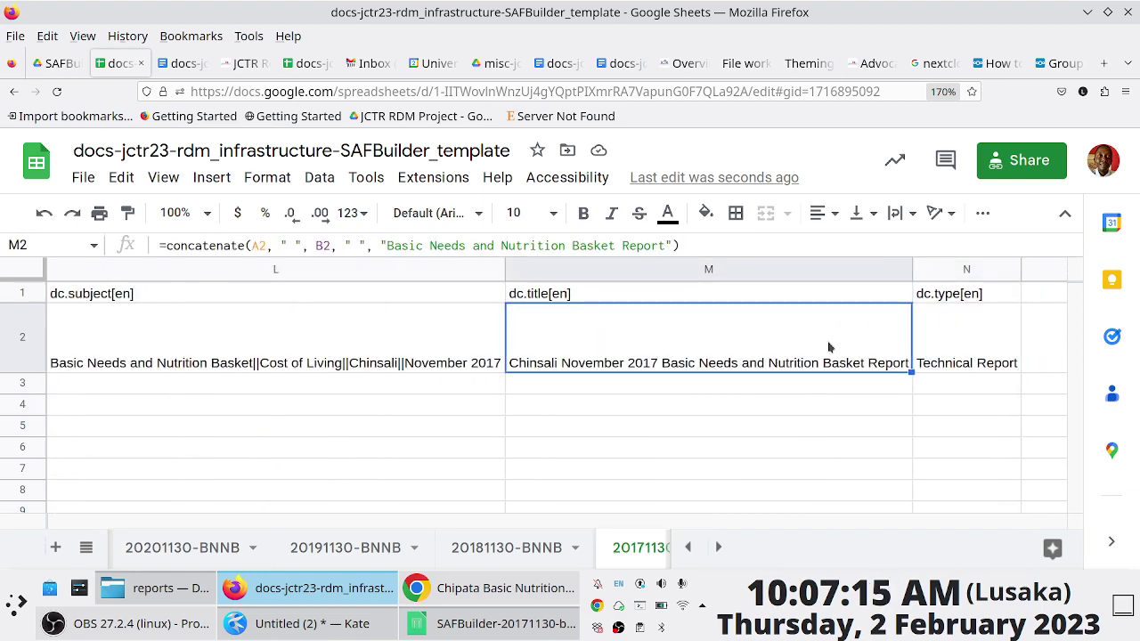
left_click(666, 430)
left_click(545, 333)
key("Left")
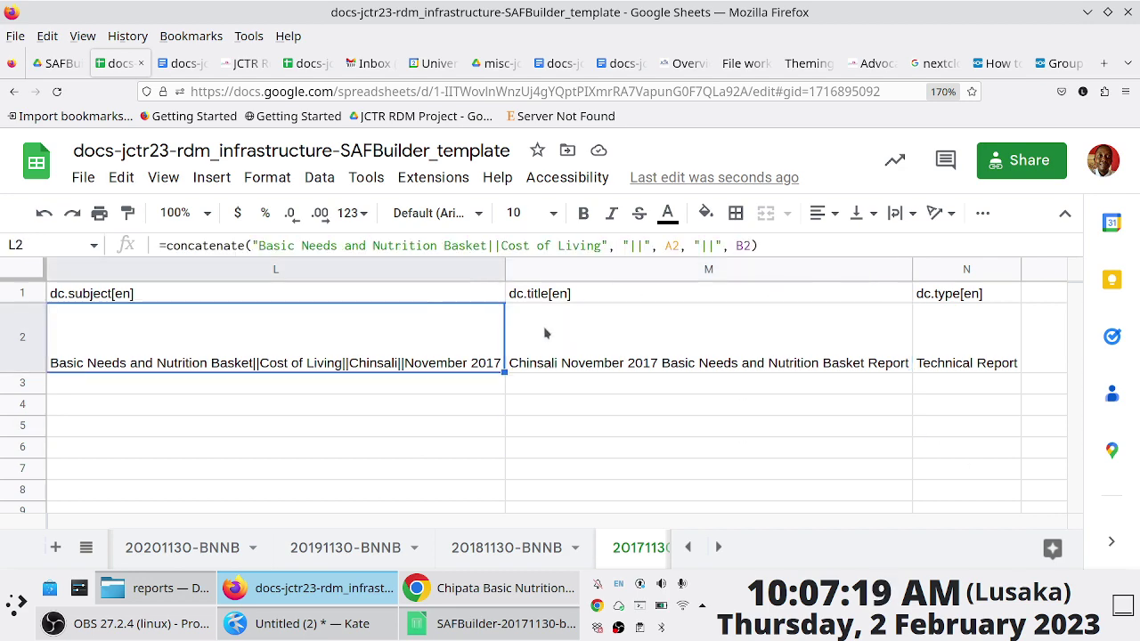
key("Left")
key("Left")
key("Left")
key("Left")
key("Left")
key("Left")
key("Left")
key("Left")
key("Left")
key("Left")
key("Left")
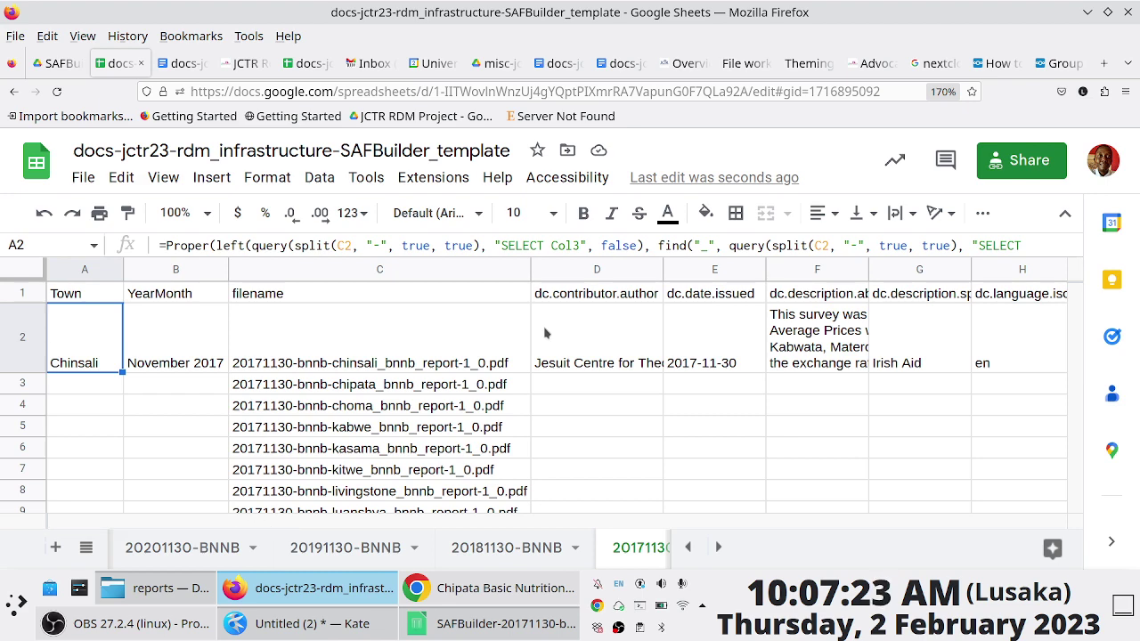
Copy the Town and YearMonth formulas from A2:B2 and paste only the formulas into A3:B15
left_click(132, 361)
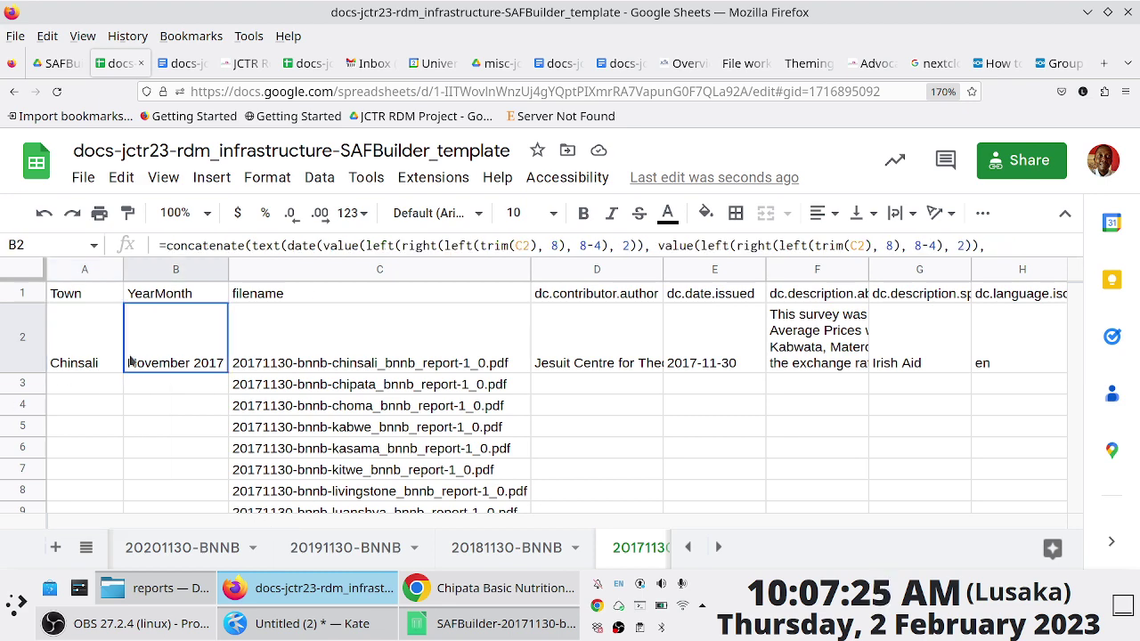
left_click(64, 354)
left_click(138, 370, "shift")
left_click(119, 386)
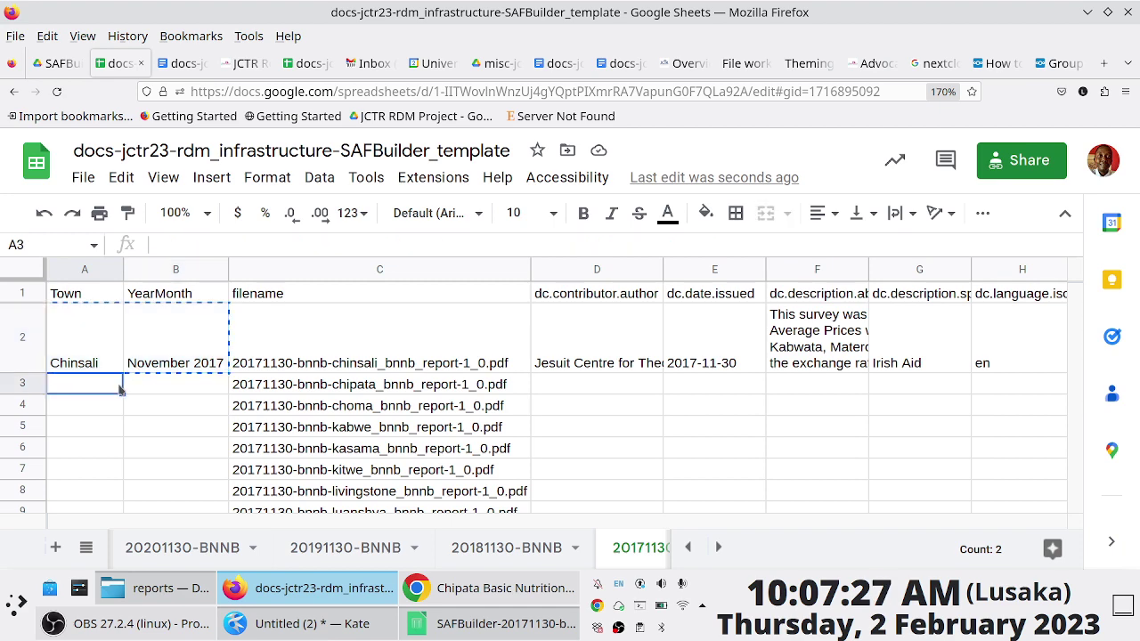
scroll(170, 425, "down", 5)
scroll(171, 407, "up", 3)
scroll(232, 486, "down", 2)
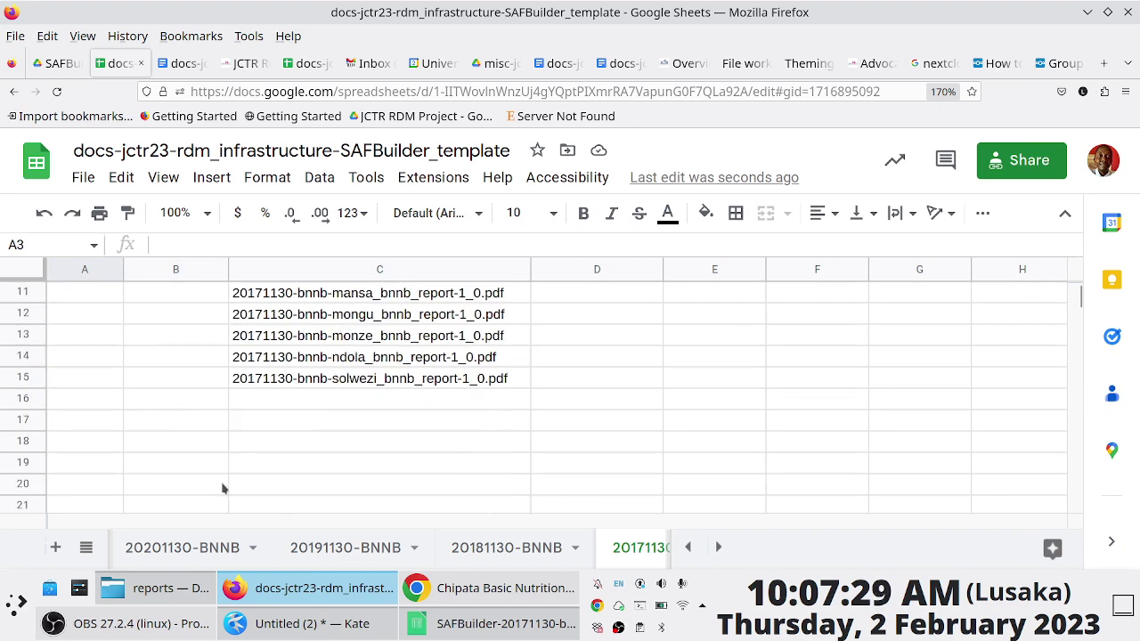
left_click(170, 390, "shift")
scroll(156, 392, "up", 4)
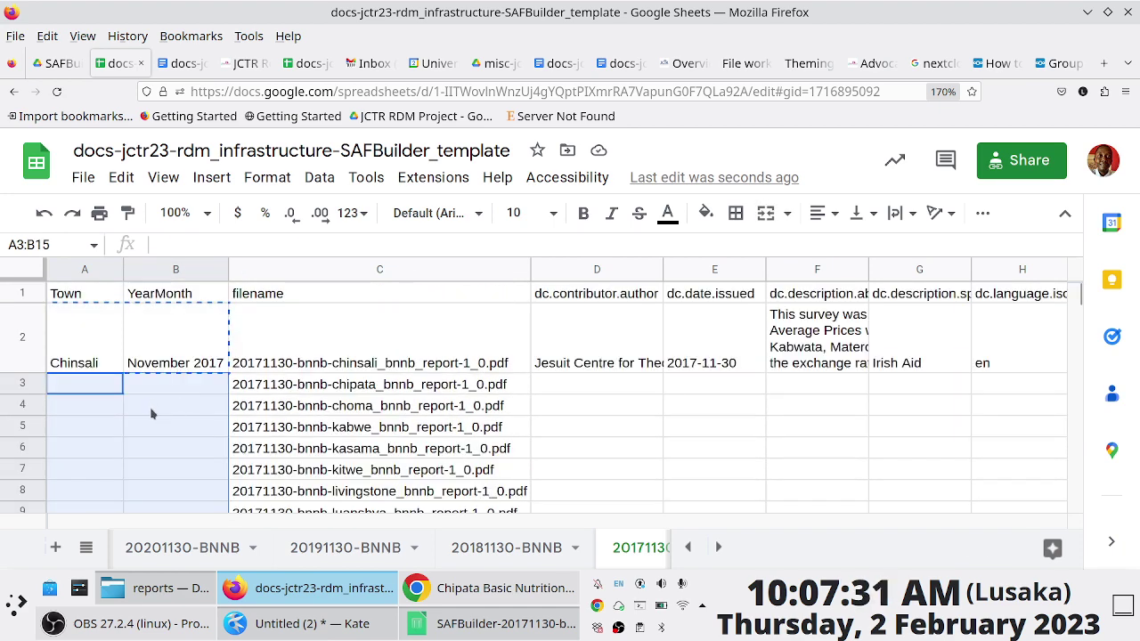
right_click(170, 412)
mouse_move(401, 331)
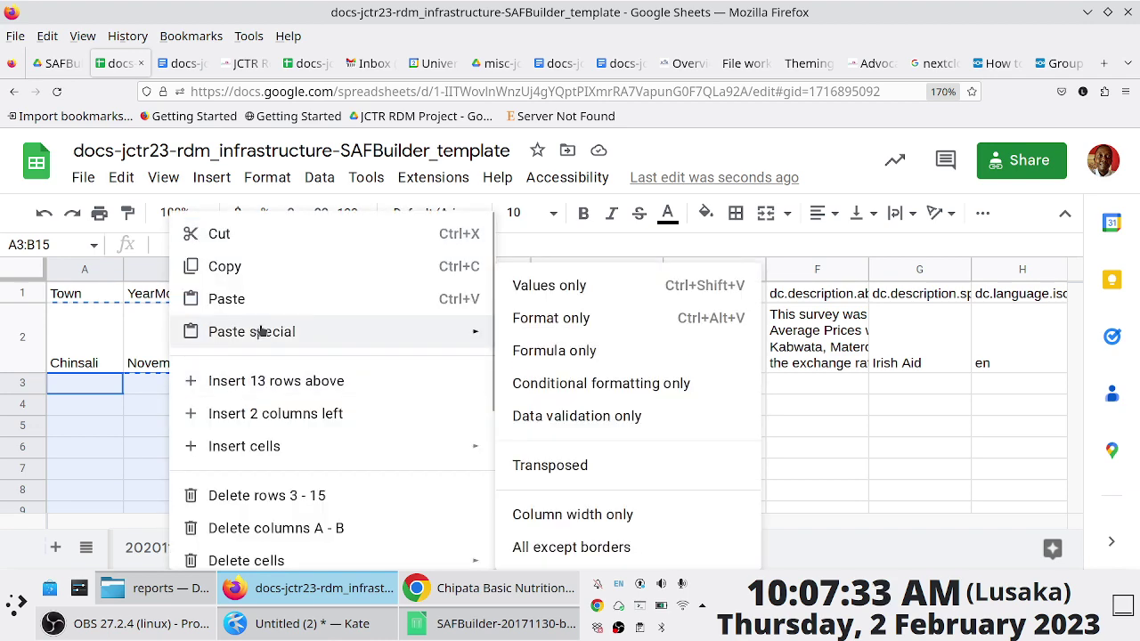
left_click(570, 355)
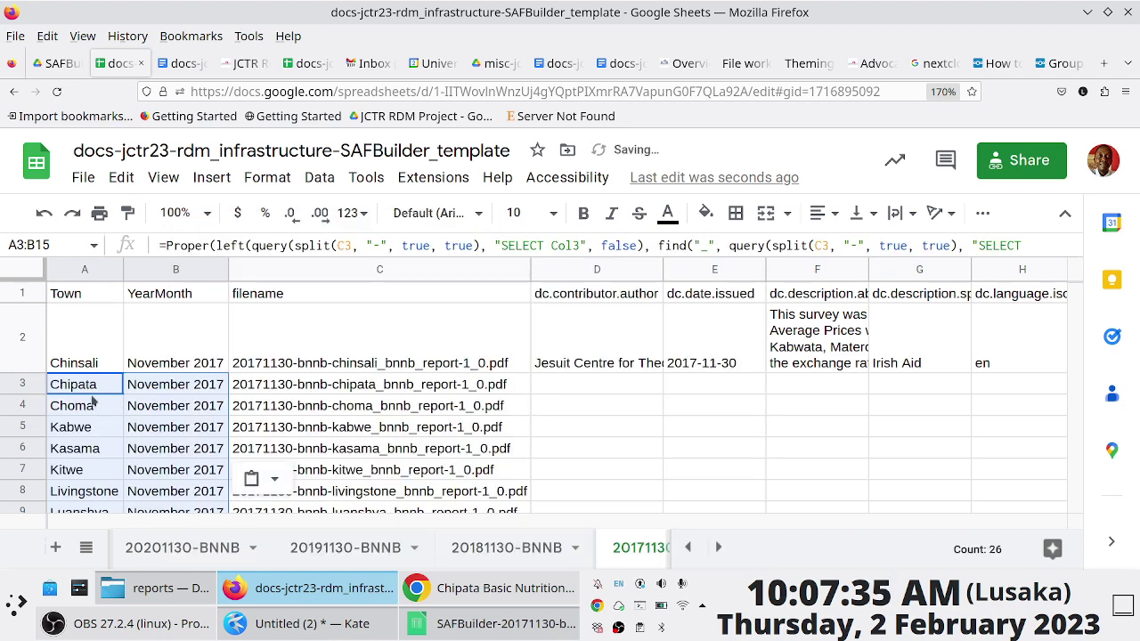
Check row 3 across the remaining metadata columns and the dc.title[en] formula in row 2
key("Right")
key("Right")
key("Right")
key("Right")
key("Right")
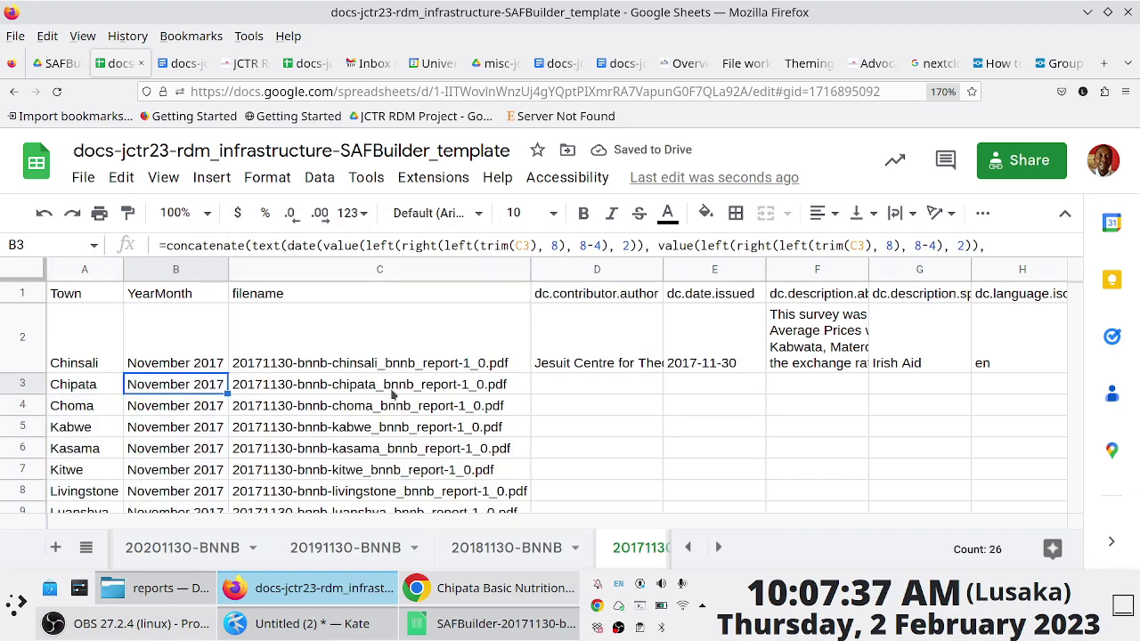
key("Right")
key("Right")
key("Right")
key("Right")
key("Right")
key("Right")
key("Right")
key("Right")
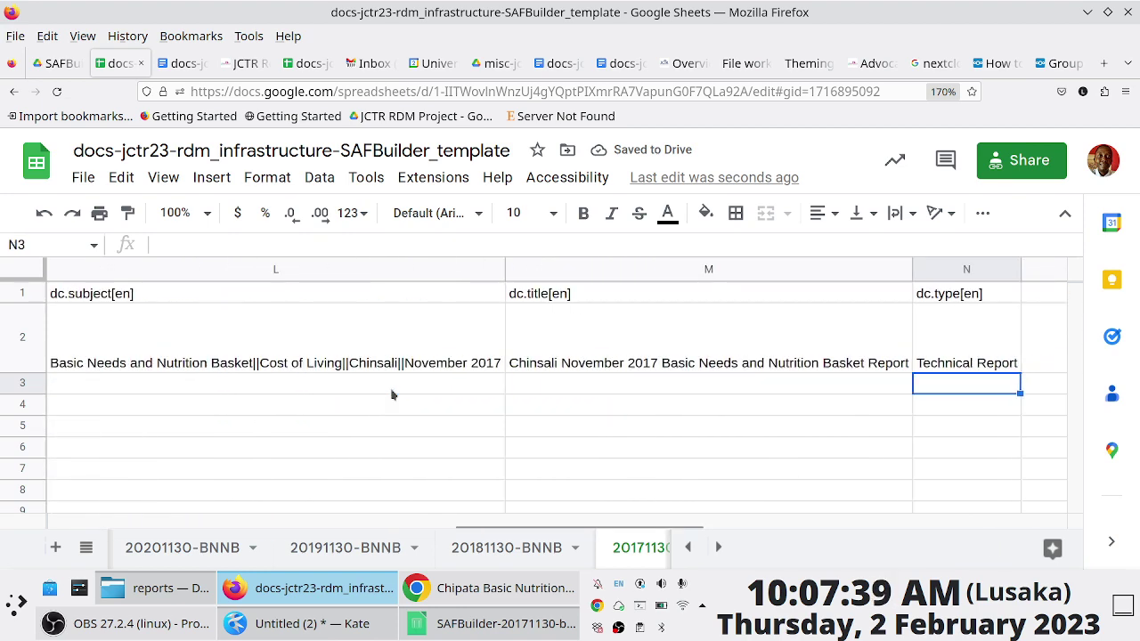
key("Left")
key("Left")
key("Up")
key("Right")
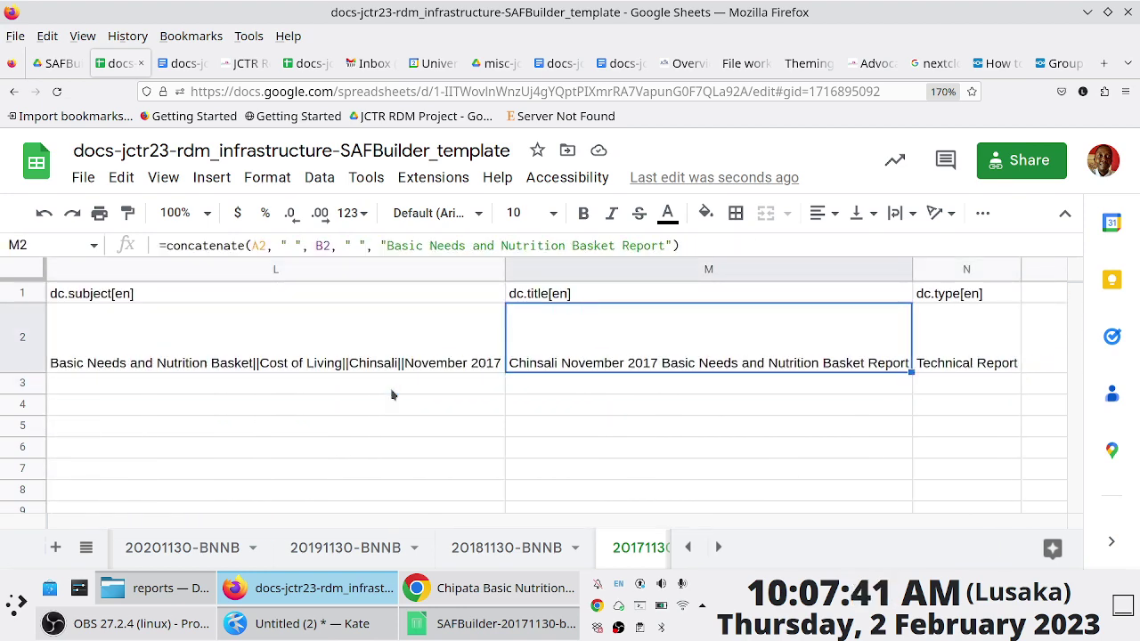
key("Left")
key("Left")
key("Right")
key("ctrl+c")
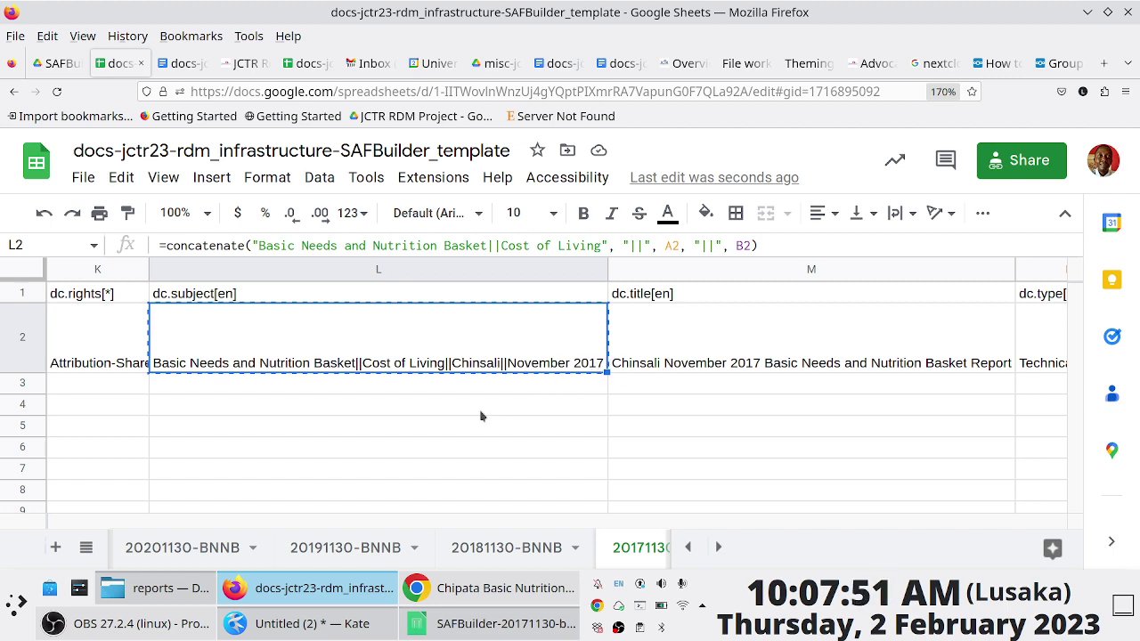
key("Escape")
Copy the dc.title[en] formula from M2 and paste only the formula into M3:M17
left_click(677, 354)
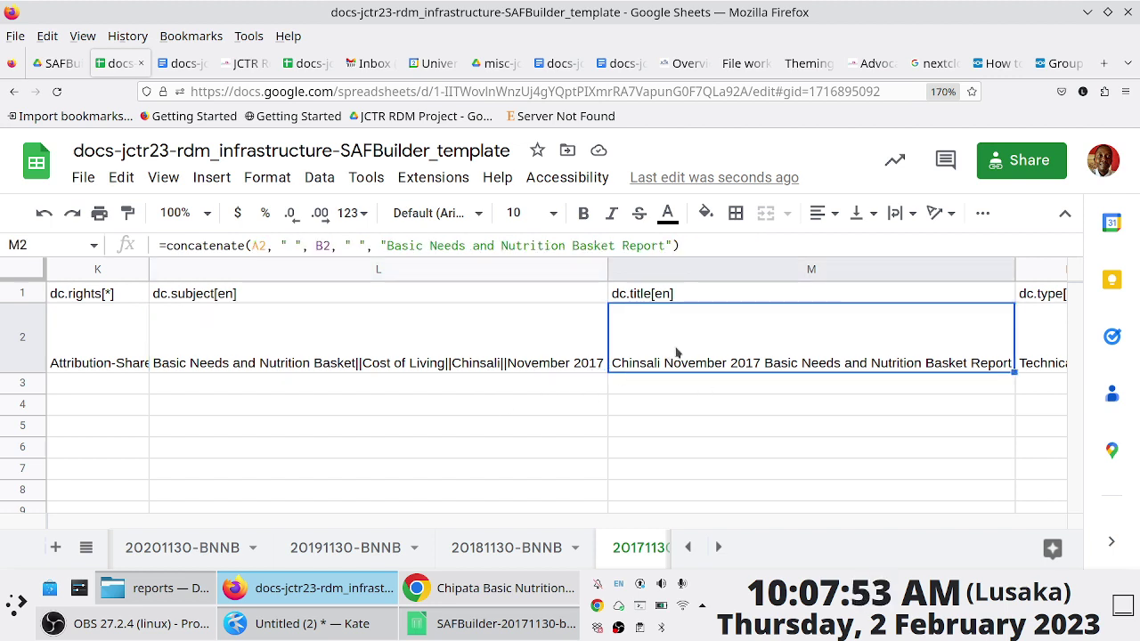
left_click(765, 392)
scroll(773, 418, "down", 3)
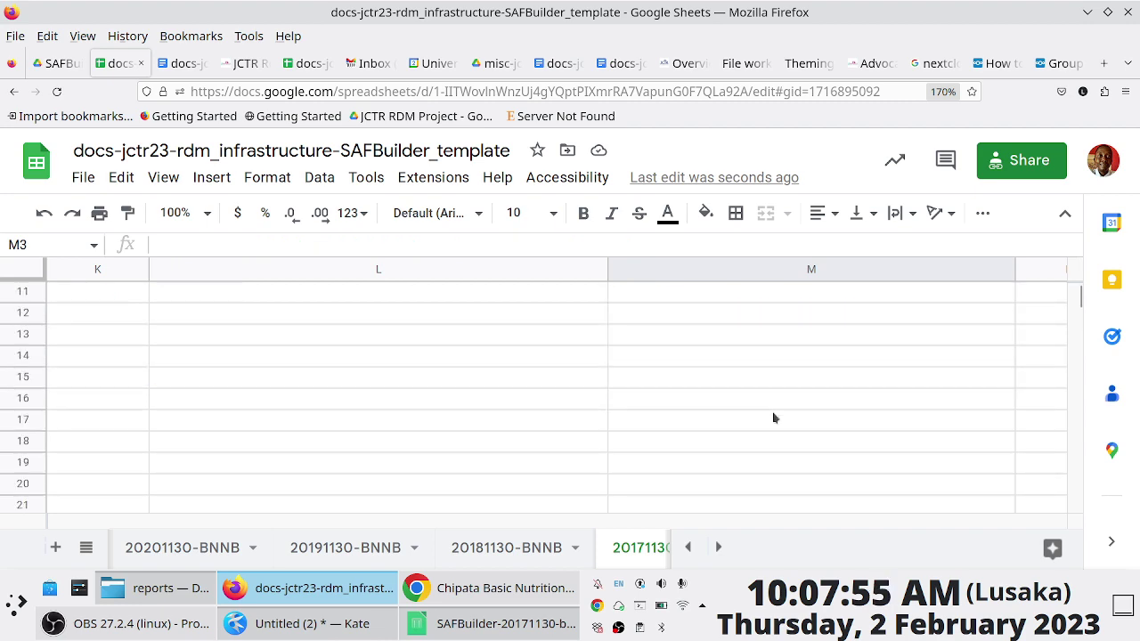
left_click(773, 418, "shift")
scroll(773, 417, "up", 3)
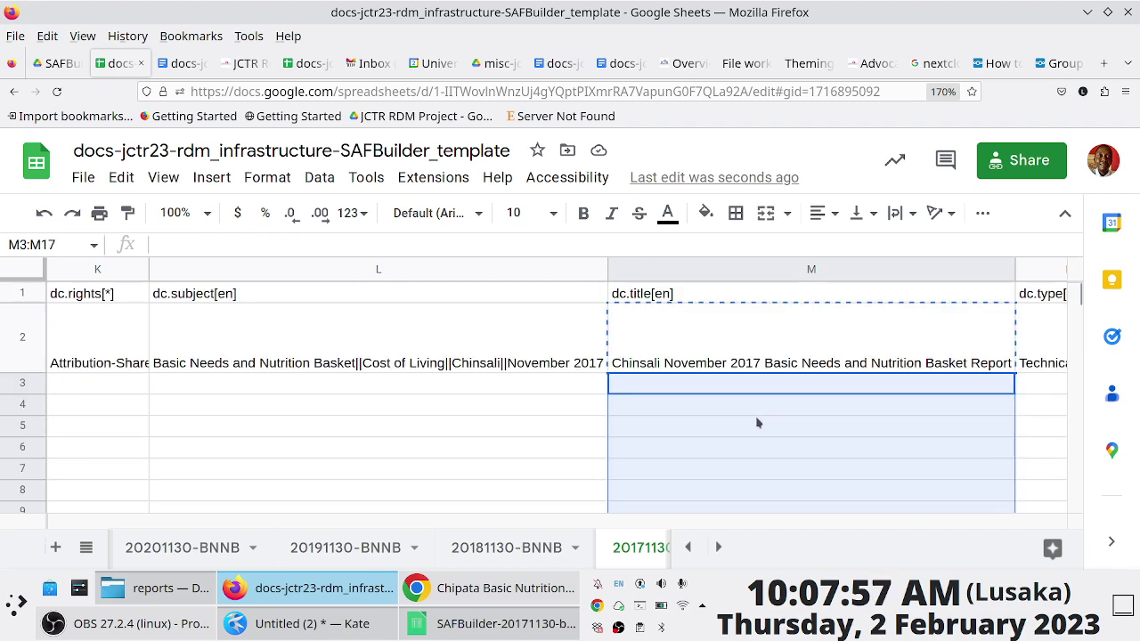
right_click(758, 420)
mouse_move(815, 333)
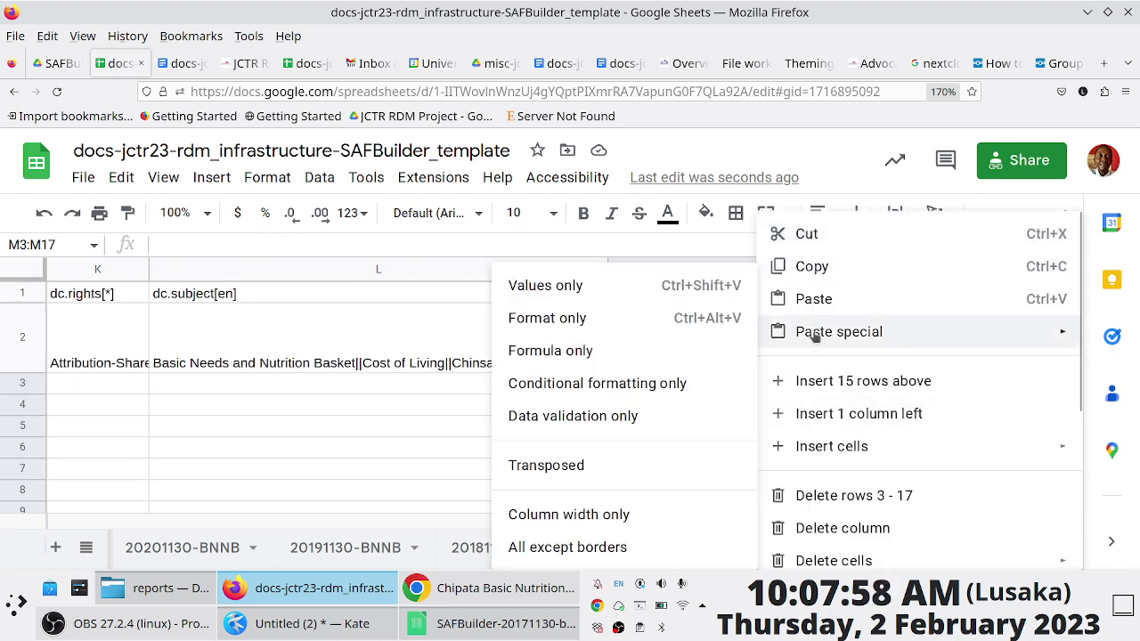
left_click(588, 352)
left_click(681, 395)
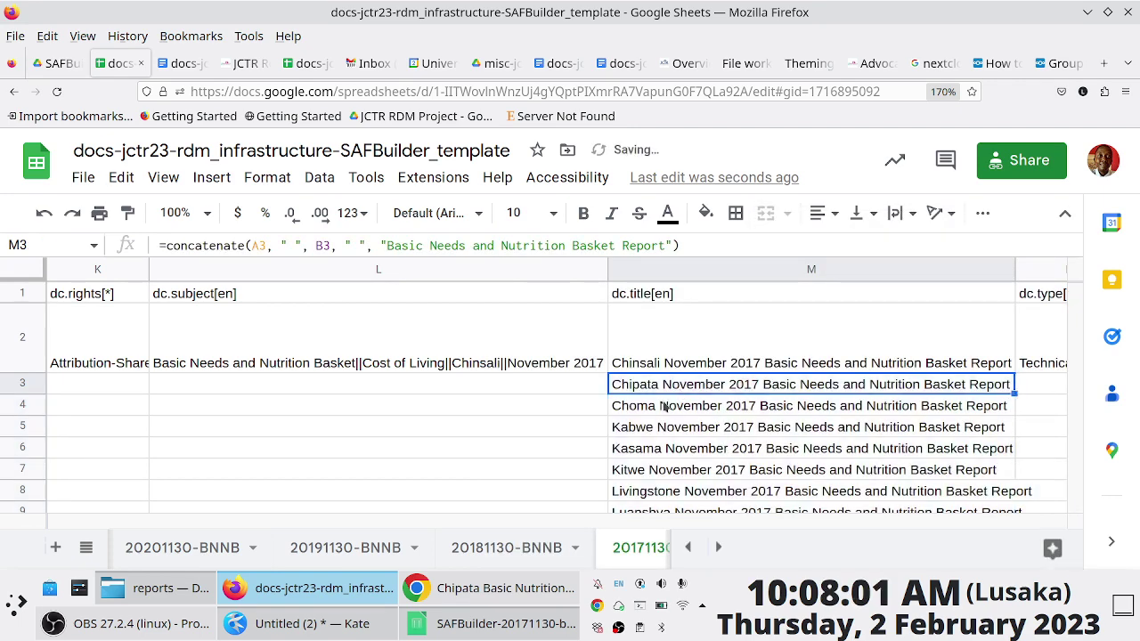
Examine row 2's contributor author, issued date formula and abstract text in columns D to F
key("Up")
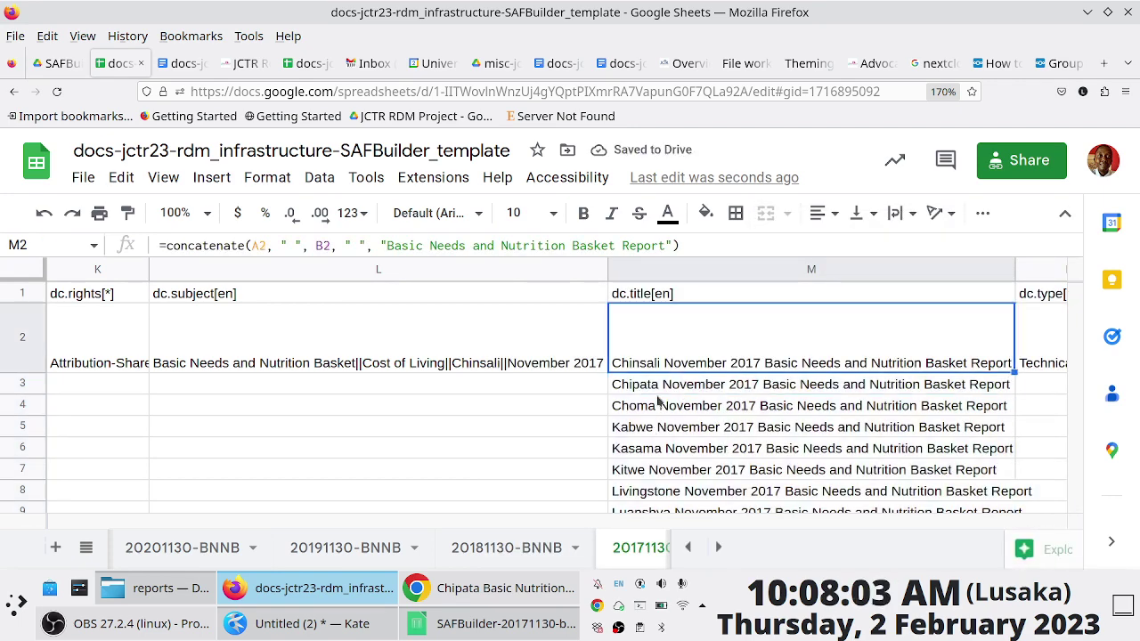
key("Up")
key("Left")
key("Left")
key("Left")
key("Left")
key("Left")
key("Left")
key("Left")
key("Left")
key("Left")
key("Left")
key("Left")
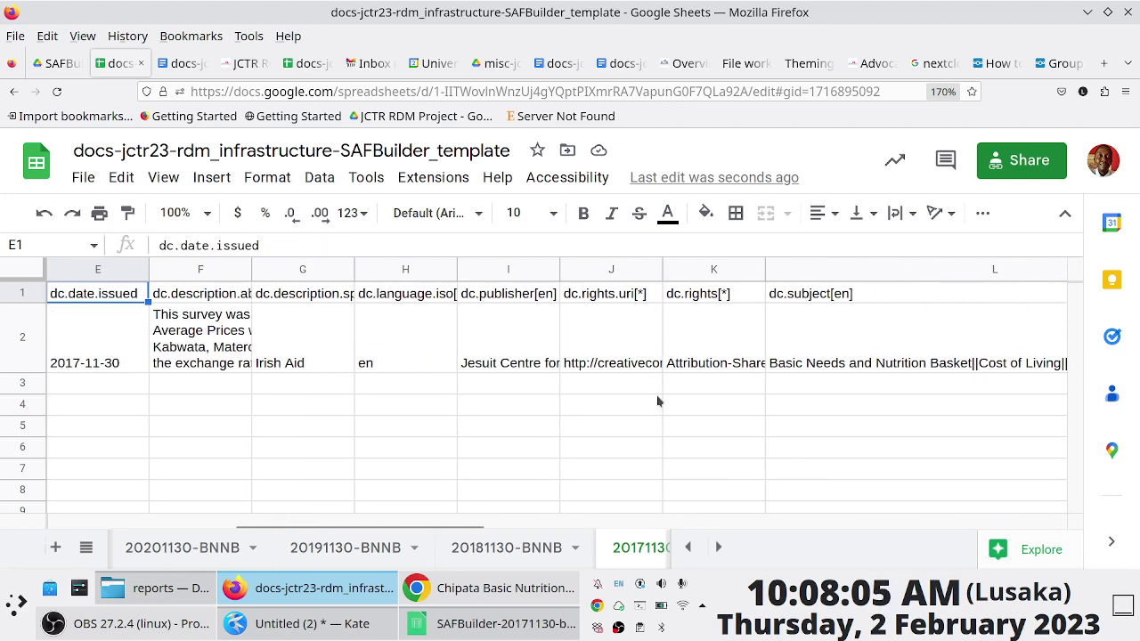
key("Right")
key("Right")
key("Down")
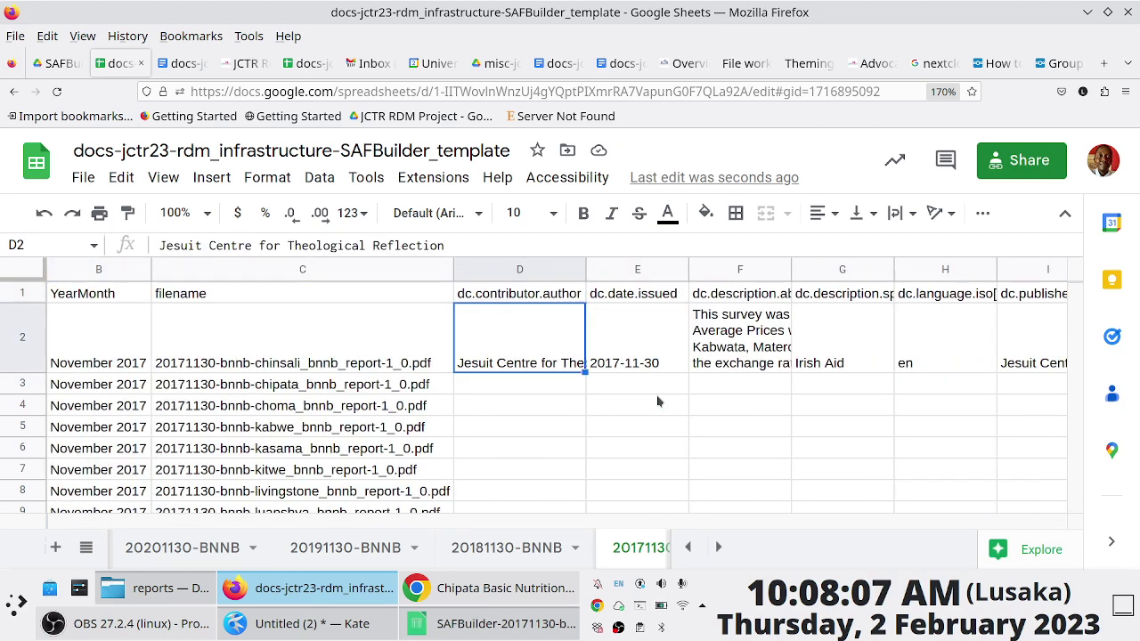
key("shift+Right")
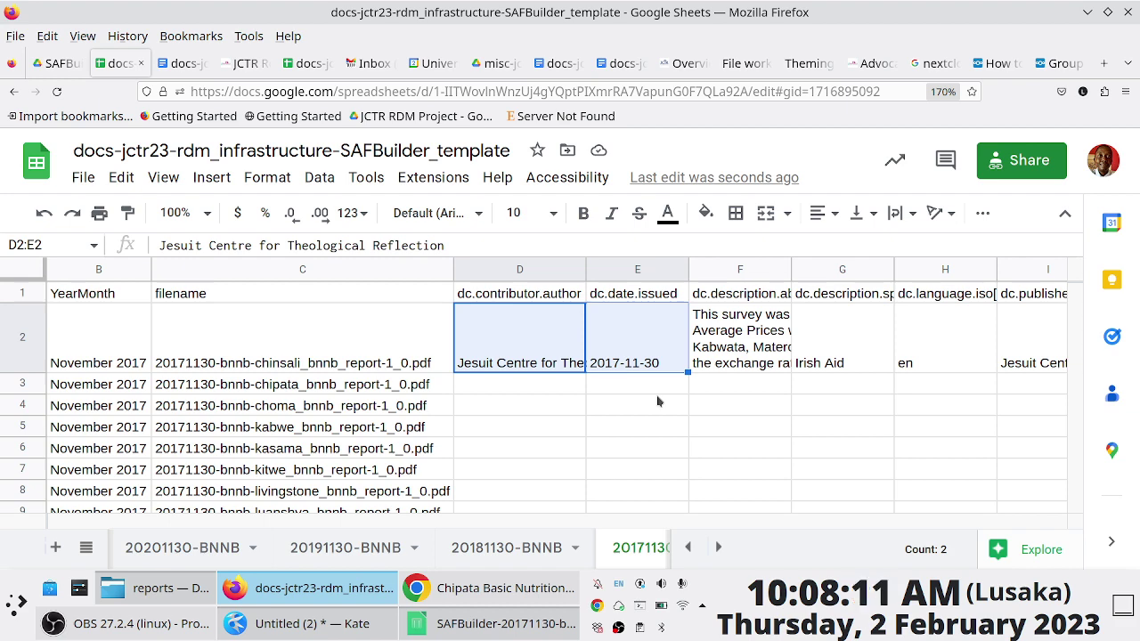
key("Right")
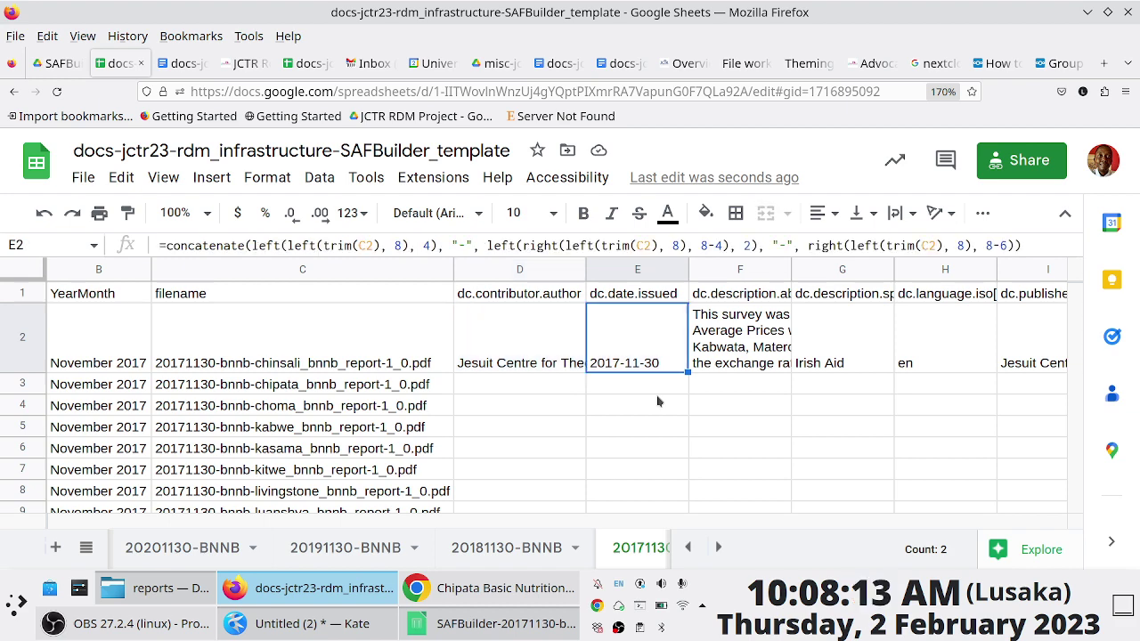
key("Right")
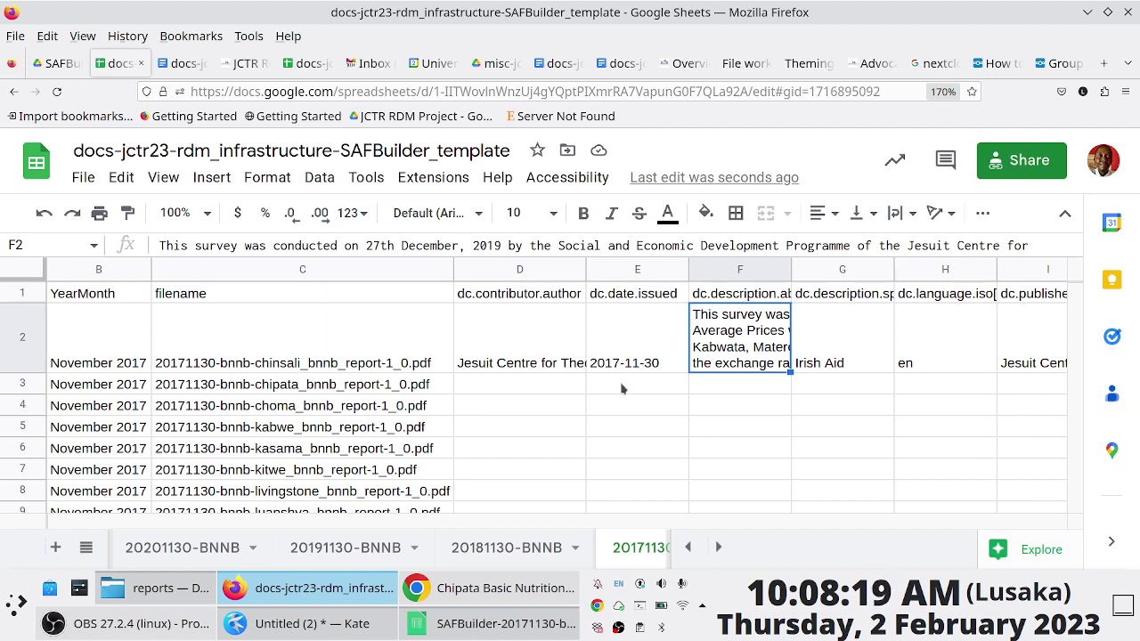
Switch to the Dolphin reports folder and open 20171130-bnnb-chinsali_bnnb_report-1_0.pdf
mouse_move(550, 612)
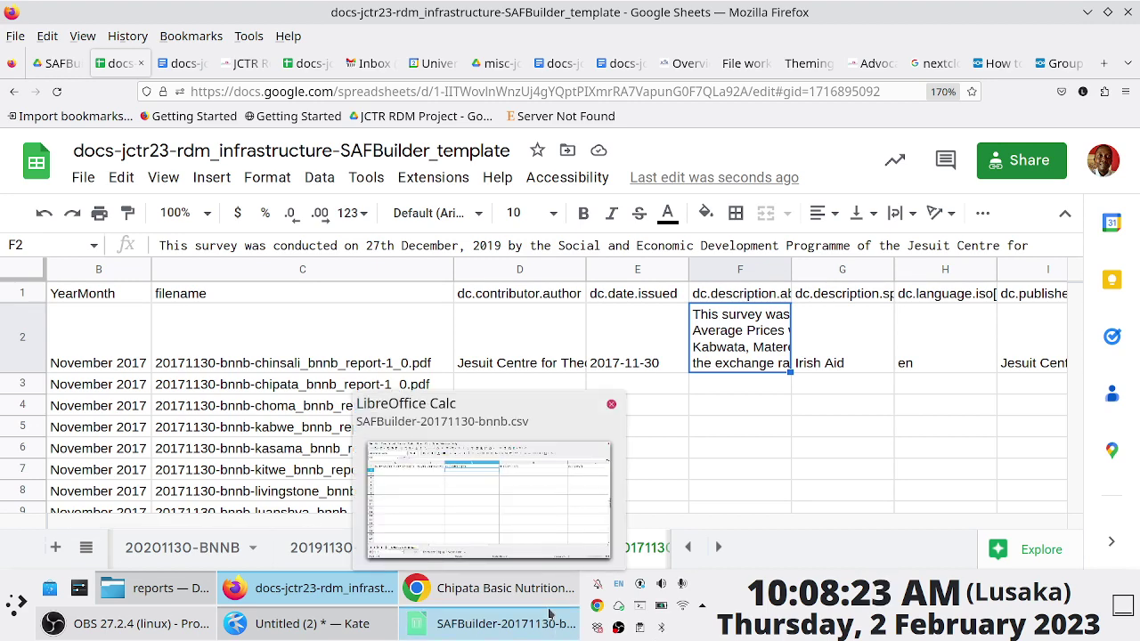
left_click(160, 587)
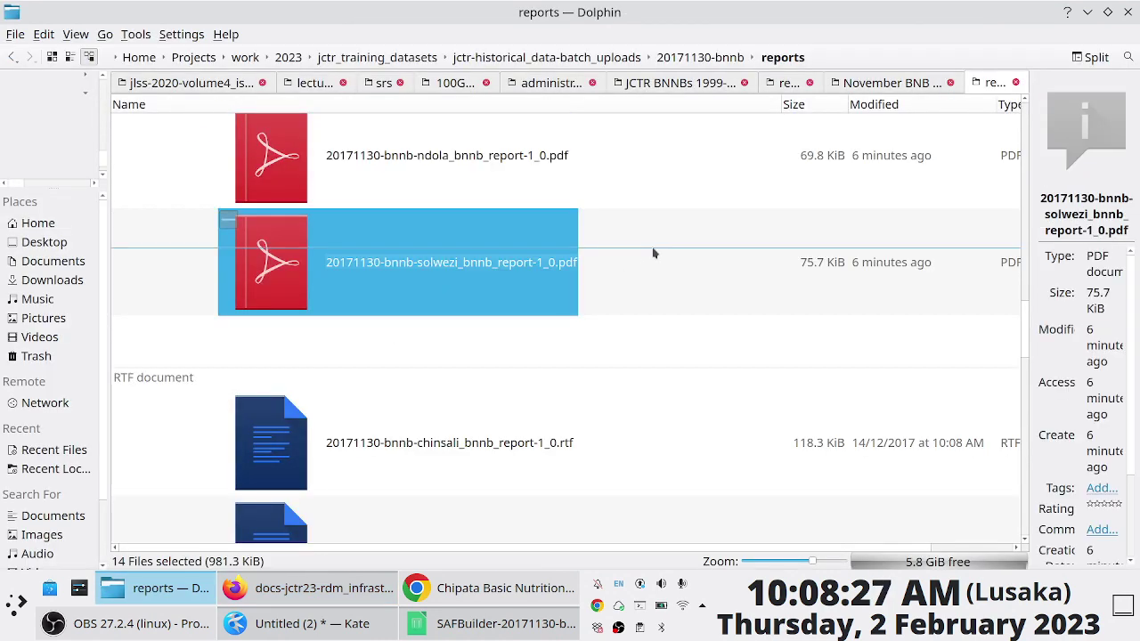
scroll(653, 254, "up", 10)
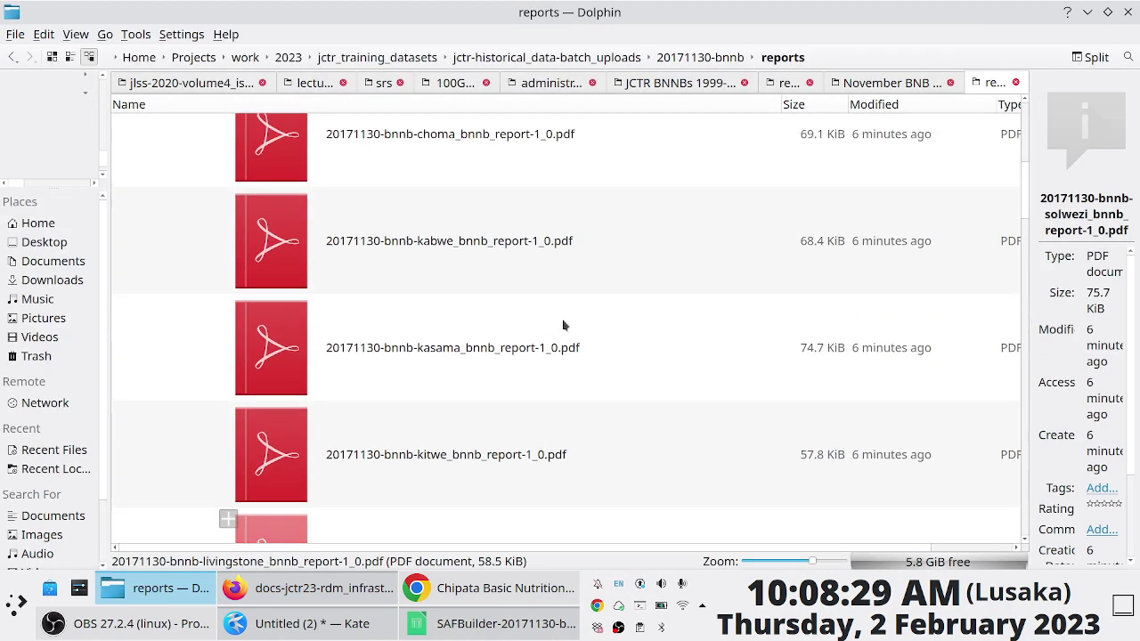
scroll(563, 325, "up", 5)
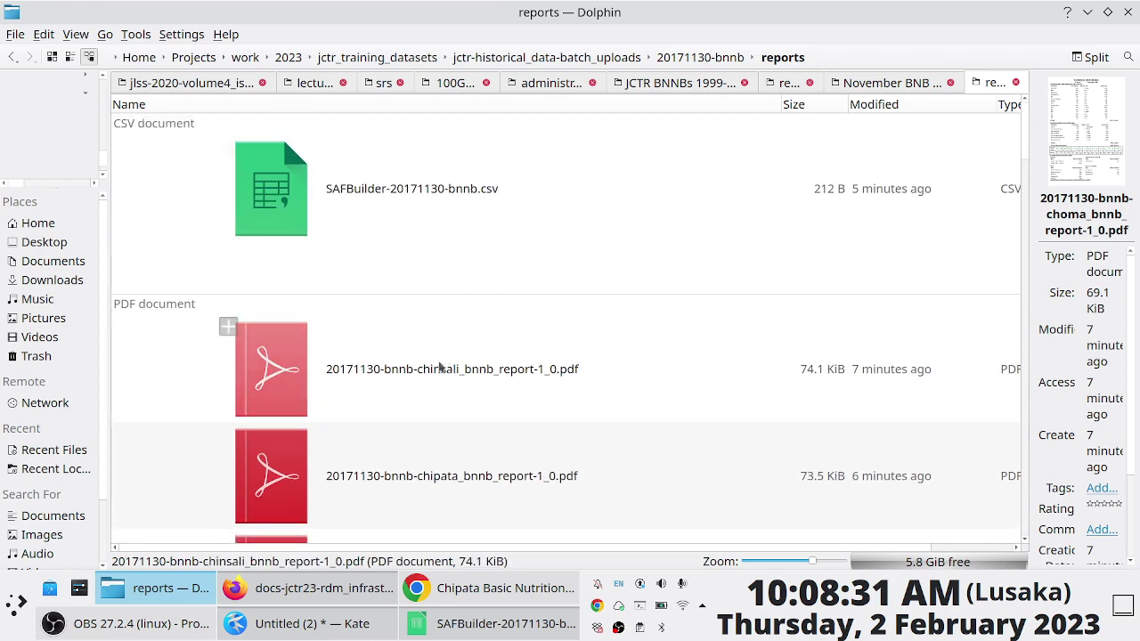
left_click(427, 382)
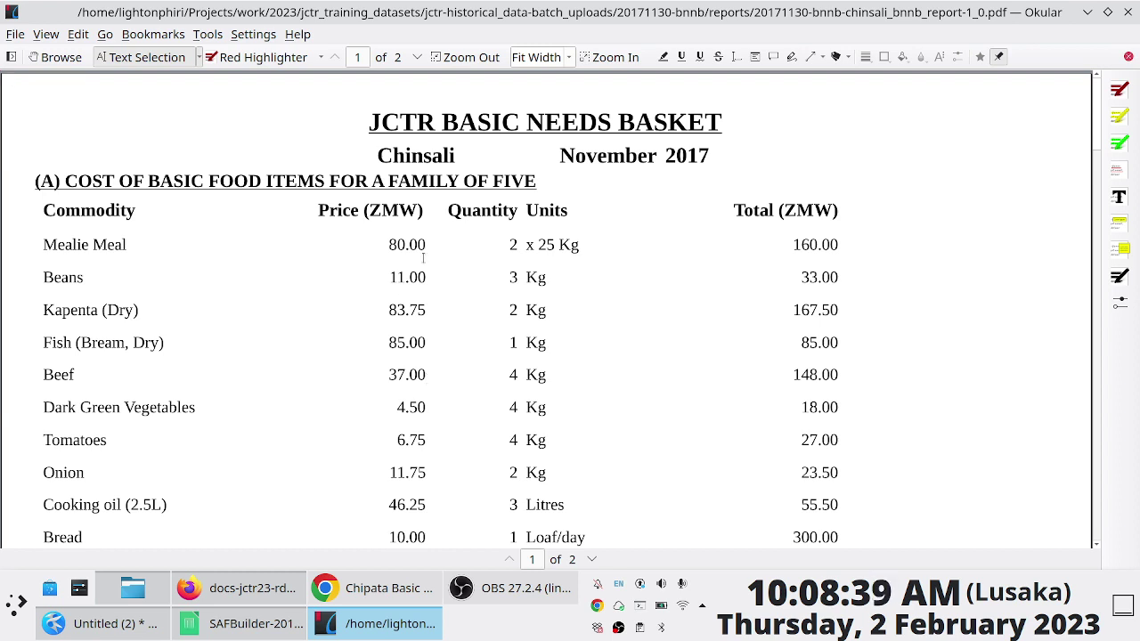
Open the Chipata and Choma report PDFs from the 20171130-bnnb reports folder
key("alt+Tab")
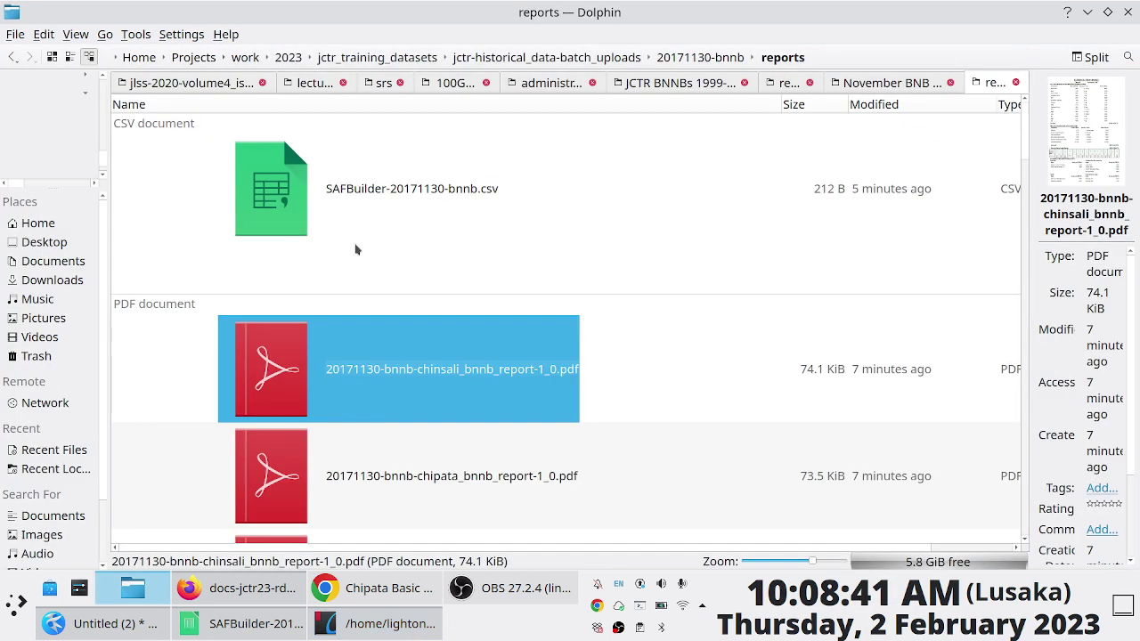
left_click(380, 476)
key("Return")
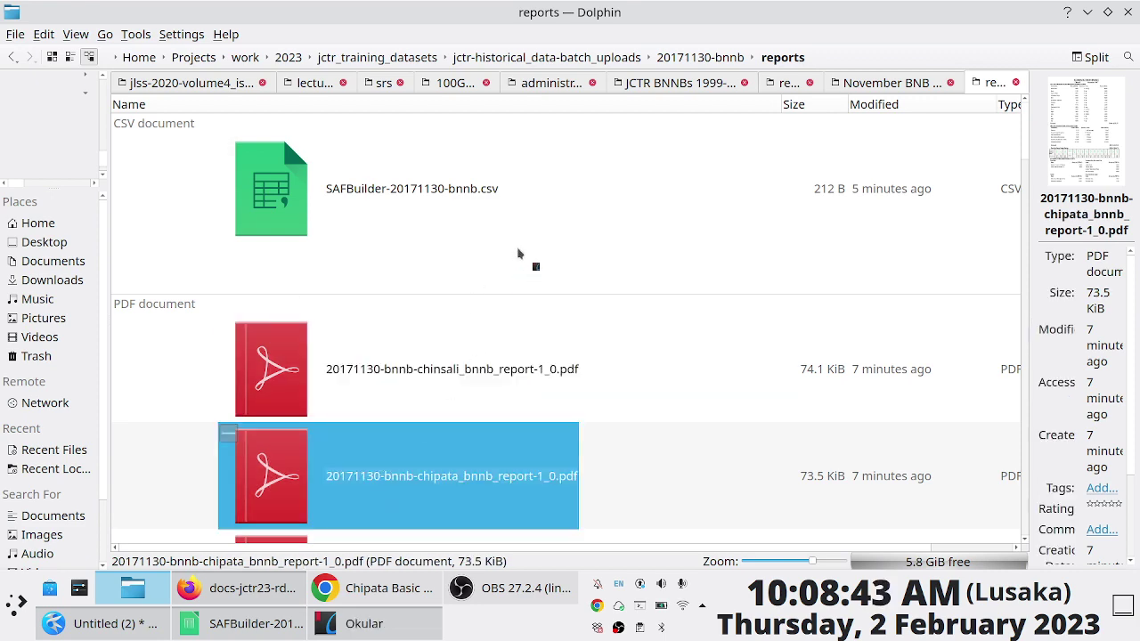
key("alt+Tab")
scroll(401, 352, "down", 2)
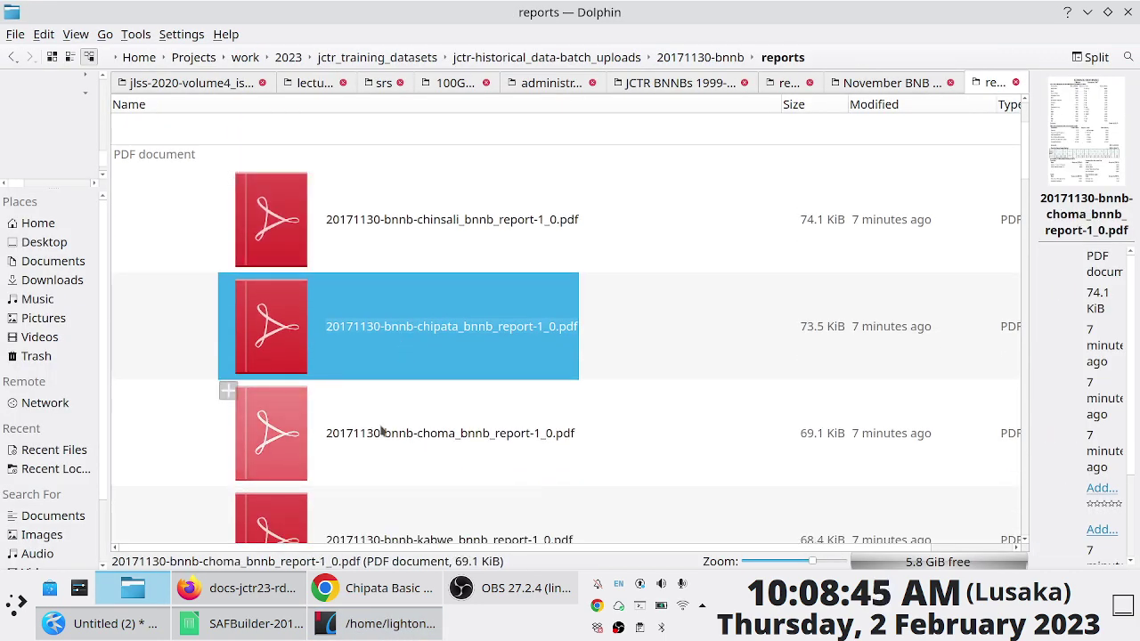
left_click(456, 398)
key("Return")
key("alt+Tab")
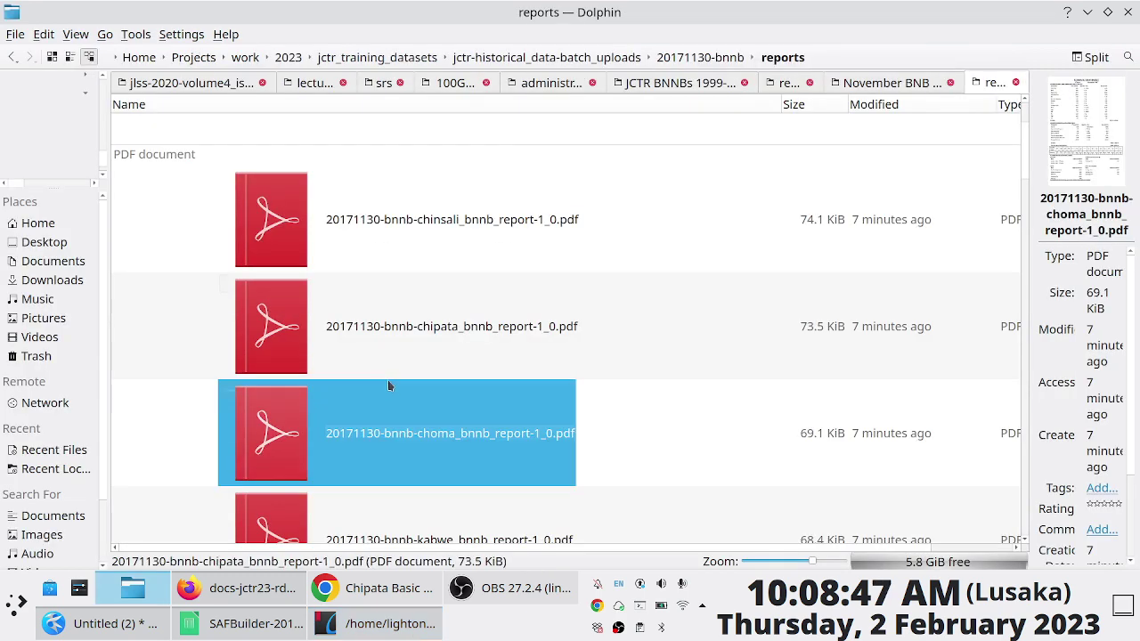
Open the Kabwe and Kasama report PDFs from the 20171130-bnnb reports folder
scroll(389, 384, "down", 2)
left_click(412, 411)
key("Return")
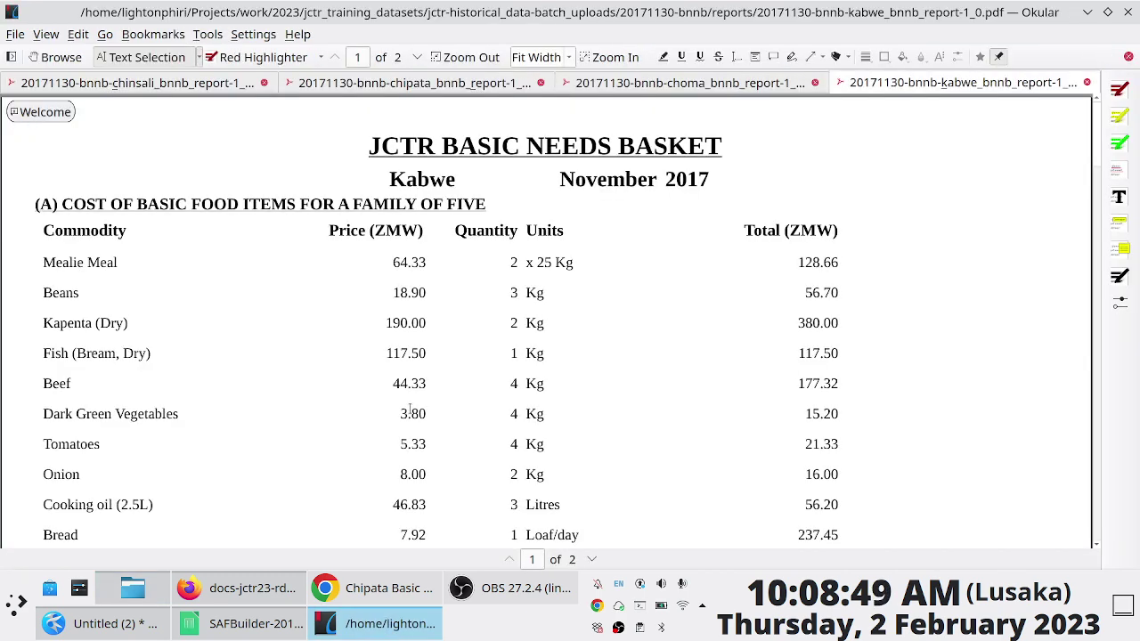
key("alt+Tab")
scroll(444, 405, "down", 2)
scroll(419, 299, "up", 2)
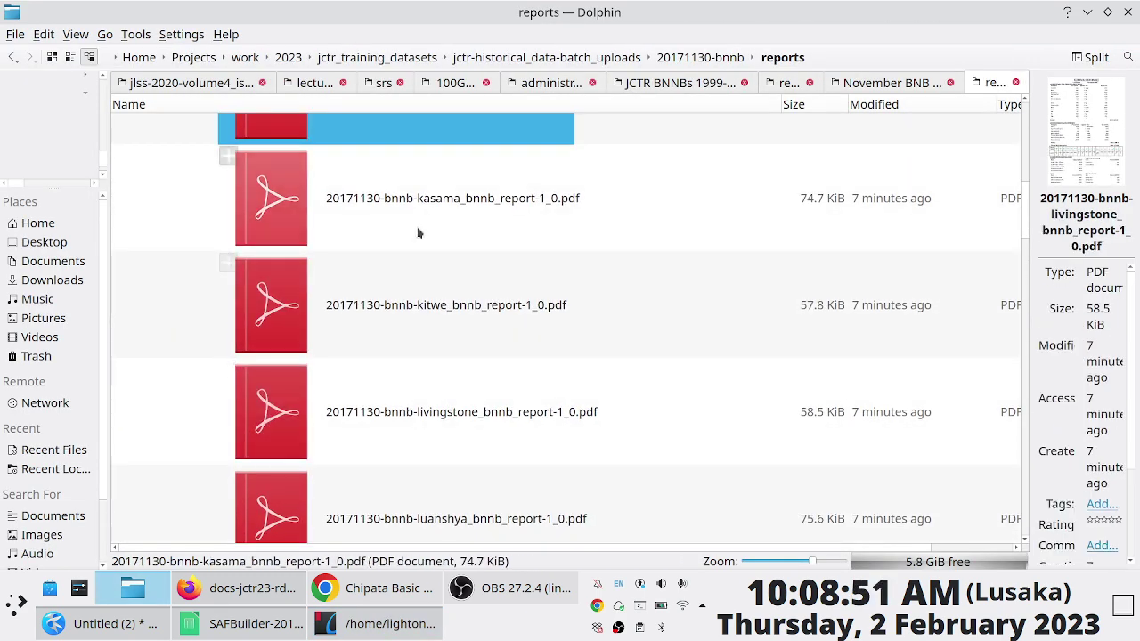
left_click(415, 216)
key("Return")
Open the Kitwe and Livingstone report PDFs from the reports folder
key("alt+Tab")
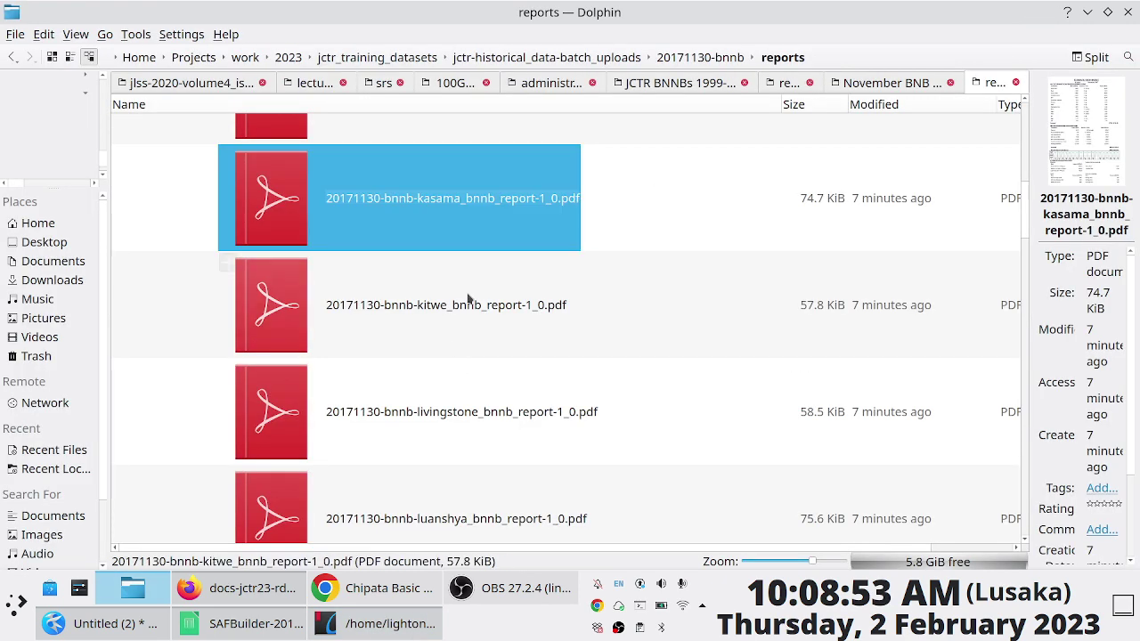
left_click(467, 322)
key("Return")
key("alt+Tab")
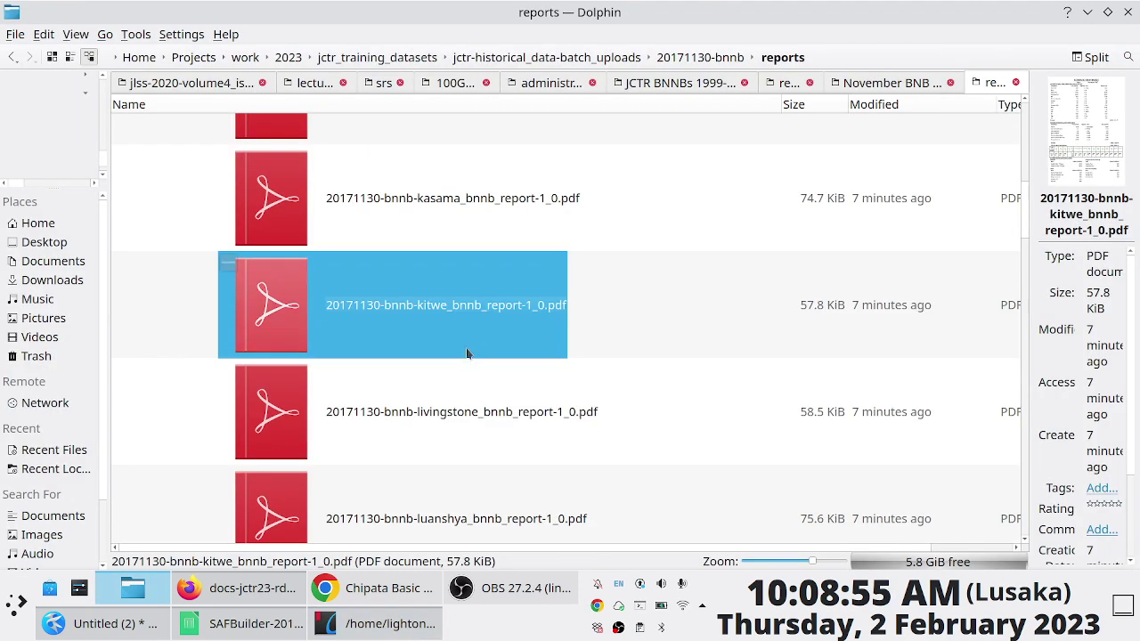
left_click(470, 424)
key("Return")
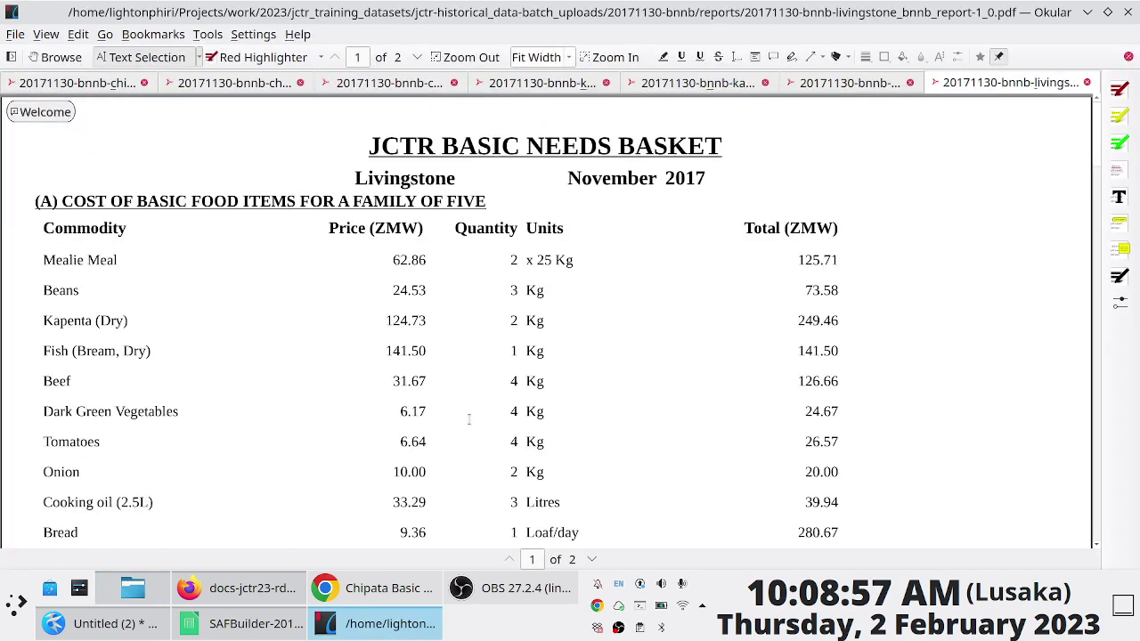
Open the Luanshya and Lusaka report PDFs from the reports folder
key("alt+Tab")
scroll(442, 332, "down", 3)
left_click(442, 326)
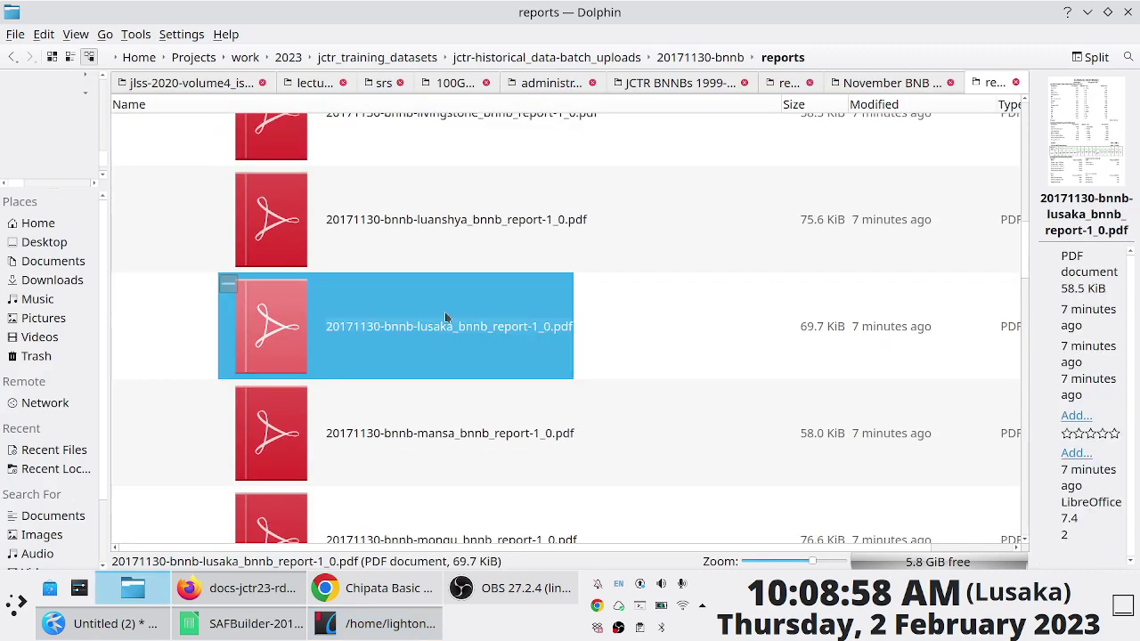
left_click(450, 218)
key("Return")
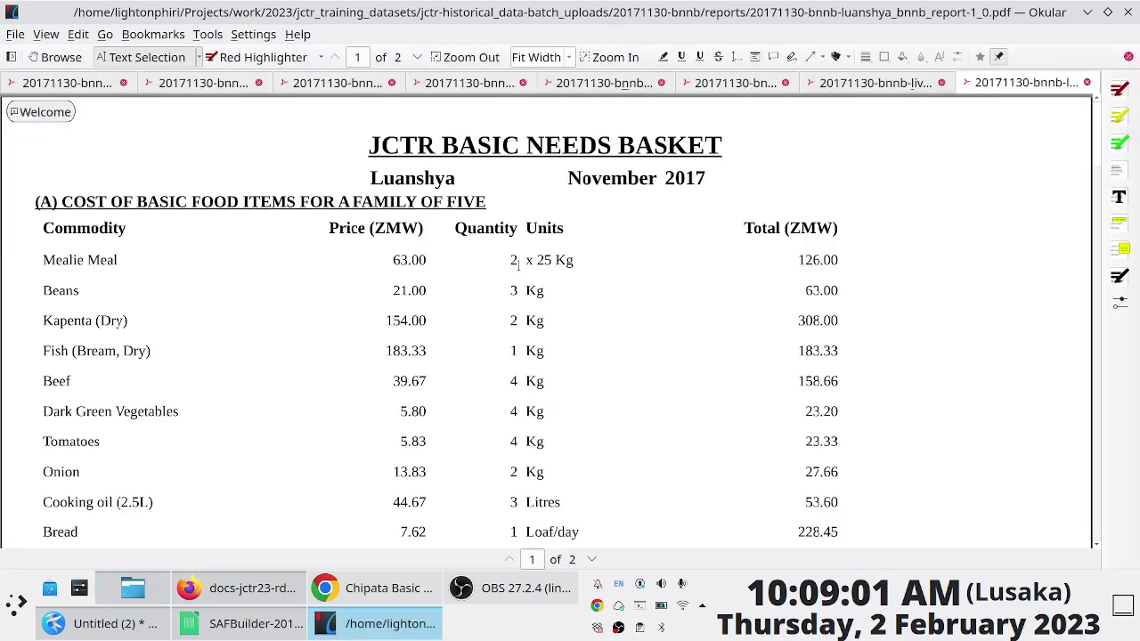
key("alt+Tab")
left_click(436, 328)
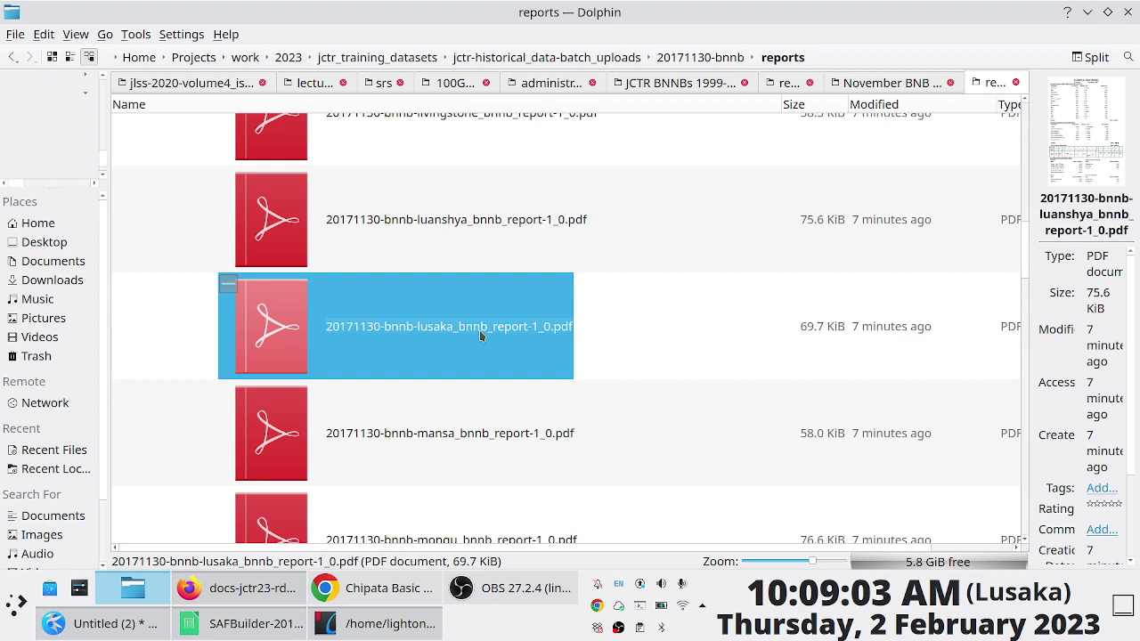
key("Return")
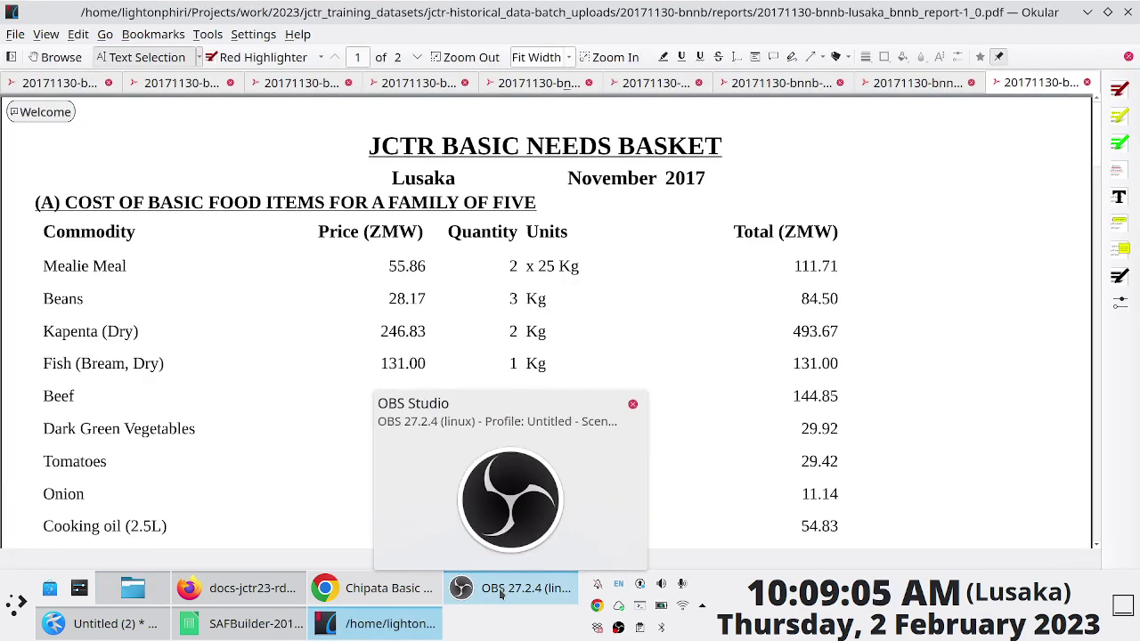
left_click(501, 595)
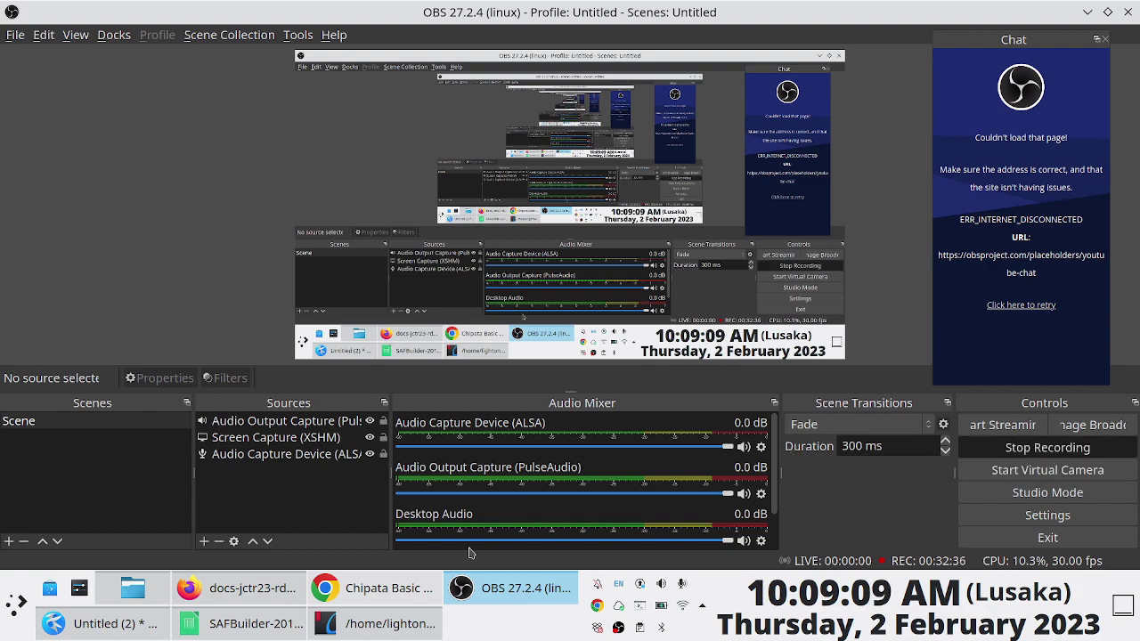
left_click(472, 591)
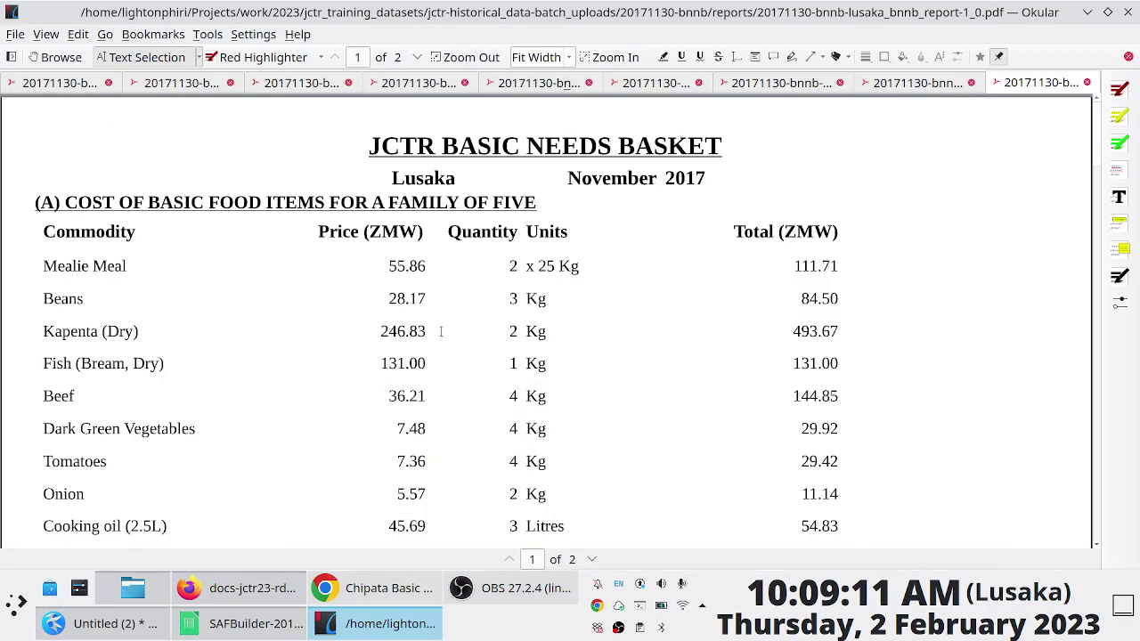
Return to the Dolphin reports folder and open the Mansa and Mongu report PDFs
key("alt+Tab")
key("Tab")
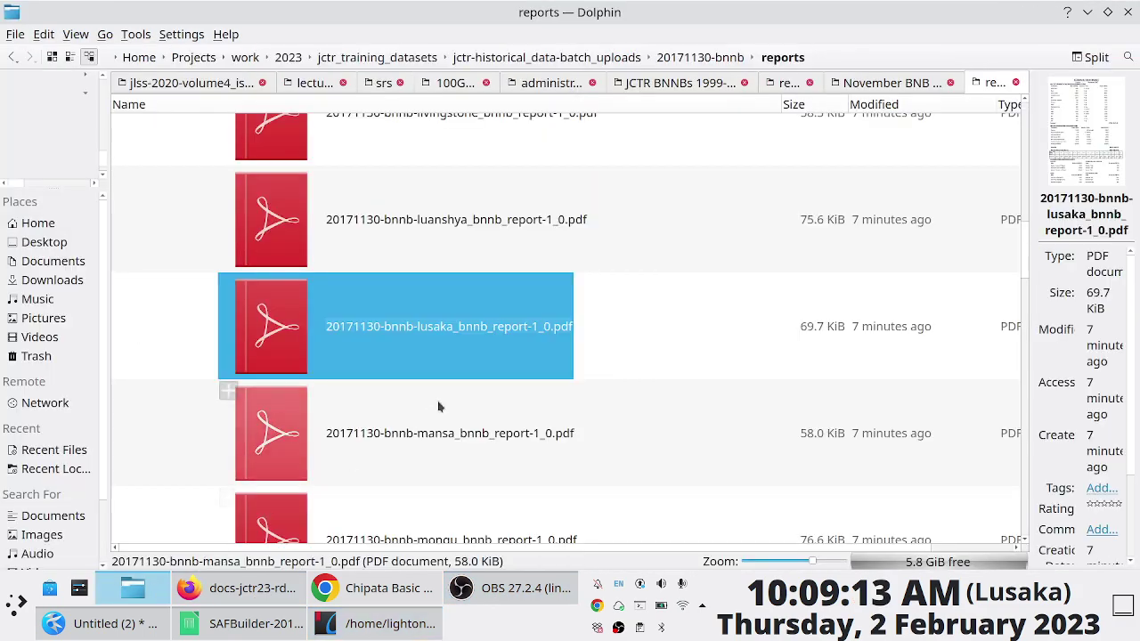
left_click(430, 433)
double_click(379, 391)
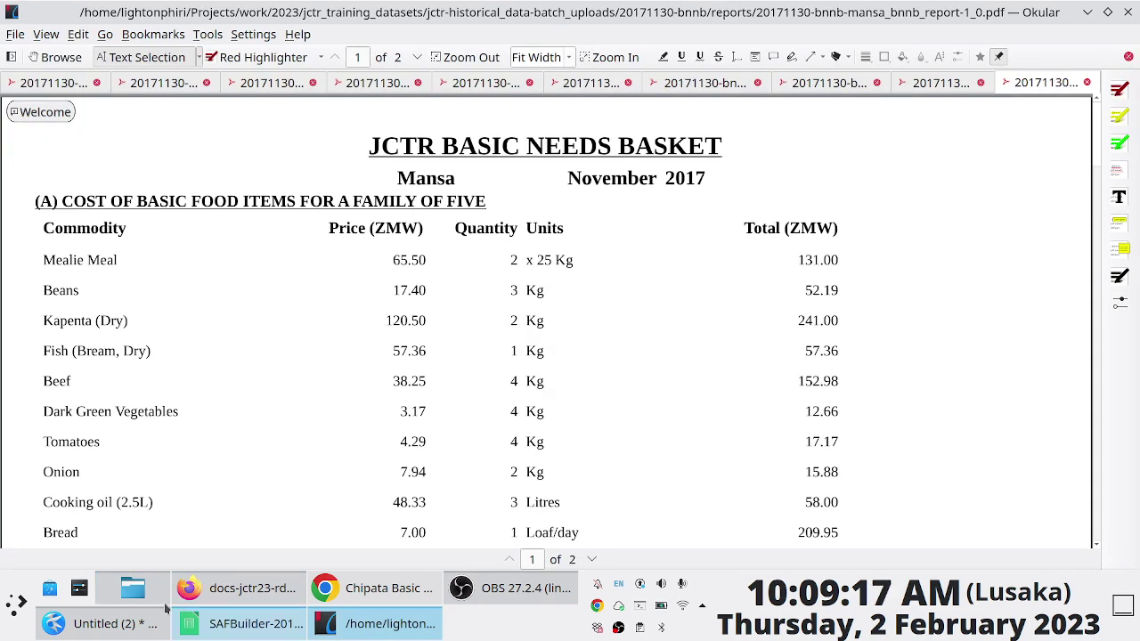
key("alt+Tab")
scroll(453, 278, "down", 3)
left_click(452, 261)
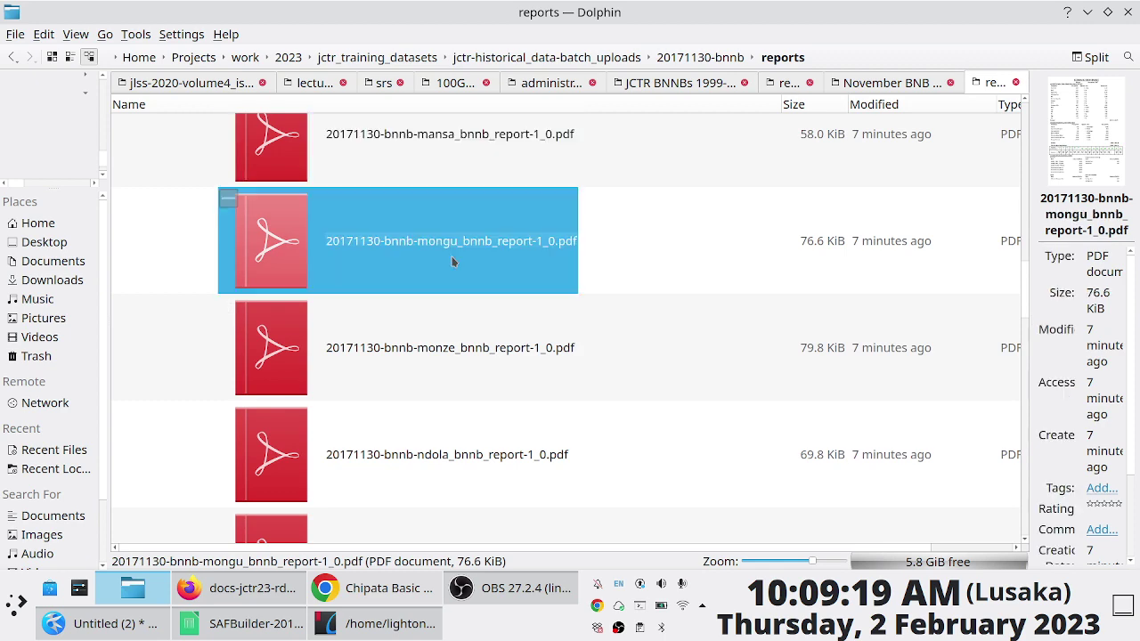
key("Return")
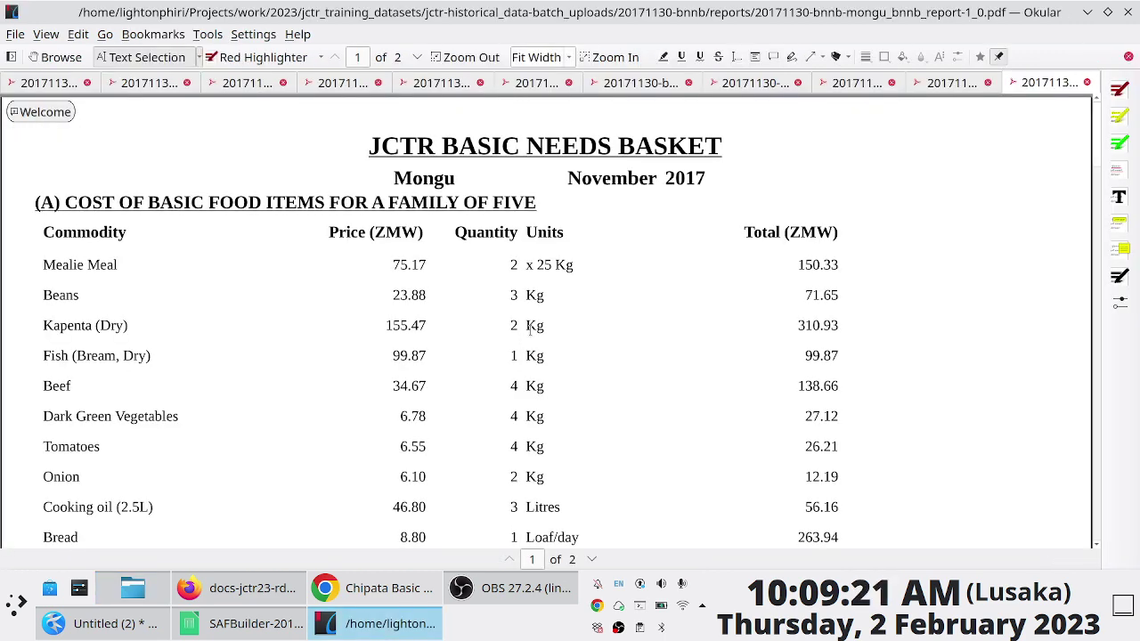
Open the Monze, Ndola and Solwezi report PDFs from the reports folder
key("alt+Tab")
left_click(447, 352)
key("Return")
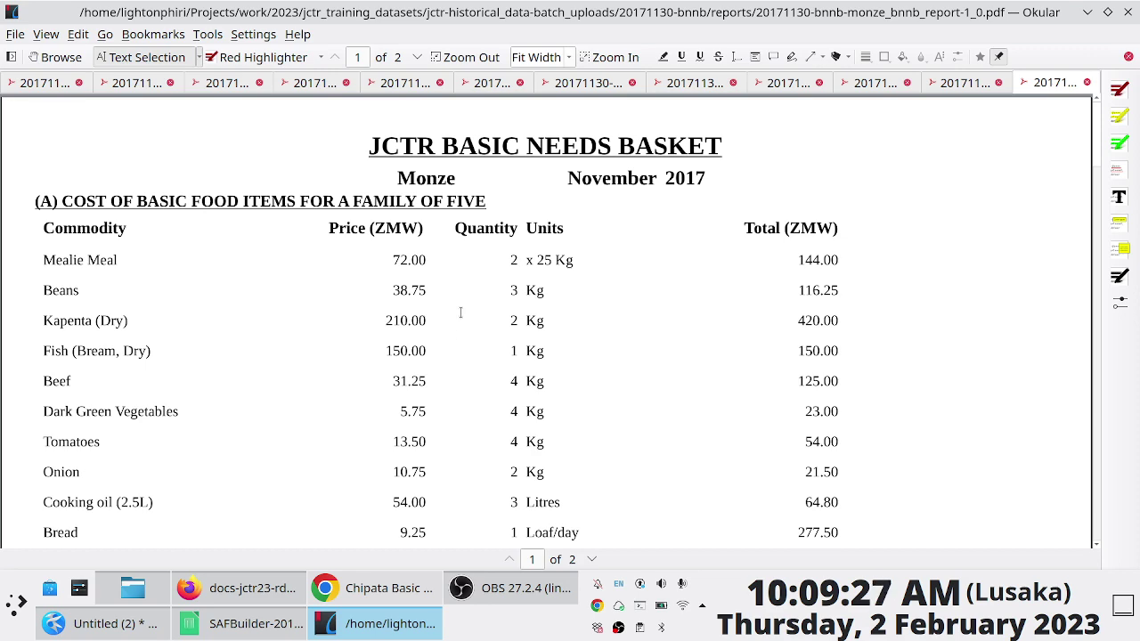
key("alt+Tab")
left_click(447, 456)
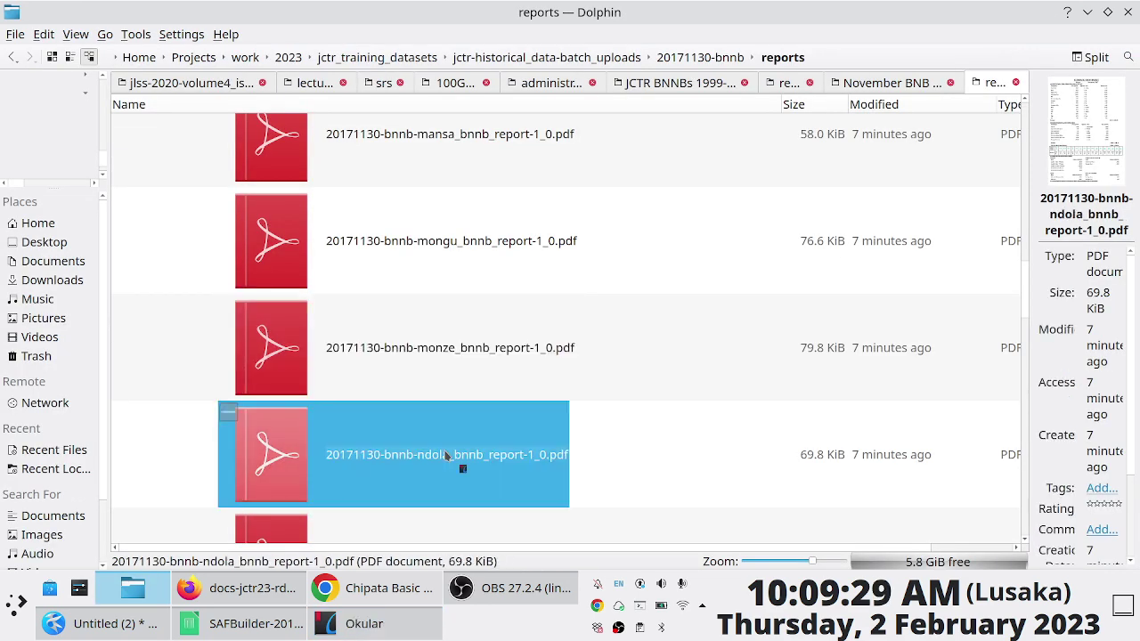
key("Return")
key("alt+Tab")
scroll(405, 406, "down", 2)
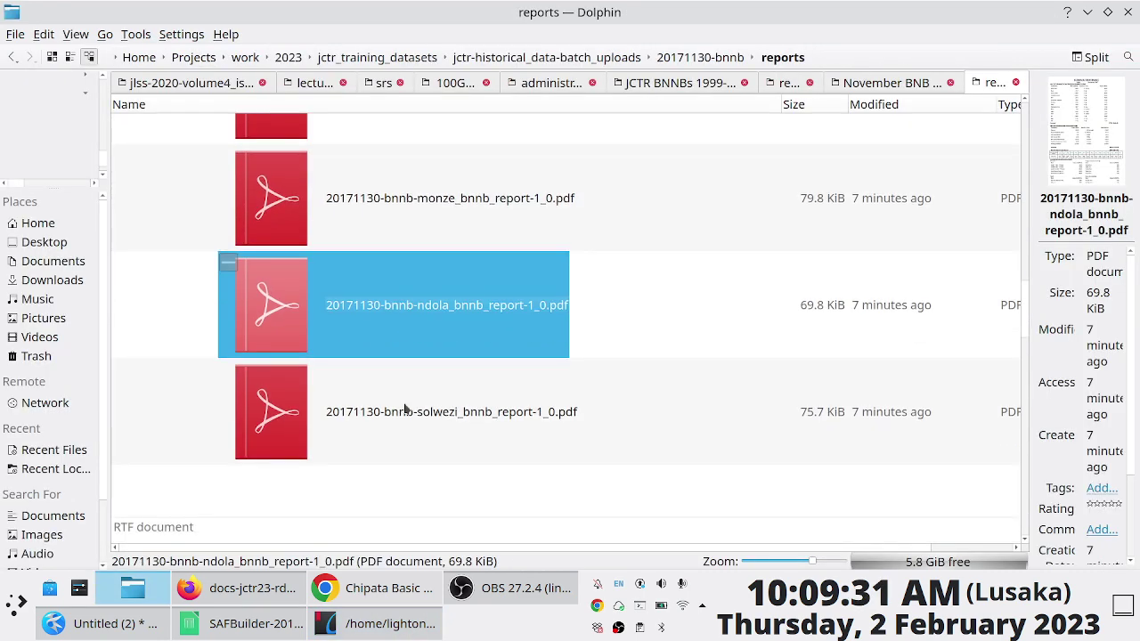
left_click(407, 403)
key("Return")
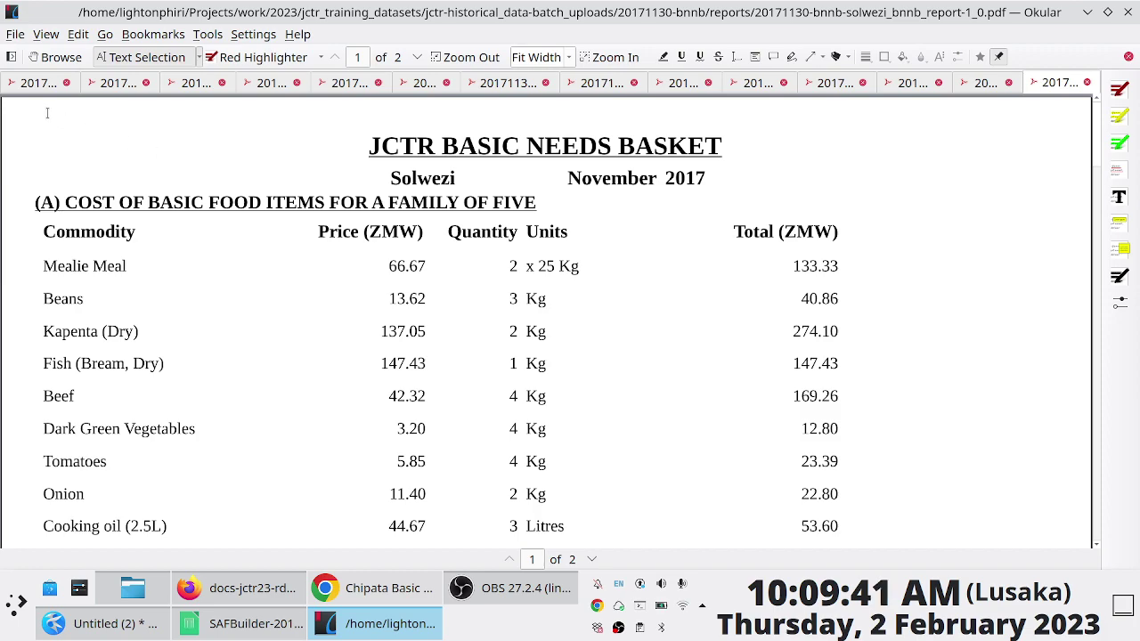
Copy the survey description paragraph from page 2 of the Chinsali report
left_click(39, 86)
scroll(356, 236, "down", 15)
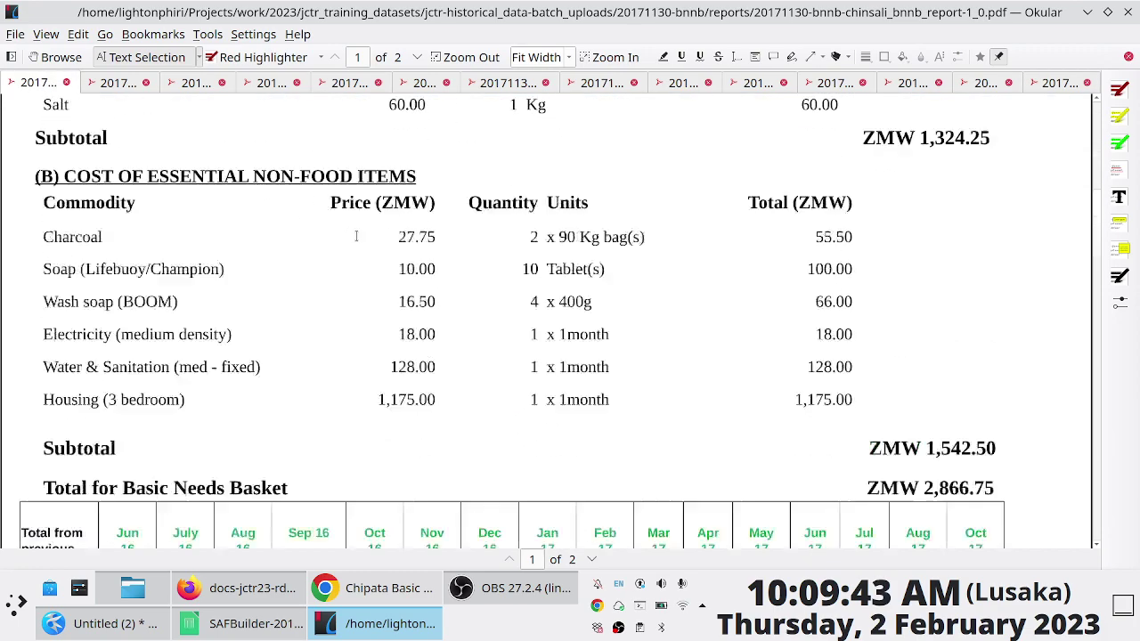
scroll(461, 250, "down", 2)
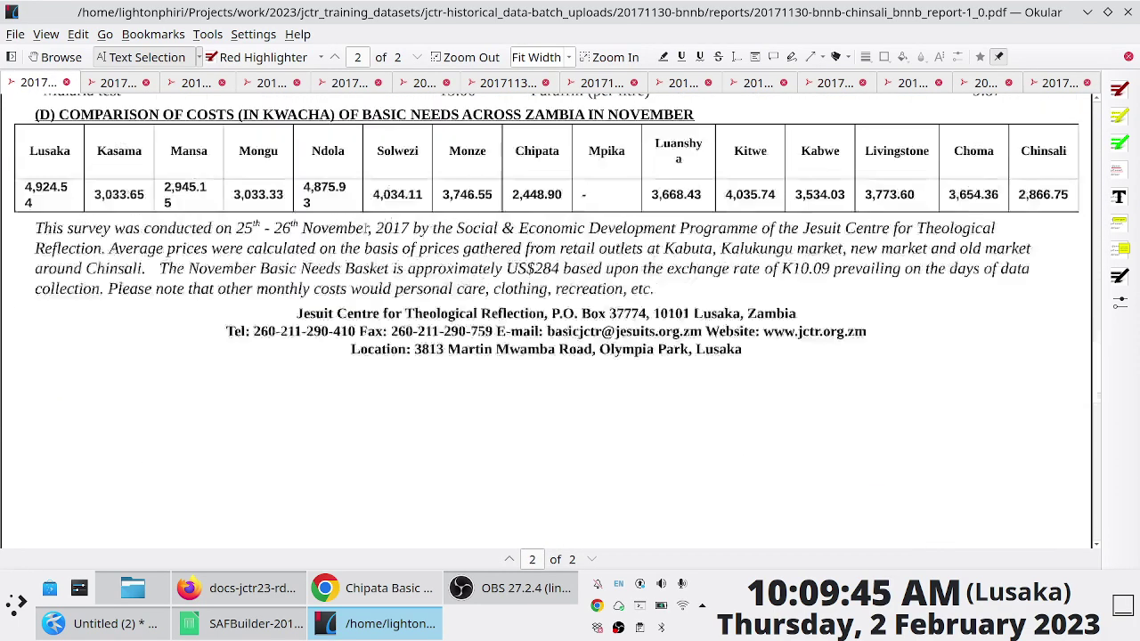
scroll(108, 294, "up", 2)
left_click_drag(36, 337, 668, 401)
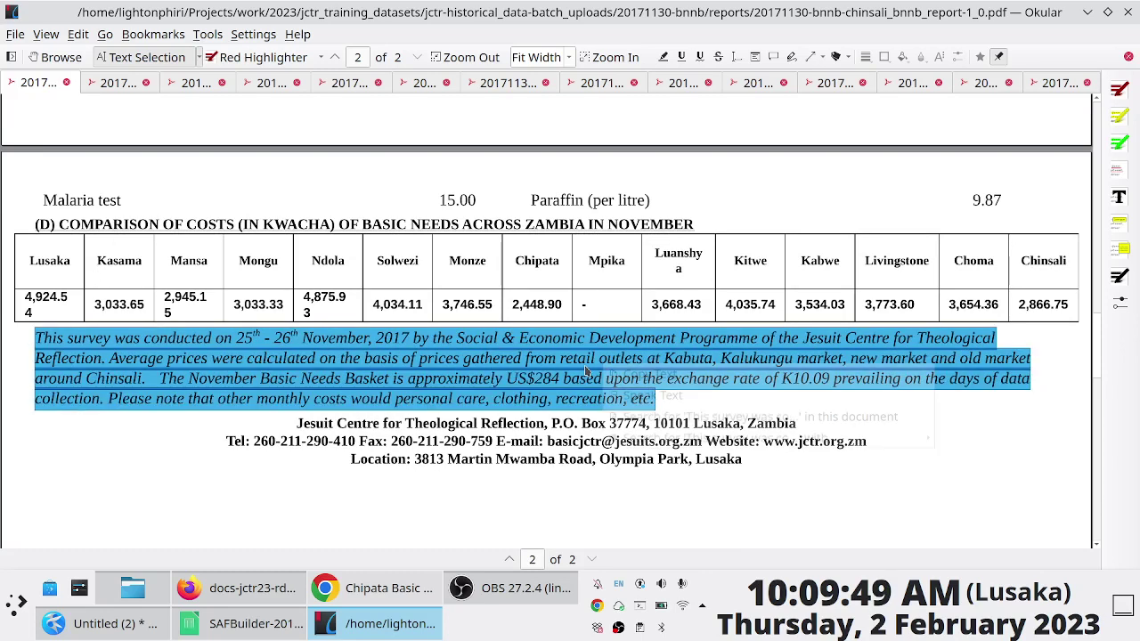
right_click(610, 367)
left_click(641, 374)
Switch to the SAFBuilder template in Firefox and replace the abstract in F2 with the copied Chinsali paragraph
left_click(281, 592)
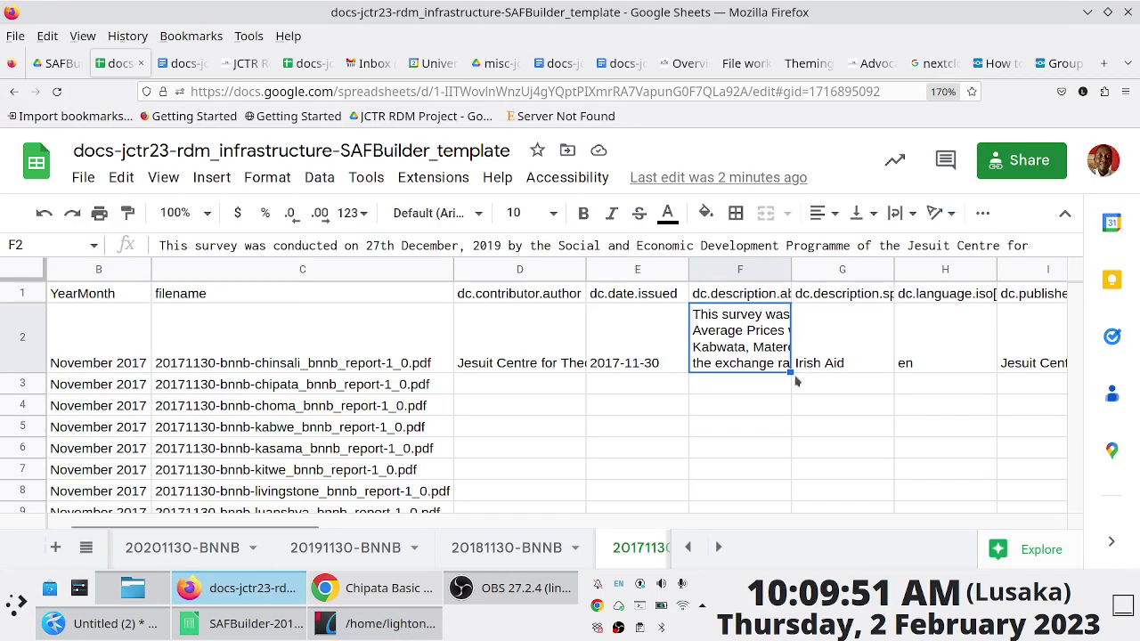
double_click(788, 341)
key("ctrl+a")
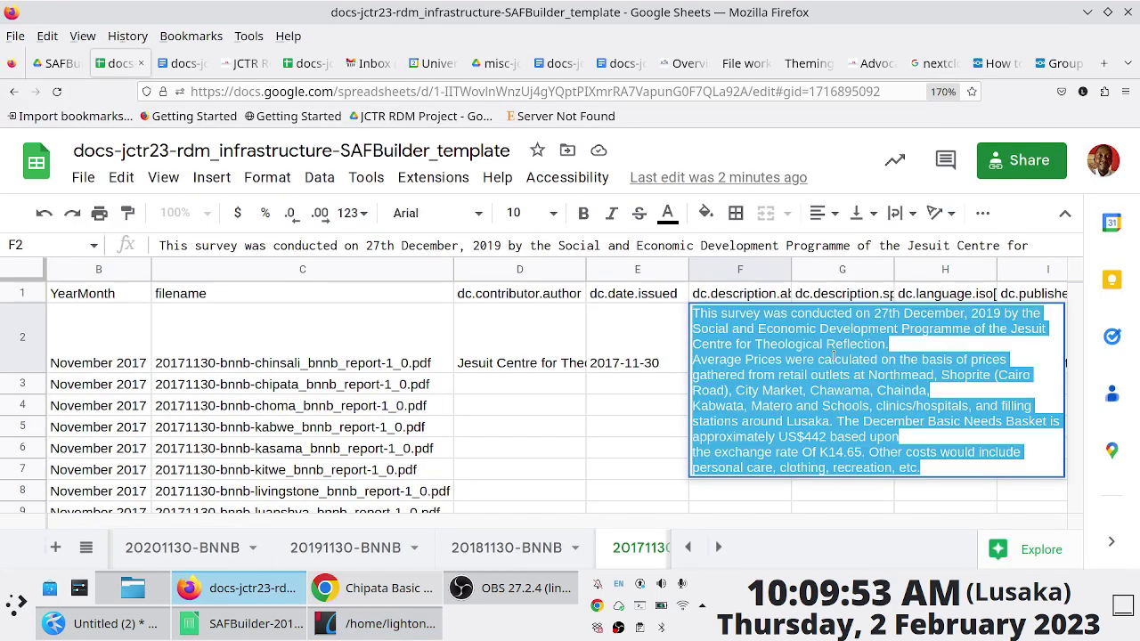
key("BackSpace")
key("ctrl+v")
key("Return")
Return to Okular, close the Chinsali report and copy the survey description paragraph from page 2 of the Chipata report
key("alt+Tab")
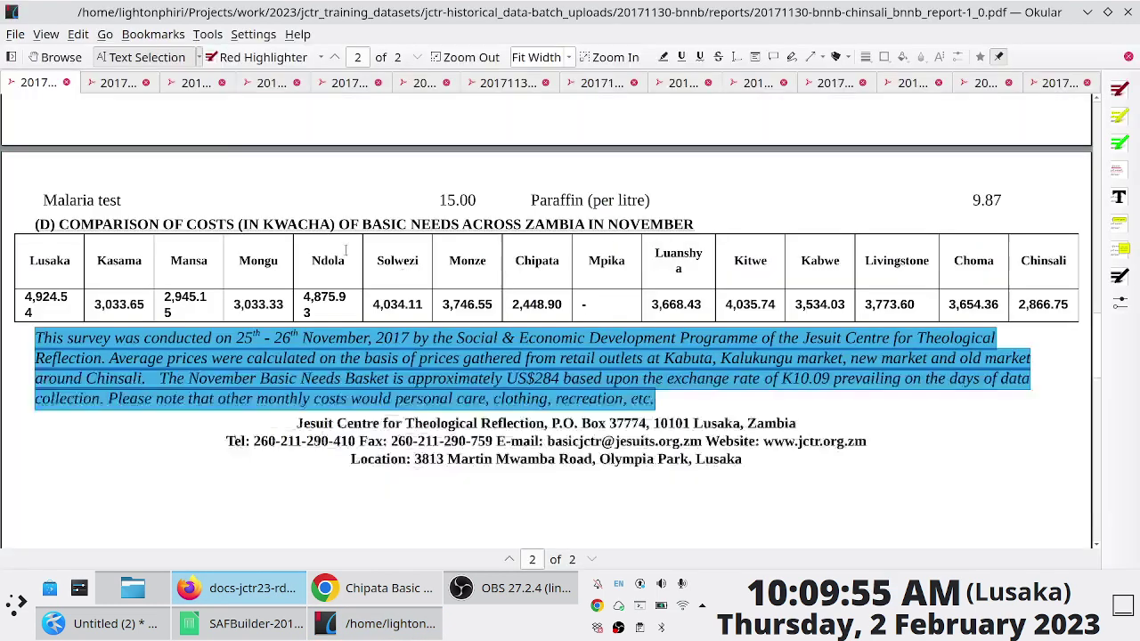
left_click(65, 82)
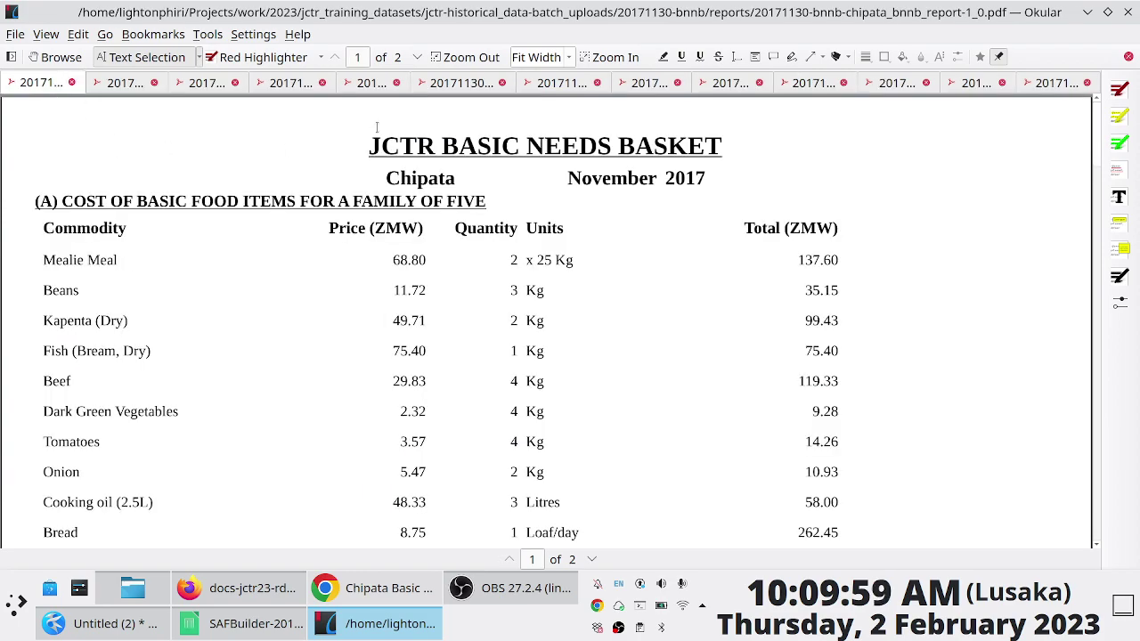
scroll(478, 310, "down", 15)
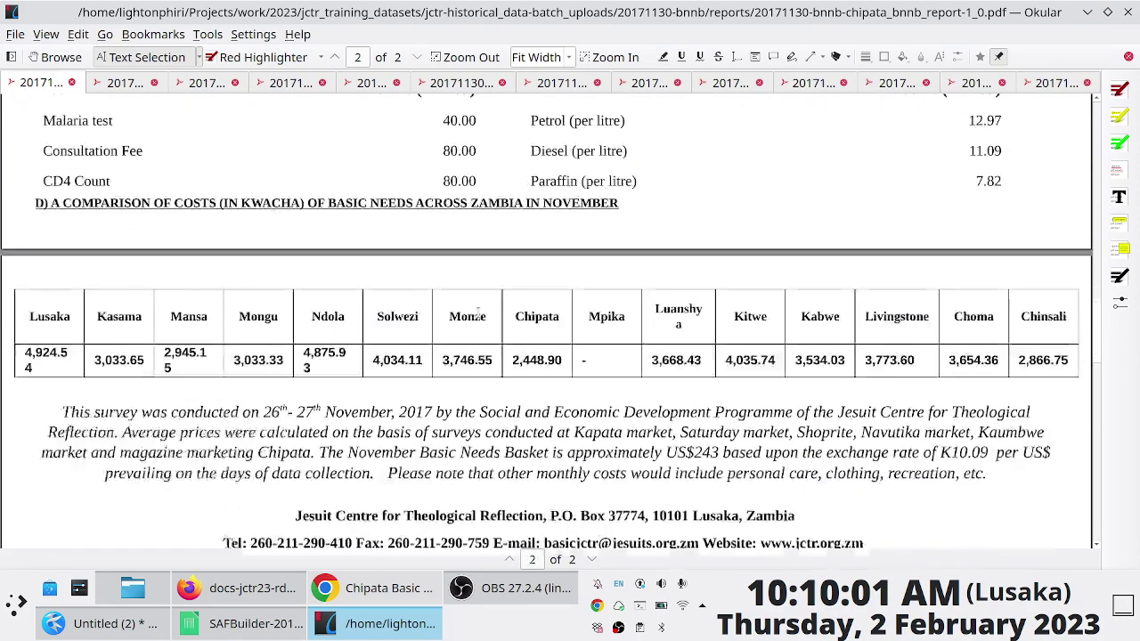
scroll(479, 311, "down", 1)
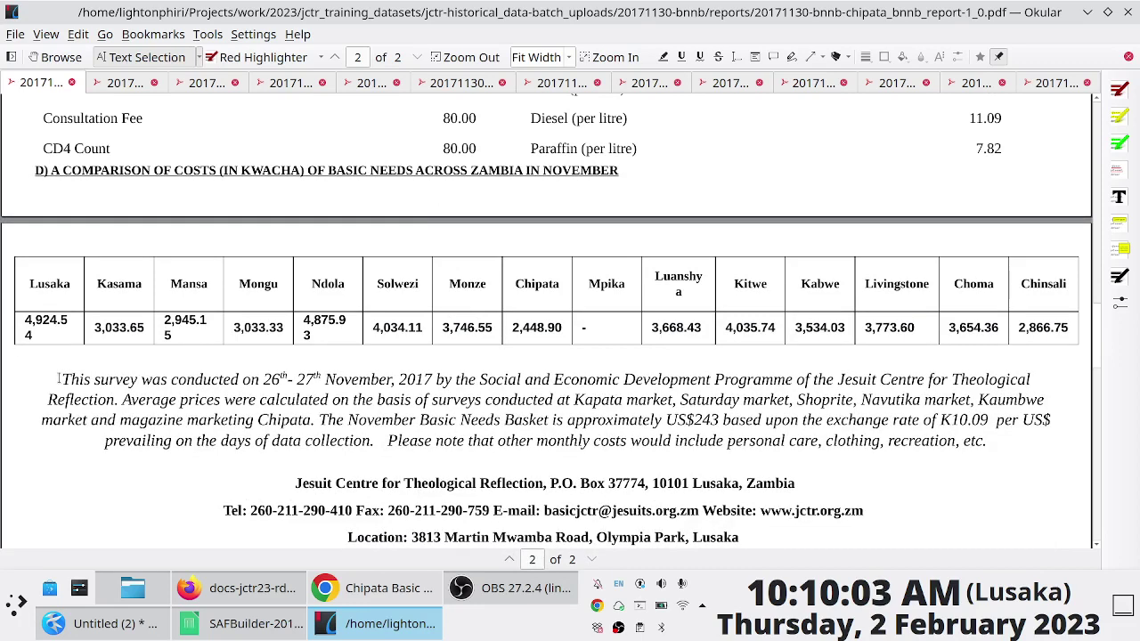
left_click_drag(59, 378, 984, 442)
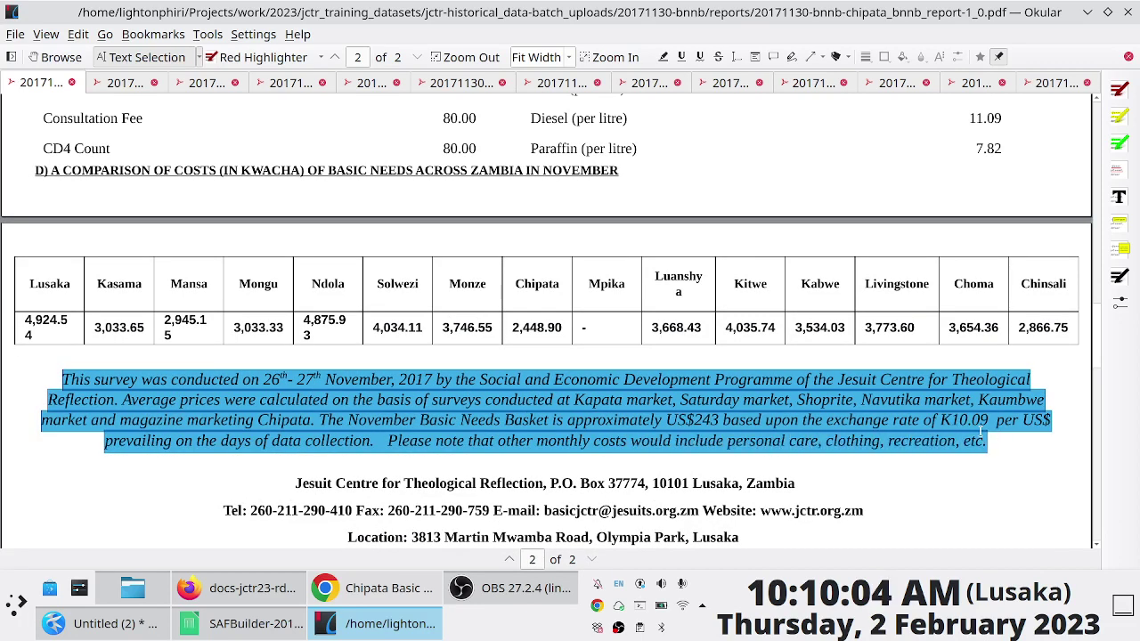
right_click(807, 381)
left_click(839, 405)
Switch to the SAFBuilder template and paste the Chipata paragraph as the abstract in F3
key("alt+Tab")
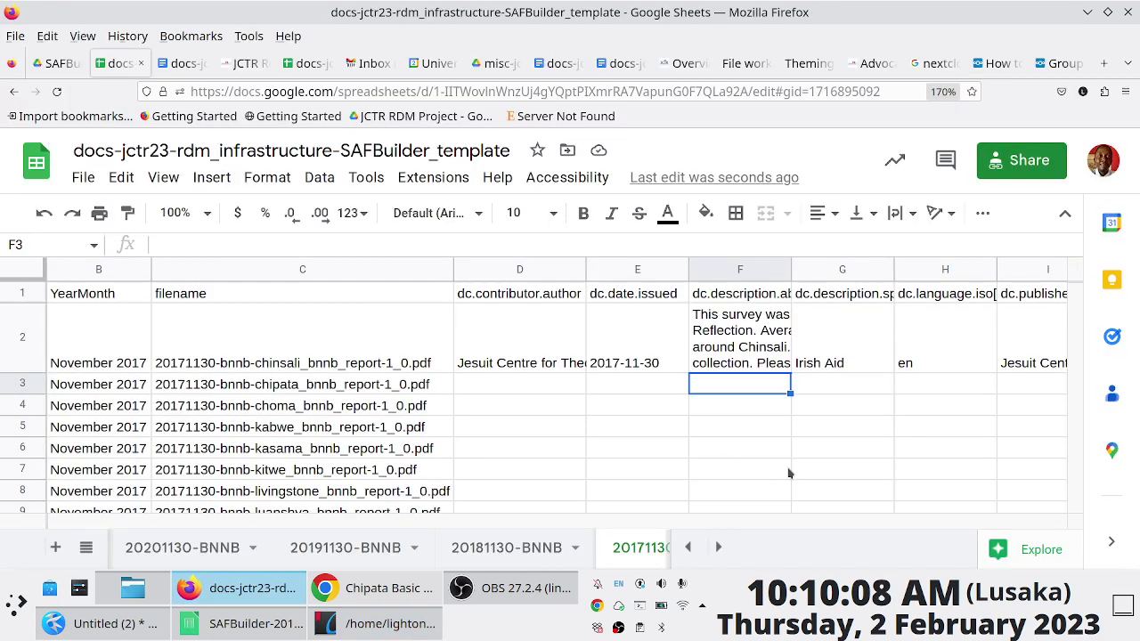
double_click(720, 387)
key("ctrl+v")
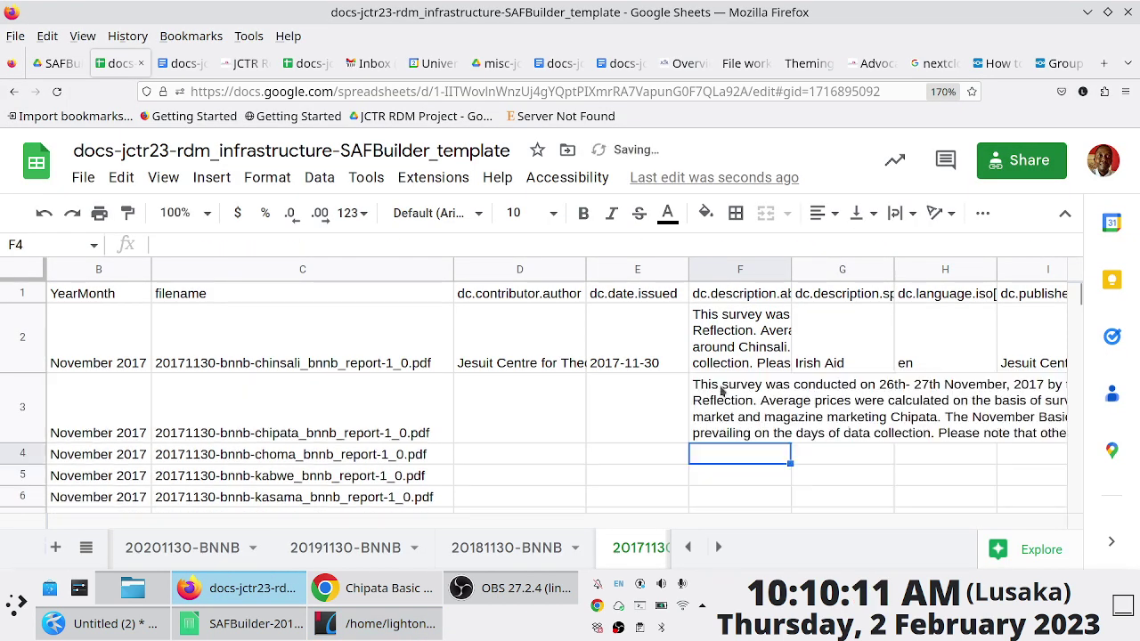
Return to Okular, close the Chipata report and copy the survey description paragraph from page 2 of the Choma report
key("alt+Tab")
left_click(72, 82)
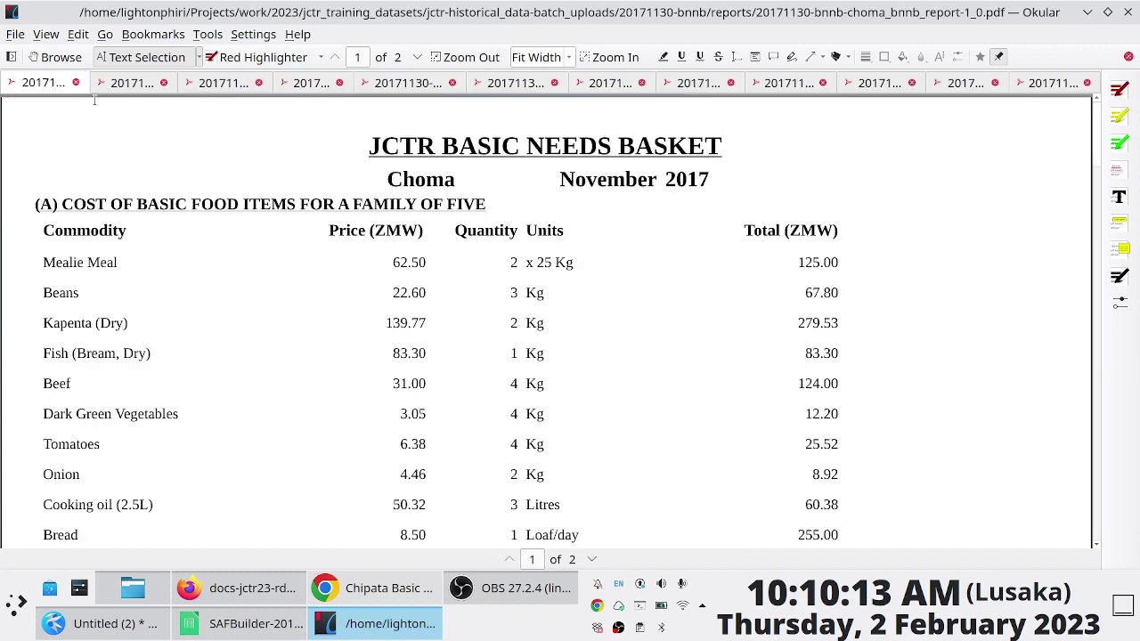
scroll(517, 299, "down", 15)
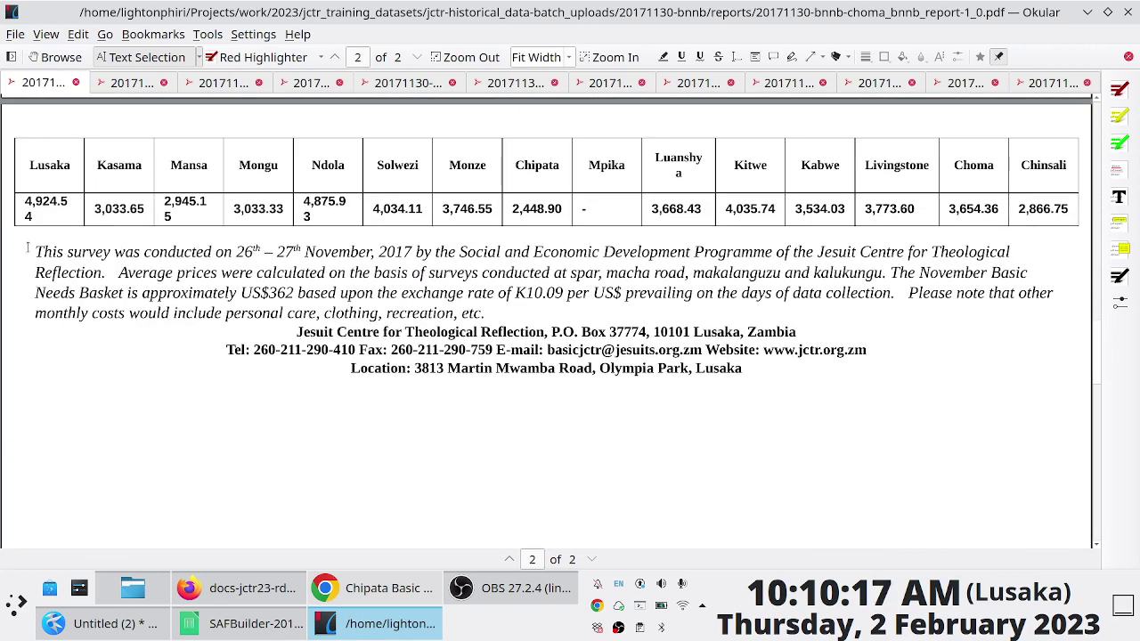
left_click_drag(26, 247, 483, 314)
left_click(535, 322)
Paste the Choma paragraph as the abstract in F4 of the SAFBuilder template, then return to Okular
key("alt+Tab")
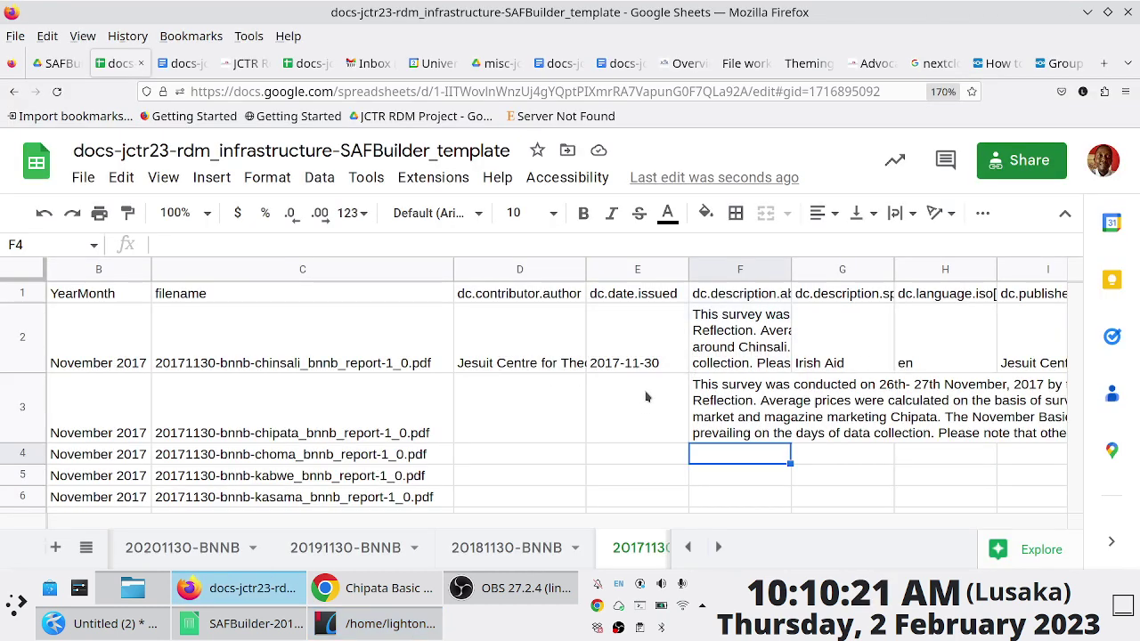
key("ctrl+v")
key("alt+Tab")
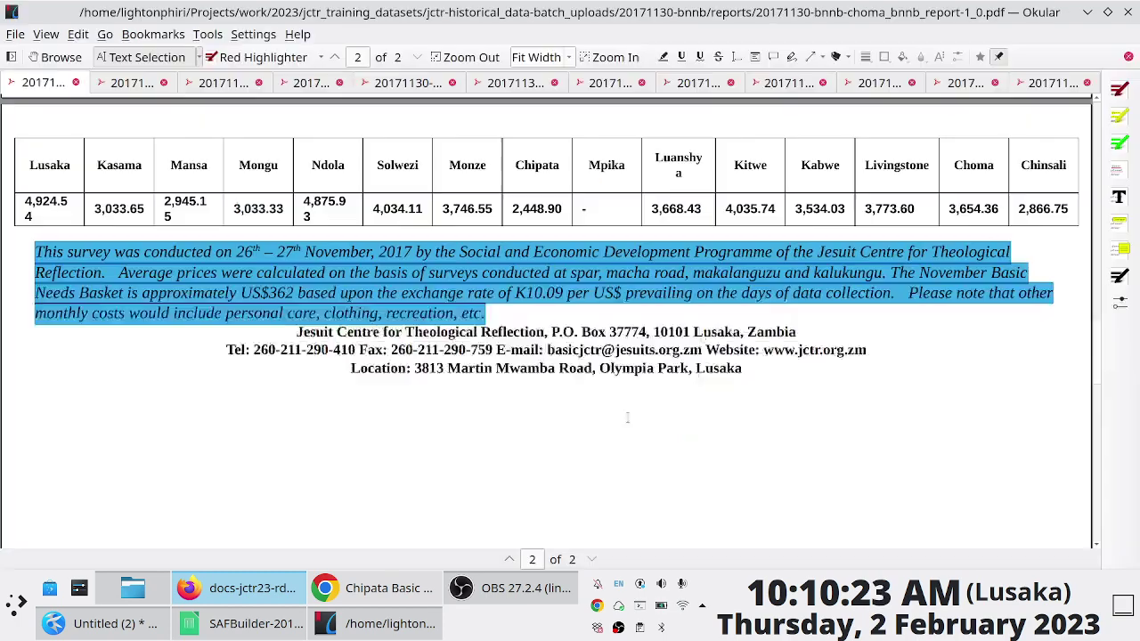
Close the Choma report and copy the survey description paragraph from page 2 of the Kabwe report
left_click(74, 83)
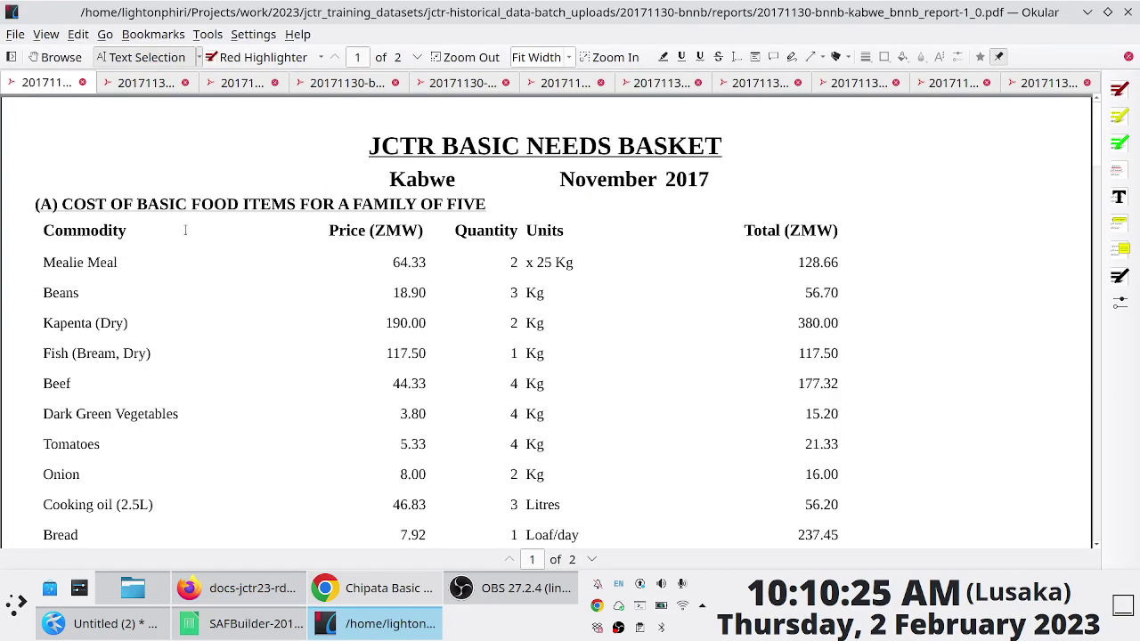
scroll(566, 343, "down", 15)
scroll(561, 343, "down", 8)
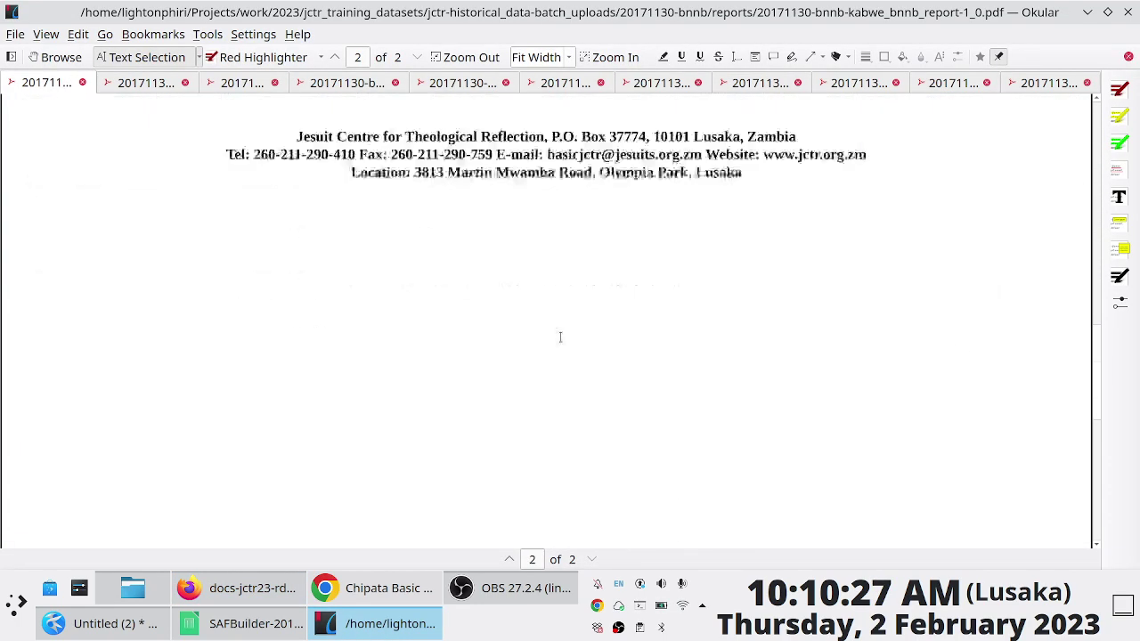
scroll(561, 343, "up", 4)
left_click_drag(29, 255, 718, 323)
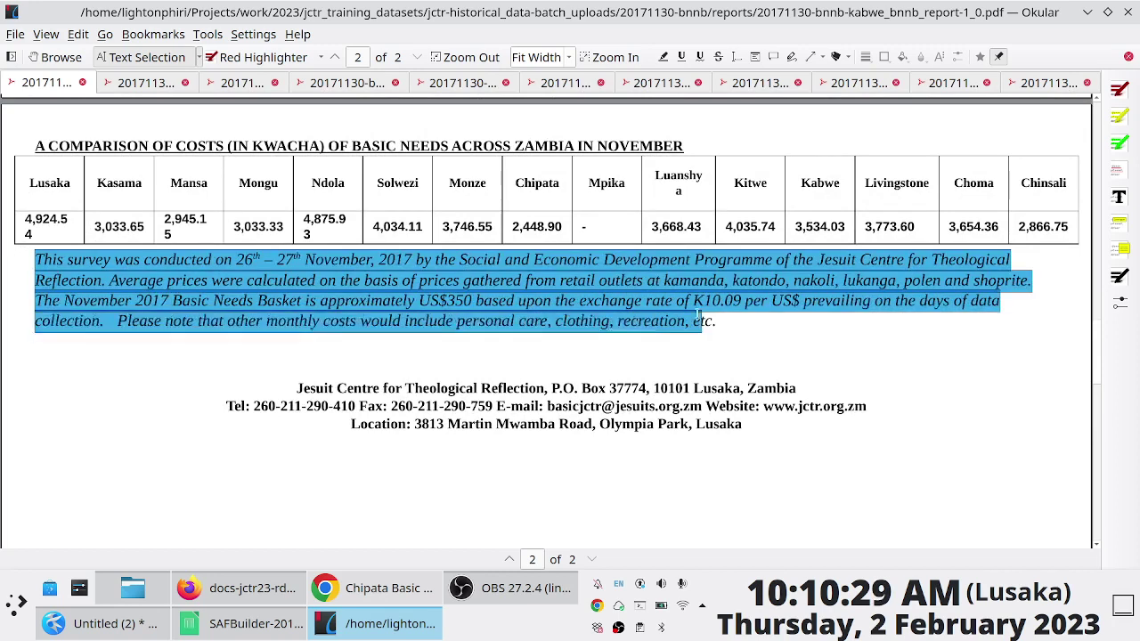
right_click(637, 285)
left_click(657, 297)
Switch to the SAFBuilder template and paste the Kabwe paragraph as the abstract in F5
key("alt+Tab")
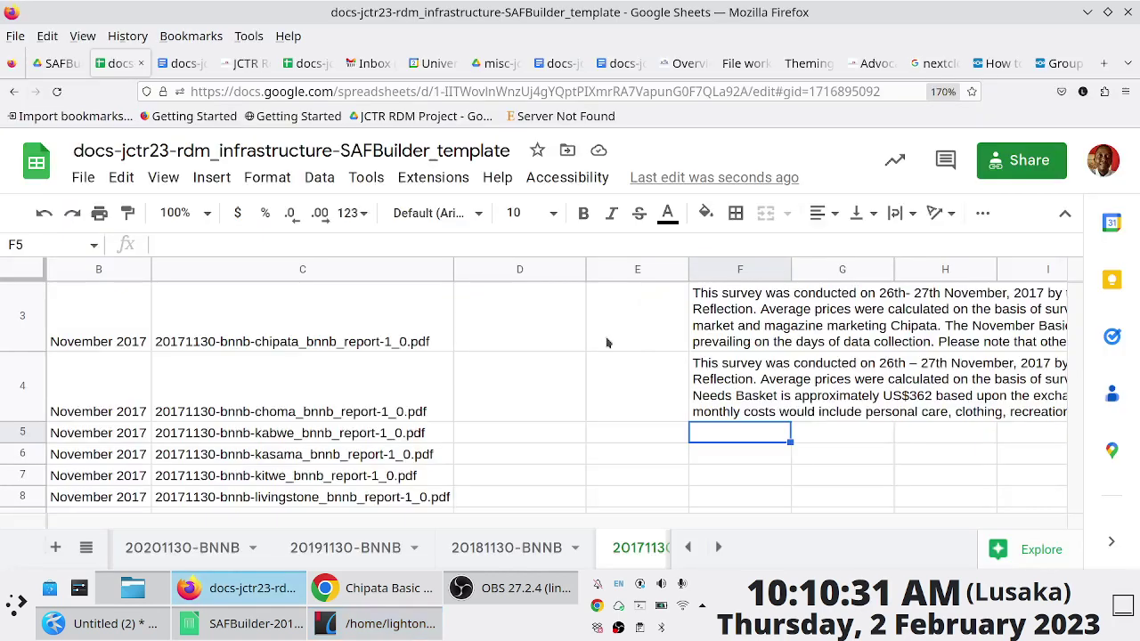
key("Return")
key("ctrl+v")
key("Return")
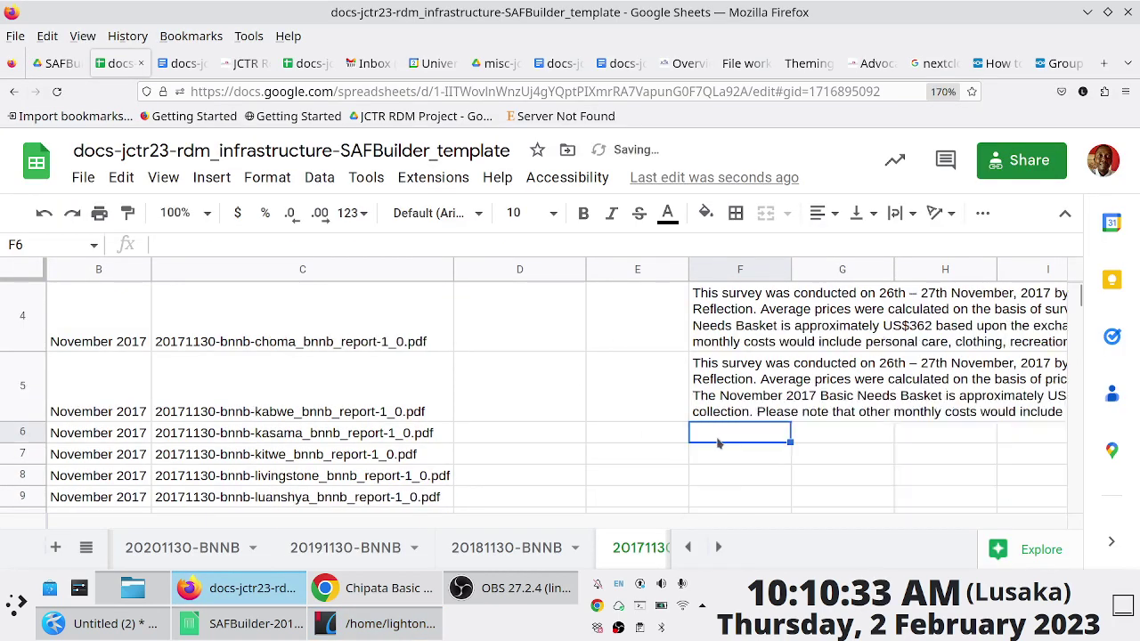
Return to Okular, close the Kabwe report and copy the survey description paragraph from page 2 of the Kasama report
key("alt+Tab")
left_click(83, 83)
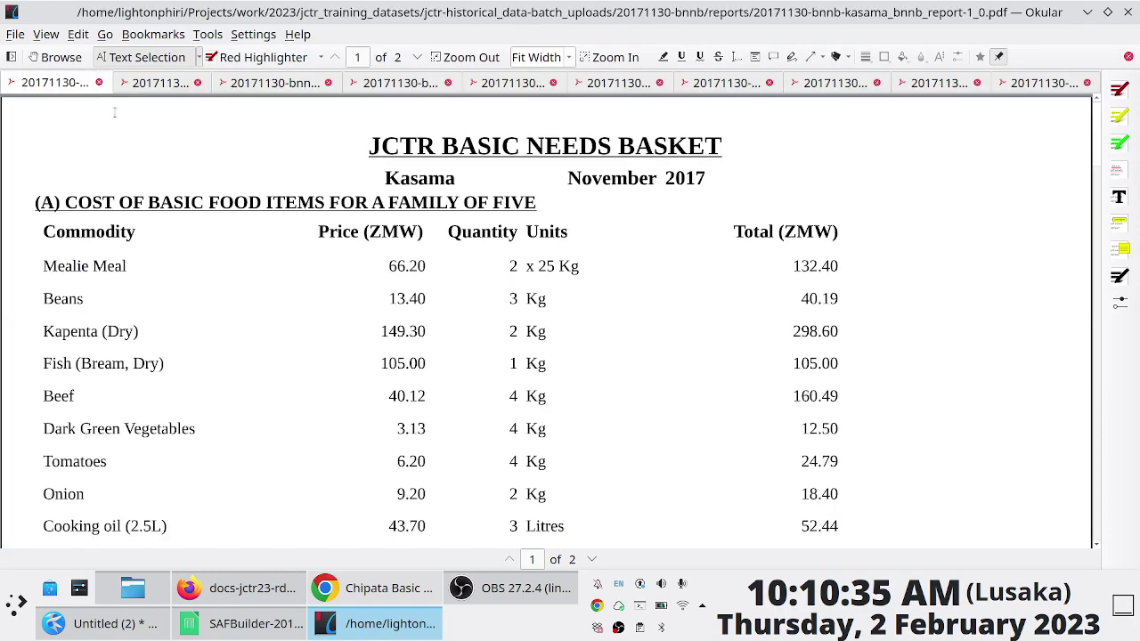
scroll(446, 250, "down", 15)
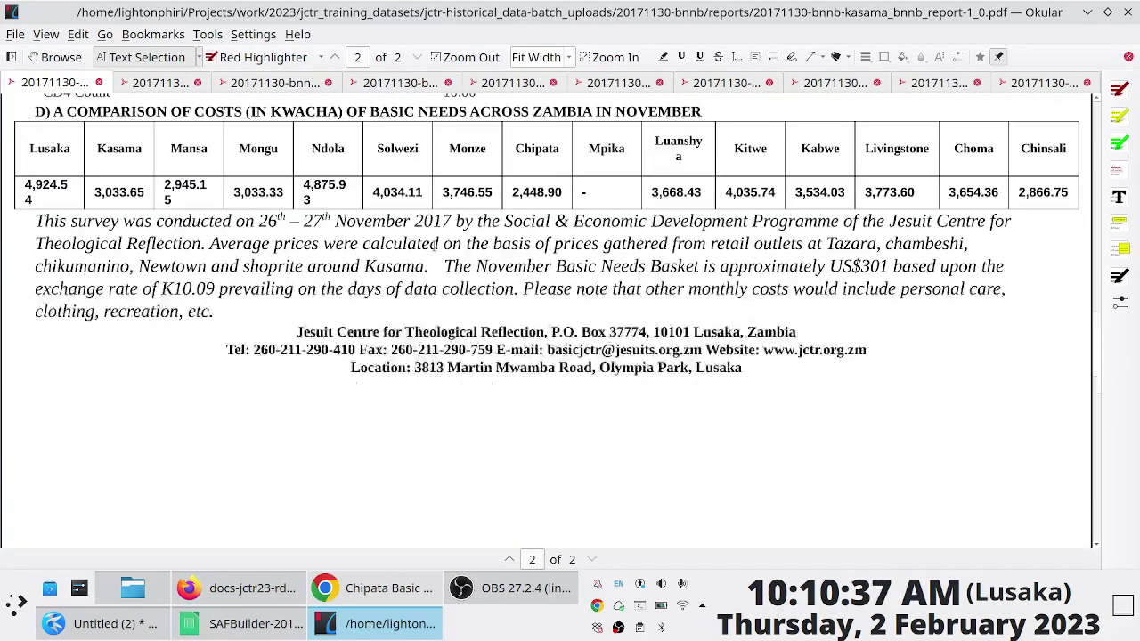
left_click_drag(34, 221, 241, 303)
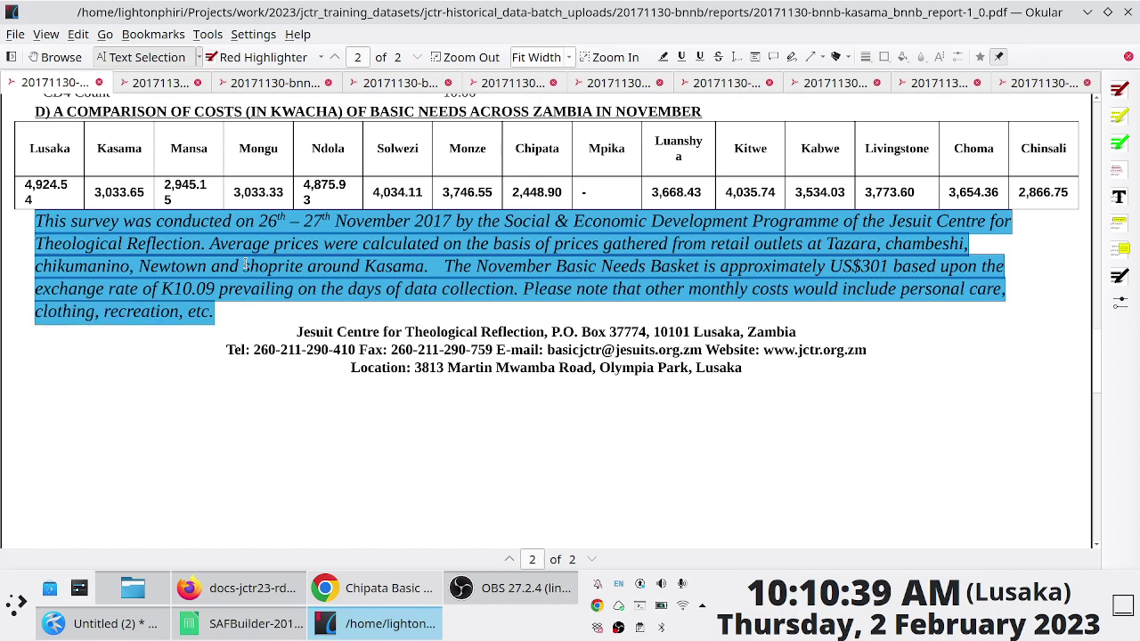
right_click(246, 265)
left_click(274, 281)
Switch to the SAFBuilder template and paste the Kasama paragraph as the abstract in F6
key("alt+Tab")
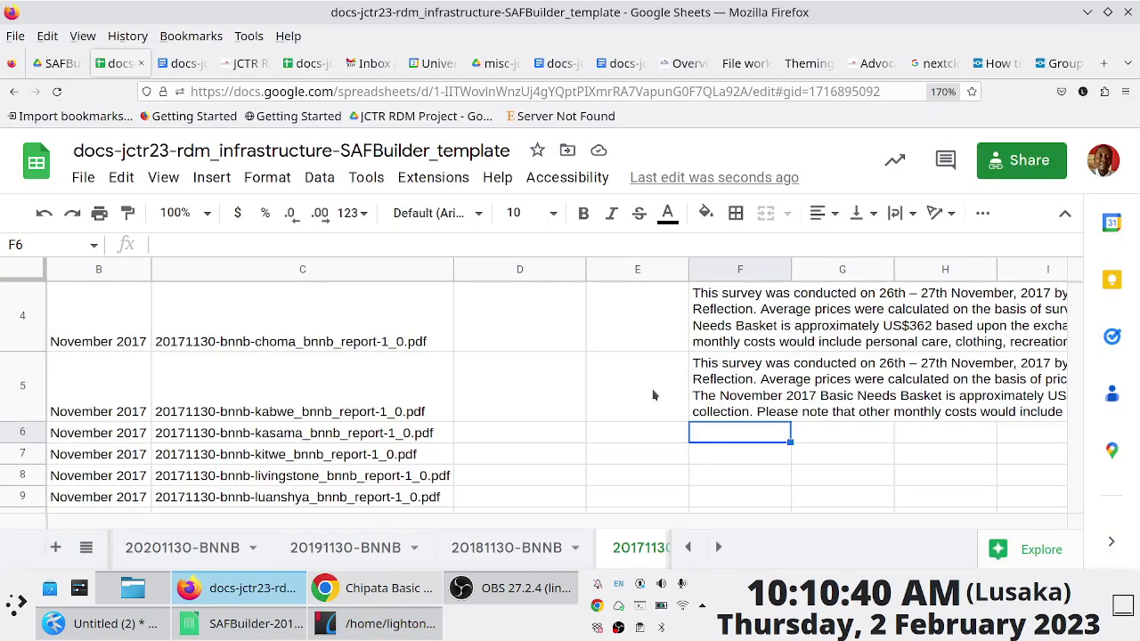
double_click(751, 433)
key("ctrl+v")
key("Return")
Return to Okular, close the Kasama report and copy the survey description paragraph from page 2 of the Kitwe report
key("alt+Tab")
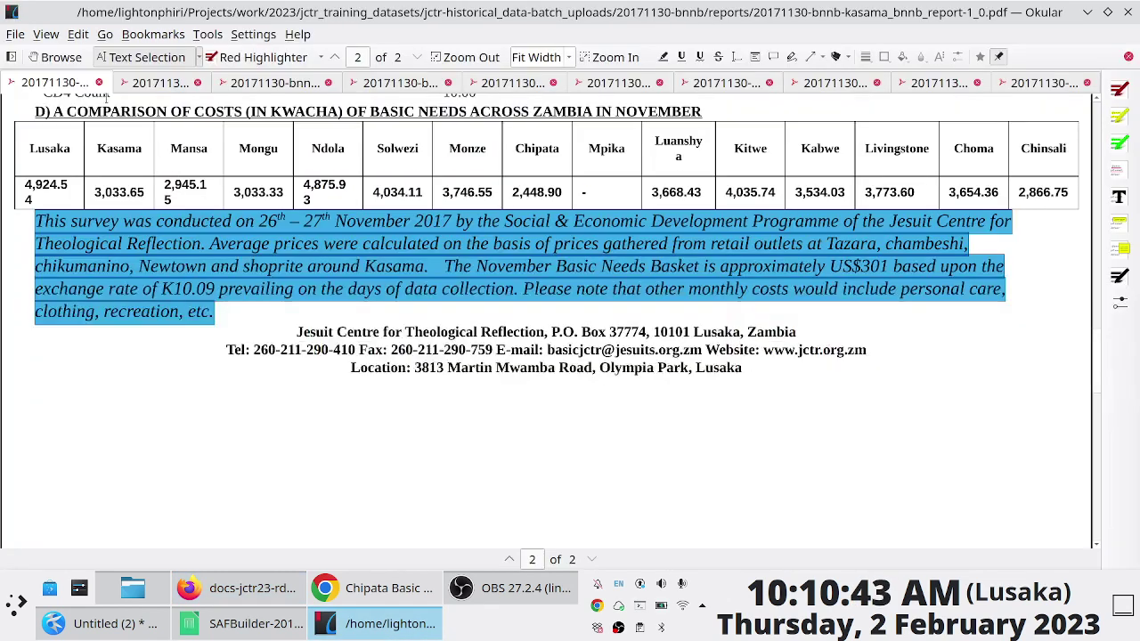
left_click(99, 82)
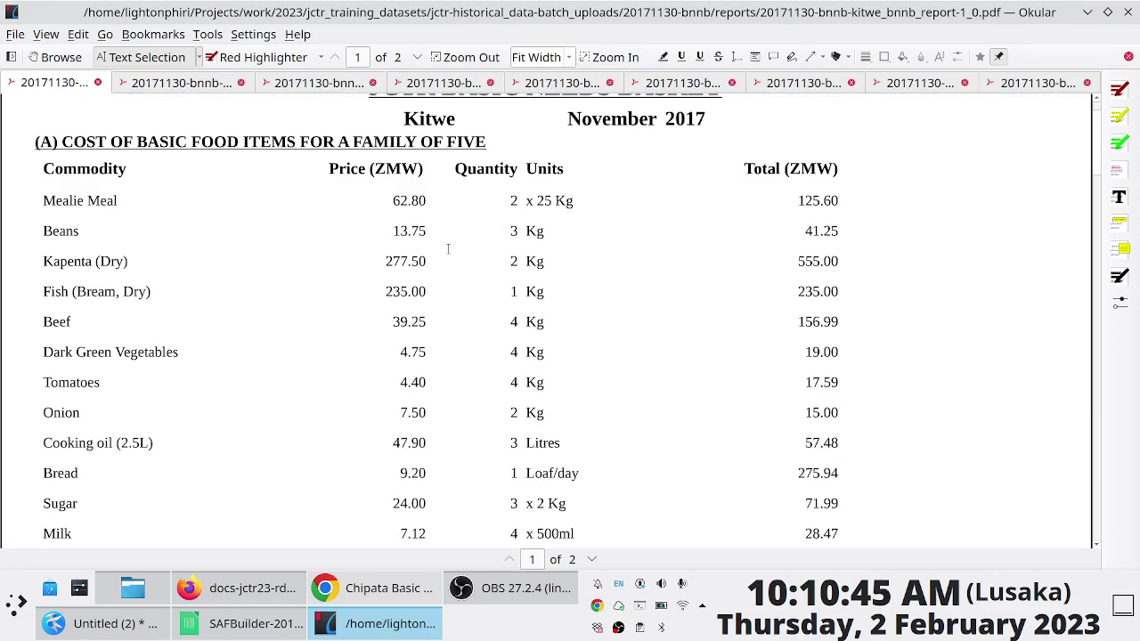
scroll(448, 248, "down", 15)
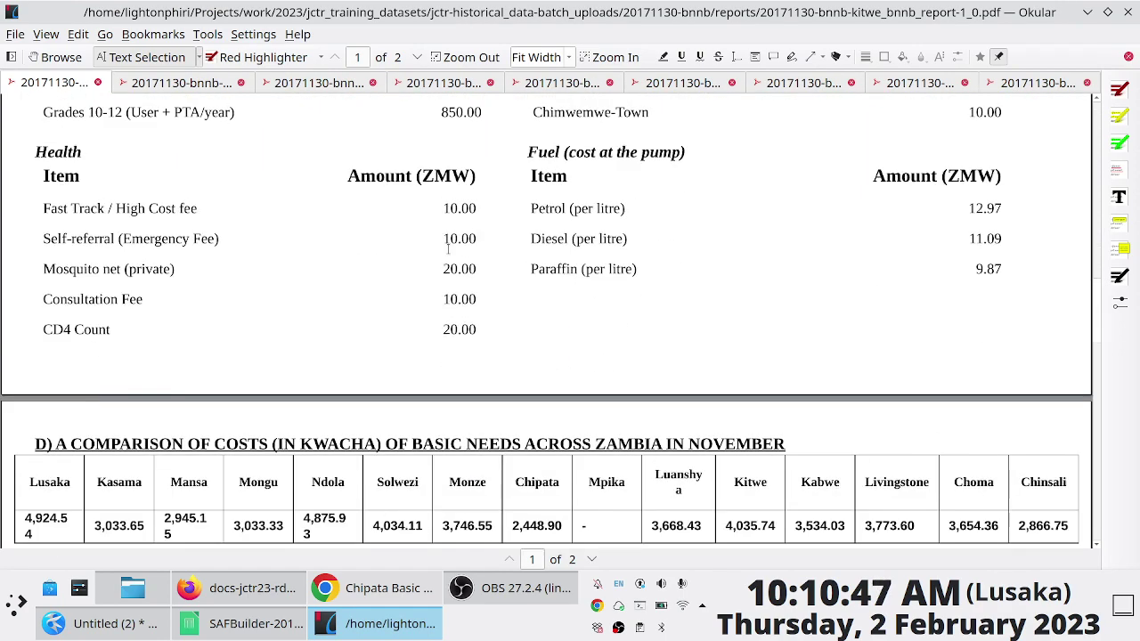
left_click_drag(19, 257, 713, 348)
right_click(591, 300)
left_click(602, 309)
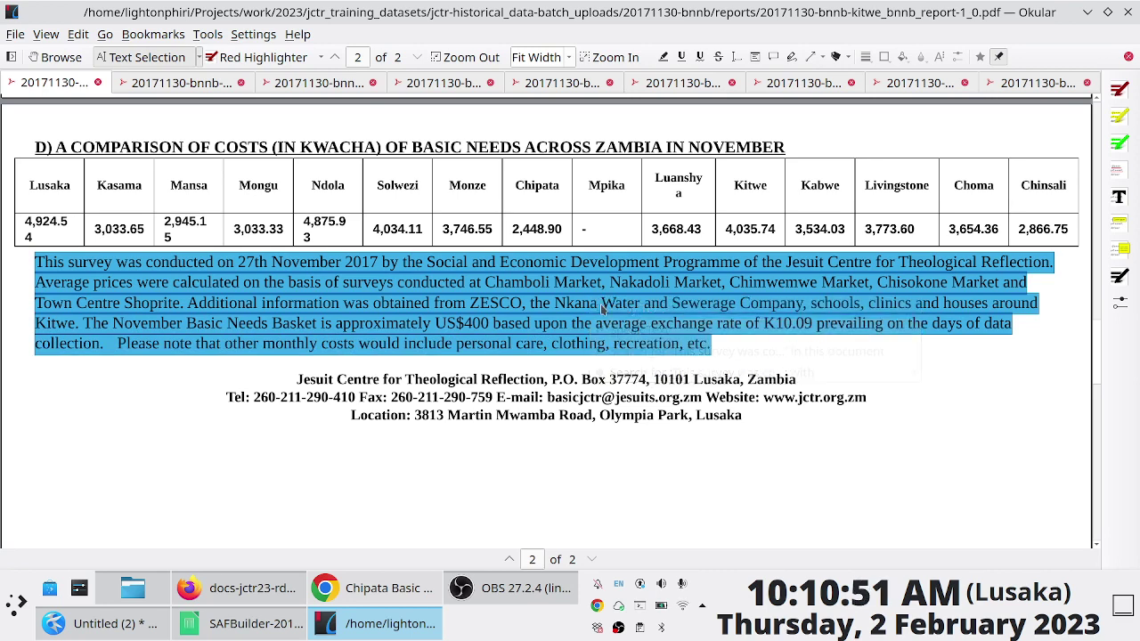
Switch to the SAFBuilder template and paste the Kitwe paragraph as the abstract in F7
key("alt+Tab")
double_click(726, 479)
key("ctrl+v")
key("Return")
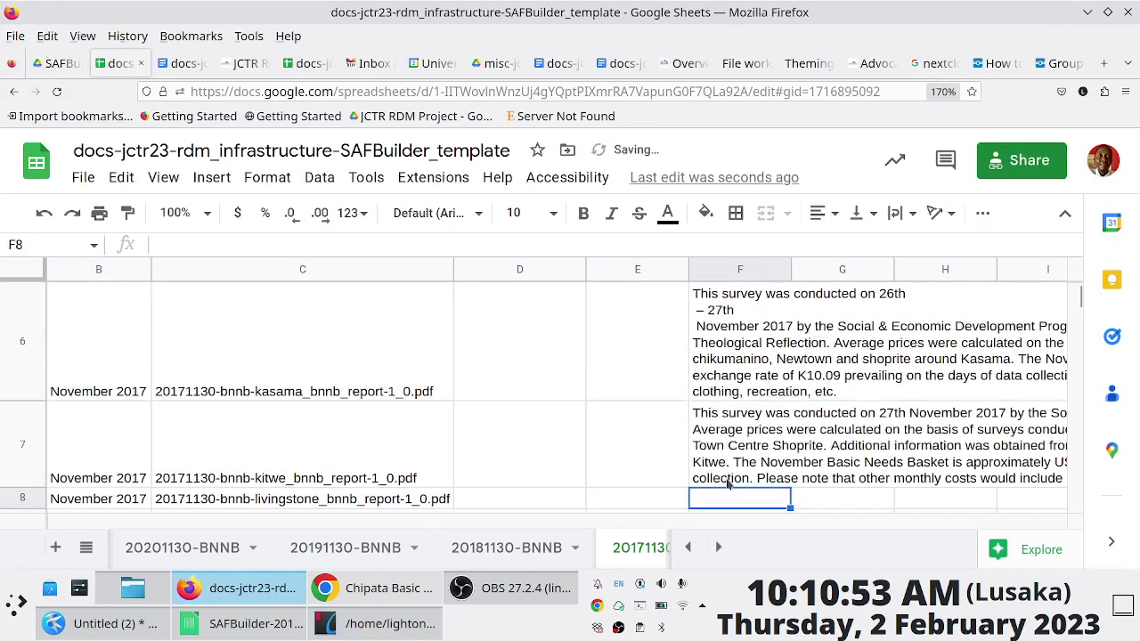
Return to Okular, close the Kitwe report and copy the survey description paragraph from page 2 of the Livingstone report
key("alt+Tab")
left_click(98, 82)
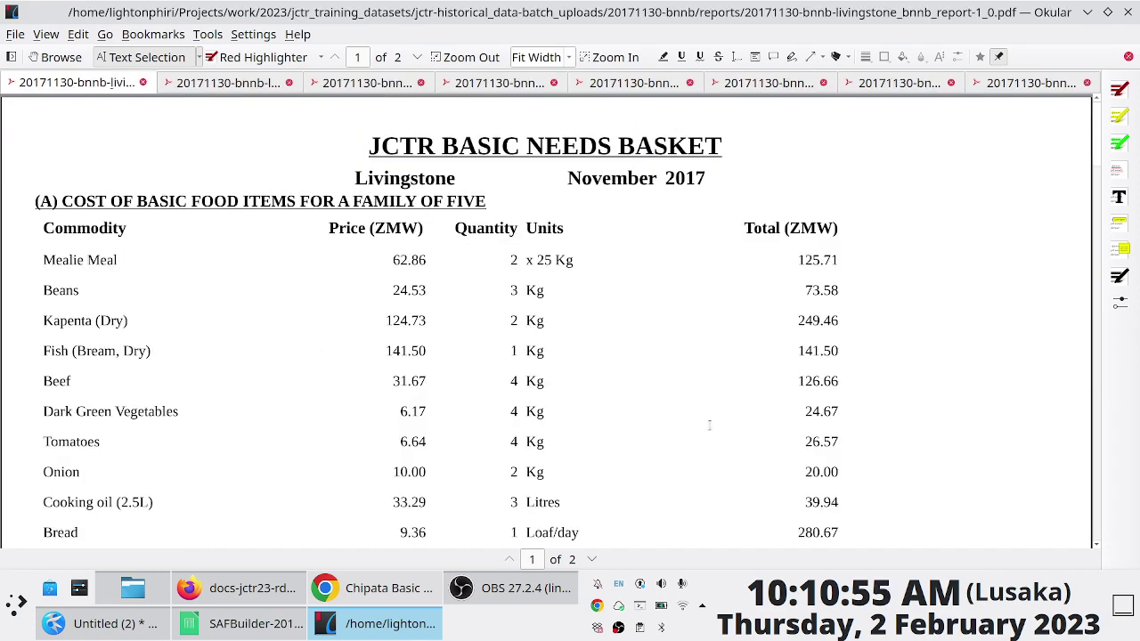
scroll(712, 421, "down", 15)
scroll(529, 384, "down", 5)
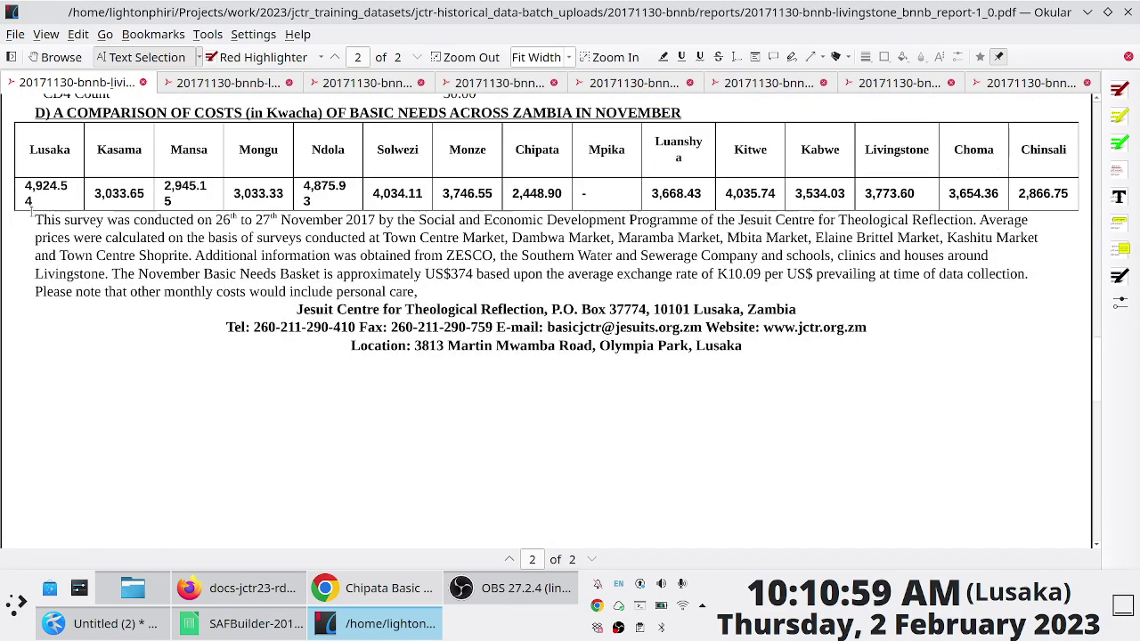
left_click_drag(32, 223, 460, 287)
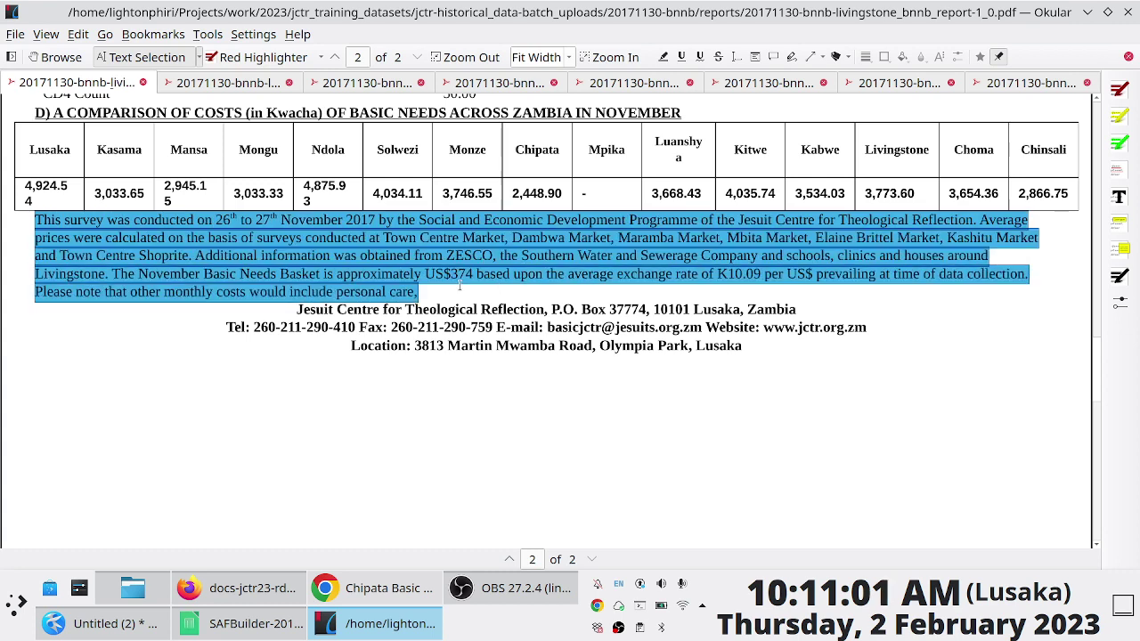
right_click(397, 258)
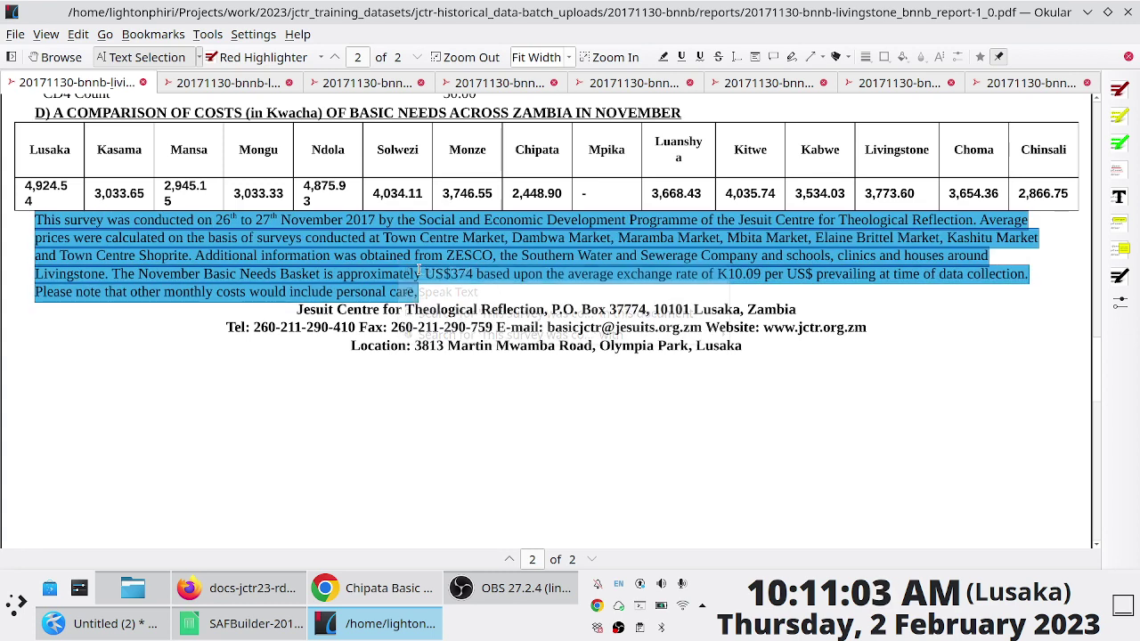
left_click(428, 266)
Switch to the SAFBuilder template and paste the Livingstone paragraph as the abstract in F8
key("alt+Tab")
double_click(725, 500)
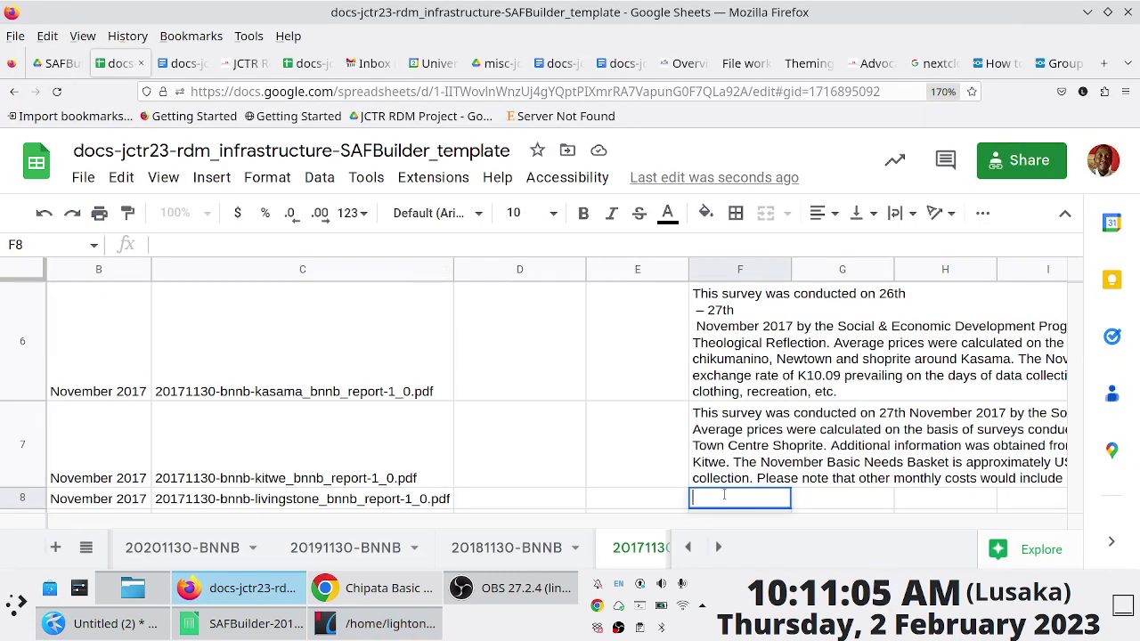
key("ctrl+v")
key("Return")
Return to Okular, close the Livingstone report and copy the survey description paragraph from page 2 of the Luanshya report
key("alt+Tab")
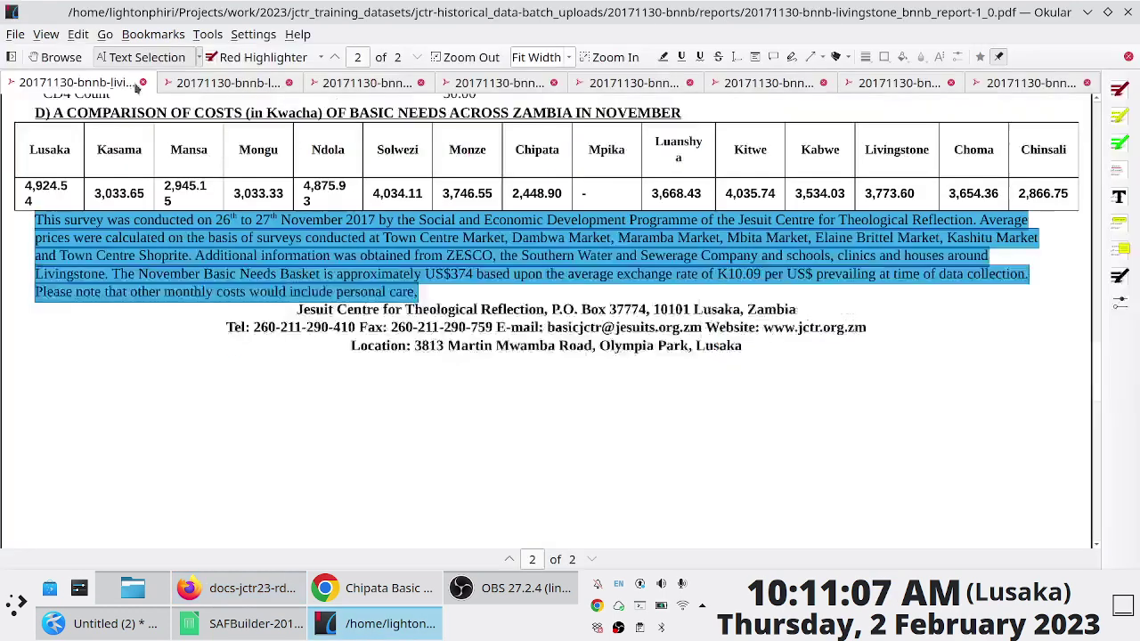
left_click(140, 86)
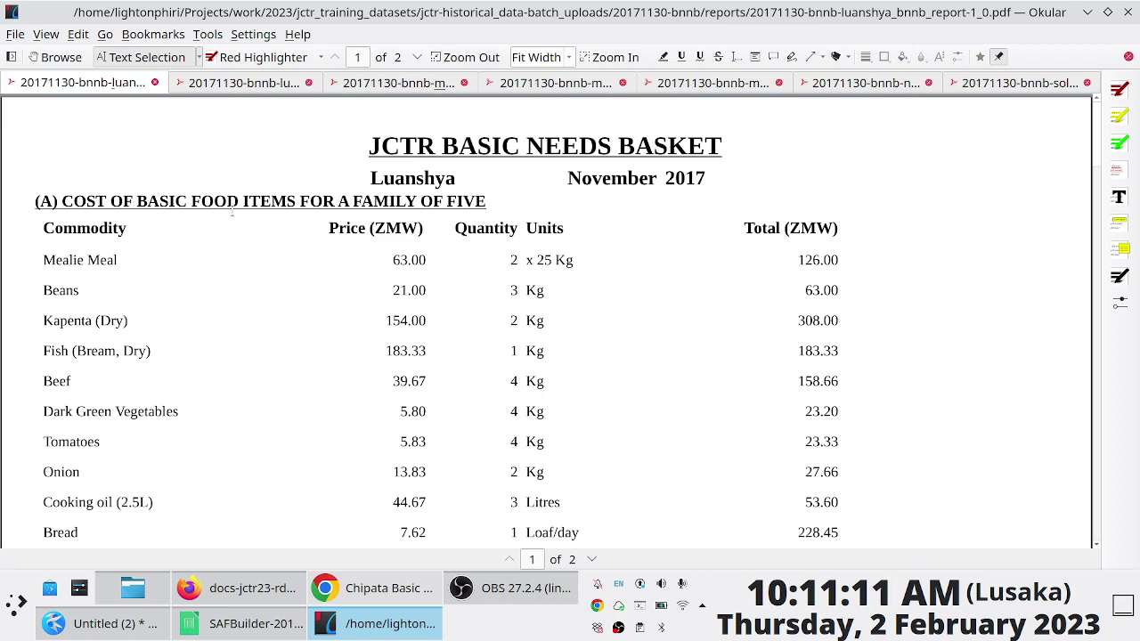
scroll(231, 211, "down", 1)
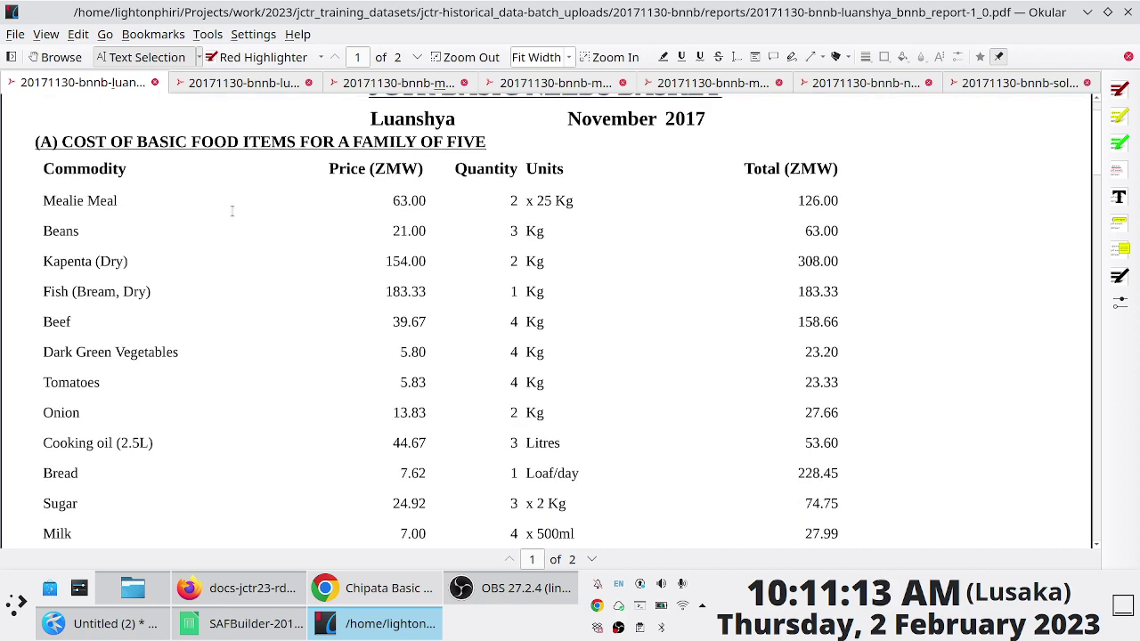
scroll(232, 211, "down", 15)
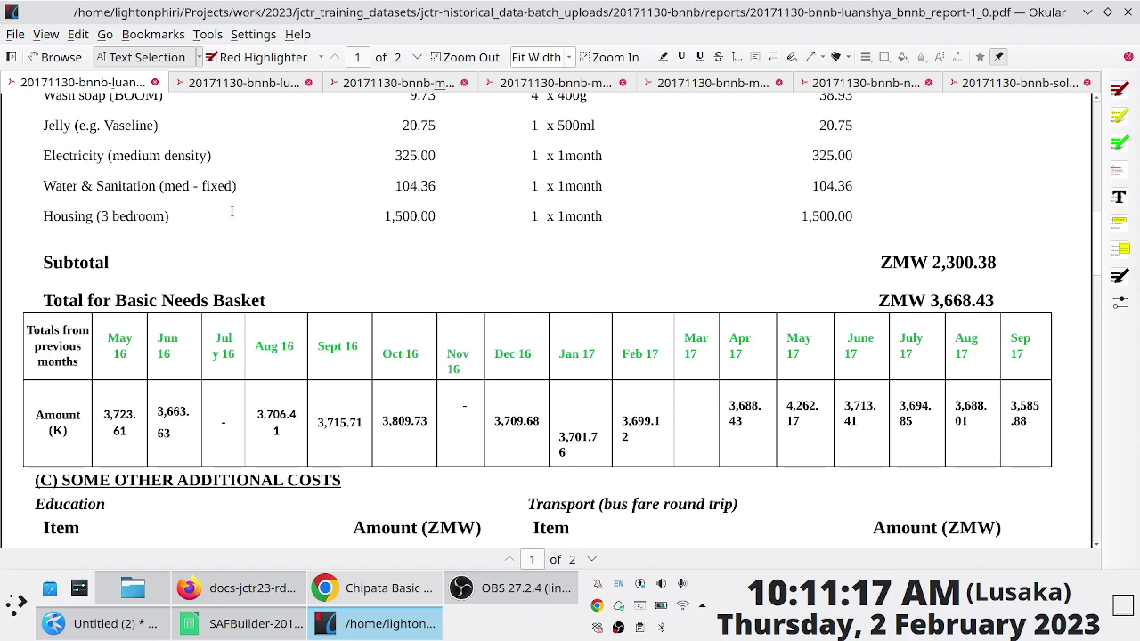
scroll(232, 211, "down", 15)
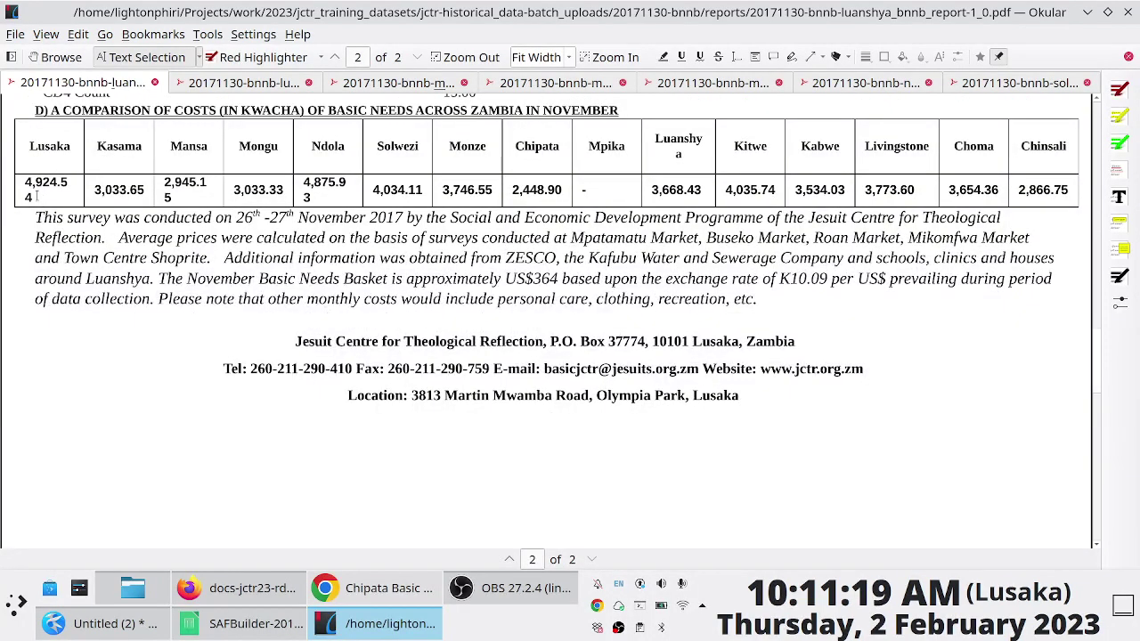
left_click_drag(31, 218, 775, 299)
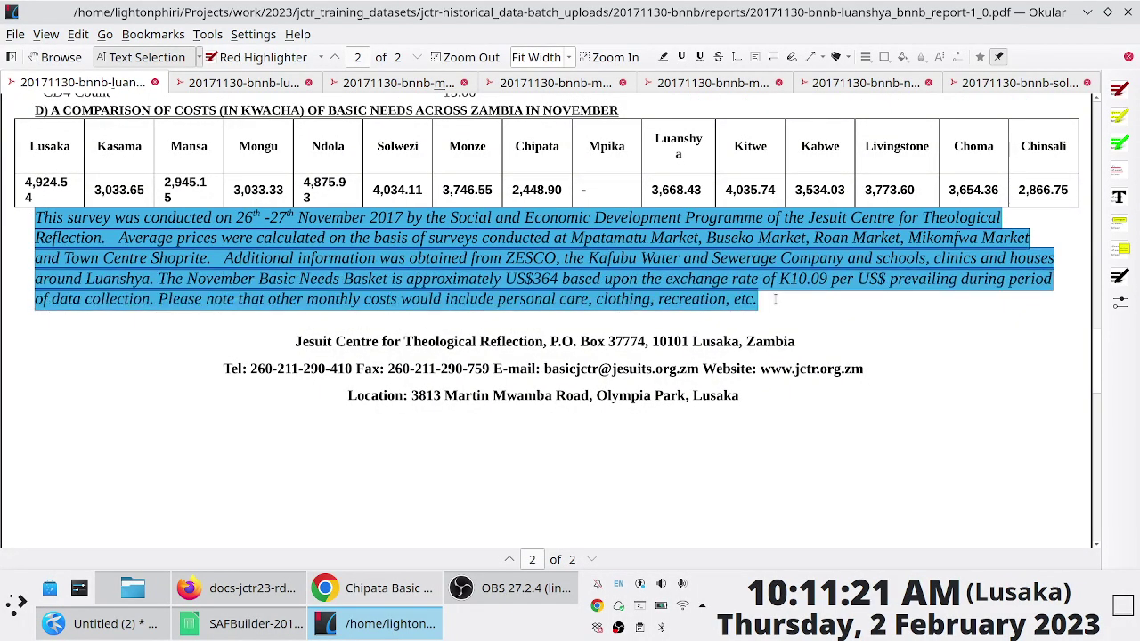
right_click(617, 222)
left_click(645, 230)
Paste the Luanshya paragraph as the abstract in F9 of the SAFBuilder template, then return to Okular
key("alt+Tab")
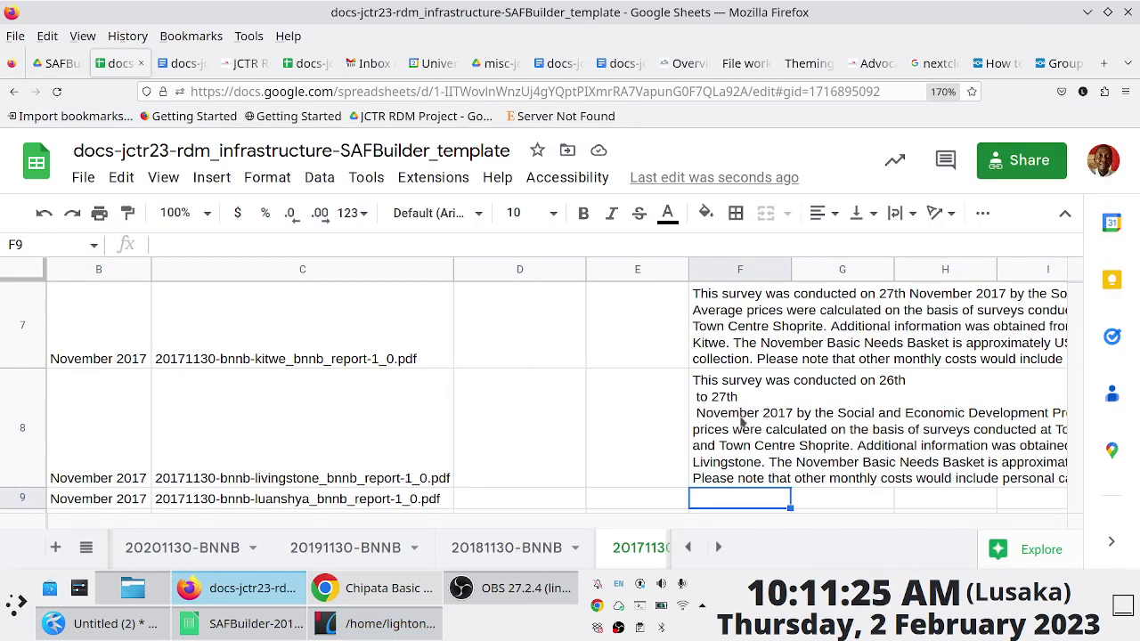
key("Return")
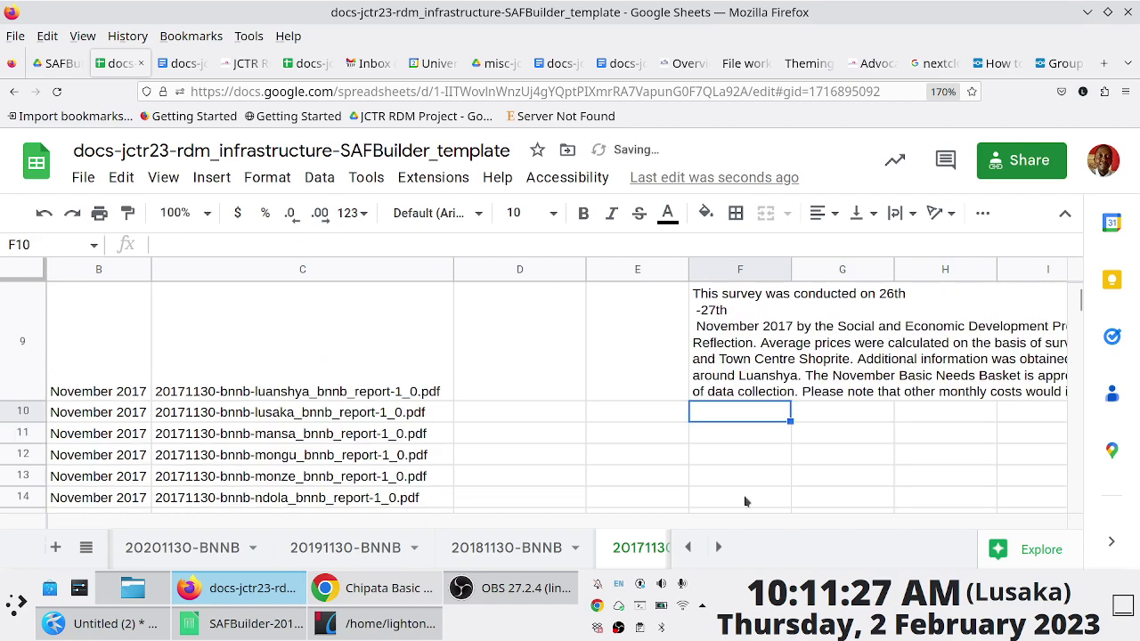
key("alt+Tab")
Close the Luanshya report and copy the survey description paragraph from page 2 of the Lusaka report
left_click(154, 83)
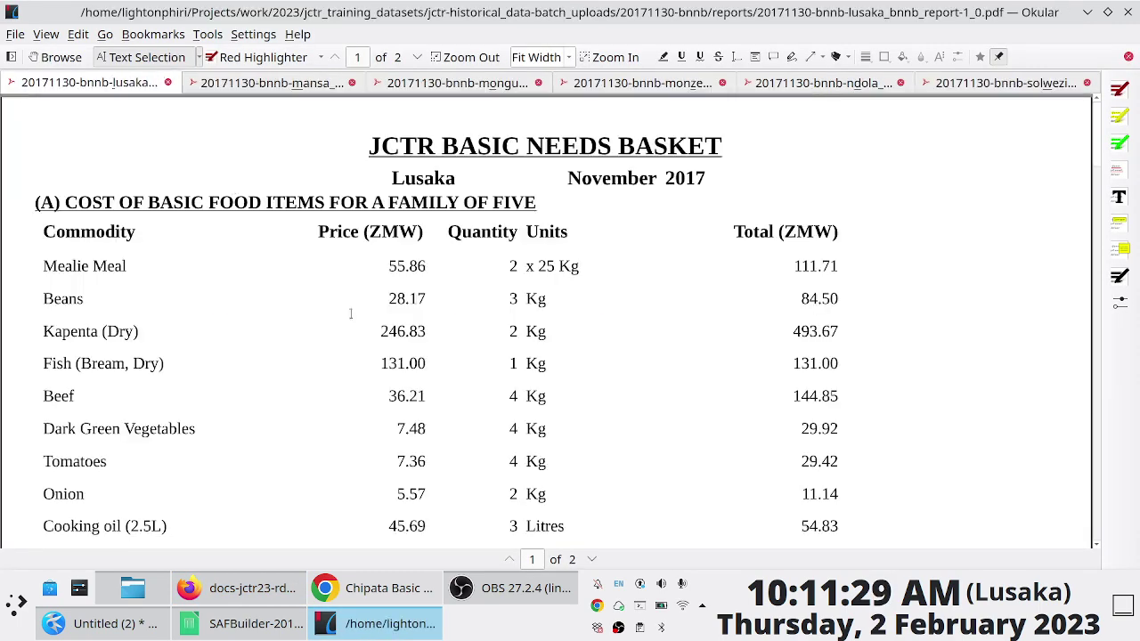
scroll(375, 286, "down", 15)
scroll(375, 287, "down", 10)
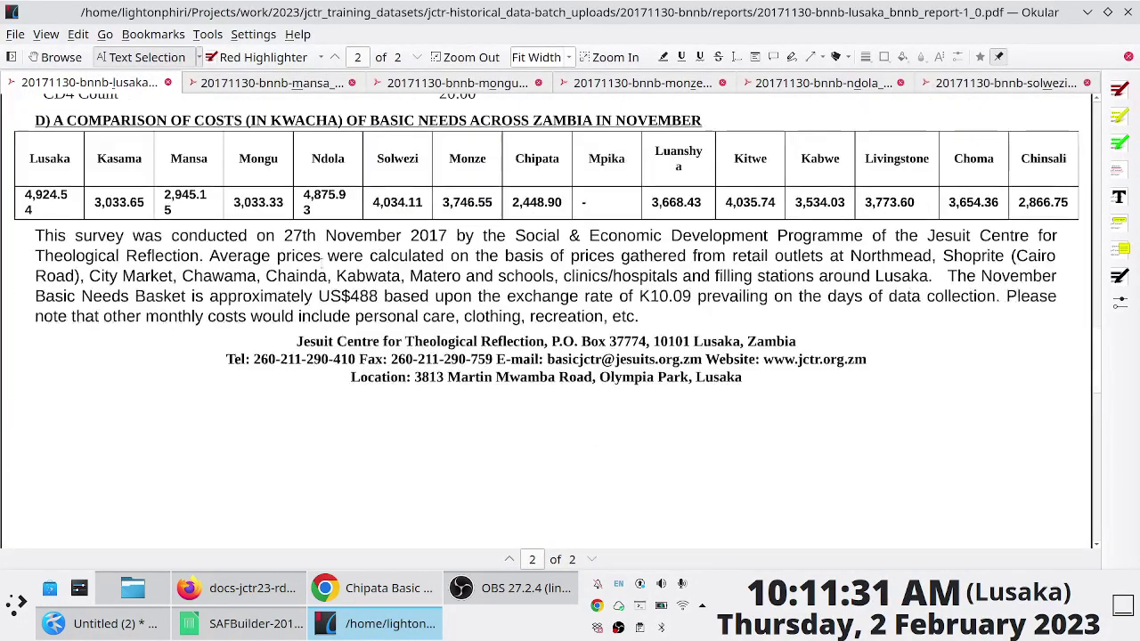
left_click_drag(36, 236, 659, 314)
right_click(628, 262)
left_click(668, 276)
Switch to the SAFBuilder template and paste the Lusaka paragraph as the abstract in F10
key("alt+Tab")
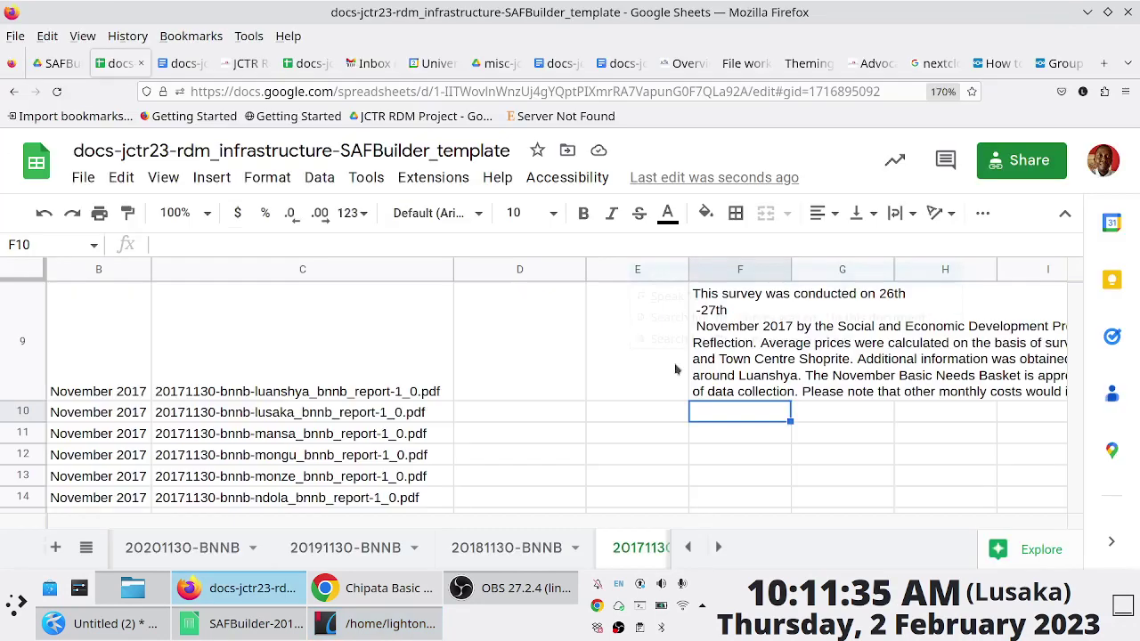
double_click(722, 415)
key("ctrl+v")
key("Return")
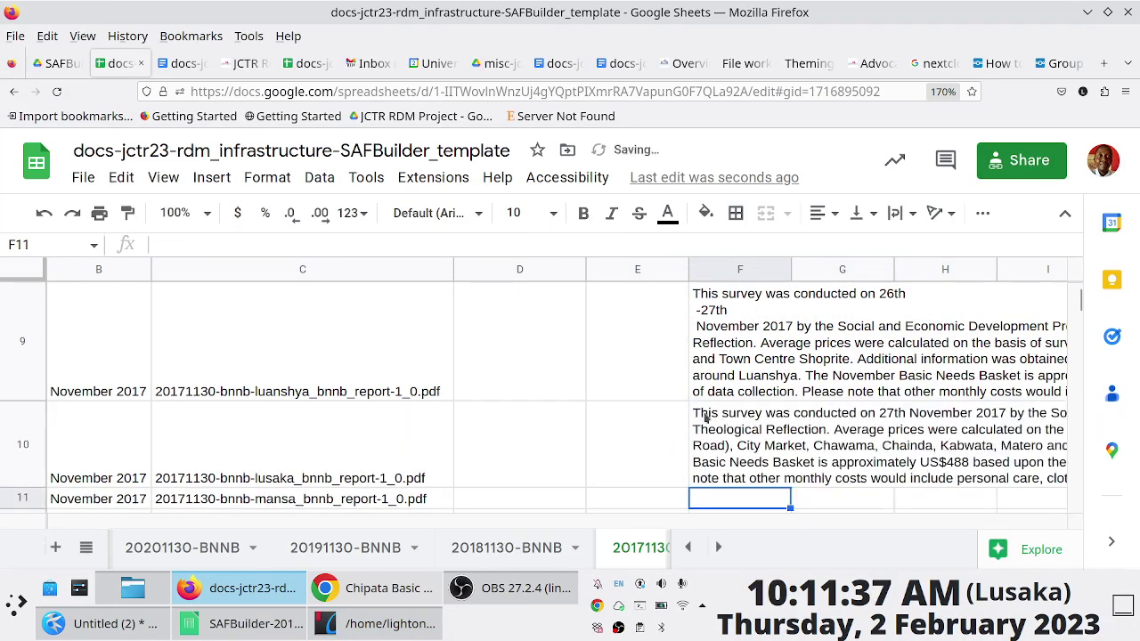
In Okular, close the Lusaka report, copy the survey description paragraph from page 2 of the Mansa report and switch back to the SAFBuilder template
key("alt+Tab")
left_click(168, 82)
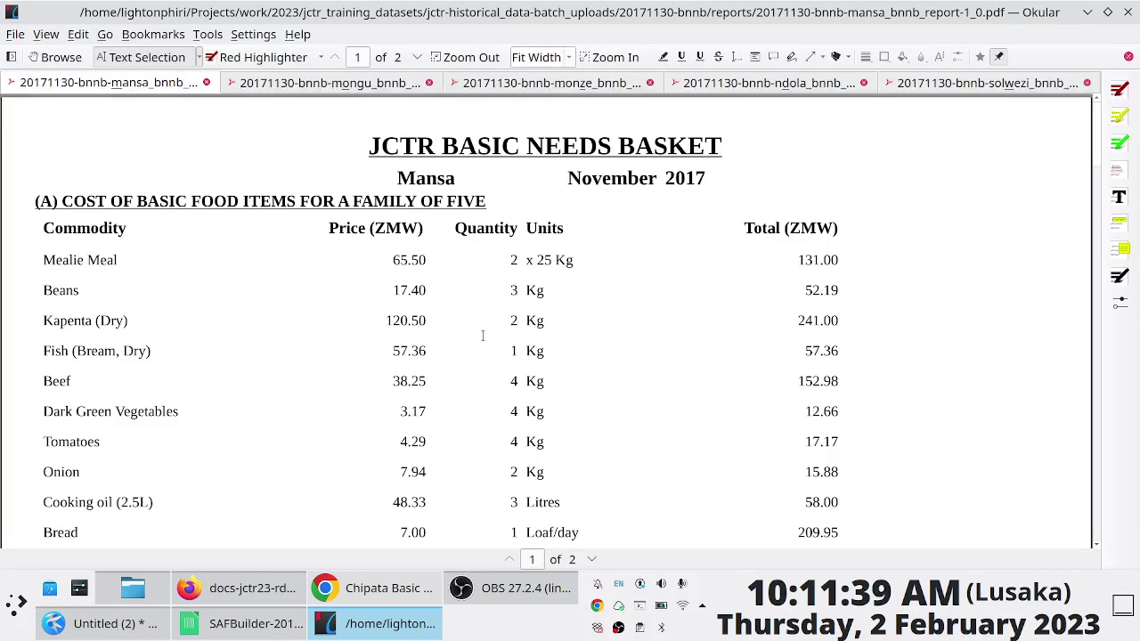
scroll(488, 378, "down", 10)
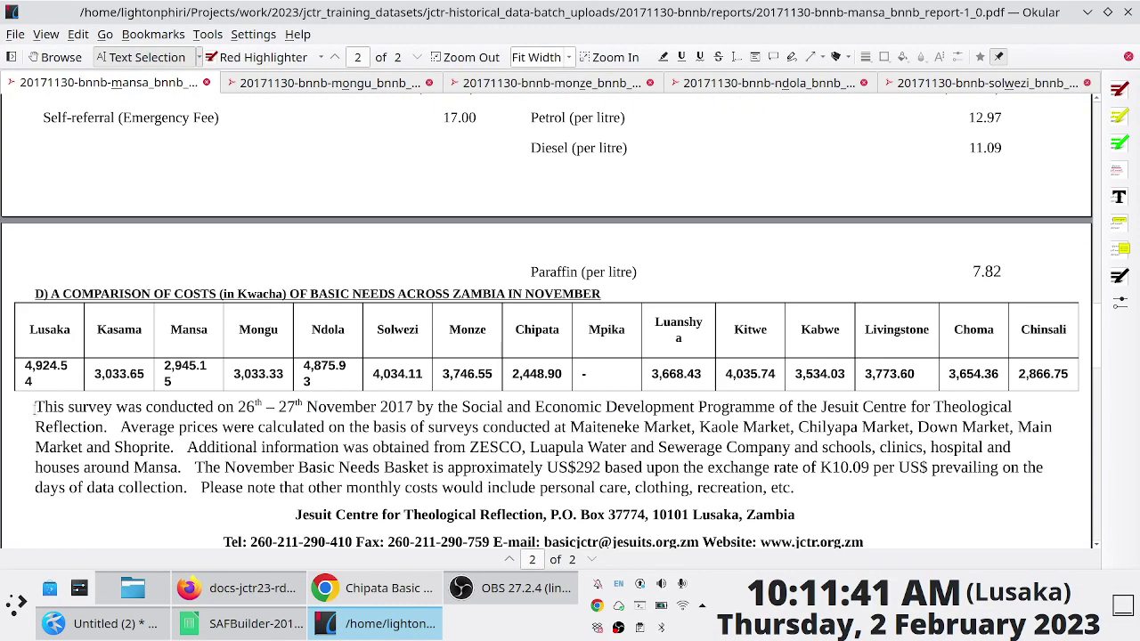
left_click_drag(36, 405, 794, 488)
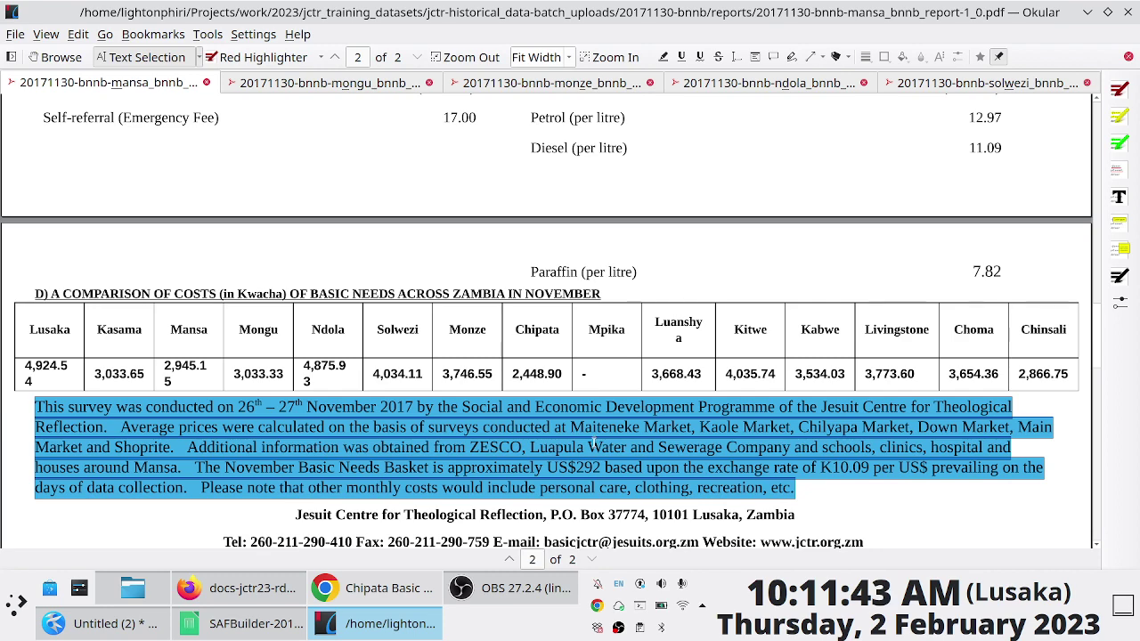
right_click(604, 454)
left_click(605, 454)
key("alt+Tab")
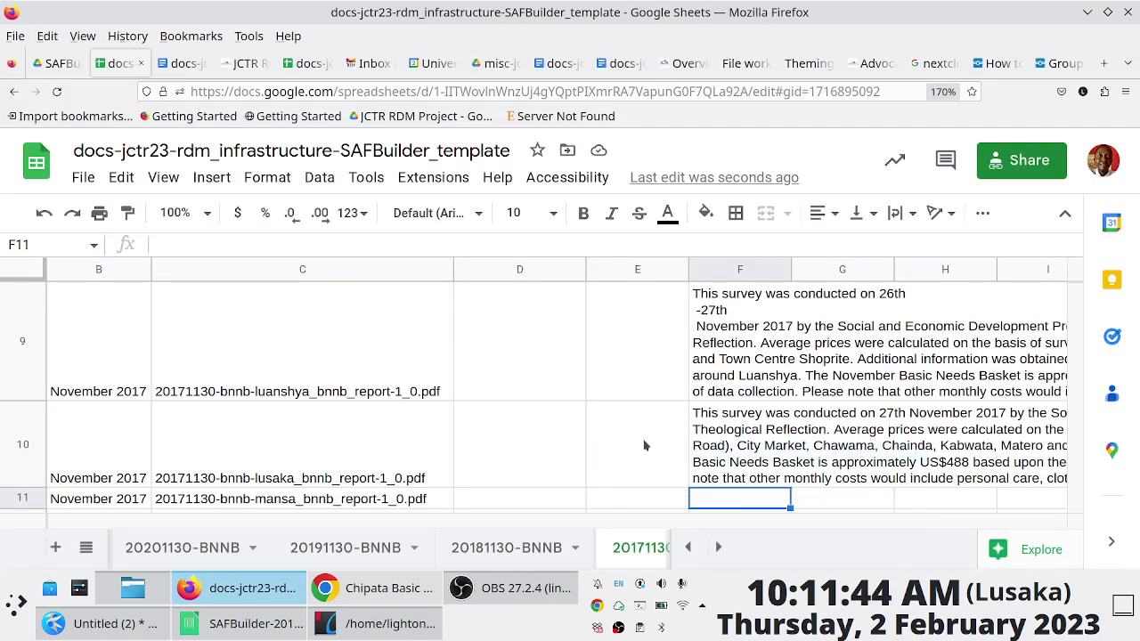
Paste the copied Mansa paragraph as the abstract in F11 of the SAFBuilder template, then return to Okular
double_click(721, 495)
key("ctrl+v")
key("Return")
key("alt+Tab")
Close the Mansa report, copy the survey description paragraph from page 2 of the Mongu report and switch back to the SAFBuilder template
scroll(488, 267, "down", 3)
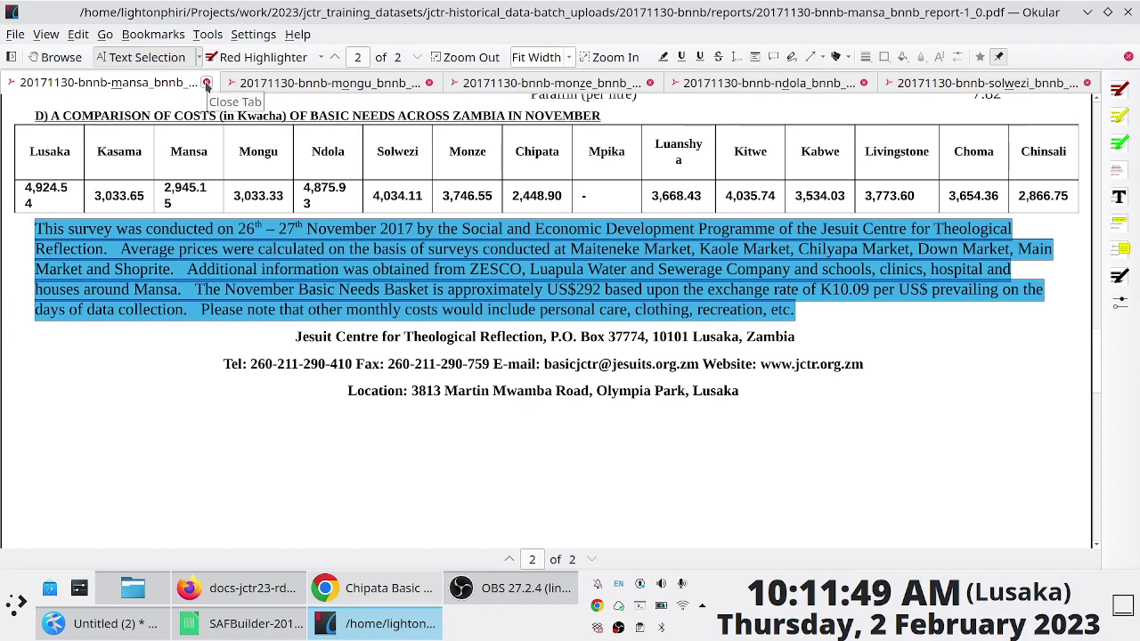
left_click(207, 83)
scroll(545, 182, "down", 4)
scroll(545, 182, "down", 15)
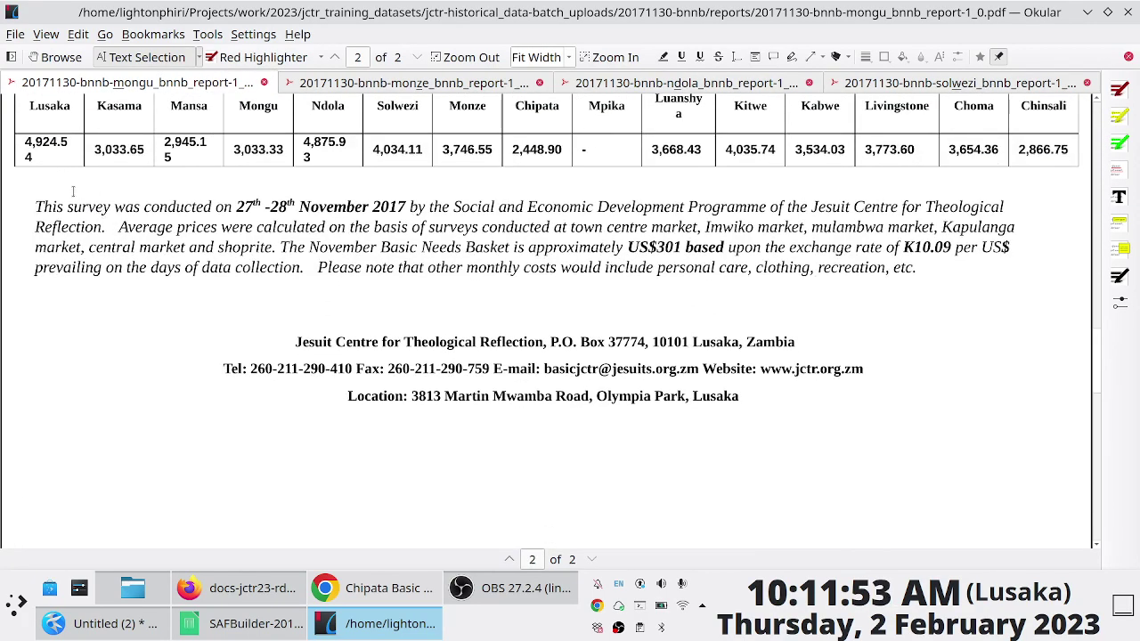
left_click_drag(34, 201, 932, 272)
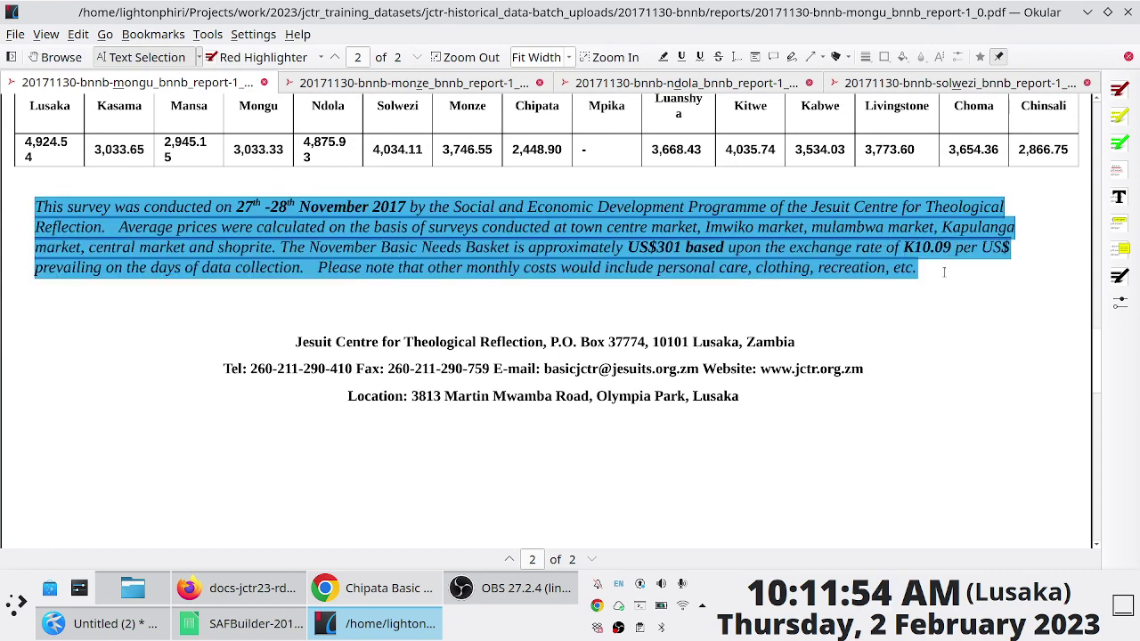
right_click(852, 243)
left_click(877, 258)
key("alt+Tab")
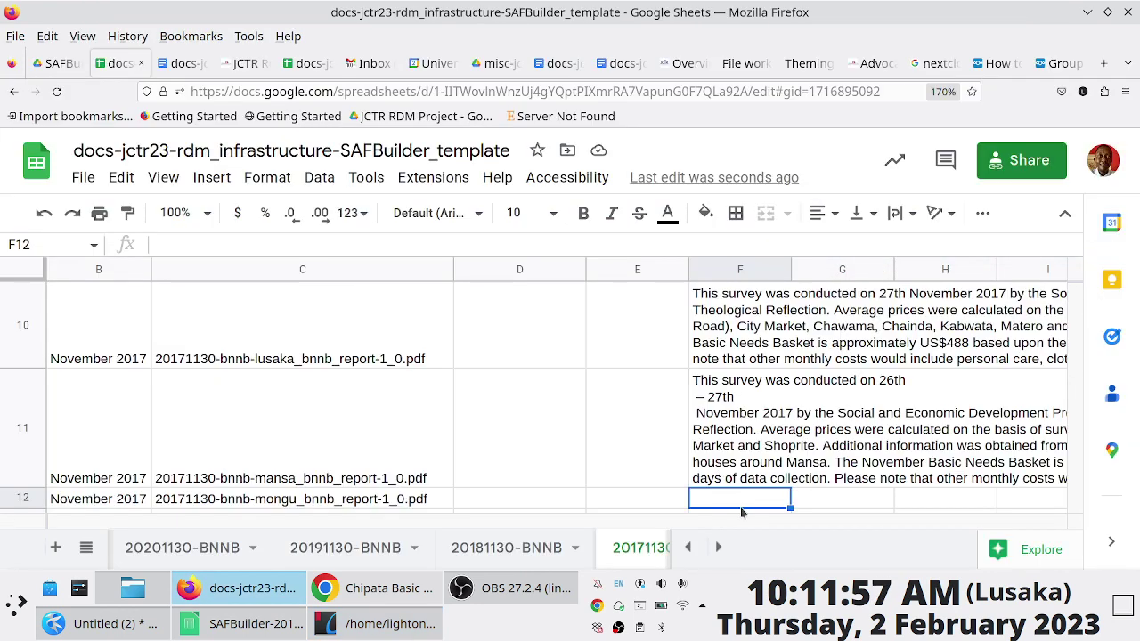
Paste the Mongu paragraph as the abstract in F12, then return to Okular
key("ctrl+v")
key("Return")
scroll(789, 400, "down", 2)
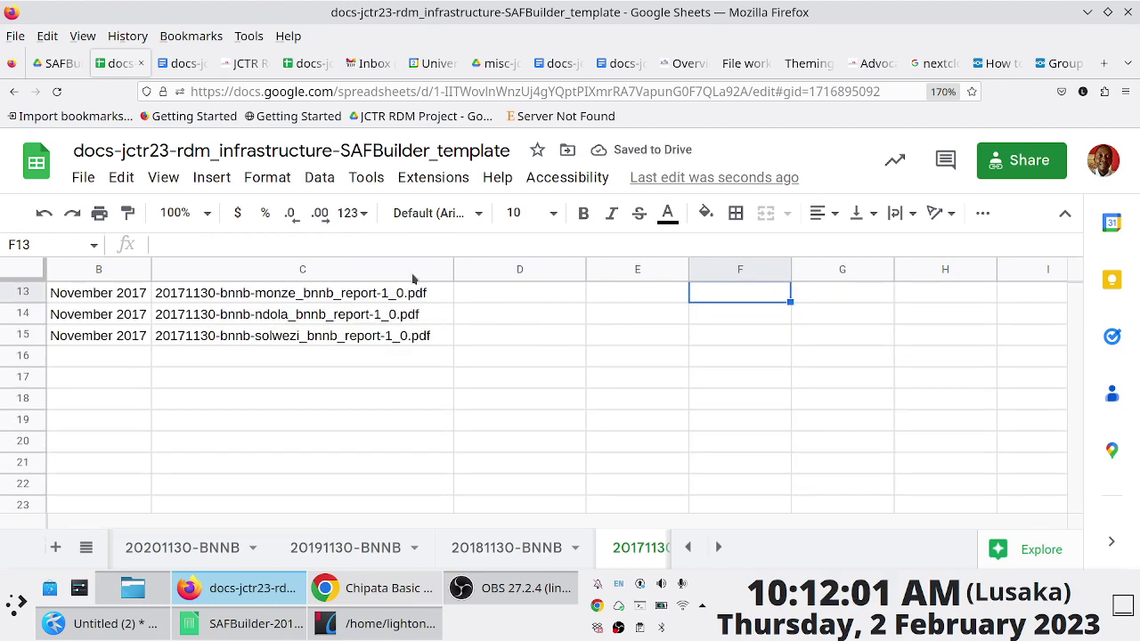
key("alt+Tab")
Close the Mongu report and copy the survey description paragraph from page 2 of the Monze report
left_click(267, 82)
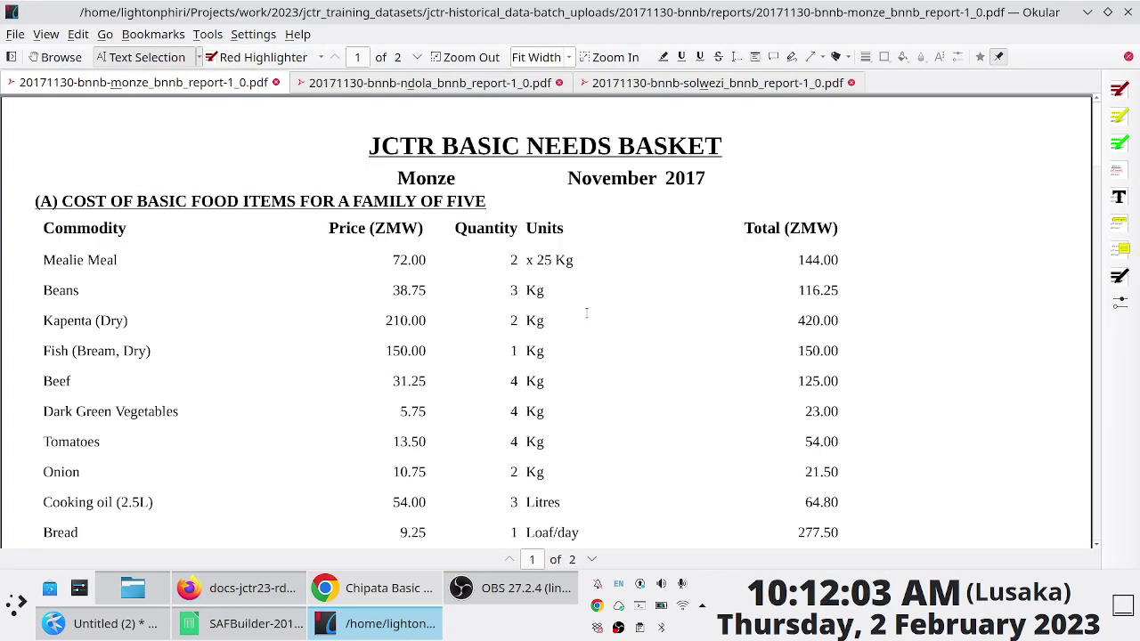
scroll(392, 293, "down", 15)
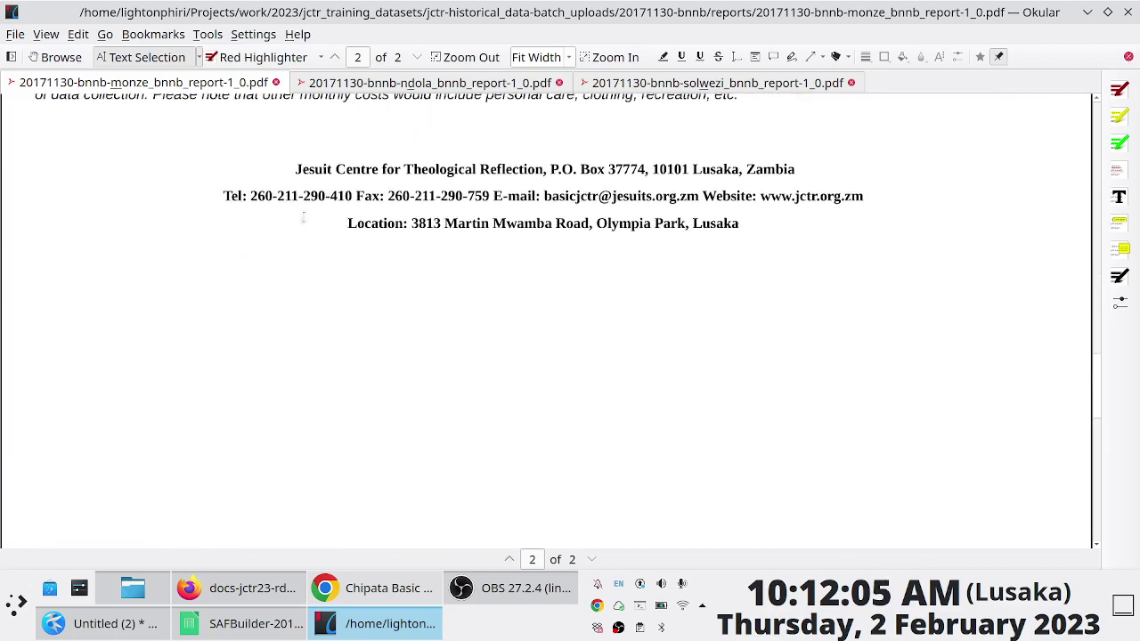
scroll(392, 293, "up", 2)
left_click_drag(24, 190, 987, 277)
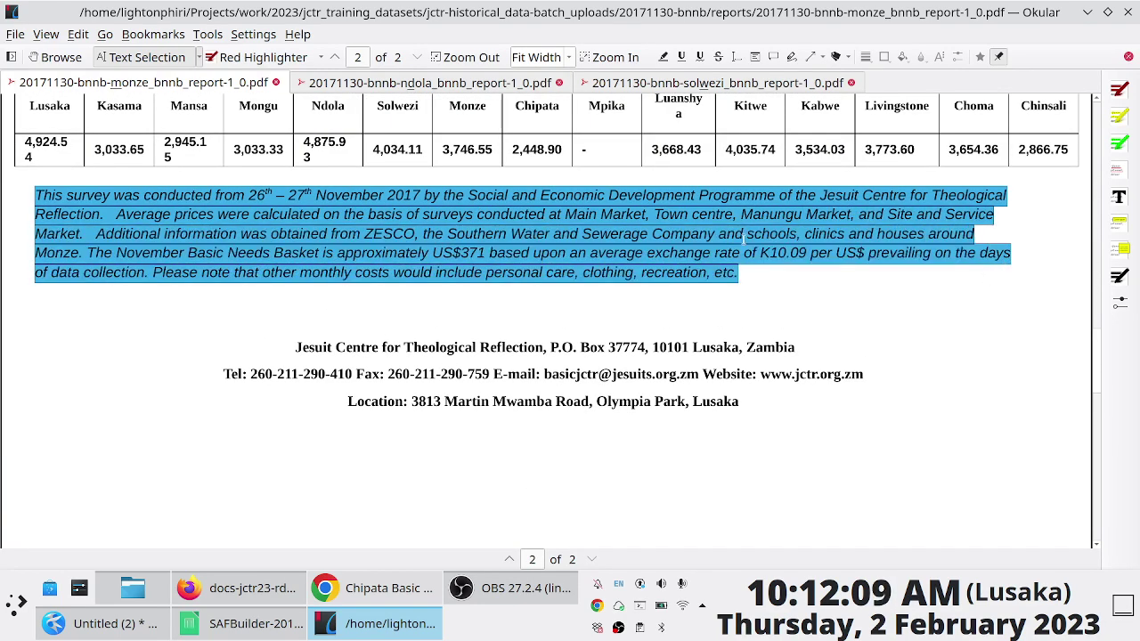
right_click(682, 230)
left_click(723, 236)
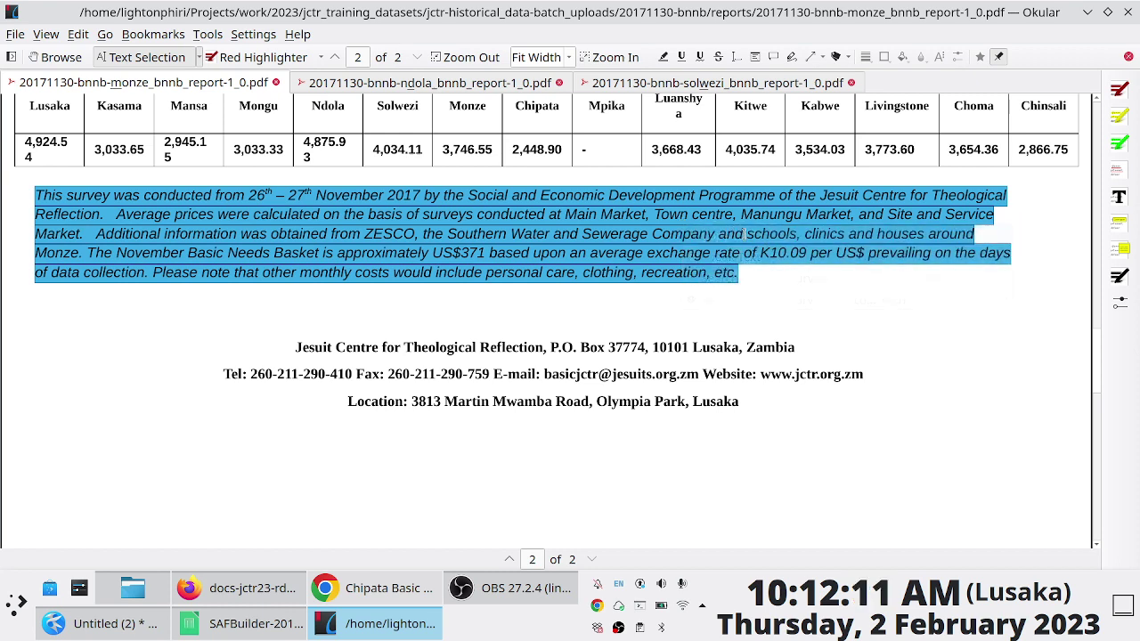
scroll(583, 347, "up", 4)
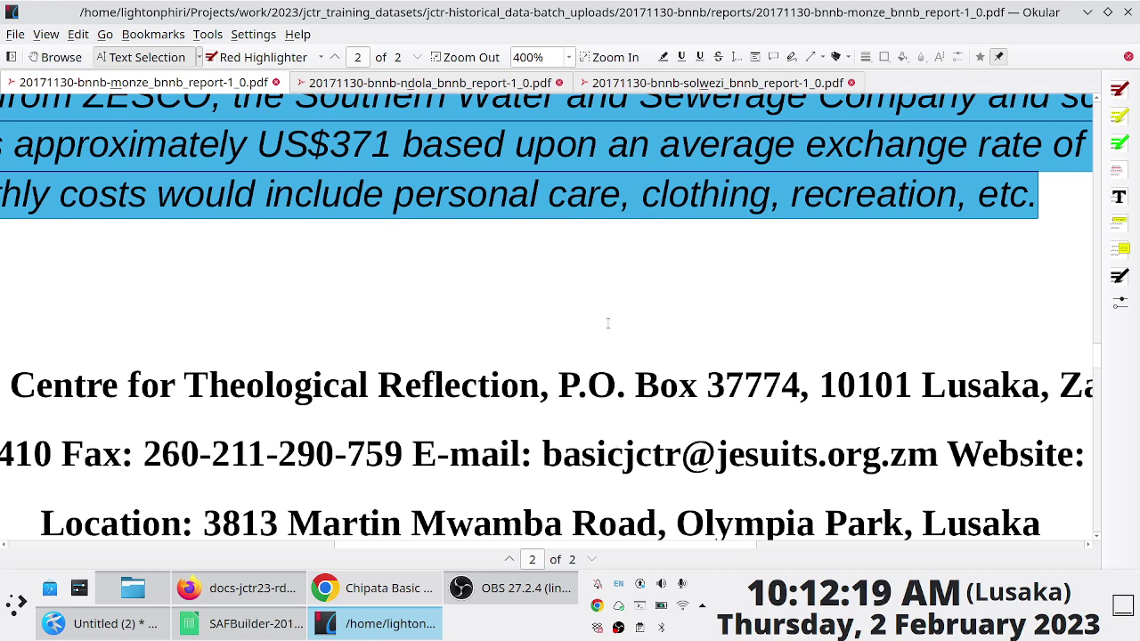
Switch to the SAFBuilder template, paste the Monze paragraph as the abstract in F13 and return to Okular
key("alt+Tab")
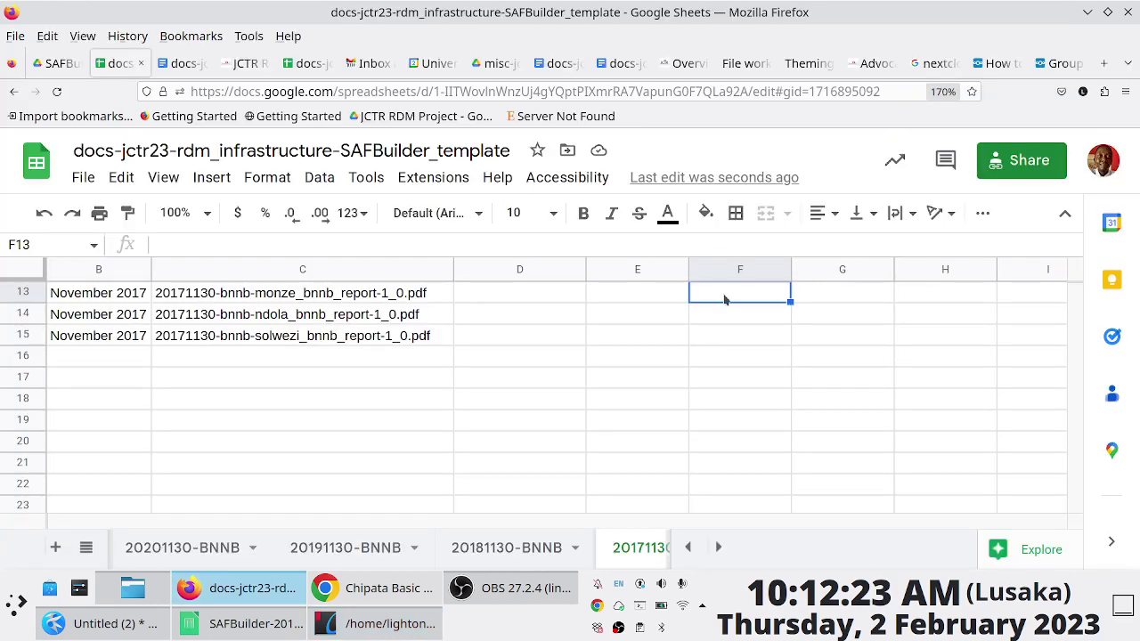
key("Return")
key("ctrl+v")
key("Return")
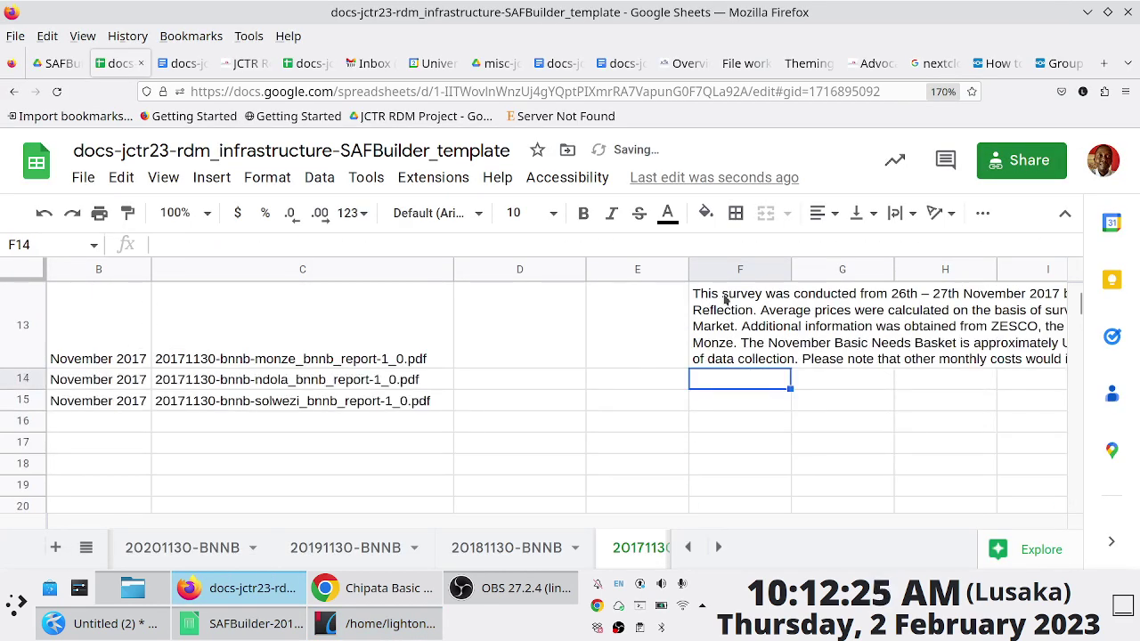
key("alt+Tab")
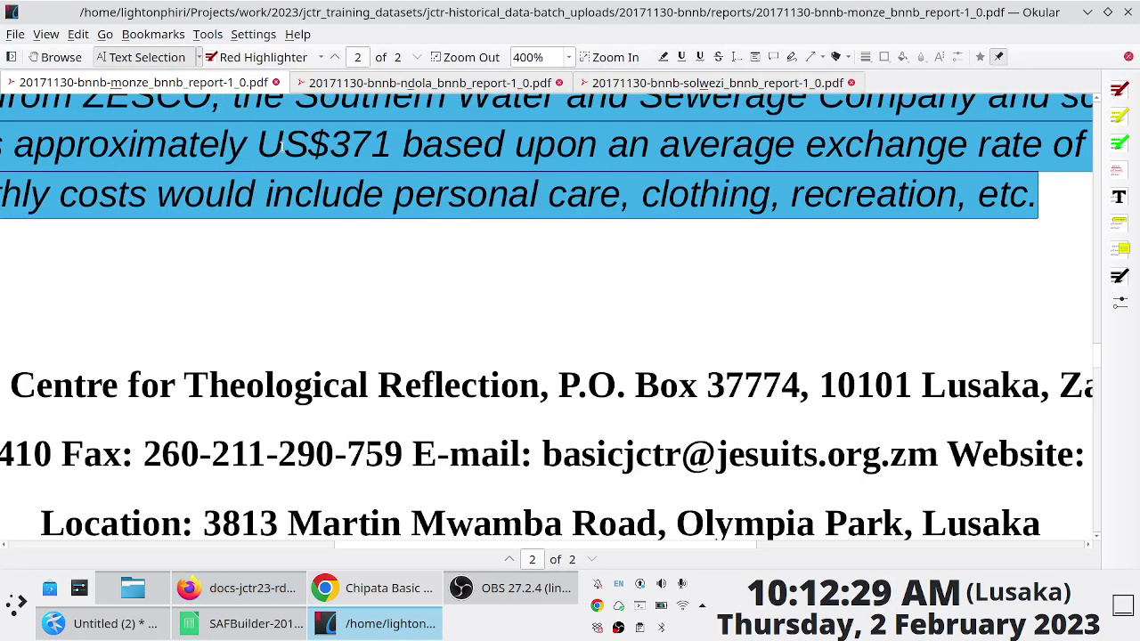
Close the Monze report and copy the survey description paragraph from page 2 of the Ndola report
left_click(277, 82)
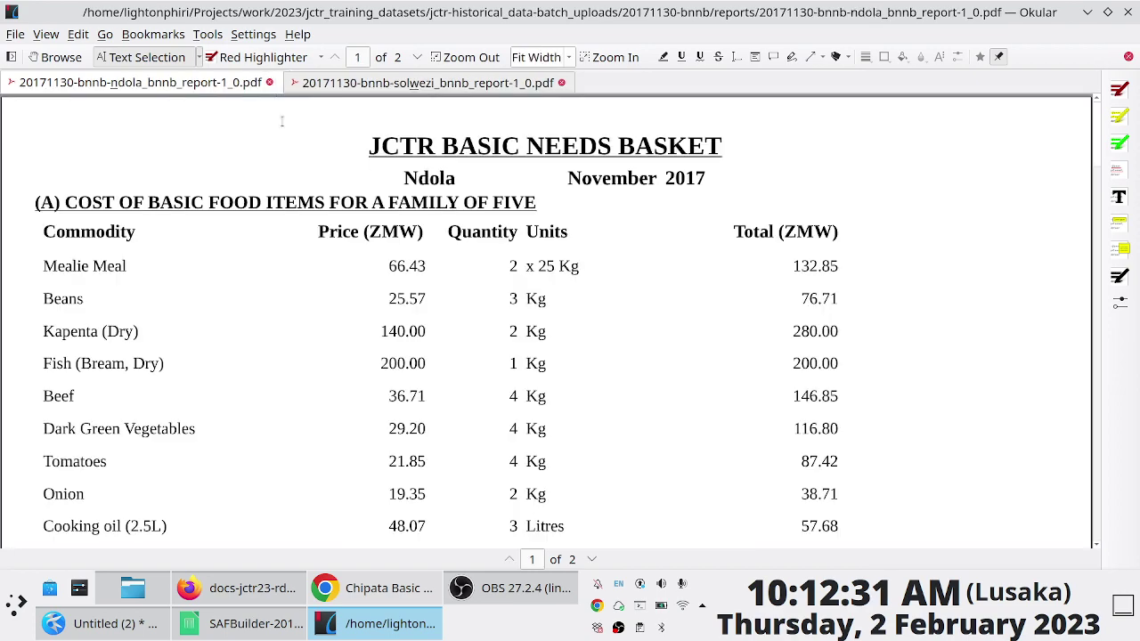
scroll(448, 329, "down", 20)
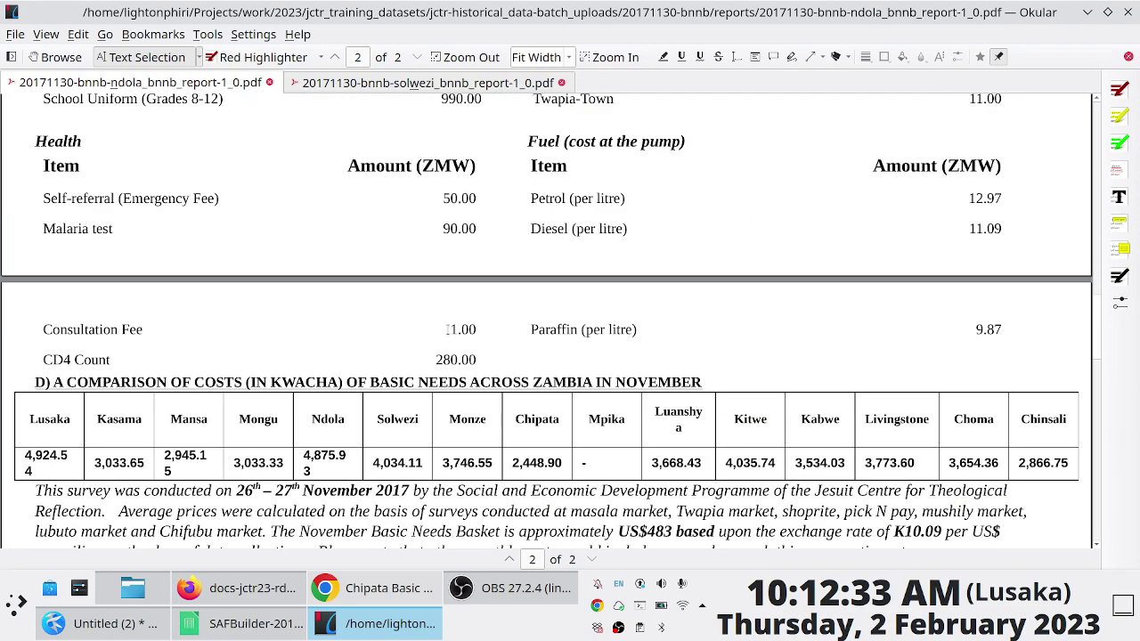
scroll(448, 329, "up", 3)
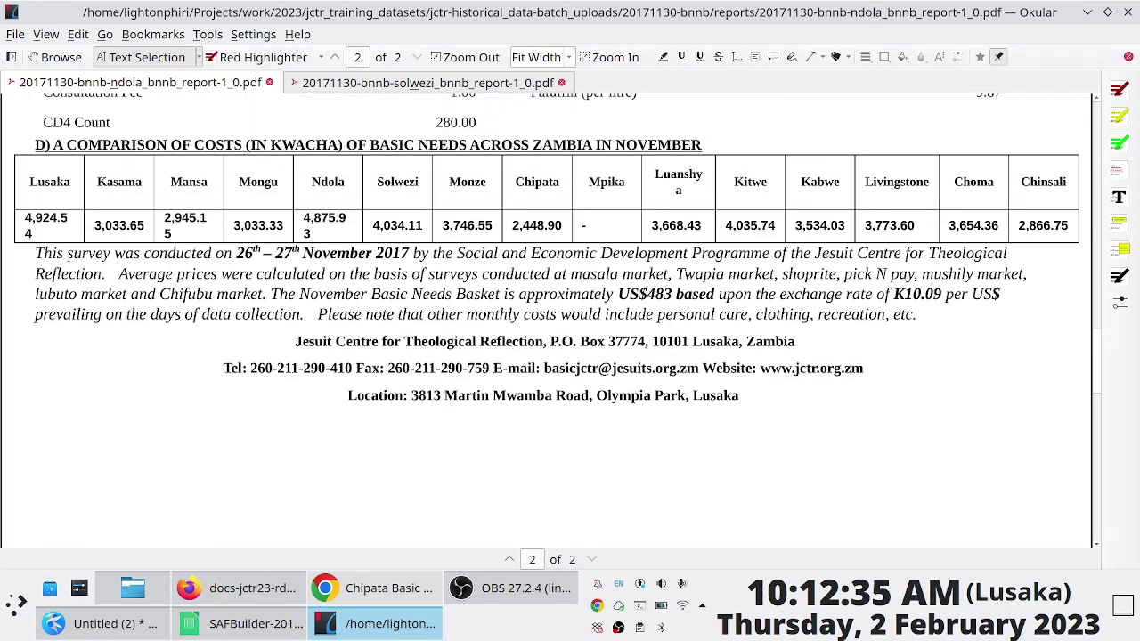
left_click_drag(36, 254, 952, 317)
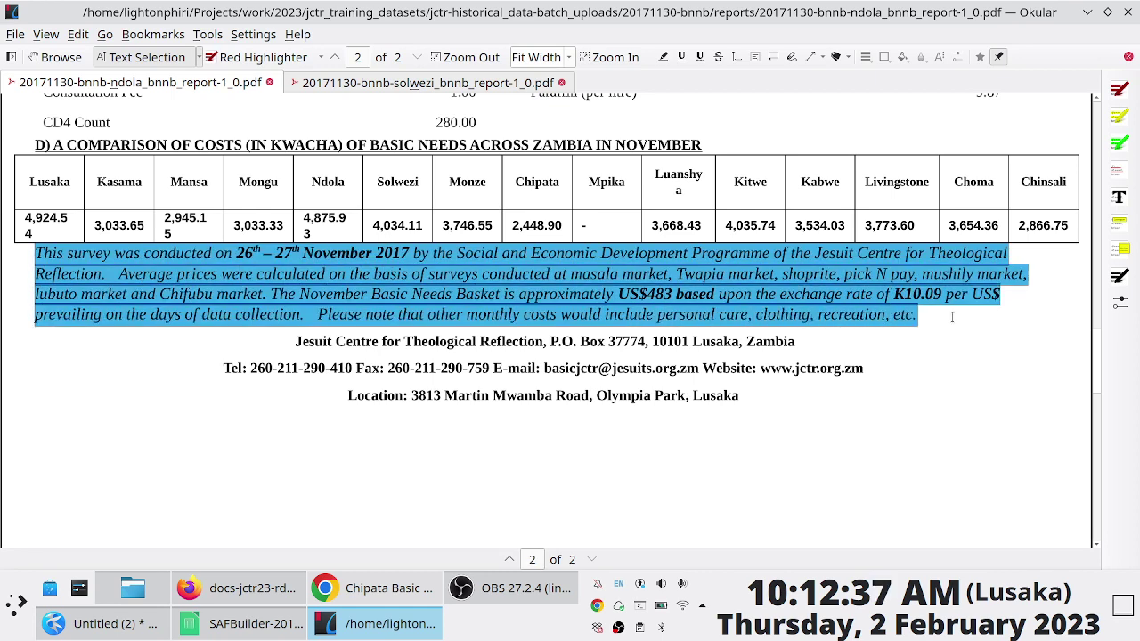
right_click(810, 291)
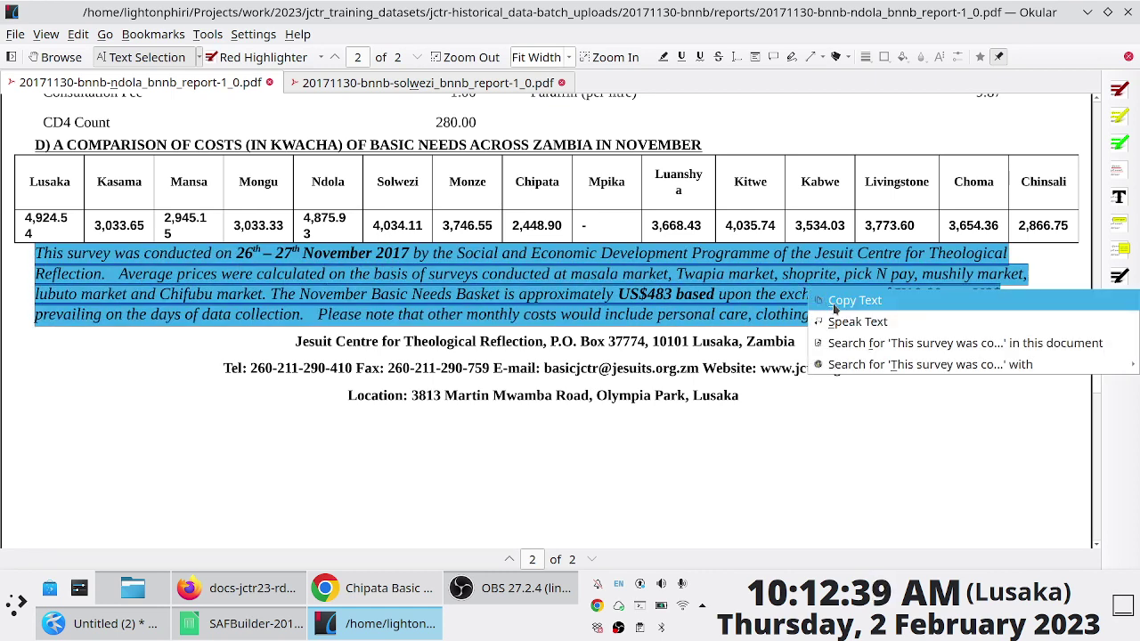
left_click(837, 300)
Switch to the SAFBuilder template, paste the Ndola paragraph as the abstract in F14 and return to Okular
key("alt+Tab")
key("Return")
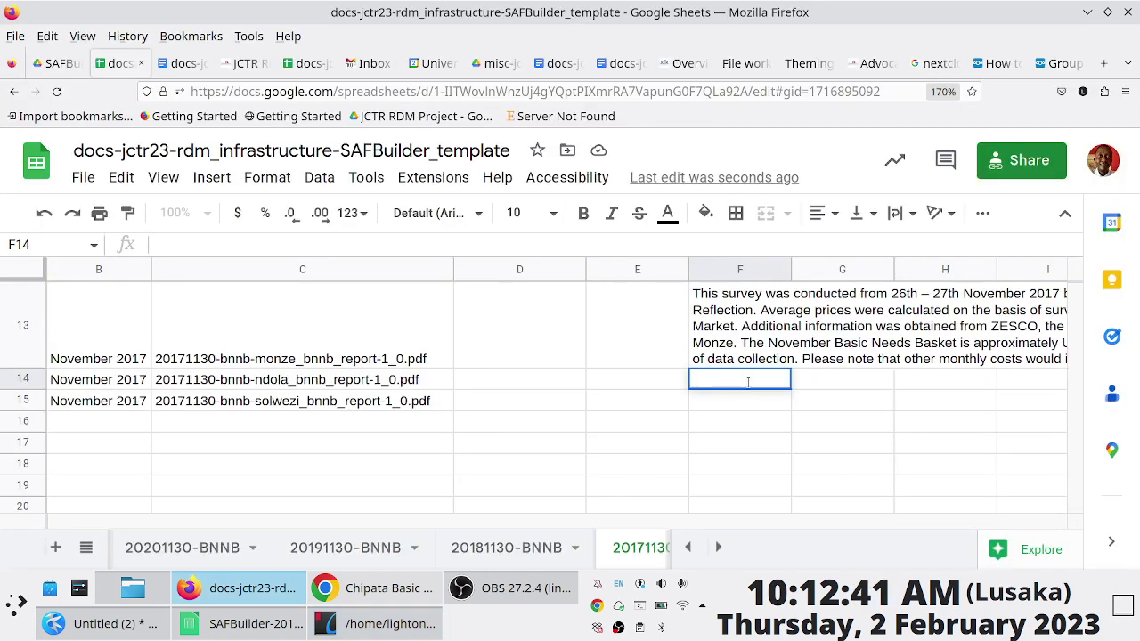
key("ctrl+v")
key("Return")
key("alt+Tab")
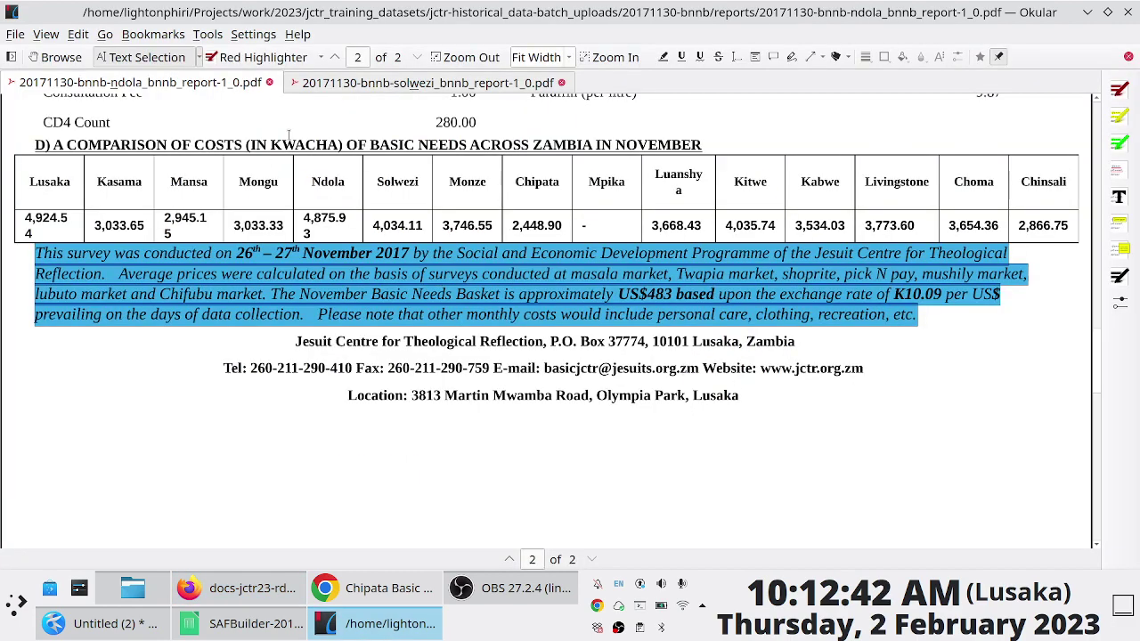
Close the Ndola report and copy the survey description paragraph from page 2 of the Solwezi report
left_click(269, 82)
scroll(463, 255, "down", 15)
scroll(463, 256, "down", 10)
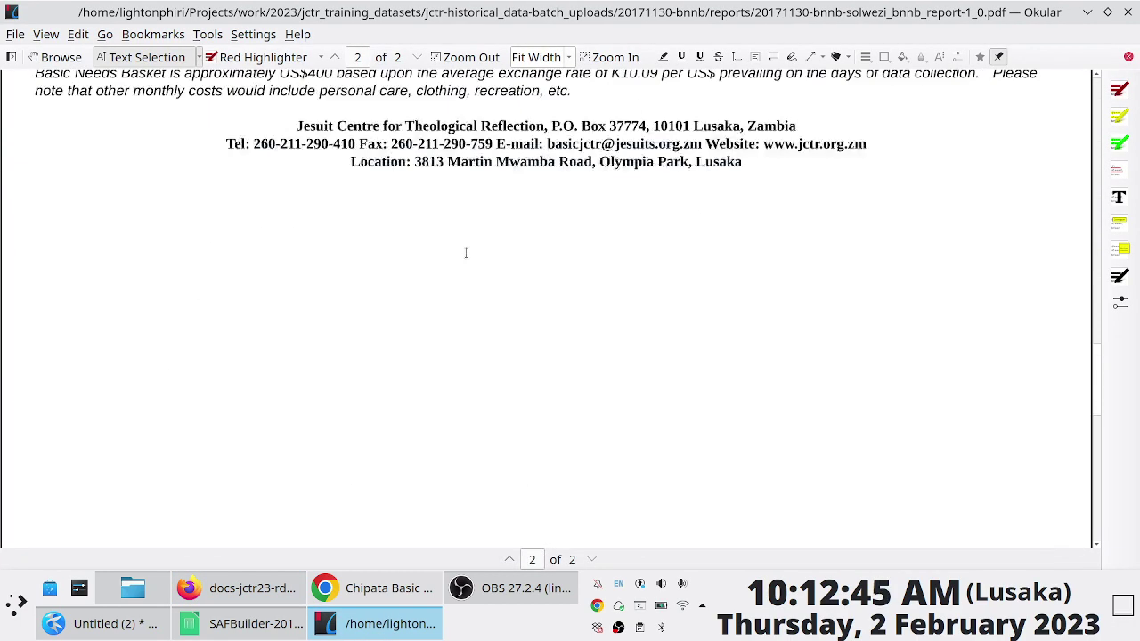
scroll(465, 255, "up", 3)
scroll(256, 219, "up", 1)
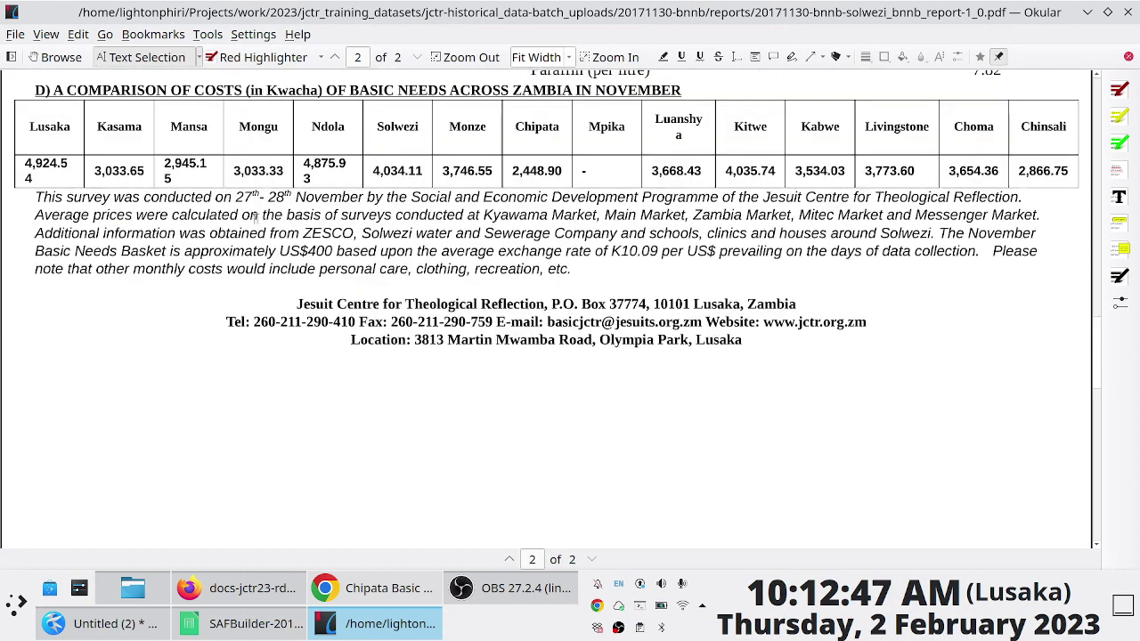
left_click_drag(34, 197, 579, 285)
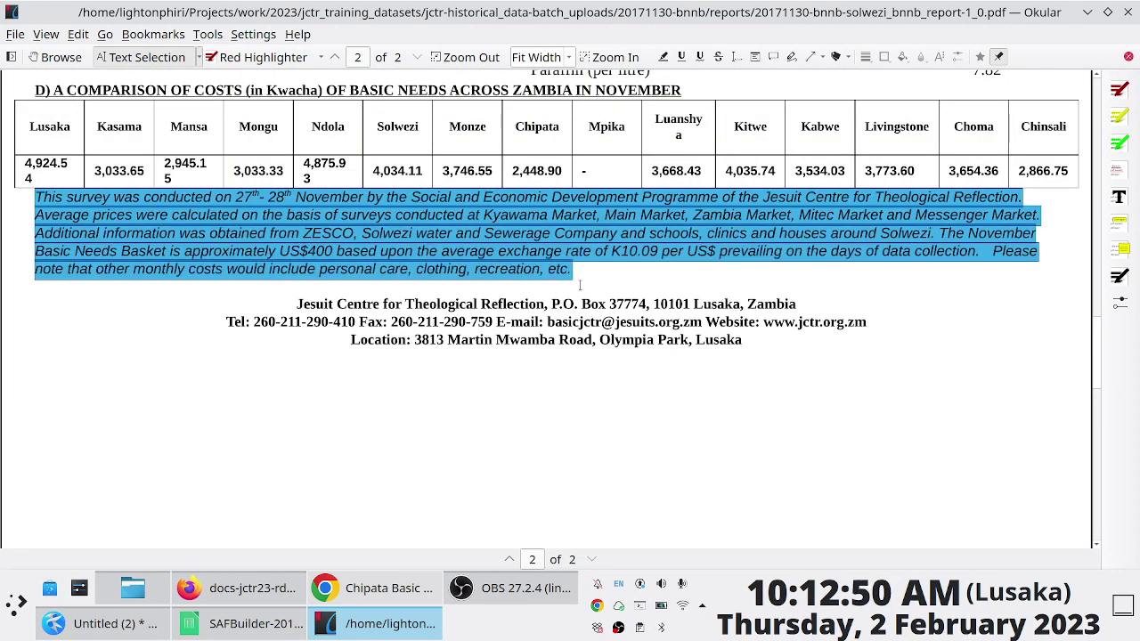
right_click(474, 239)
left_click(498, 248)
Switch to the SAFBuilder template and paste the Solwezi paragraph as the abstract in F15
key("alt+Tab")
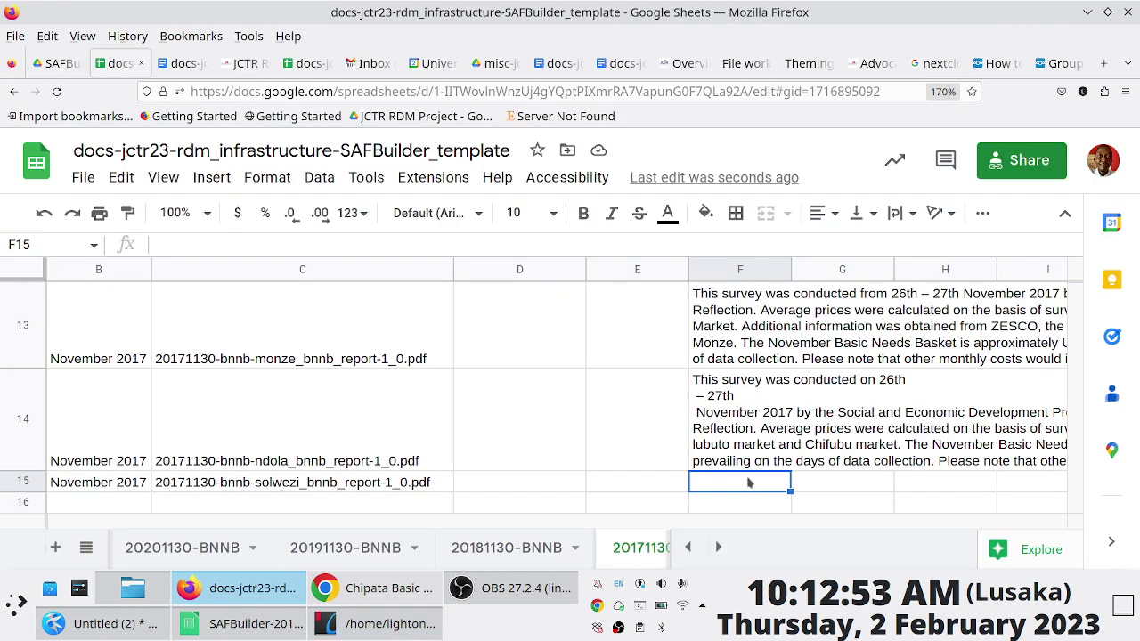
key("ctrl+v")
key("Return")
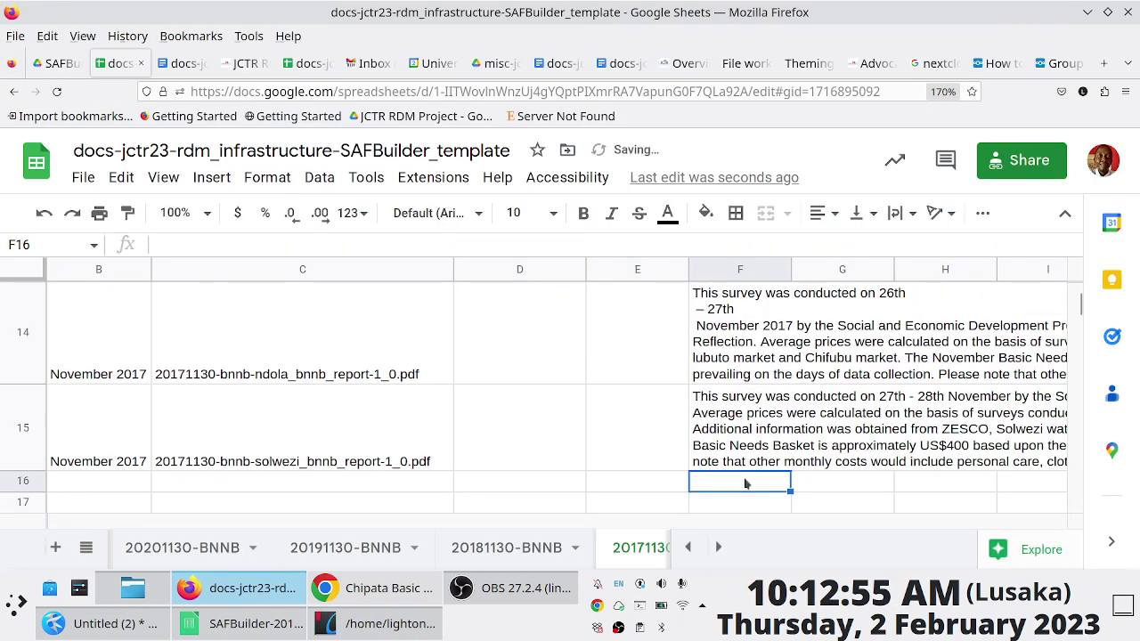
scroll(748, 375, "up", 2)
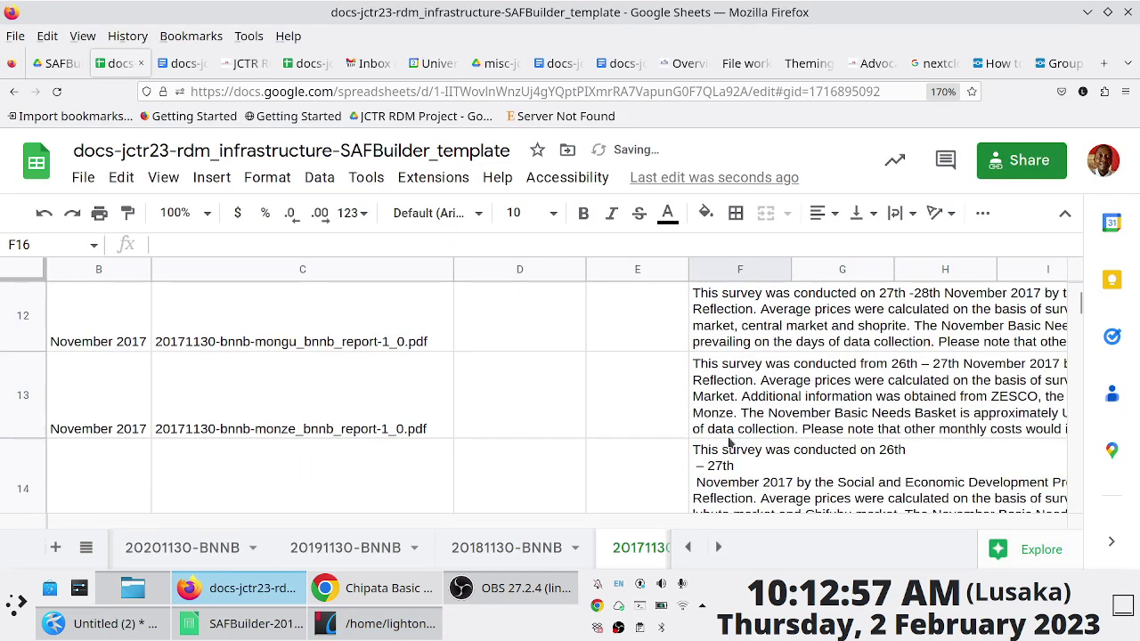
left_click(718, 472)
double_click(717, 472)
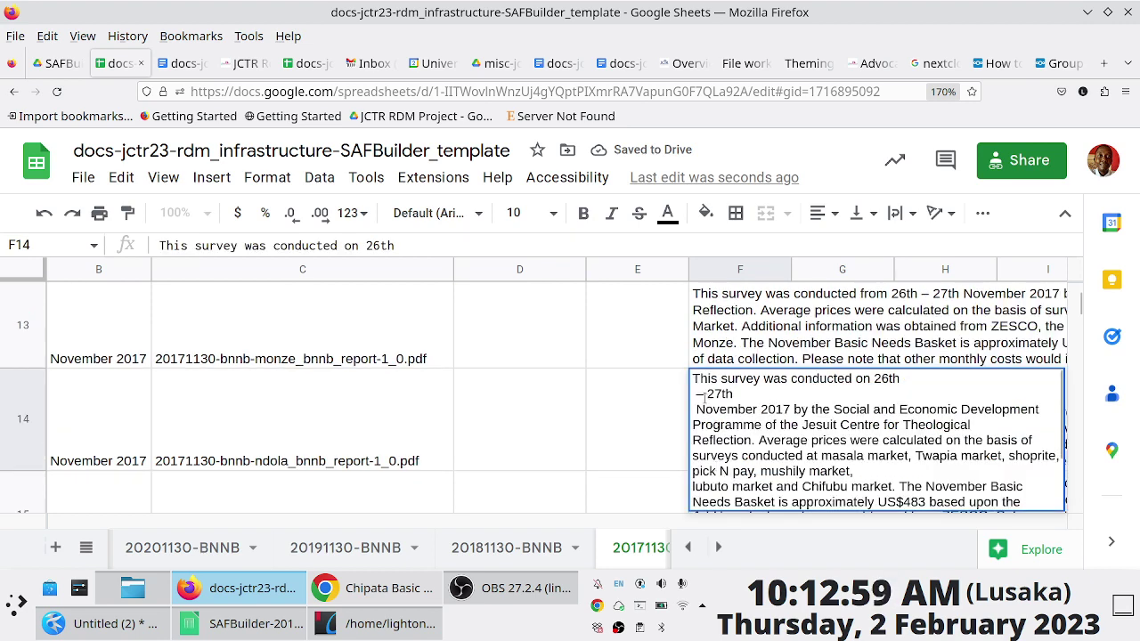
left_click_drag(702, 393, 694, 394)
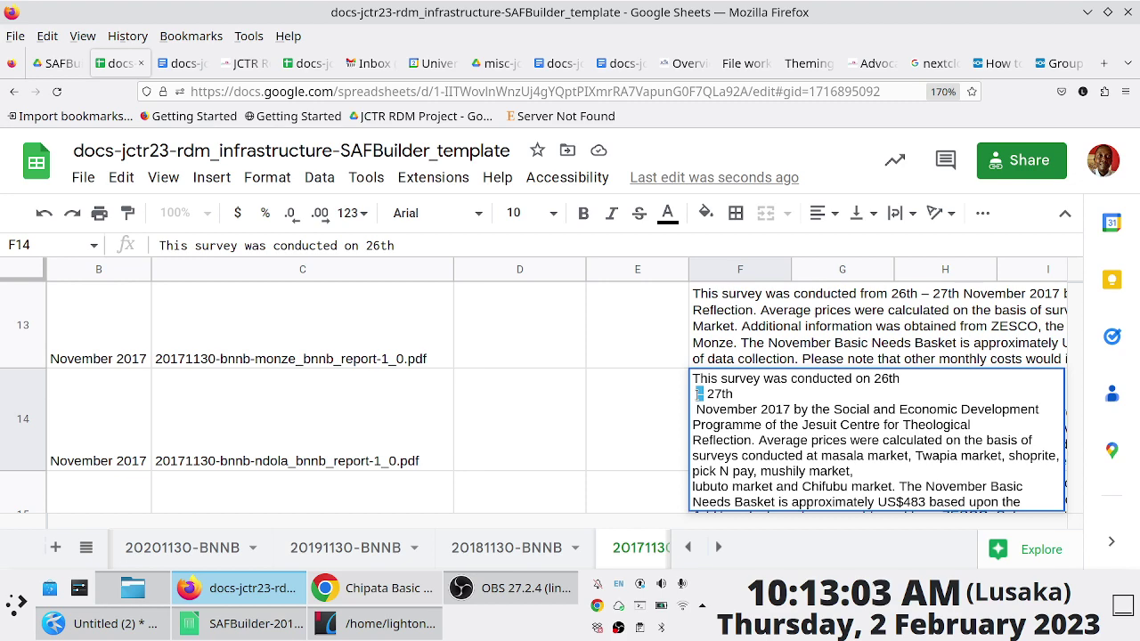
key("Escape")
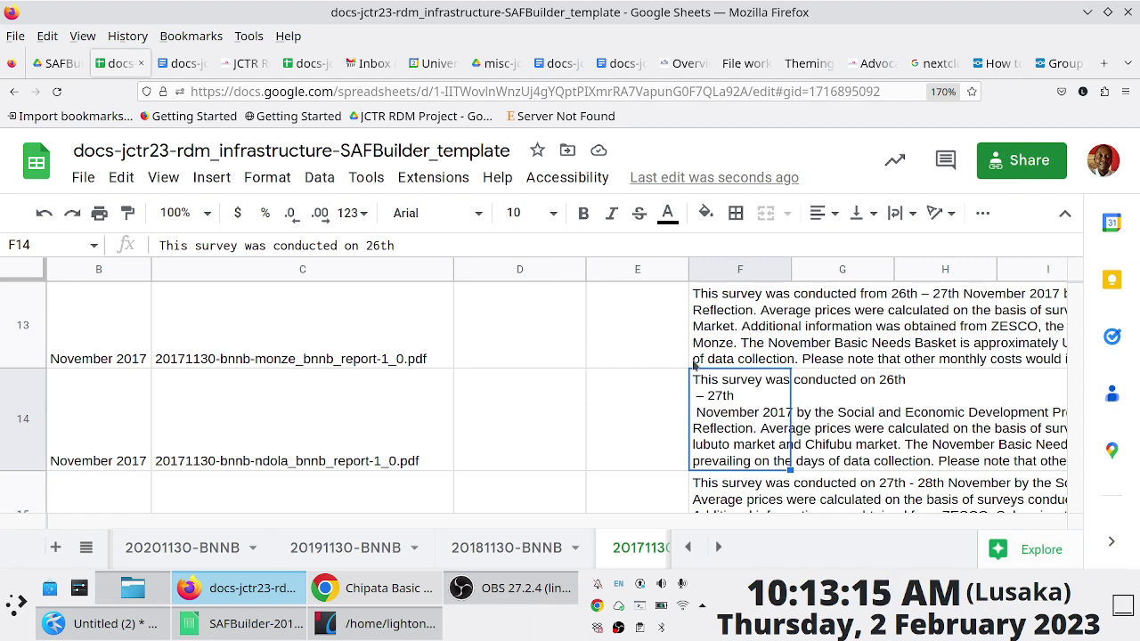
Copy the author and issue date of the Chinsali row, cells D2:E2
scroll(693, 366, "down", 2)
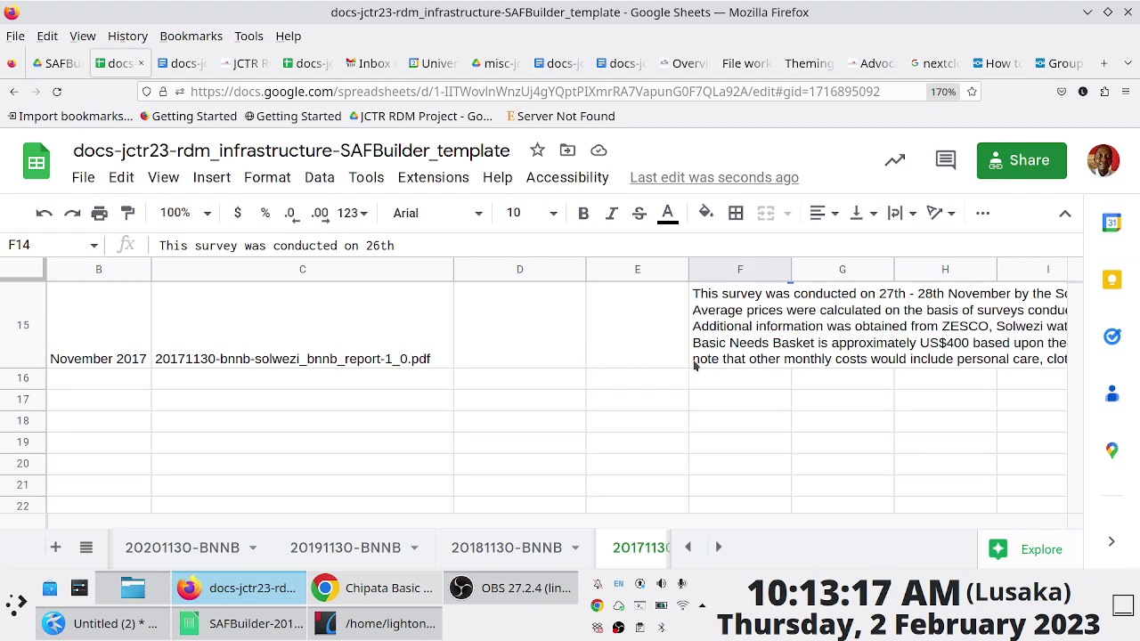
scroll(730, 318, "up", 5)
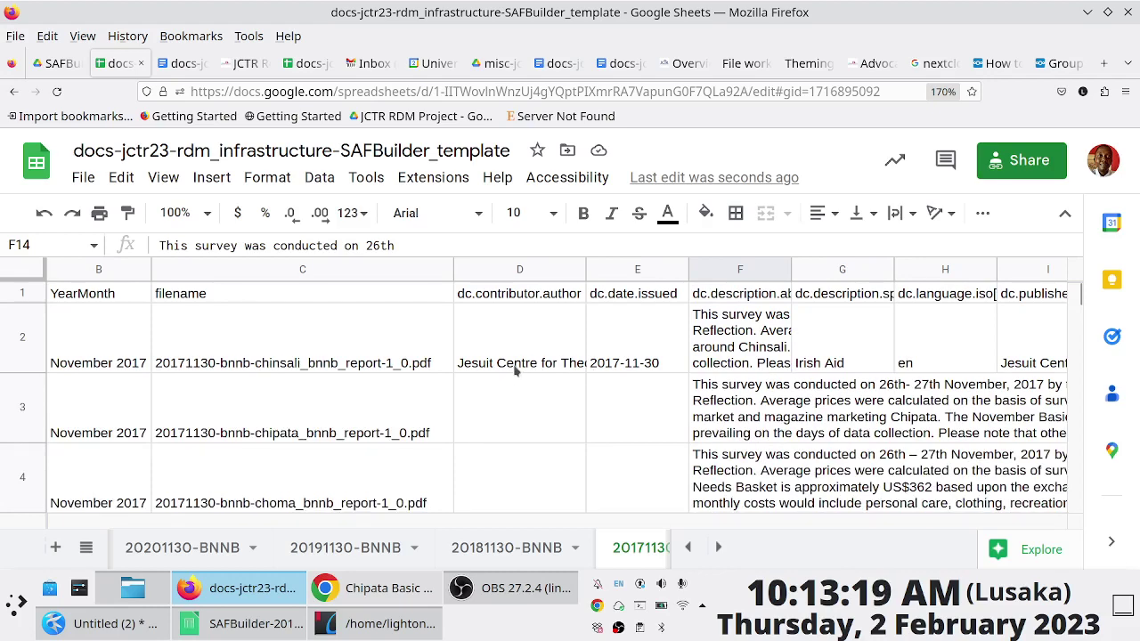
left_click(518, 370)
left_click_drag(640, 374, 643, 367)
key("ctrl+c")
Paste the copied author and date as formulas only into D3:E15, covering the Chipata to Solwezi rows
left_click(543, 401)
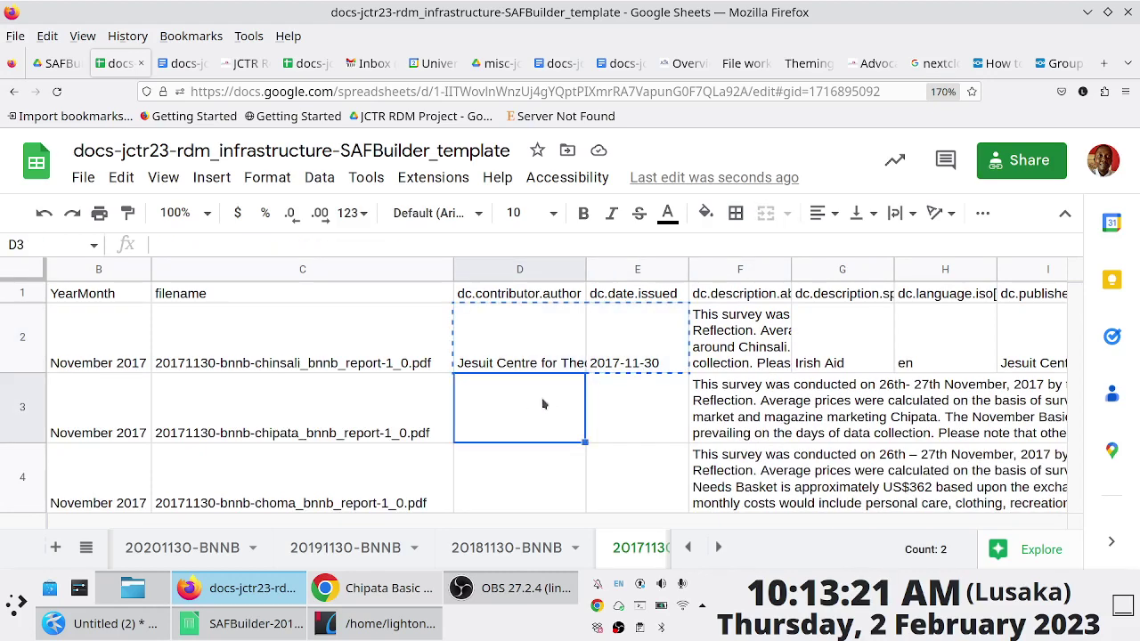
key("ctrl+minus")
key("ctrl+minus")
key("ctrl+minus")
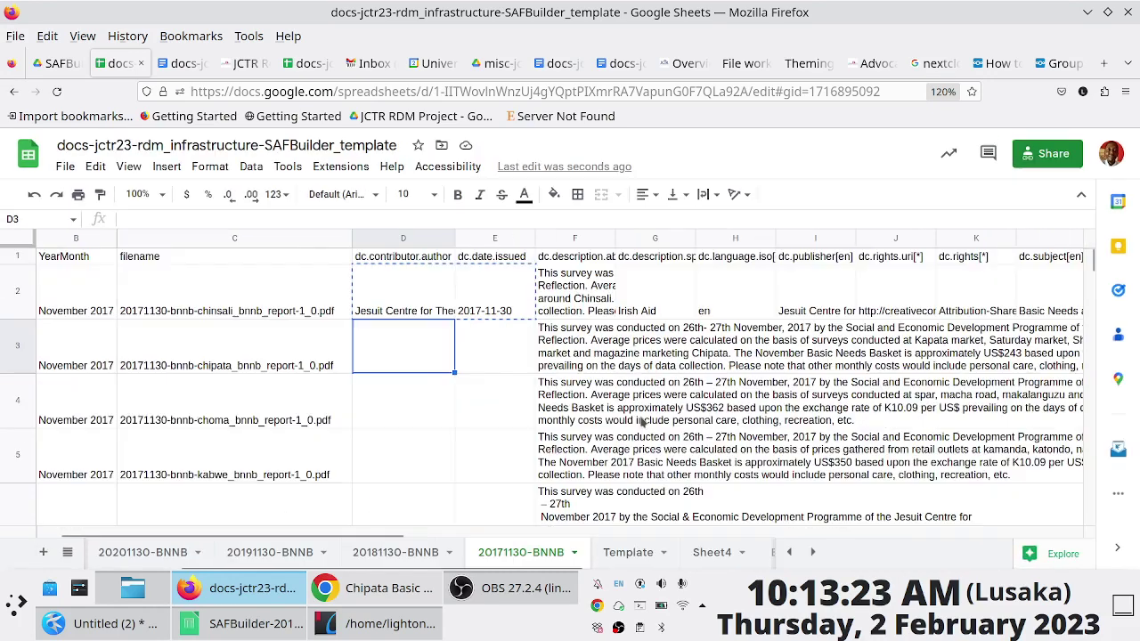
scroll(485, 392, "down", 10)
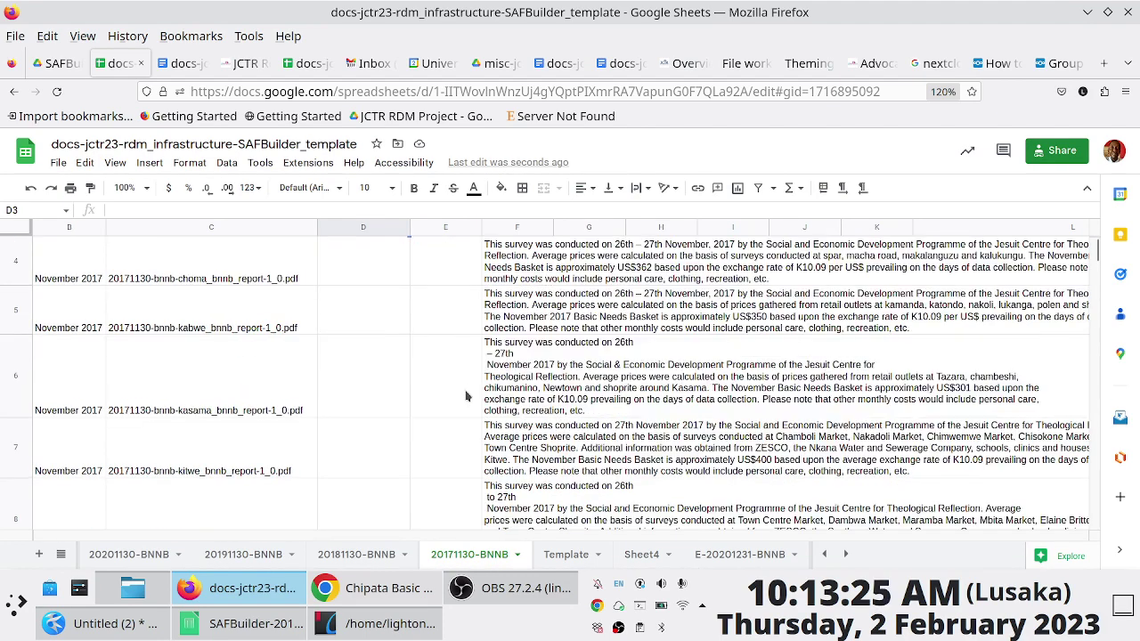
left_click(428, 459, "shift")
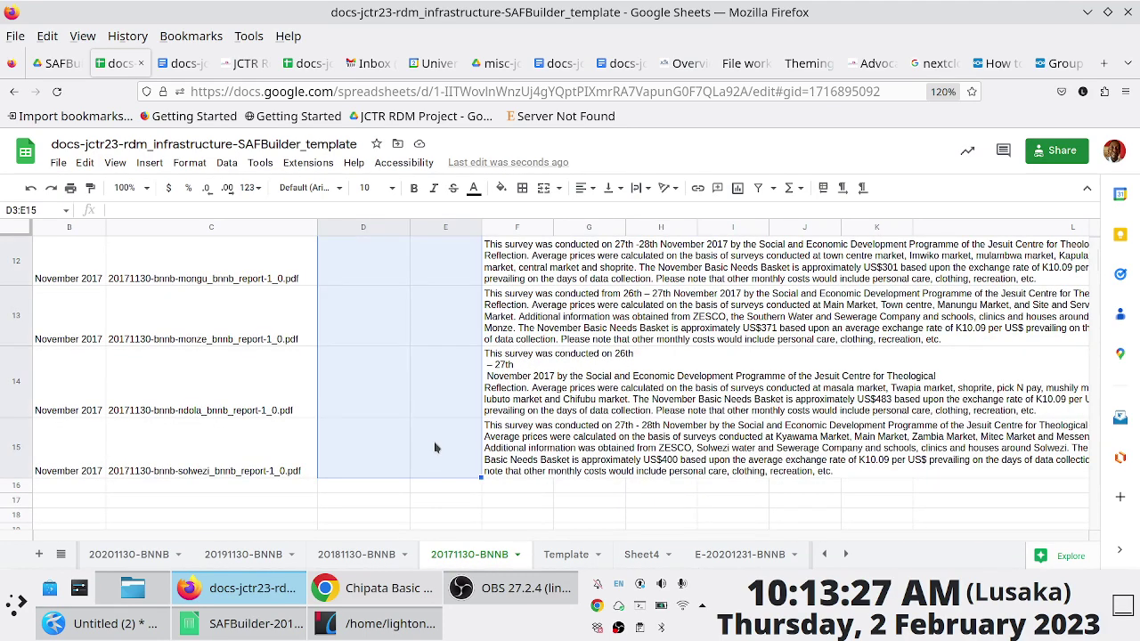
scroll(423, 370, "up", 10)
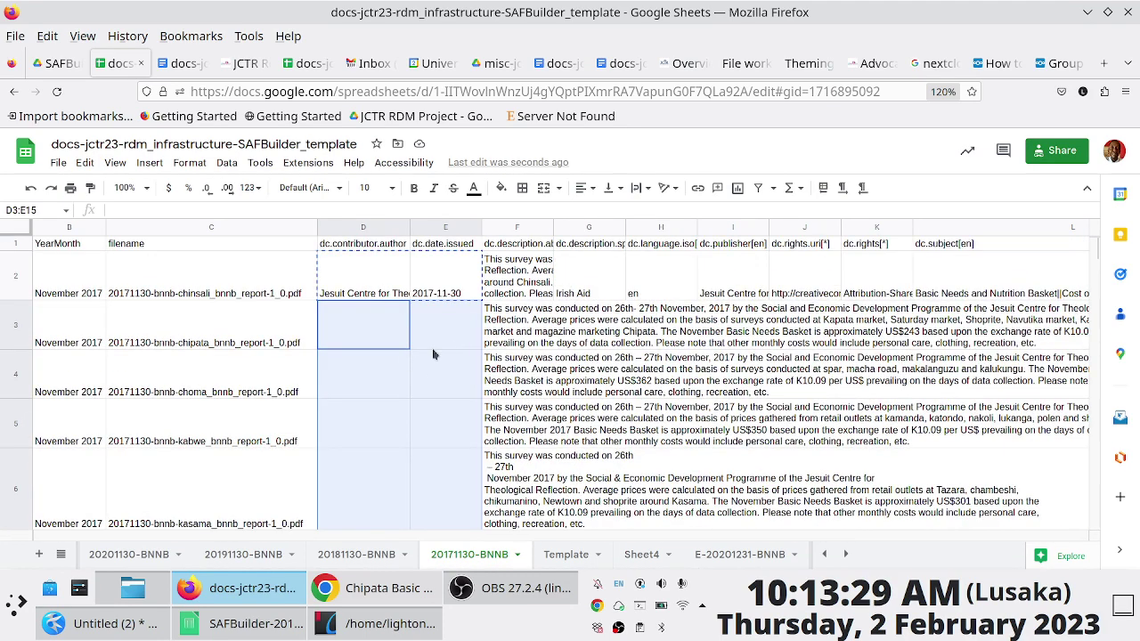
right_click(408, 341)
mouse_move(481, 269)
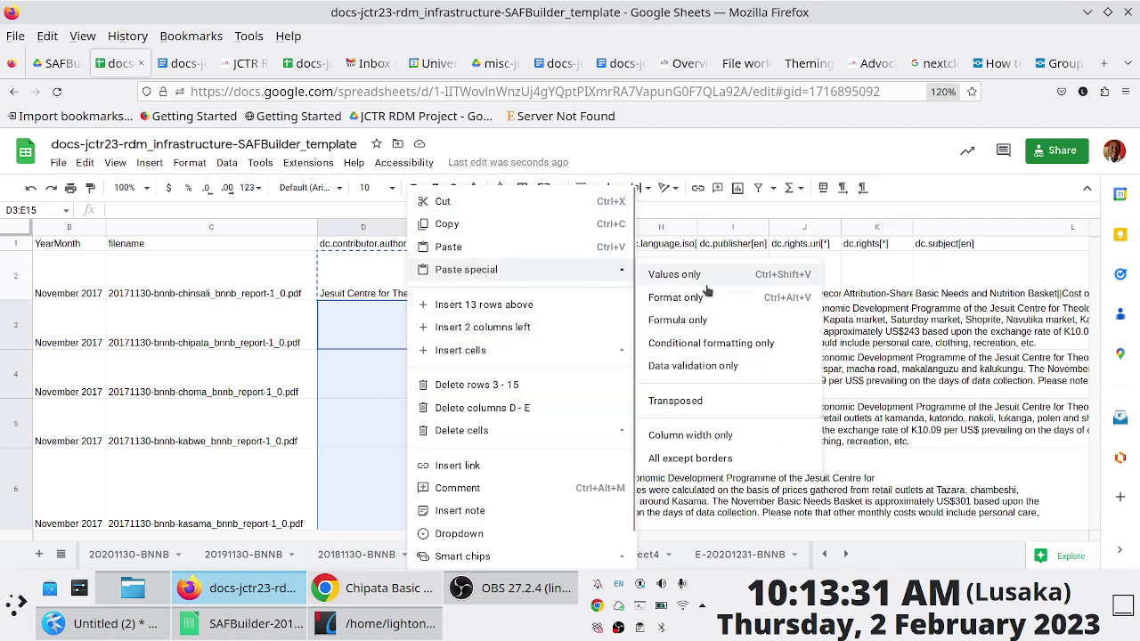
left_click(664, 318)
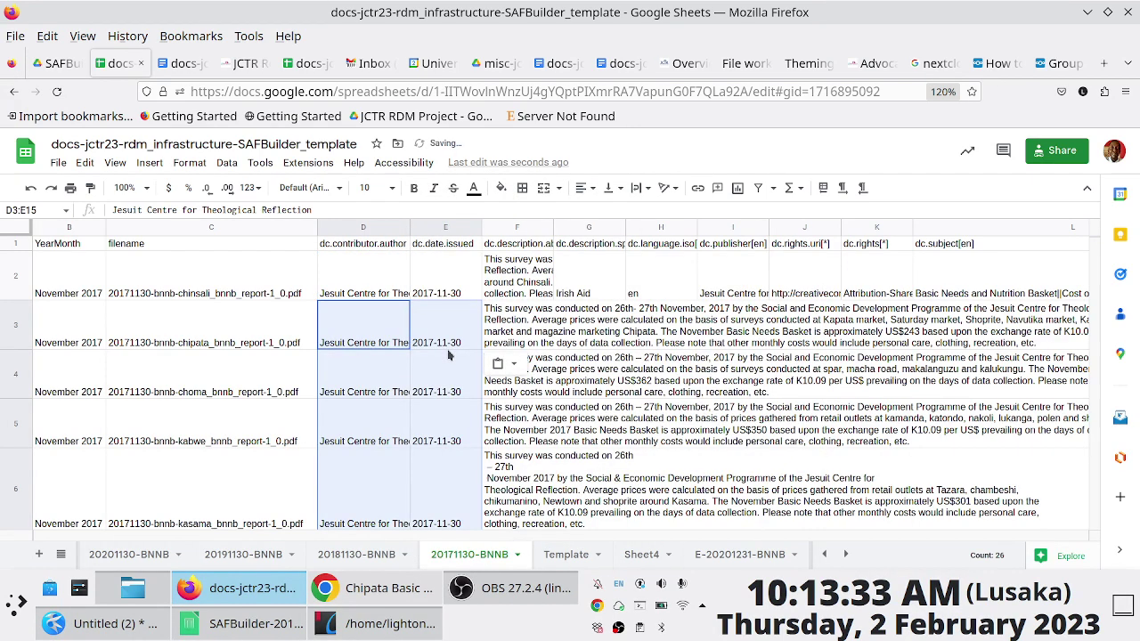
Copy the Chinsali row's sponsorship, language, publisher, rights, subject, title and type cells, G2:N2
key("Right")
key("Right")
key("Right")
key("Up")
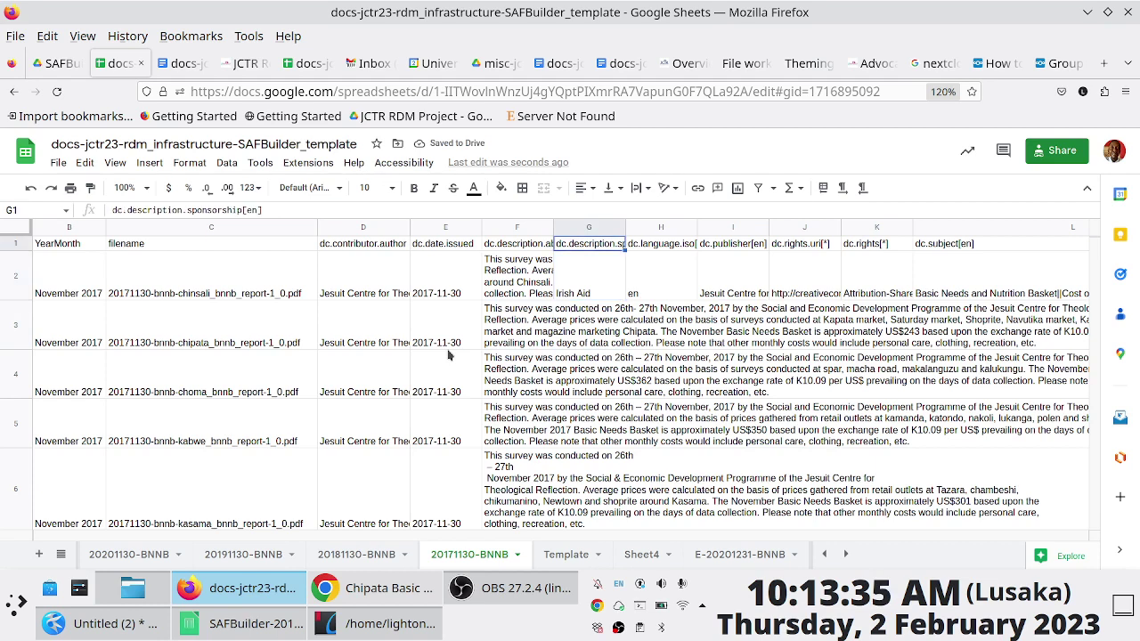
key("shift+Right")
key("shift+Right")
key("shift+Right")
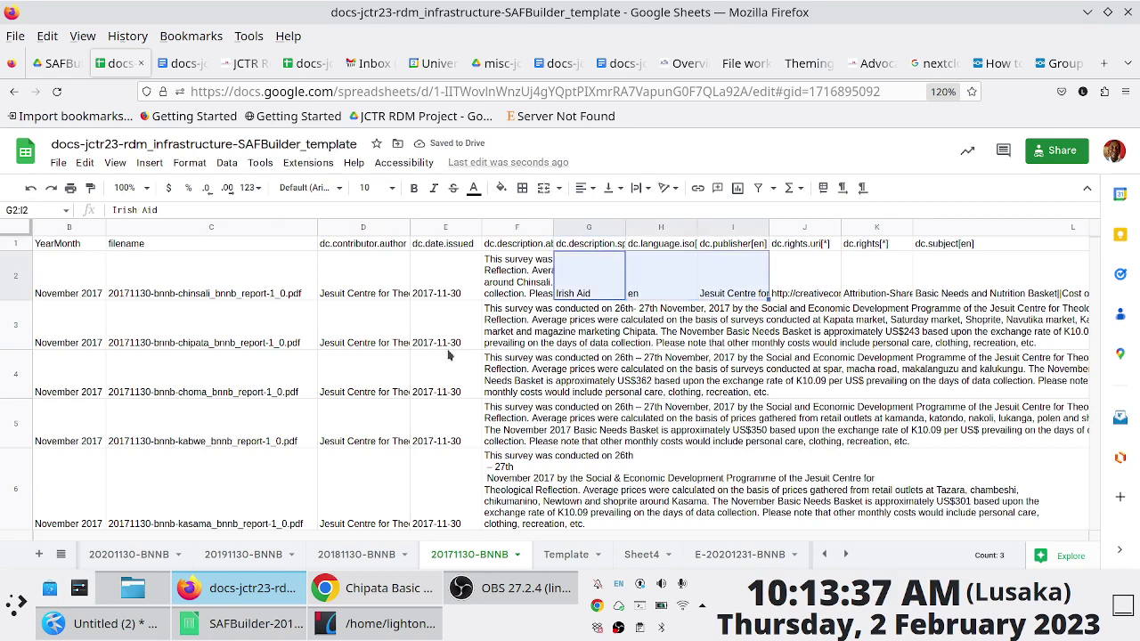
key("Left")
key("Right")
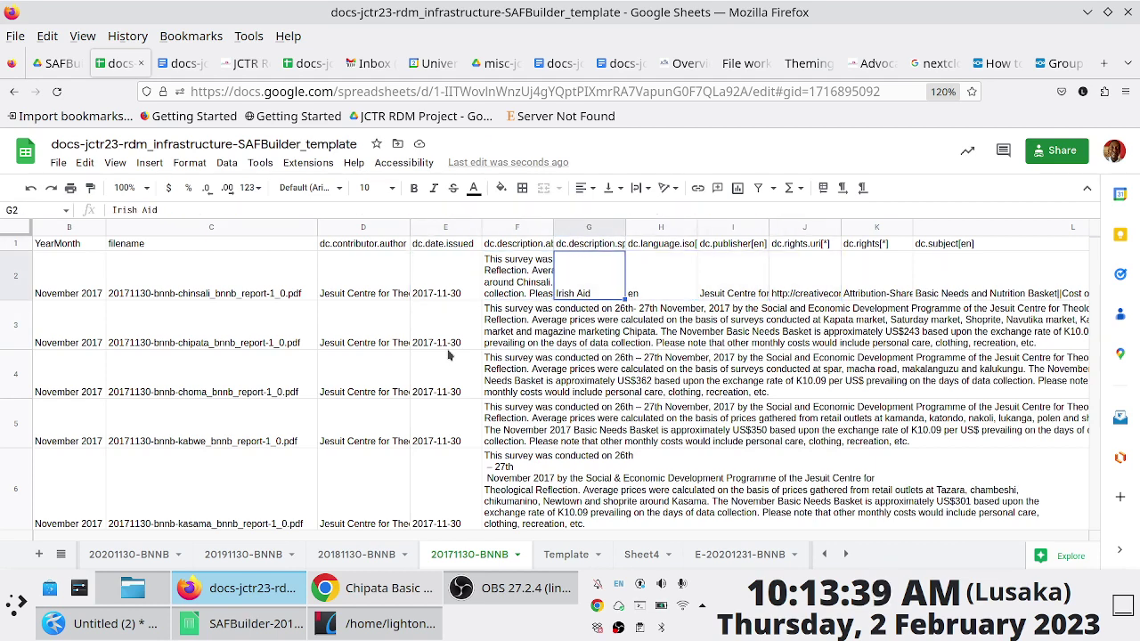
key("shift+Right")
key("shift+Right")
key("shift+Right")
key("shift+Right")
key("shift+Right")
key("shift+Right")
key("shift+Right")
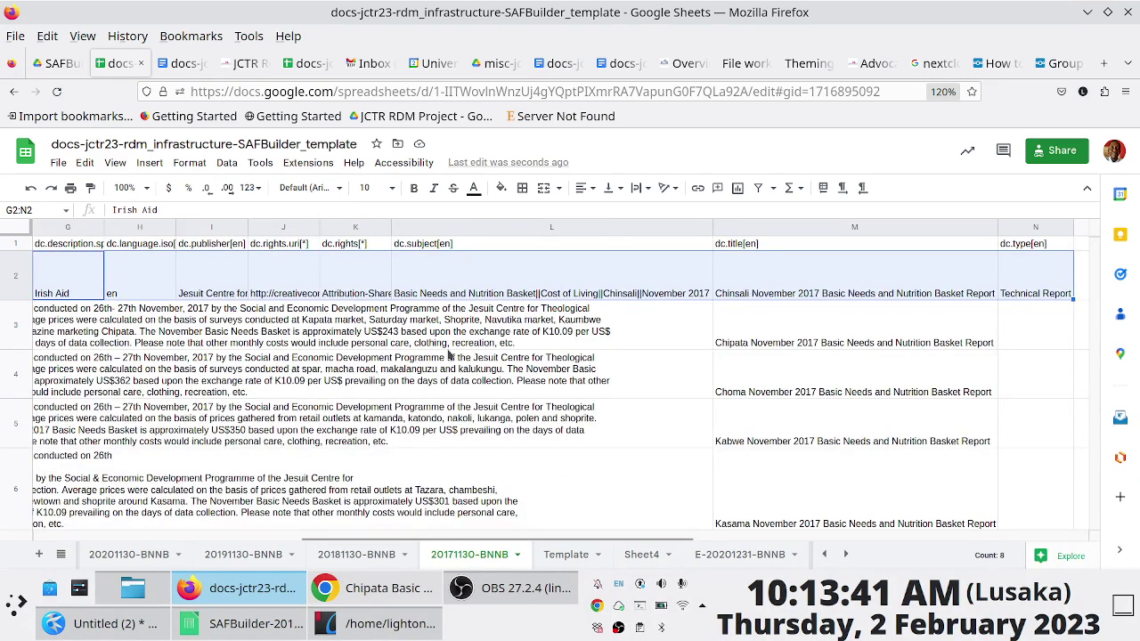
key("shift+Right")
key("shift+Left")
key("ctrl+c")
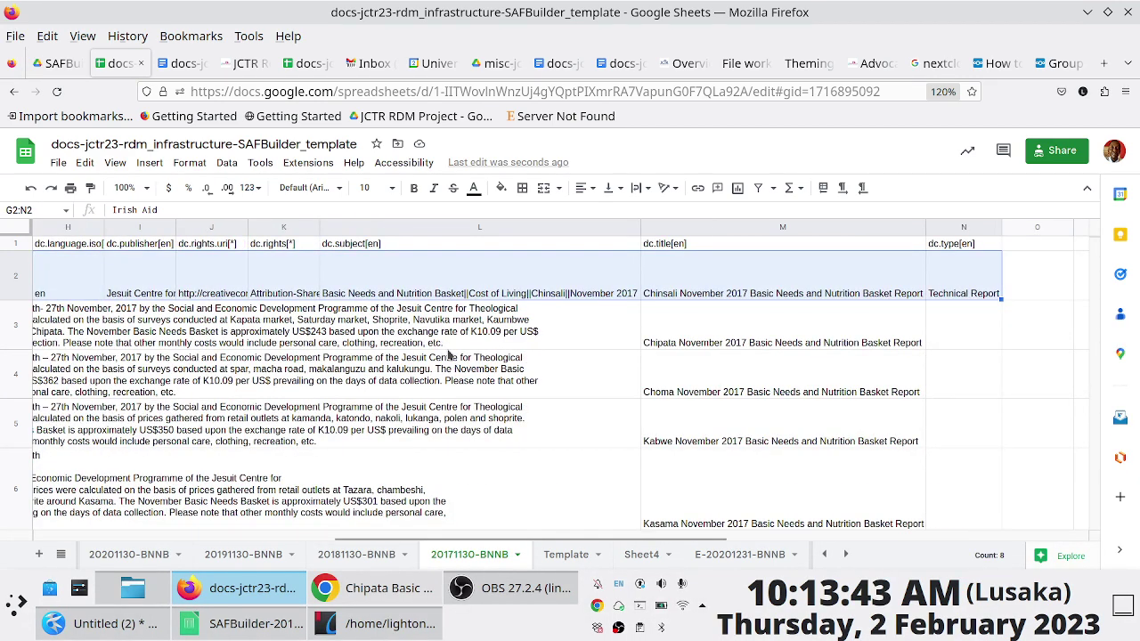
Paste the copied sponsorship-to-type cells as formulas only into G3:N15 for all remaining towns
key("Down")
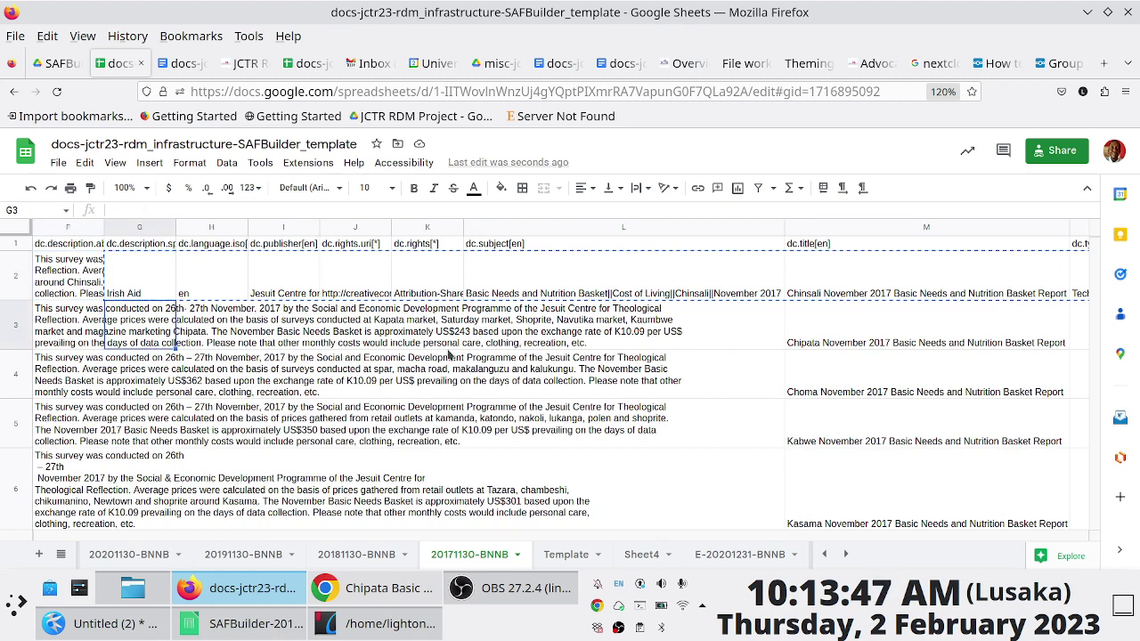
key("shift+Right")
key("shift+Right")
key("shift+Right")
key("shift+Right")
key("shift+Right")
key("shift+Right")
key("shift+Right")
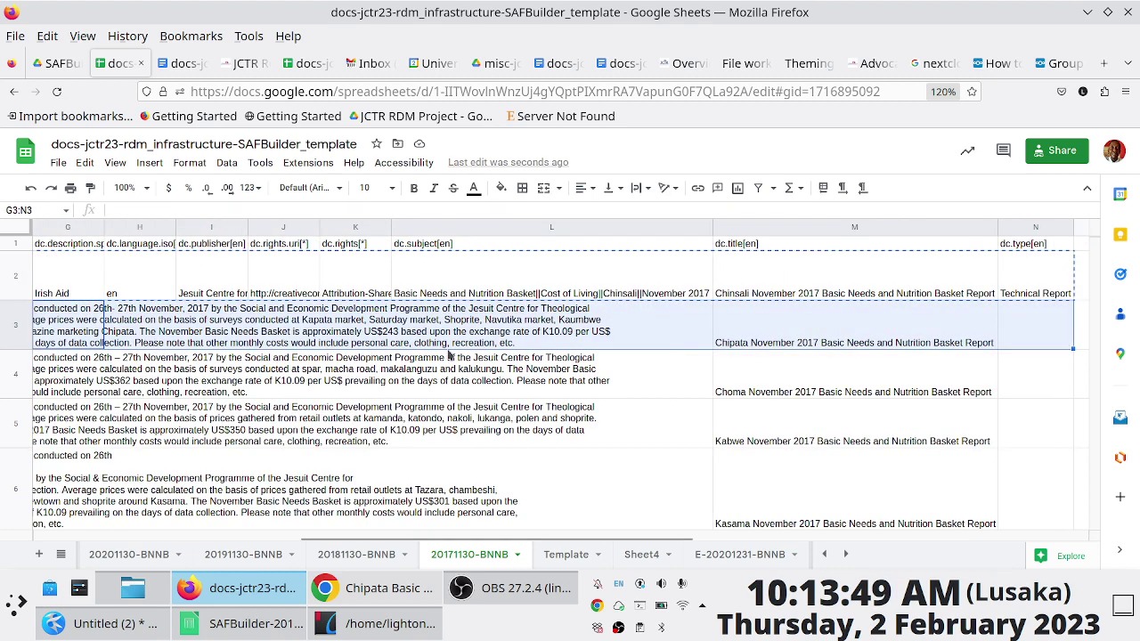
key("shift+Down")
key("shift+Down")
key("shift+Down")
key("shift+Down")
key("shift+Down")
key("shift+Down")
key("shift+Down")
key("shift+Down")
key("shift+Down")
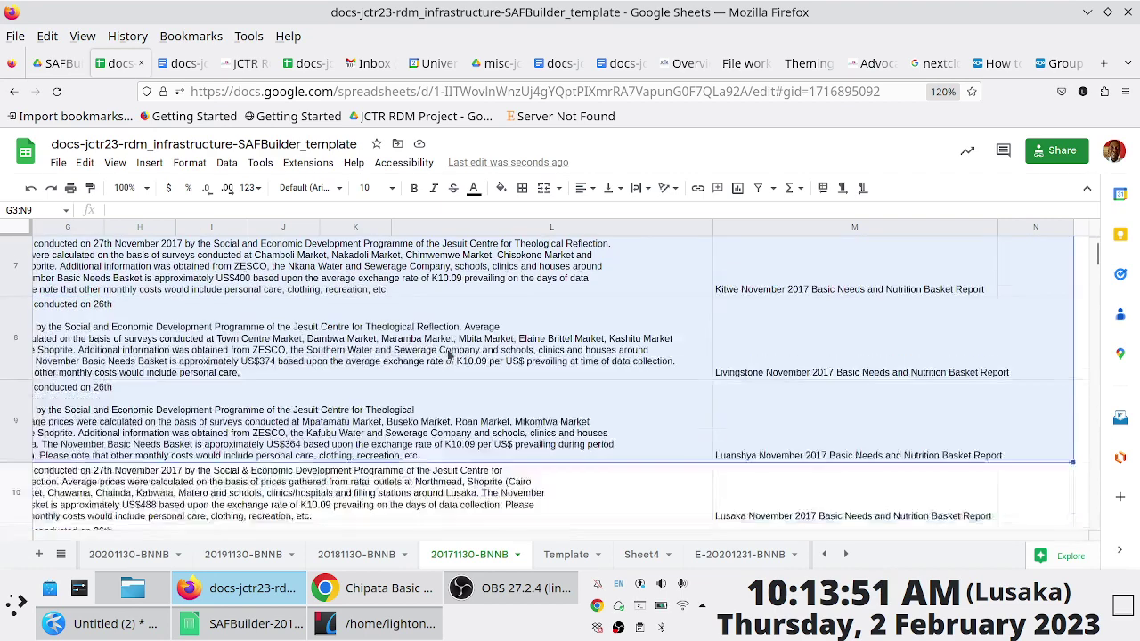
key("shift+Down")
key("shift+Down")
key("shift+Down")
key("shift+Down")
key("shift+Down")
key("shift+Down")
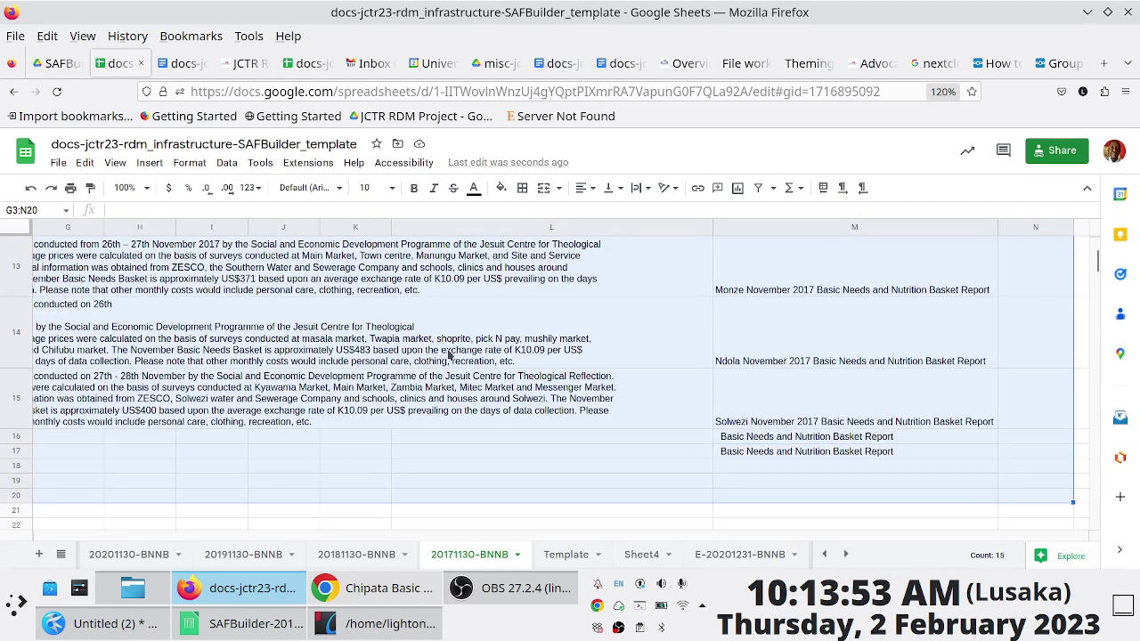
key("shift+Up")
key("shift+Up")
key("shift+Up")
key("shift+Up")
key("shift+Down")
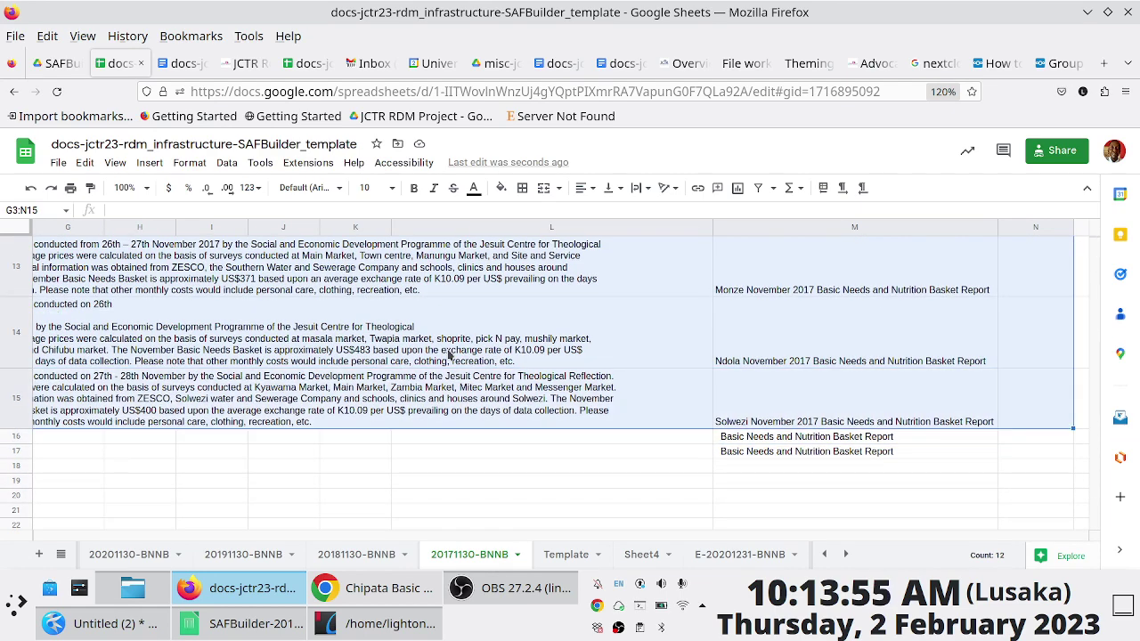
key("shift+Down")
key("shift+Up")
right_click(554, 189)
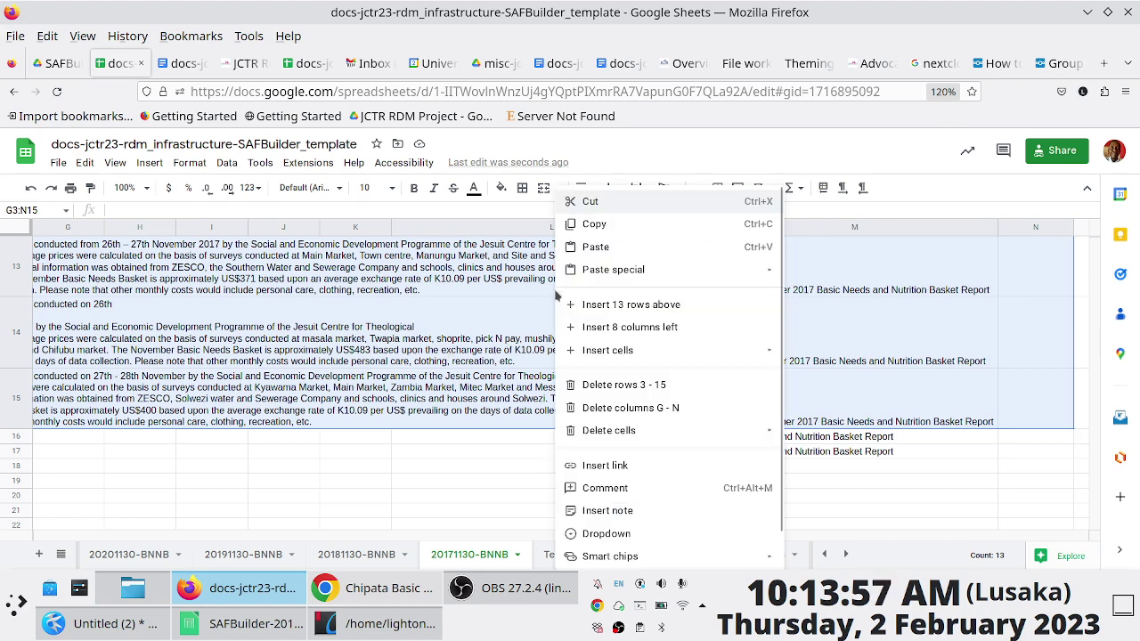
mouse_move(623, 270)
left_click(847, 324)
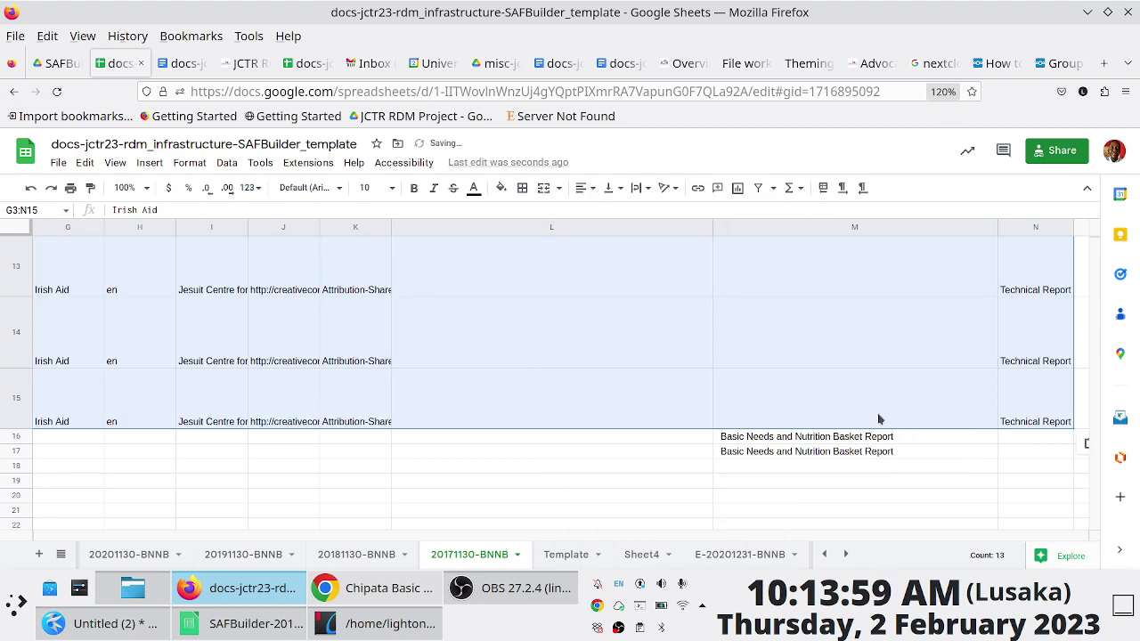
Delete the leftover title formulas in M16:M17 below the Solwezi row and return to the title column's header
left_click_drag(814, 436, 813, 453)
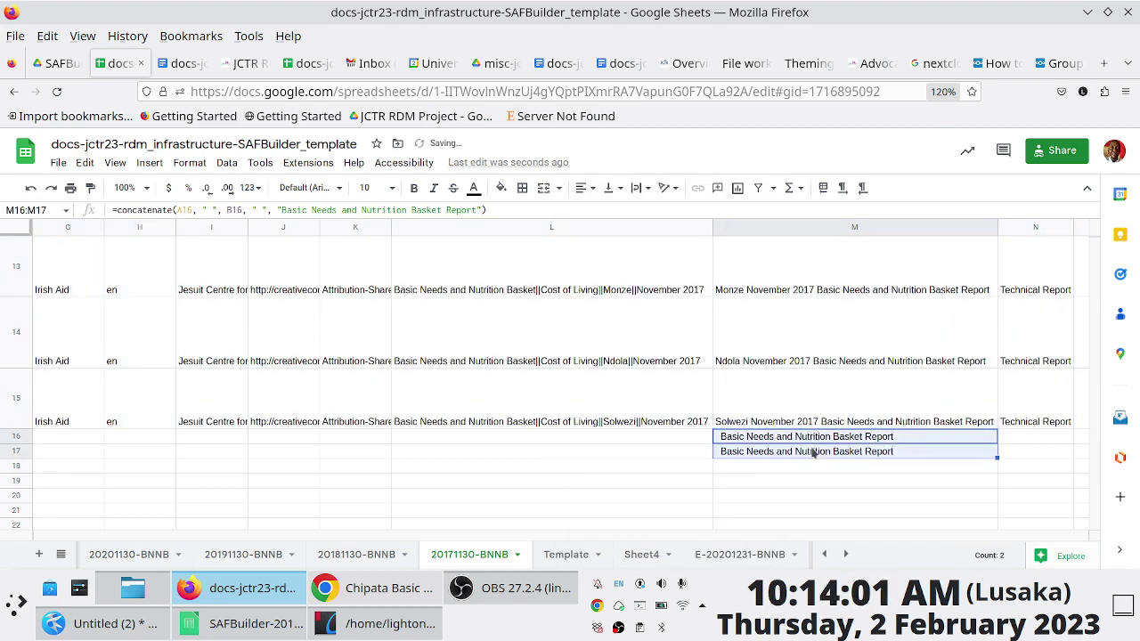
key("Delete")
key("Up")
key("ctrl+Up")
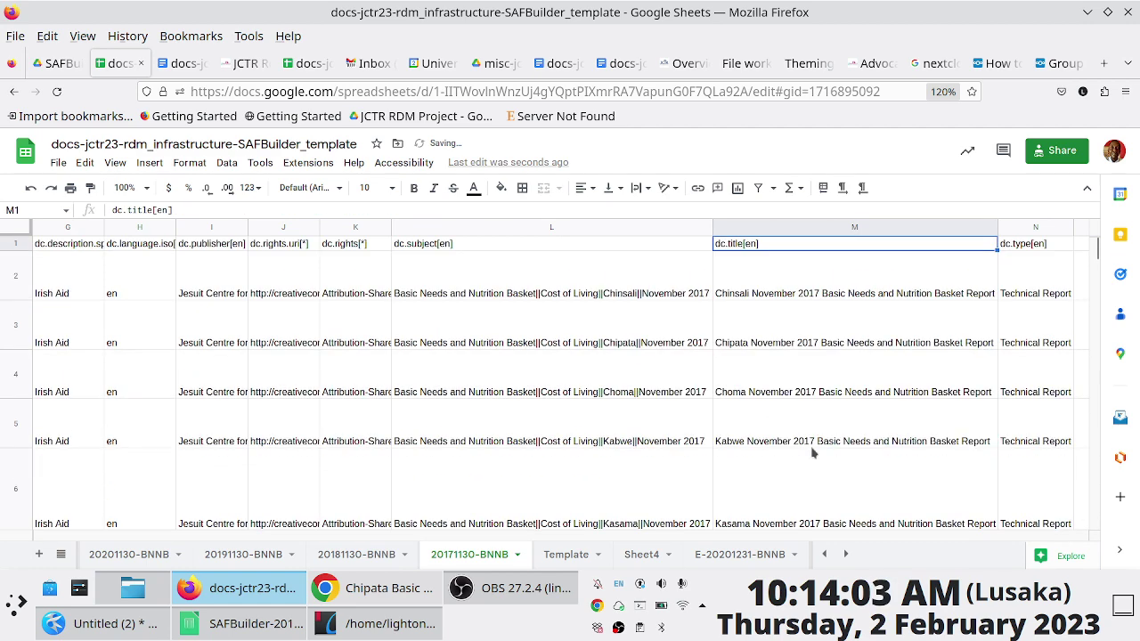
Select the metadata block C1:N15, from the filename header through the Solwezi type cell
key("Left")
key("Left")
key("Left")
key("Left")
key("Left")
key("Left")
key("Left")
key("Left")
key("Left")
key("Left")
key("Left")
key("Left")
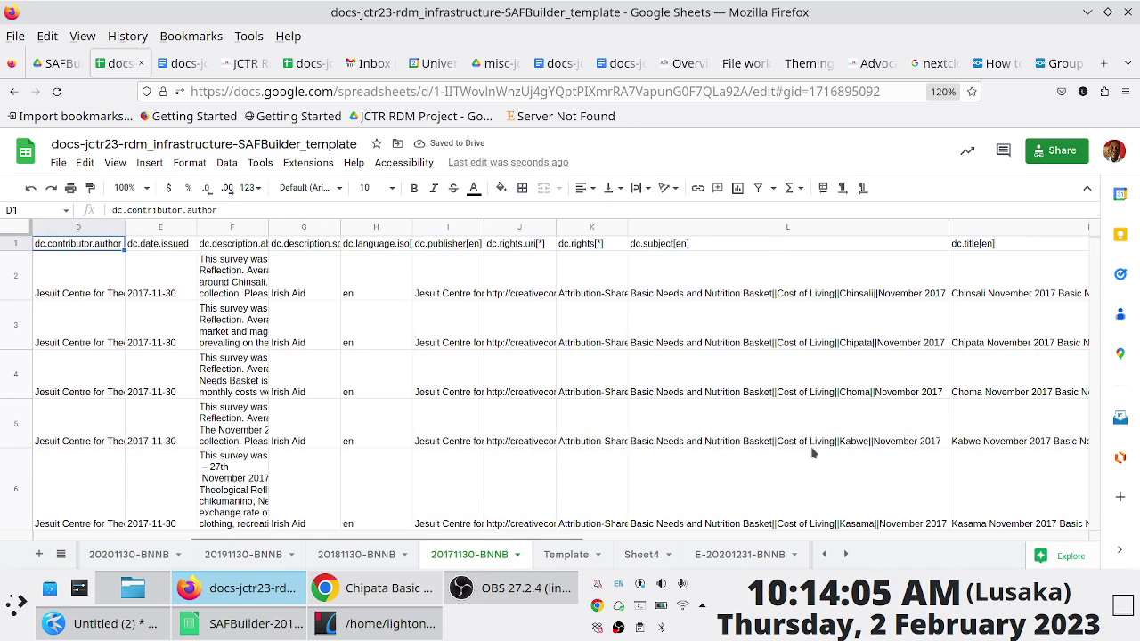
key("Right")
key("Right")
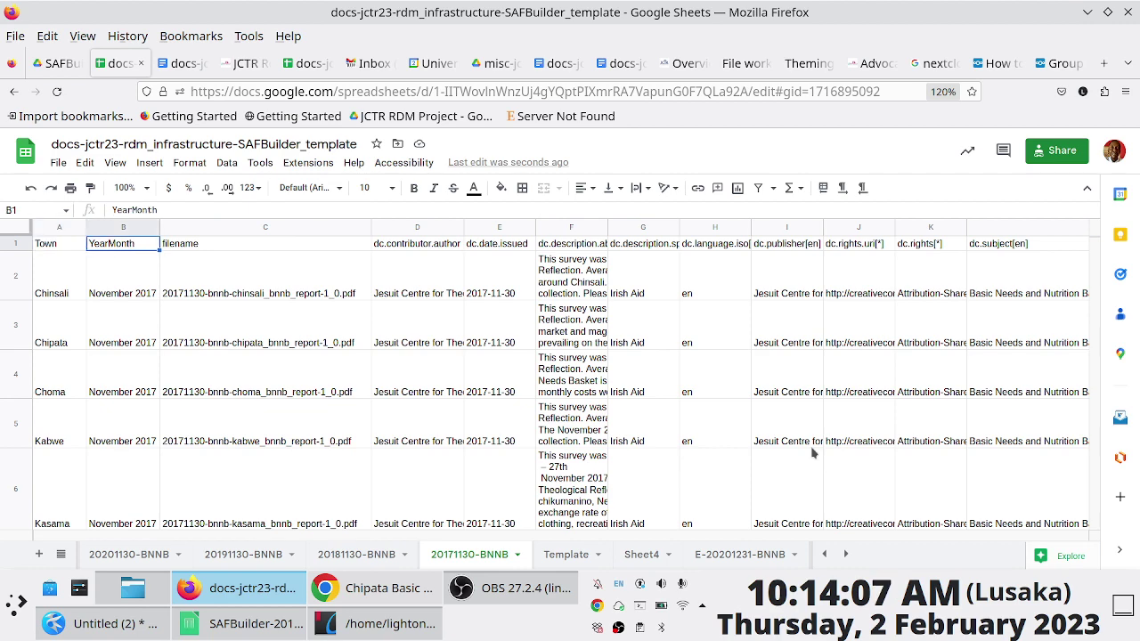
key("ctrl+shift+Right")
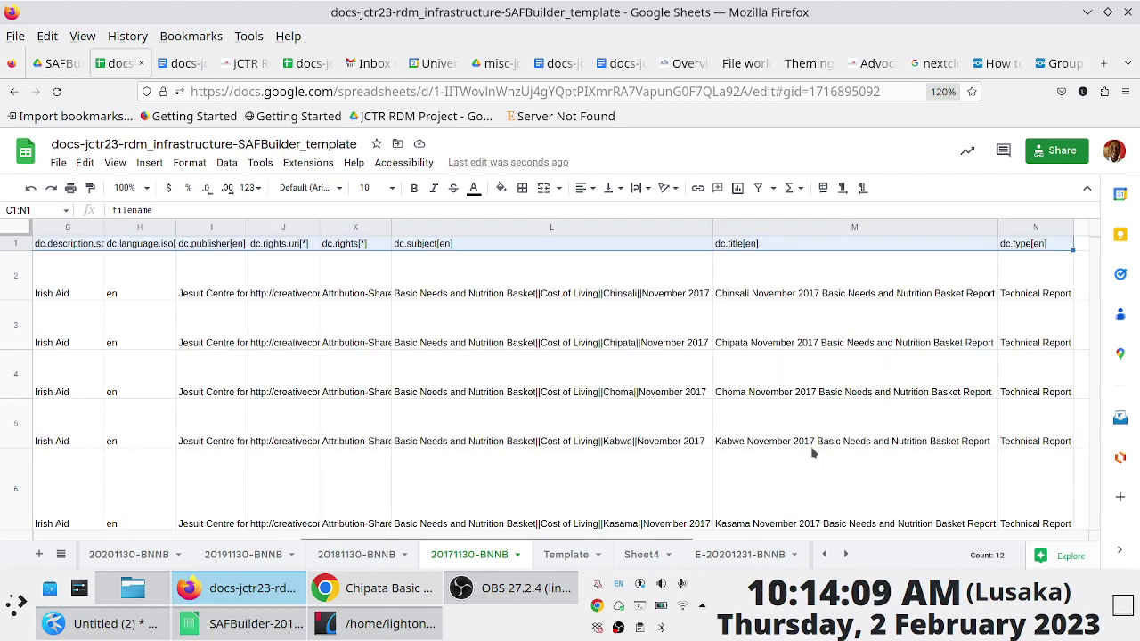
key("ctrl+shift+Down")
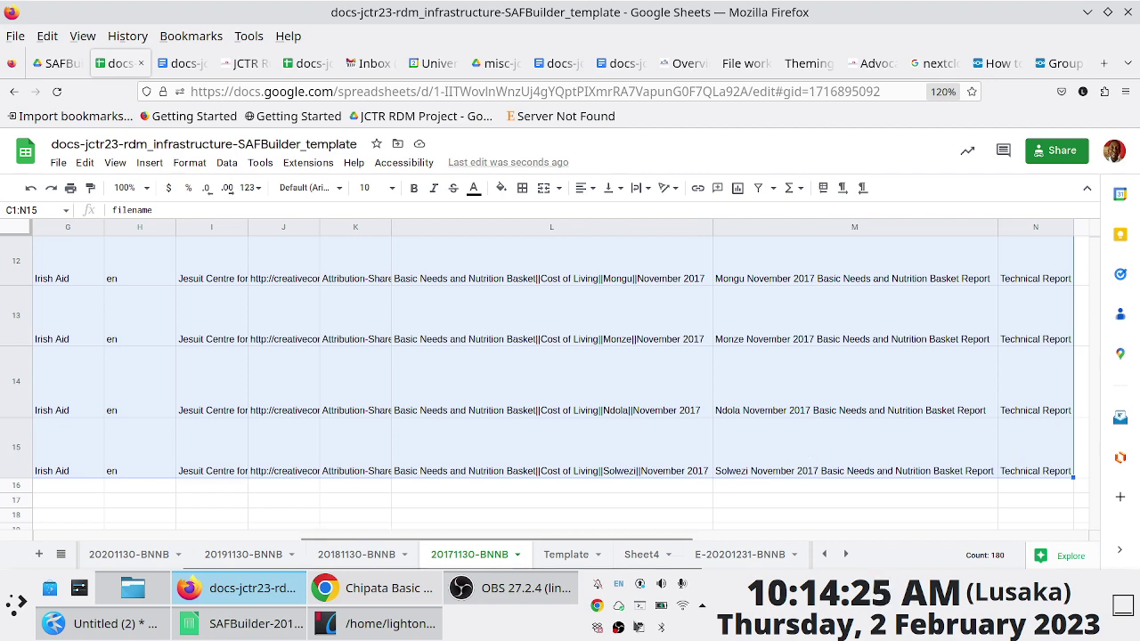
Switch to LibreOffice Calc, create a new spreadsheet and try to paste the template metadata from A1 with the automatic locale
left_click(245, 624)
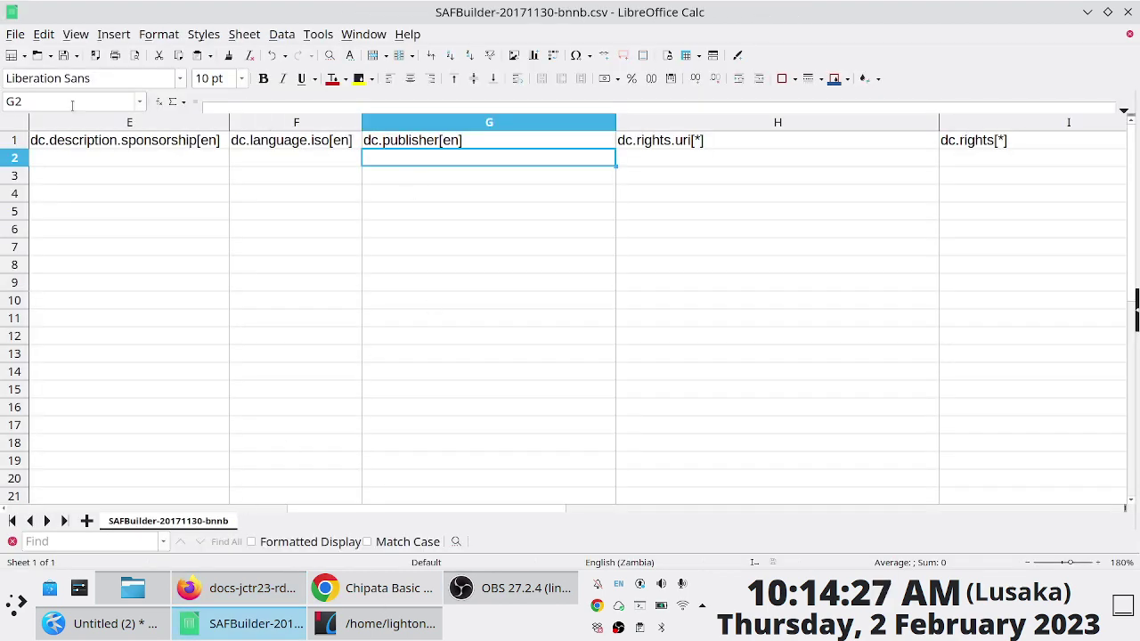
left_click(7, 55)
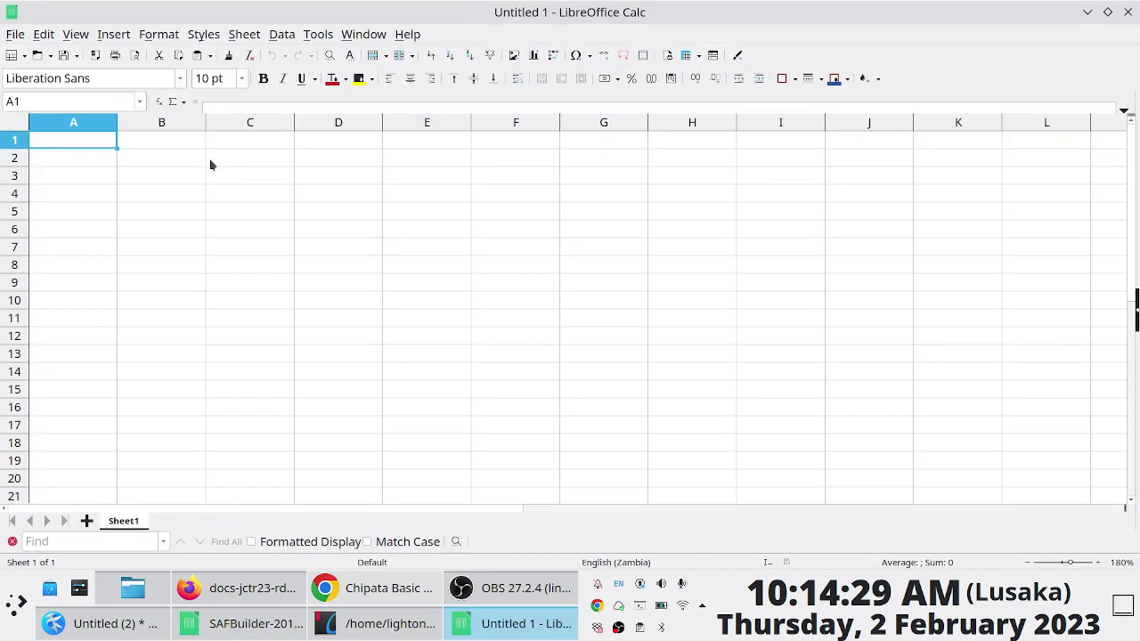
key("ctrl+v")
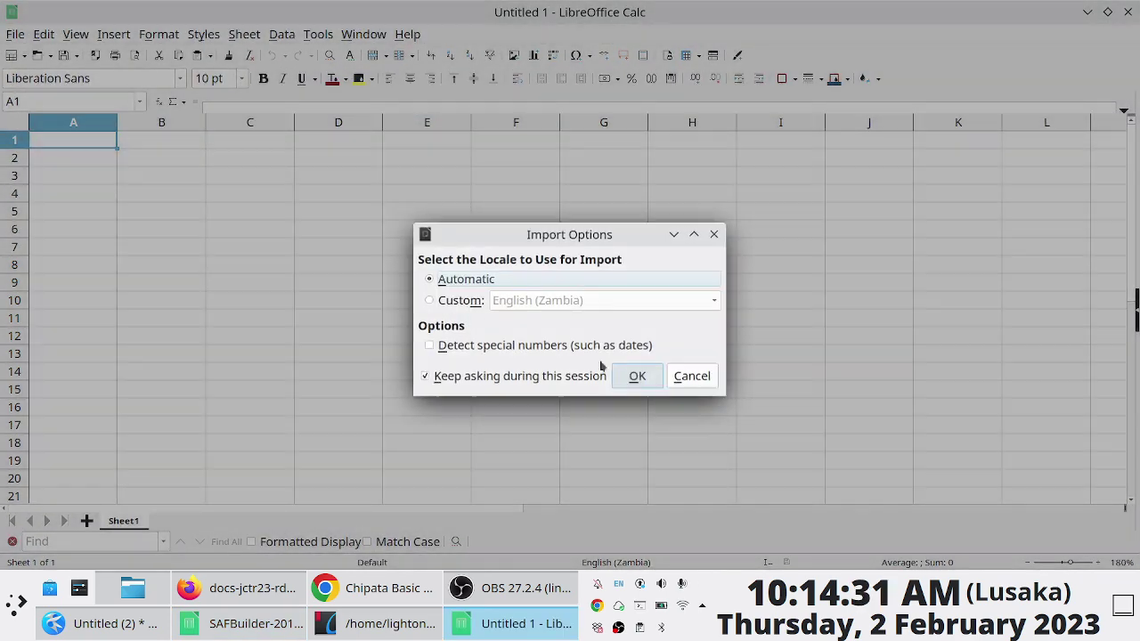
left_click(634, 377)
left_click(496, 227)
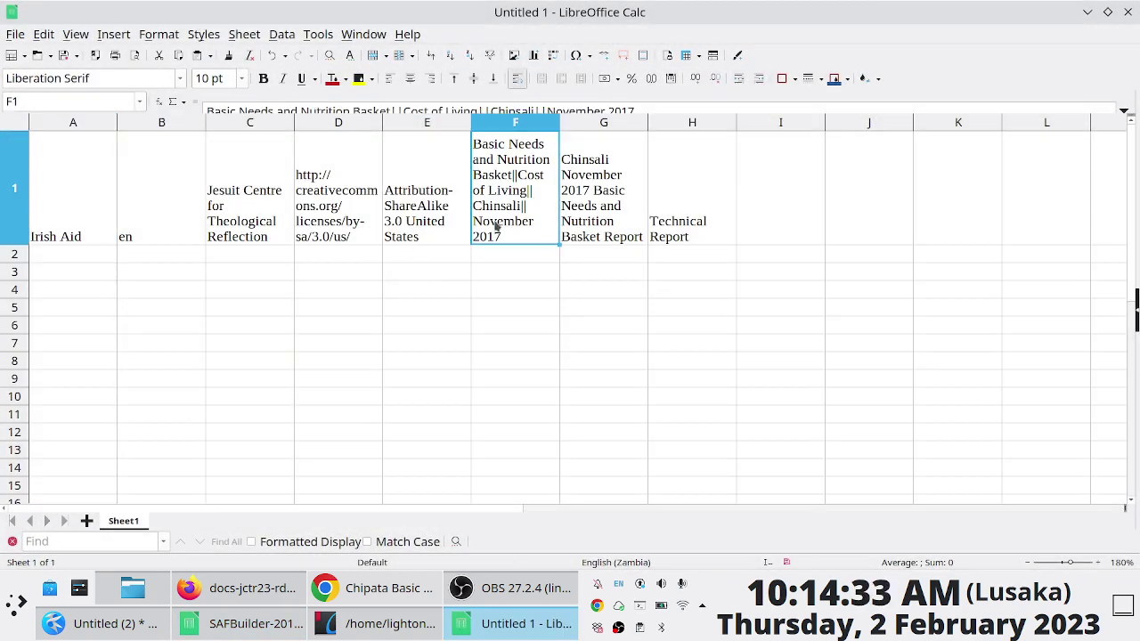
Undo the paste in the new spreadsheet, then switch back to the SAFBuilder template and go to cell A1
key("ctrl+z")
key("alt+Tab")
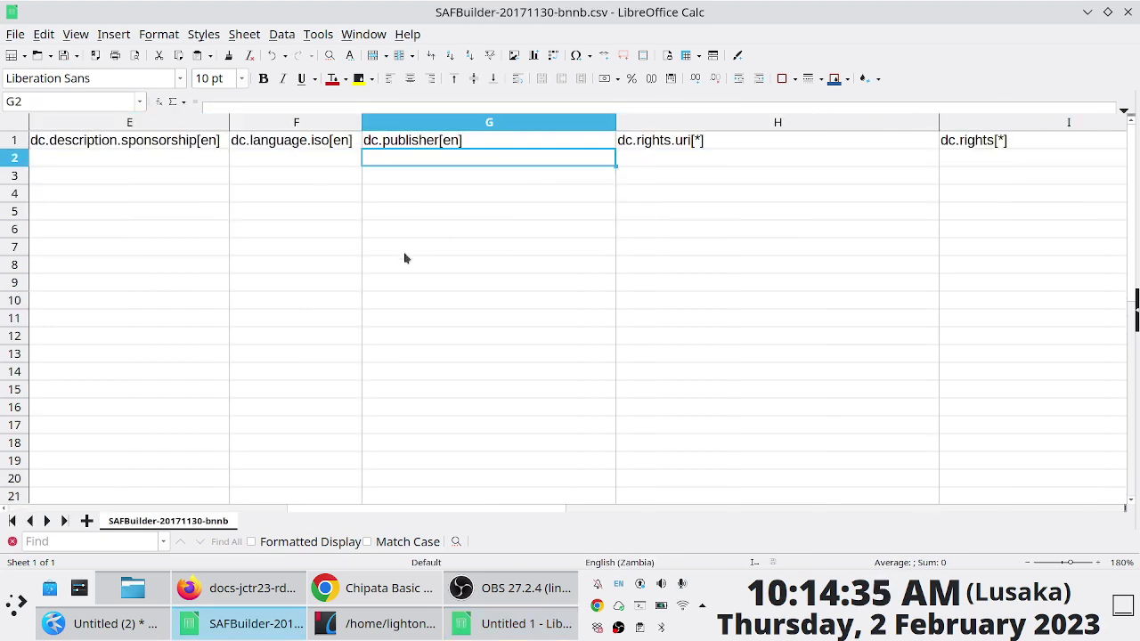
key("alt+Tab")
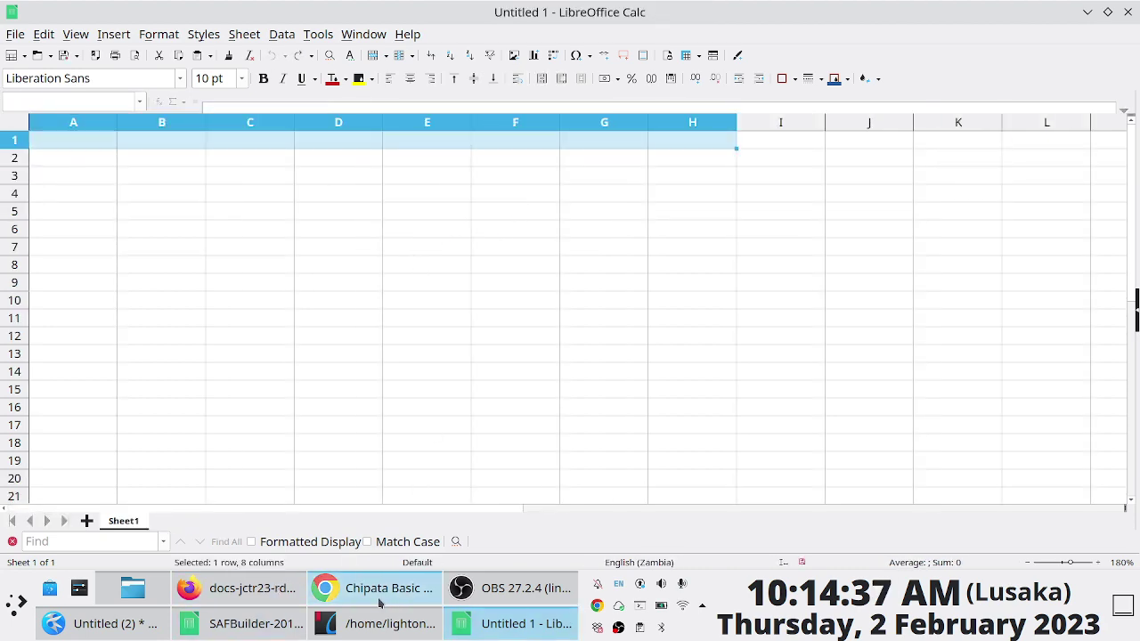
left_click(265, 589)
left_click(281, 408)
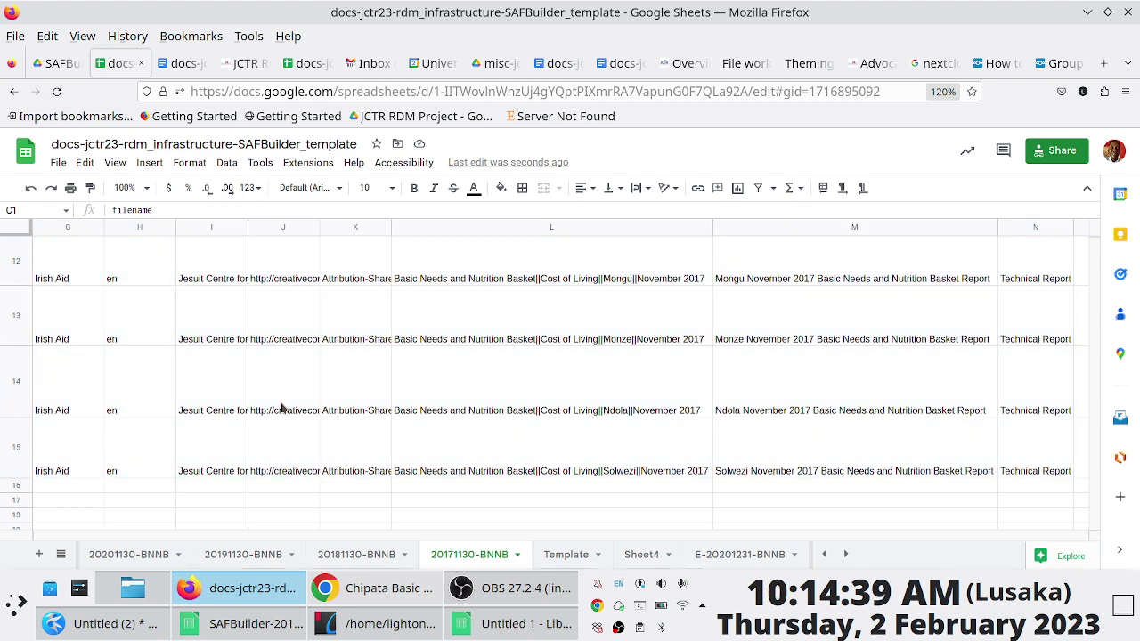
key("ctrl+Home")
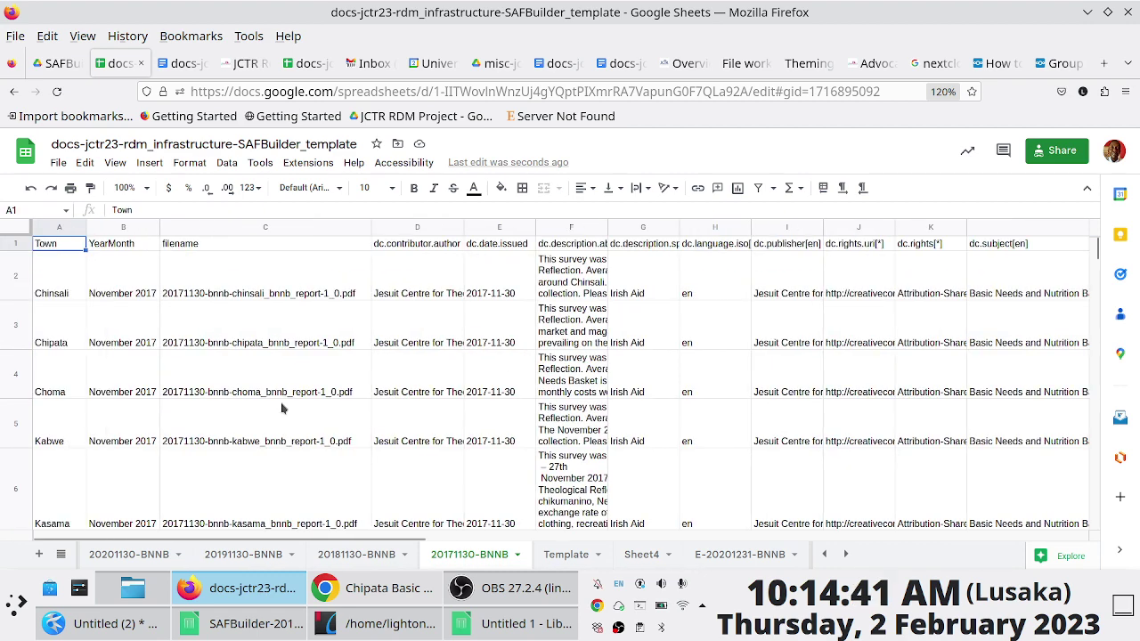
Copy the metadata block C1:N15, from the filename header through the Solwezi type cell
key("Right")
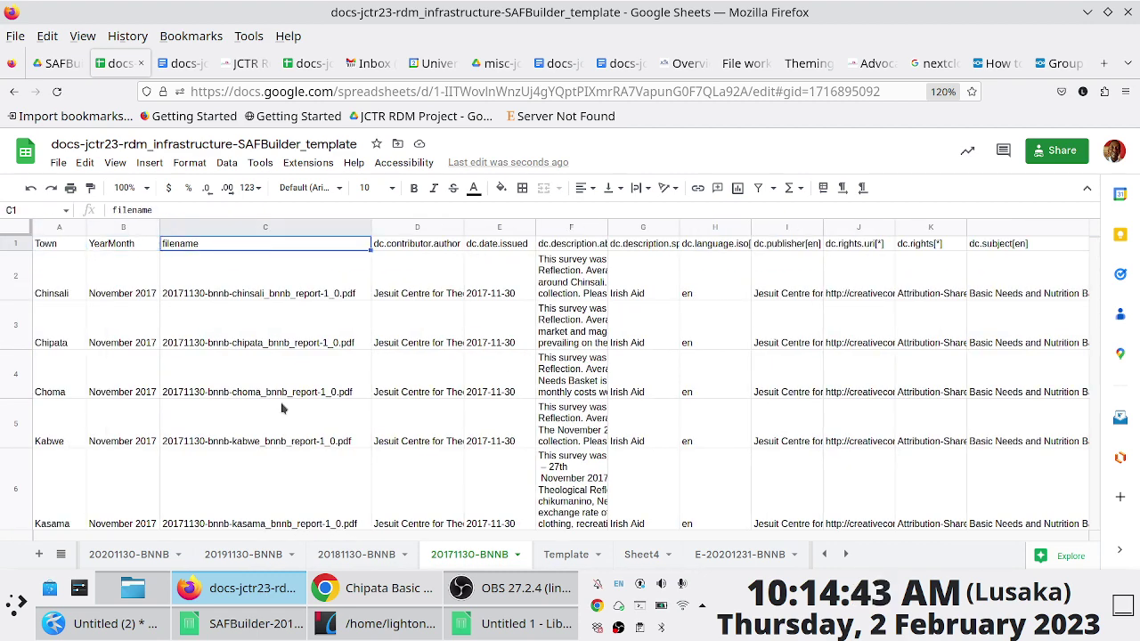
key("ctrl+shift+End")
key("ctrl+c")
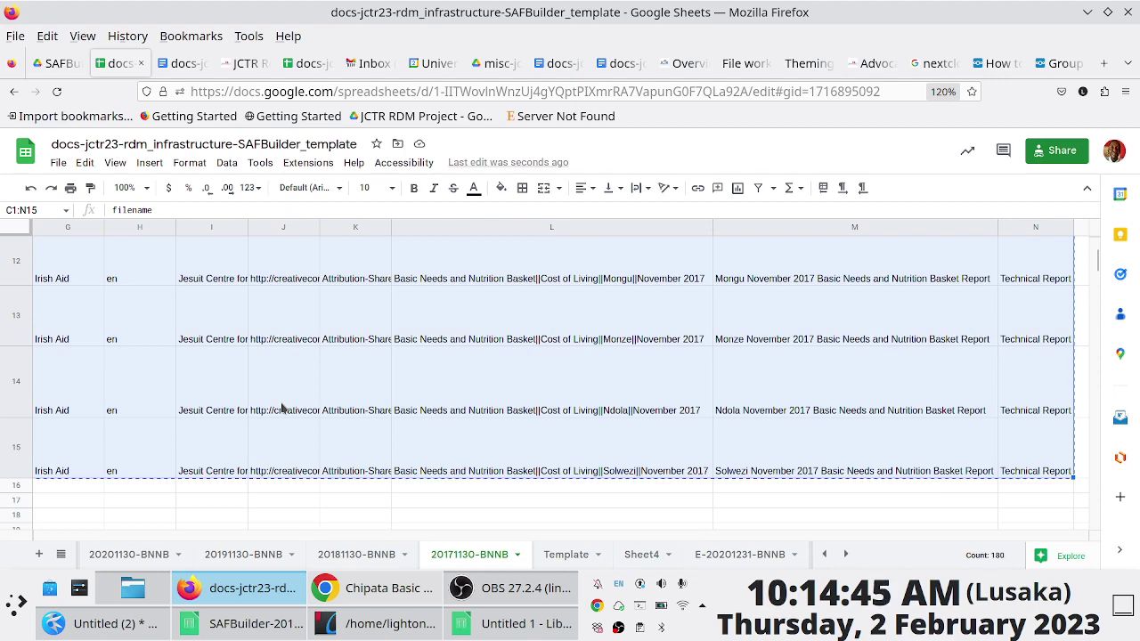
Switch to the untitled LibreOffice Calc spreadsheet and paste the copied metadata from cell A1 with the automatic locale
key("alt+Tab")
key("Left")
key("Left")
key("Left")
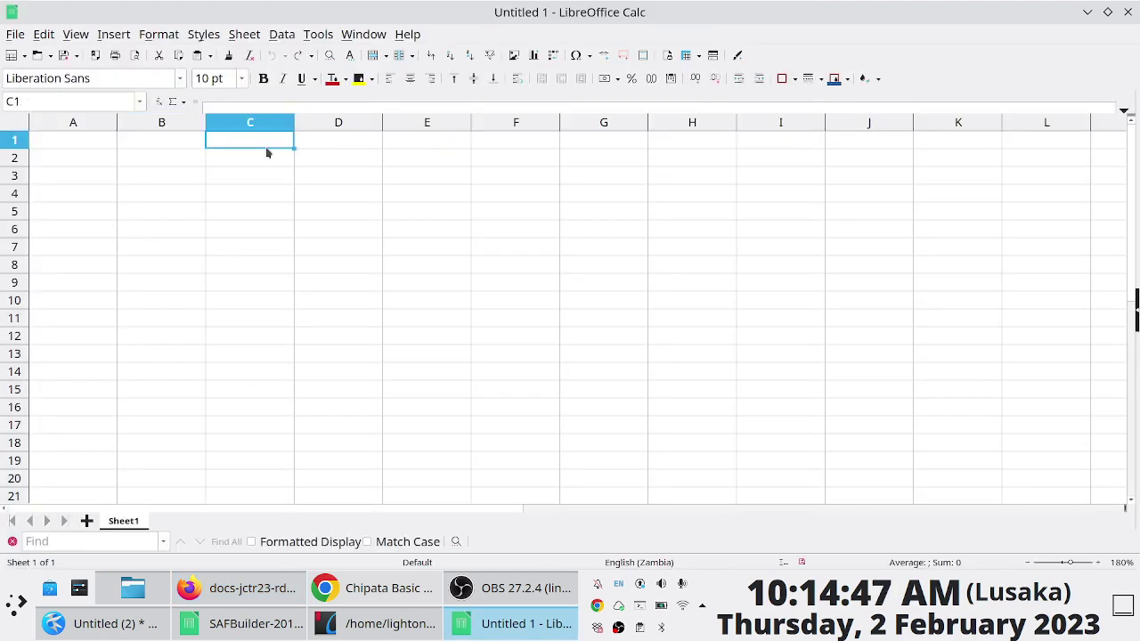
key("ctrl+v")
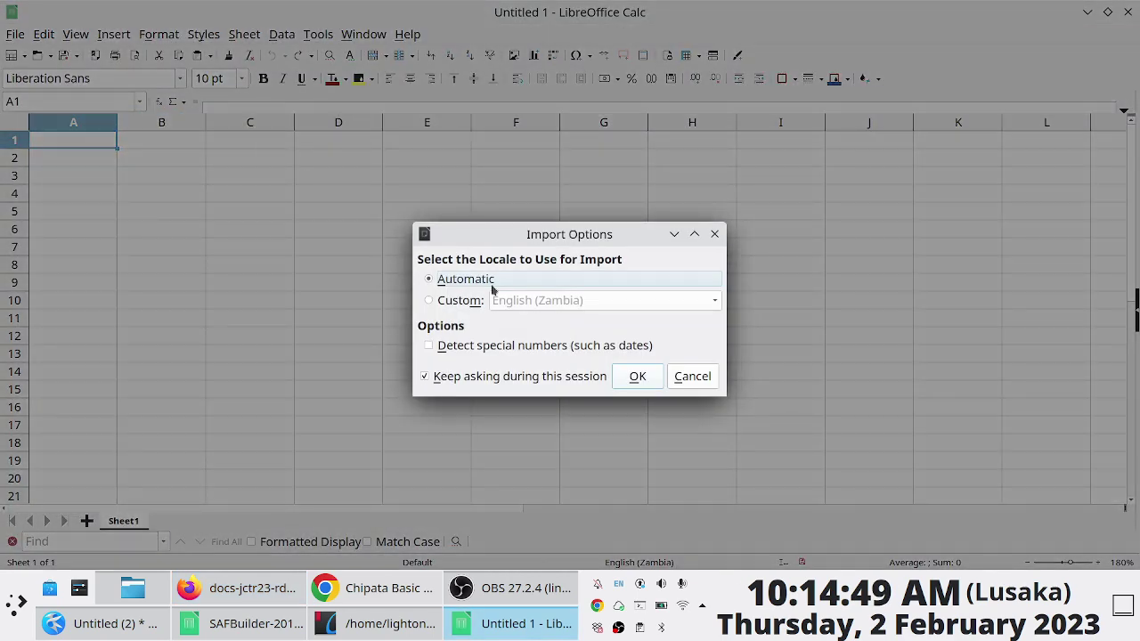
left_click(636, 376)
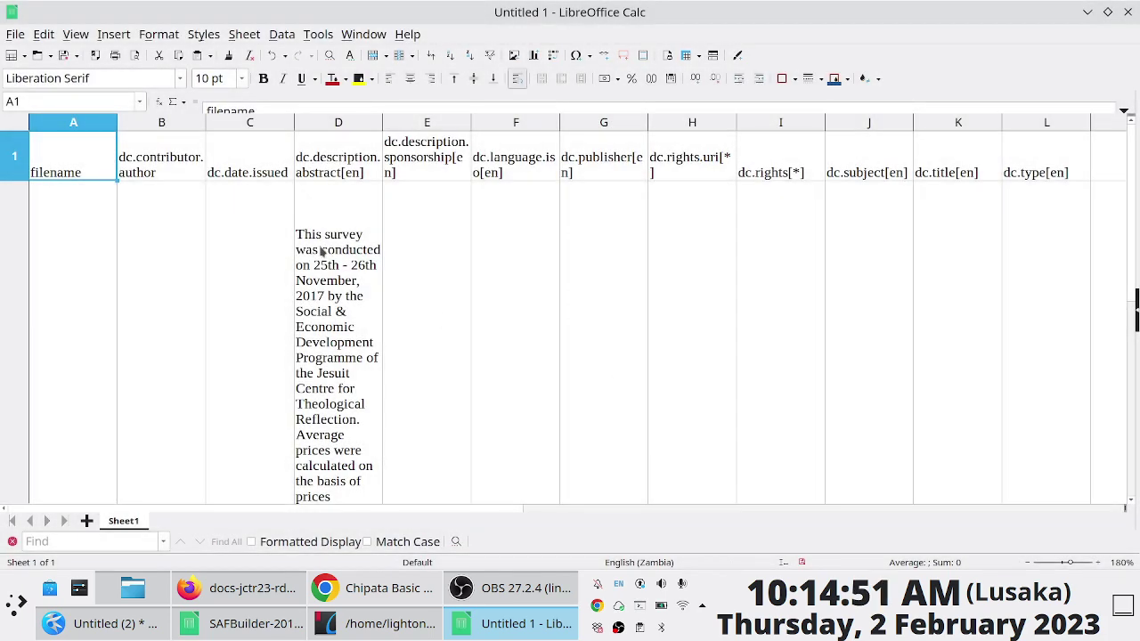
Select and copy the metadata rows A2:L15, leaving out the header row
key("Down")
key("shift+End")
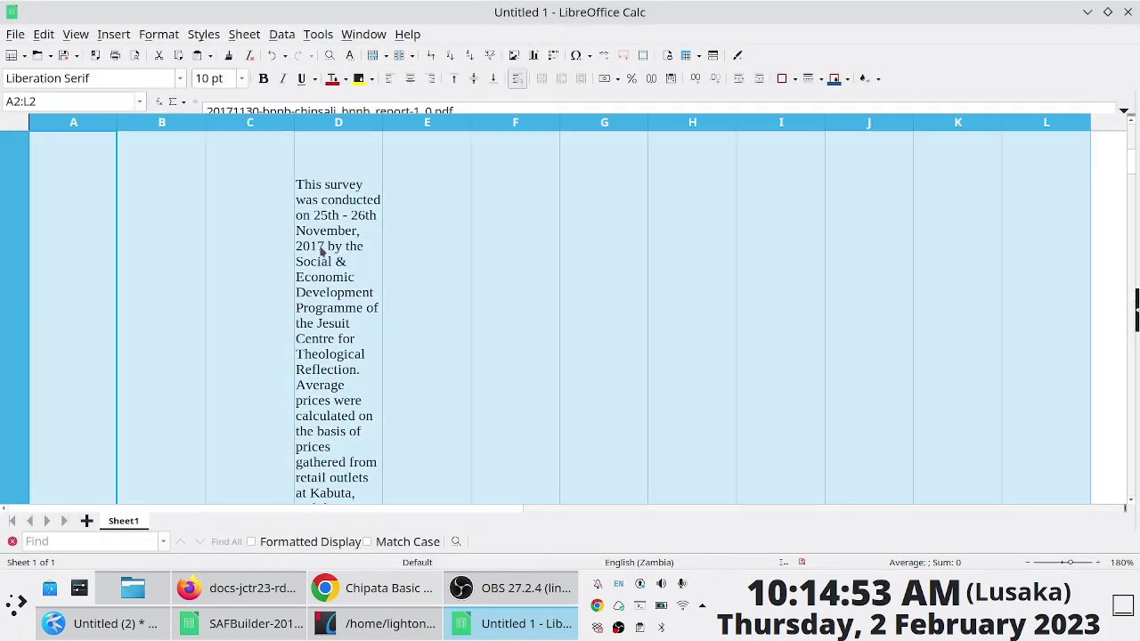
key("ctrl+shift+End")
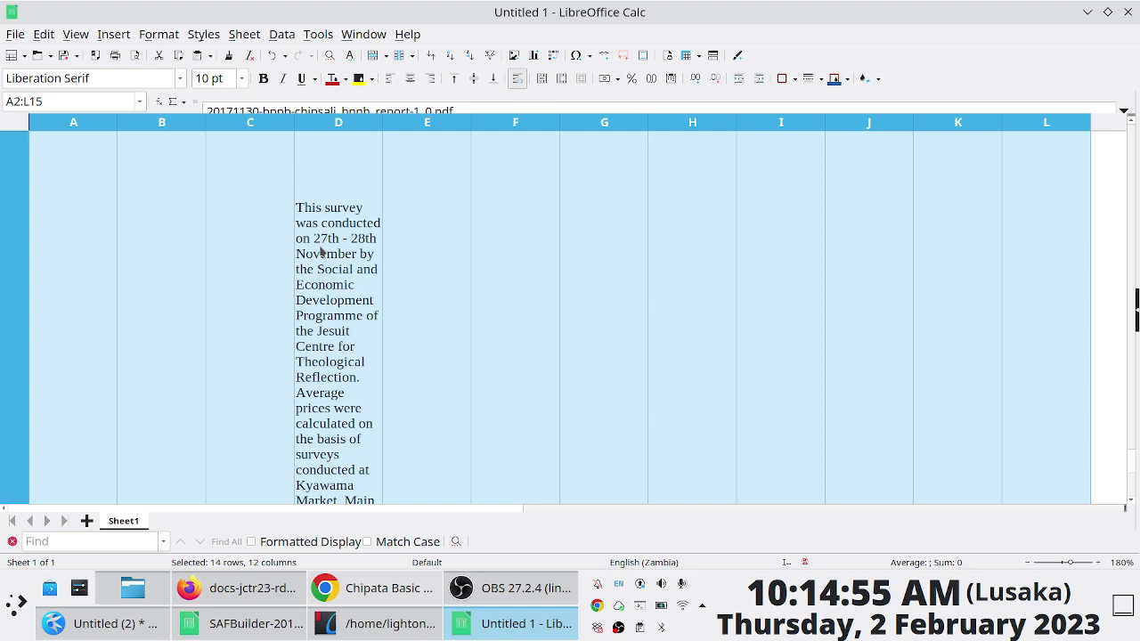
Switch to SAFBuilder-20171130-bnnb.csv and paste the copied metadata rows from cell A2, below the headers
key("alt+Tab")
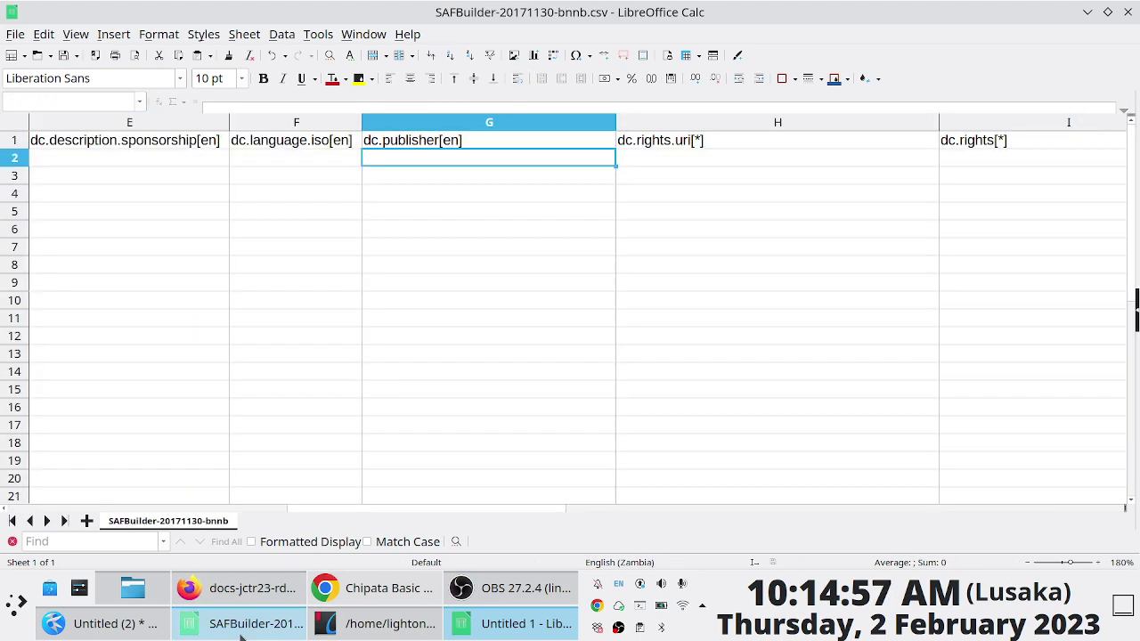
key("Home")
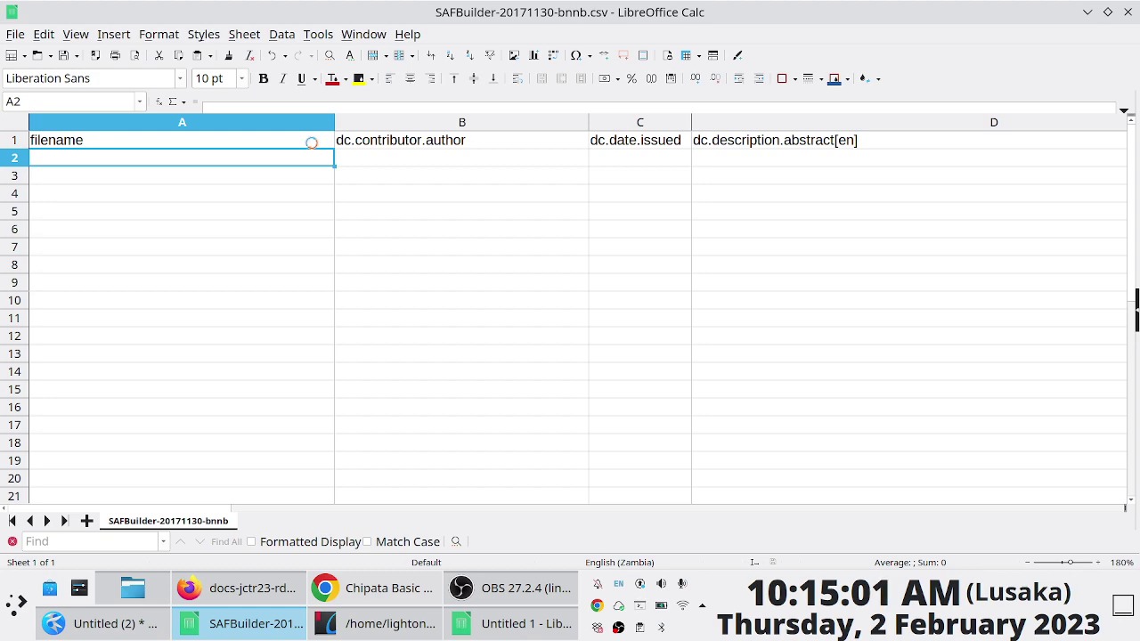
key("ctrl+v")
Check the pasted metadata across the Chinsali row, from the author column onward, and return to its filename cell
key("Right")
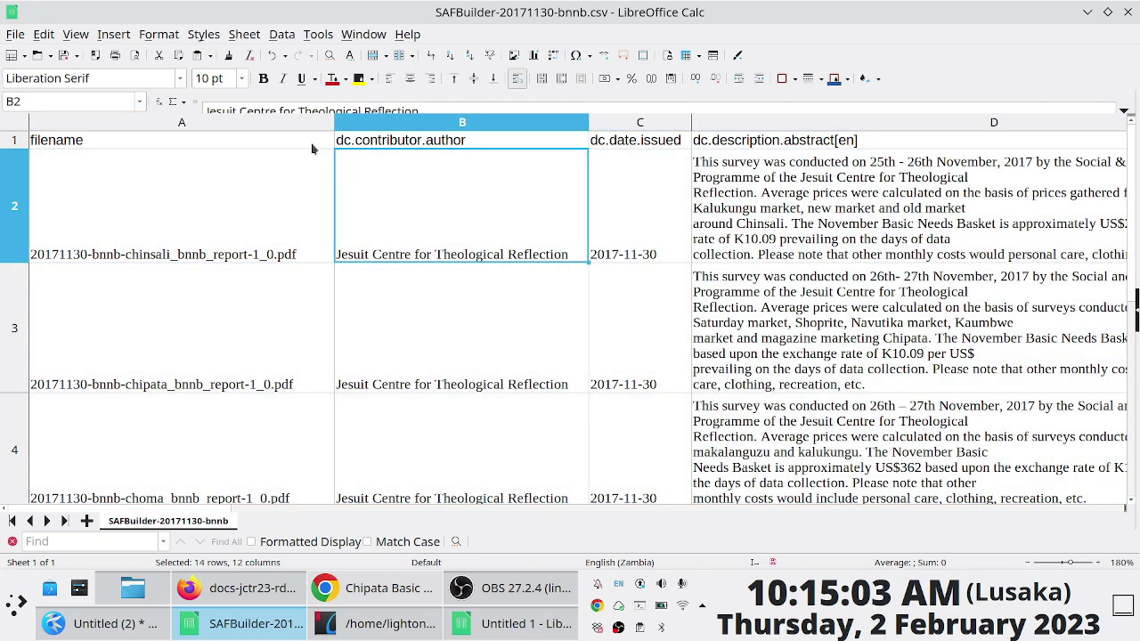
key("Right")
key("Right")
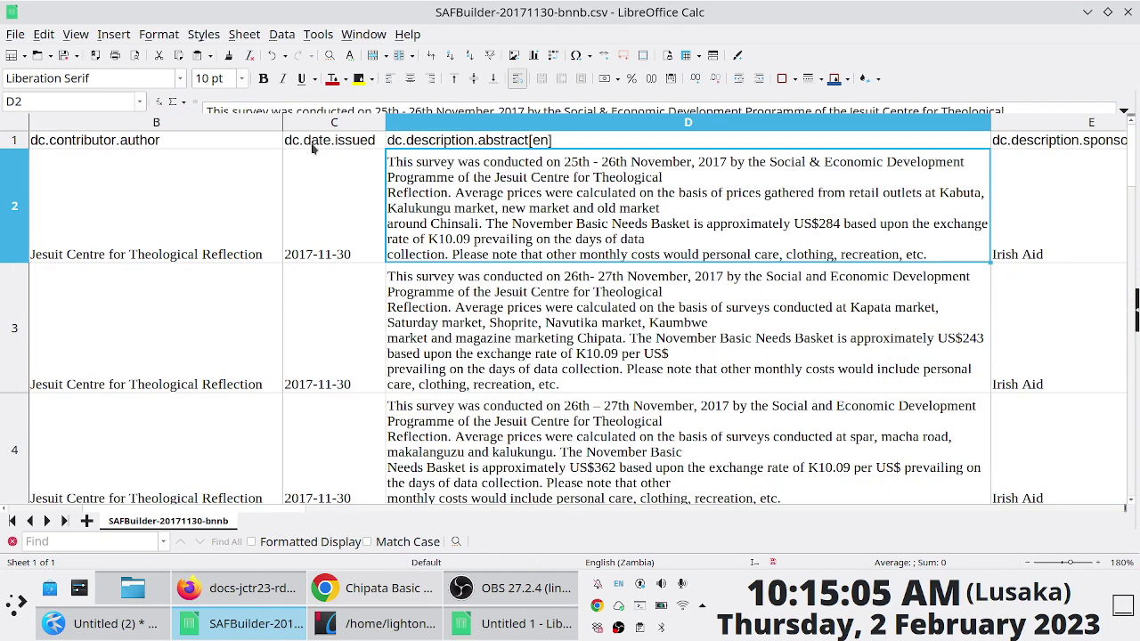
key("Right")
key("Right")
key("Right")
key("Right")
key("Right")
key("Right")
key("Left")
key("Left")
key("Left")
key("Left")
key("Left")
key("Left")
key("Left")
key("Left")
key("Left")
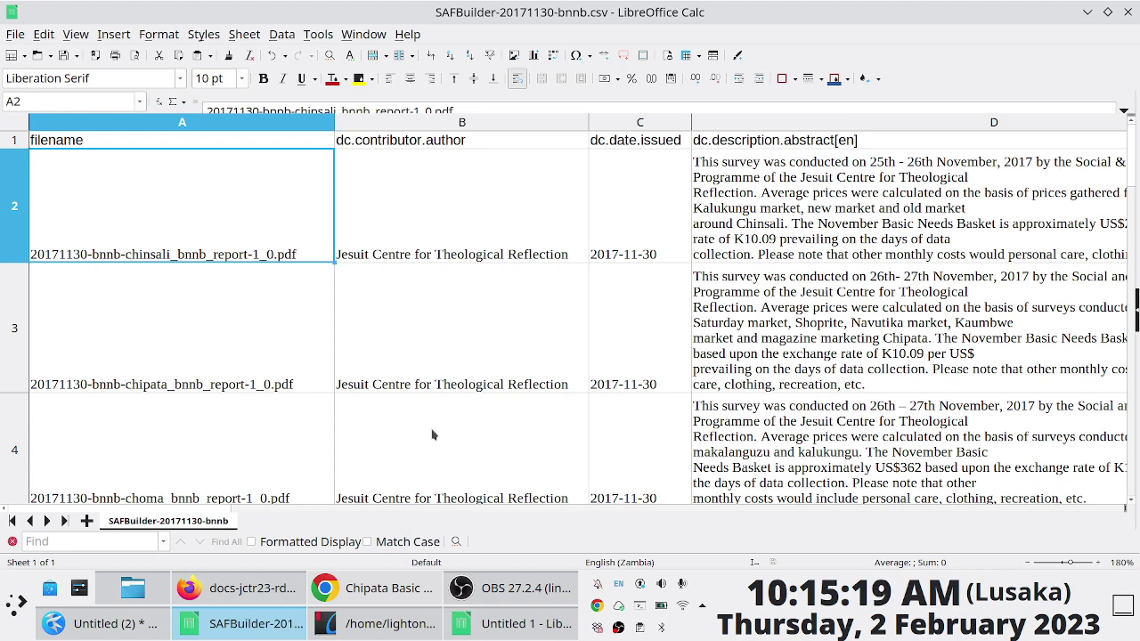
Open the drop-down terminal and list the files in the 20171130-bnnb reports folder
key("F12")
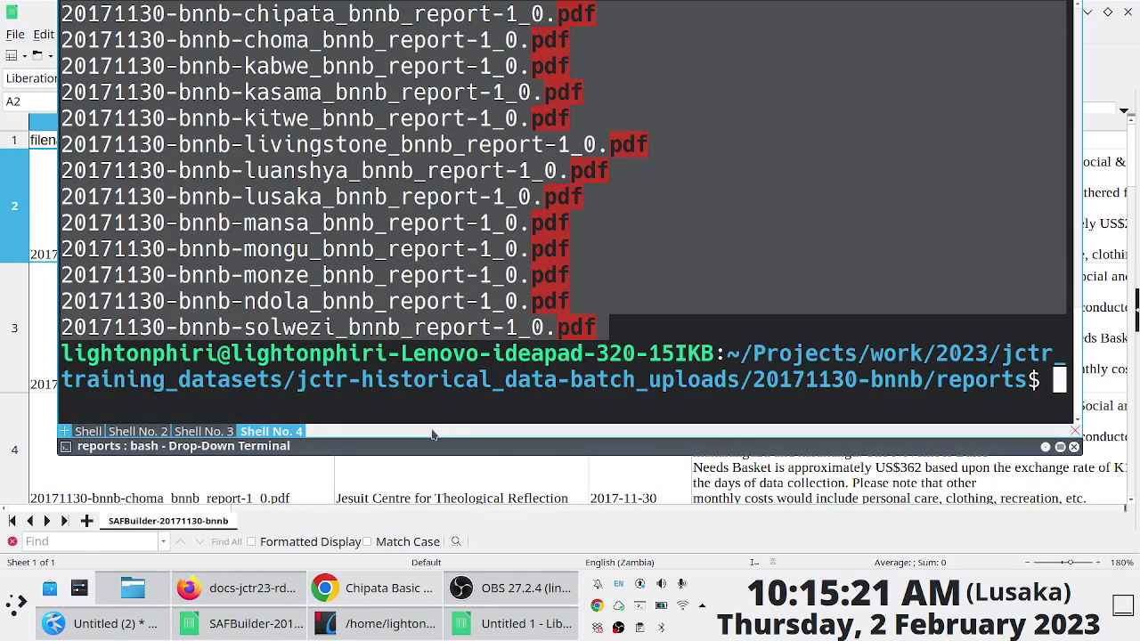
type("ls")
key("Return")
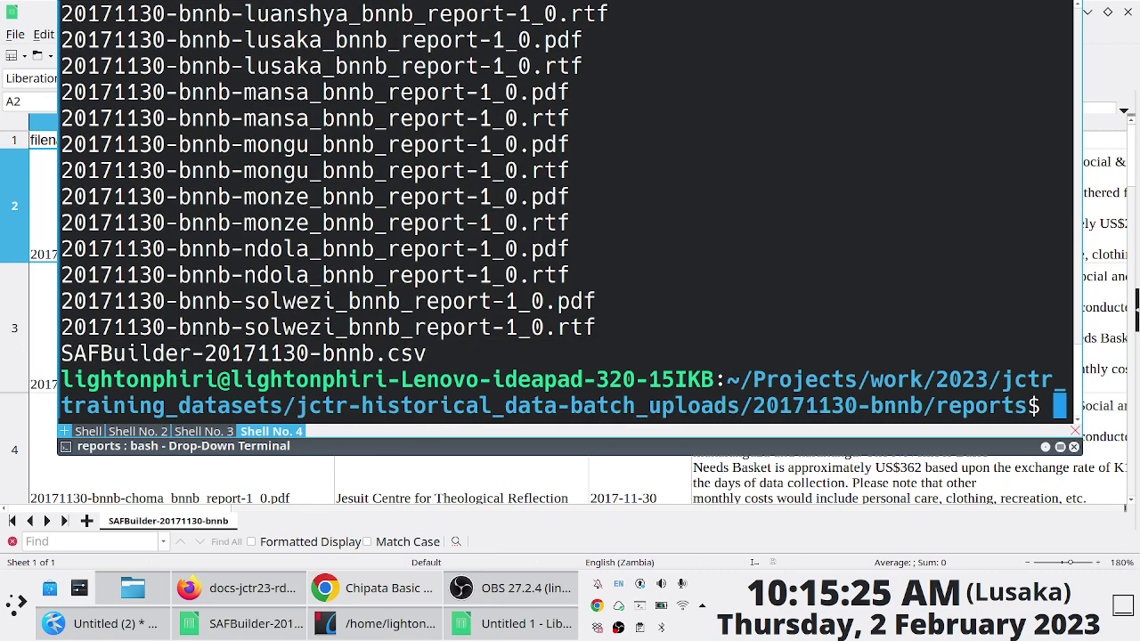
Go to the terminal session in the SAFBuilder folder, clear its output and list the folder's files
key("shift+Left")
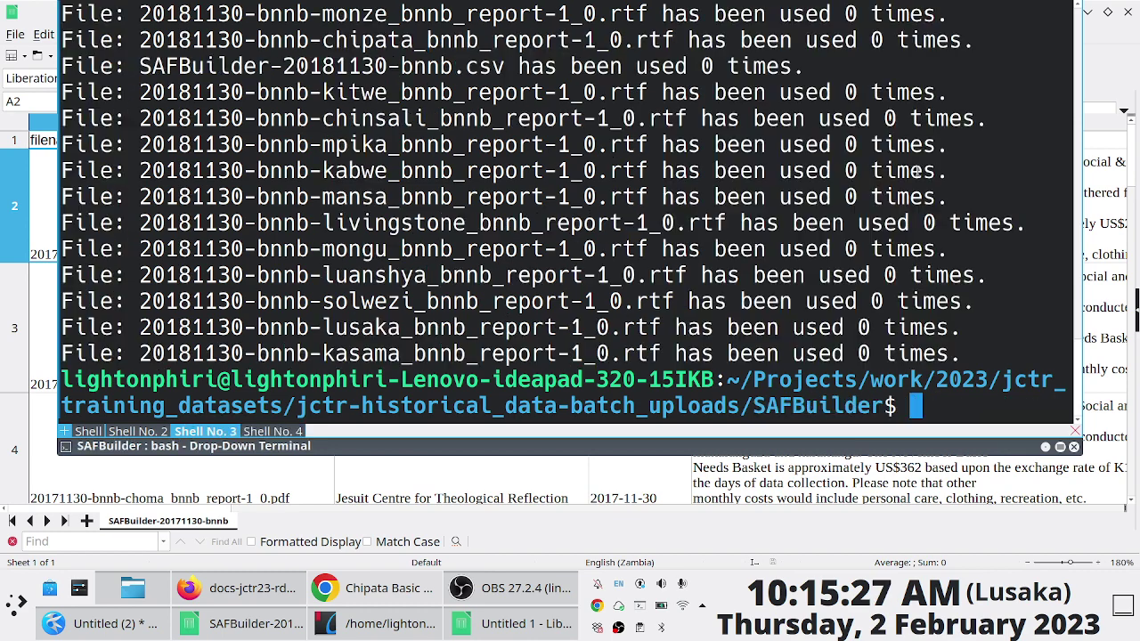
type("ls")
key("Return")
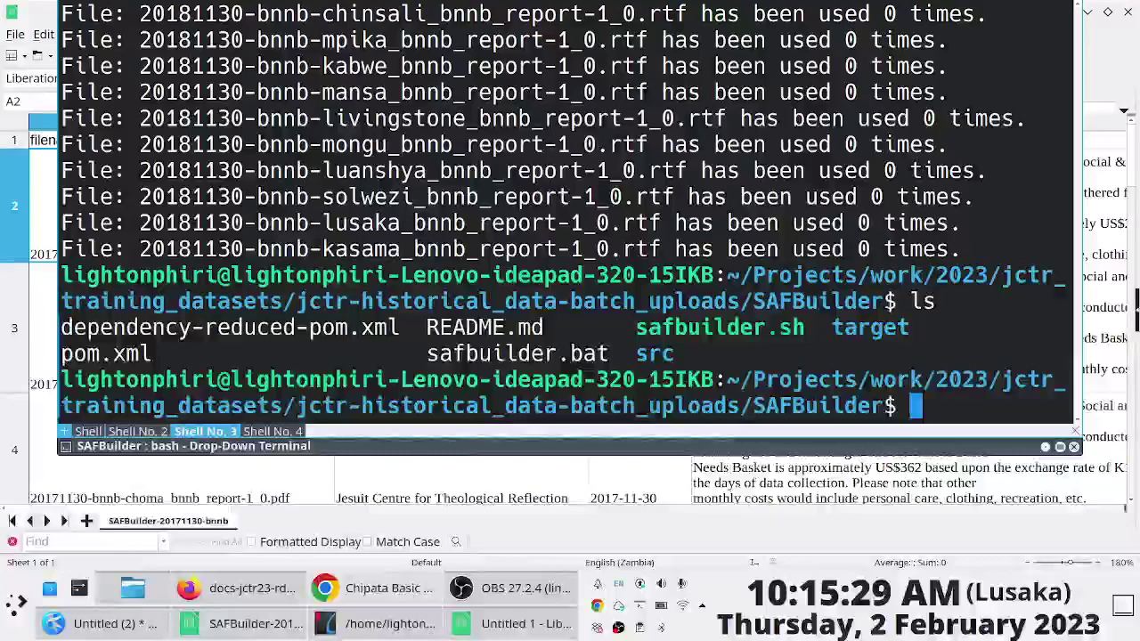
type("clear")
key("Return")
type("ls")
key("Return")
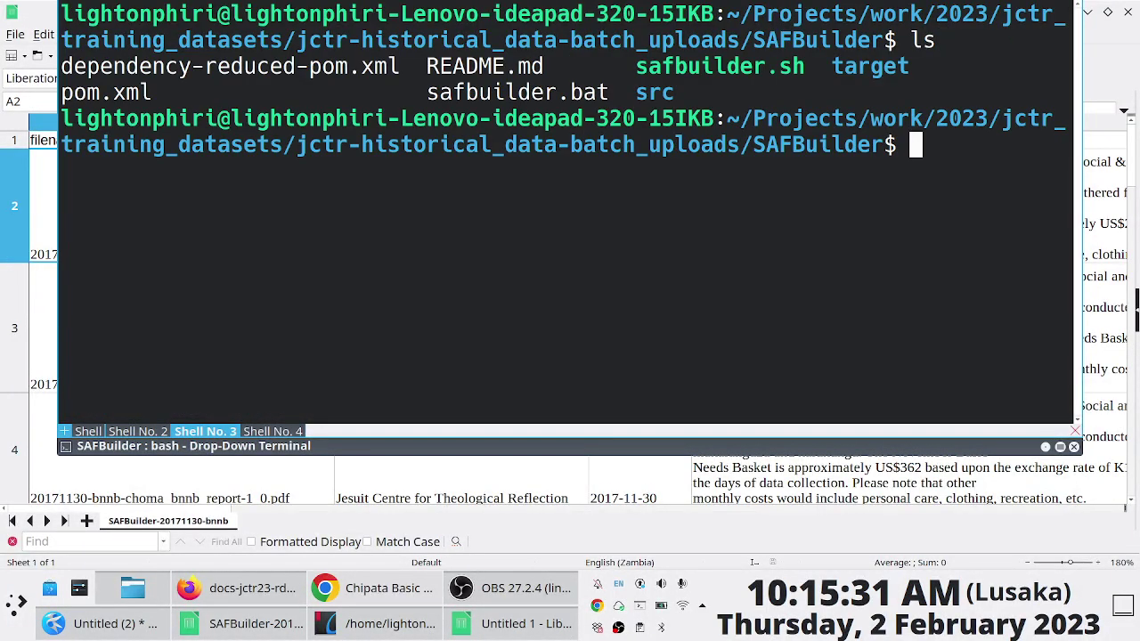
key("F12")
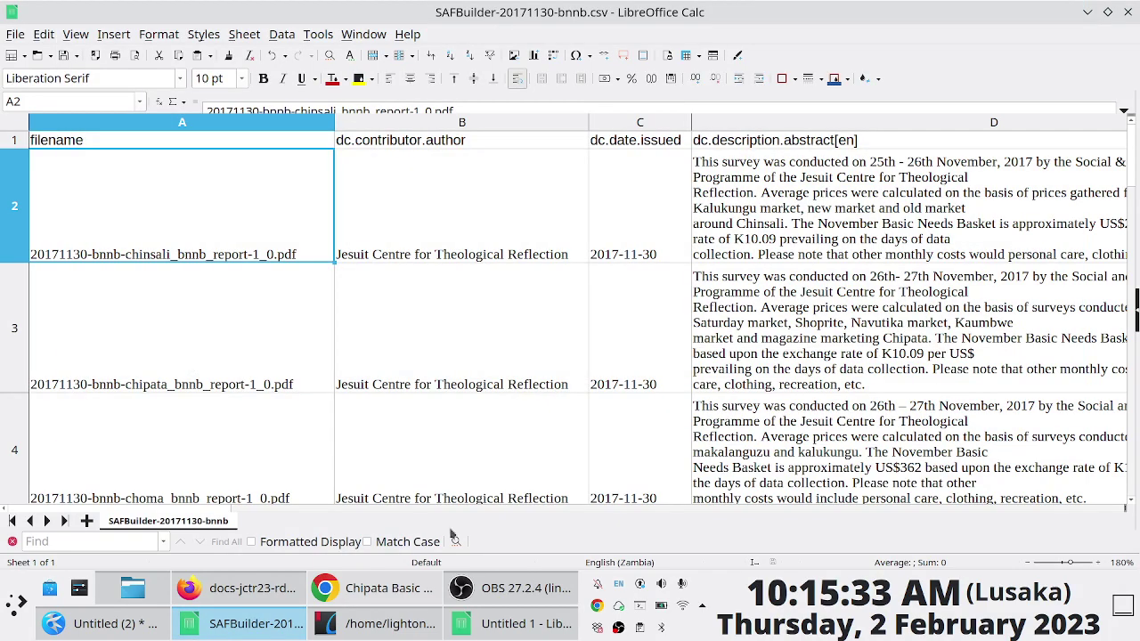
left_click(377, 595)
left_click(378, 595)
key("F12")
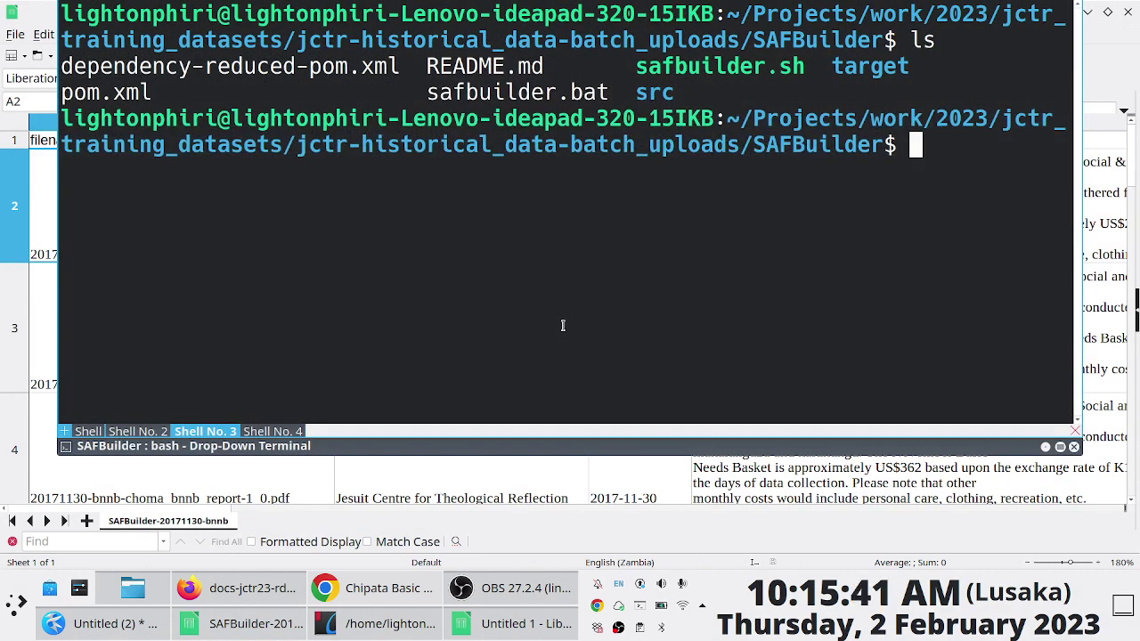
type("./safbuilder.sh")
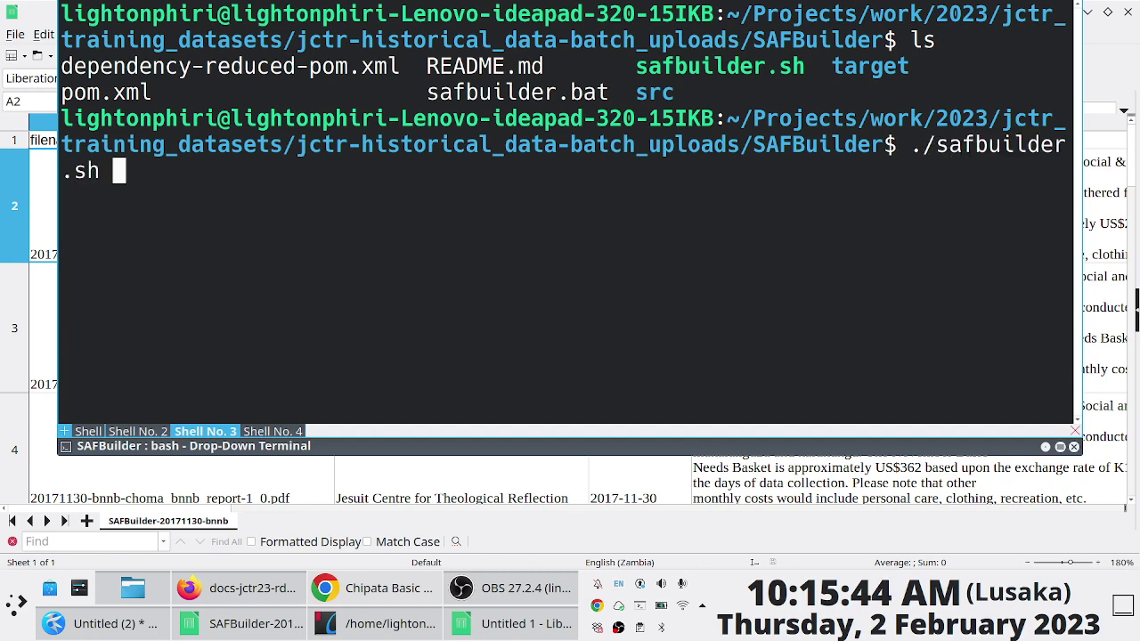
key("Return")
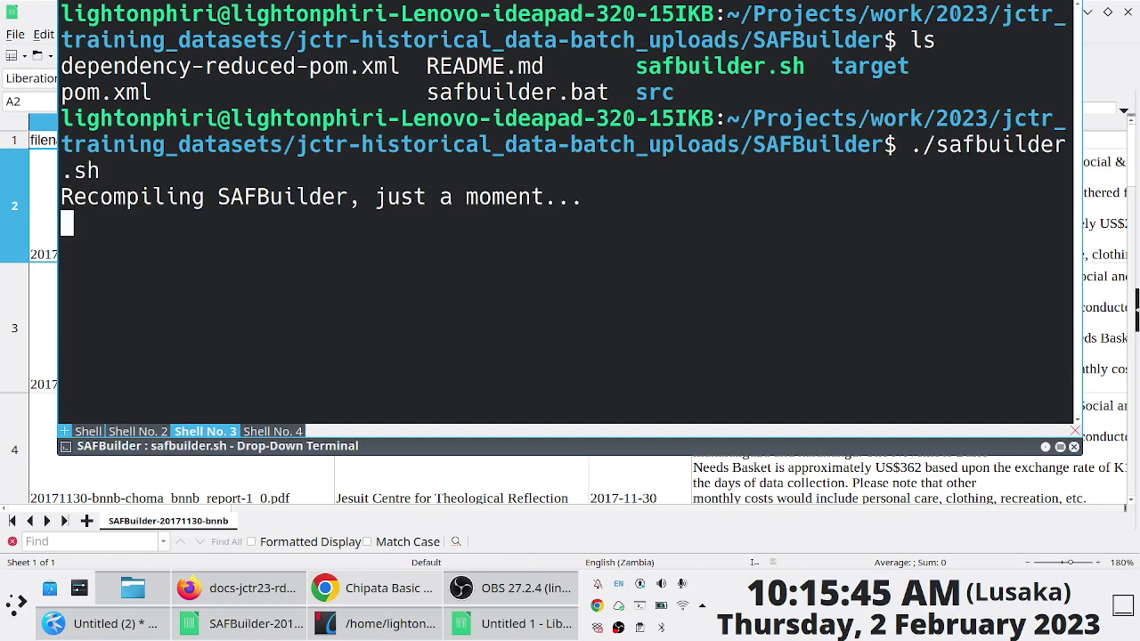
key("ctrl+c")
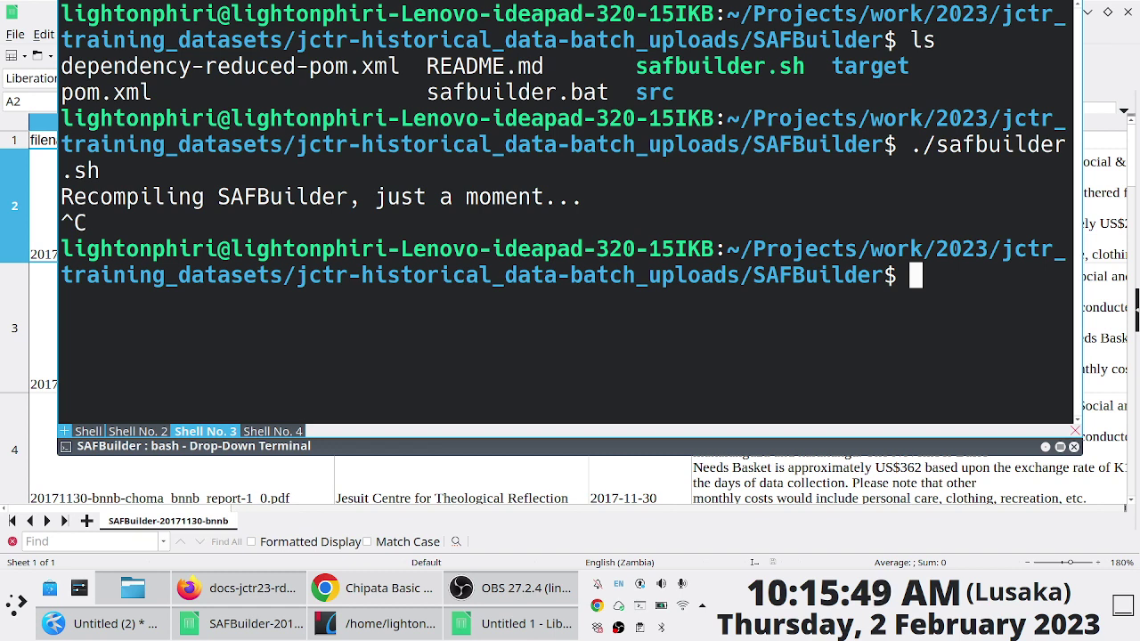
Clear the terminal and recall the earlier ./safbuilder.sh command with -c for SAFBuilder-20181130-bnnb.csv and the -z option
type("clear")
key("Return")
key("Return")
type("clear")
key("Up")
key("Up")
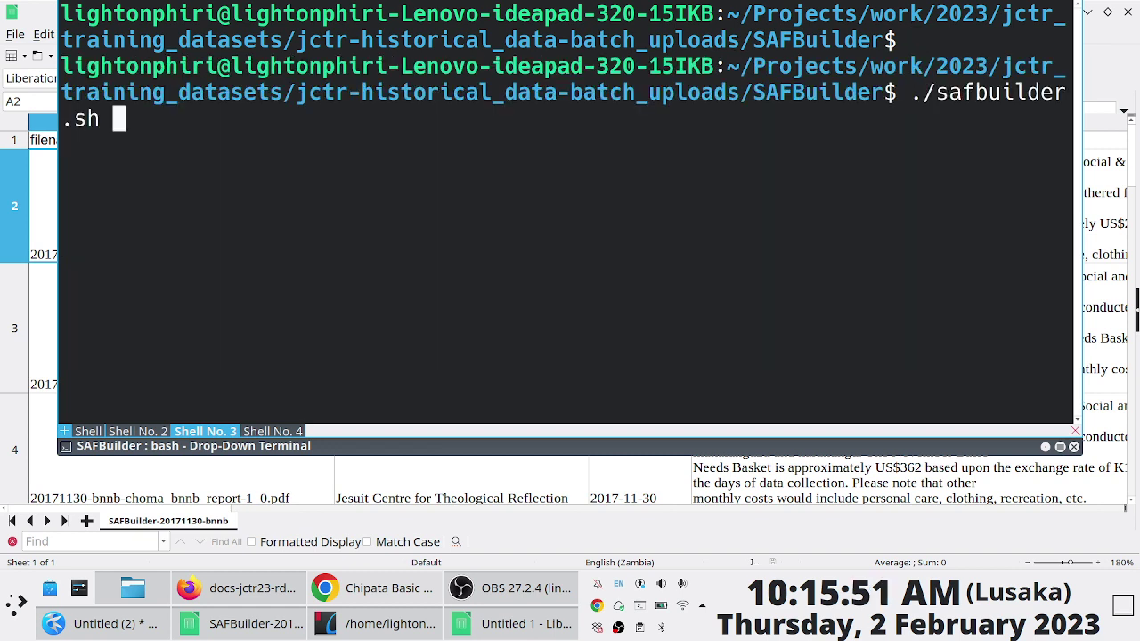
key("Up")
key("Up")
key("Up")
key("Up")
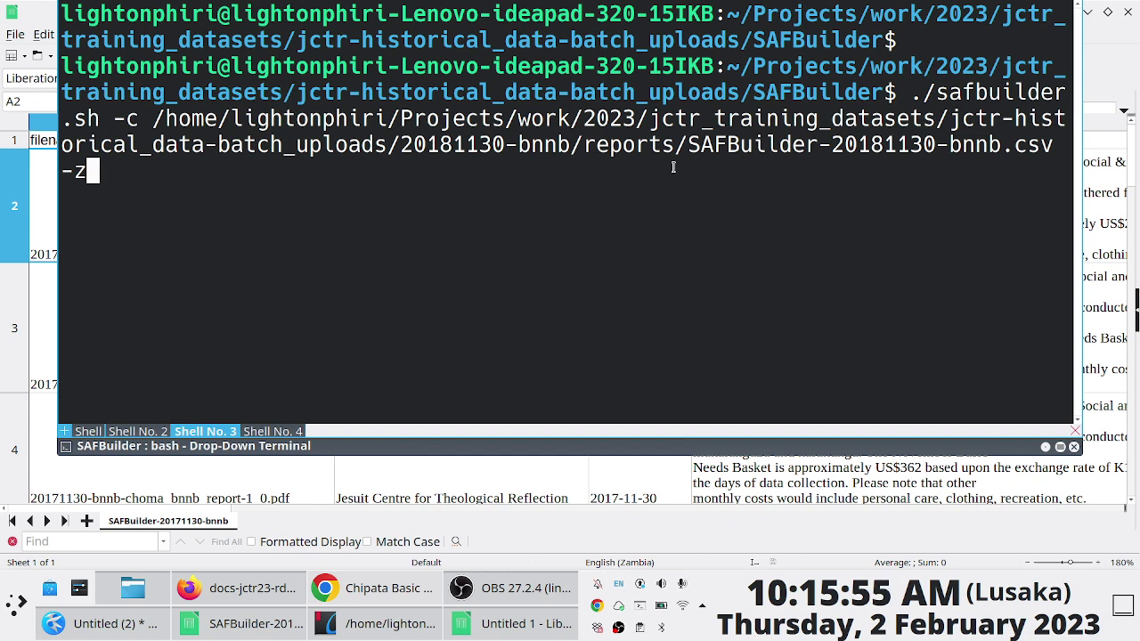
Change the CSV file name in the recalled command to SAFBuilder-20171130-bnnb.csv
key("Left")
key("Left")
key("Left")
key("Left")
key("Left")
key("Left")
key("Left")
key("Left")
key("Left")
key("Left")
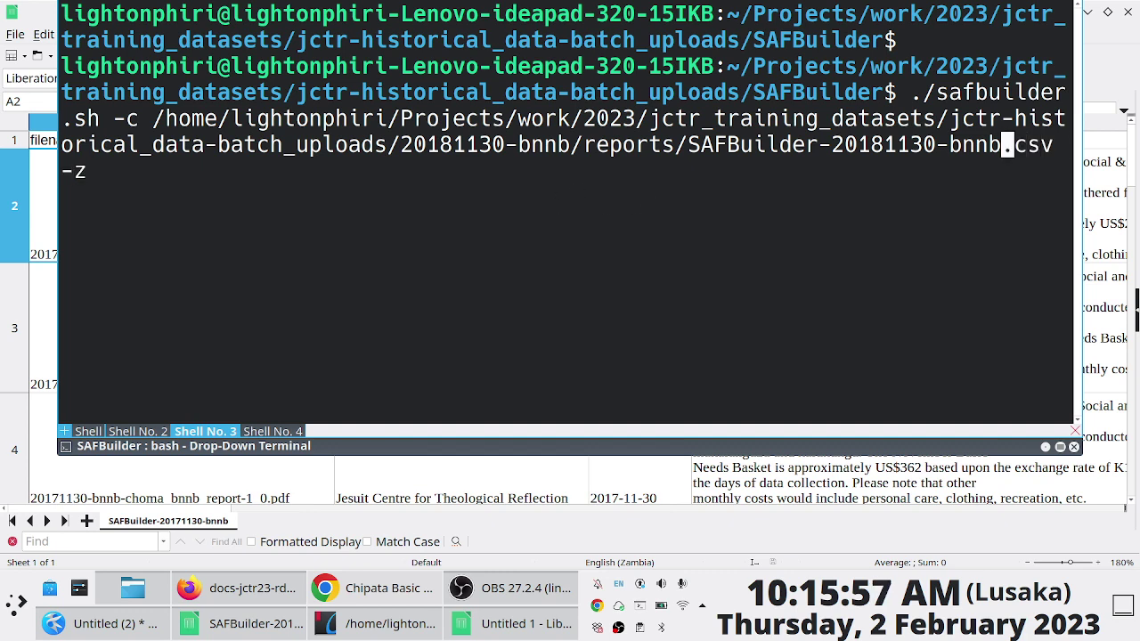
key("Left")
key("Left")
key("Left")
key("Left")
key("Left")
key("Left")
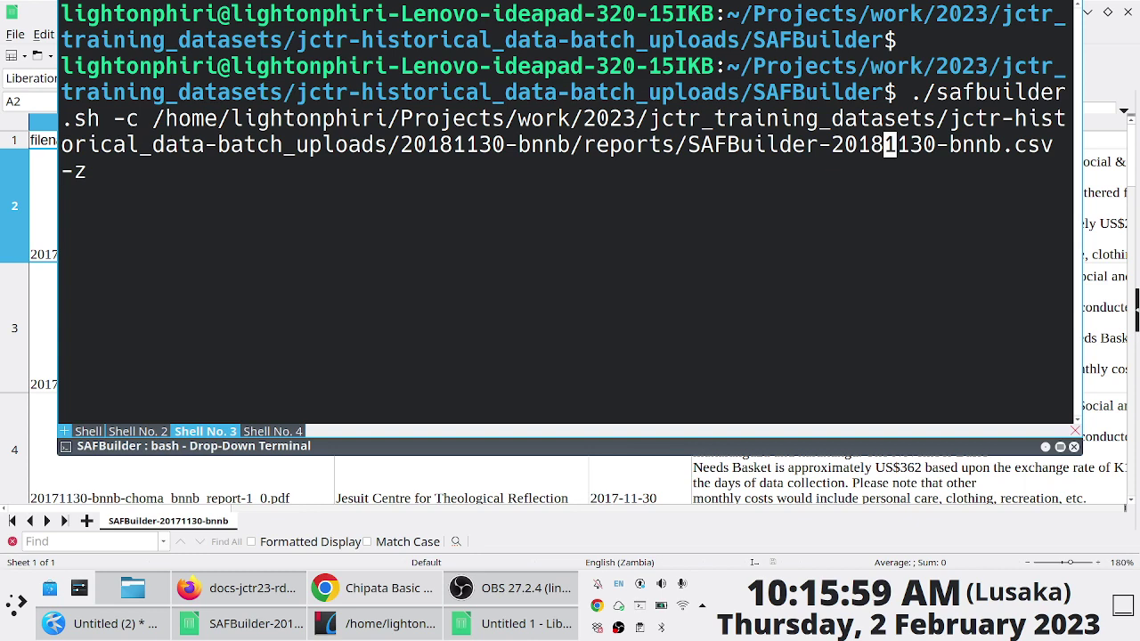
key("BackSpace")
type("7")
key("F12")
left_click(363, 219)
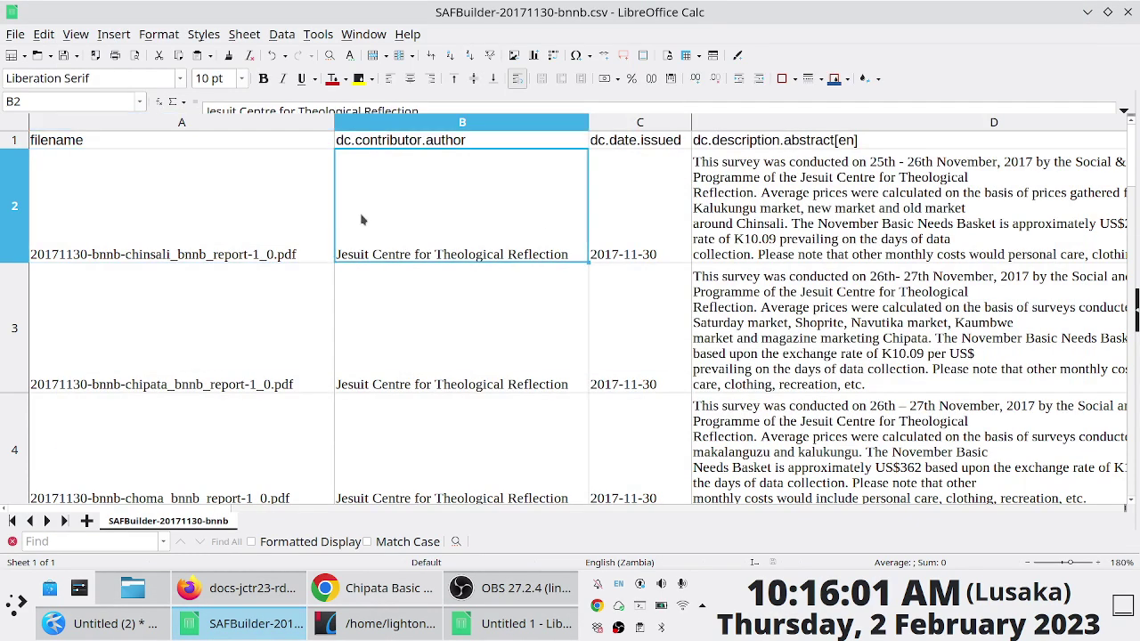
left_click(250, 223)
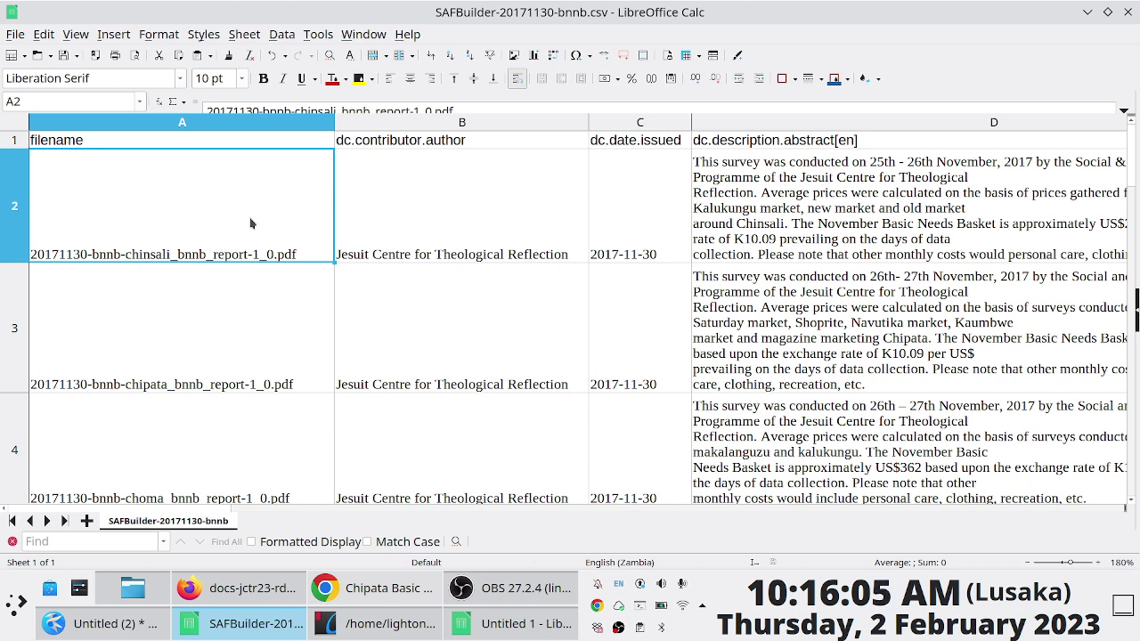
Return to the terminal and change the batch folder in the command's CSV path to 20171130-bnnb, keeping the -z option
key("F12")
key("Left")
key("Left")
key("Left")
key("Left")
key("Left")
key("Left")
key("Left")
key("Left")
key("Left")
key("Left")
key("Left")
key("Left")
key("Left")
key("Left")
key("Left")
key("Left")
key("Left")
key("Left")
key("Left")
key("Left")
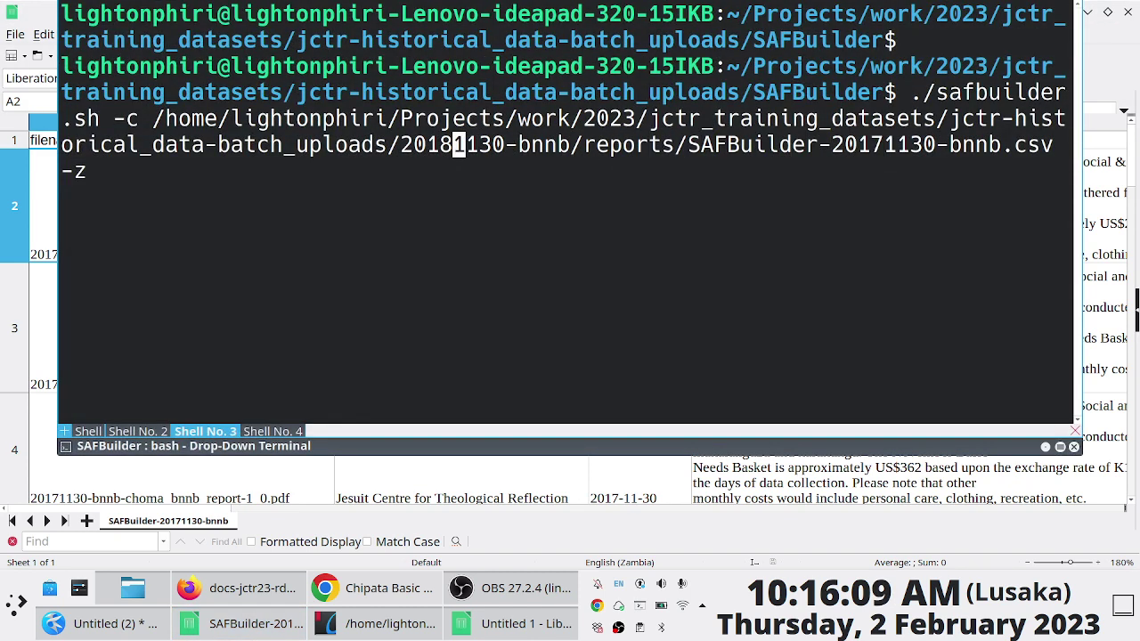
key("BackSpace")
type("7")
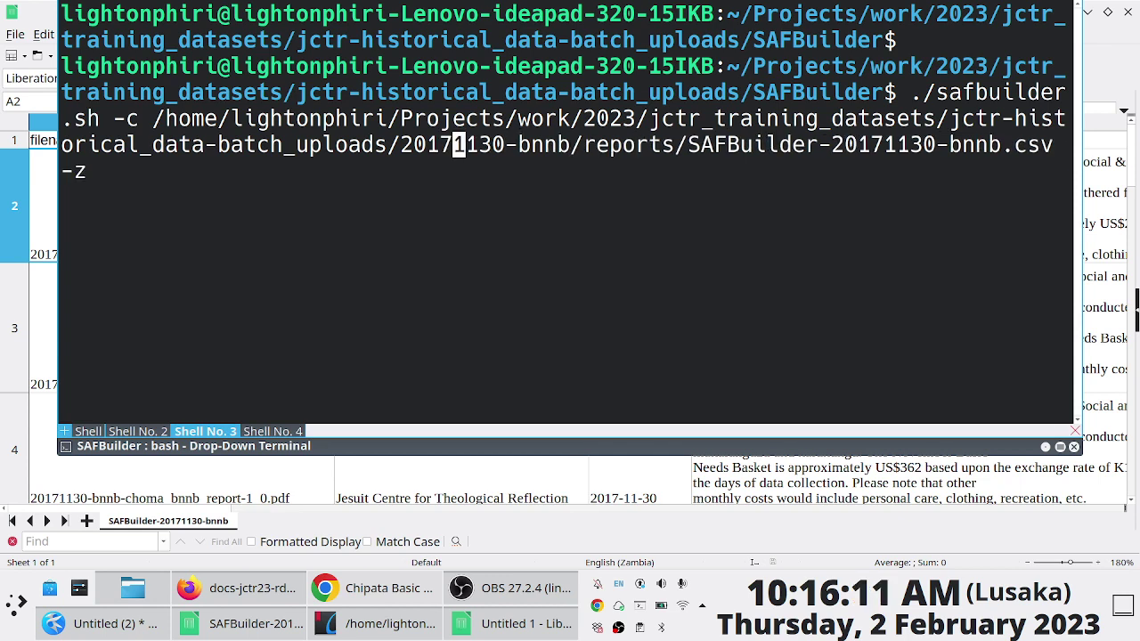
key("End")
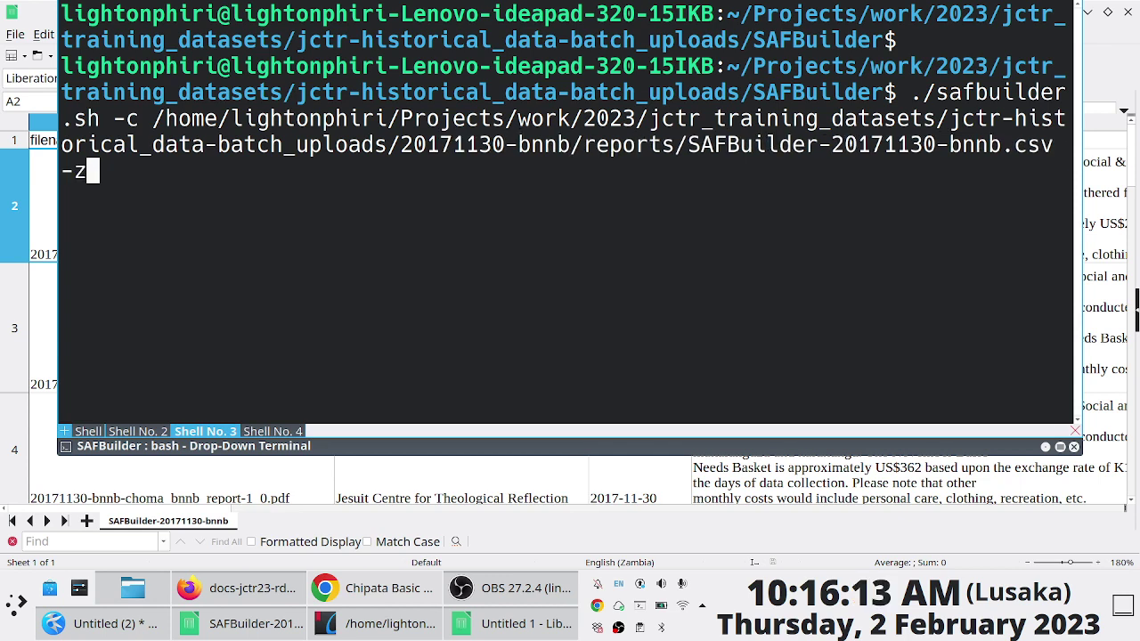
Switch to the Dolphin file manager and look through the 20171130-bnnb reports folder for the CSV, PDF and RTF files
key("F12")
left_click(147, 590)
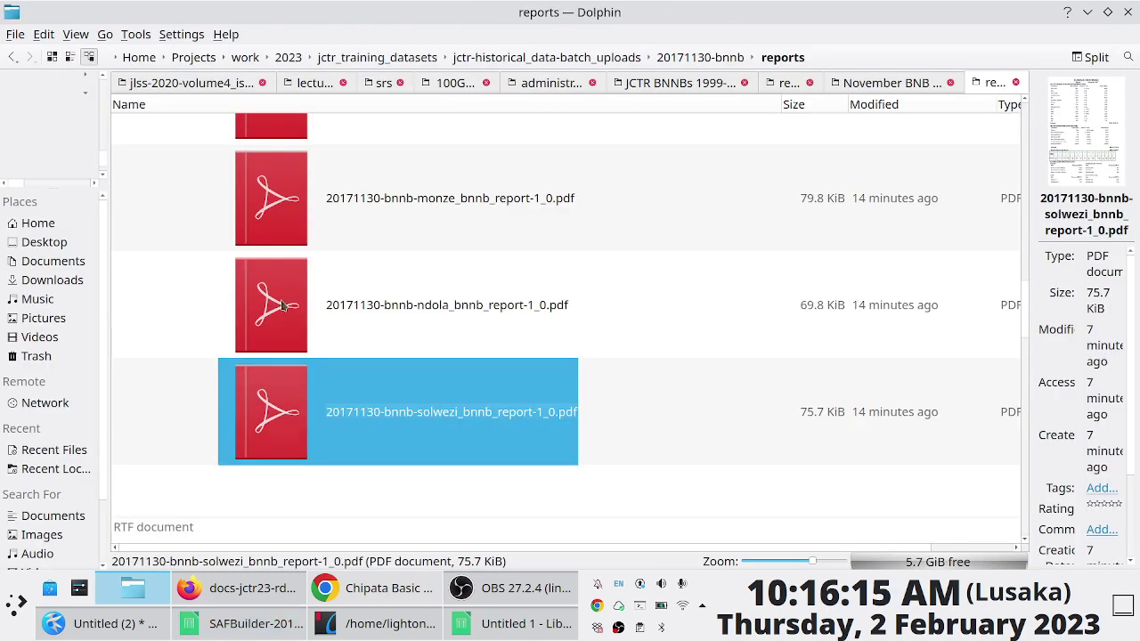
scroll(315, 275, "down", 5)
scroll(475, 275, "up", 8)
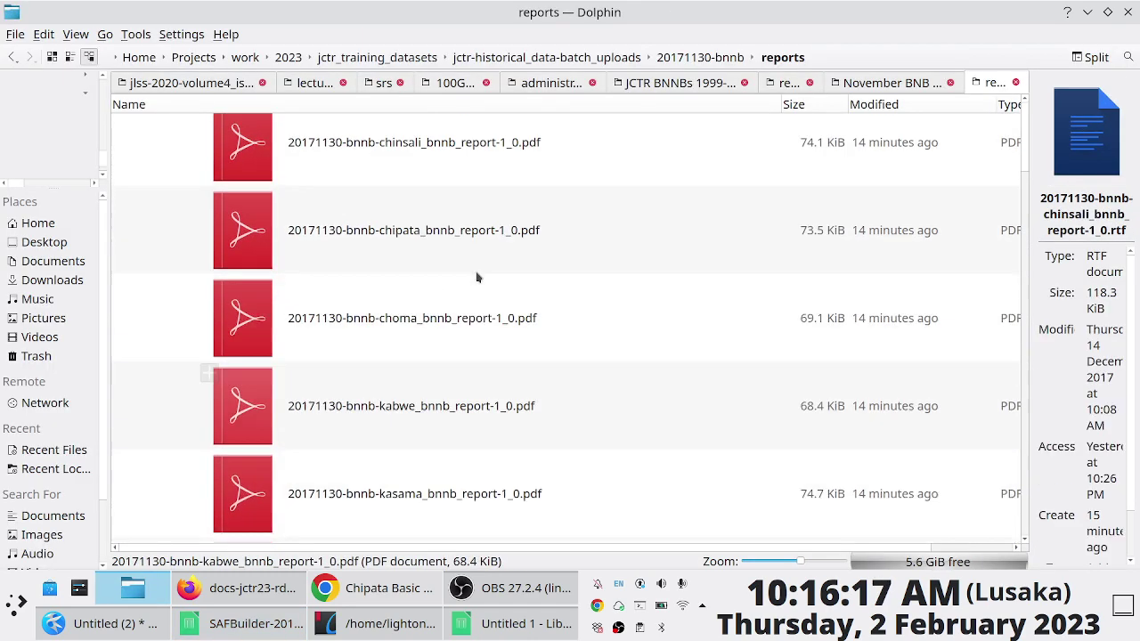
scroll(479, 230, "down", 6)
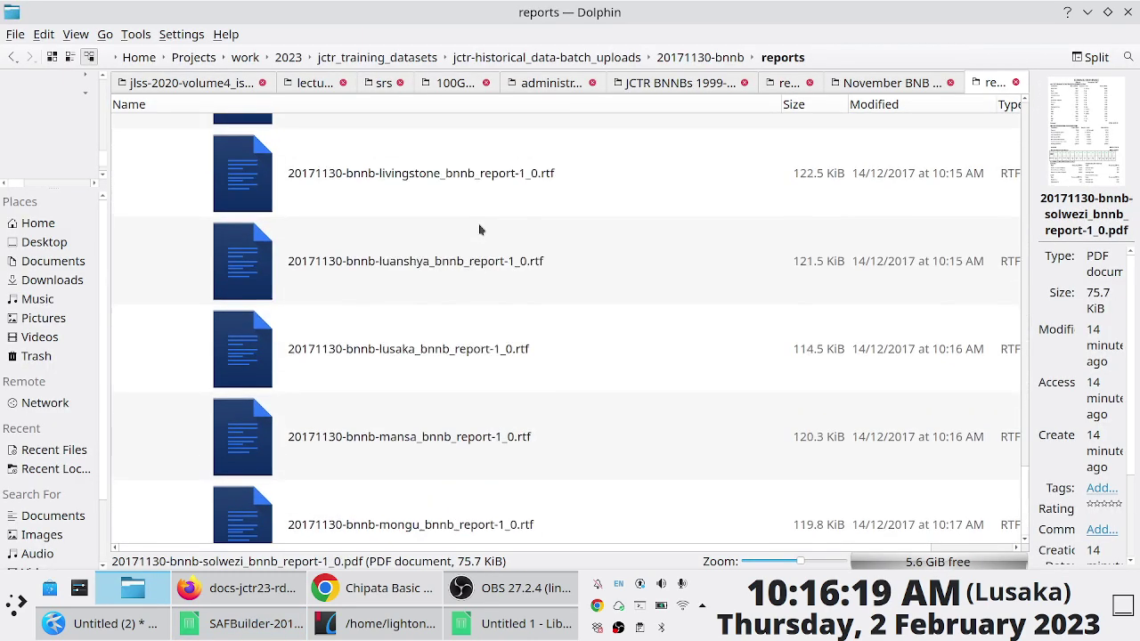
scroll(479, 231, "up", 3)
scroll(479, 231, "up", 8)
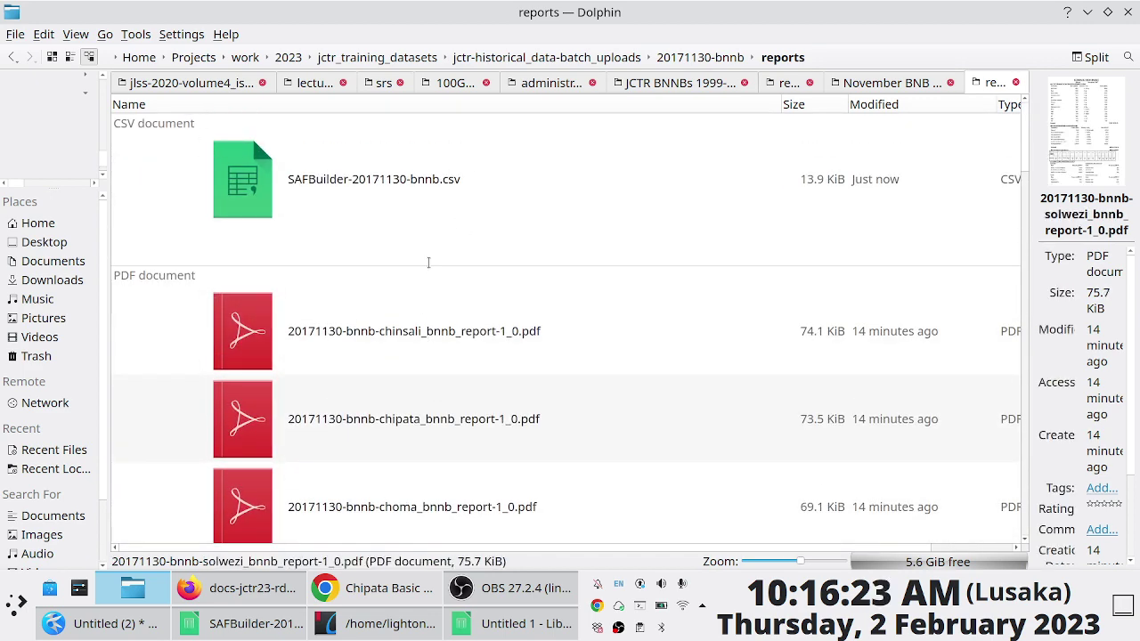
Run the prepared ./safbuilder.sh command on SAFBuilder-20171130-bnnb.csv with the -z option in the terminal
key("F12")
key("Return")
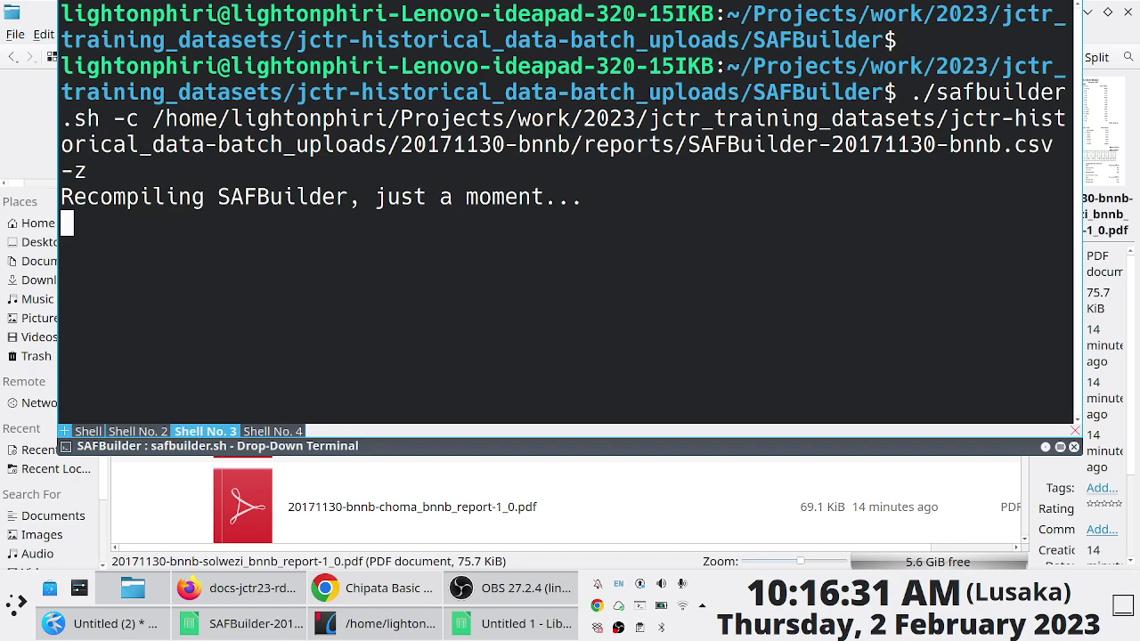
key("F12")
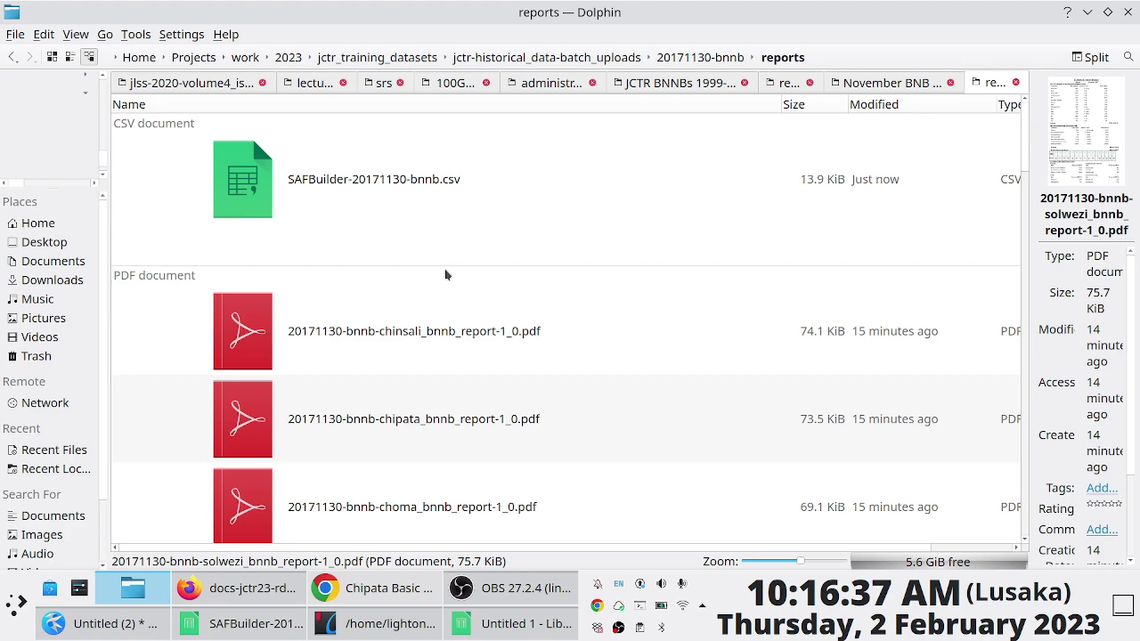
Monitor the SAFBuilder run in the terminal and check the 20171130-bnnb reports folder for the generated output
key("F12")
key("F12")
key("F12")
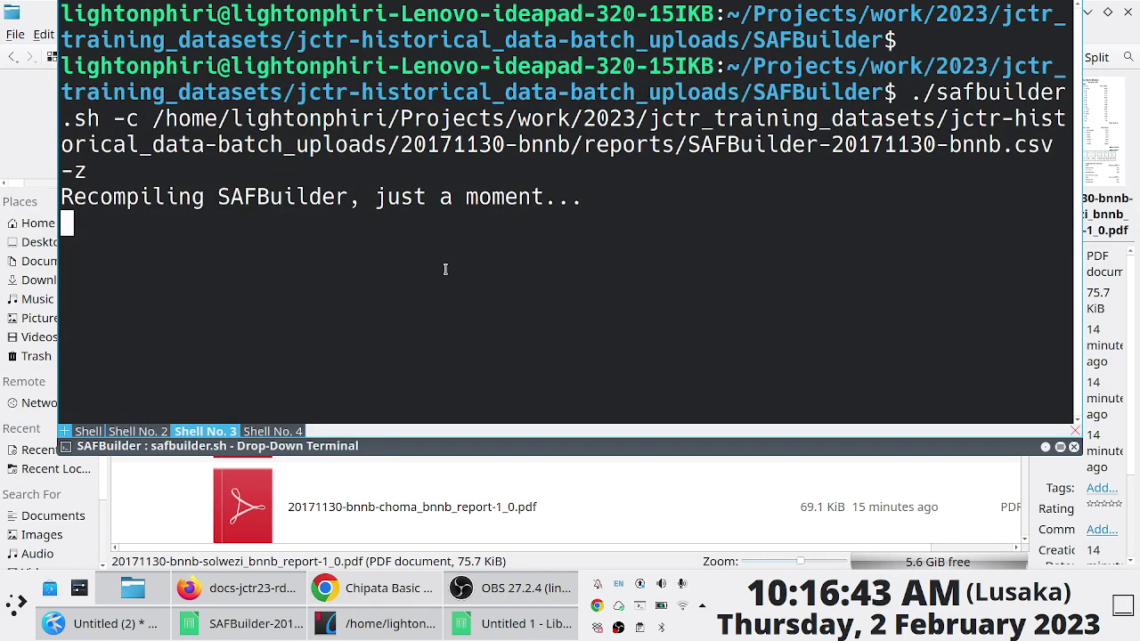
key("F12")
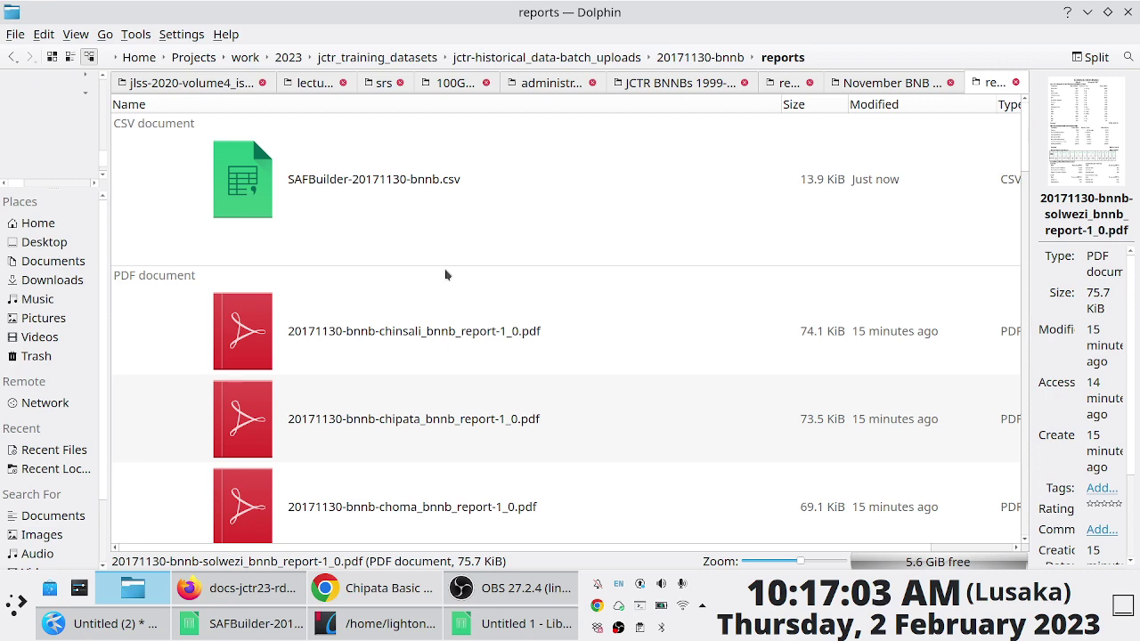
key("F12")
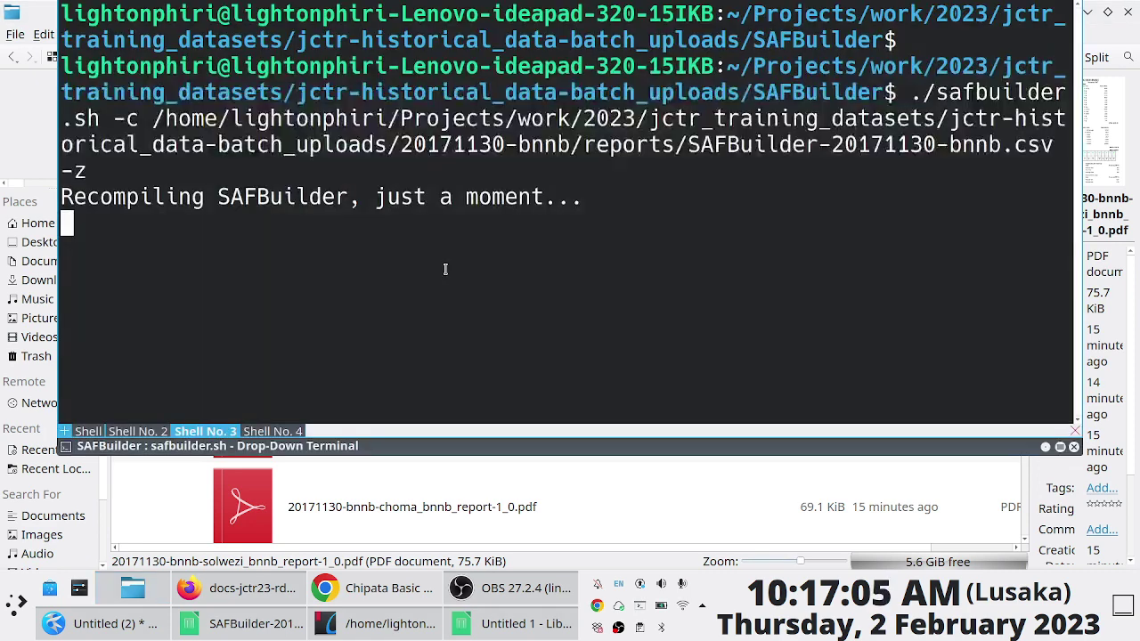
key("F12")
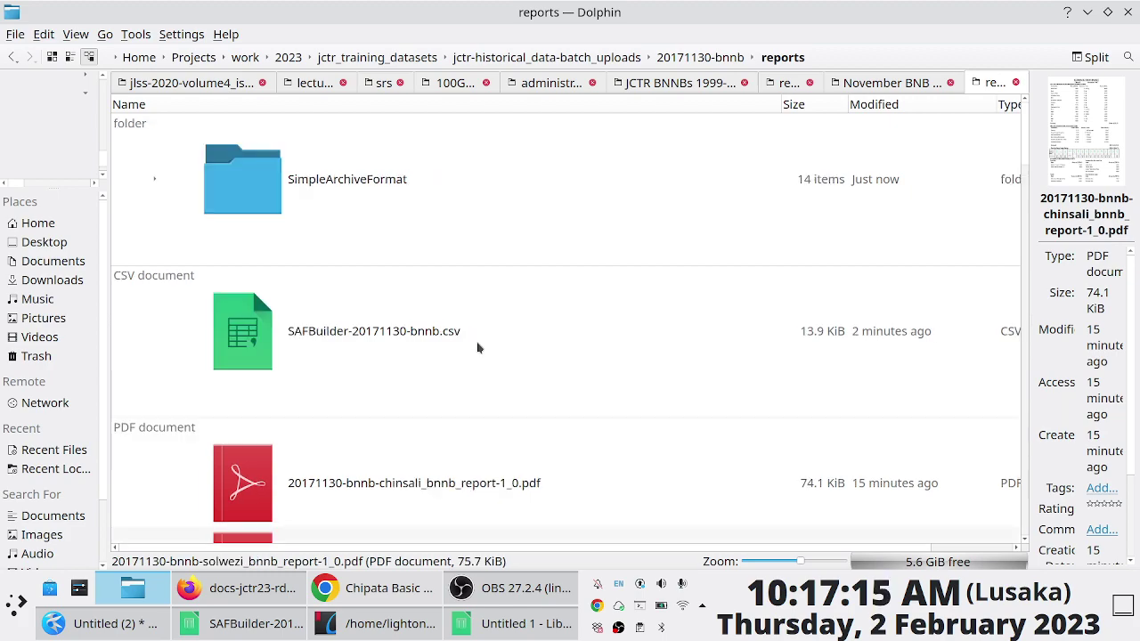
key("F12")
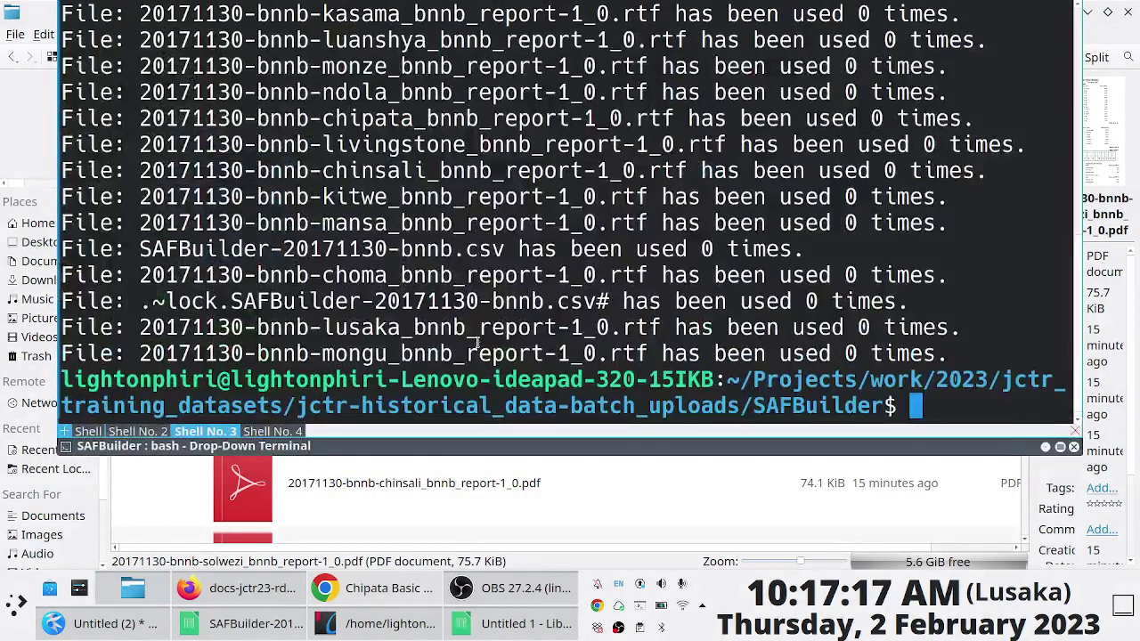
key("F12")
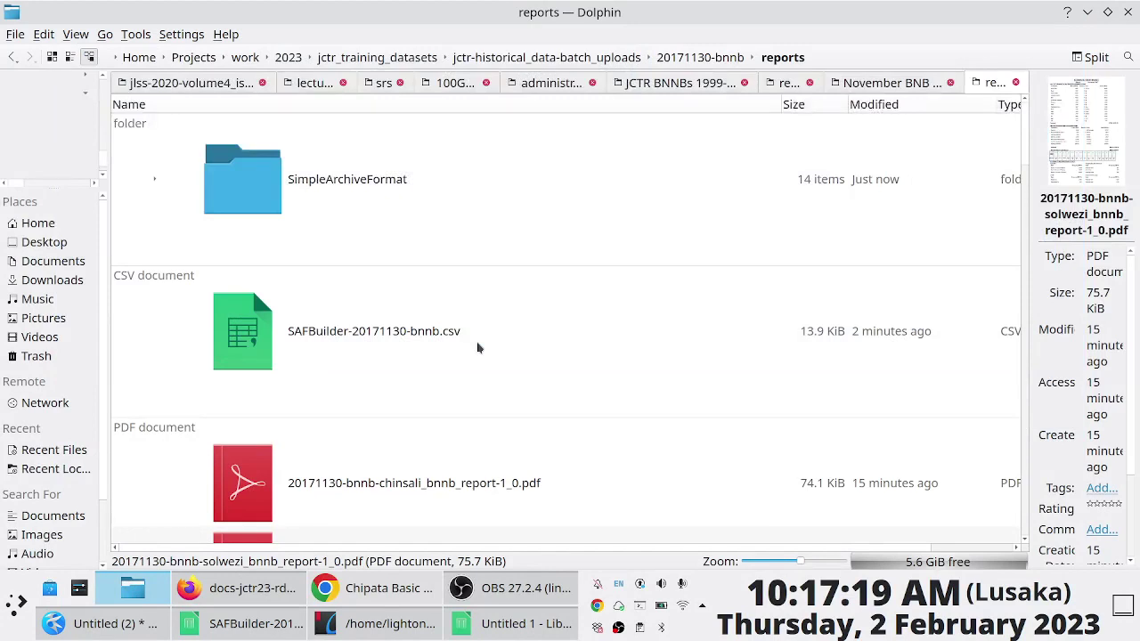
Open the SimpleArchiveFormat folder, look through its item folders and inspect the files inside item_1
left_click(296, 194)
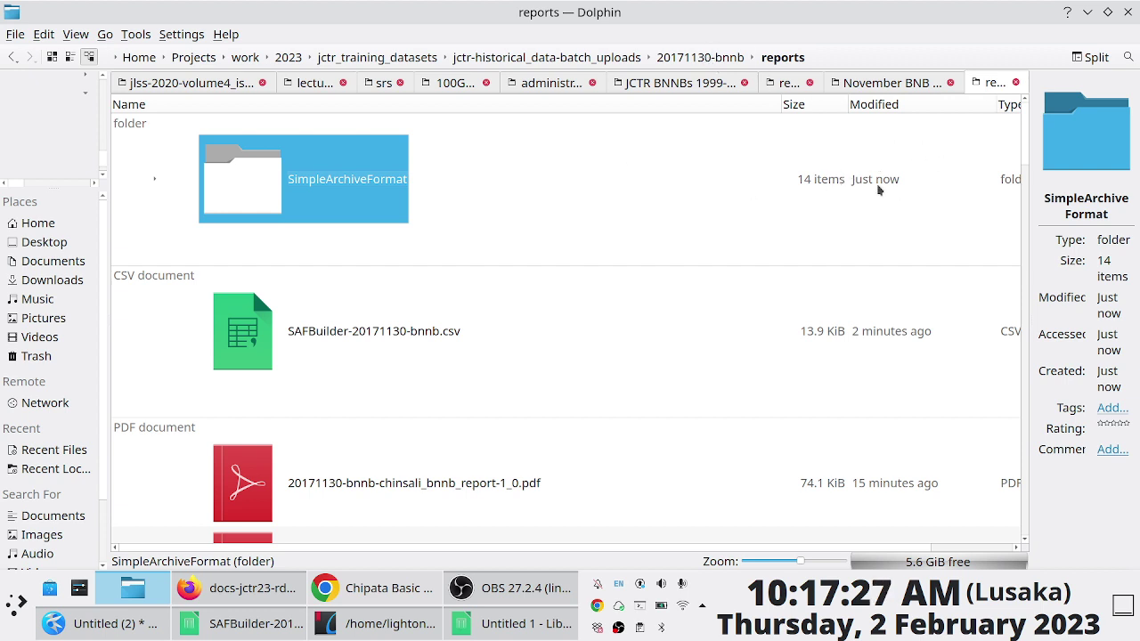
left_click(302, 180)
scroll(267, 231, "down", 8)
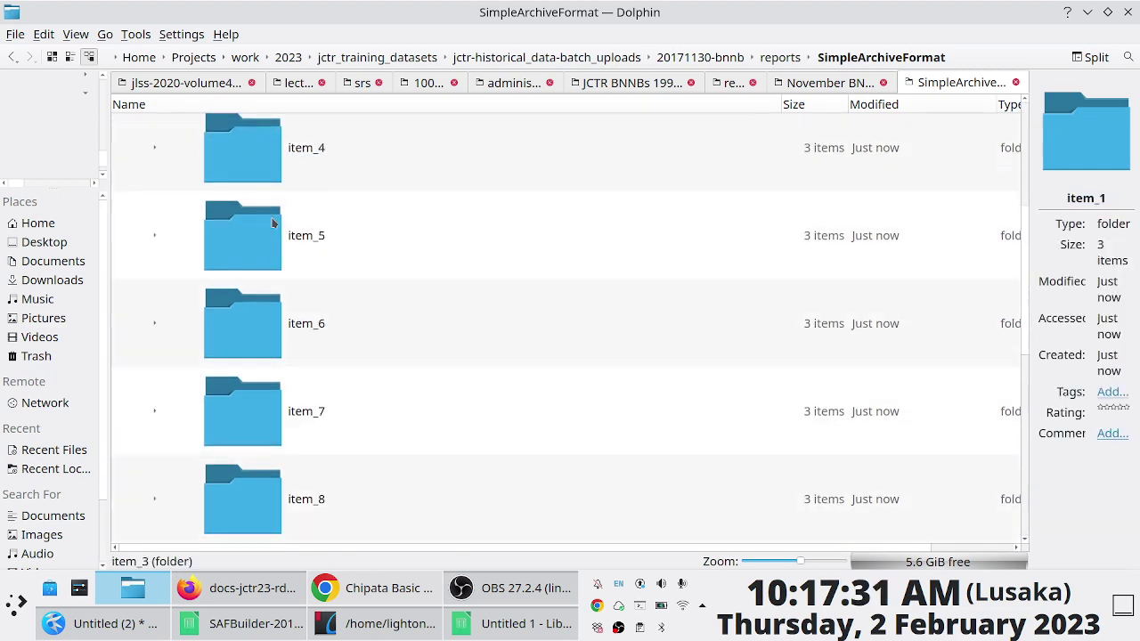
scroll(285, 312, "down", 1)
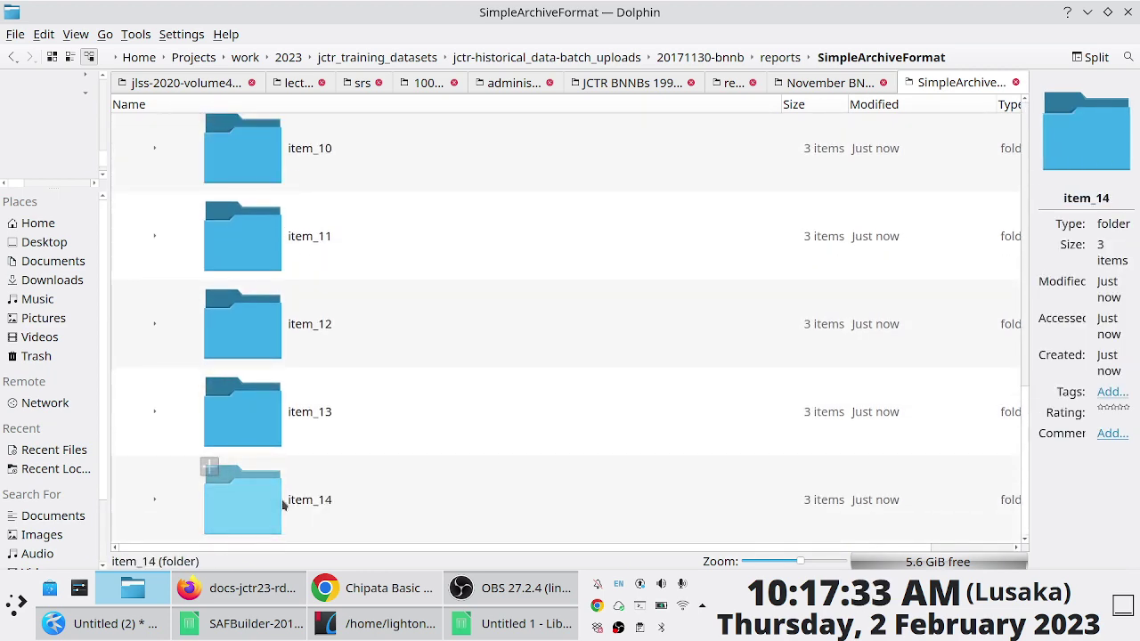
scroll(283, 499, "up", 10)
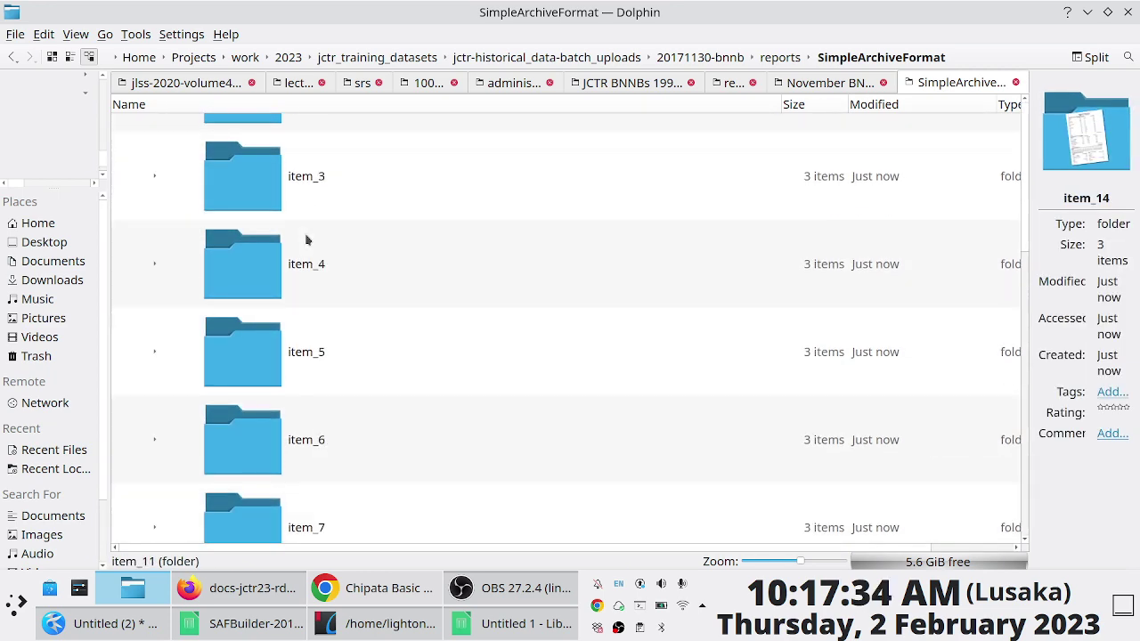
left_click(154, 182)
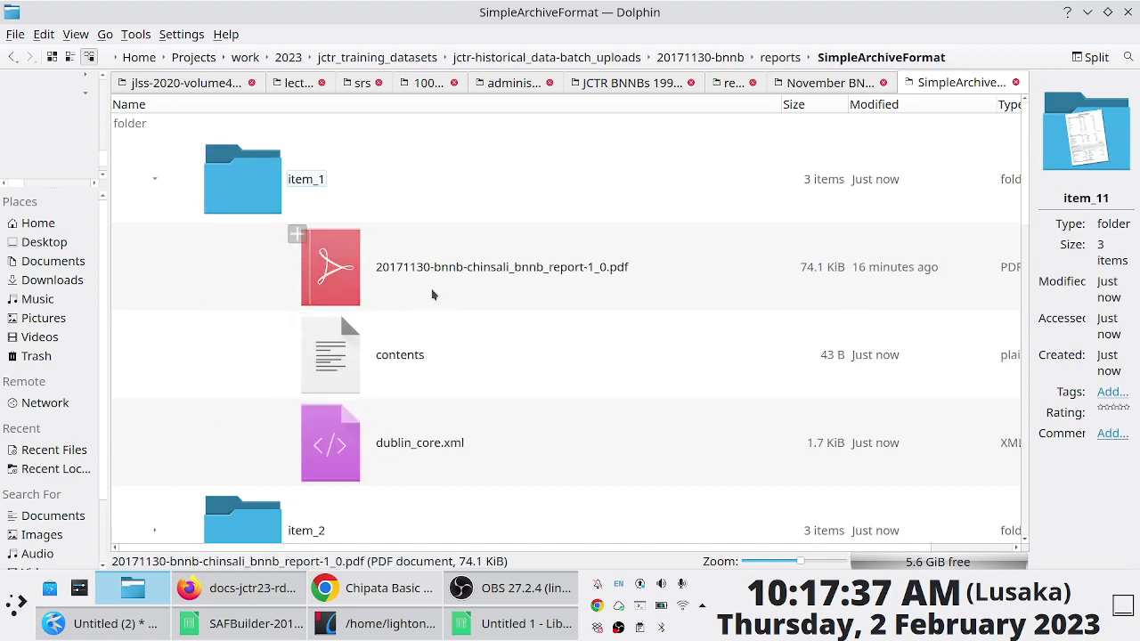
left_click(406, 278)
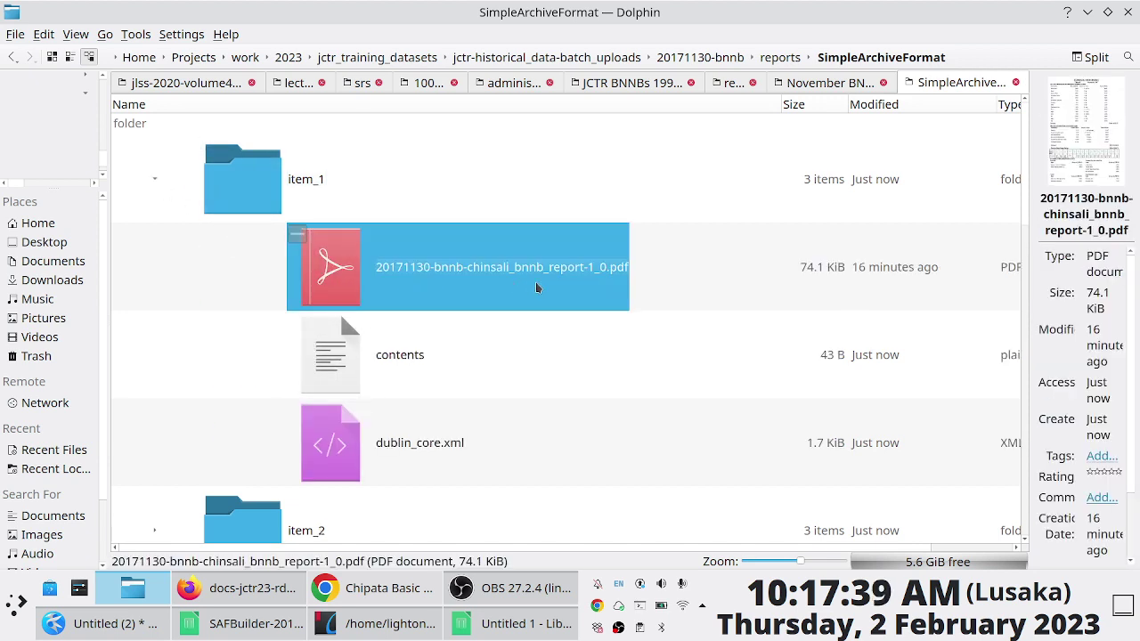
left_click(154, 179)
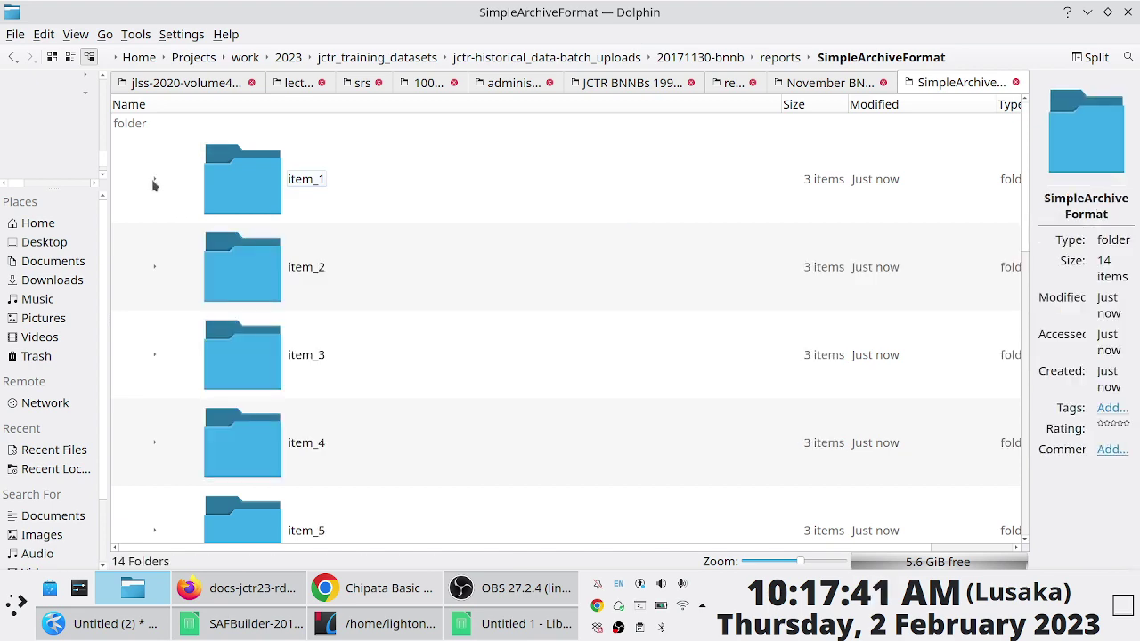
Return to the reports folder and select SimpleArchiveFormat.zip
left_click(778, 57)
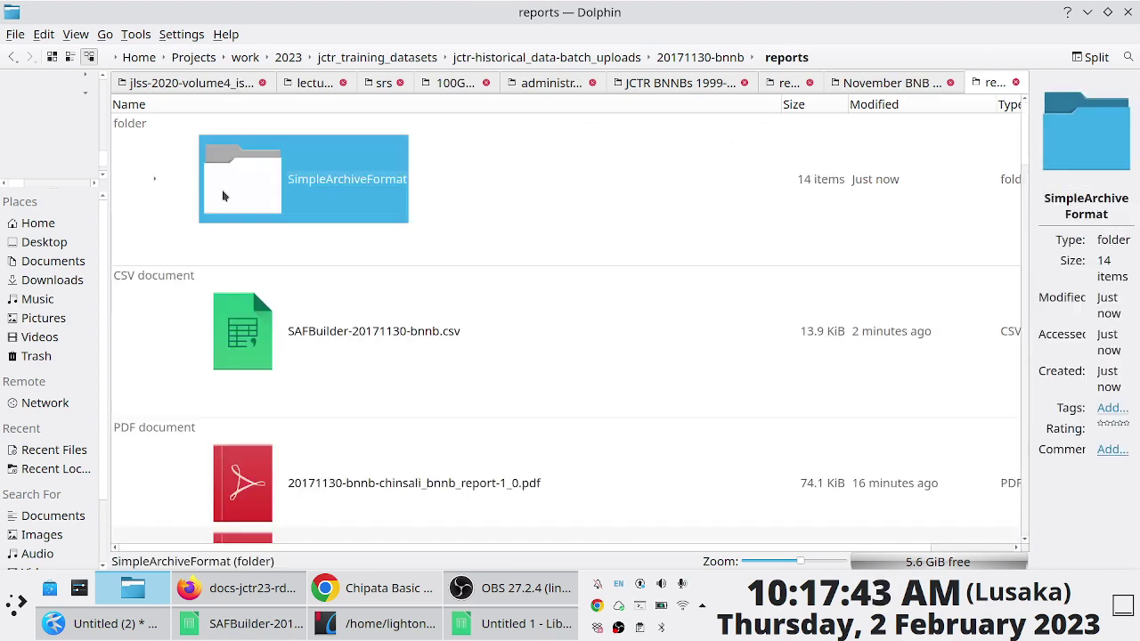
scroll(298, 268, "down", 10)
scroll(298, 268, "down", 8)
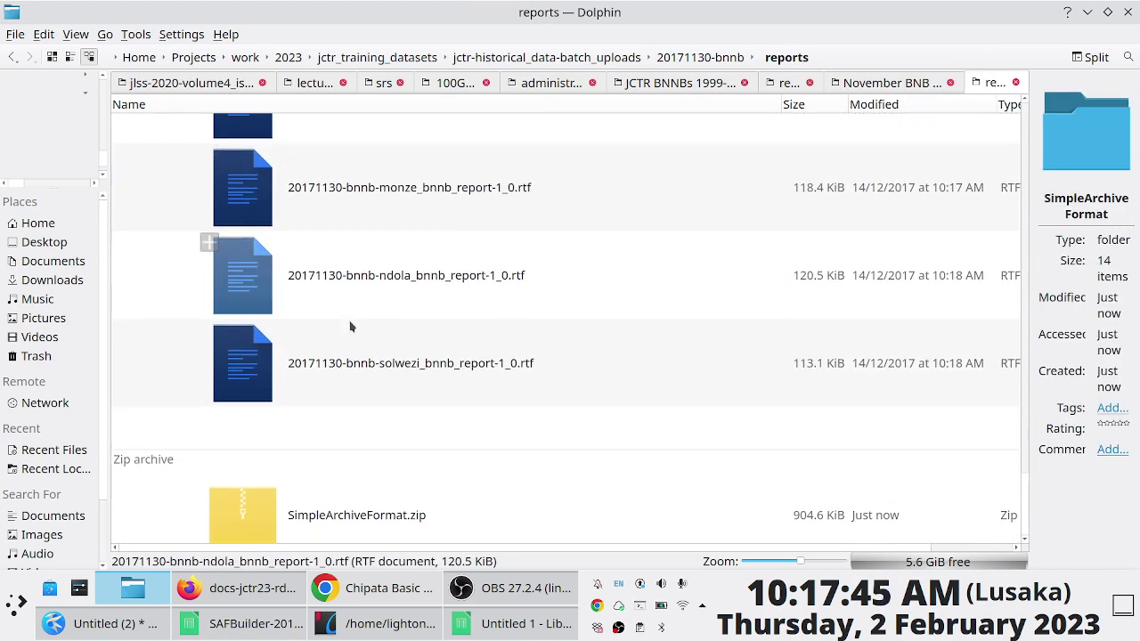
left_click(371, 518)
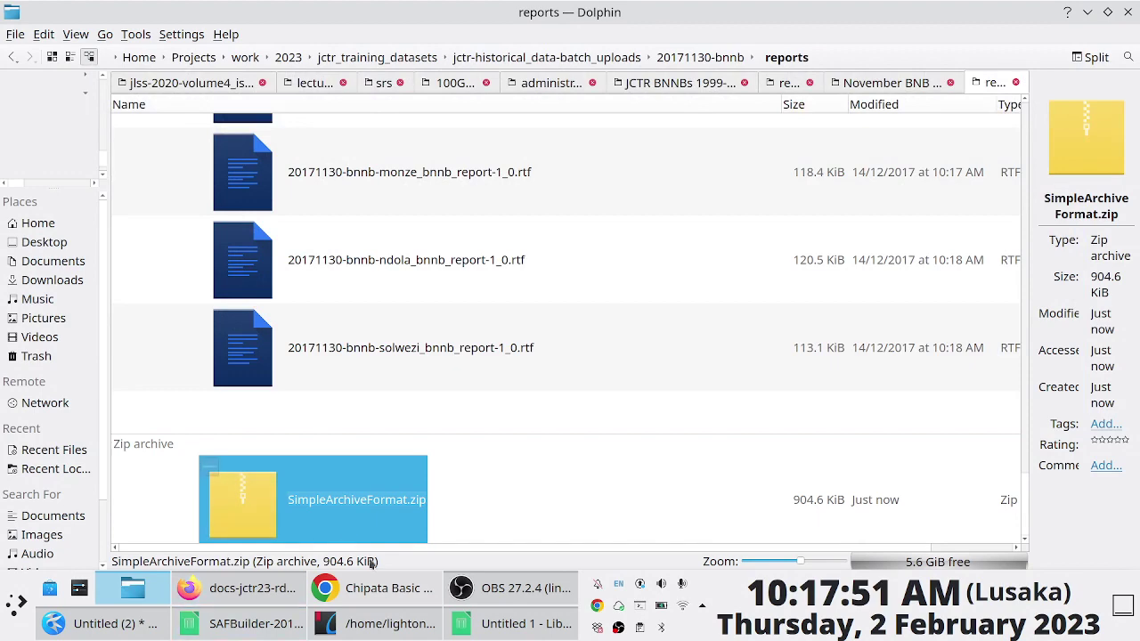
Switch to Firefox and go from the Advocacy on Living Conditions collection page to the JCTR Repository home page
left_click(240, 588)
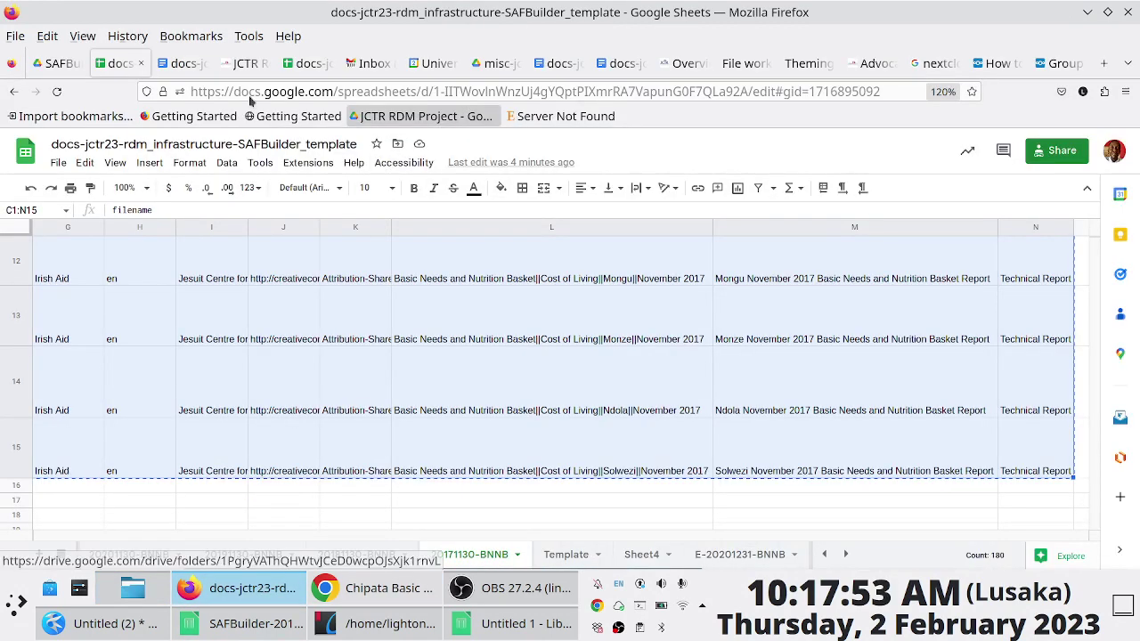
left_click(242, 63)
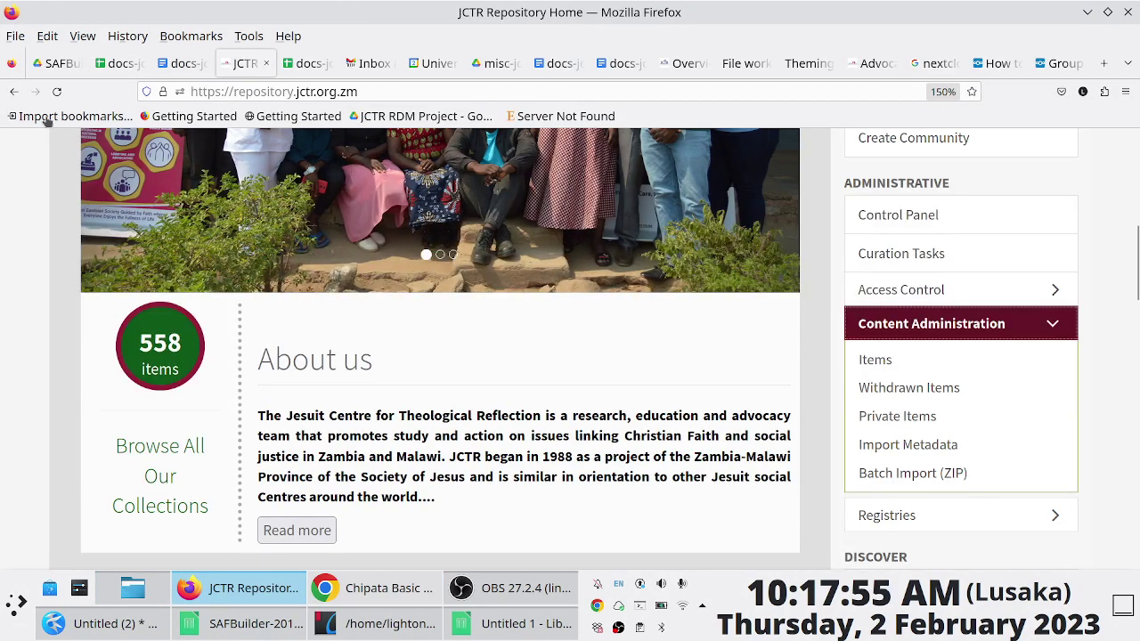
left_click(56, 91)
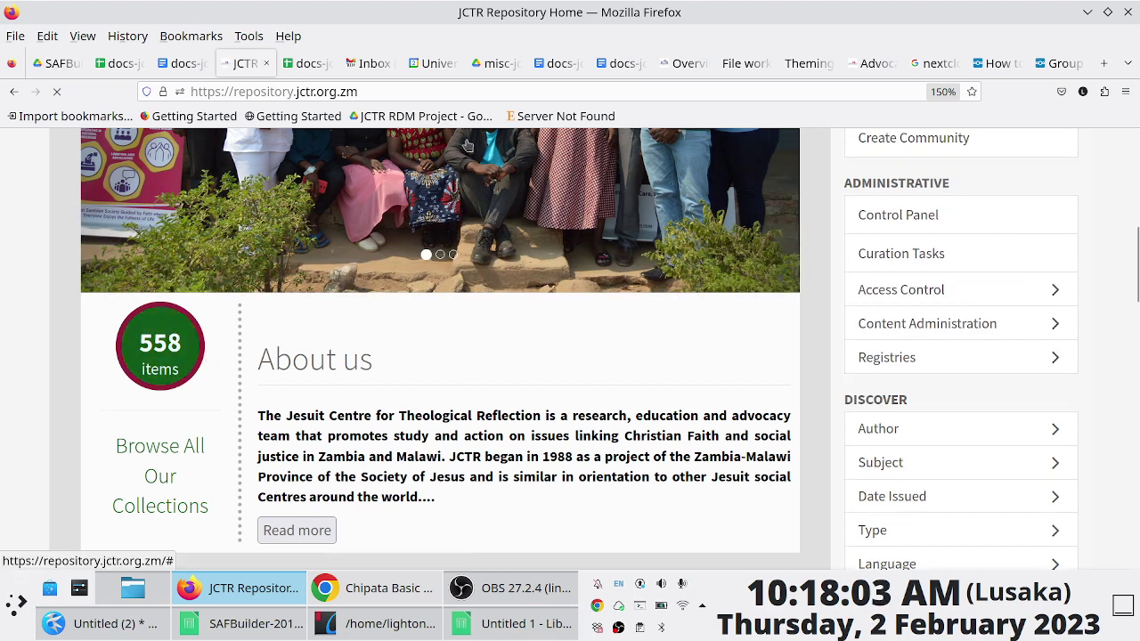
left_click(682, 64)
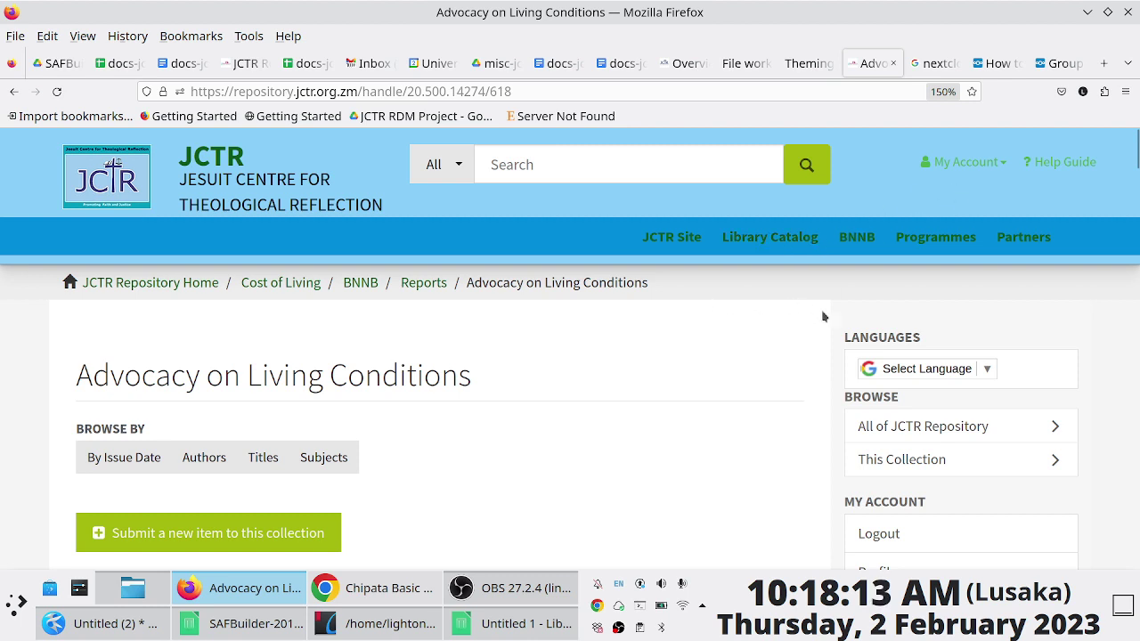
left_click(169, 283)
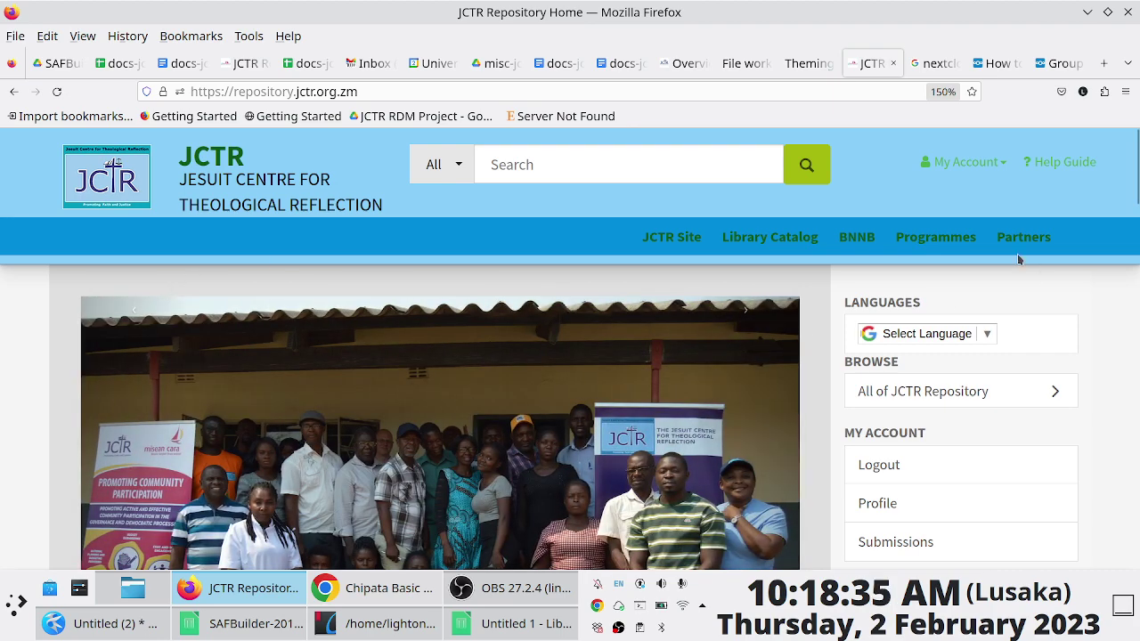
Open the repository's Batch Import (ZIP) page from the Content Administration options
scroll(929, 356, "down", 5)
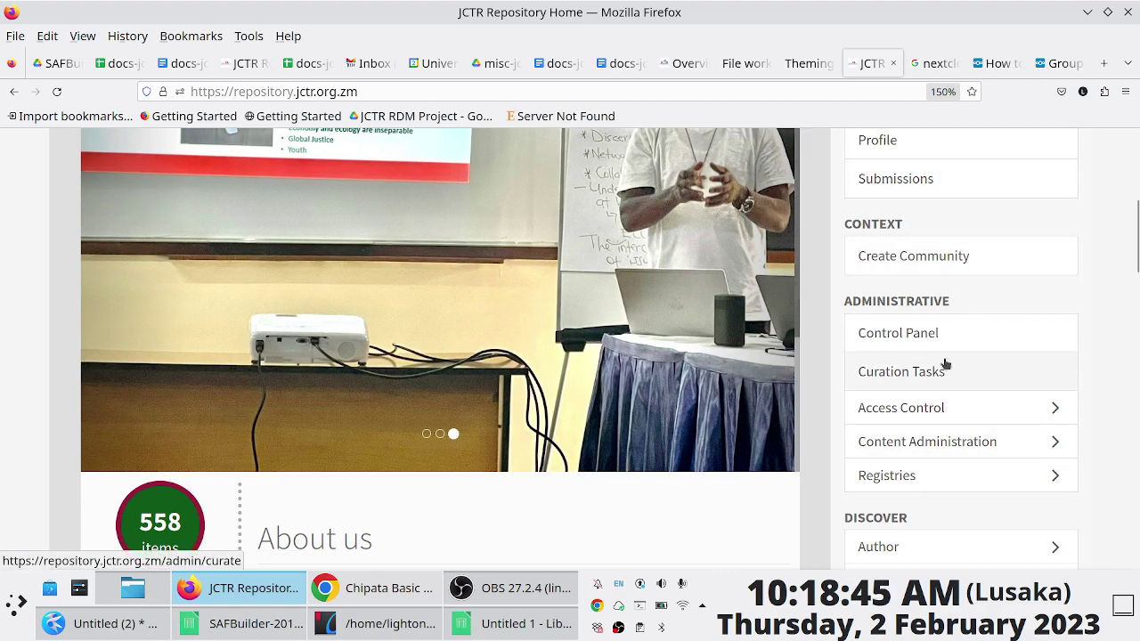
left_click(949, 442)
scroll(944, 427, "down", 3)
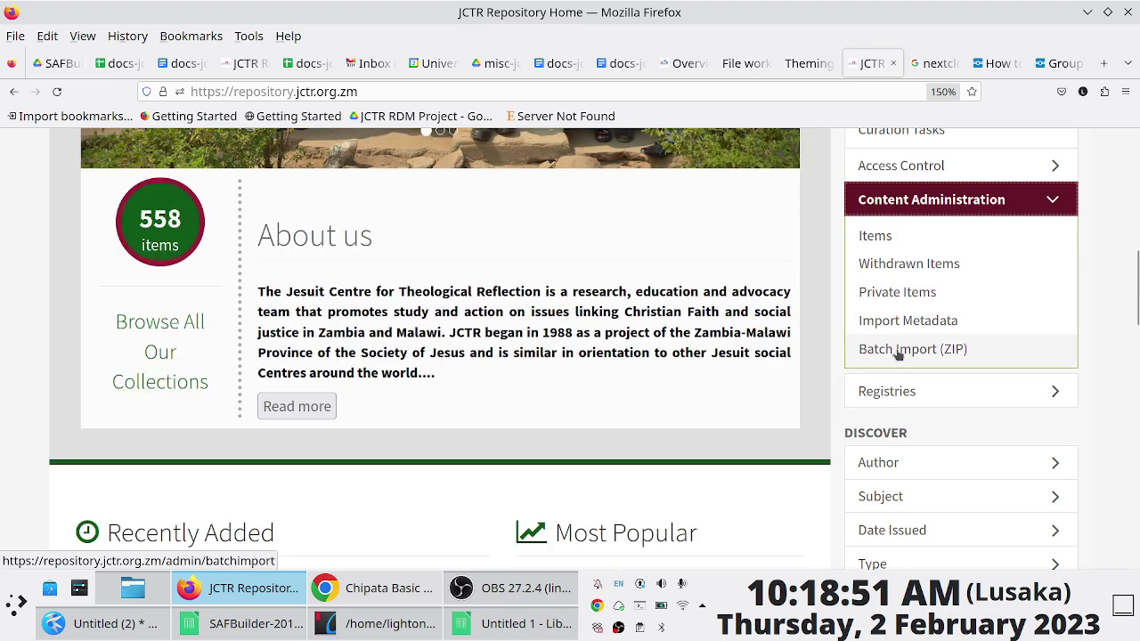
left_click(898, 353)
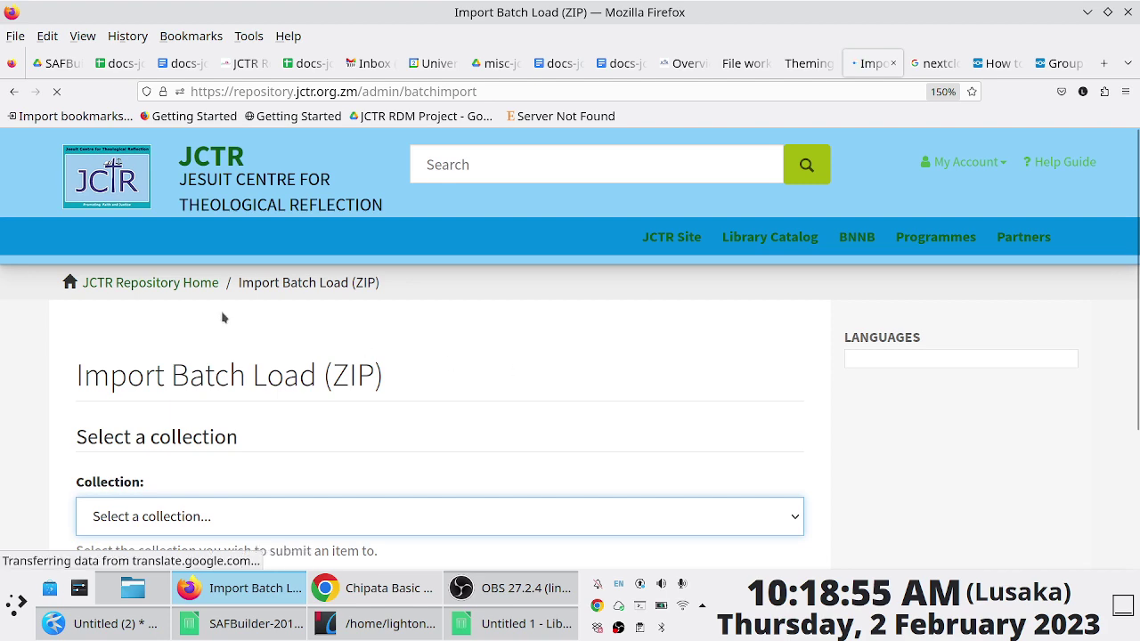
Set the batch import's target collection to Cost of Living > BNNB > Reports > Advocacy on Living Conditions
scroll(295, 158, "down", 3)
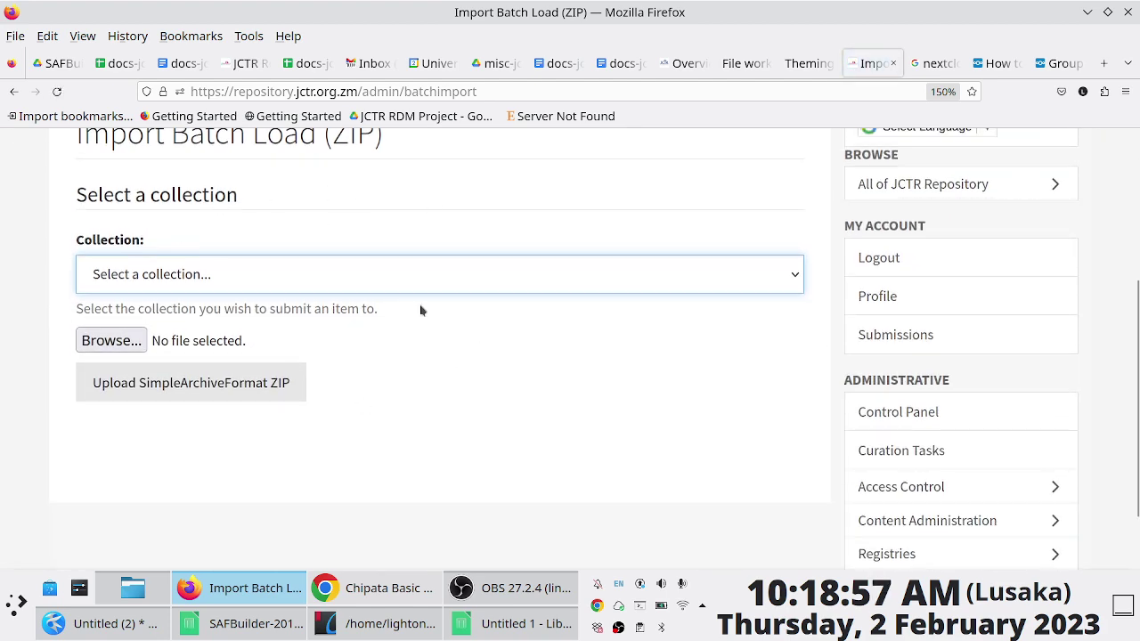
left_click(326, 285)
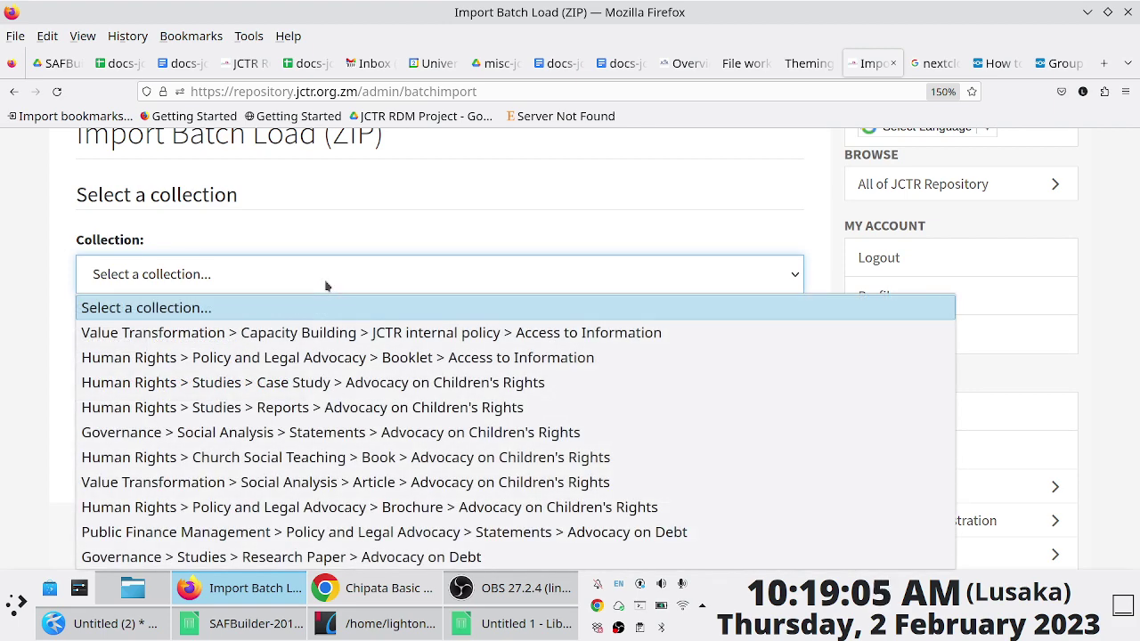
scroll(337, 350, "down", 15)
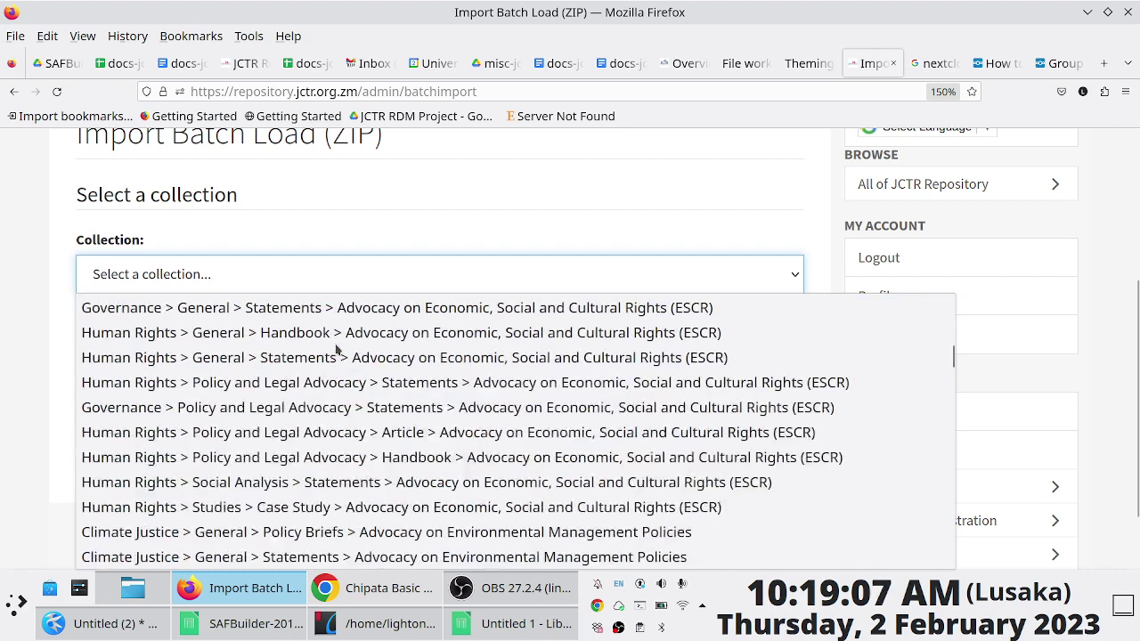
scroll(285, 382, "down", 5)
scroll(267, 383, "up", 2)
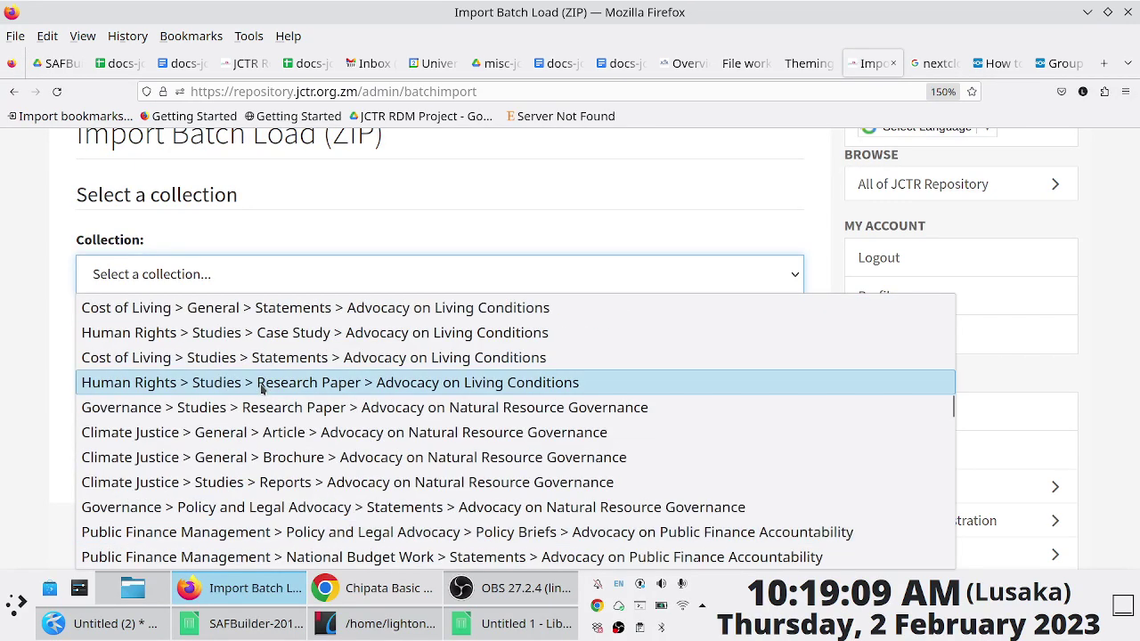
scroll(263, 385, "down", 2)
scroll(262, 387, "up", 3)
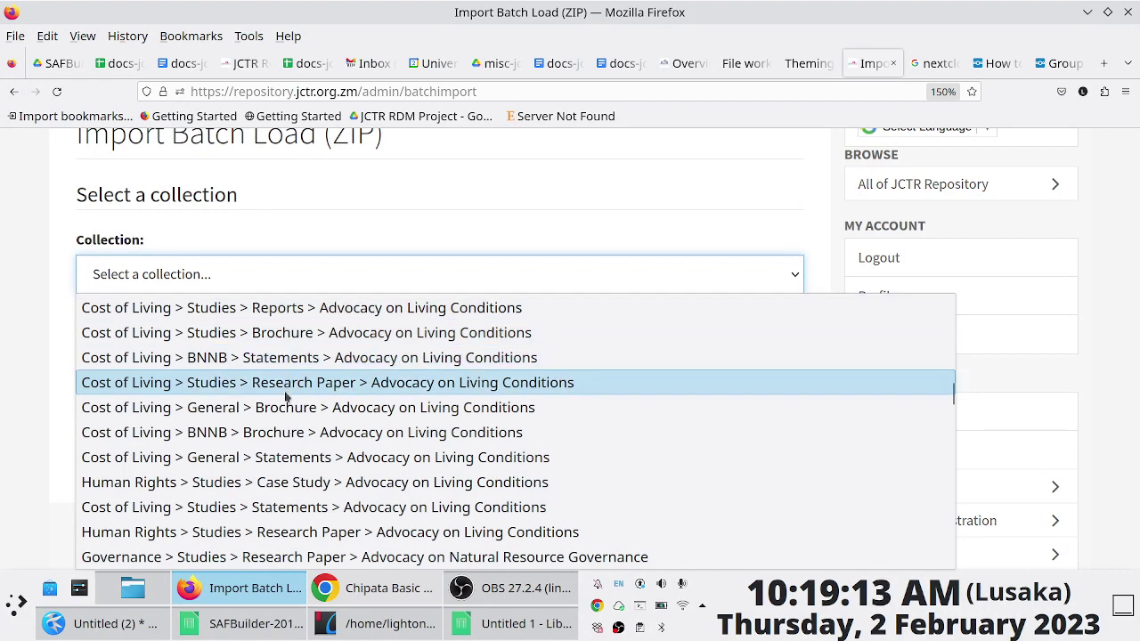
scroll(288, 436, "up", 2)
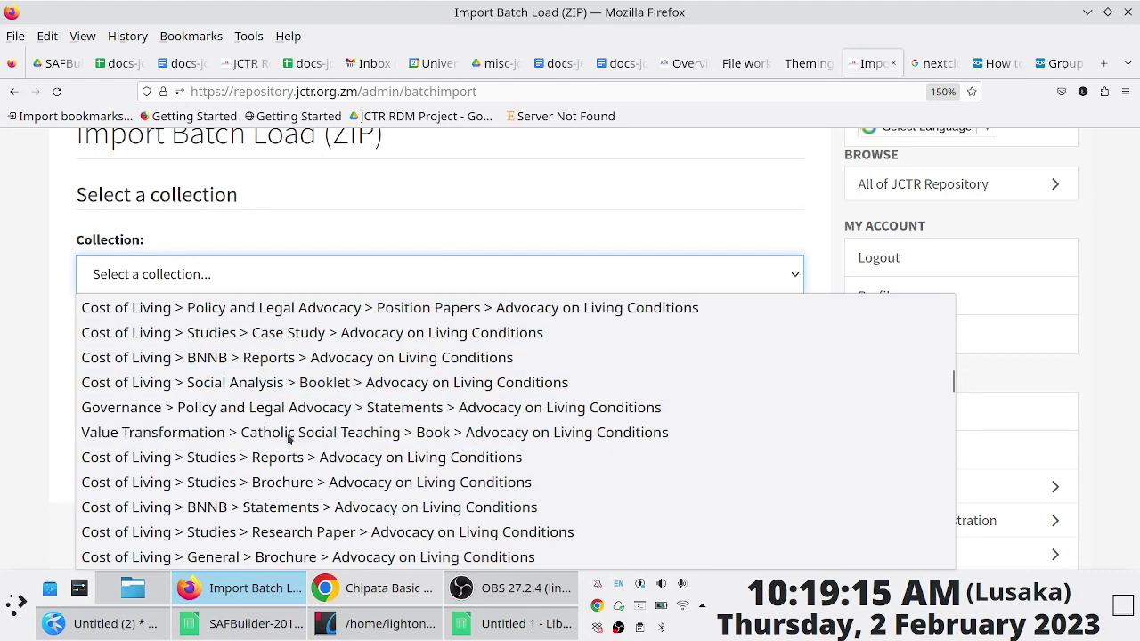
left_click(277, 363)
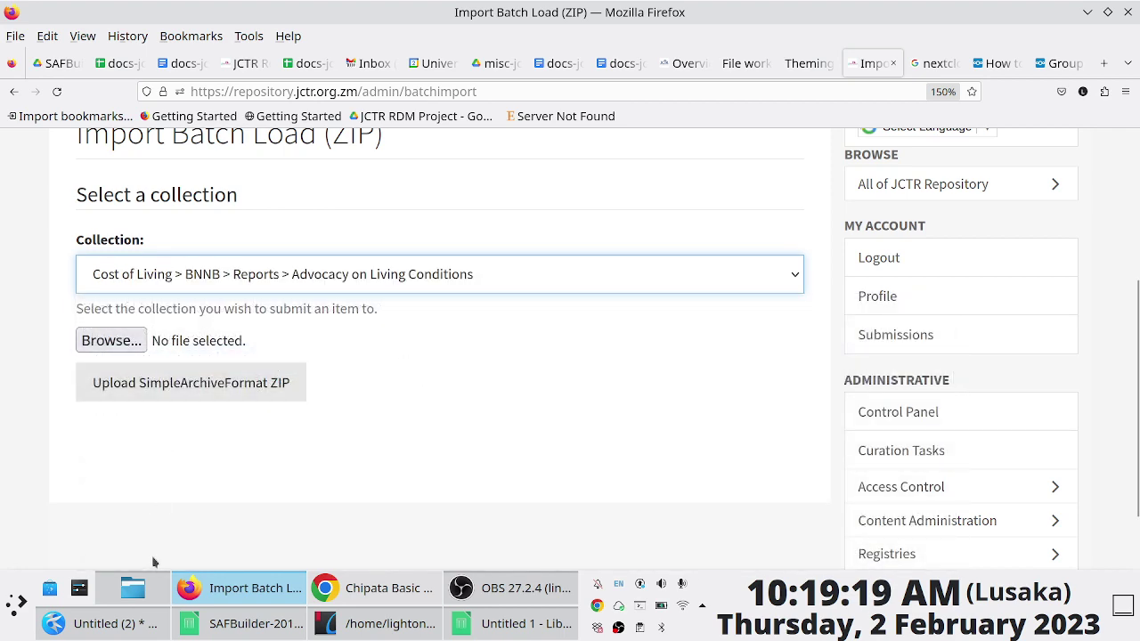
Copy the path of the 20171130-bnnb/reports folder from the Dolphin file manager and switch back to Firefox
left_click(132, 588)
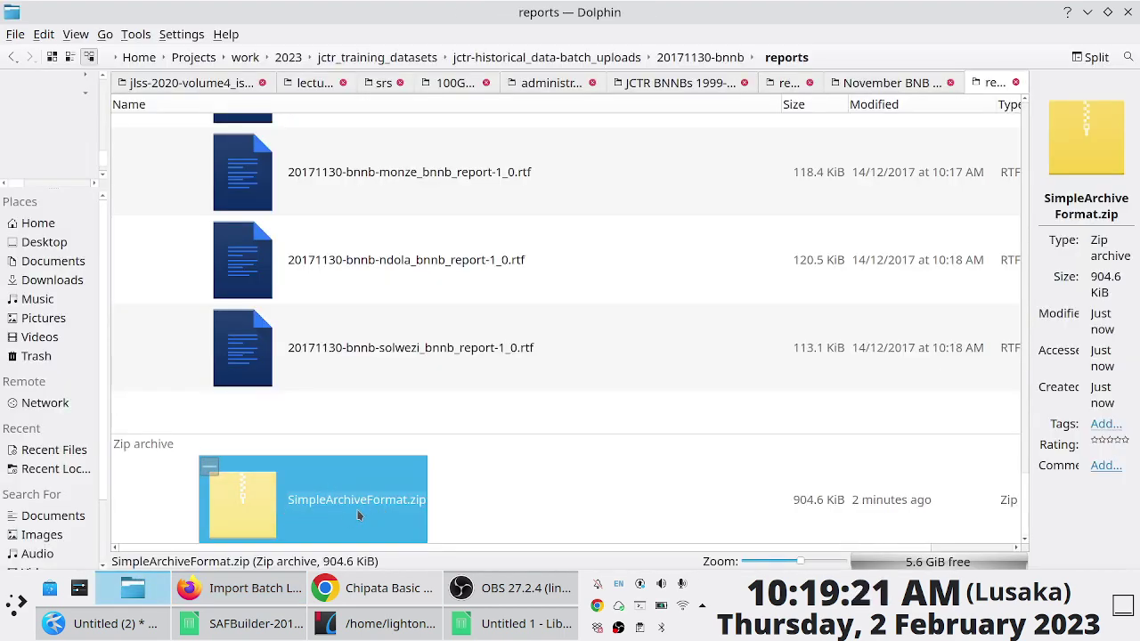
left_click(818, 57)
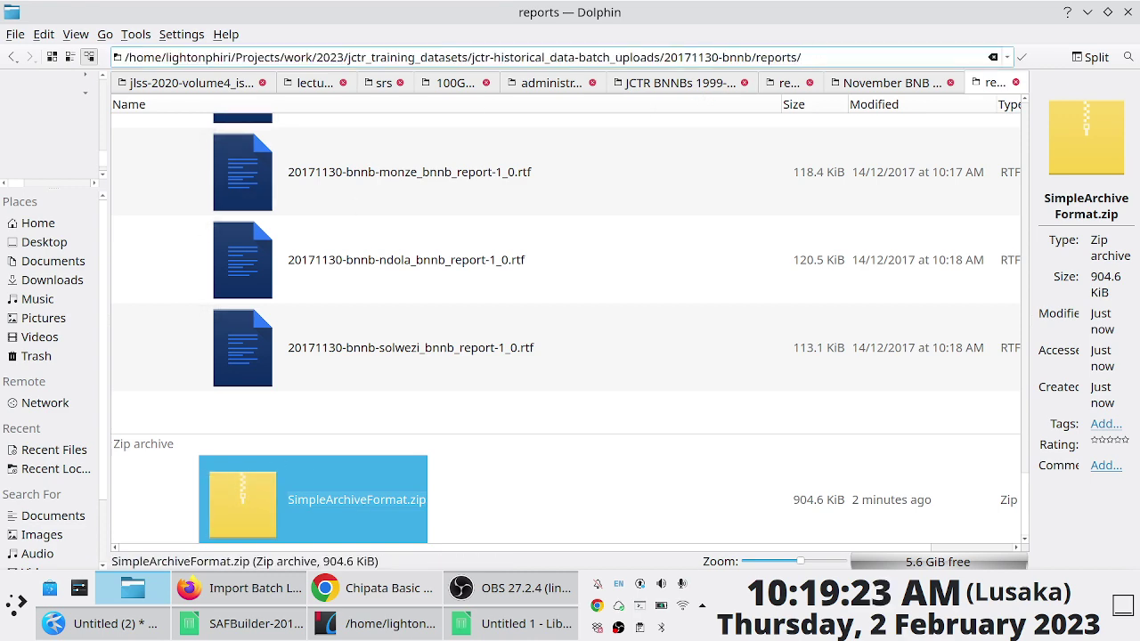
key("ctrl+a")
key("alt+Tab")
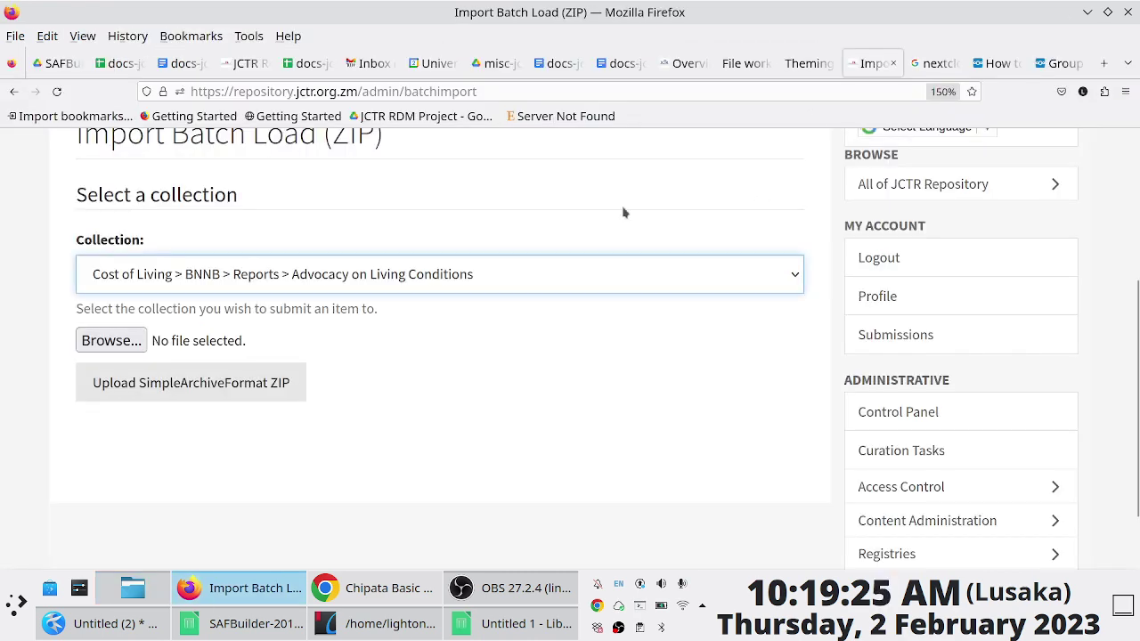
Choose SimpleArchiveFormat.zip from the copied 20171130-bnnb/reports path and upload it to the selected collection
left_click(138, 340)
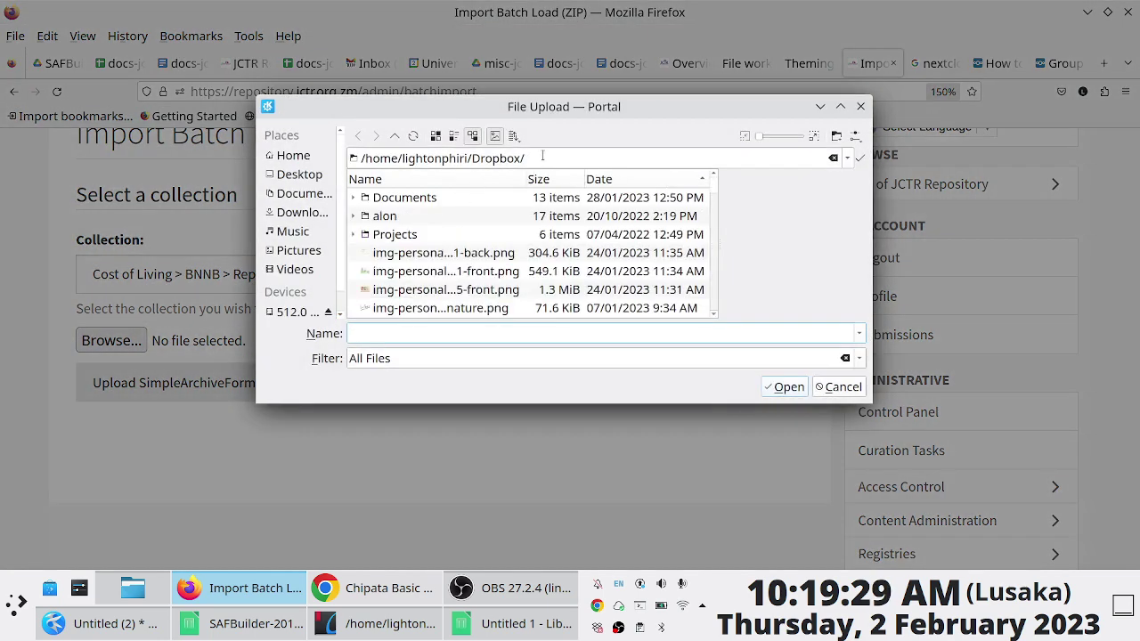
triple_click(541, 155)
key("ctrl+v")
key("Return")
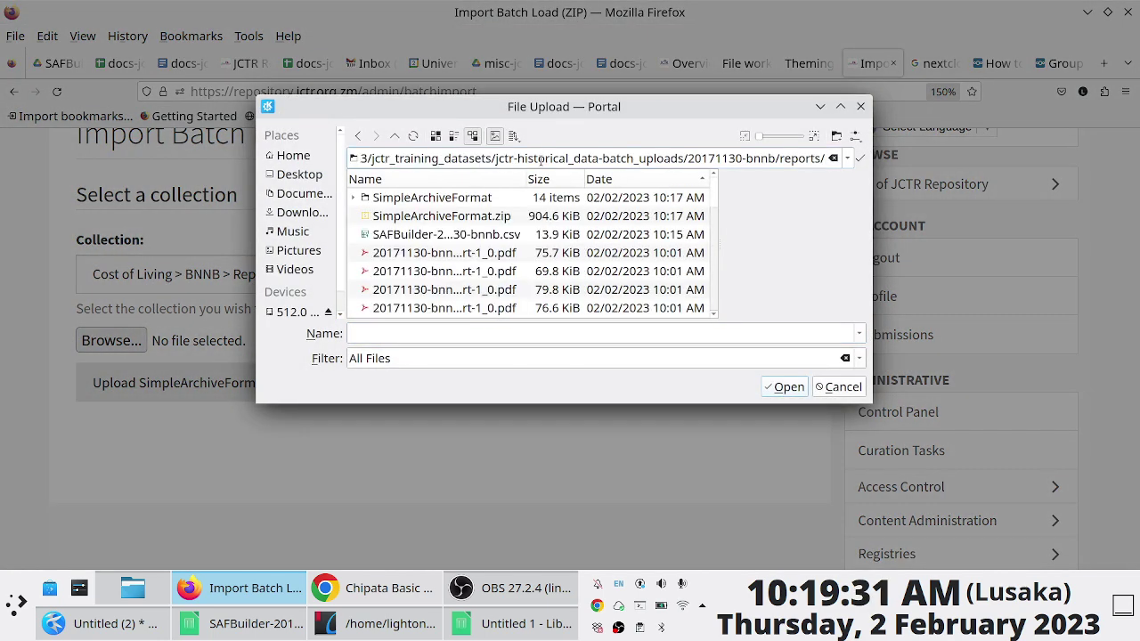
left_click(421, 218)
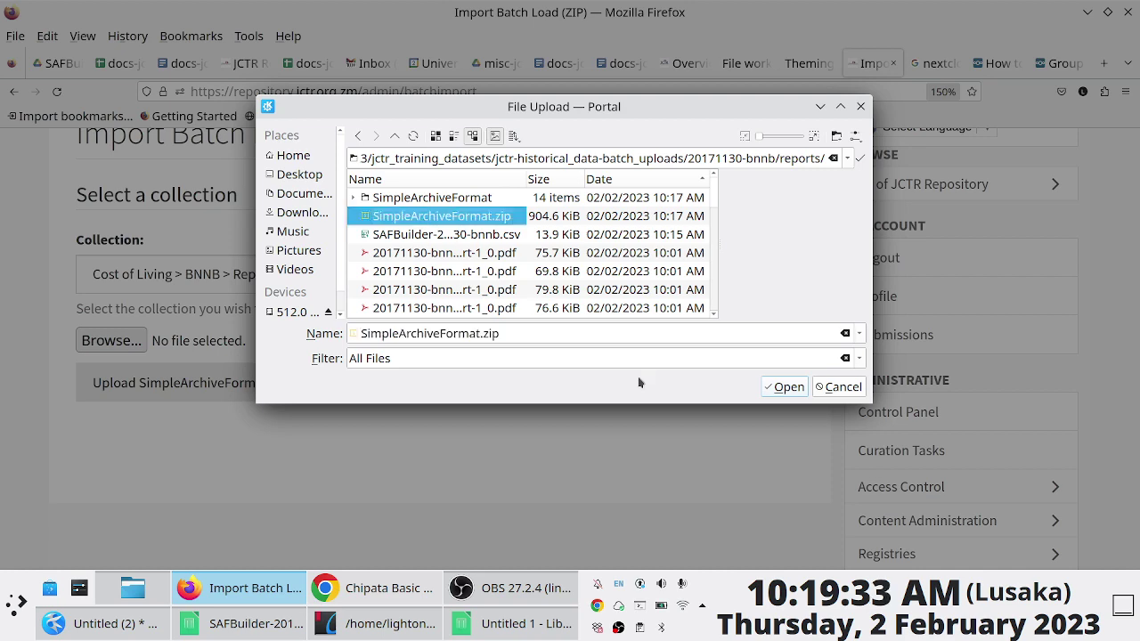
left_click(787, 386)
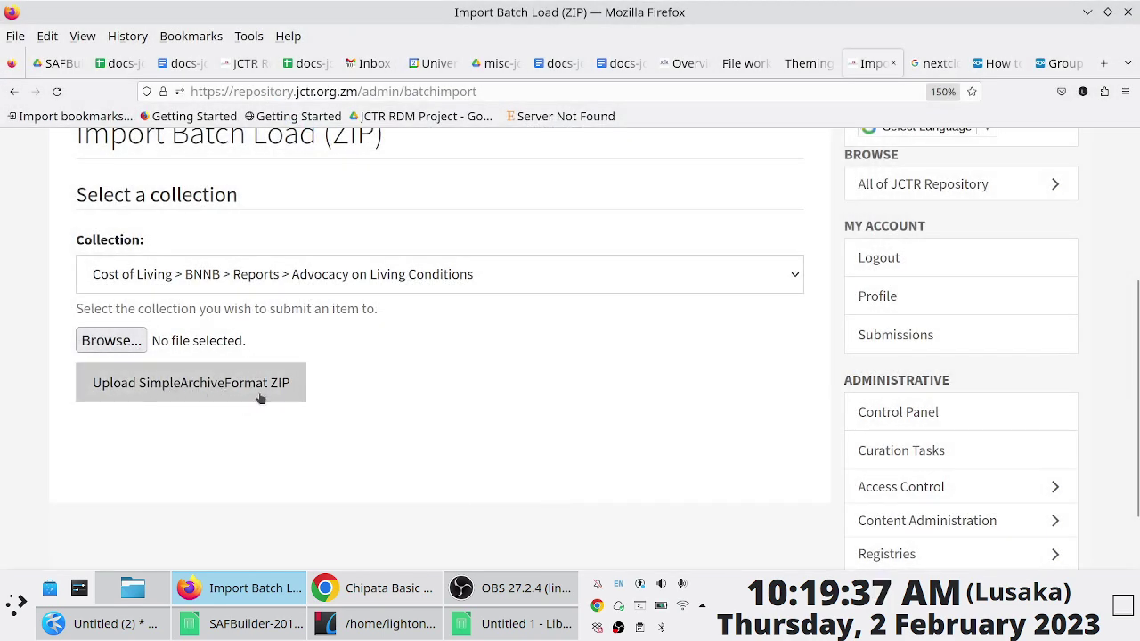
left_click(259, 397)
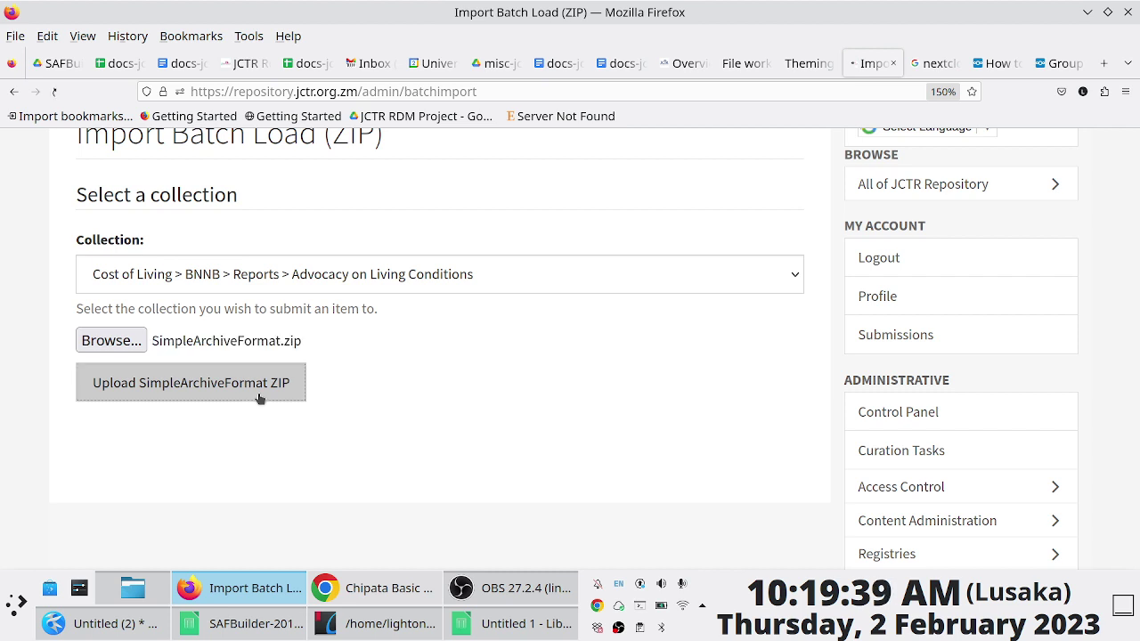
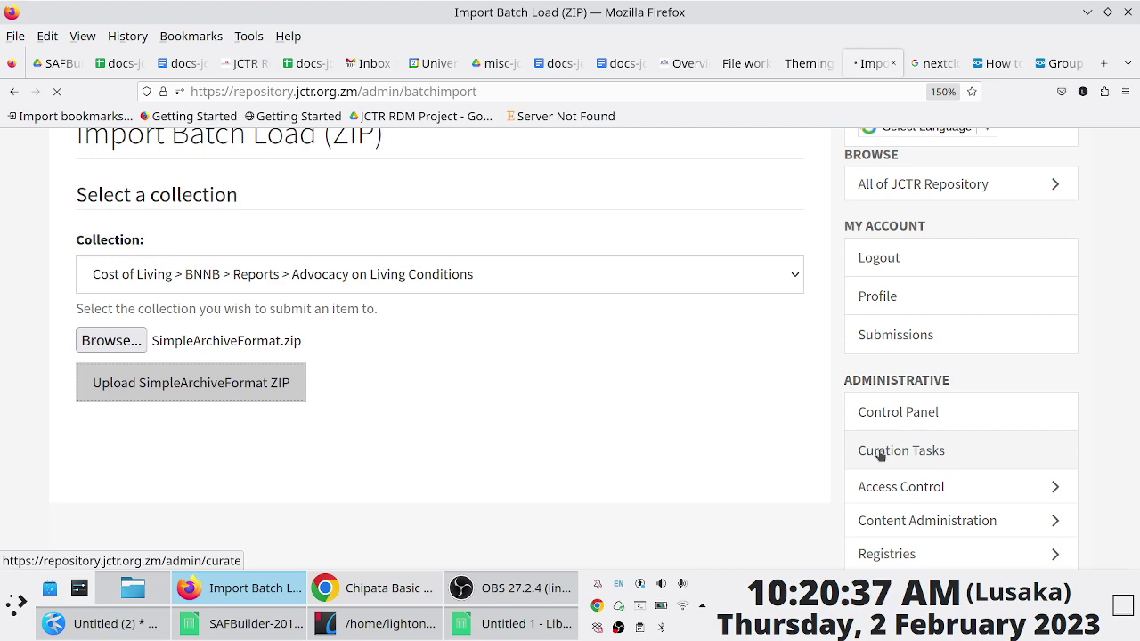
Check the batch import page for the upload notice and enlarge the page to 200% to read it
scroll(659, 361, "up", 3)
scroll(603, 354, "down", 3)
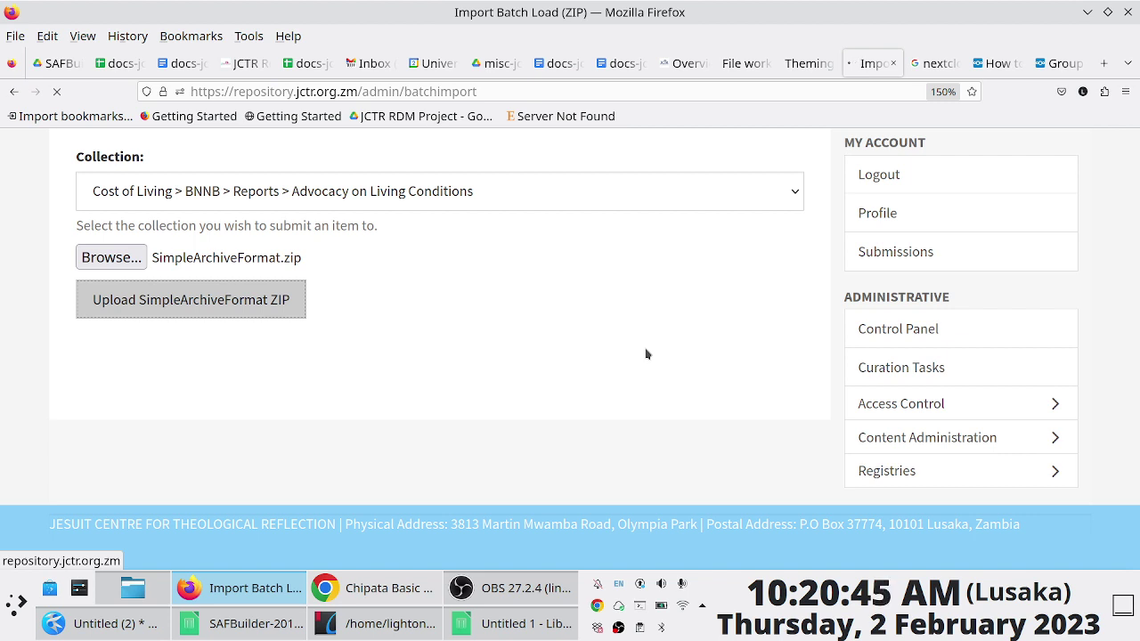
scroll(646, 354, "up", 3)
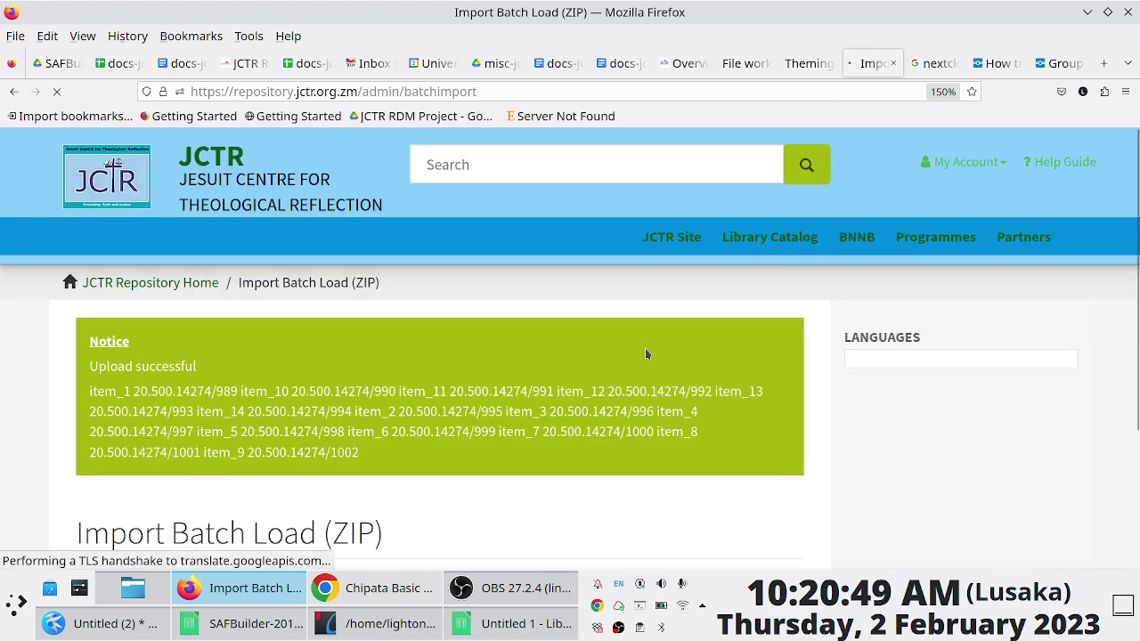
key("ctrl+plus")
key("ctrl+plus")
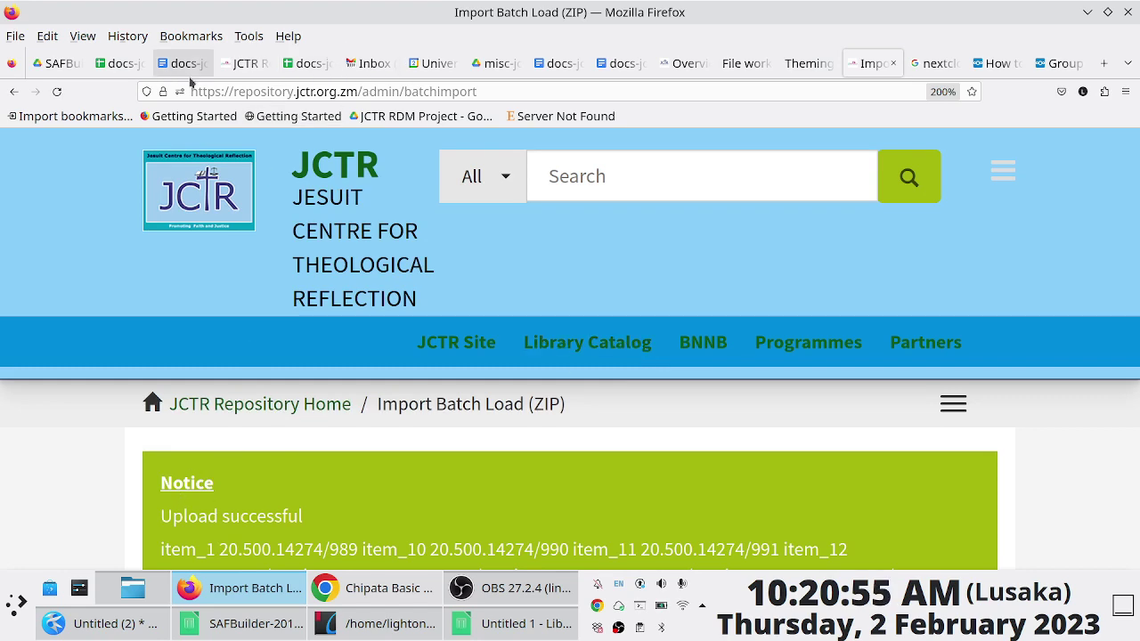
Switch to the JCTR Repository home page in full screen and examine its item count and Recently Added list
left_click(243, 63)
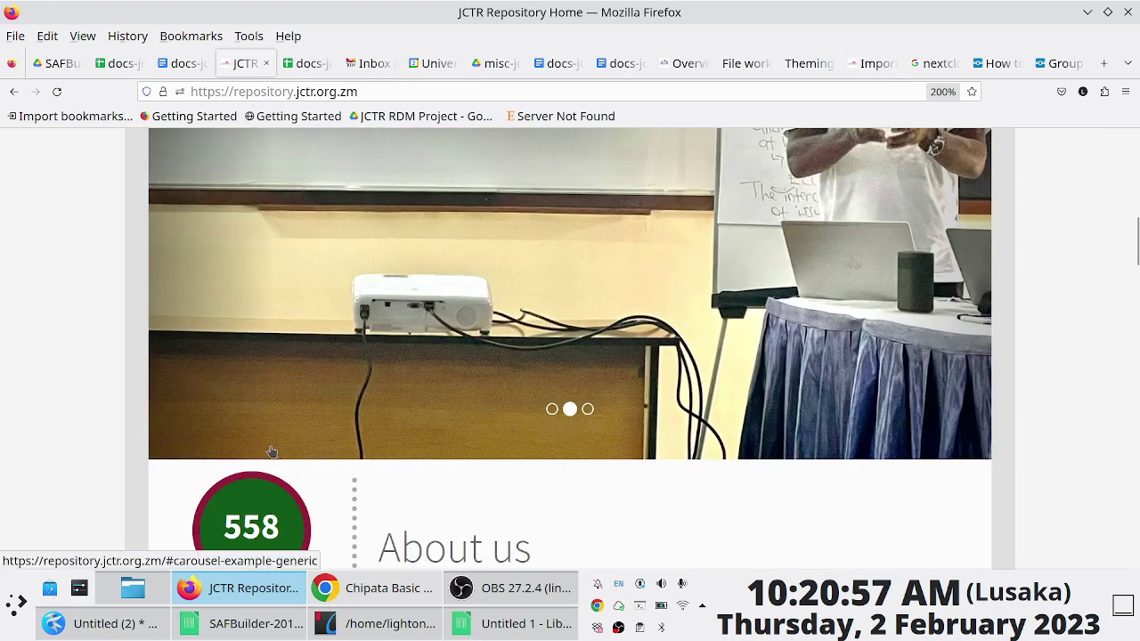
key("F11")
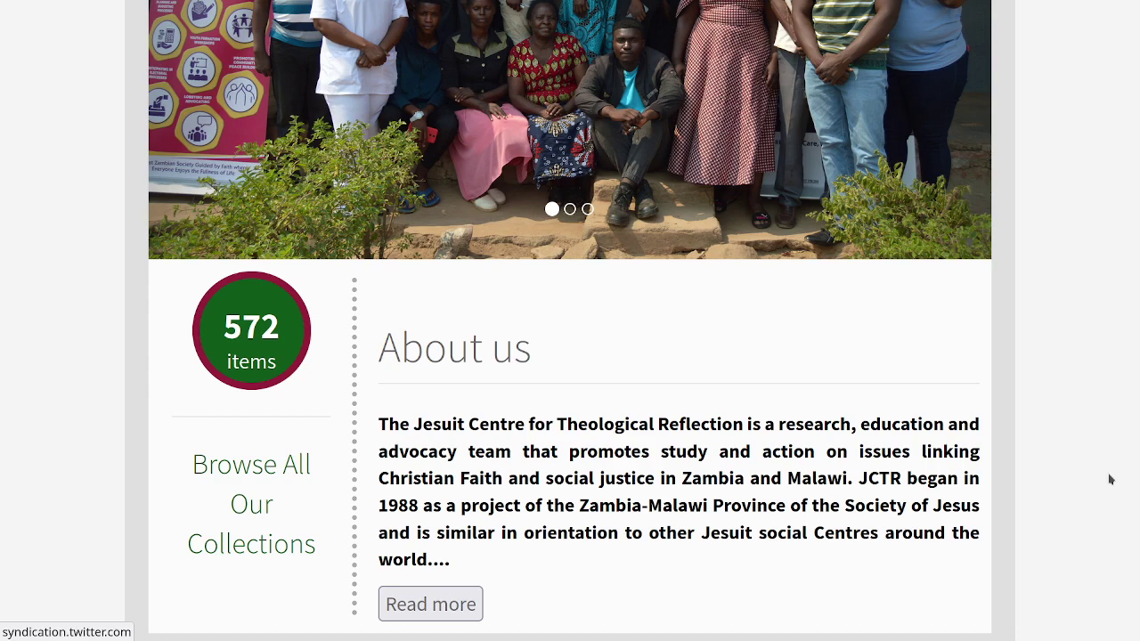
scroll(770, 623, "down", 10)
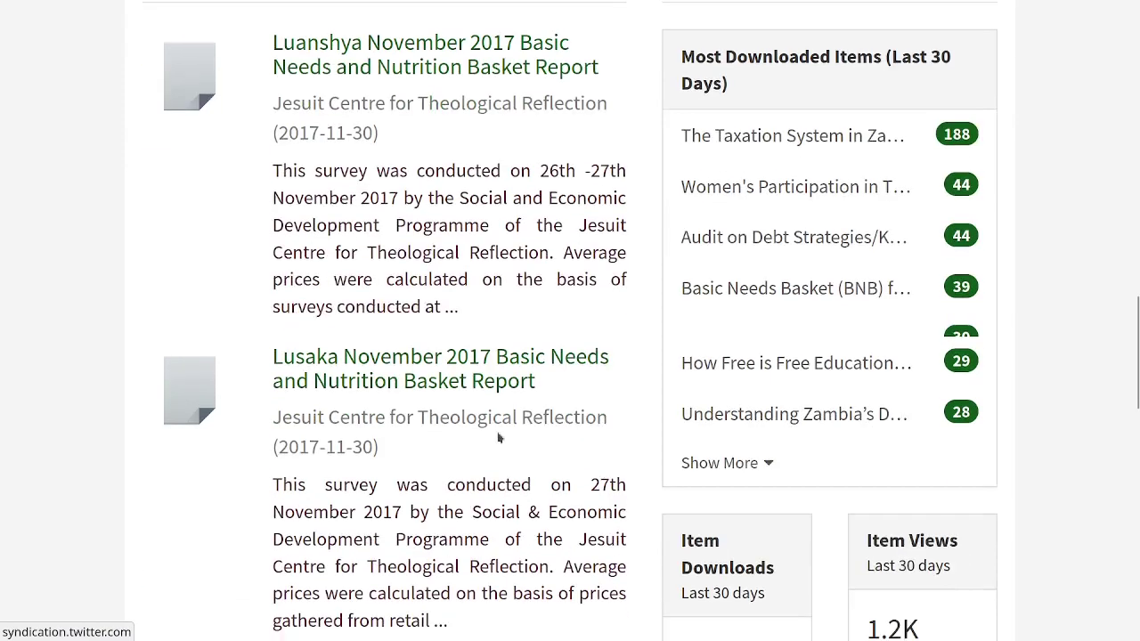
scroll(436, 134, "up", 1)
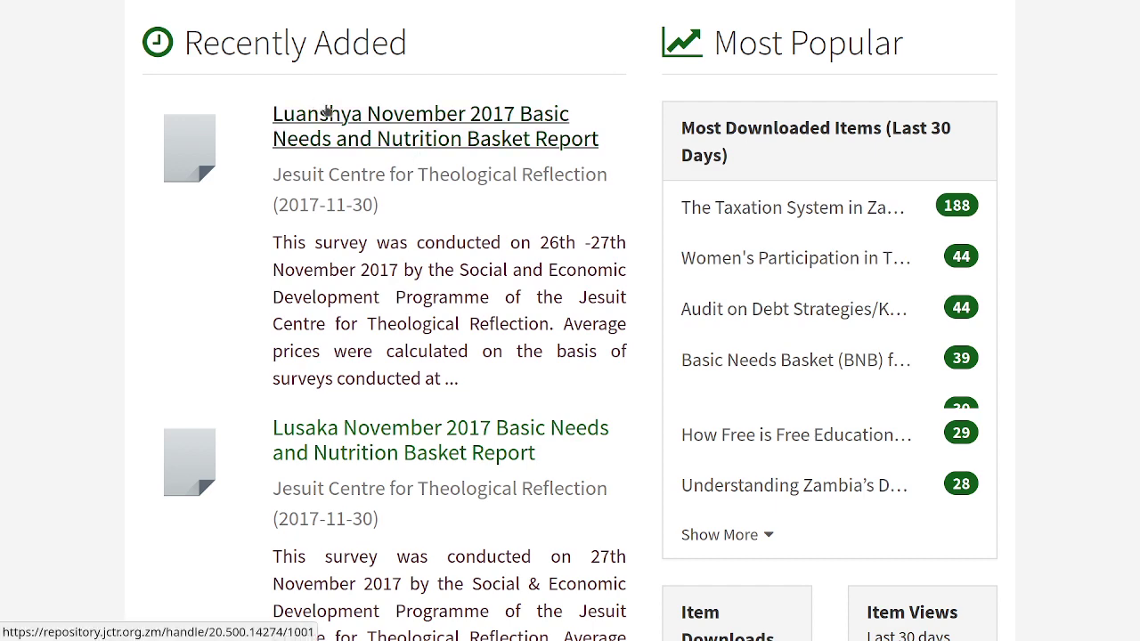
scroll(327, 112, "down", 2)
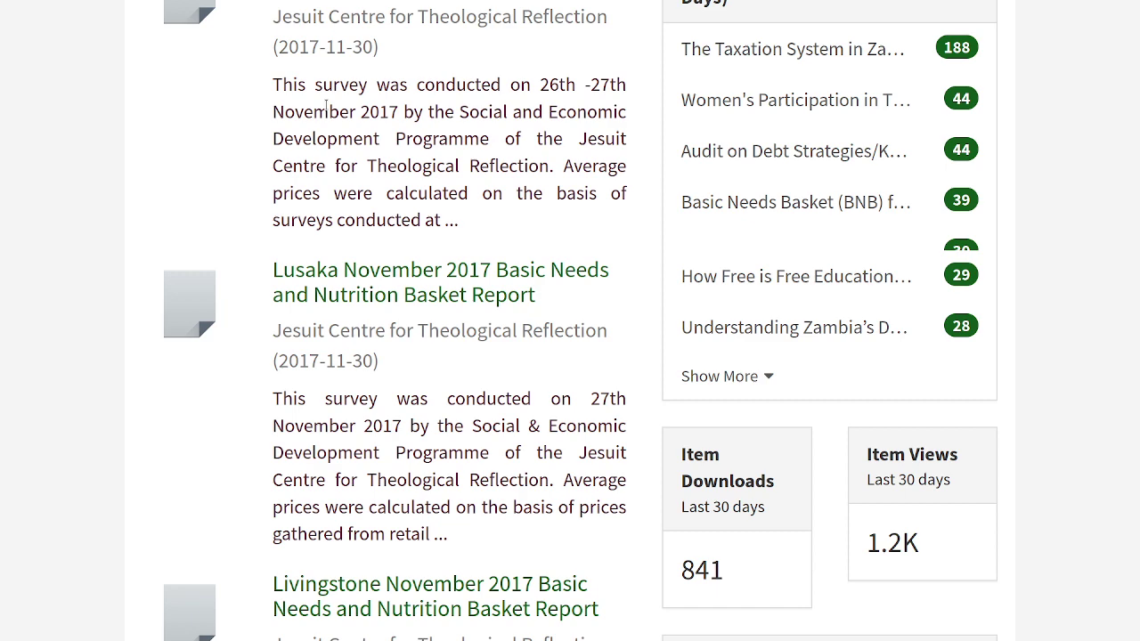
scroll(325, 107, "up", 1)
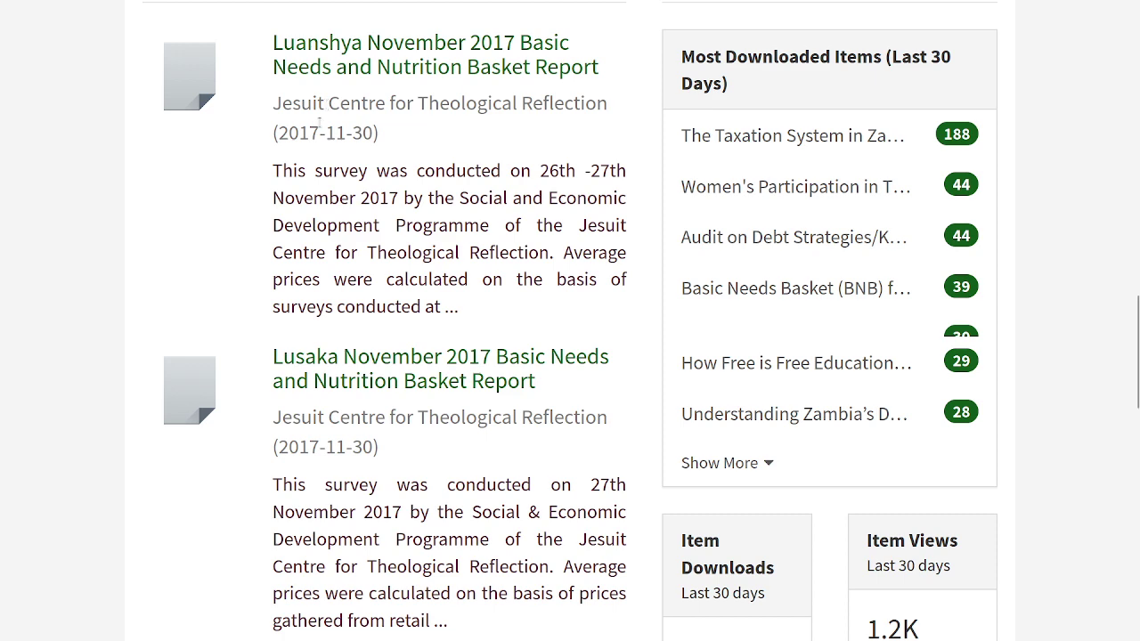
scroll(321, 126, "up", 1)
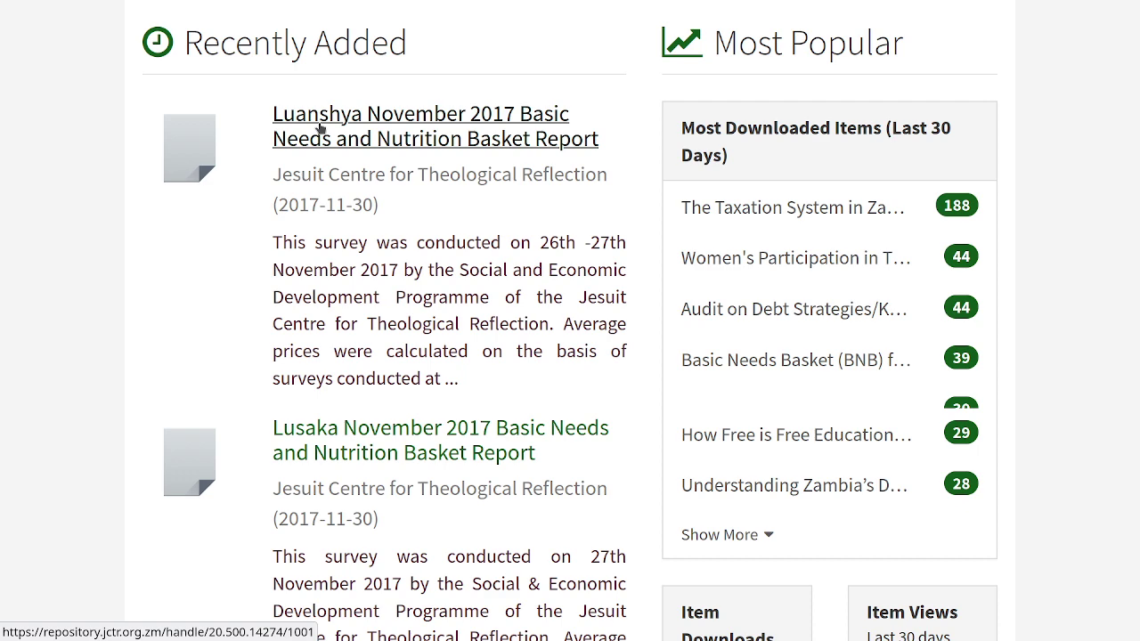
scroll(321, 129, "down", 2)
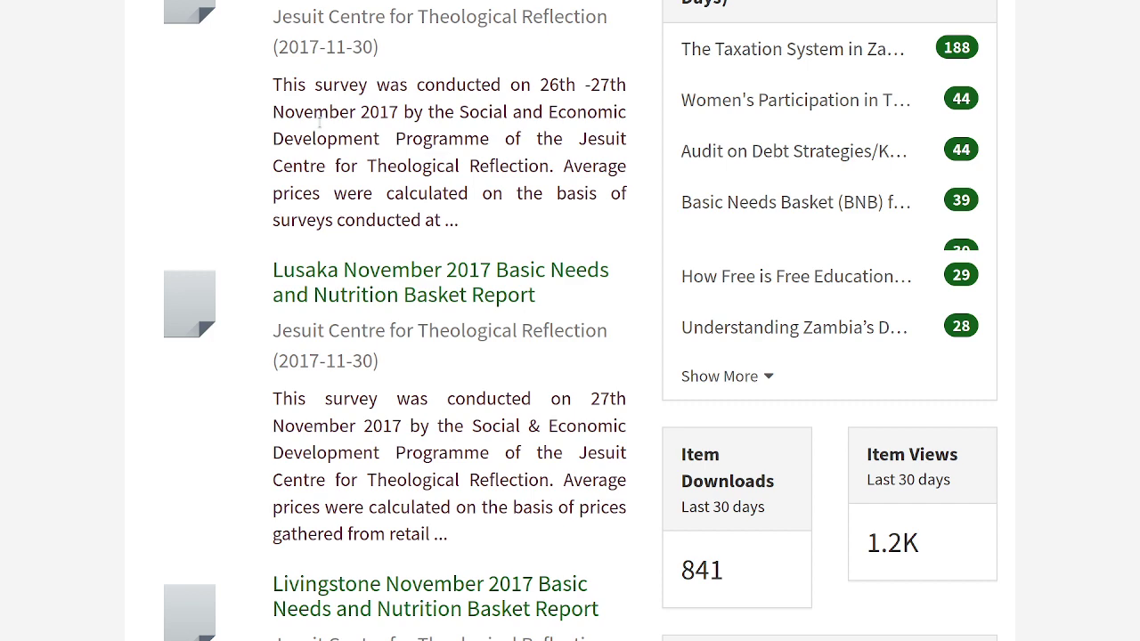
scroll(318, 125, "up", 1)
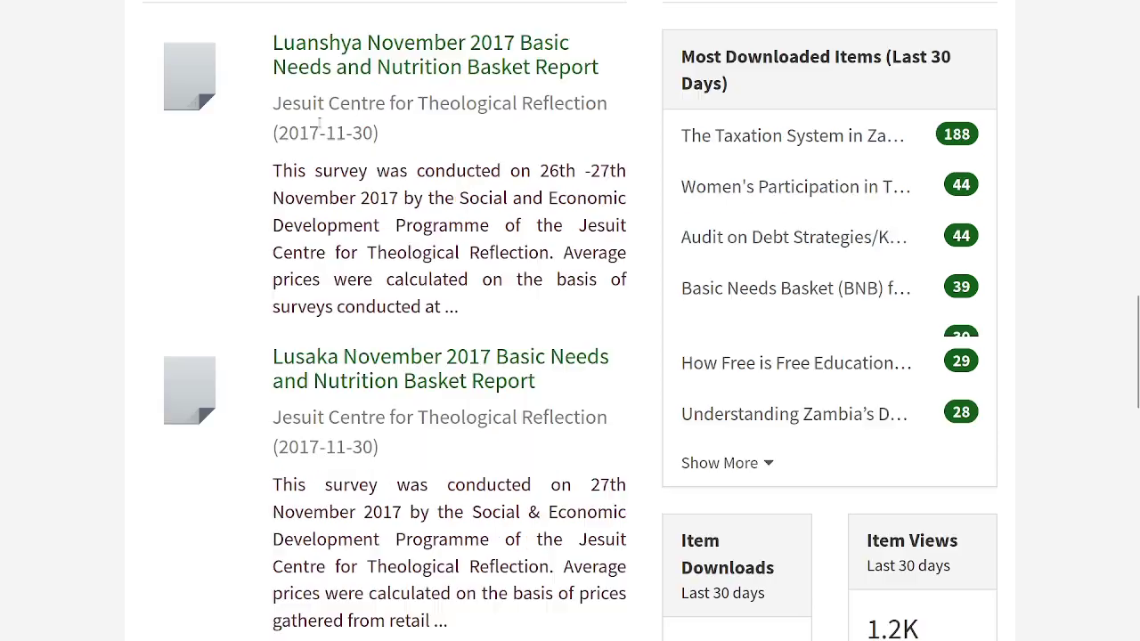
Open the Luanshya November 2017 report's full item record and highlight its dc.description.sponsorship value
left_click(372, 53)
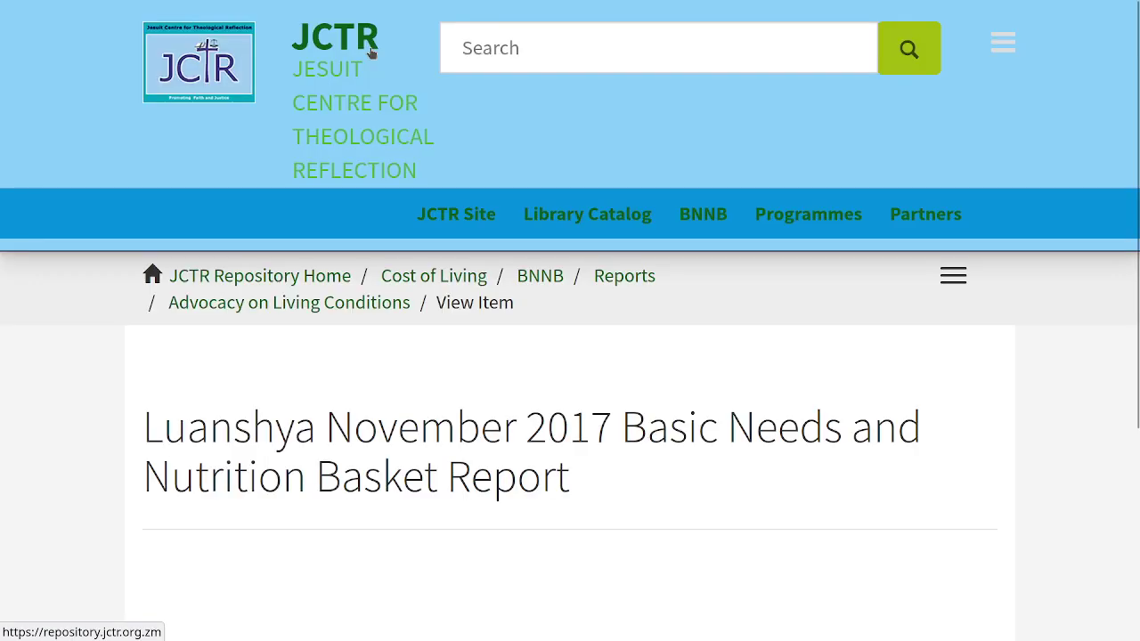
scroll(405, 243, "down", 10)
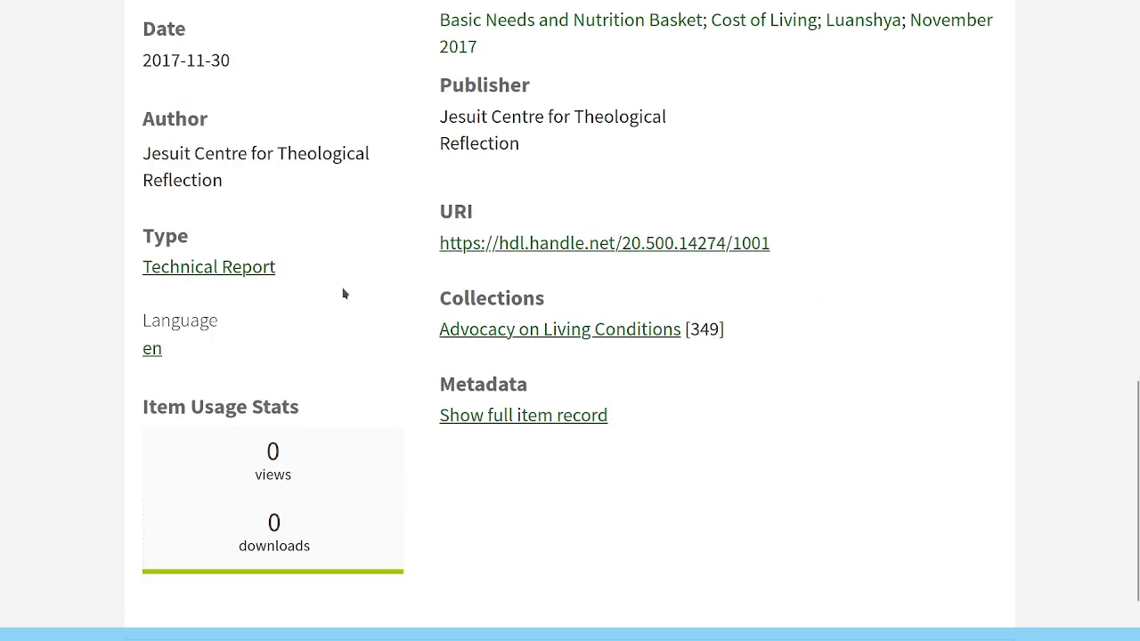
left_click(483, 417)
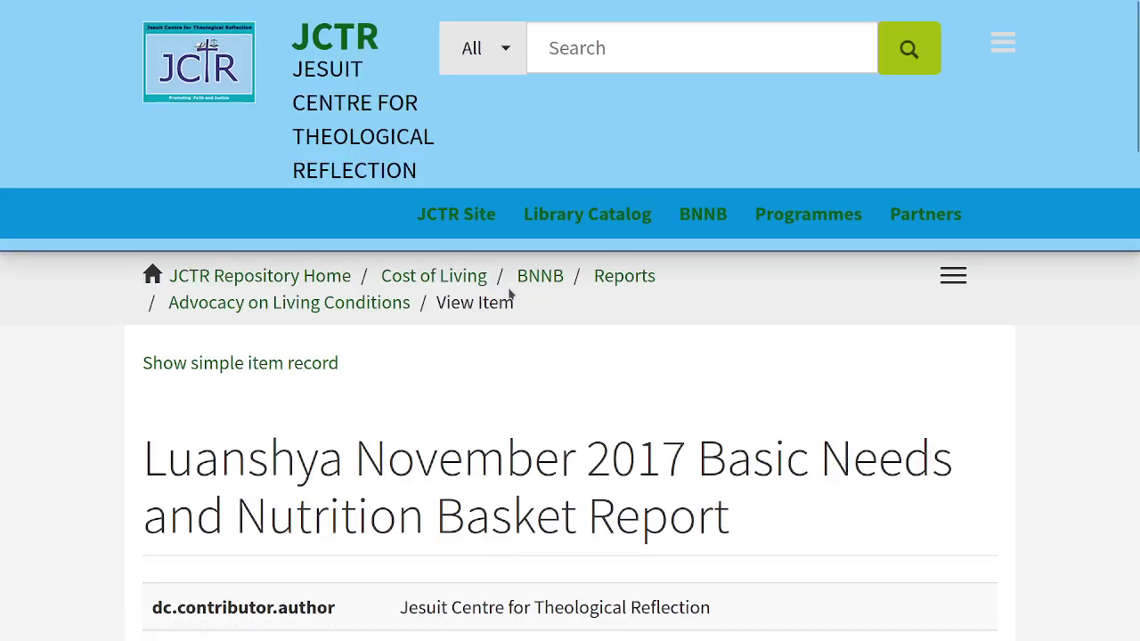
scroll(508, 297, "down", 10)
scroll(480, 258, "down", 2)
left_click_drag(467, 174, 390, 172)
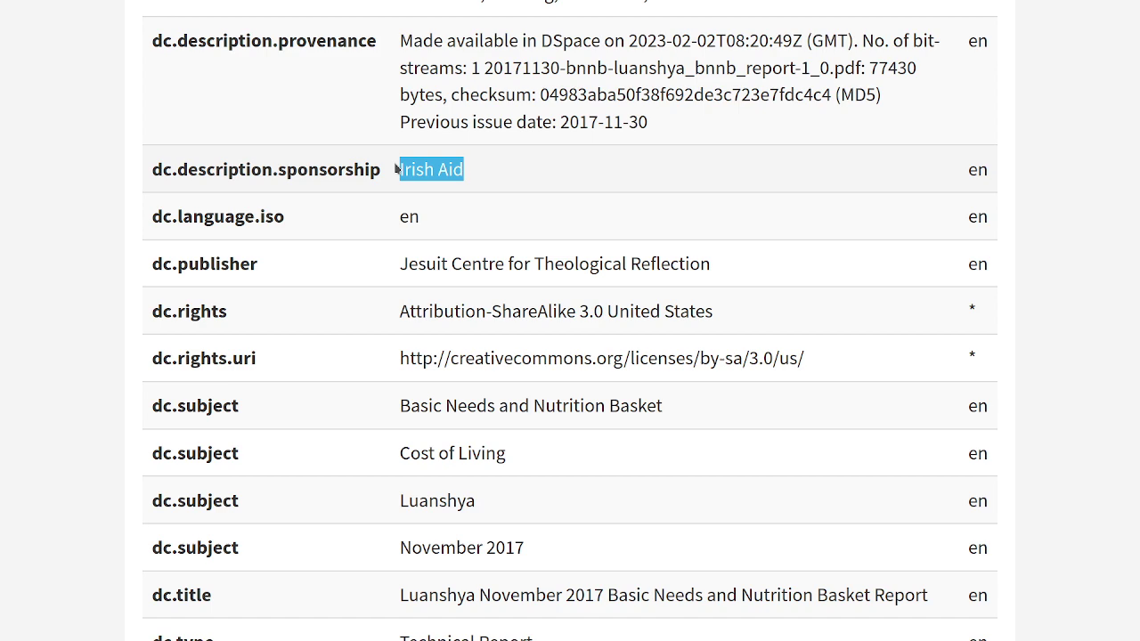
Leave full screen and review the Luanshya report's full metadata record, from its breadcrumb path to its provenance and sponsorship fields
key("F11")
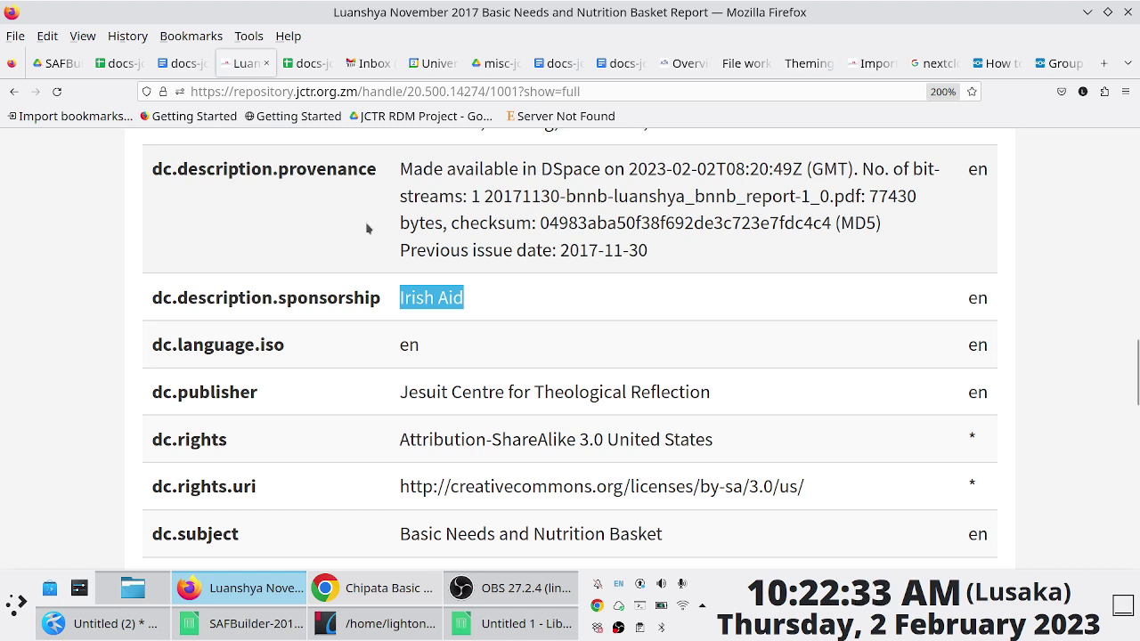
scroll(505, 295, "up", 5)
scroll(505, 295, "up", 6)
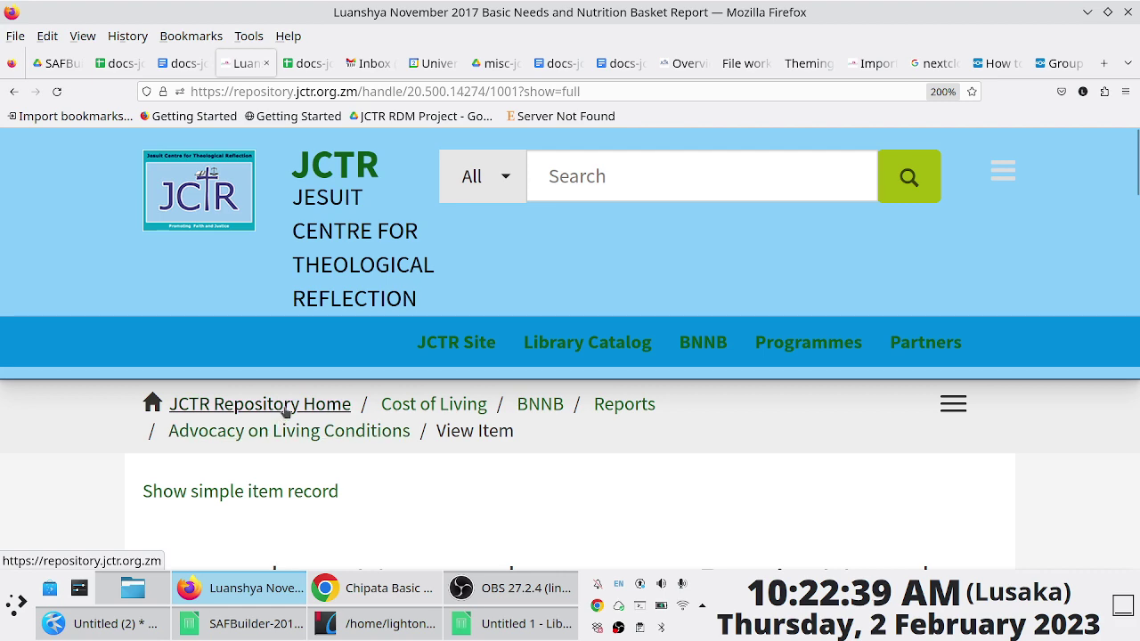
scroll(298, 402, "down", 2)
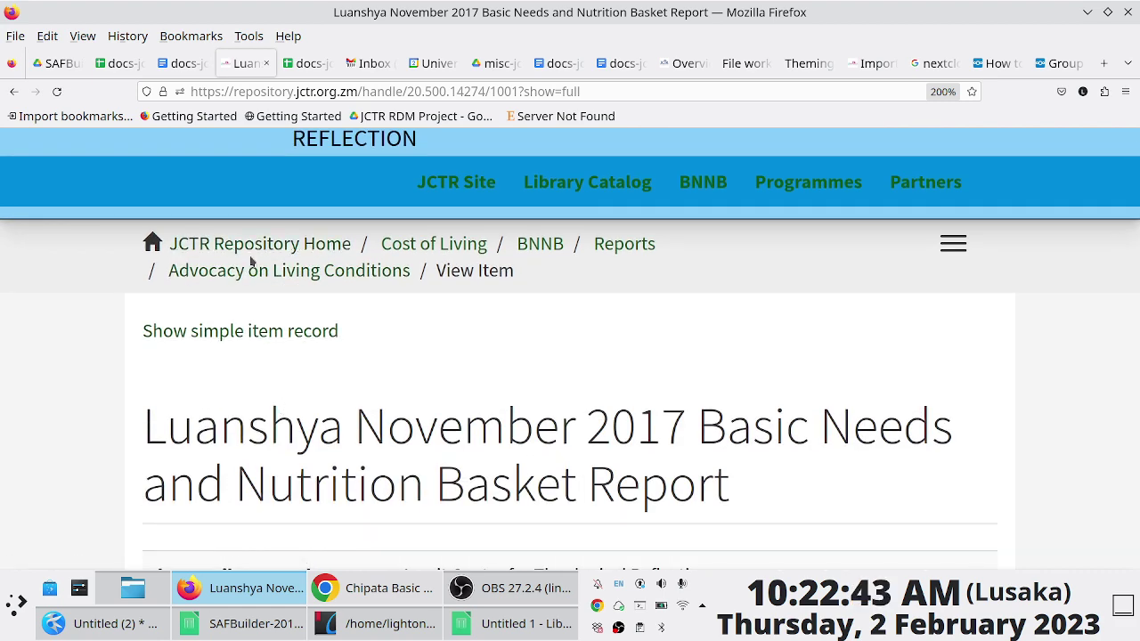
scroll(349, 388, "down", 5)
scroll(349, 389, "down", 4)
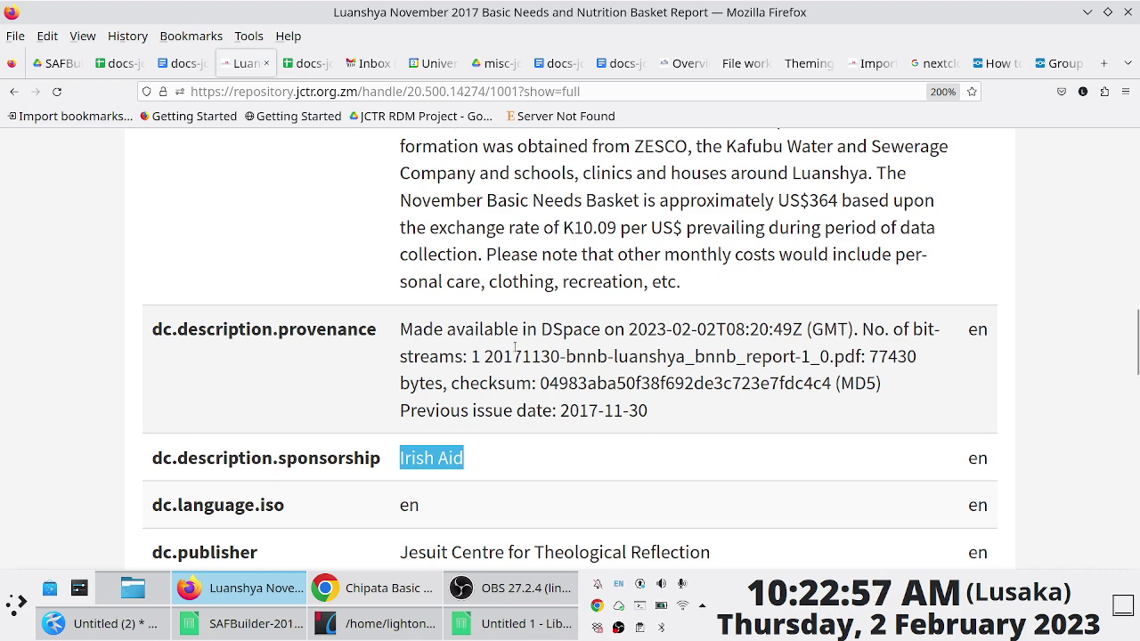
scroll(520, 354, "up", 10)
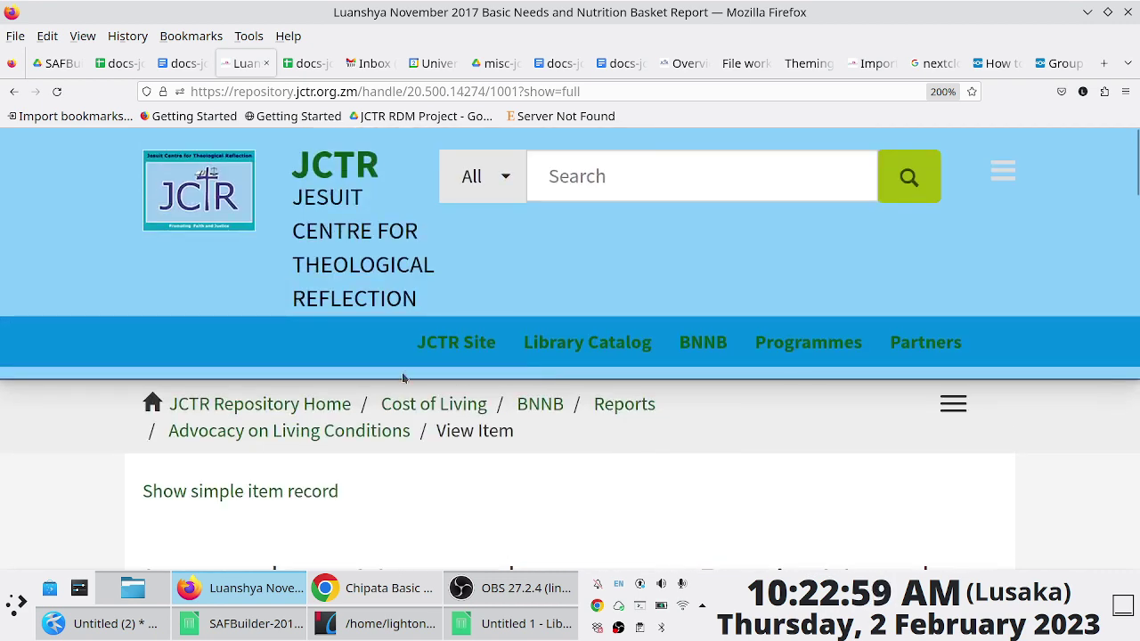
Open the Advocacy on Living Conditions collection, reduce the page zoom to 133% and look through its recent submissions and Discover filters
left_click(343, 437)
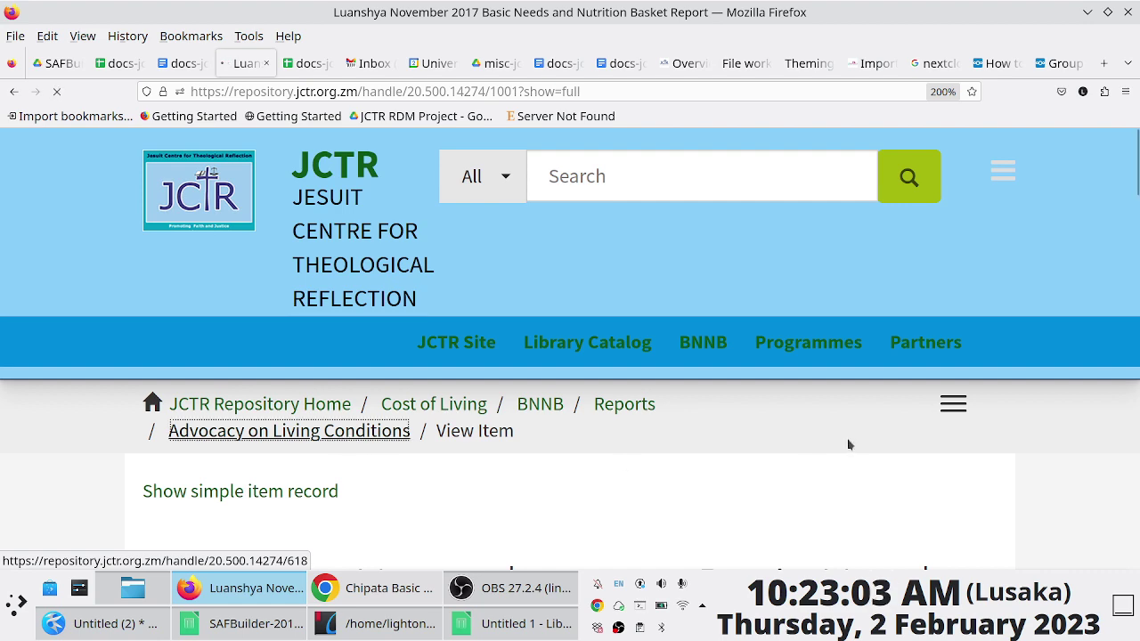
scroll(608, 474, "down", 5)
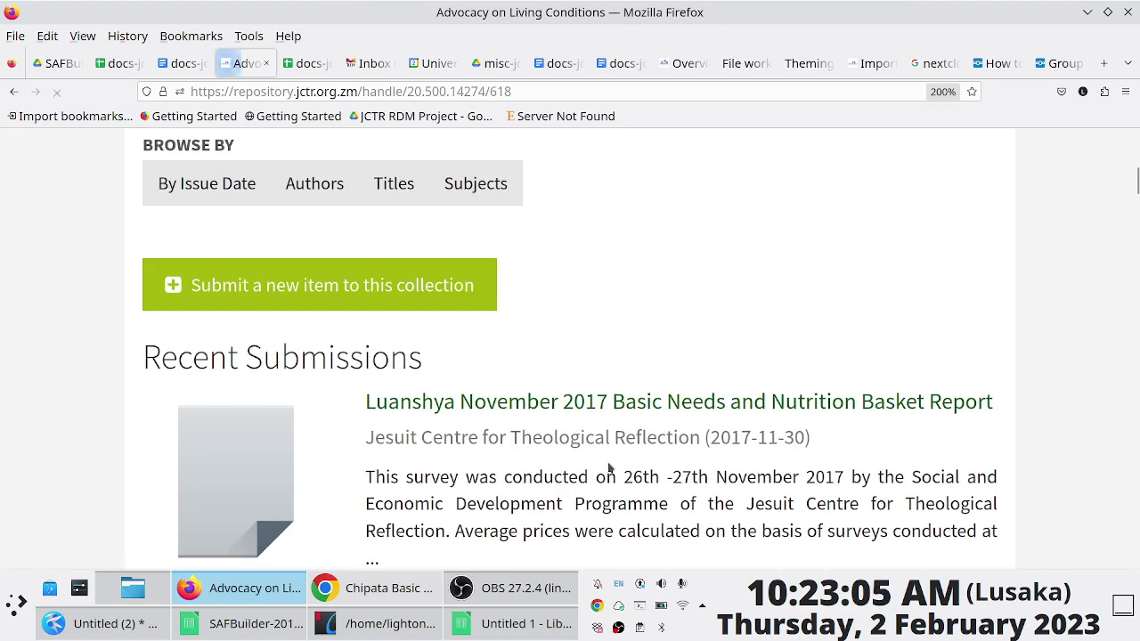
key("ctrl+minus")
key("ctrl+minus")
key("ctrl+minus")
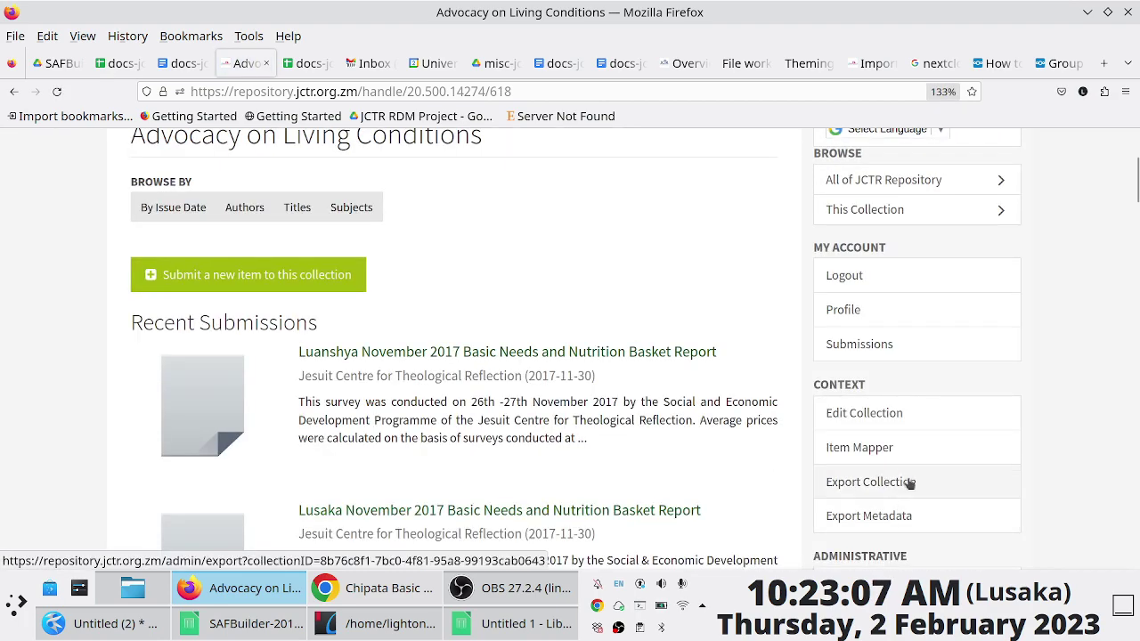
scroll(1002, 361, "down", 5)
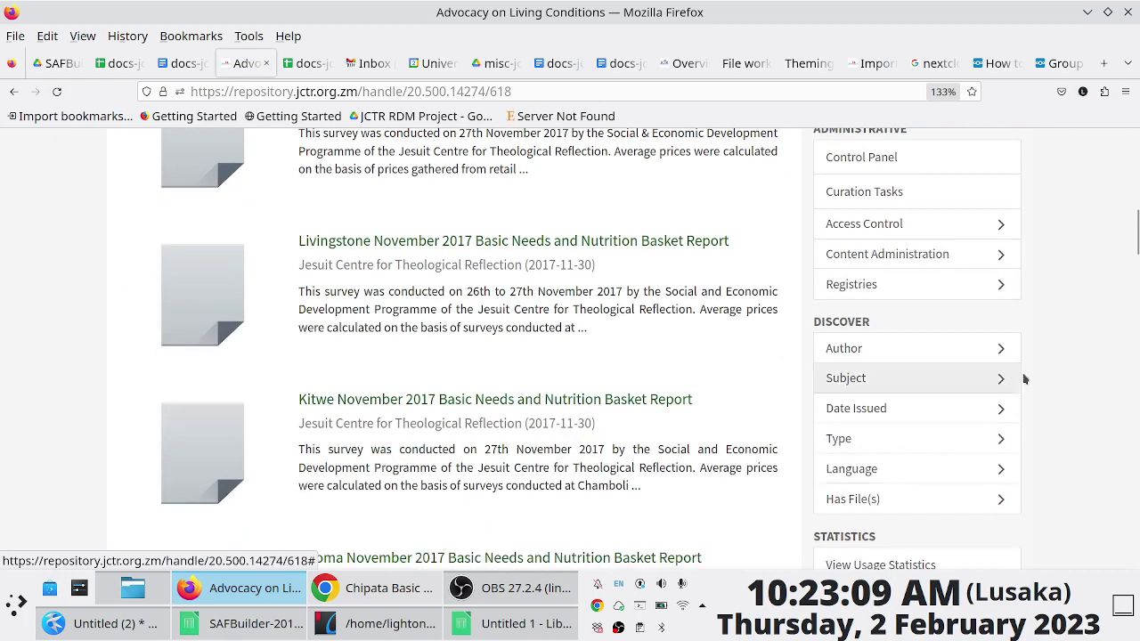
scroll(1038, 394, "up", 4)
scroll(991, 434, "down", 6)
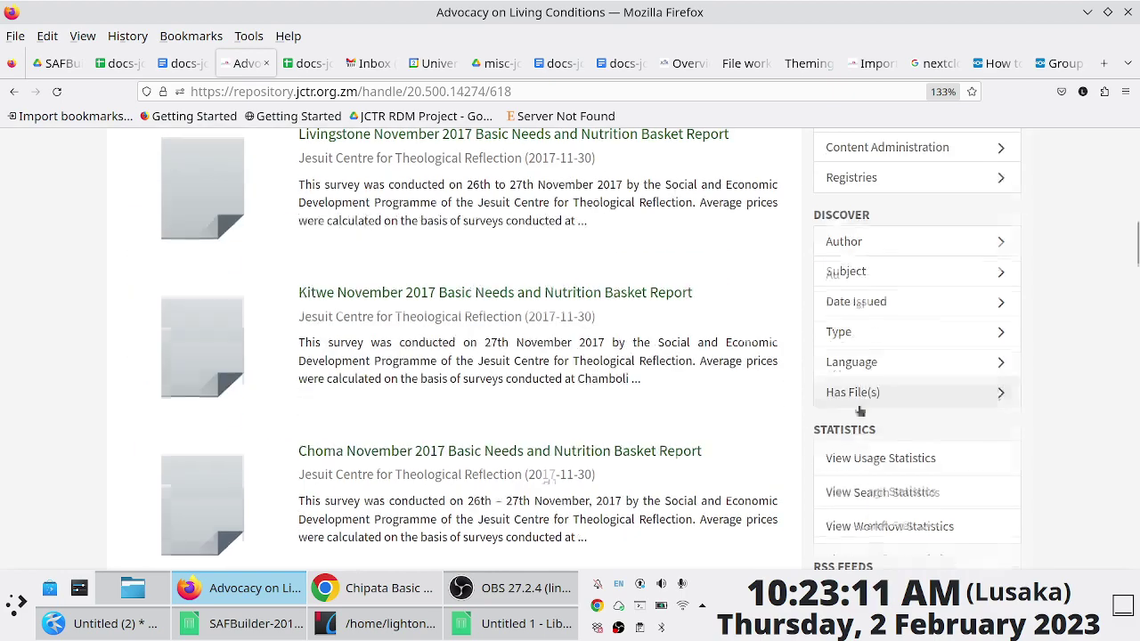
Expand the Subject filter of the Advocacy on Living Conditions collection and open its full list of subjects
scroll(991, 434, "down", 2)
scroll(949, 433, "up", 5)
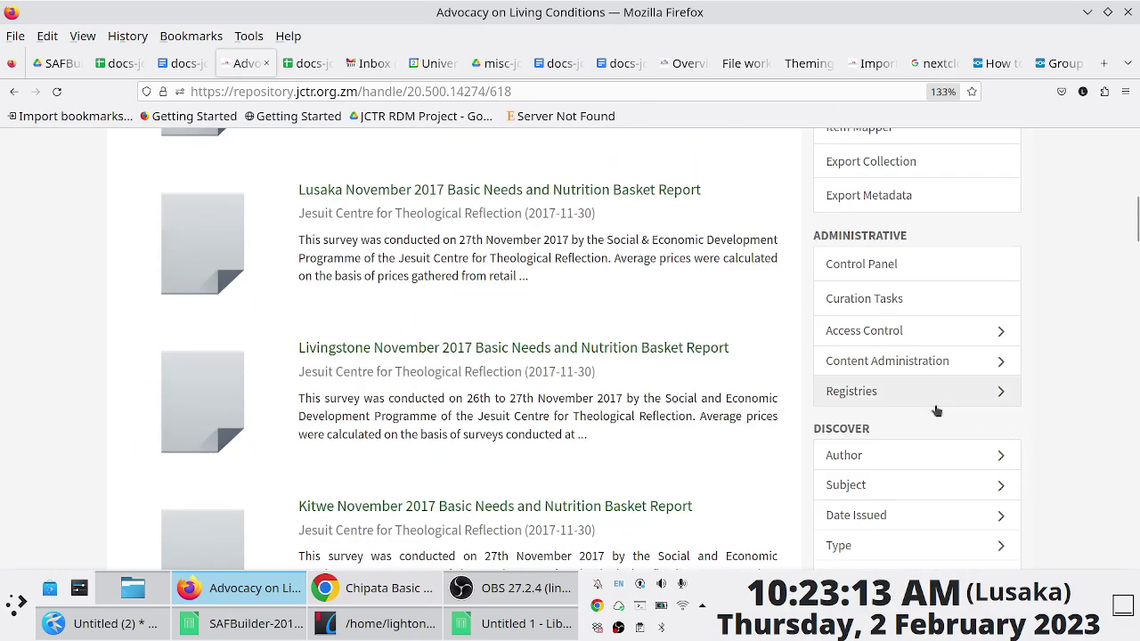
scroll(930, 409, "down", 2)
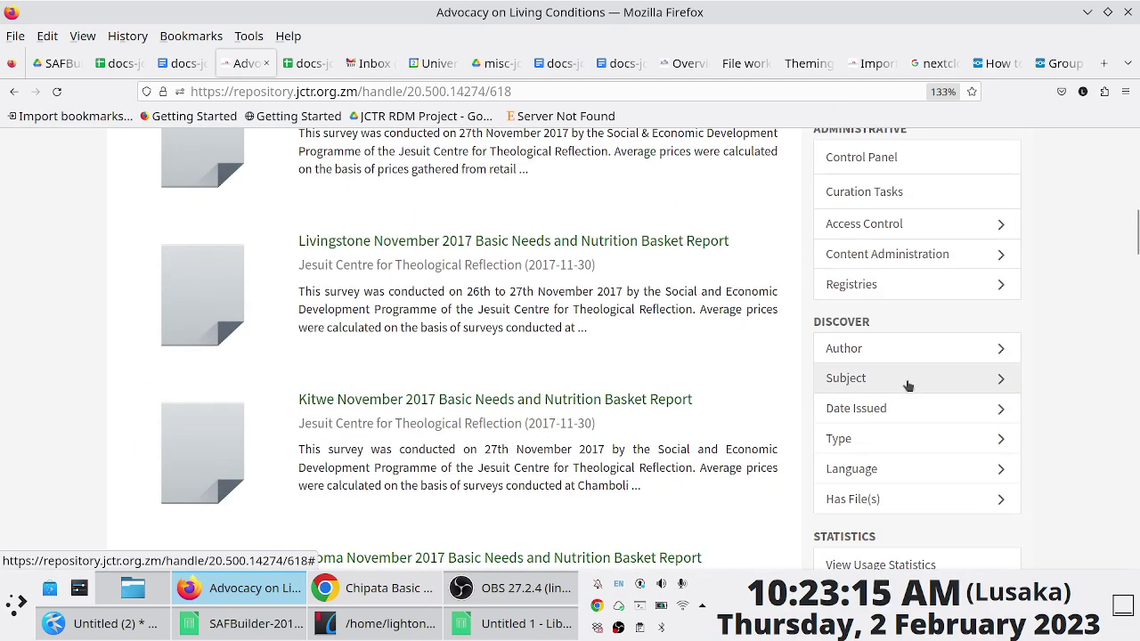
left_click(908, 385)
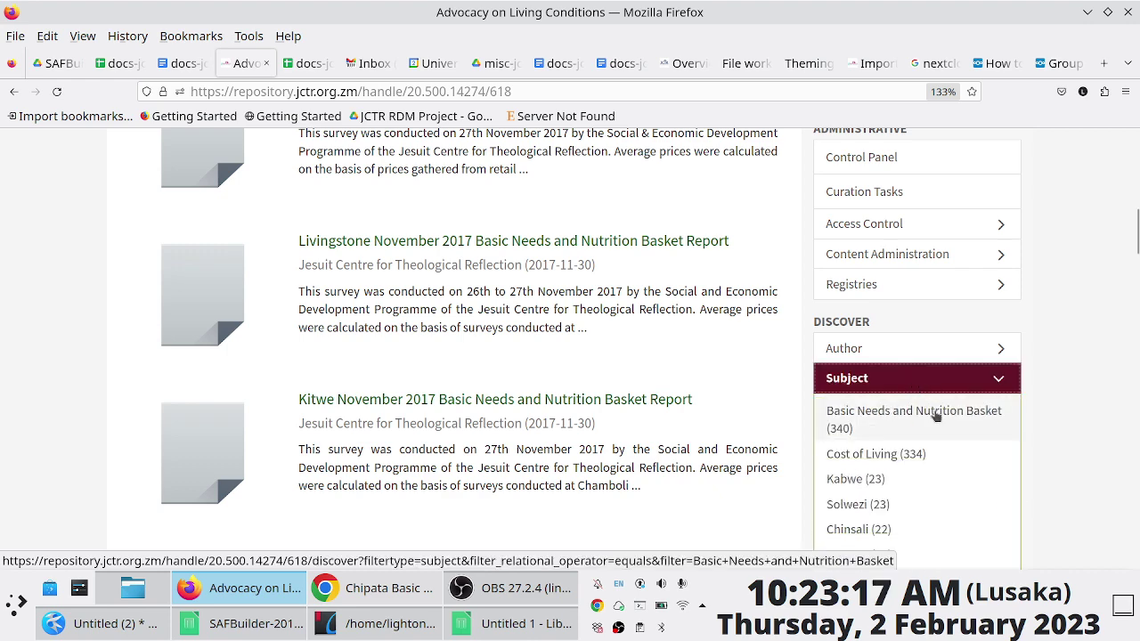
scroll(934, 415, "down", 5)
scroll(898, 387, "up", 1)
left_click(878, 367)
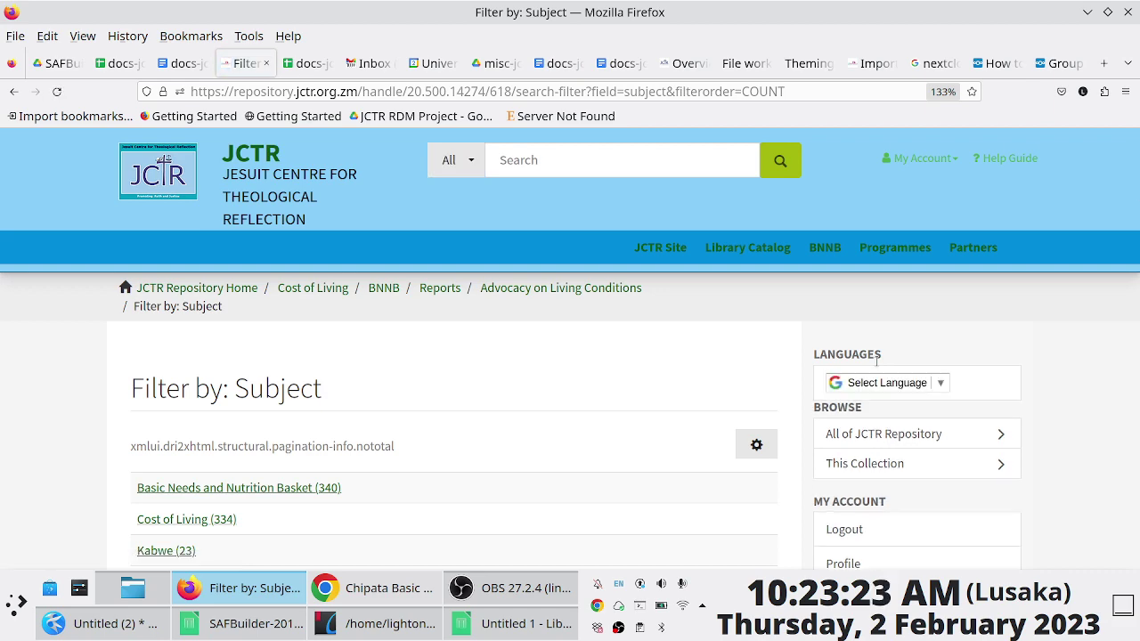
Enlarge the subject list to 200%, find "Septemb" on the page and open the September 2020 subject
scroll(443, 376, "down", 5)
scroll(440, 376, "up", 3, "ctrl")
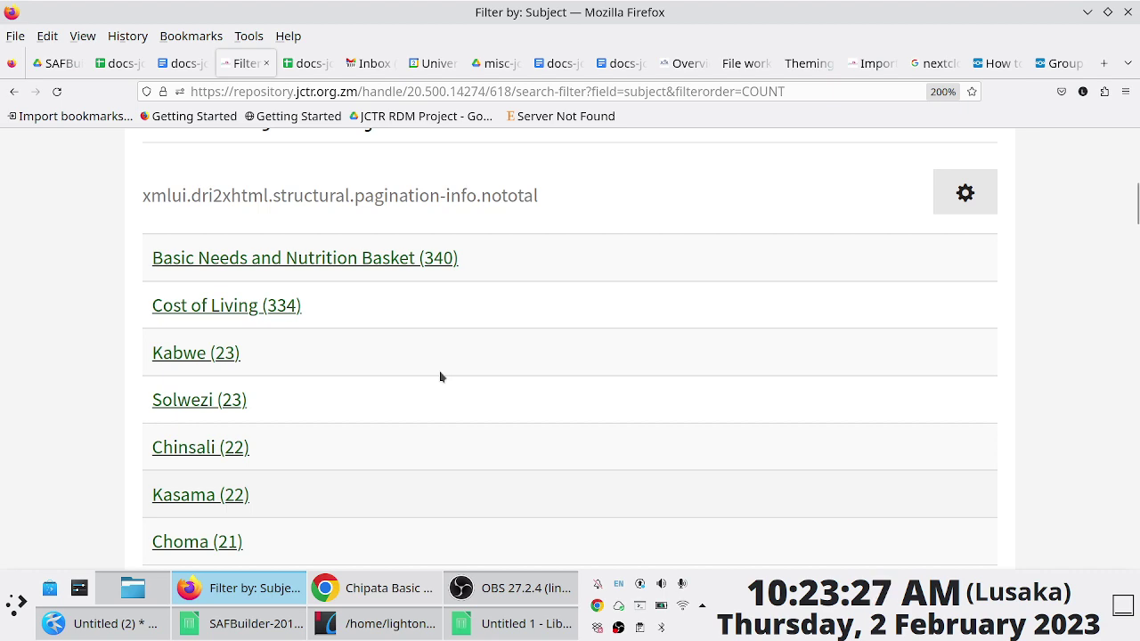
scroll(452, 383, "down", 1)
scroll(453, 383, "down", 5)
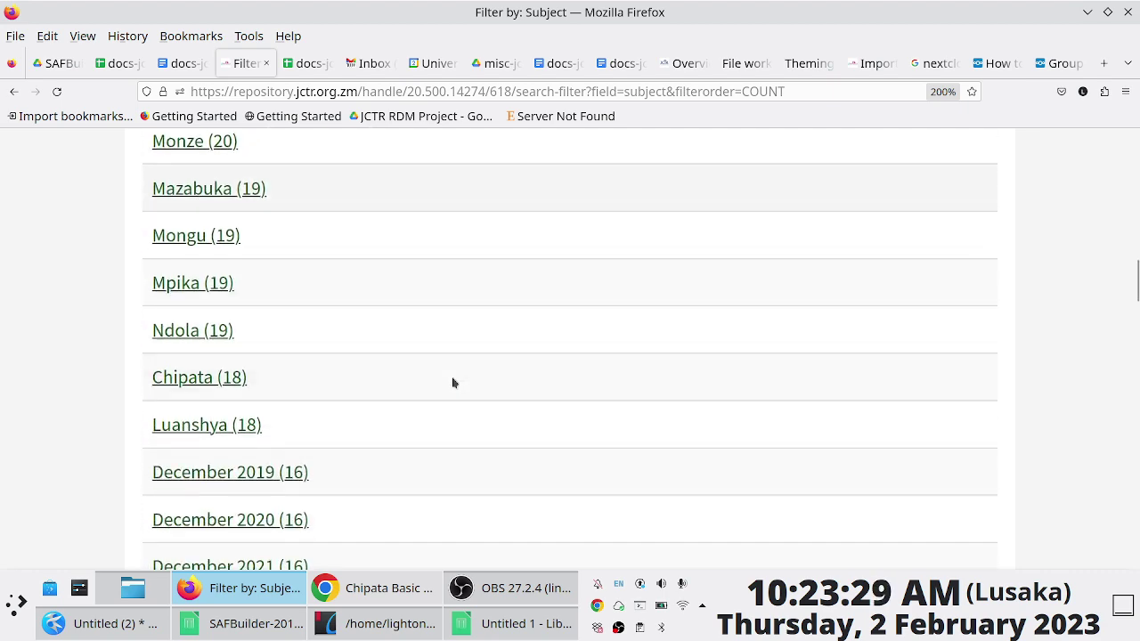
key("ctrl+f")
type("septemb")
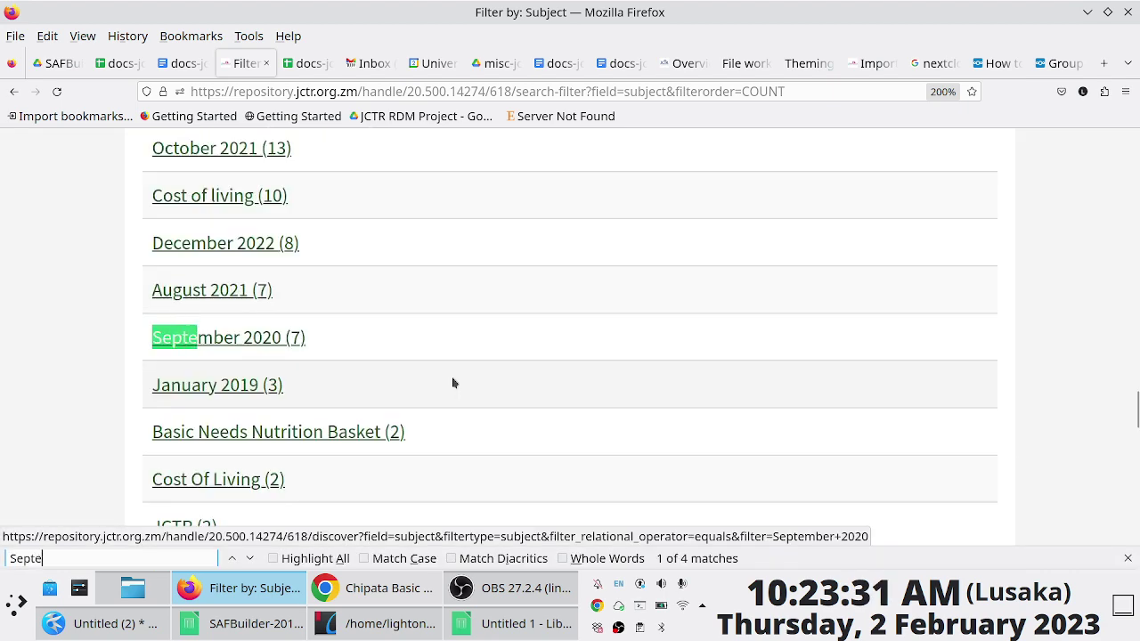
left_click(239, 347)
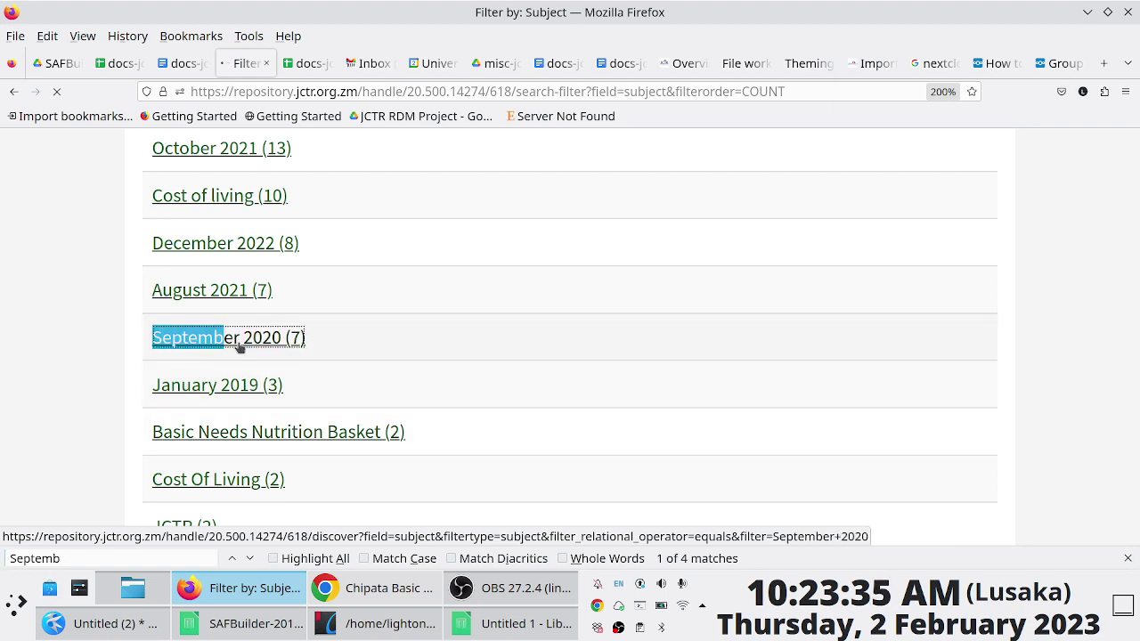
Open the Monze September 2020 report from the filtered items and look through its files, subjects, collection and usage details
scroll(250, 364, "down", 10)
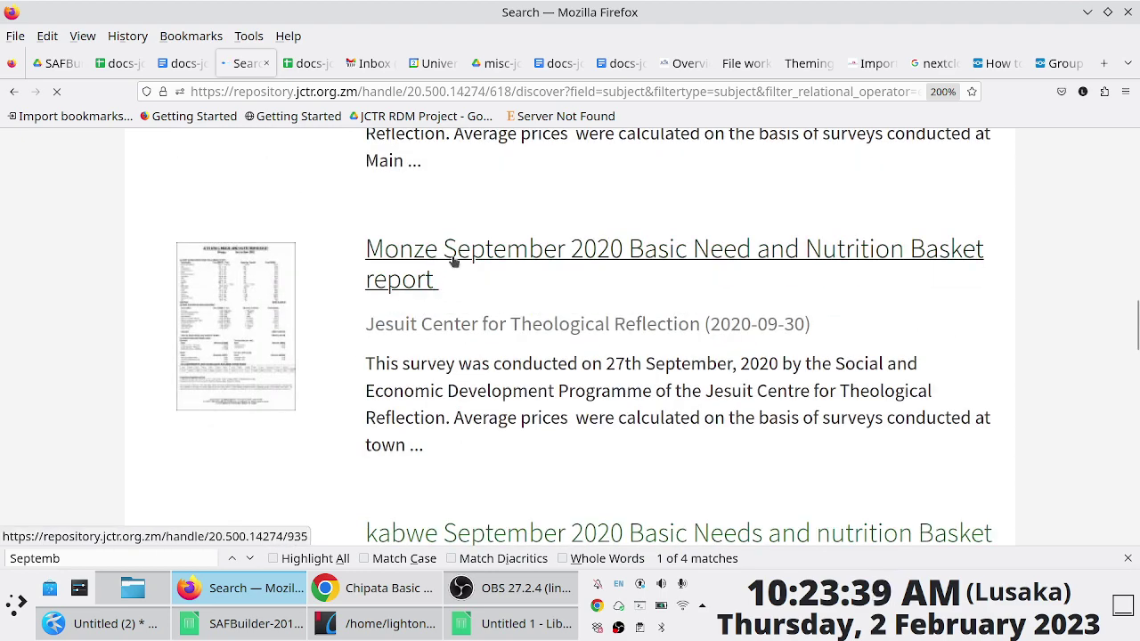
left_click(451, 264)
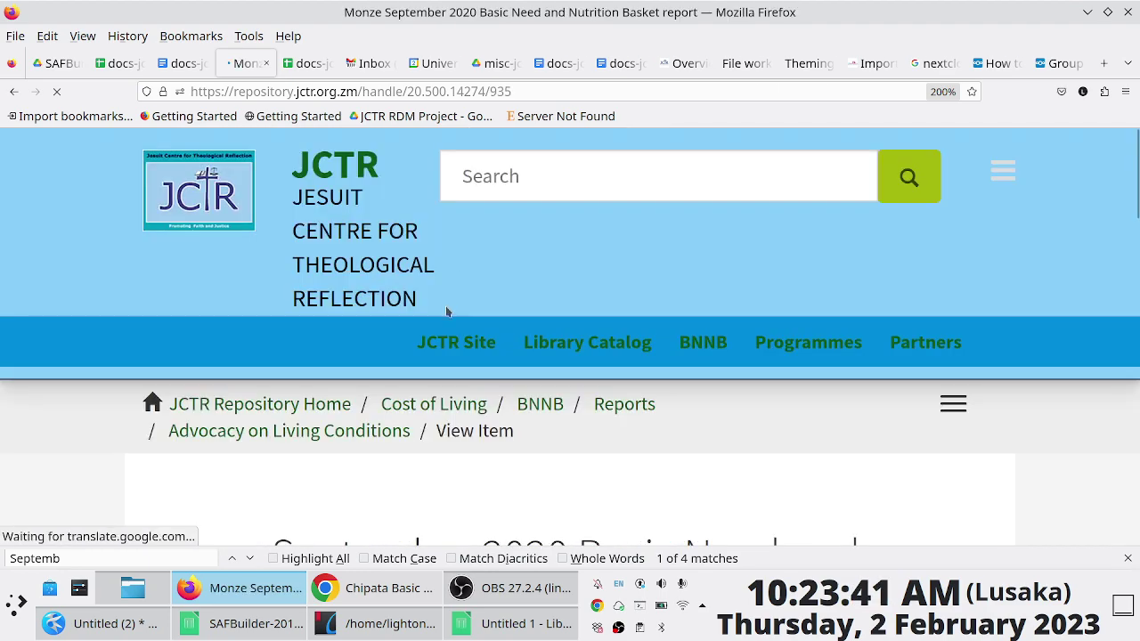
scroll(324, 326, "down", 10)
scroll(325, 326, "up", 5)
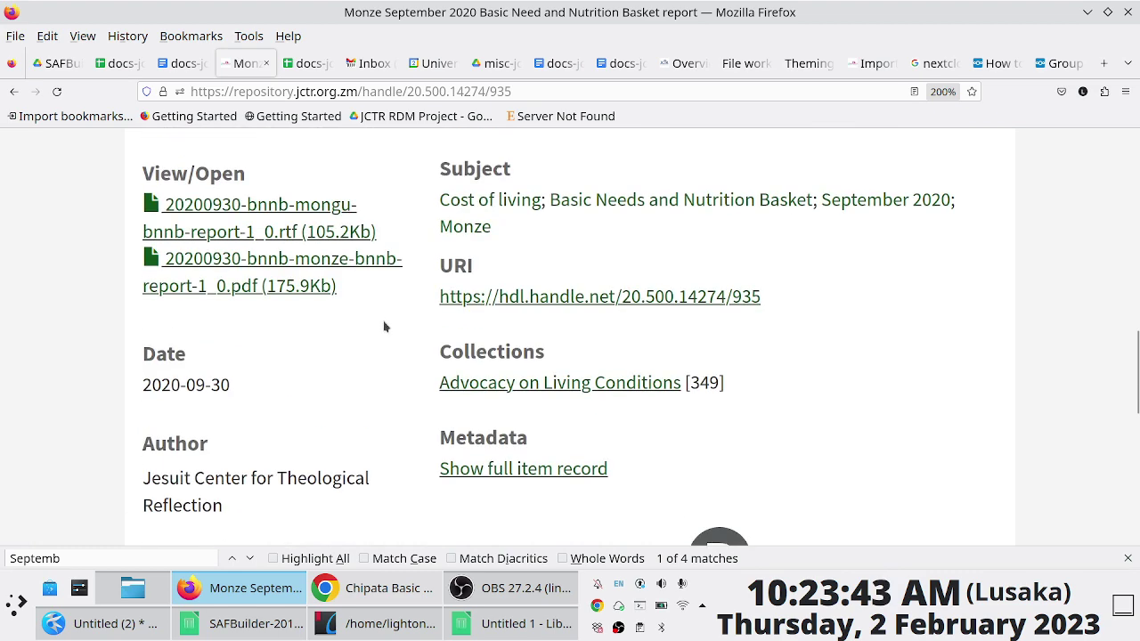
left_click(382, 340)
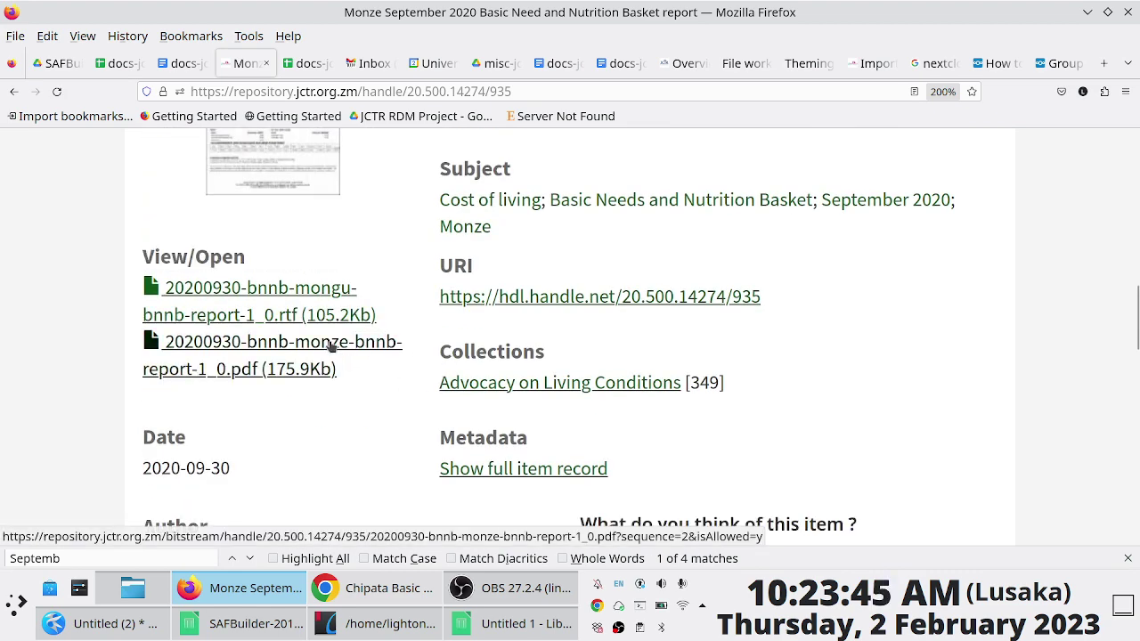
scroll(391, 407, "down", 5)
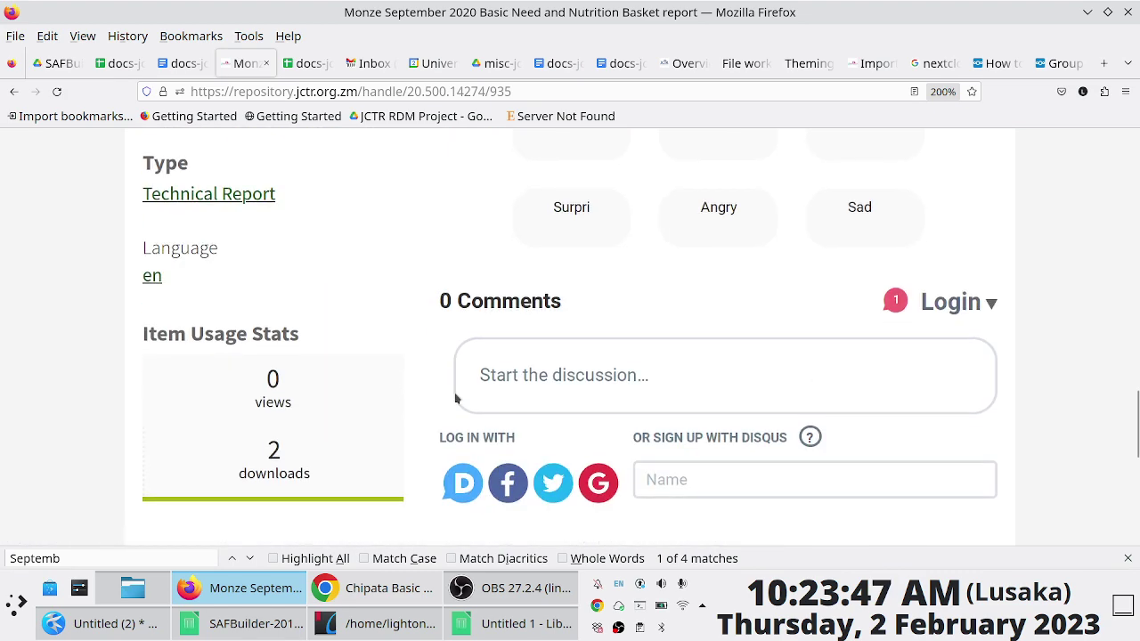
scroll(638, 344, "up", 3)
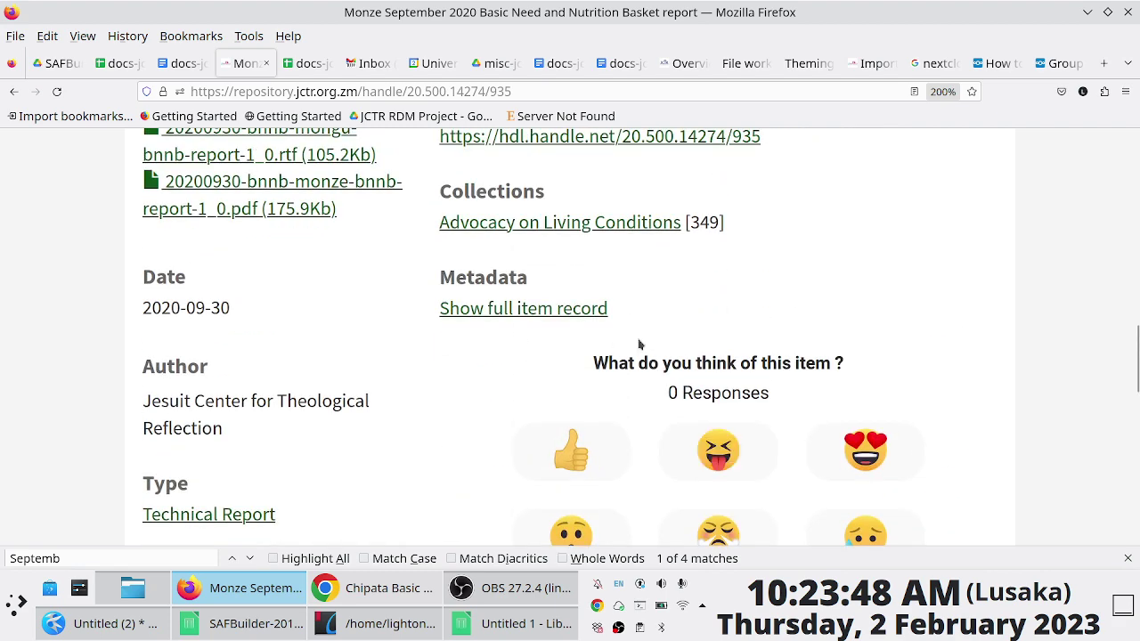
Open the Monze report's full item record and review its metadata down to the three dc.description.provenance entries at 200% zoom
left_click(535, 310)
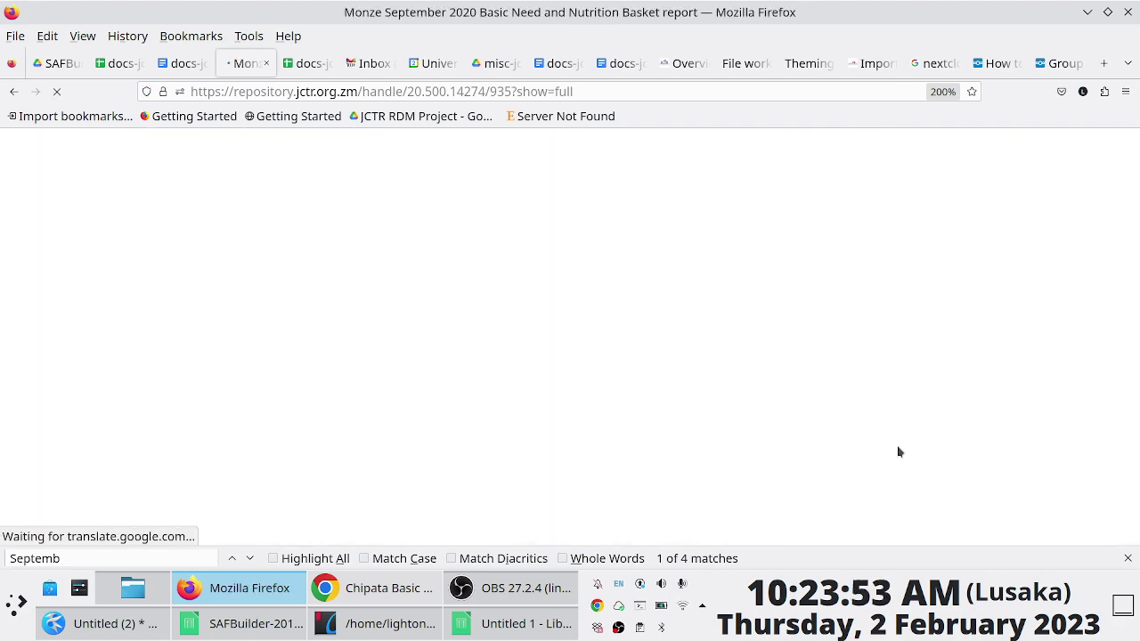
scroll(609, 371, "down", 5)
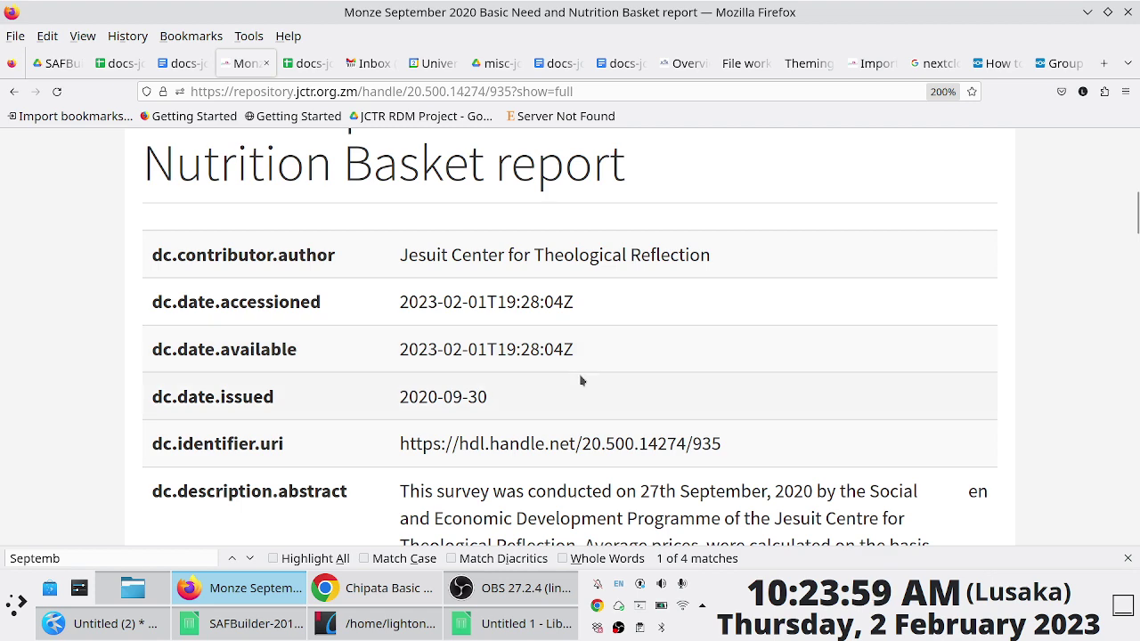
key("ctrl+minus")
scroll(247, 430, "down", 10)
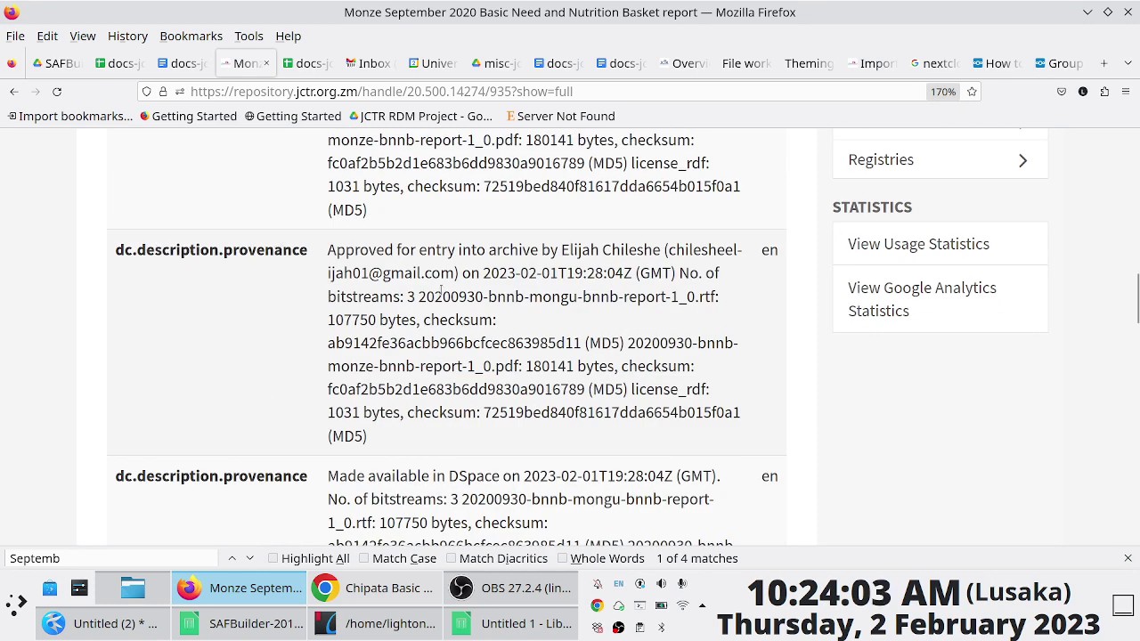
key("ctrl+plus")
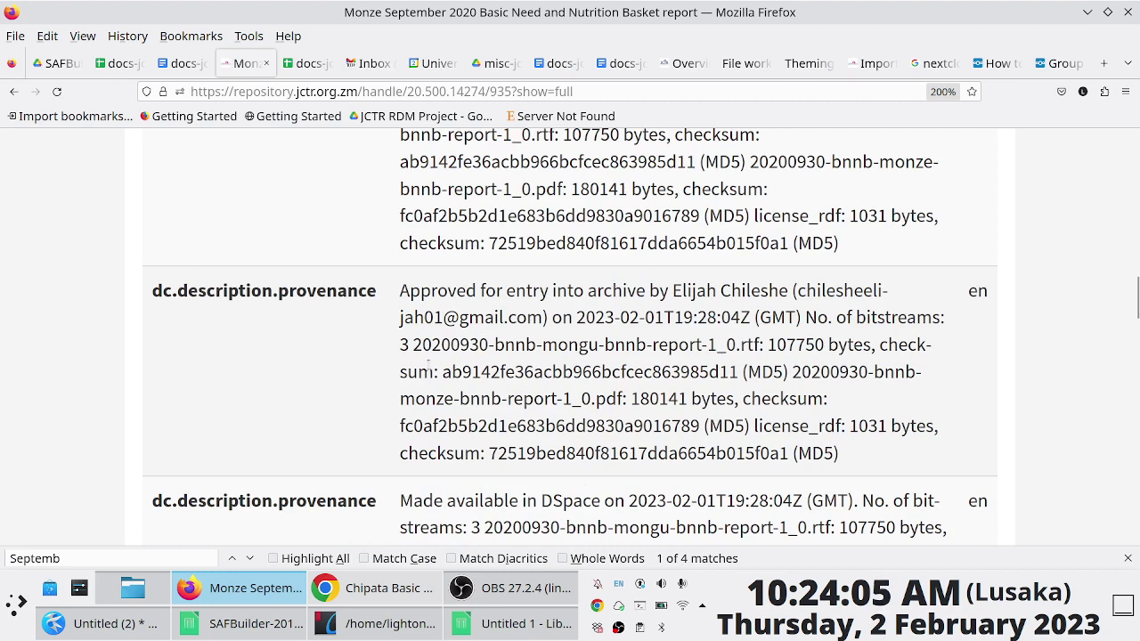
scroll(414, 342, "down", 3)
scroll(414, 342, "up", 3)
scroll(437, 321, "down", 10)
scroll(470, 348, "up", 8)
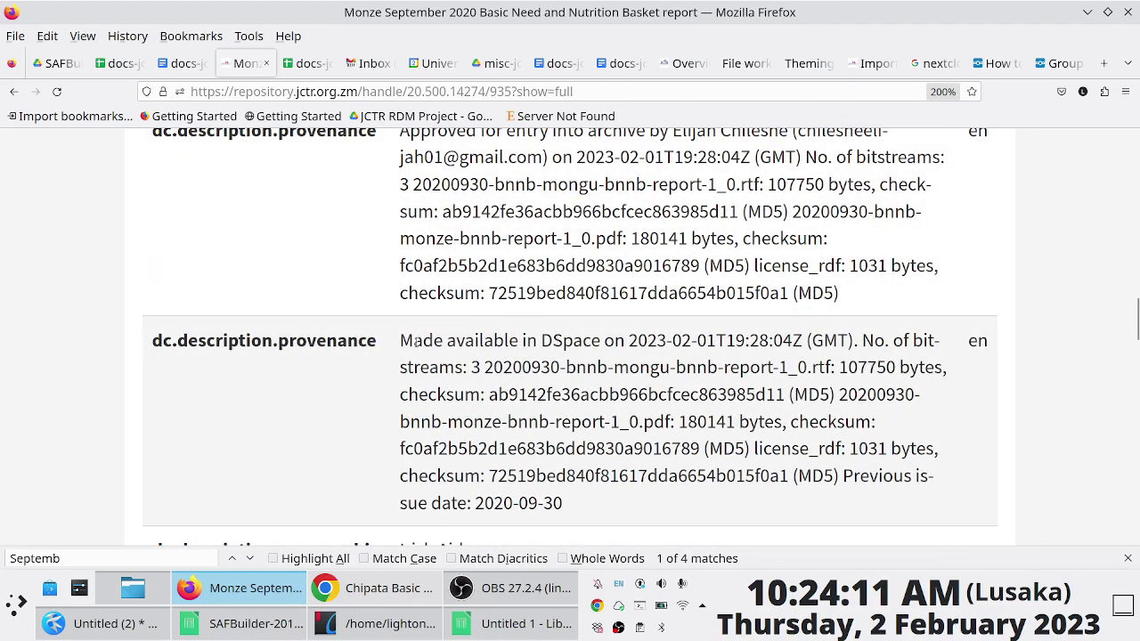
scroll(415, 339, "up", 6)
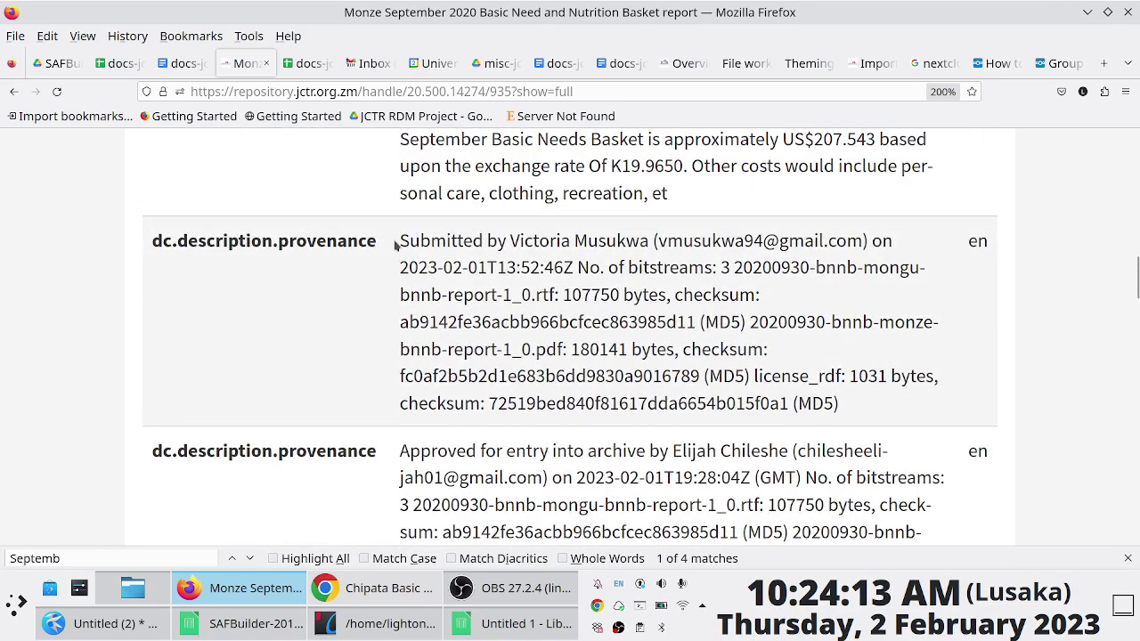
Highlight the submitter's name and the submission timestamp in the first dc.description.provenance entry
left_click_drag(399, 250, 648, 241)
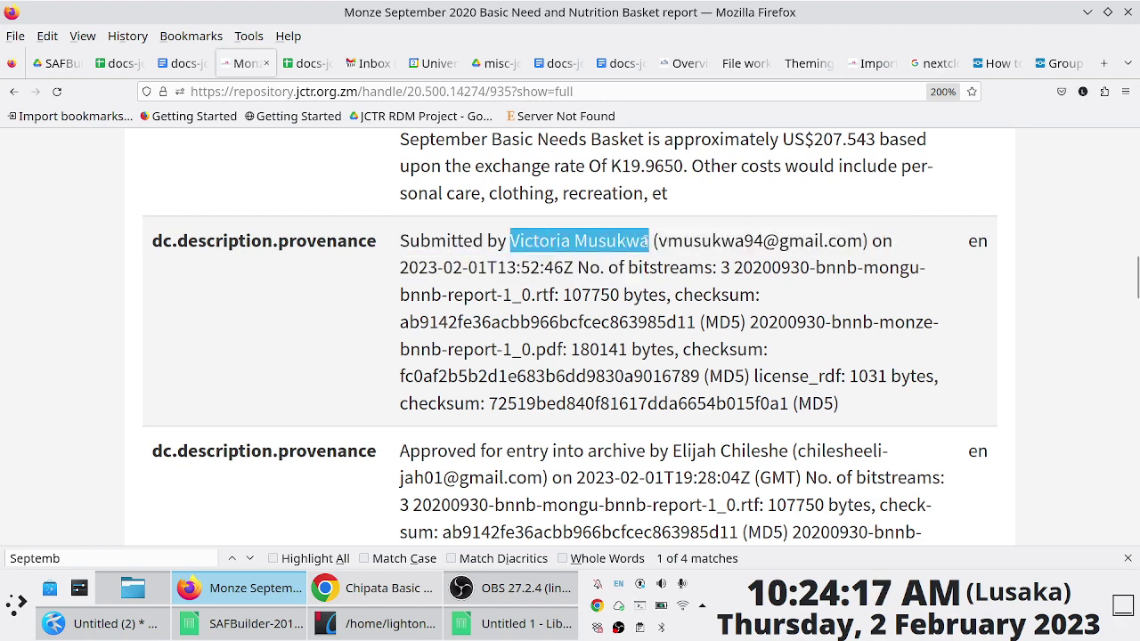
left_click(475, 268)
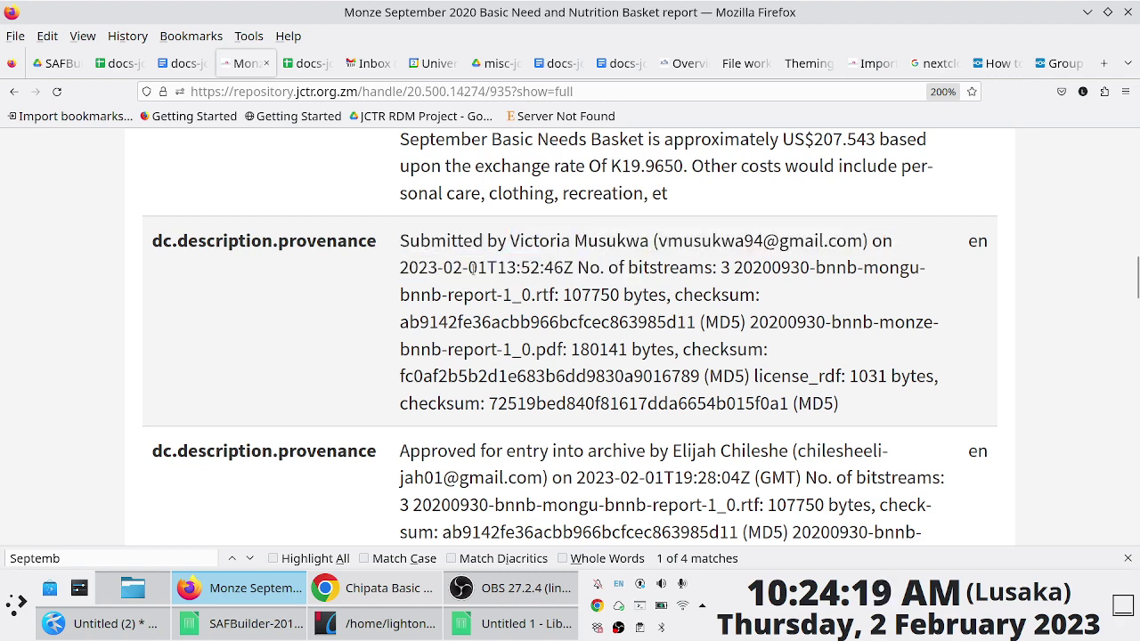
left_click_drag(408, 268, 554, 267)
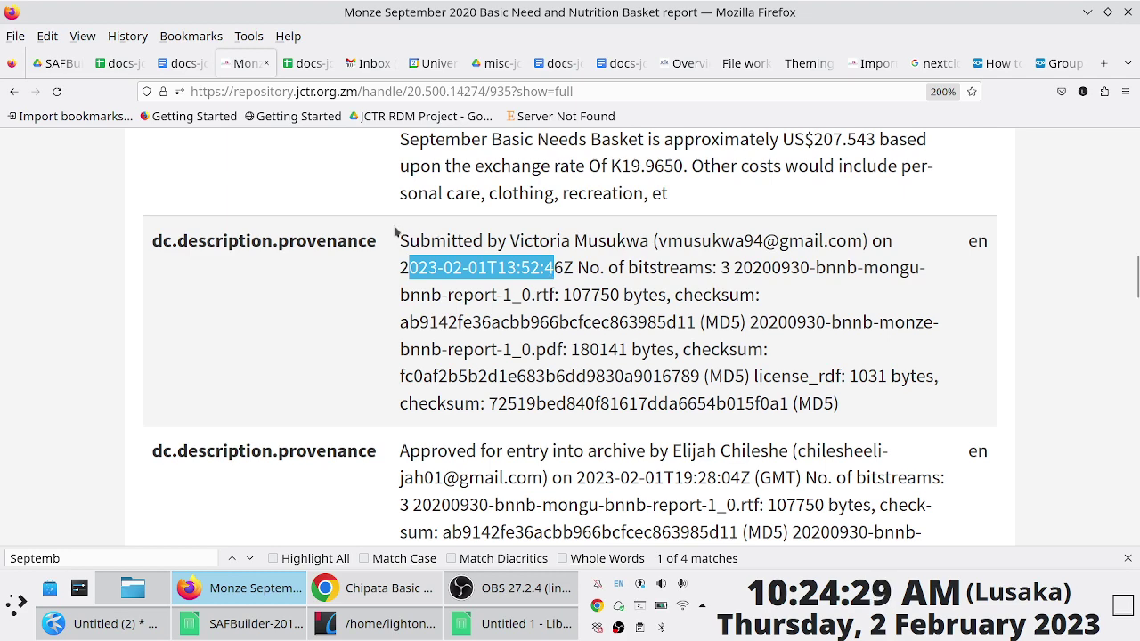
left_click_drag(510, 243, 652, 260)
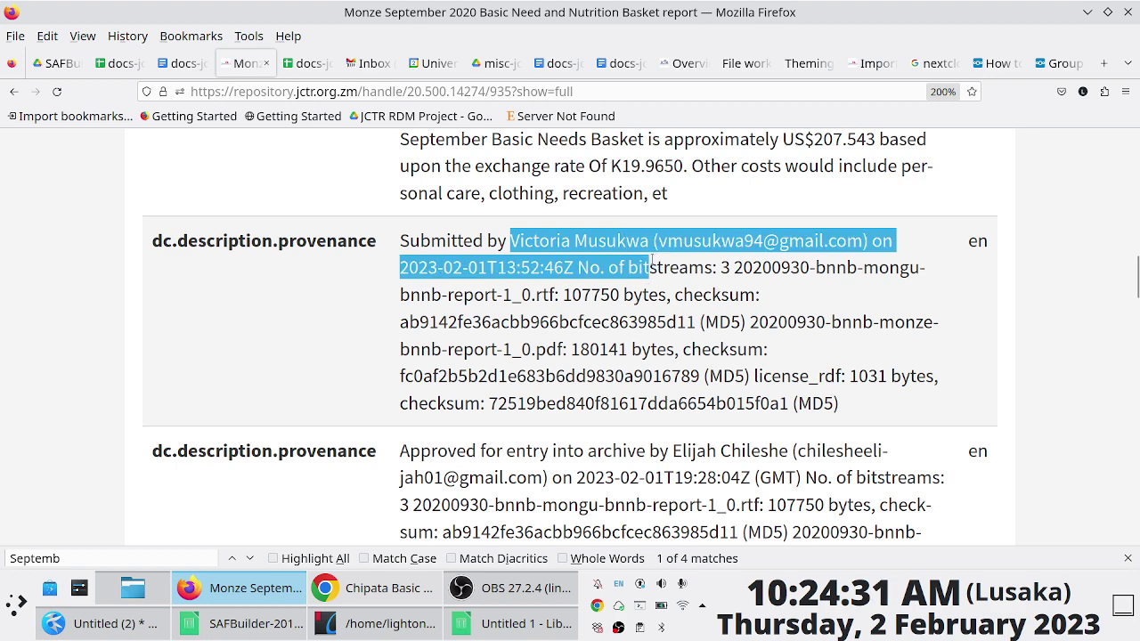
Highlight the approver's name and approval time in the second provenance entry, comparing them with the submission date in the first
scroll(584, 269, "down", 3)
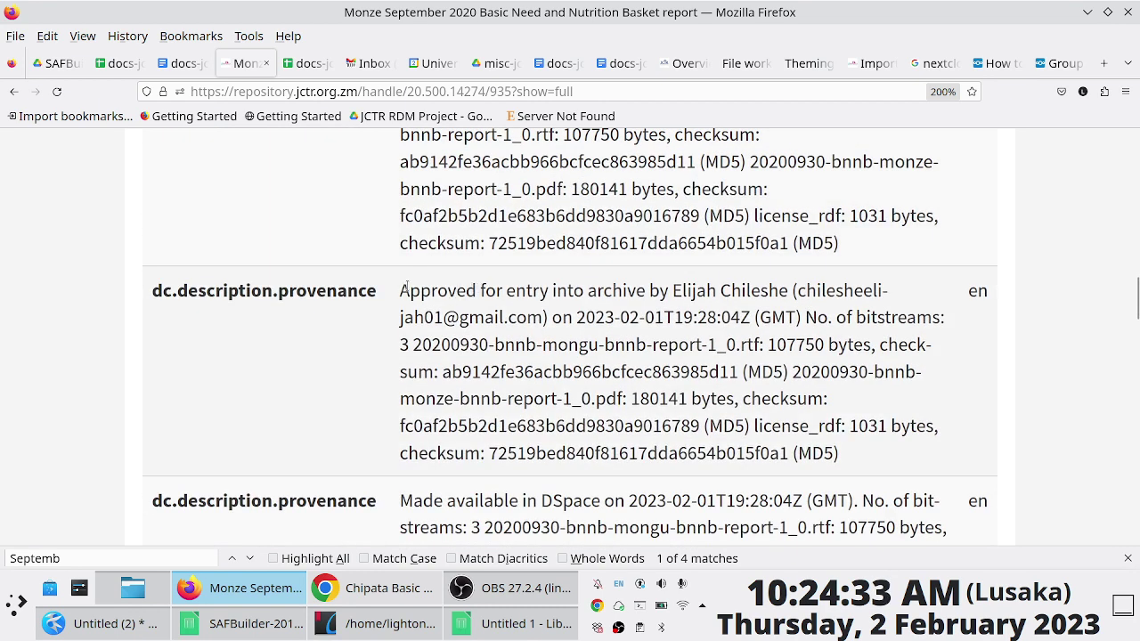
left_click_drag(408, 290, 466, 290)
left_click_drag(695, 290, 748, 291)
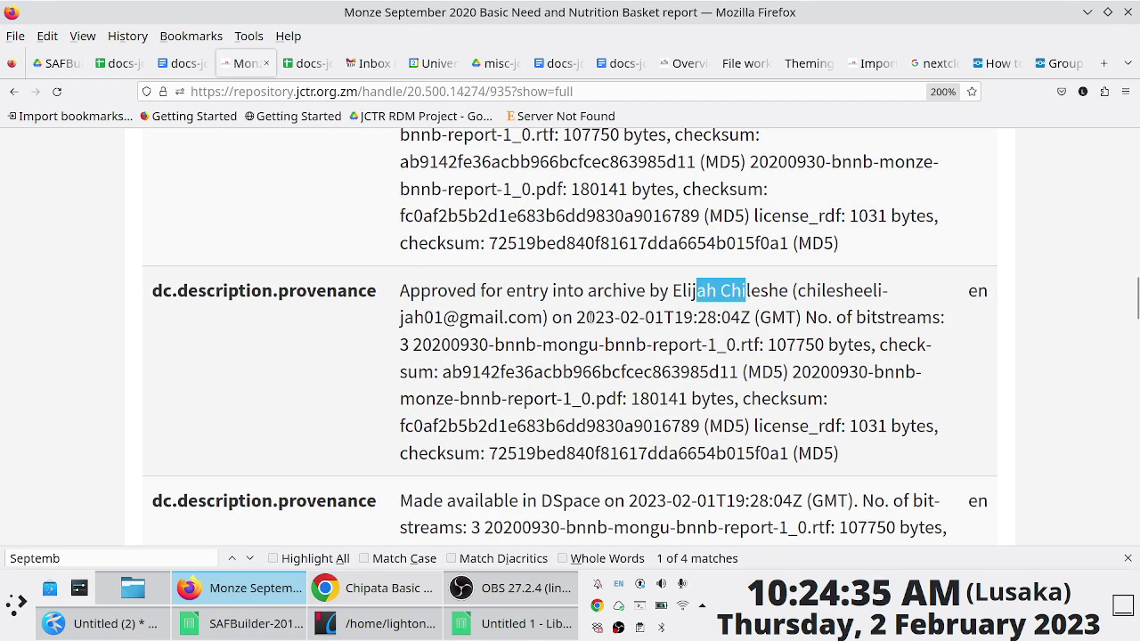
left_click(582, 315)
scroll(582, 315, "up", 3)
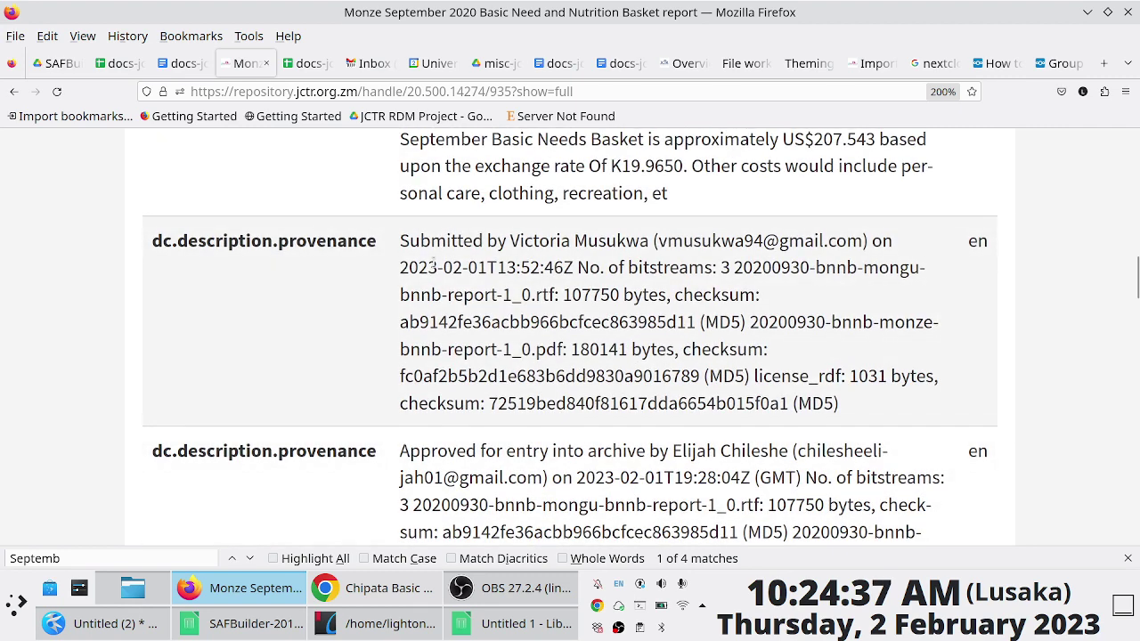
left_click_drag(419, 259, 521, 267)
scroll(624, 316, "down", 3)
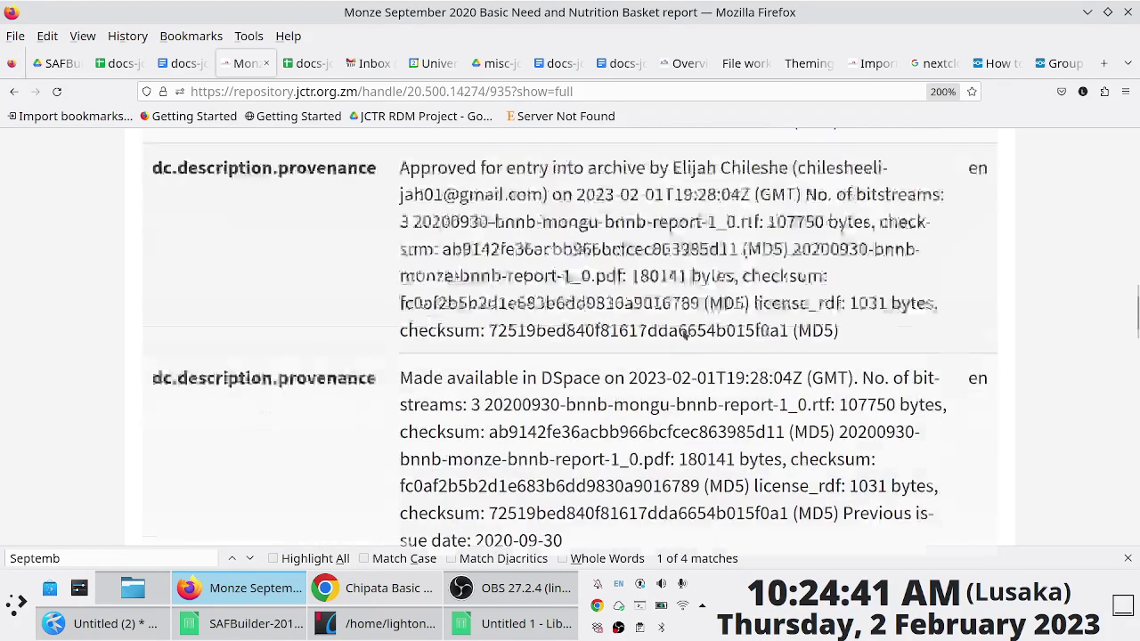
scroll(541, 310, "up", 1)
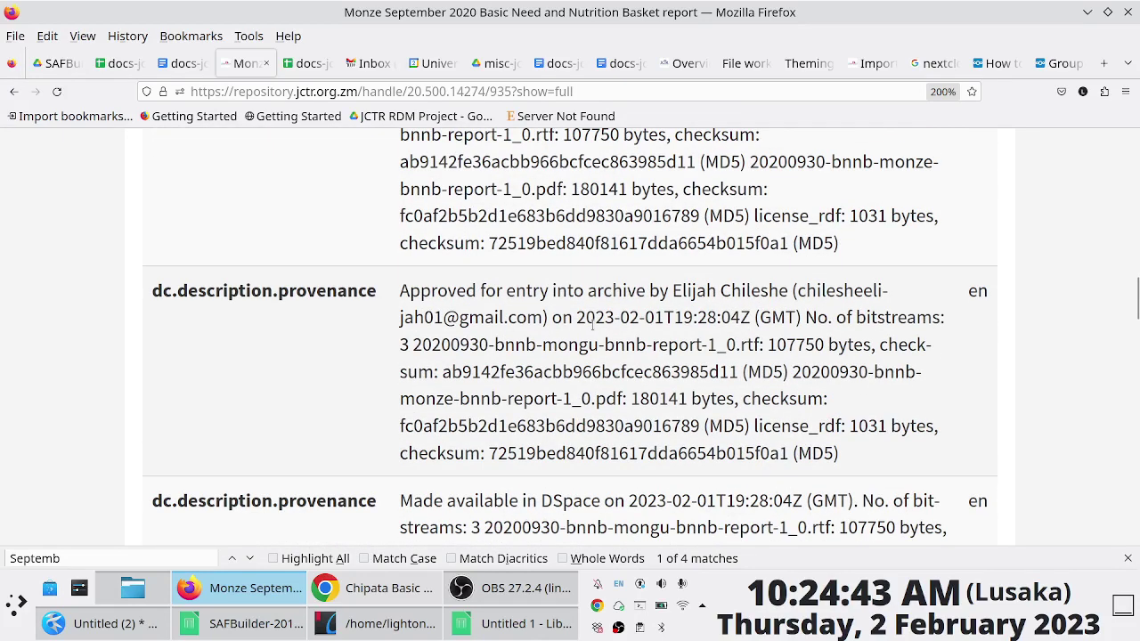
left_click_drag(594, 318, 717, 319)
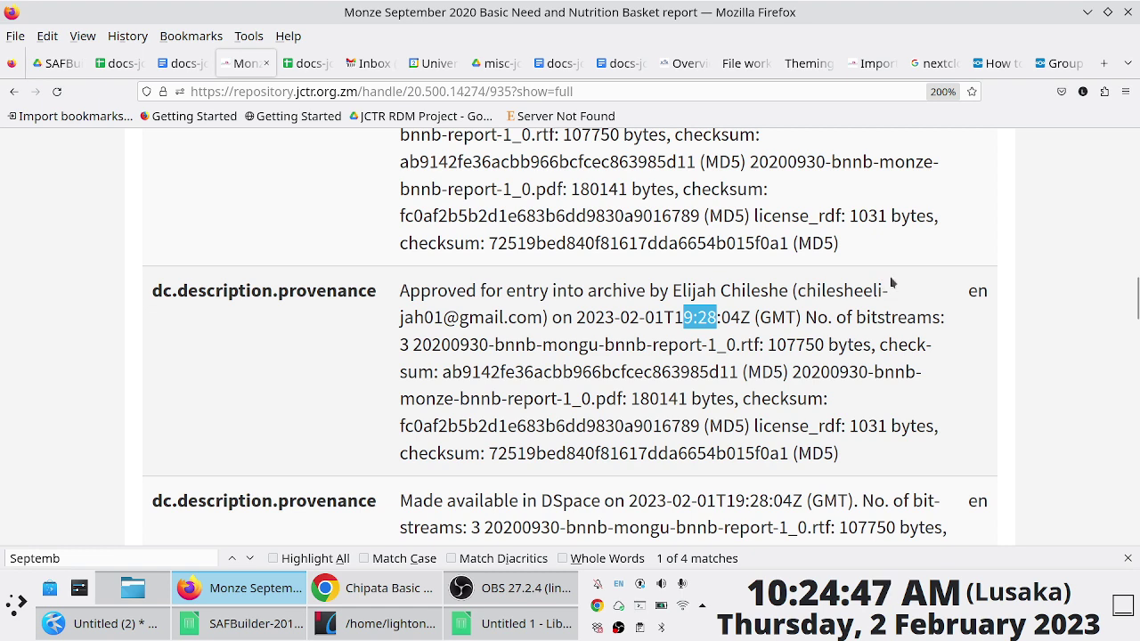
Highlight the start of the "Made available in DSpace" provenance entry, reduce the zoom to 170% and return to the submission entry
scroll(488, 341, "down", 3)
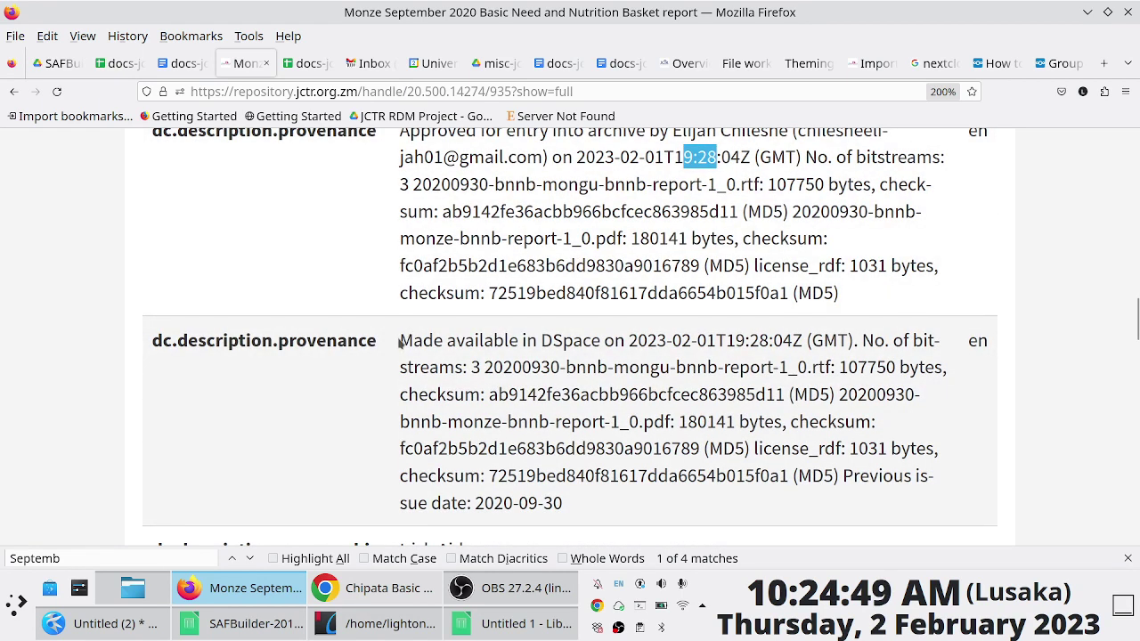
left_click_drag(399, 342, 422, 343)
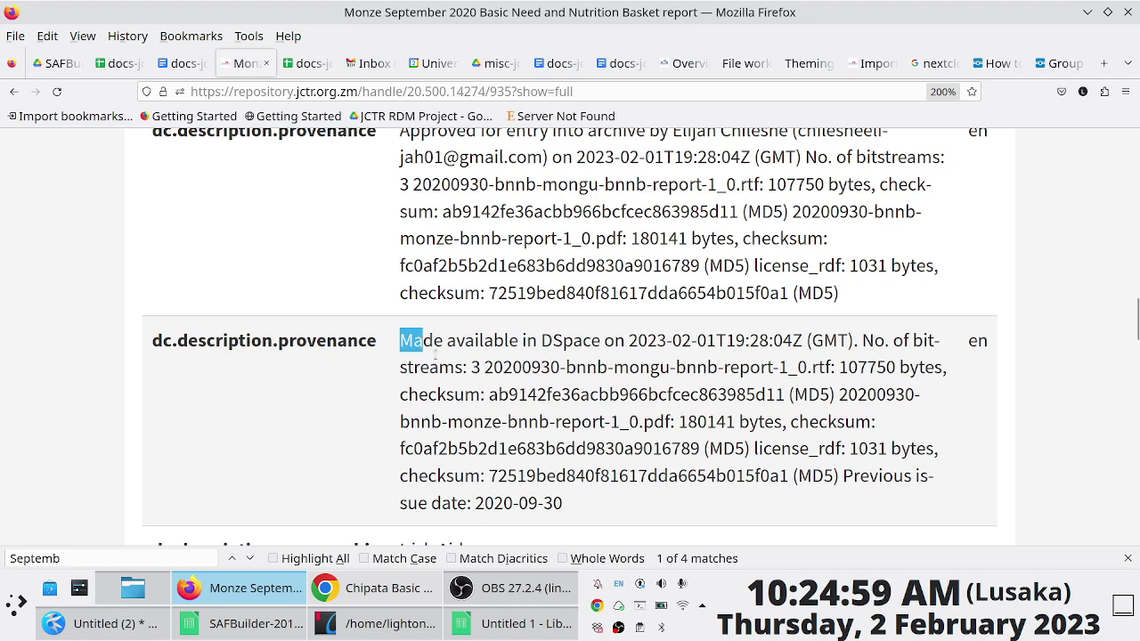
key("ctrl+minus")
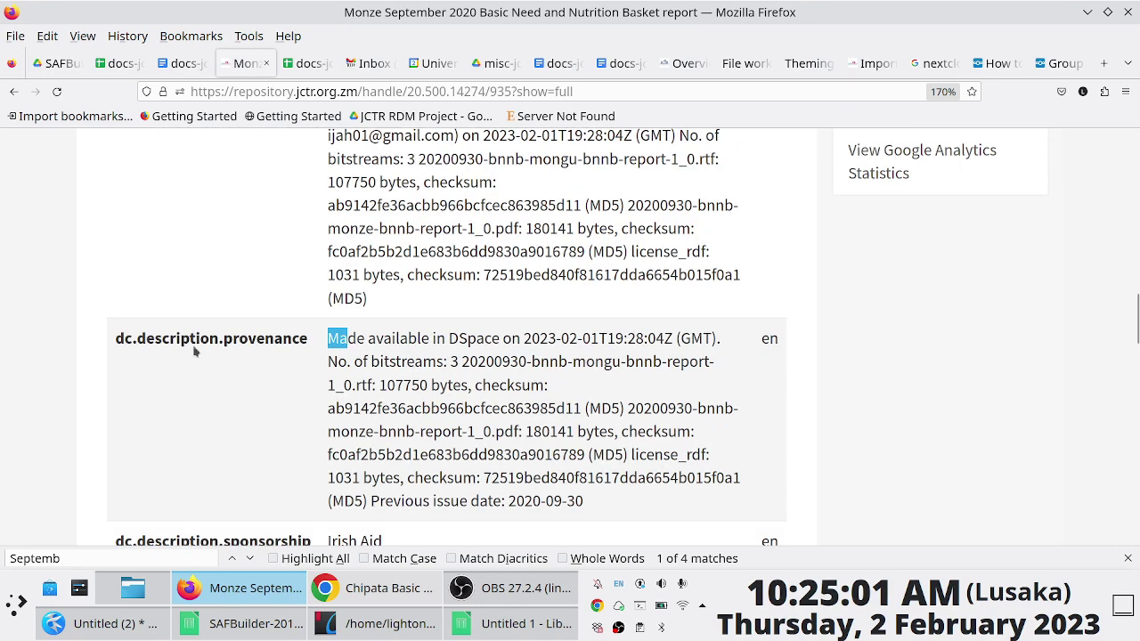
scroll(412, 283, "up", 3)
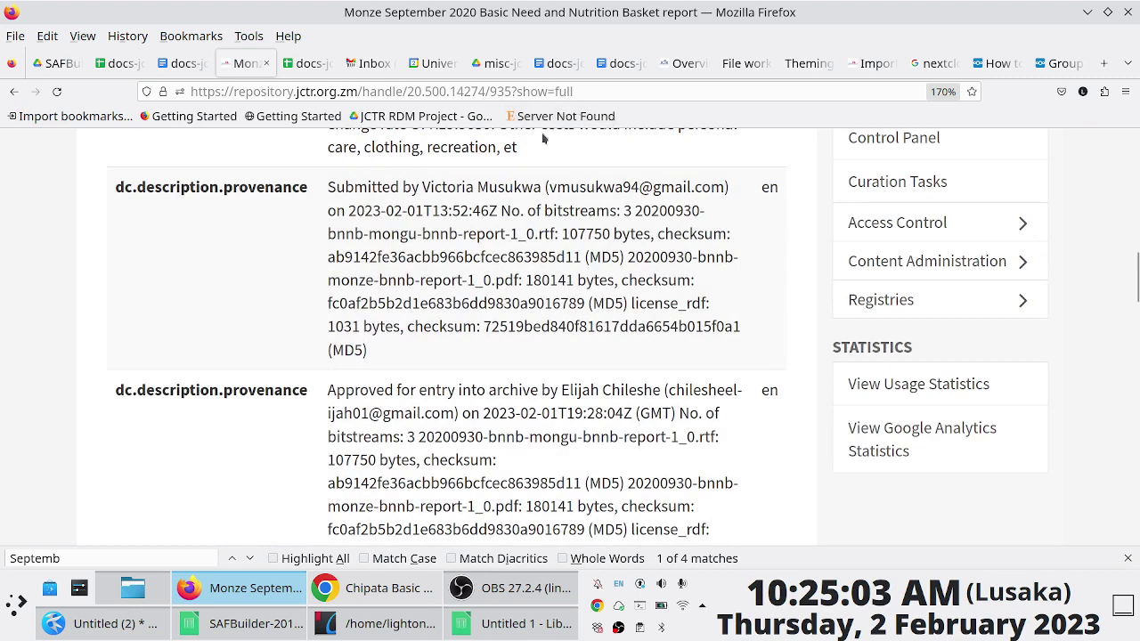
scroll(409, 278, "up", 2)
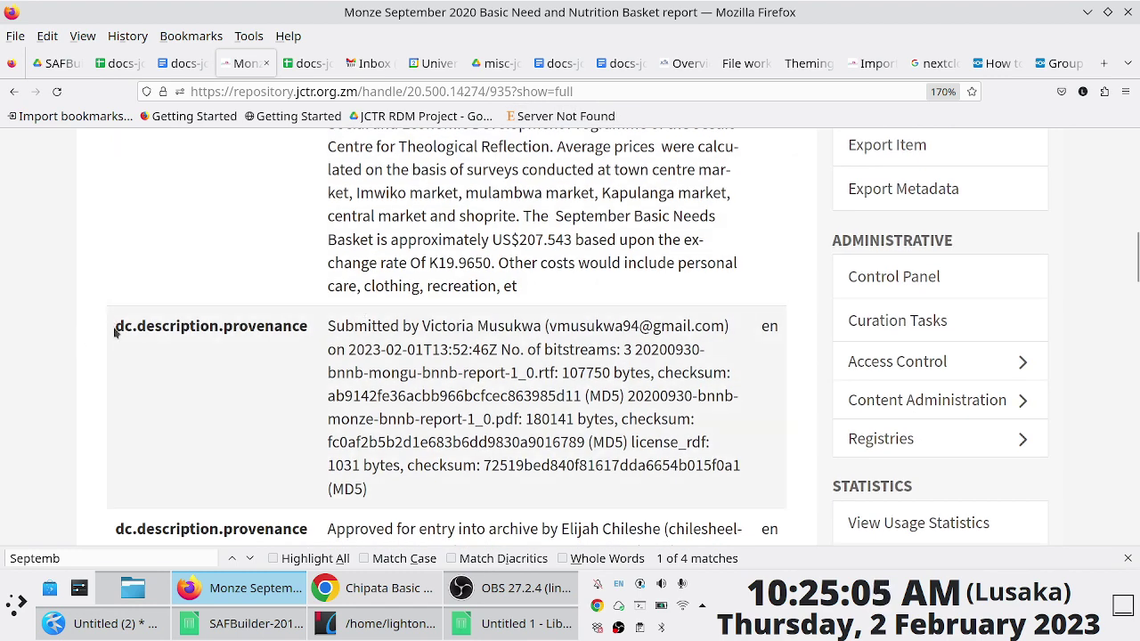
left_click(594, 92)
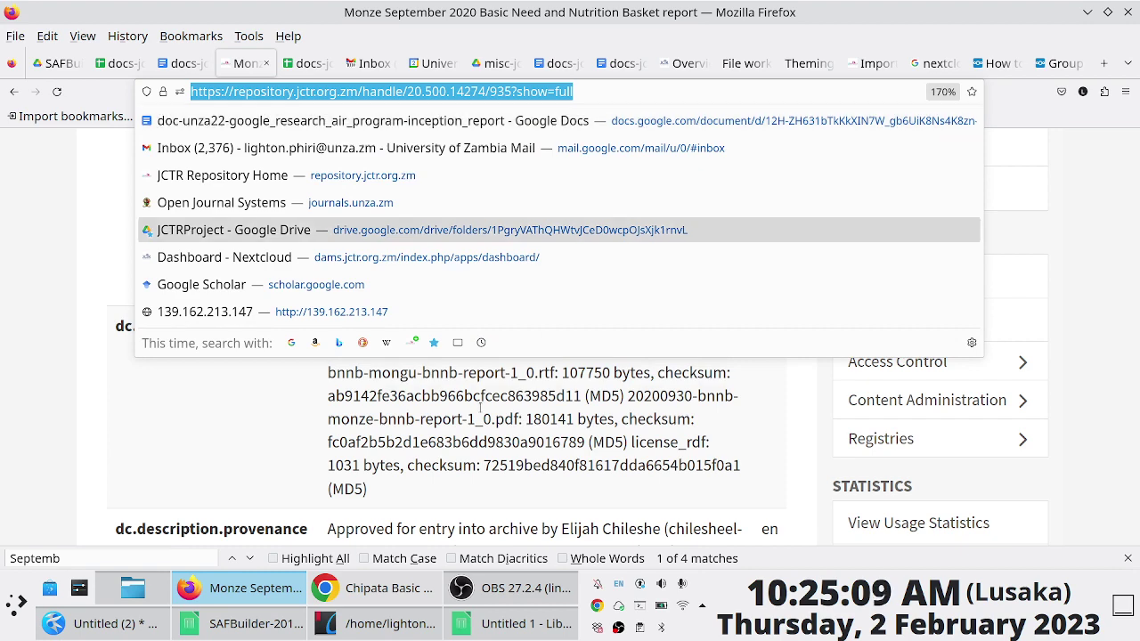
left_click(285, 454)
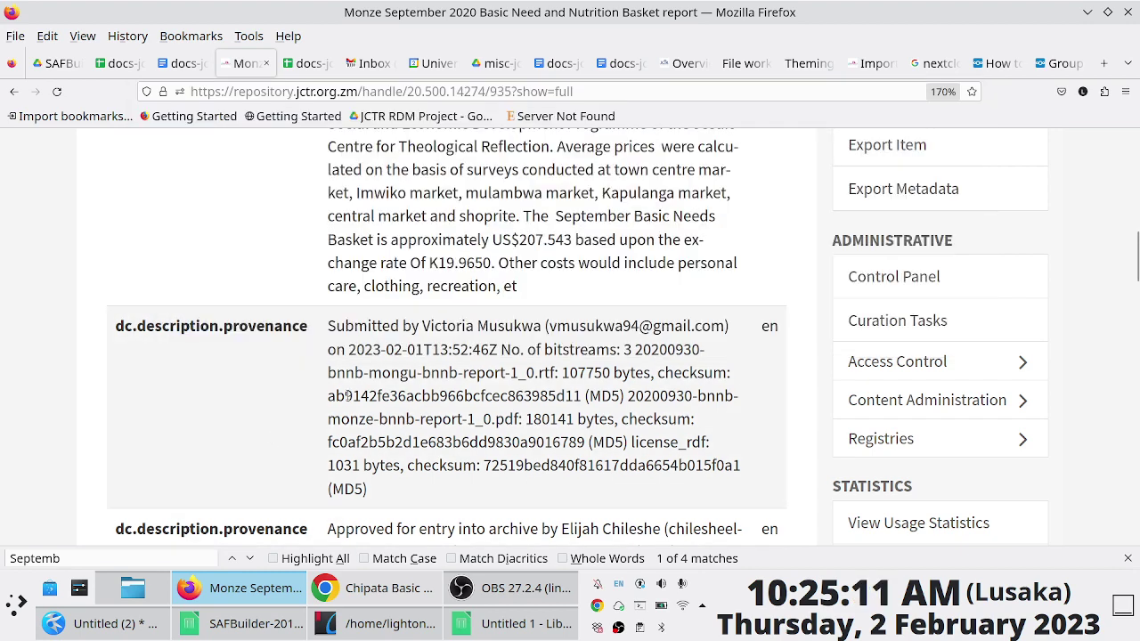